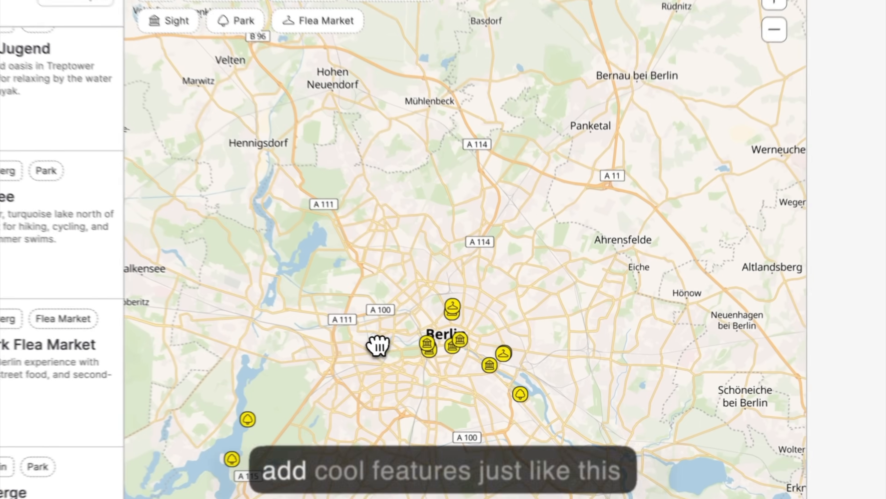
Step: Open the Reichstag marker's tooltip on the Berlin demo map and close it again
{"action": "scroll", "coordinate": [426, 342], "scroll_direction": "down", "scroll_amount": 1}
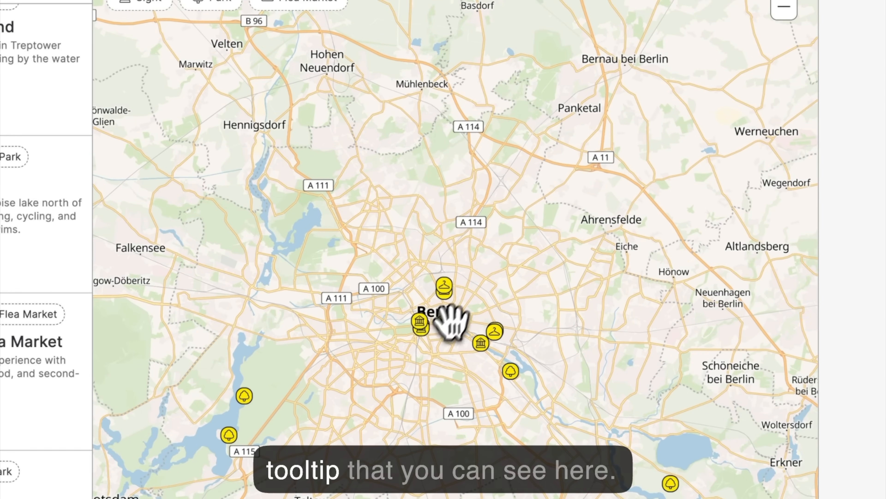
{"action": "left_click", "coordinate": [419, 316]}
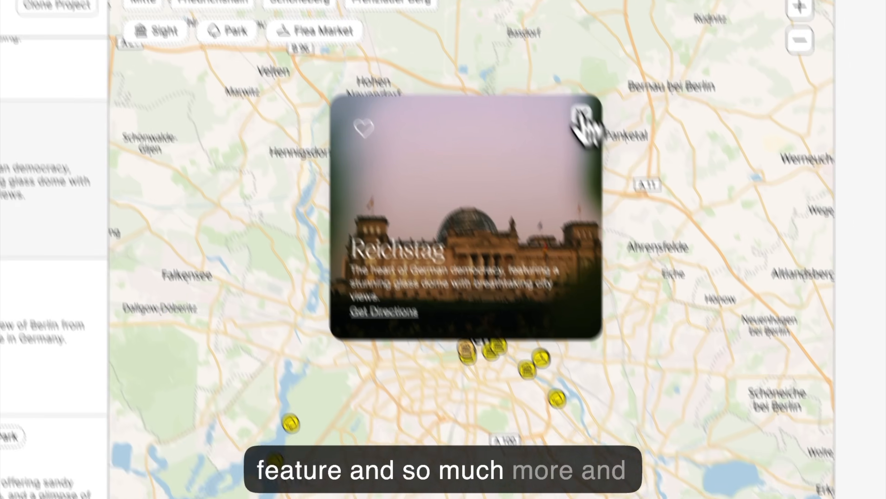
{"action": "left_click", "coordinate": [566, 87]}
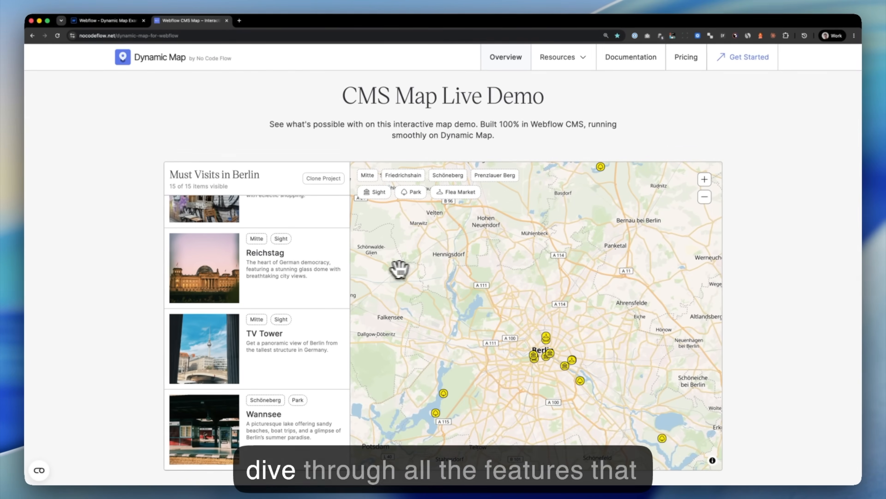
{"action": "left_click_drag", "start_coordinate": [470, 272], "coordinate": [457, 272]}
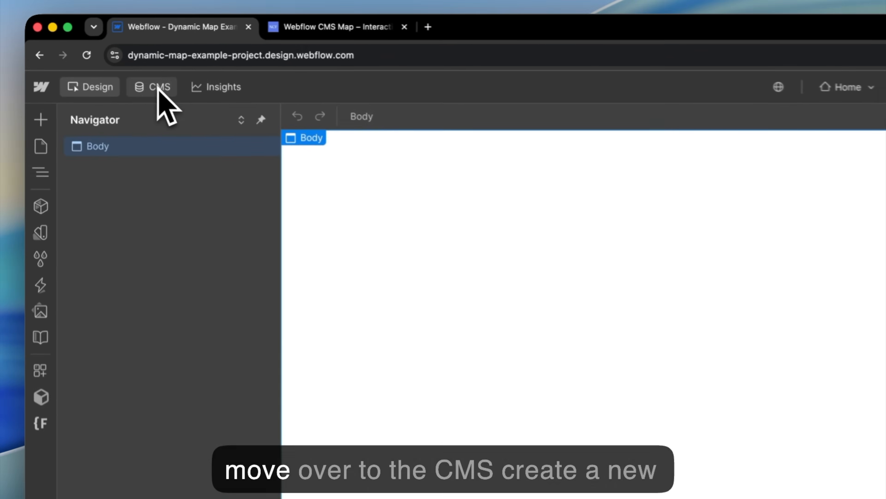
Step: Create a new CMS collection named Real Estate Properties in the Dynamic Map Example Project
{"action": "left_click", "coordinate": [95, 52]}
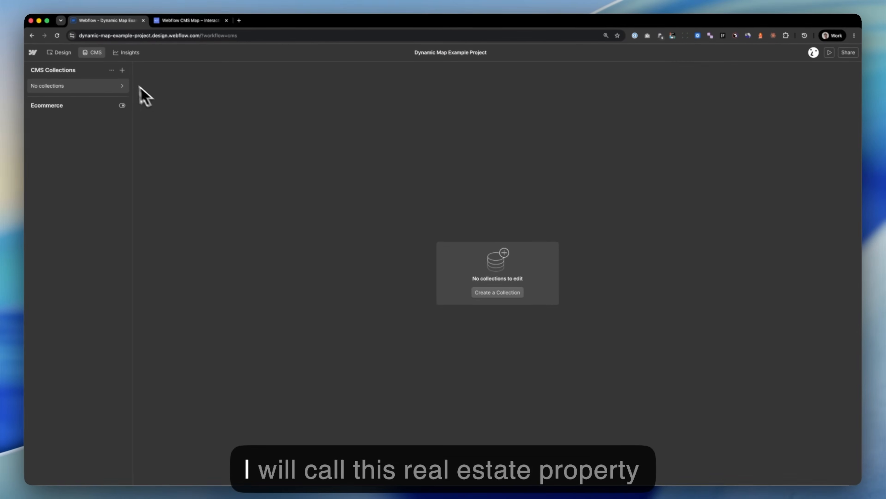
{"action": "left_click", "coordinate": [122, 70]}
{"action": "left_click", "coordinate": [183, 155]}
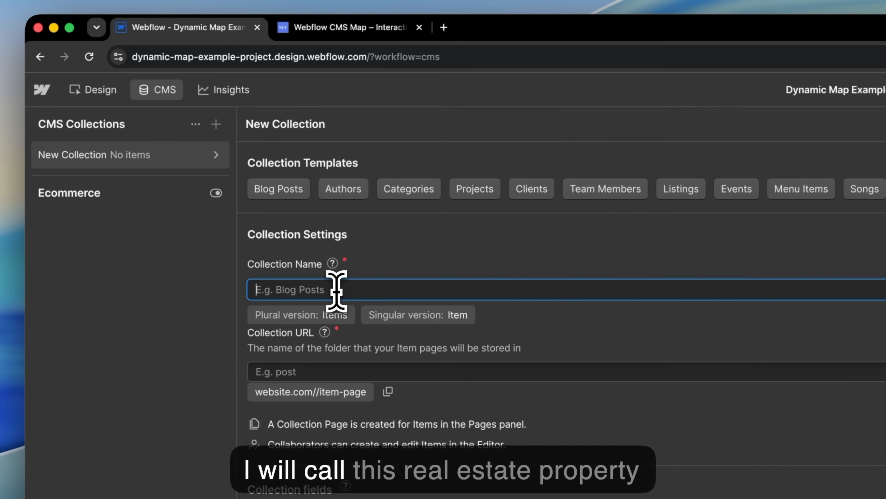
{"action": "type", "text": "Real Estate P"}
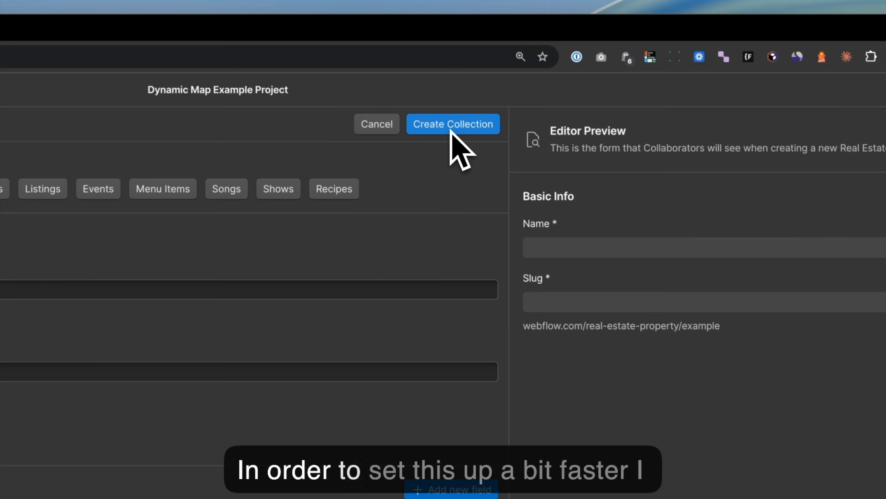
{"action": "left_click", "coordinate": [450, 131]}
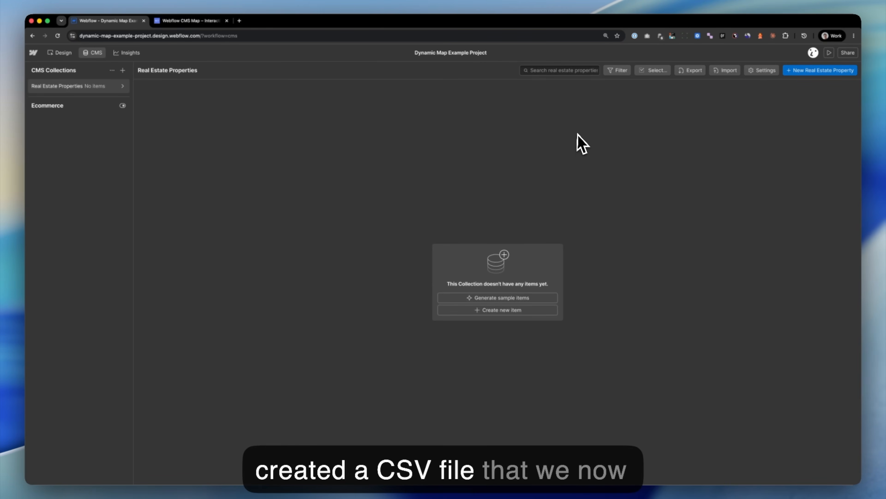
Step: Upload the property CSV file to the Real Estate Properties collection, treating its first row as the header
{"action": "left_click", "coordinate": [727, 73]}
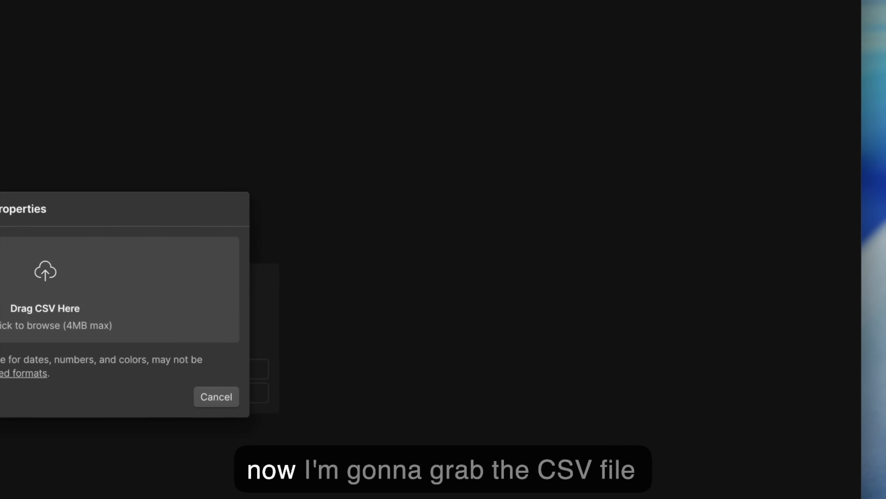
{"action": "left_click_drag", "start_coordinate": [140, 495], "coordinate": [14, 316]}
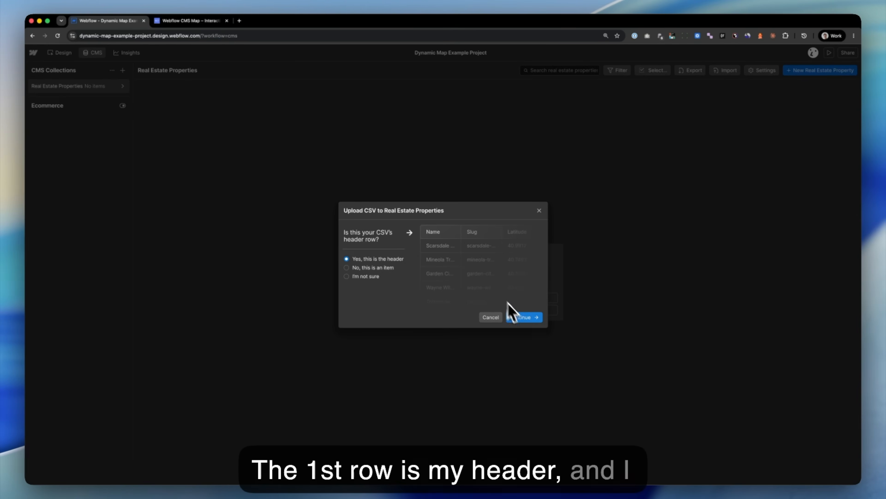
{"action": "left_click", "coordinate": [524, 317]}
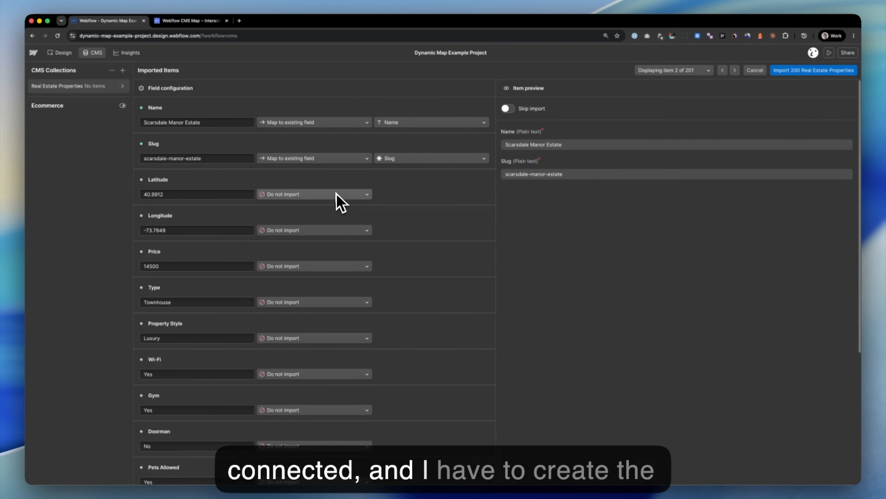
Step: Set the Latitude column to import as a new plain text field
{"action": "scroll", "coordinate": [336, 192], "scroll_direction": "down", "scroll_amount": 1}
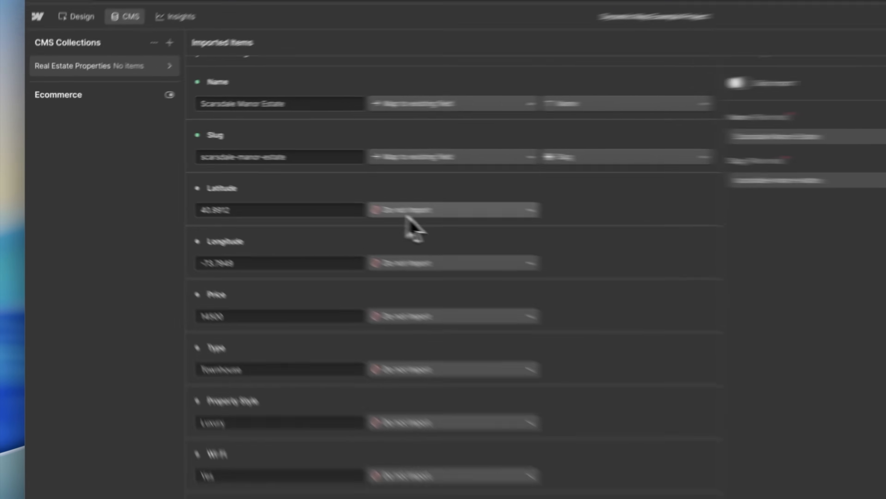
{"action": "left_click", "coordinate": [286, 184]}
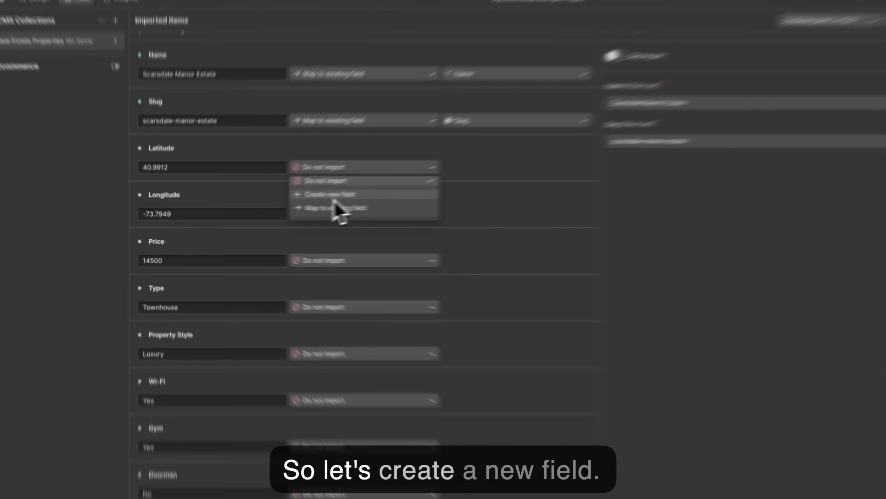
{"action": "left_click", "coordinate": [286, 204]}
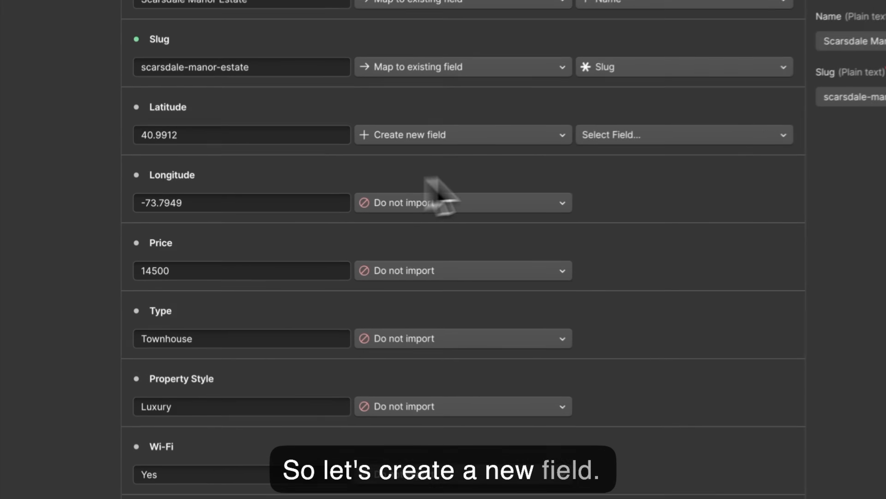
{"action": "left_click", "coordinate": [398, 185]}
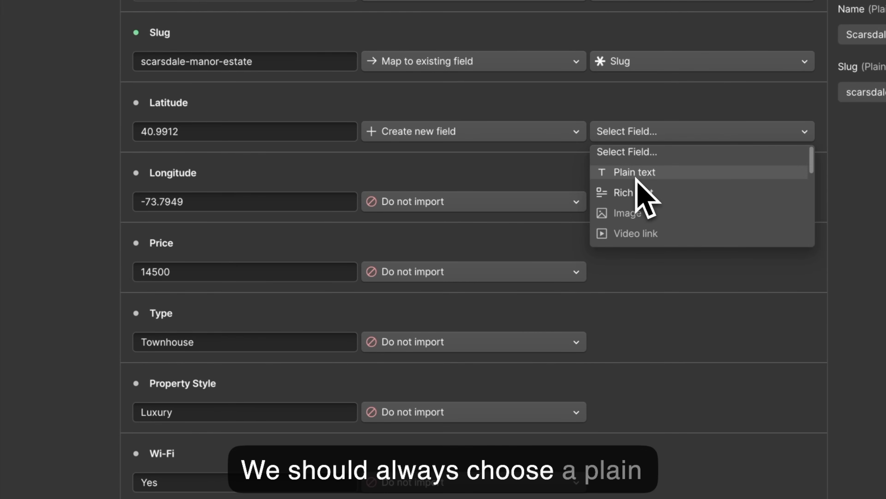
{"action": "left_click", "coordinate": [636, 174]}
Step: Set the Longitude column to import as a new plain text field
{"action": "left_click", "coordinate": [391, 333]}
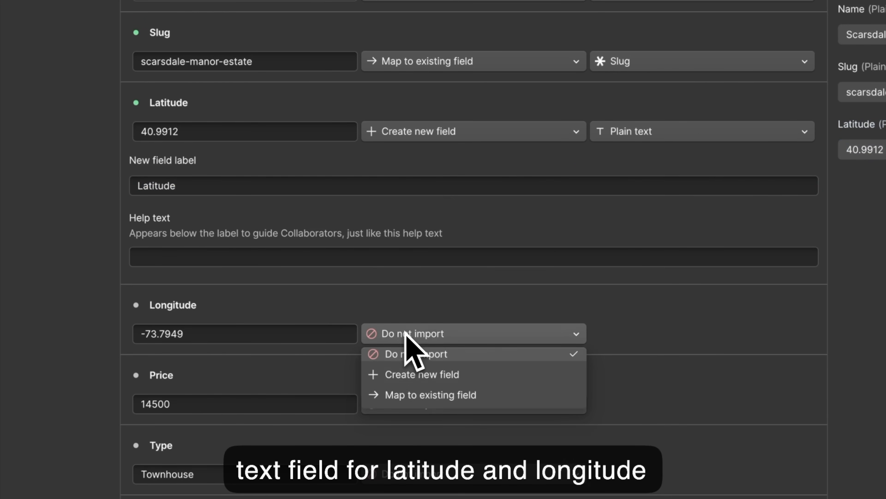
{"action": "left_click", "coordinate": [420, 376]}
{"action": "left_click", "coordinate": [644, 339]}
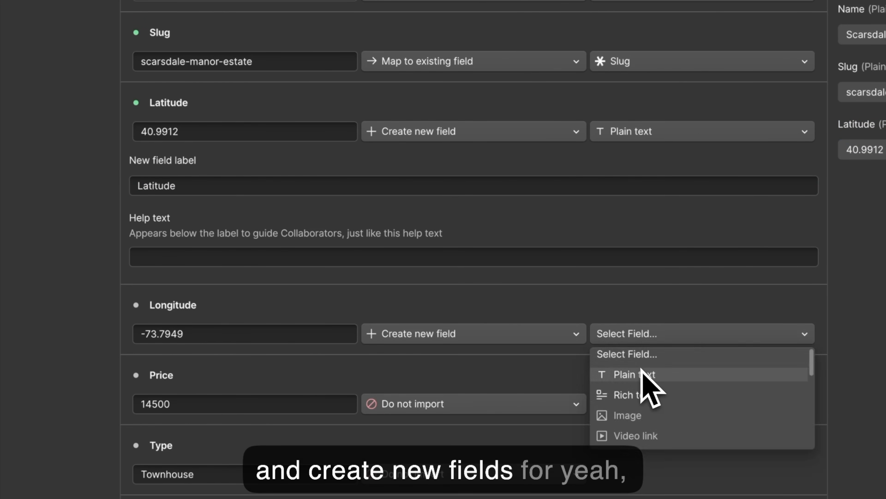
{"action": "left_click", "coordinate": [643, 370]}
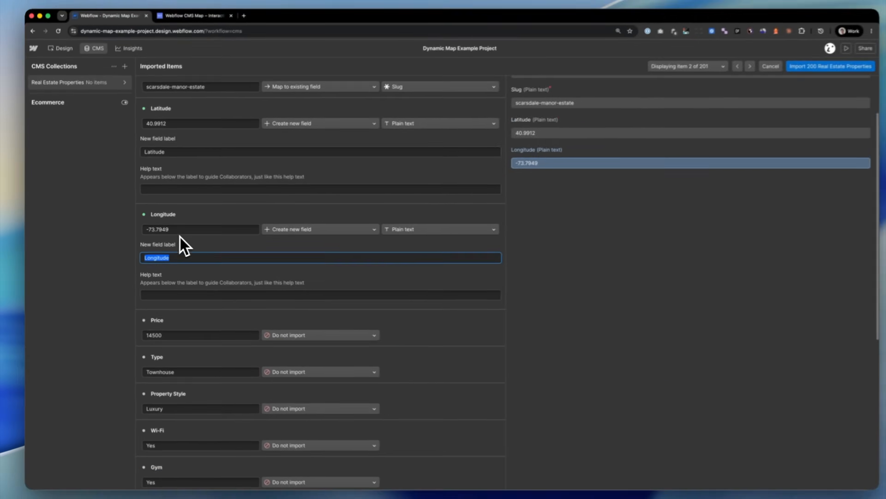
Step: Set the Price column to import as a new number field
{"action": "scroll", "coordinate": [179, 237], "scroll_direction": "down", "scroll_amount": 2}
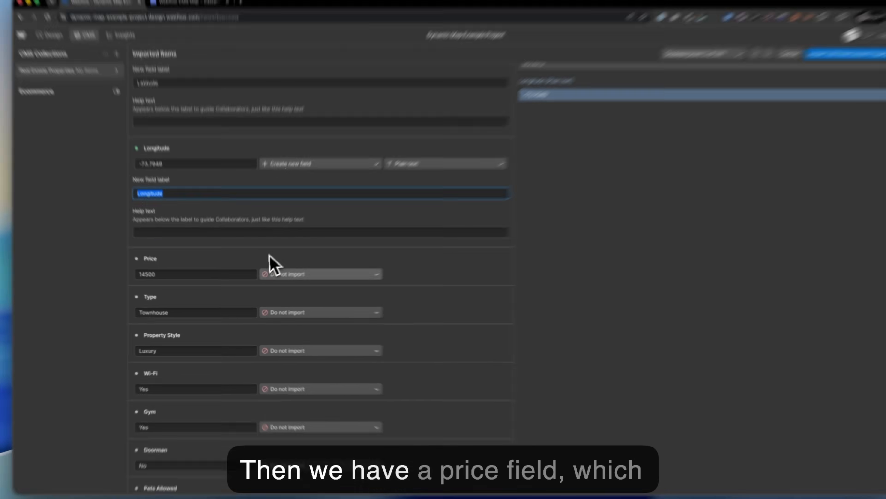
{"action": "left_click", "coordinate": [245, 272]}
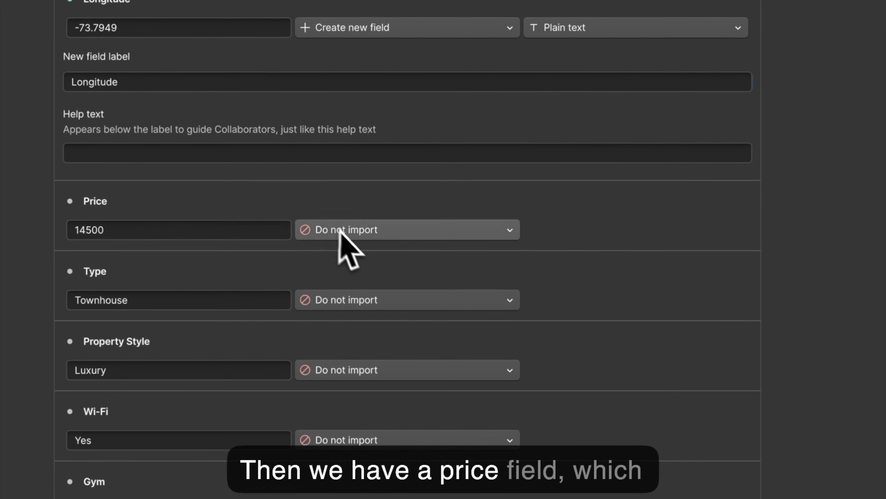
{"action": "left_click", "coordinate": [342, 237]}
{"action": "left_click", "coordinate": [363, 271]}
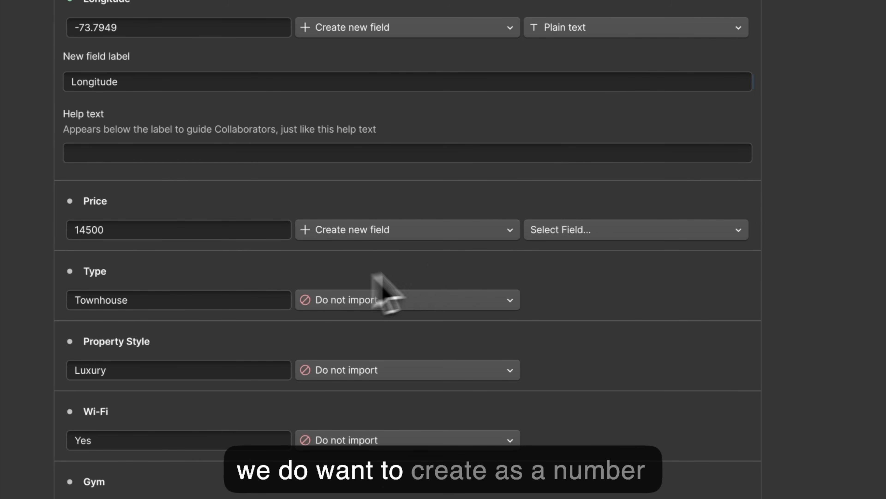
{"action": "left_click", "coordinate": [571, 239]}
{"action": "scroll", "coordinate": [576, 297], "scroll_direction": "down", "scroll_amount": 2}
{"action": "left_click", "coordinate": [570, 292]}
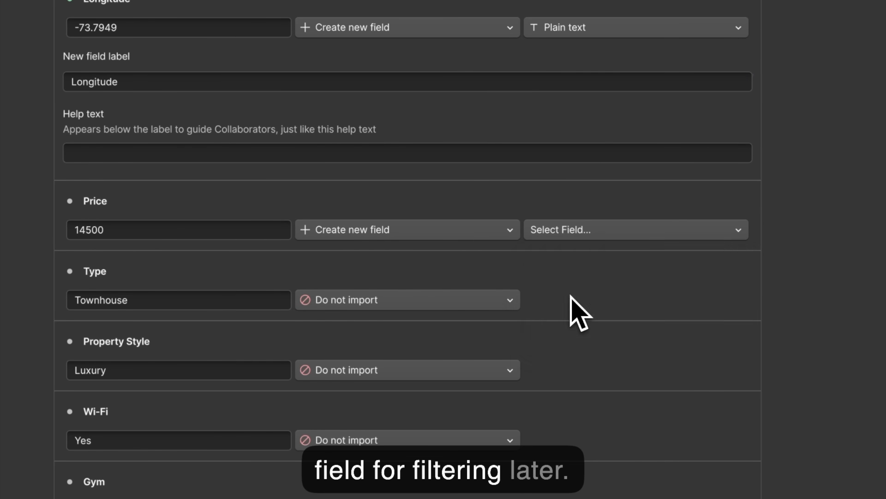
Step: Set the Type column to import as a new option field
{"action": "scroll", "coordinate": [613, 333], "scroll_direction": "down", "scroll_amount": 4}
{"action": "scroll", "coordinate": [615, 320], "scroll_direction": "down", "scroll_amount": 3}
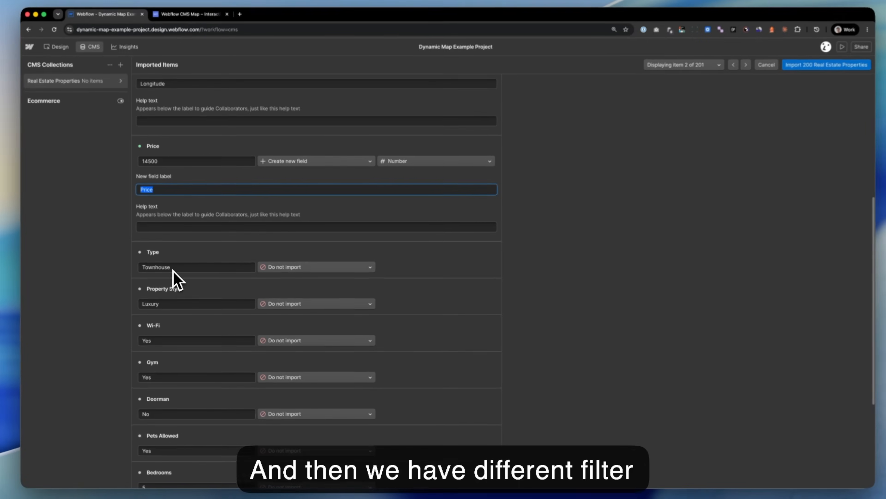
{"action": "scroll", "coordinate": [164, 349], "scroll_direction": "down", "scroll_amount": 1}
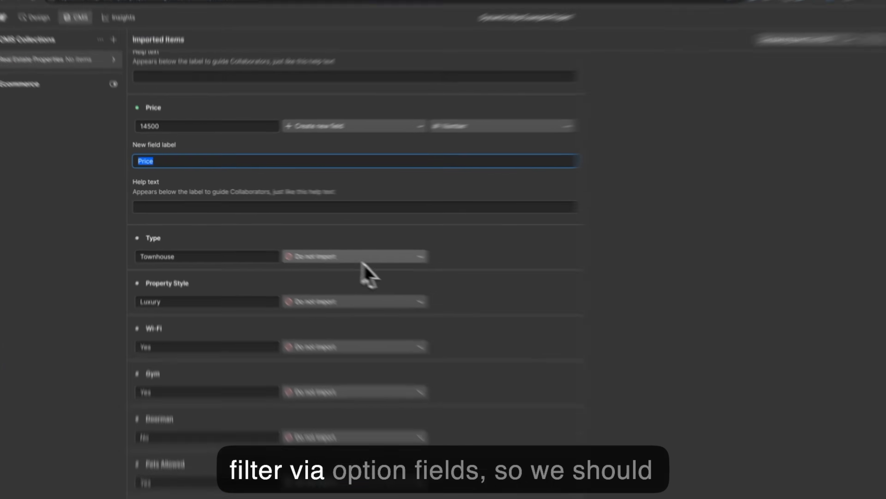
{"action": "left_click", "coordinate": [325, 243]}
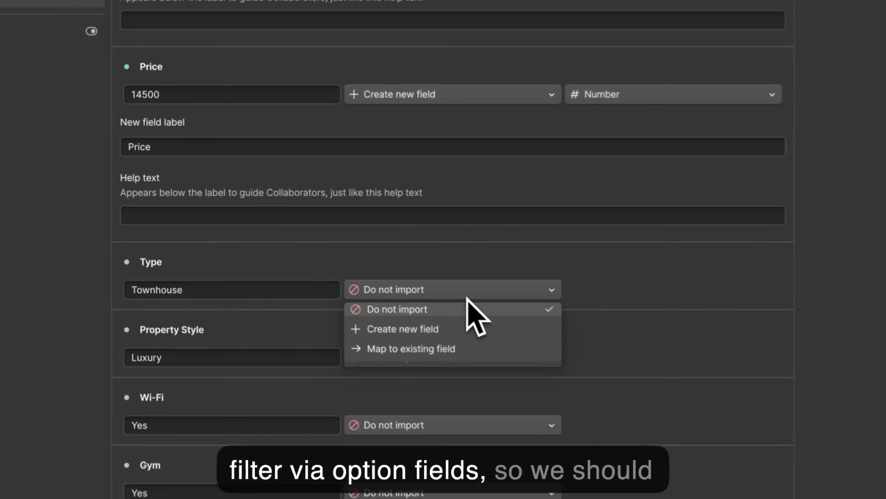
{"action": "left_click", "coordinate": [317, 263]}
{"action": "left_click", "coordinate": [625, 295]}
{"action": "scroll", "coordinate": [634, 349], "scroll_direction": "down", "scroll_amount": 2}
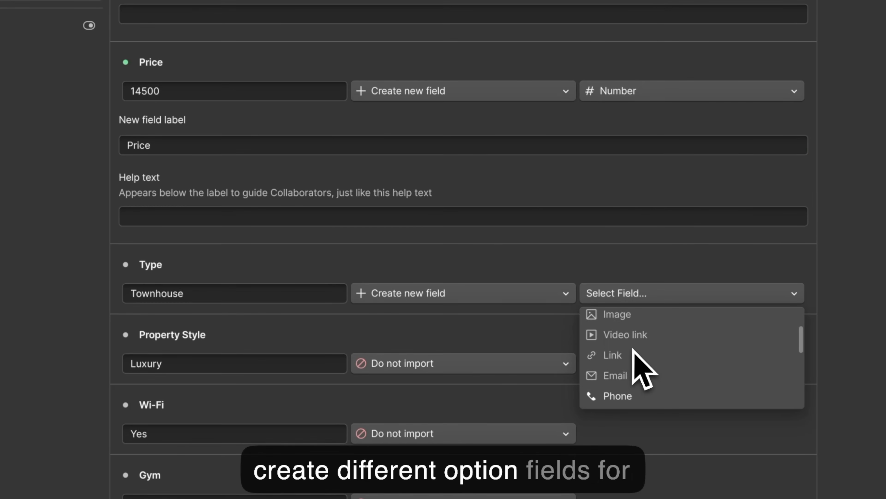
{"action": "scroll", "coordinate": [633, 351], "scroll_direction": "down", "scroll_amount": 3}
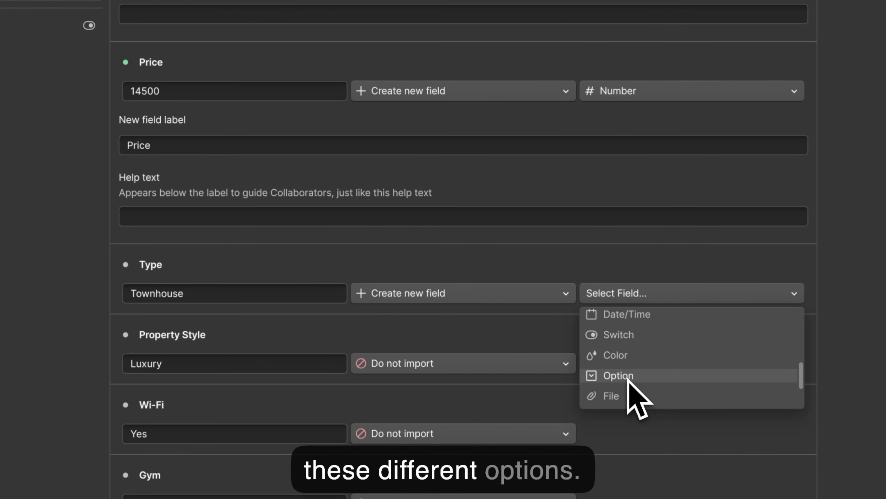
{"action": "left_click", "coordinate": [628, 380]}
Step: Set the Property Style column to import as a new option field
{"action": "scroll", "coordinate": [639, 398], "scroll_direction": "down", "scroll_amount": 5}
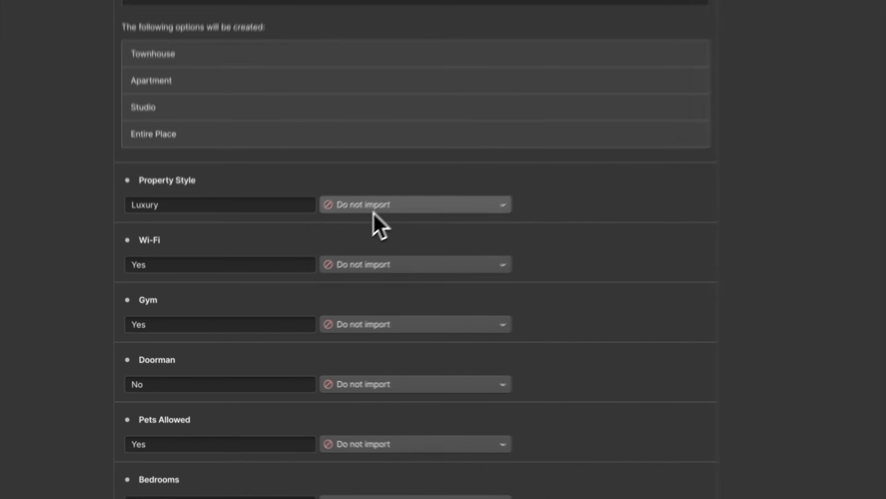
{"action": "left_click", "coordinate": [290, 297]}
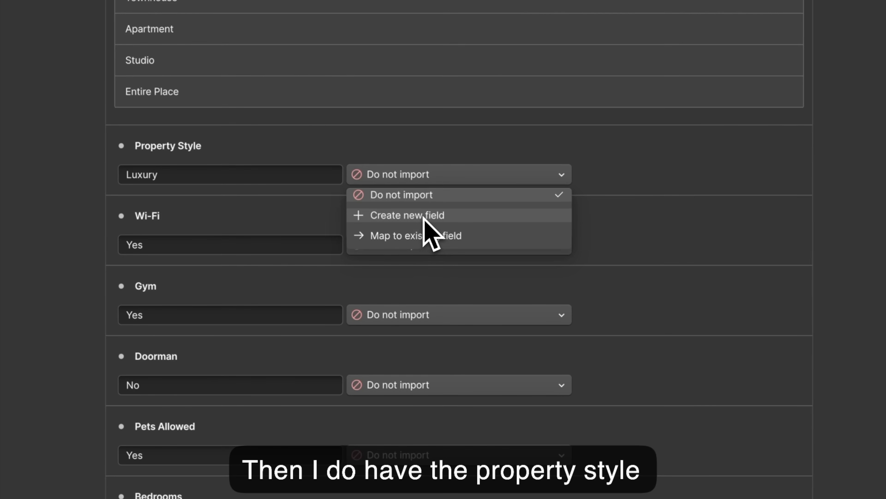
{"action": "left_click", "coordinate": [424, 216]}
{"action": "left_click", "coordinate": [635, 173]}
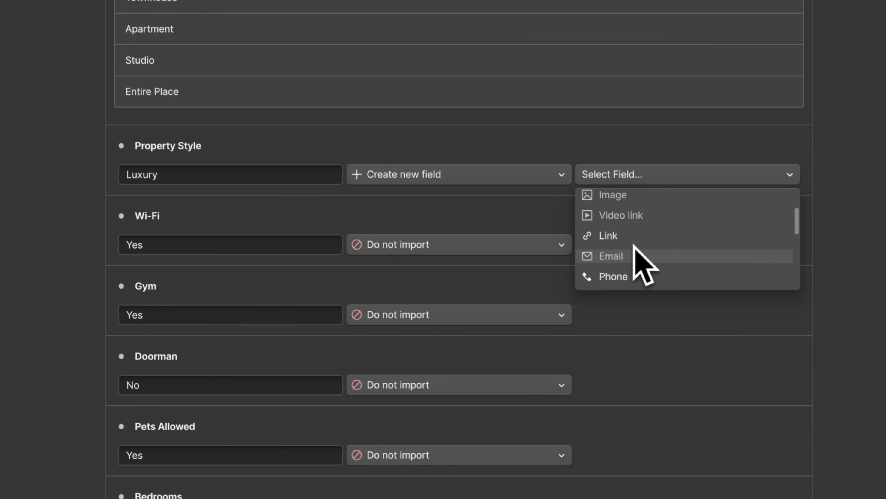
{"action": "left_click", "coordinate": [625, 272]}
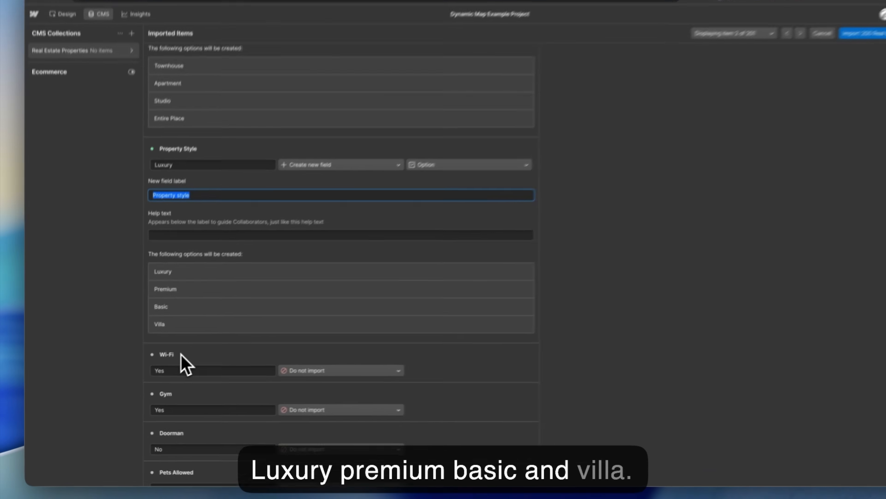
Step: Set the Wi-Fi column to import as a new option field
{"action": "scroll", "coordinate": [171, 354], "scroll_direction": "down", "scroll_amount": 3}
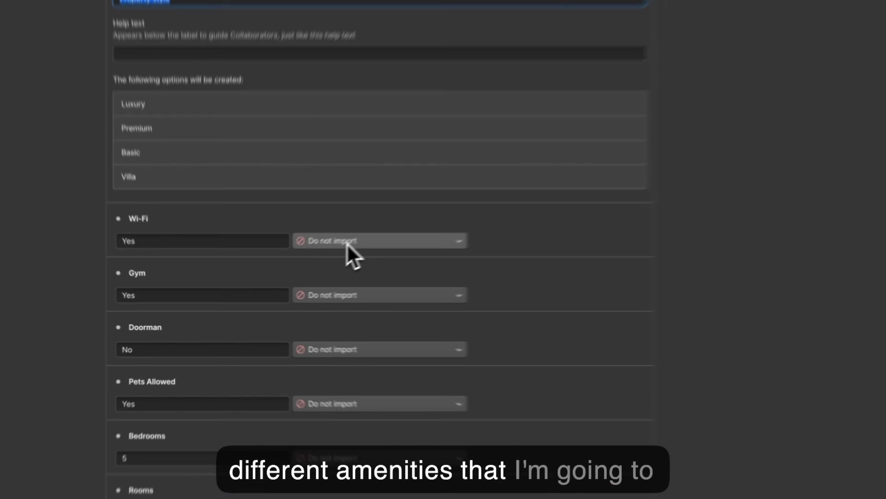
{"action": "left_click", "coordinate": [292, 269]}
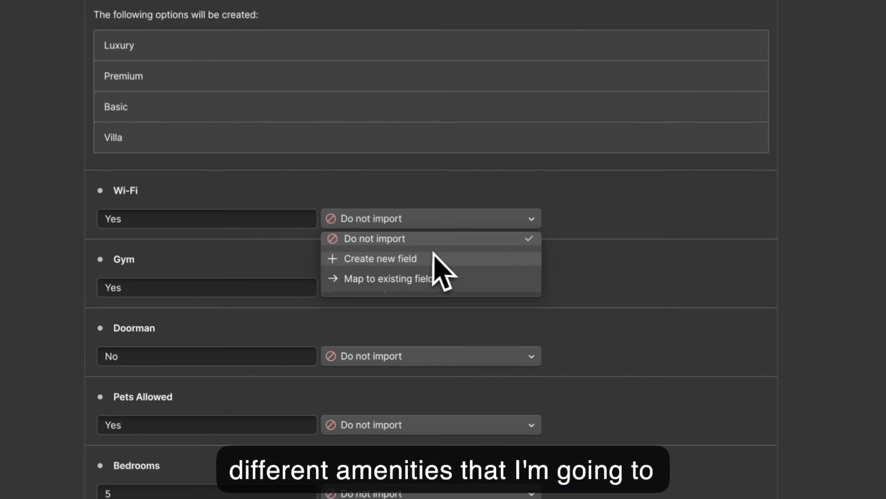
{"action": "left_click", "coordinate": [318, 290]}
{"action": "left_click", "coordinate": [617, 226]}
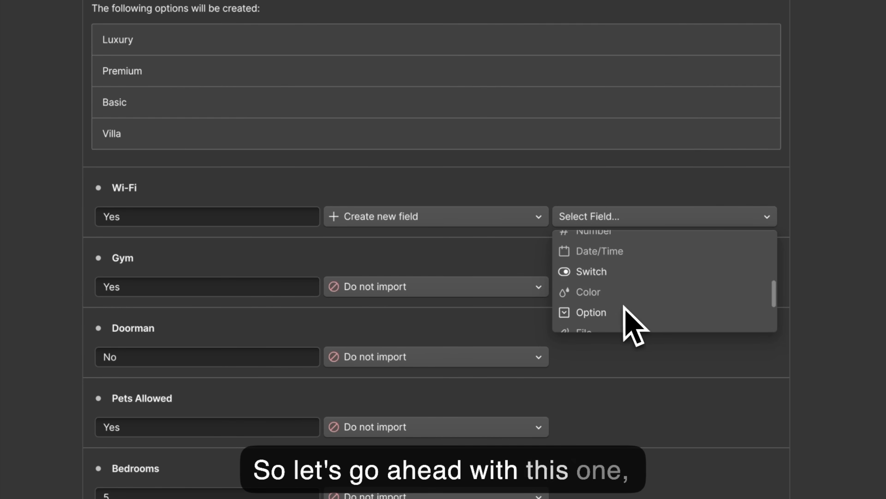
{"action": "left_click", "coordinate": [599, 296]}
{"action": "scroll", "coordinate": [592, 307], "scroll_direction": "down", "scroll_amount": 5}
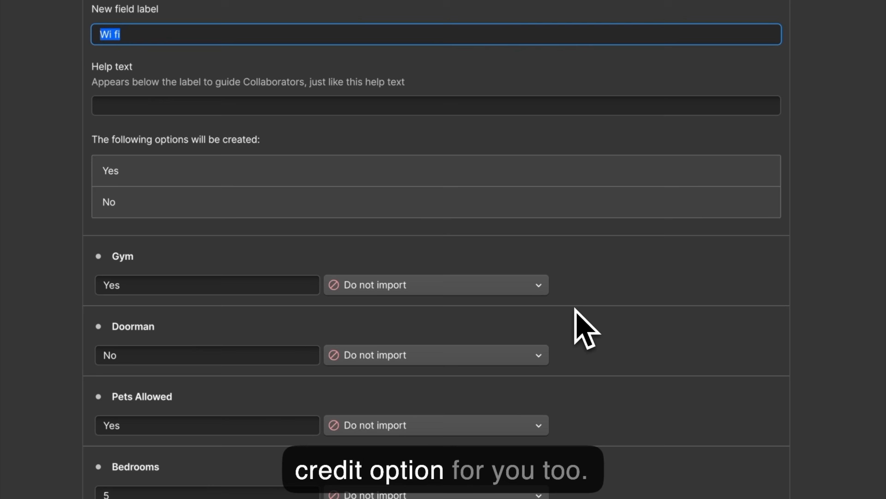
Step: Set the Gym column to import as a new option field
{"action": "left_click", "coordinate": [481, 291]}
{"action": "left_click", "coordinate": [517, 324]}
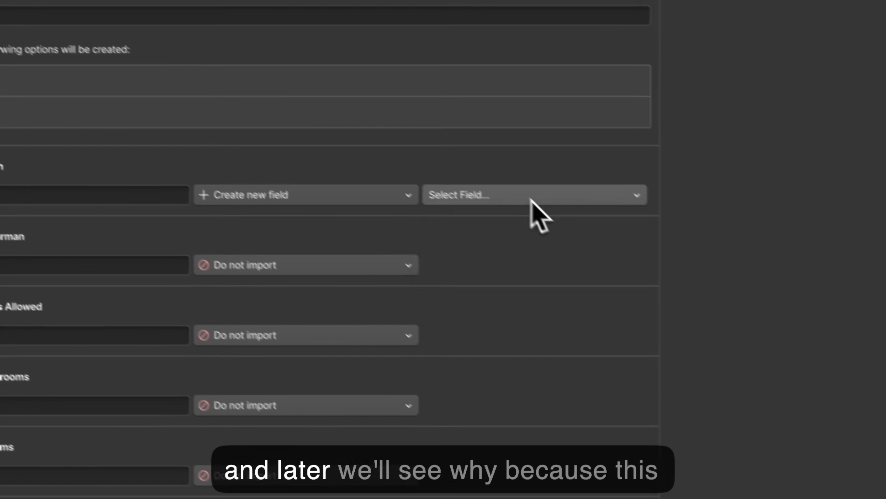
{"action": "left_click", "coordinate": [775, 351]}
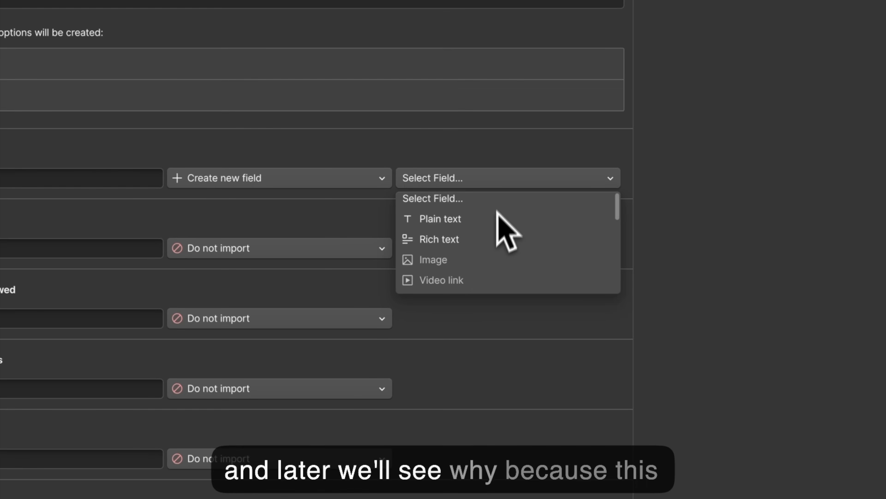
{"action": "scroll", "coordinate": [498, 216], "scroll_direction": "down", "scroll_amount": 3}
{"action": "scroll", "coordinate": [489, 227], "scroll_direction": "down", "scroll_amount": 2}
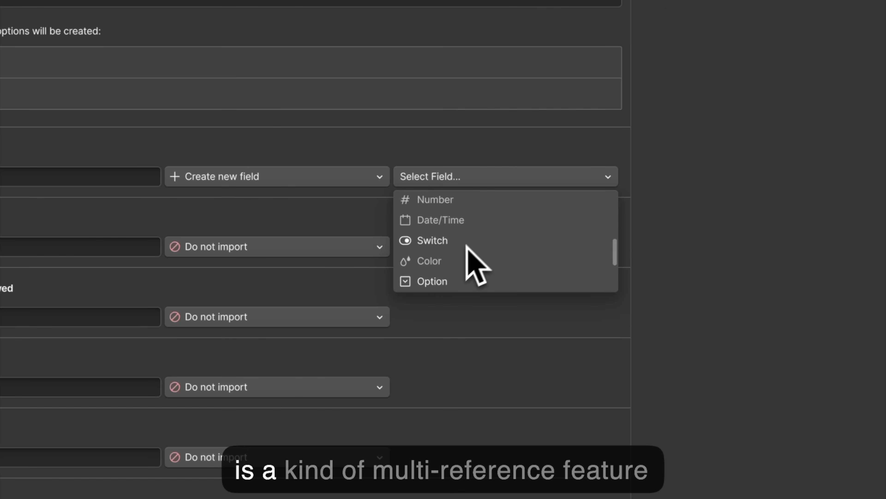
{"action": "left_click", "coordinate": [445, 255]}
{"action": "scroll", "coordinate": [458, 261], "scroll_direction": "down", "scroll_amount": 5}
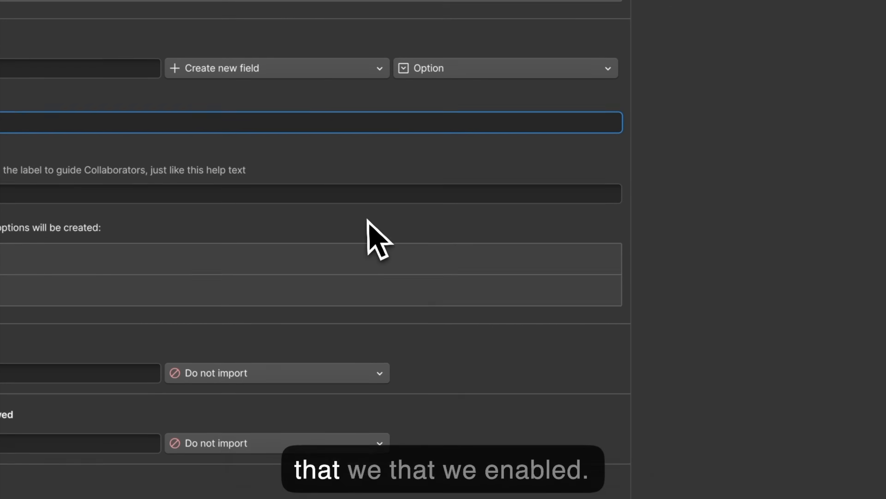
Step: Set the Doorman column to import as a new option field
{"action": "scroll", "coordinate": [367, 219], "scroll_direction": "down", "scroll_amount": 3}
{"action": "left_click", "coordinate": [294, 295]}
{"action": "scroll", "coordinate": [402, 315], "scroll_direction": "down", "scroll_amount": 2}
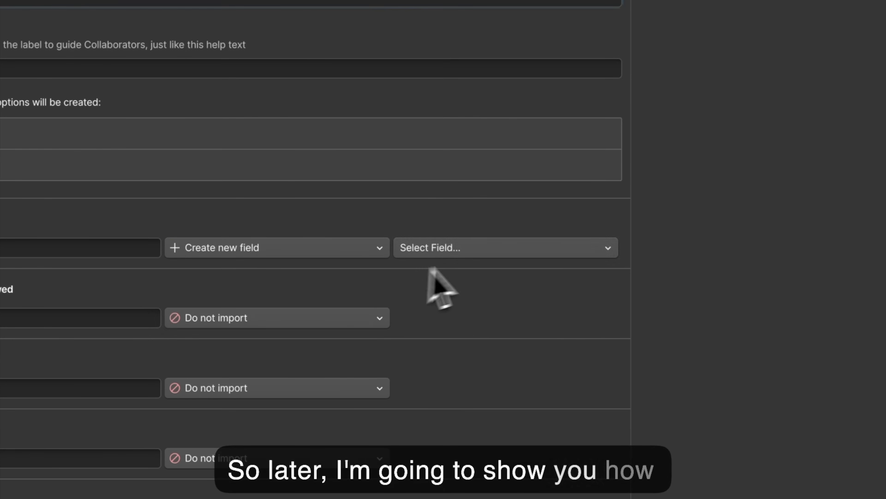
{"action": "left_click", "coordinate": [432, 248]}
{"action": "left_click", "coordinate": [430, 328]}
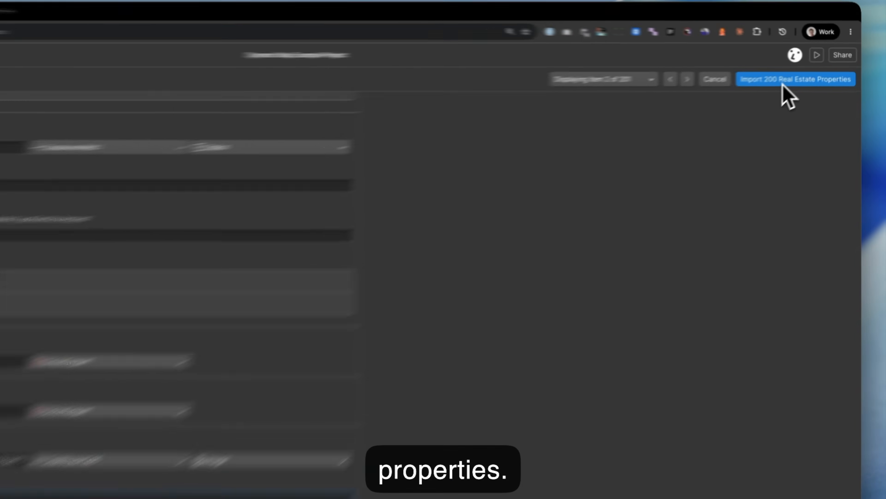
Step: Import the 200 real estate properties into the collection
{"action": "left_click", "coordinate": [805, 72]}
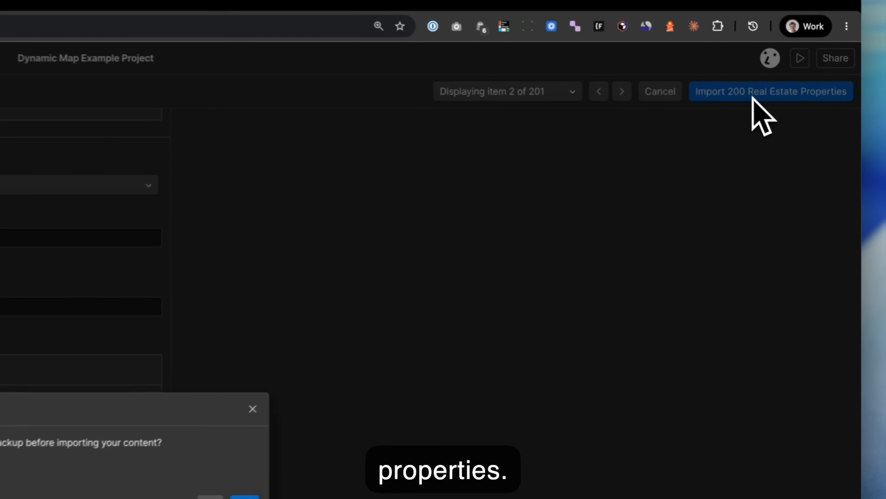
{"action": "left_click", "coordinate": [402, 316]}
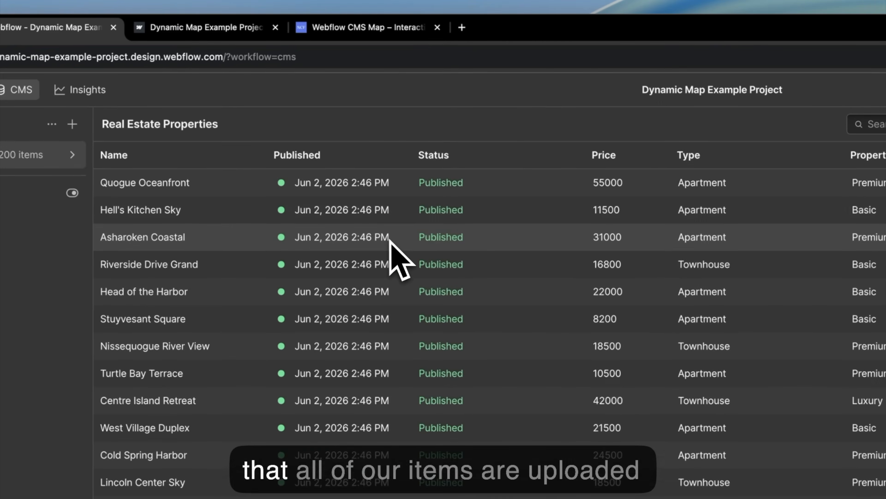
Step: Look through both pages of imported properties and open the Madison Rose Suite item to check its fields
{"action": "scroll", "coordinate": [390, 241], "scroll_direction": "down", "scroll_amount": 20}
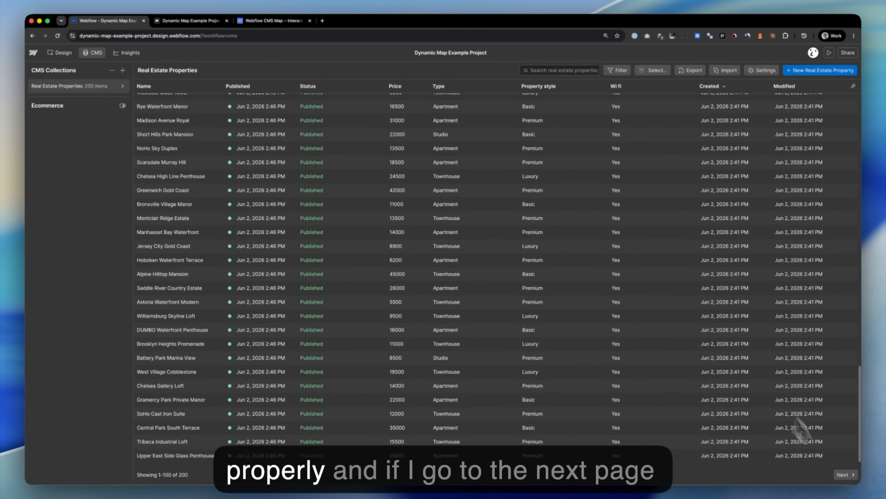
{"action": "left_click", "coordinate": [845, 474]}
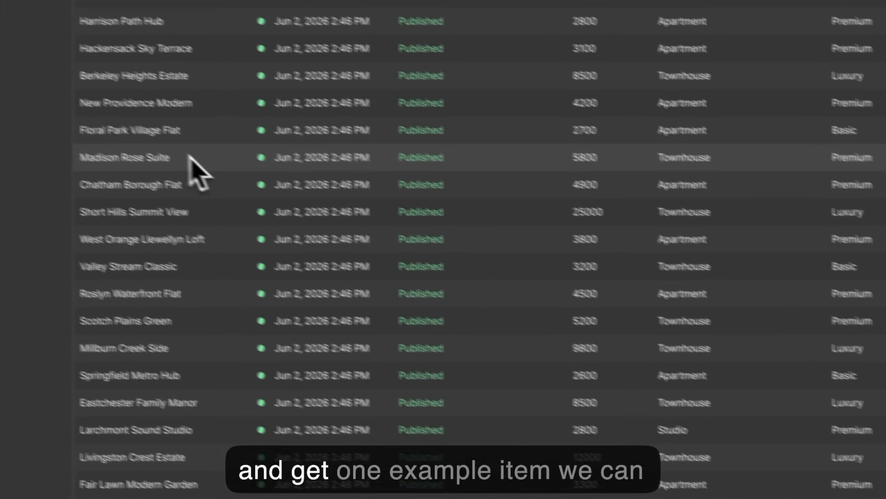
{"action": "left_click", "coordinate": [191, 158]}
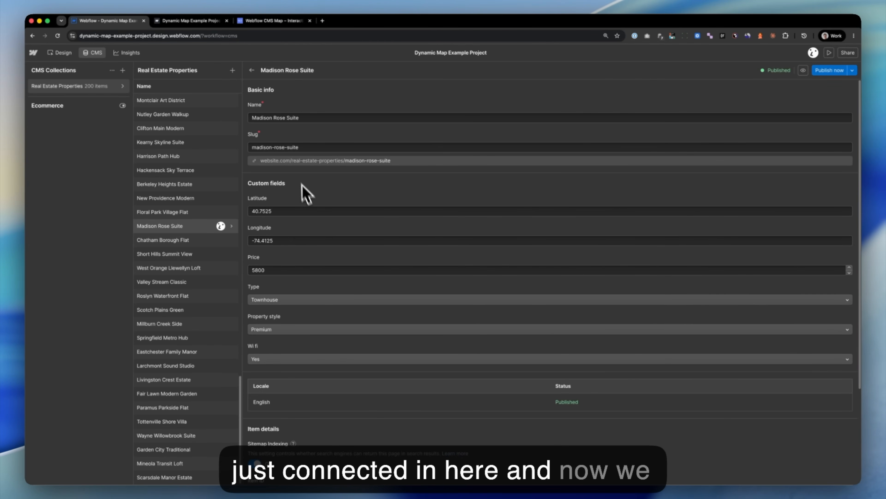
Step: Return to designing the Home page and launch the connected Dynamic Map app
{"action": "left_click", "coordinate": [63, 54]}
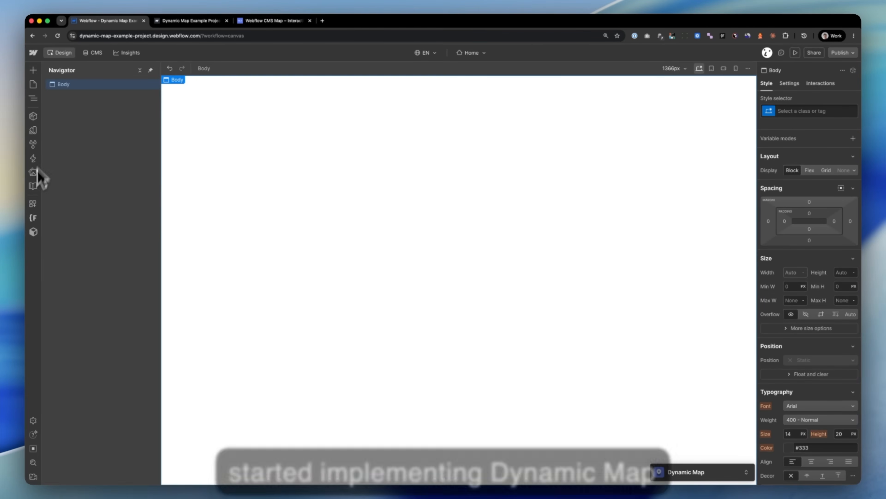
{"action": "left_click", "coordinate": [33, 204]}
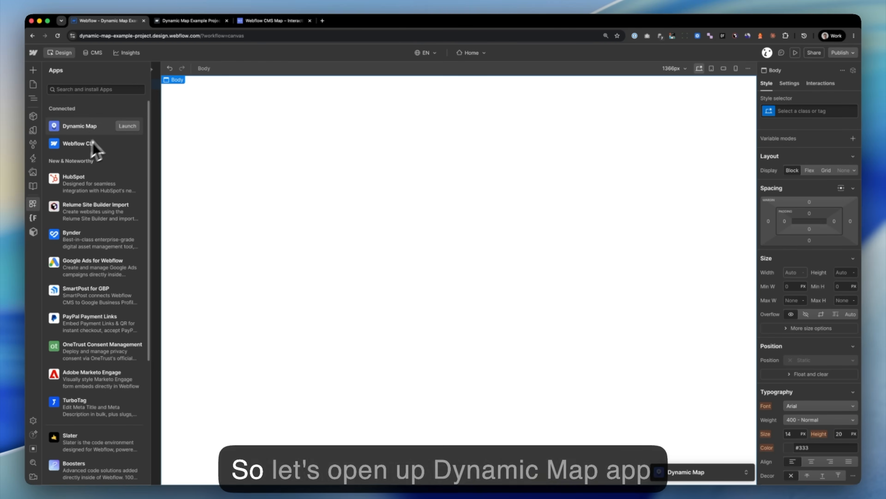
{"action": "left_click", "coordinate": [127, 126]}
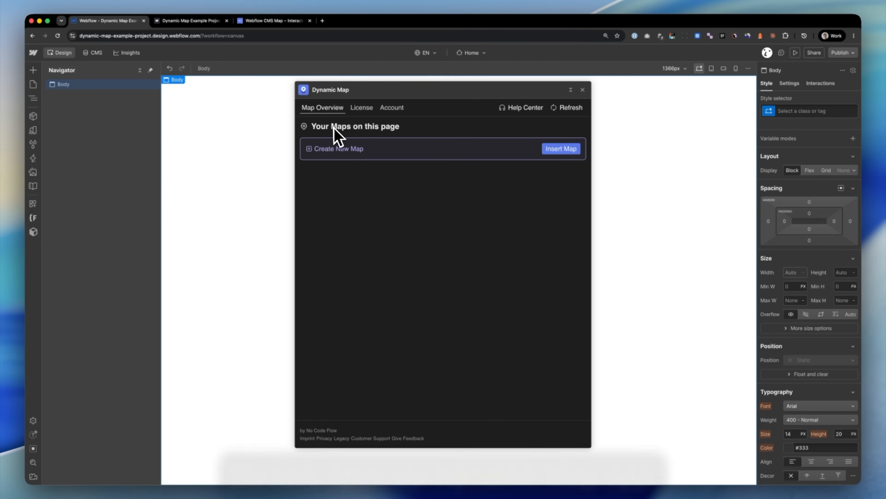
{"action": "left_click_drag", "start_coordinate": [369, 86], "coordinate": [409, 90]}
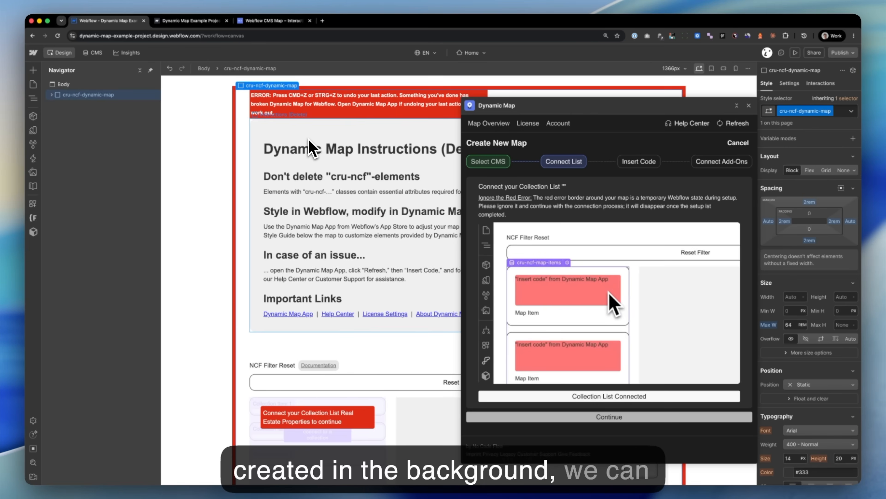
Step: Connect the cru-ncf-map-items collection list to Real Estate Properties and advance the map setup to code insertion
{"action": "scroll", "coordinate": [365, 264], "scroll_direction": "down", "scroll_amount": 3}
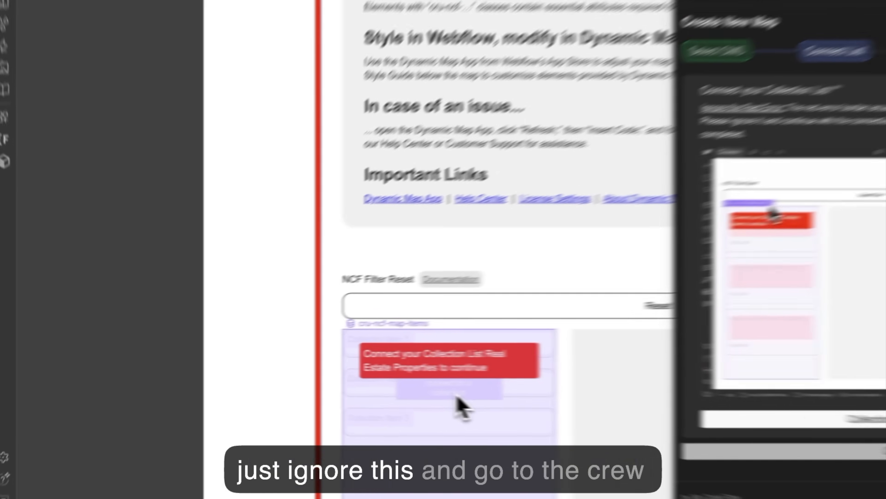
{"action": "left_click", "coordinate": [321, 376]}
{"action": "left_click", "coordinate": [313, 338]}
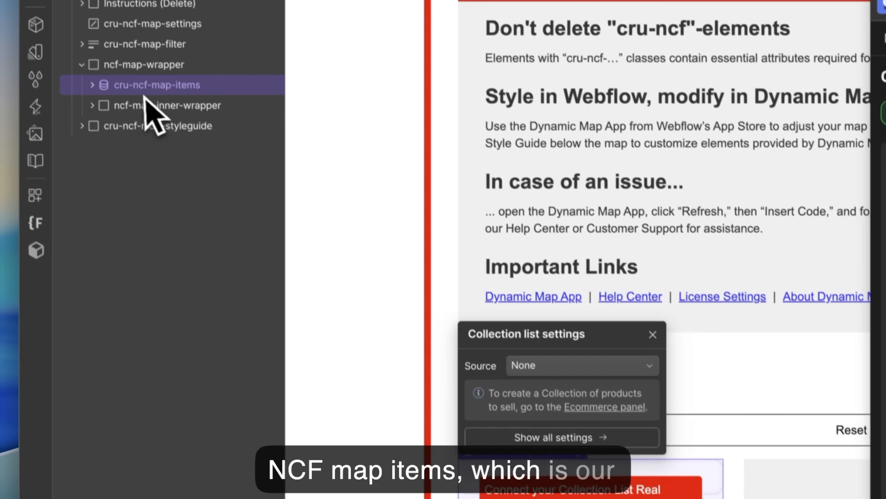
{"action": "left_click", "coordinate": [546, 380]}
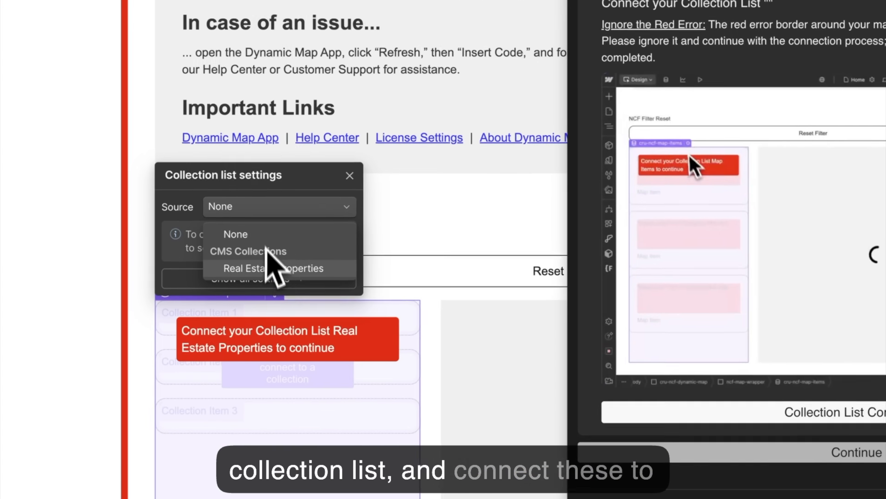
{"action": "left_click", "coordinate": [267, 264]}
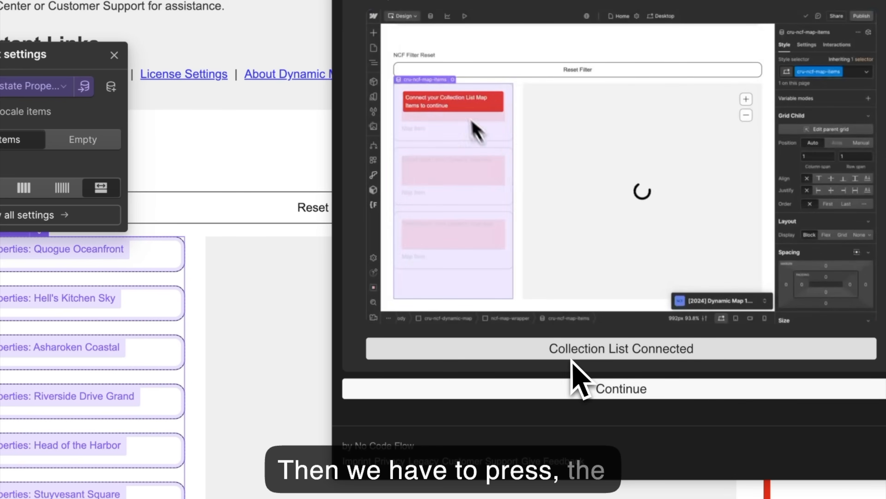
{"action": "left_click", "coordinate": [644, 393]}
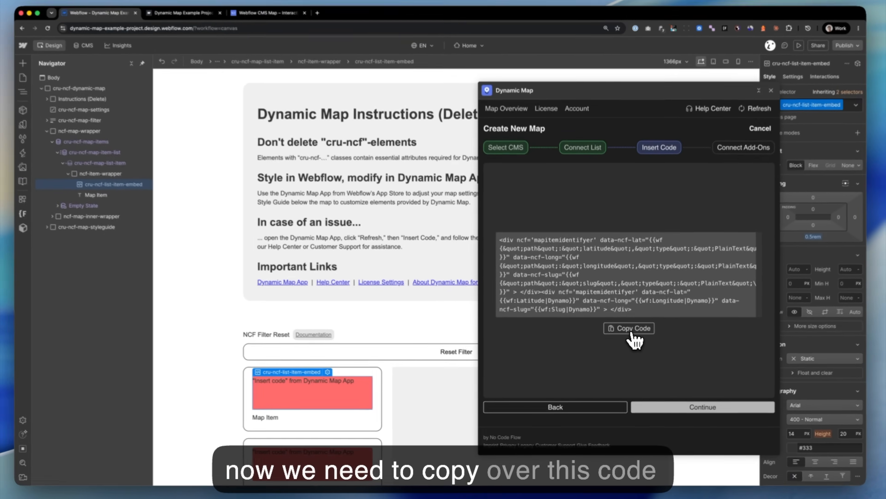
Step: Copy the map item code from Dynamic Map into the cru-ncf-list-item-embed element, save it and continue the setup
{"action": "left_click", "coordinate": [621, 210]}
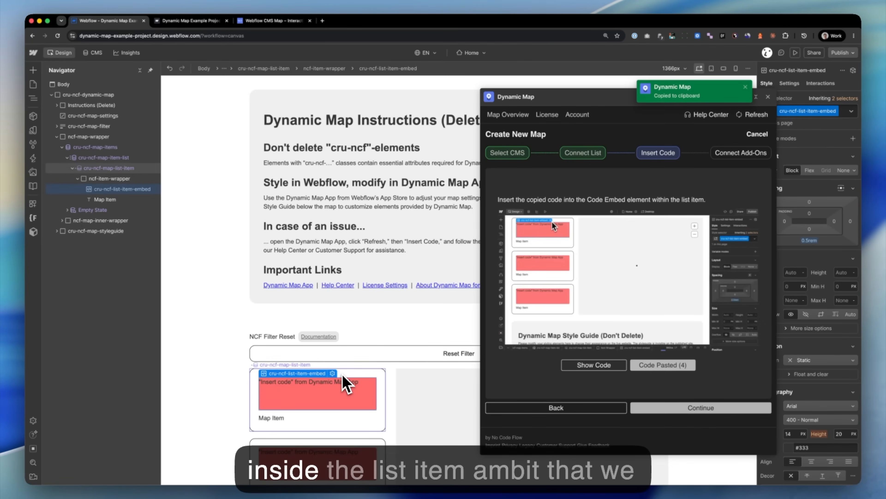
{"action": "left_click", "coordinate": [333, 374]}
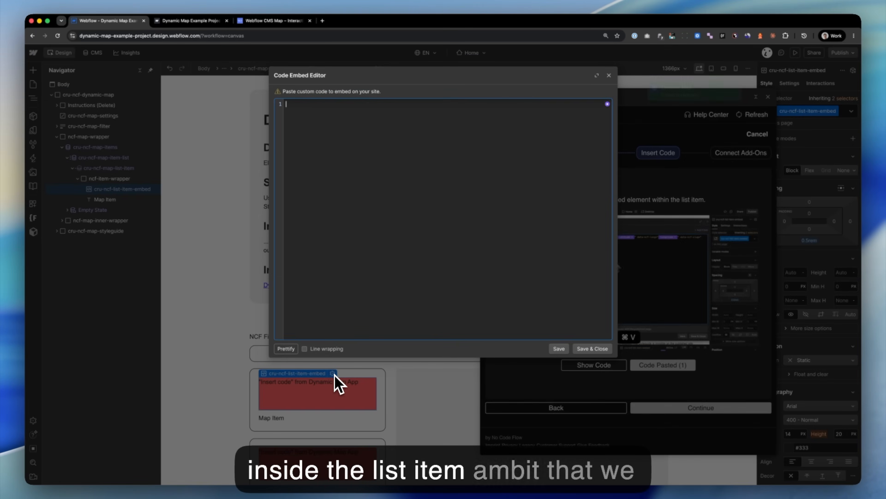
{"action": "key", "text": "super+v"}
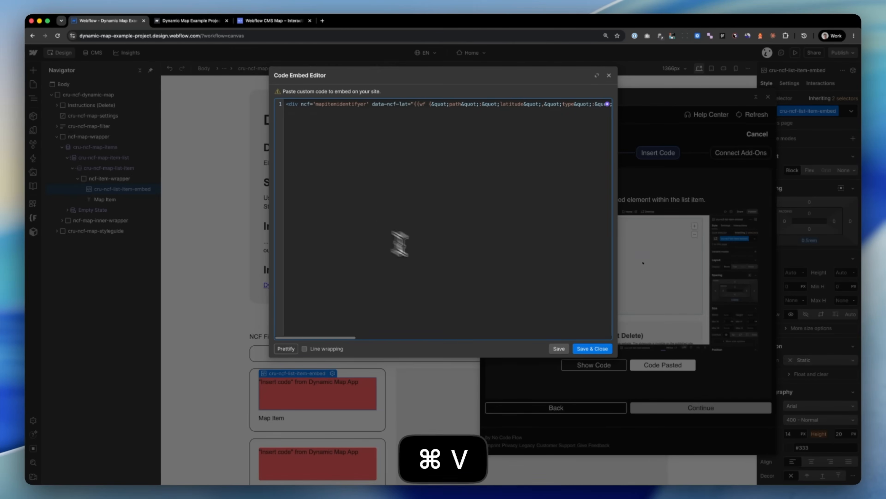
{"action": "left_click", "coordinate": [589, 349]}
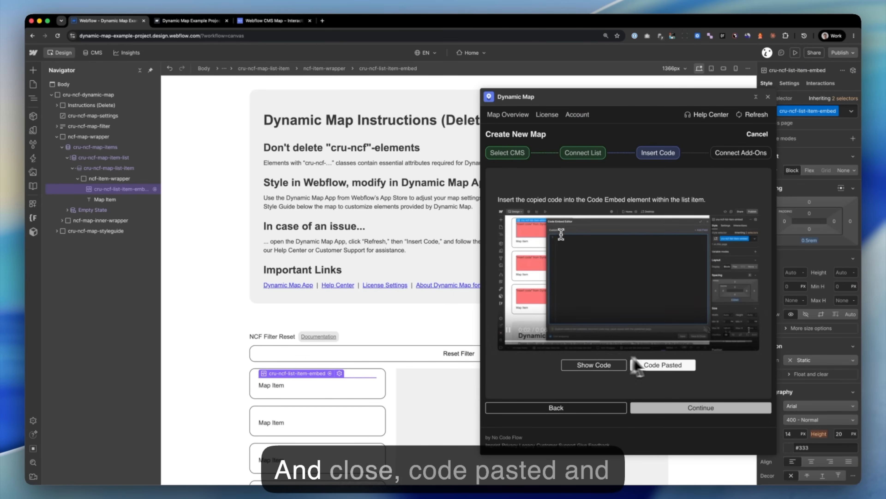
{"action": "left_click", "coordinate": [685, 406]}
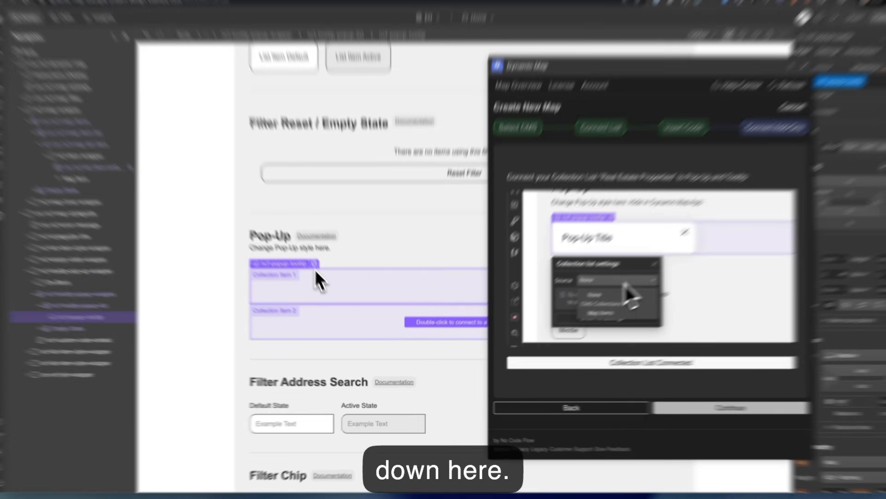
Step: Connect the ncf-popup-tooltip collection list to Real Estate Properties and finish the map implementation
{"action": "left_click", "coordinate": [321, 276]}
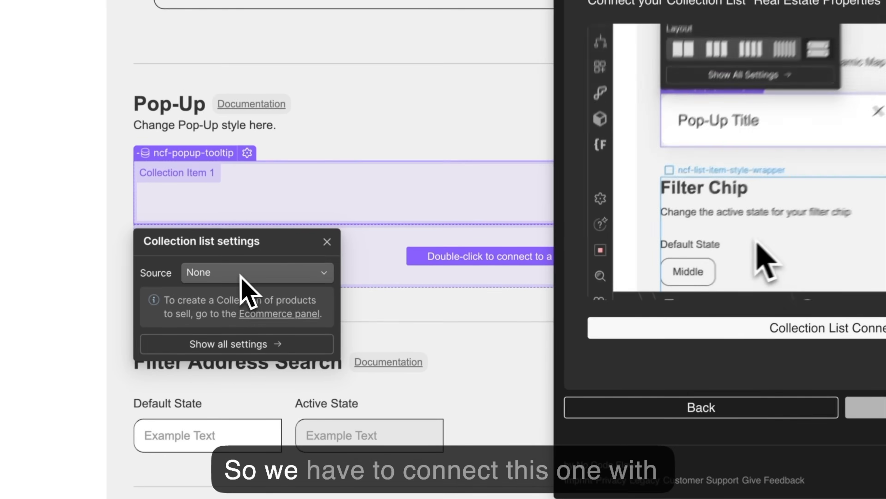
{"action": "left_click", "coordinate": [240, 285]}
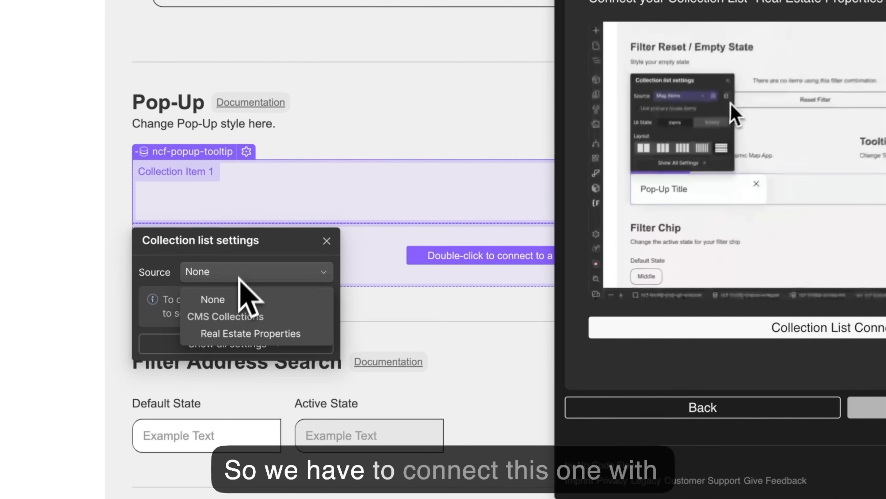
{"action": "left_click", "coordinate": [245, 336]}
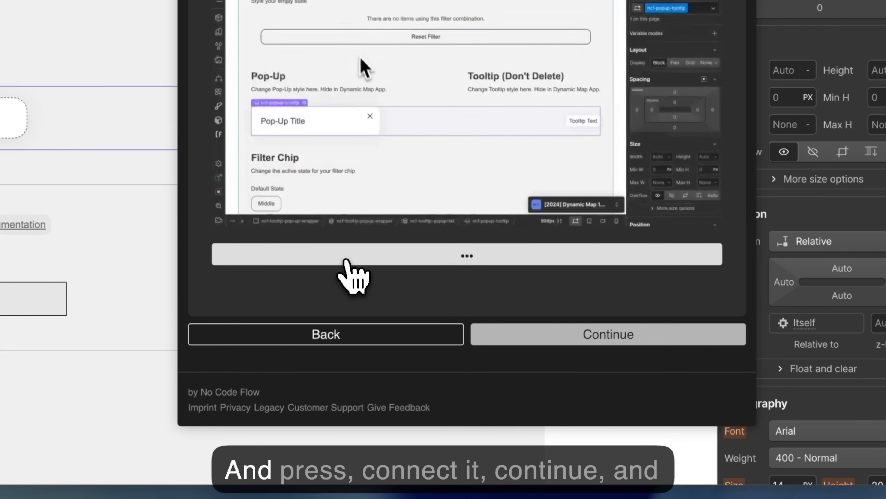
{"action": "left_click", "coordinate": [608, 344]}
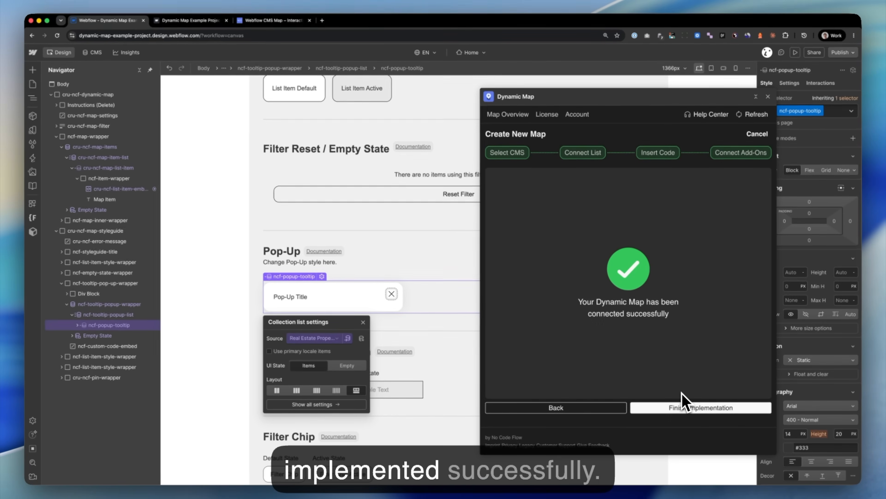
{"action": "left_click", "coordinate": [684, 406]}
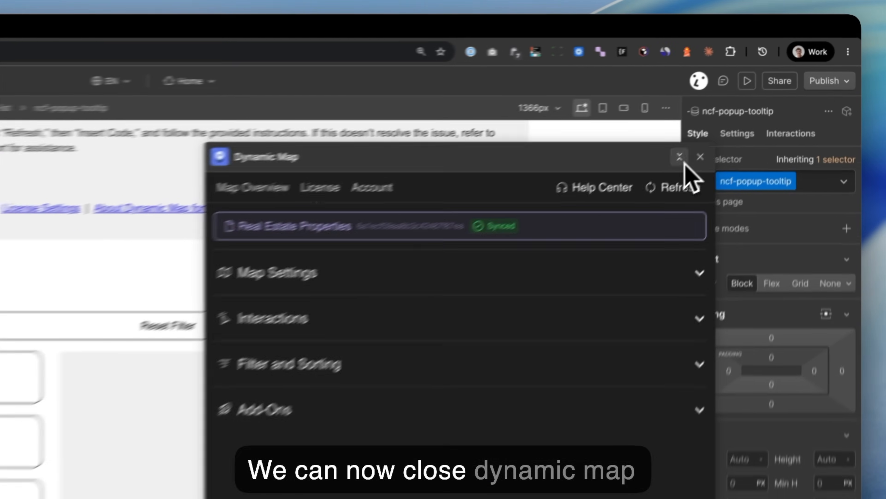
Step: Close the Dynamic Map app and publish the site to its webflow.io staging domain
{"action": "left_click", "coordinate": [768, 97]}
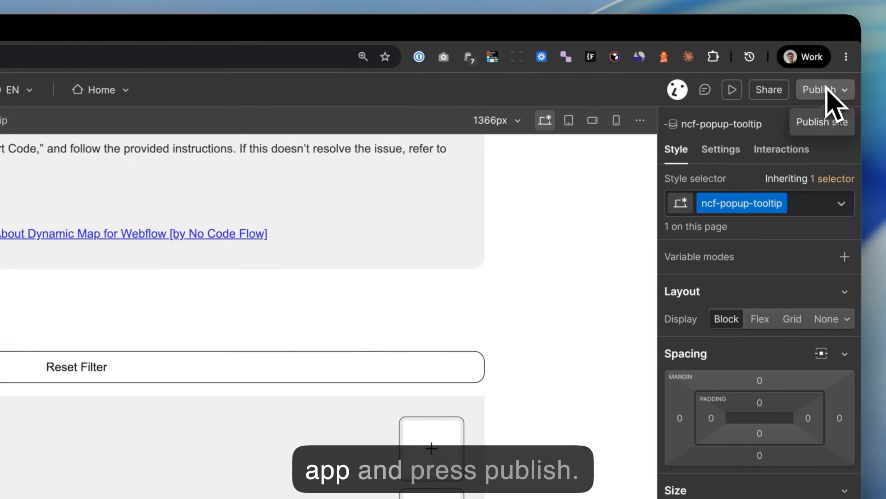
{"action": "left_click", "coordinate": [841, 53]}
{"action": "left_click", "coordinate": [747, 323]}
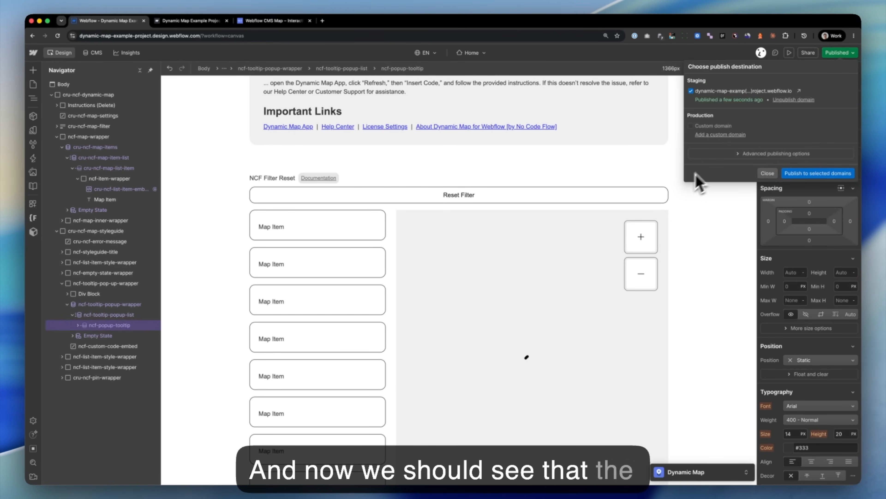
Step: Open the published staging site and examine the property pins around Newark and New York on the map
{"action": "left_click", "coordinate": [799, 91]}
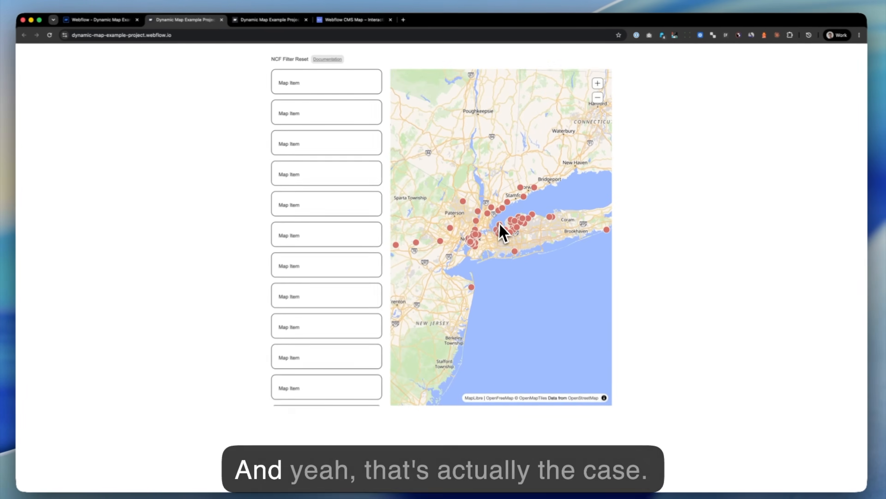
{"action": "scroll", "coordinate": [490, 231], "scroll_direction": "up", "scroll_amount": 4}
{"action": "left_click_drag", "start_coordinate": [456, 202], "coordinate": [484, 187]}
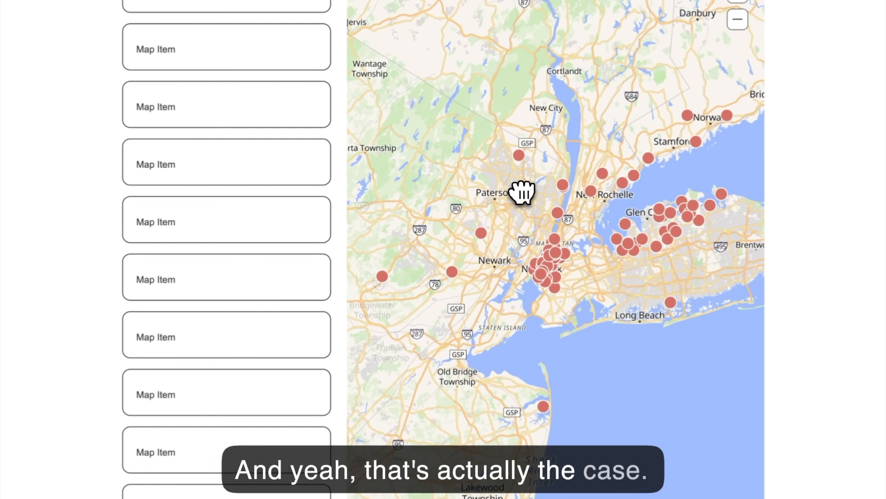
{"action": "scroll", "coordinate": [450, 286], "scroll_direction": "up", "scroll_amount": 3}
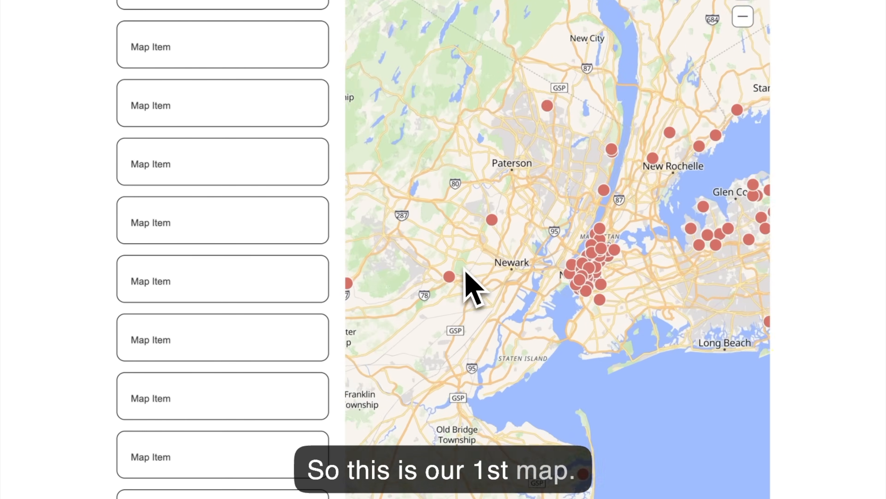
Step: Examine the pop-ups and tooltips of the property pins and list items on the published map
{"action": "left_click", "coordinate": [442, 284]}
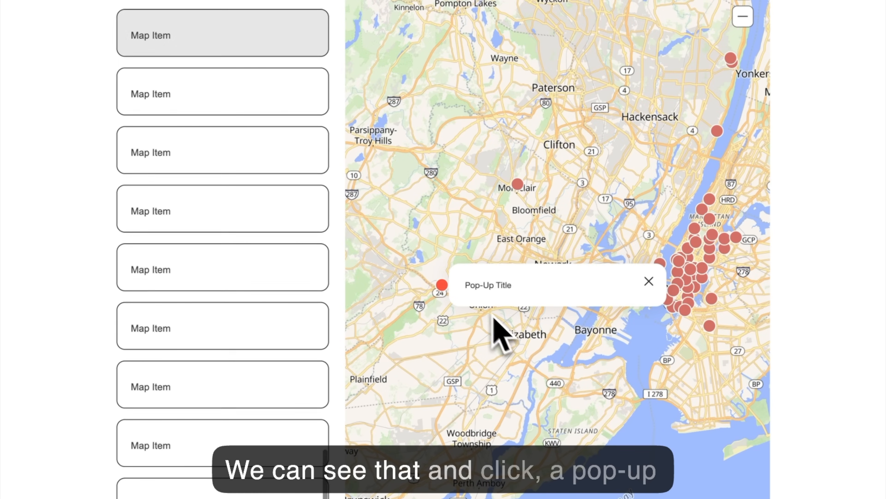
{"action": "mouse_move", "coordinate": [526, 195]}
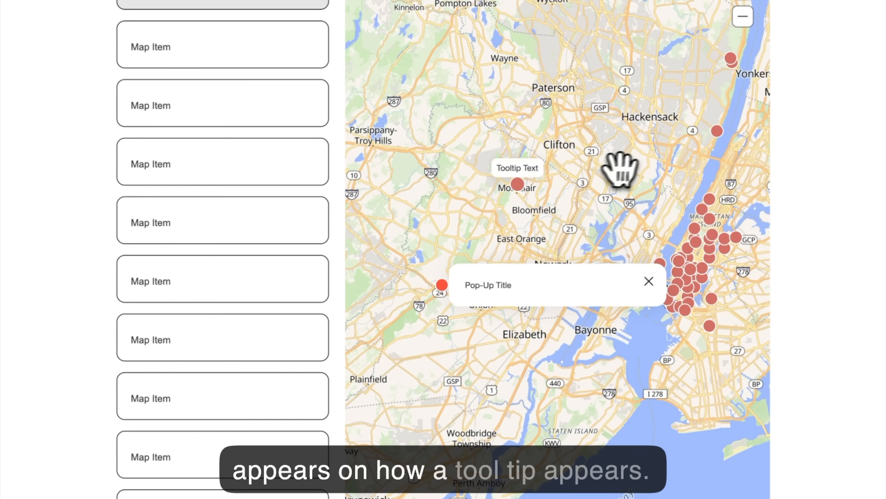
{"action": "left_click", "coordinate": [650, 187]}
{"action": "left_click_drag", "start_coordinate": [651, 188], "coordinate": [566, 188]}
{"action": "scroll", "coordinate": [236, 215], "scroll_direction": "down", "scroll_amount": 3}
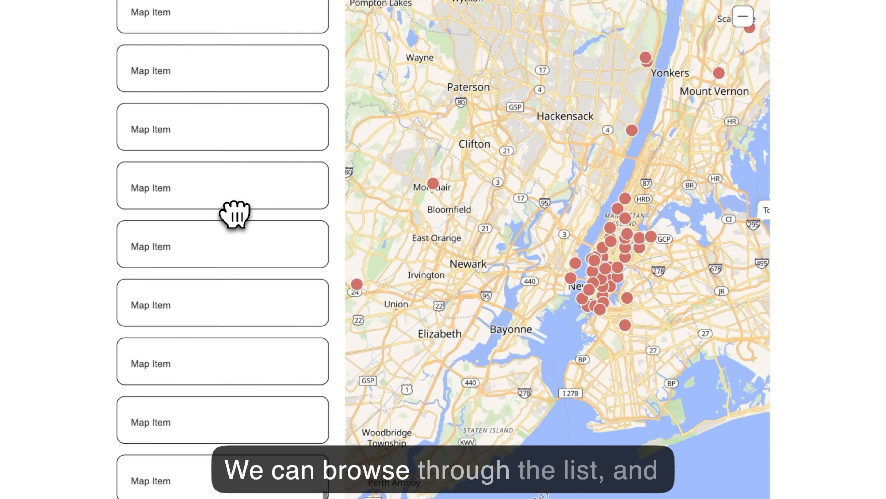
{"action": "left_click", "coordinate": [210, 82]}
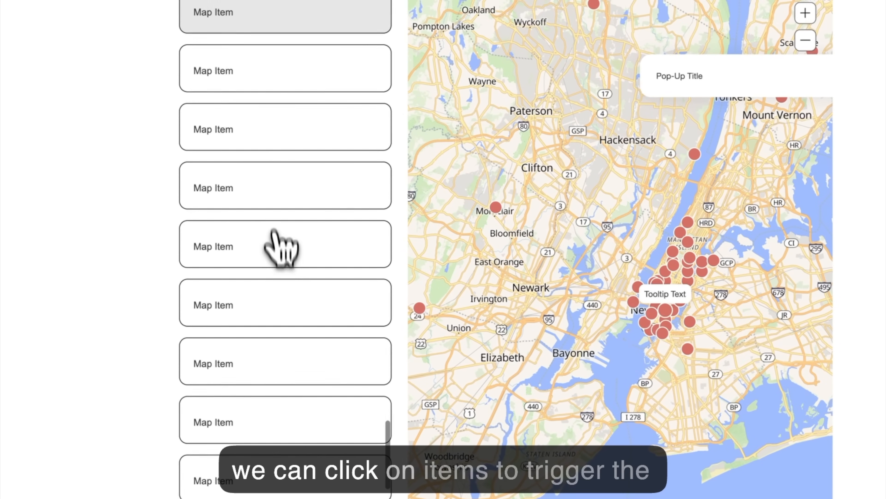
{"action": "left_click", "coordinate": [274, 239]}
{"action": "scroll", "coordinate": [596, 328], "scroll_direction": "down", "scroll_amount": 3}
{"action": "left_click_drag", "start_coordinate": [612, 359], "coordinate": [553, 362]}
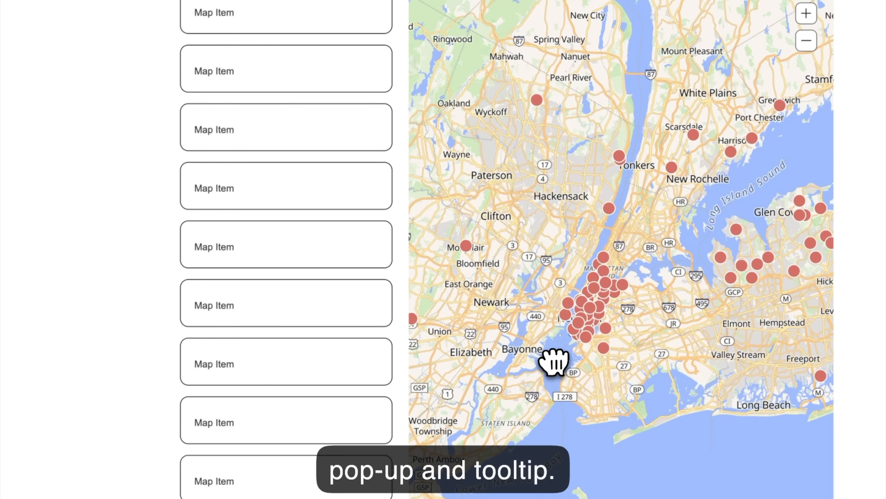
Step: Return to the Webflow designer, reopen Dynamic Map's Map Settings and choose Map Libre as the map provider
{"action": "left_click", "coordinate": [123, 24]}
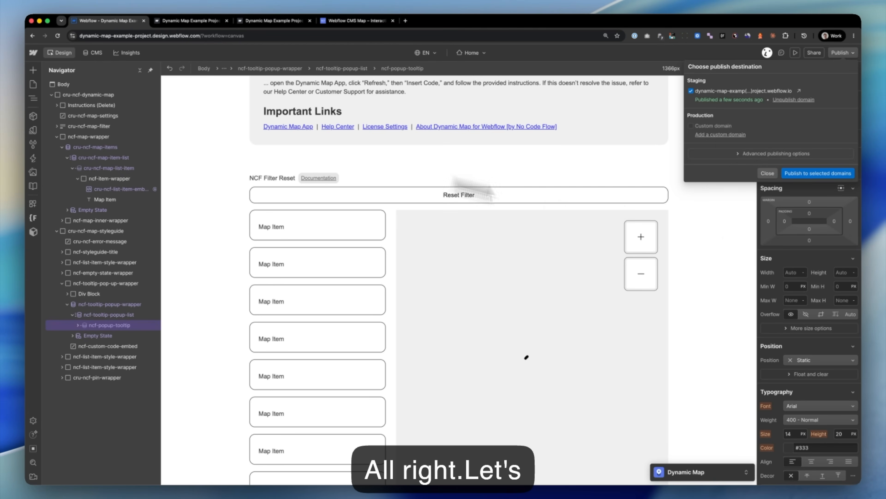
{"action": "left_click", "coordinate": [767, 173]}
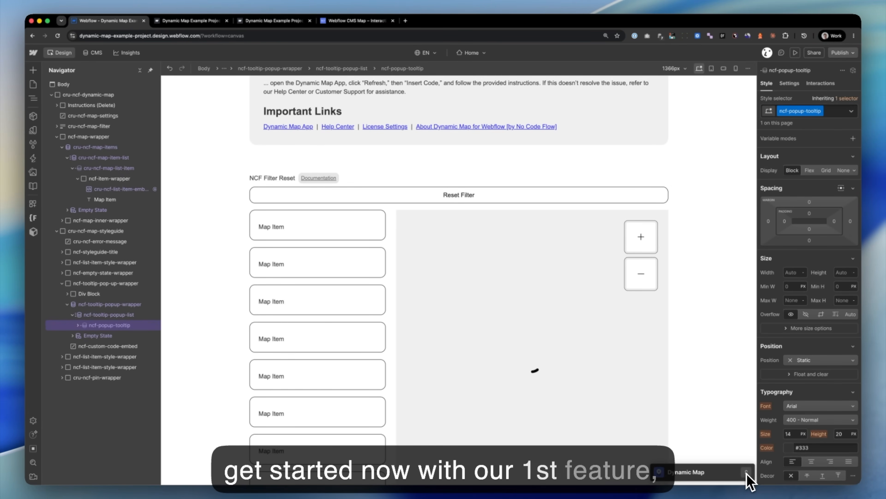
{"action": "left_click", "coordinate": [746, 472]}
{"action": "left_click", "coordinate": [364, 164]}
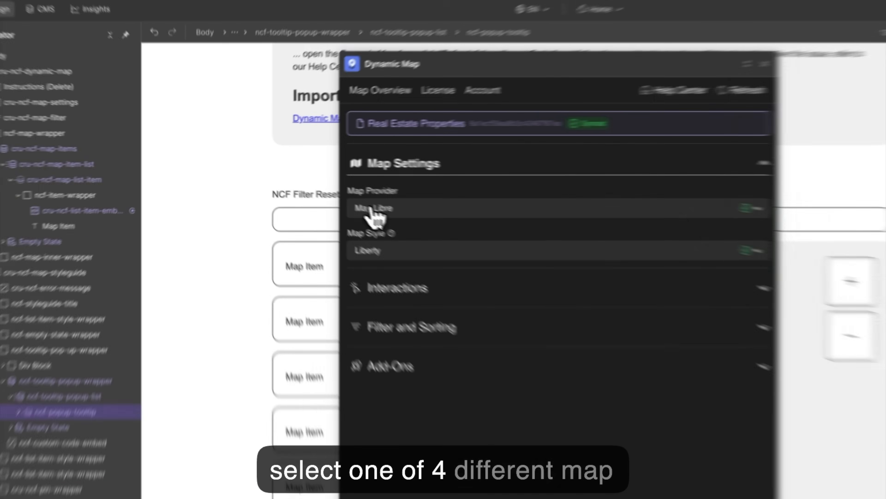
{"action": "left_click", "coordinate": [335, 188]}
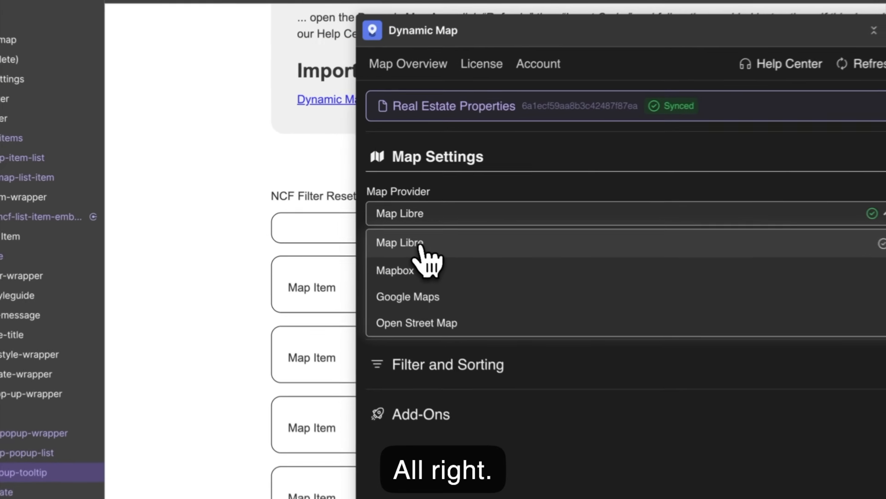
{"action": "left_click", "coordinate": [485, 188]}
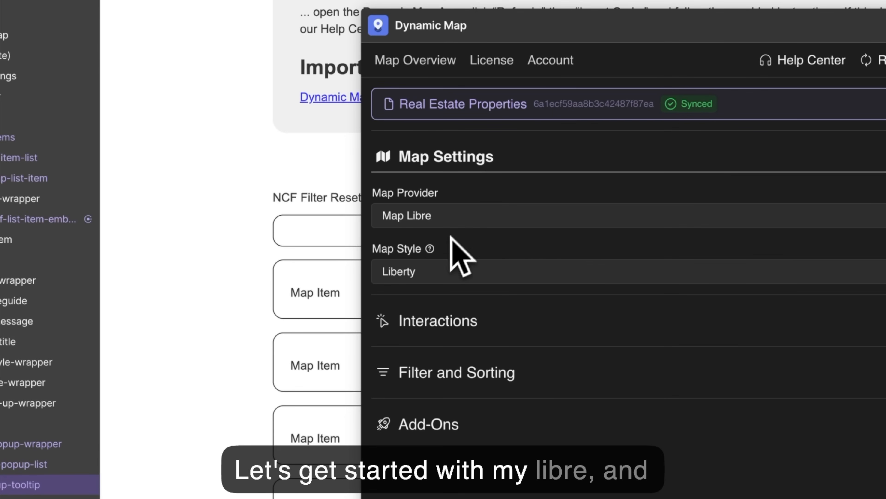
Step: Set the map style to Custom [Tile Provider] and open the Maputnik style editor
{"action": "left_click", "coordinate": [413, 271]}
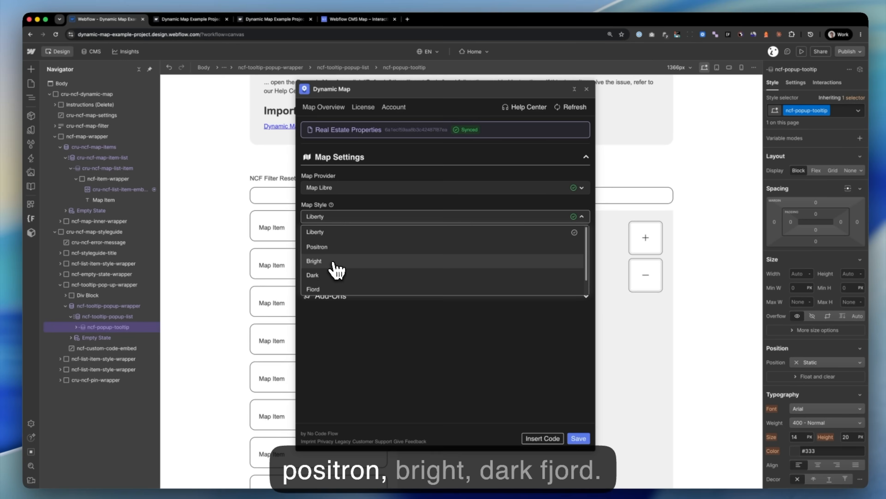
{"action": "scroll", "coordinate": [440, 378], "scroll_direction": "down", "scroll_amount": 1}
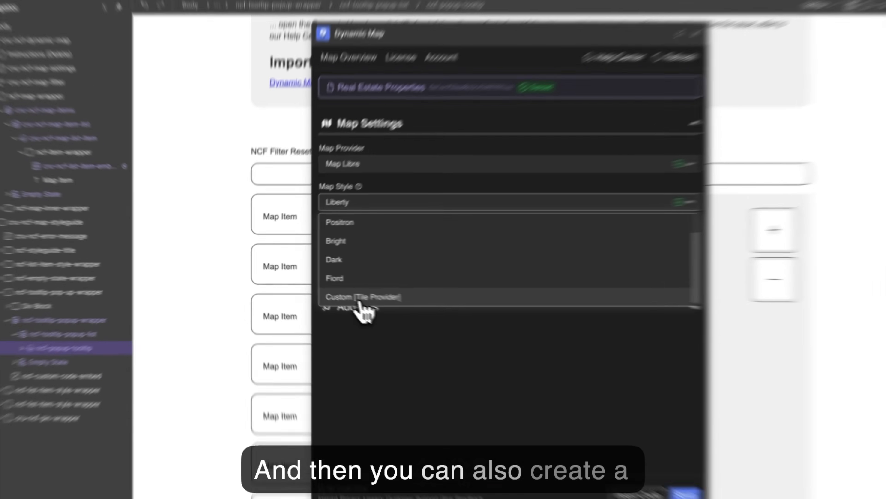
{"action": "left_click", "coordinate": [332, 286]}
{"action": "left_click", "coordinate": [461, 233]}
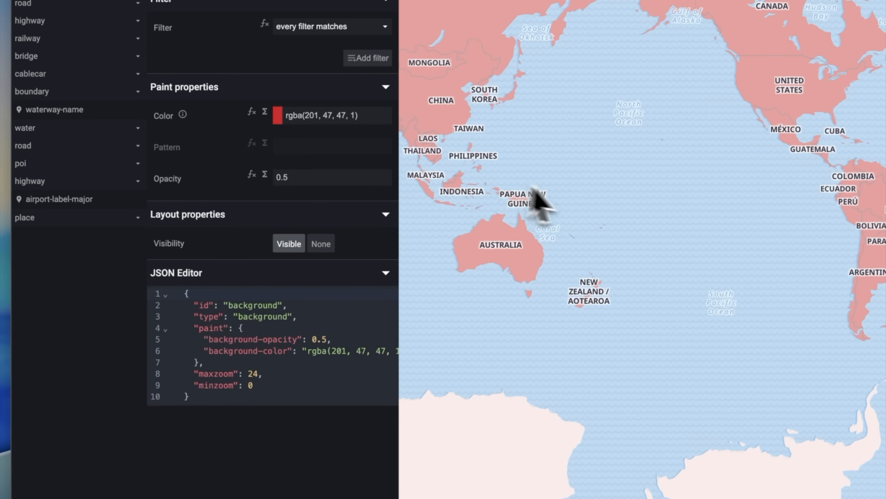
Step: Change the background layer's paint color in Maputnik to dark blue, rgba(21, 17, 138, 1)
{"action": "left_click_drag", "start_coordinate": [524, 190], "coordinate": [608, 201]}
{"action": "left_click", "coordinate": [299, 117]}
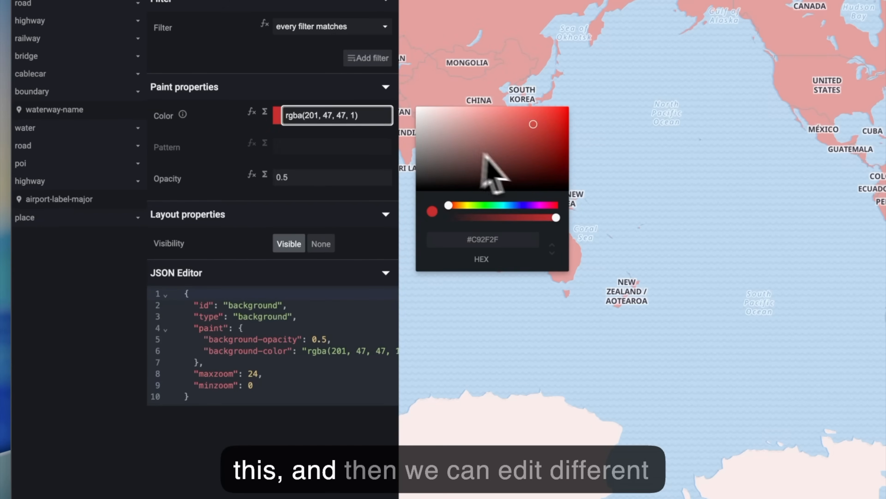
{"action": "left_click", "coordinate": [498, 143]}
{"action": "left_click", "coordinate": [522, 205]}
{"action": "left_click_drag", "start_coordinate": [544, 171], "coordinate": [551, 145]}
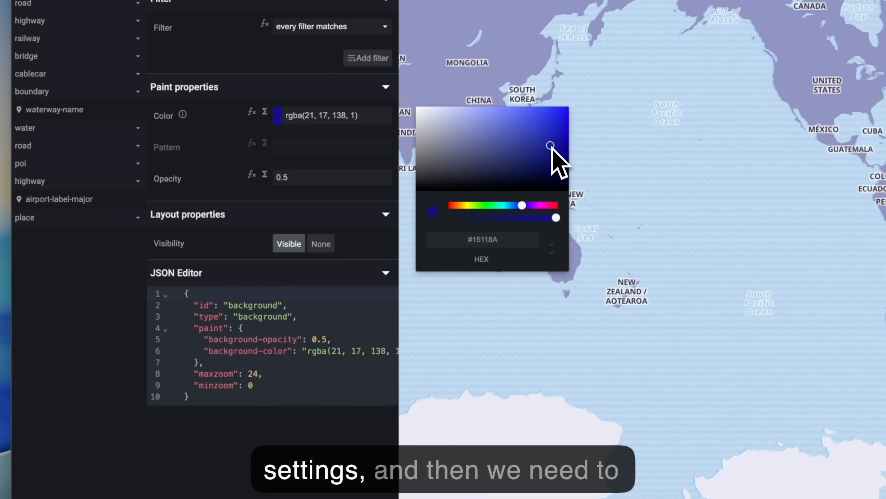
{"action": "left_click", "coordinate": [641, 161]}
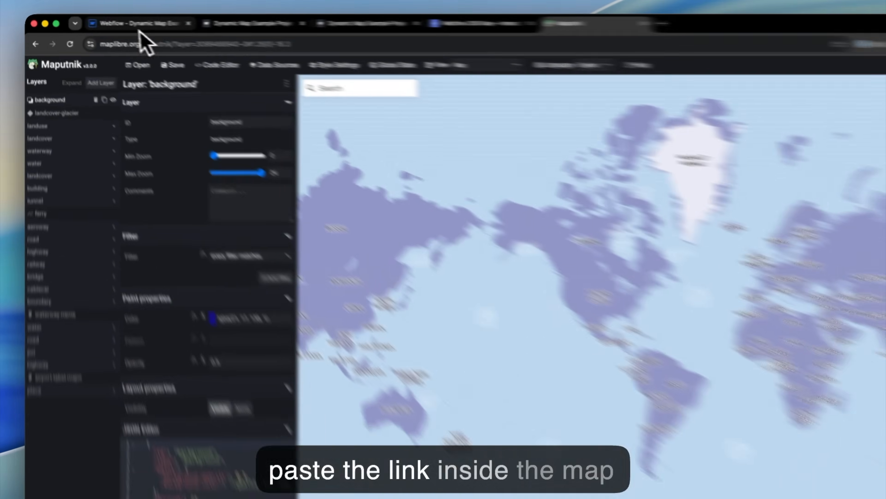
Step: Back in Webflow, set the map style to Dark and save the Dynamic Map settings
{"action": "left_click", "coordinate": [106, 20]}
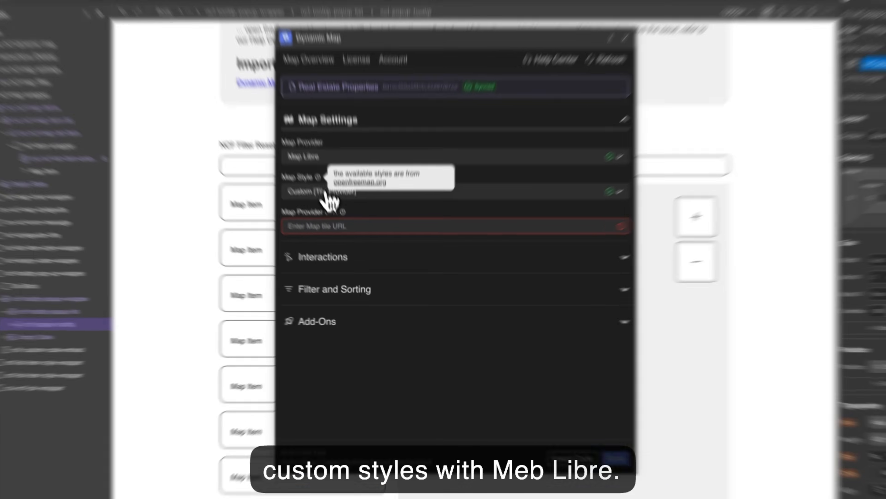
{"action": "left_click", "coordinate": [337, 216]}
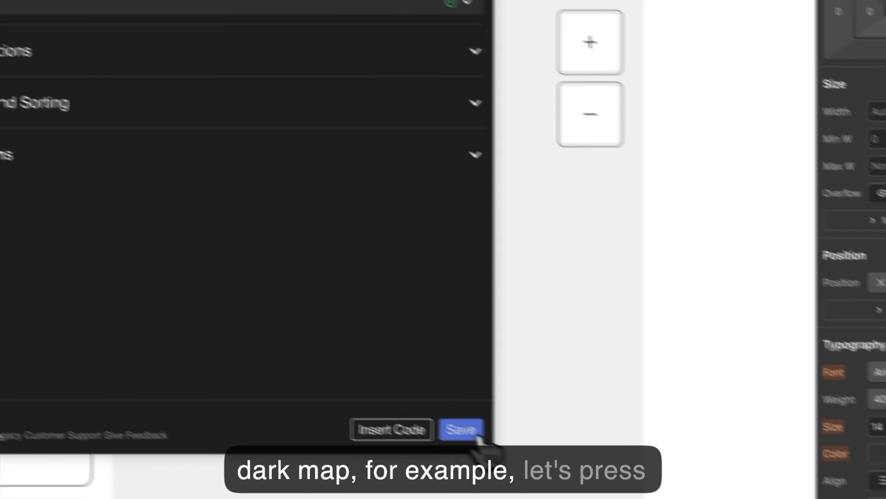
{"action": "left_click", "coordinate": [461, 429]}
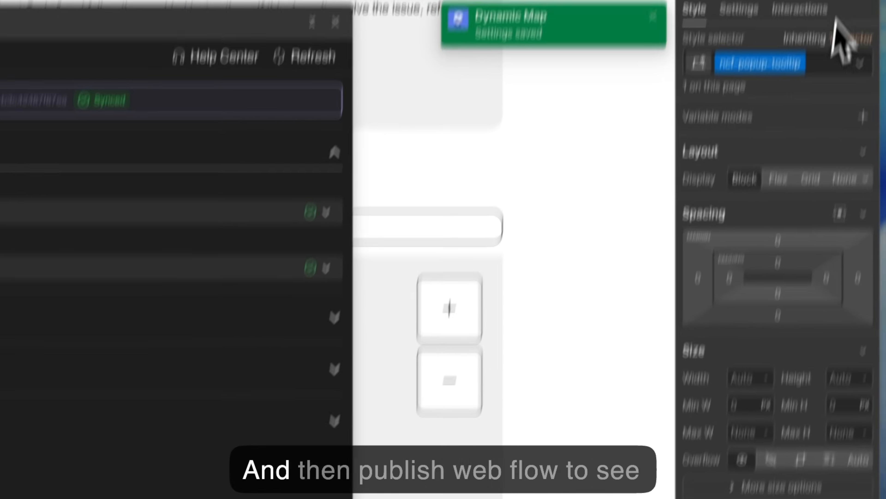
Step: Publish the site to its webflow.io staging domain and reload the live page
{"action": "left_click", "coordinate": [825, 74]}
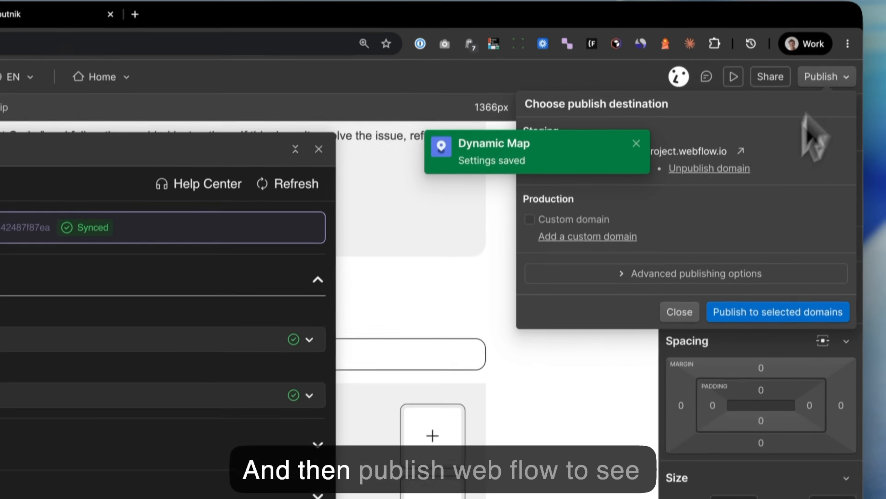
{"action": "left_click", "coordinate": [747, 324]}
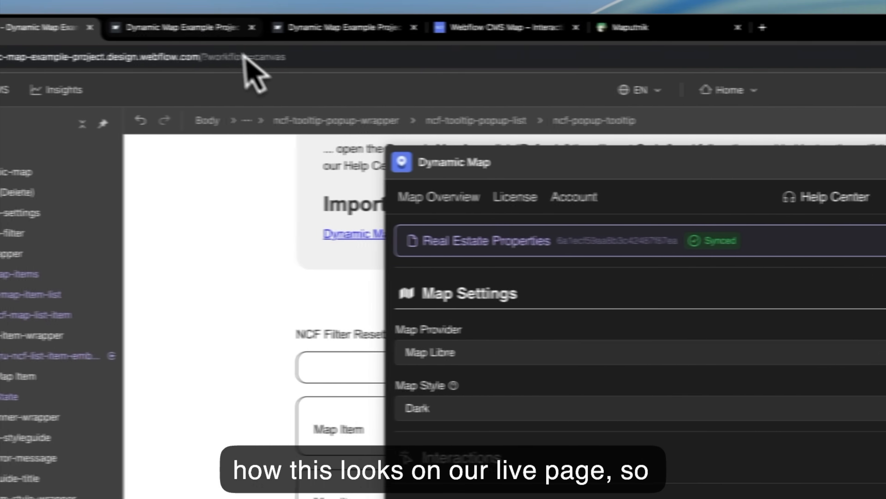
{"action": "left_click", "coordinate": [246, 28]}
{"action": "key", "text": "super+r"}
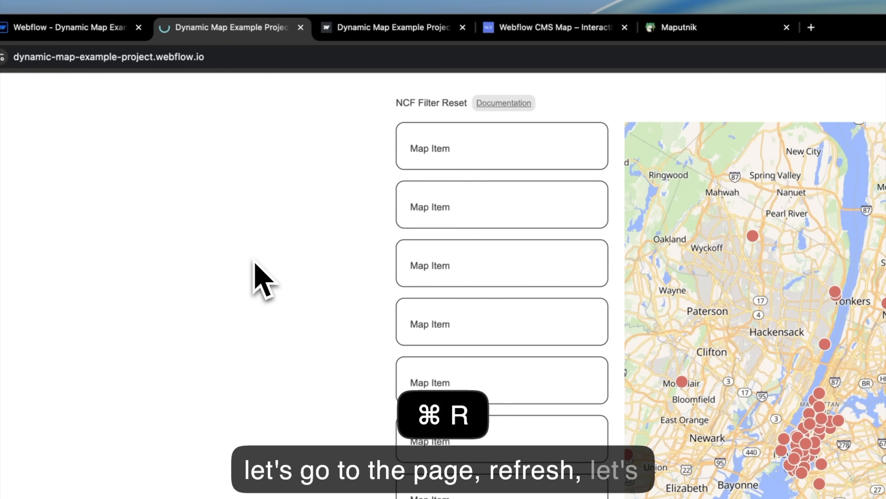
Step: Examine the dark-styled map and its property pins on the live page at closer range
{"action": "key", "text": "super+plus"}
{"action": "key", "text": "super+plus"}
{"action": "key", "text": "super+plus"}
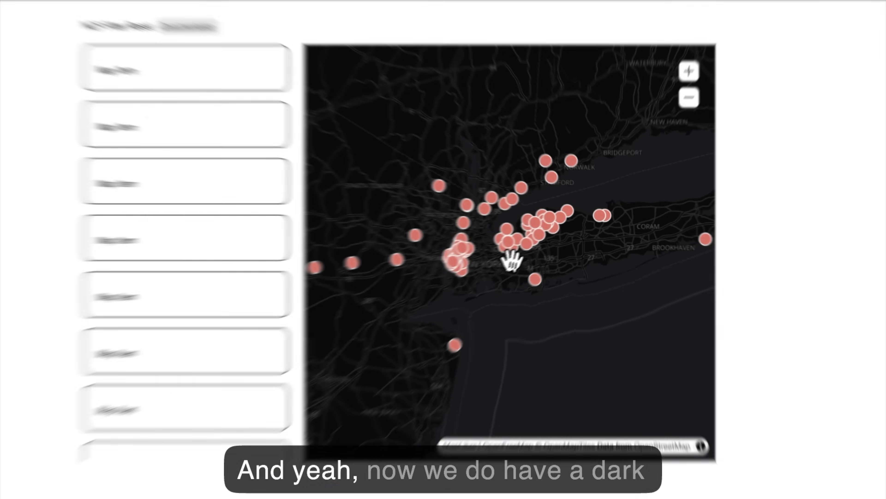
{"action": "left_click_drag", "start_coordinate": [547, 256], "coordinate": [560, 251]}
{"action": "scroll", "coordinate": [496, 247], "scroll_direction": "up", "scroll_amount": 5}
{"action": "scroll", "coordinate": [389, 273], "scroll_direction": "up", "scroll_amount": 5}
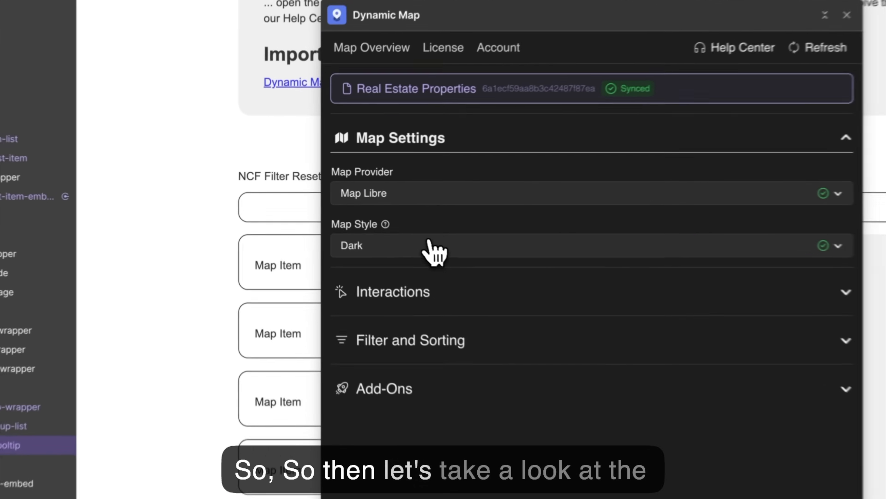
Step: In Dynamic Map, switch the map provider to Google Maps with the Roadmap style and paste the Google API key
{"action": "left_click", "coordinate": [433, 248]}
{"action": "left_click", "coordinate": [434, 203]}
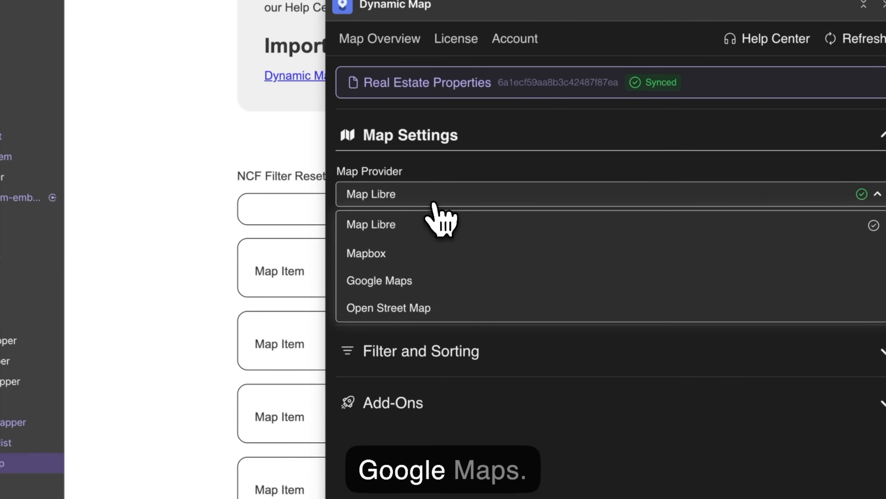
{"action": "left_click", "coordinate": [424, 293]}
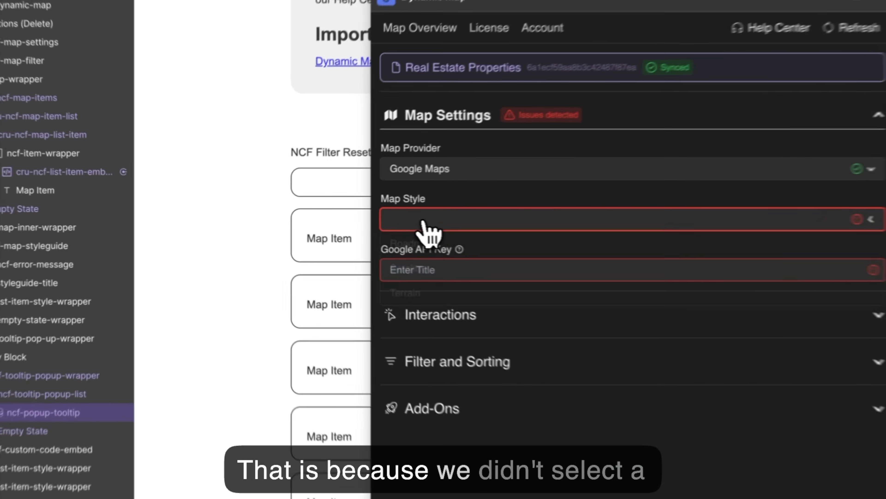
{"action": "left_click", "coordinate": [326, 217]}
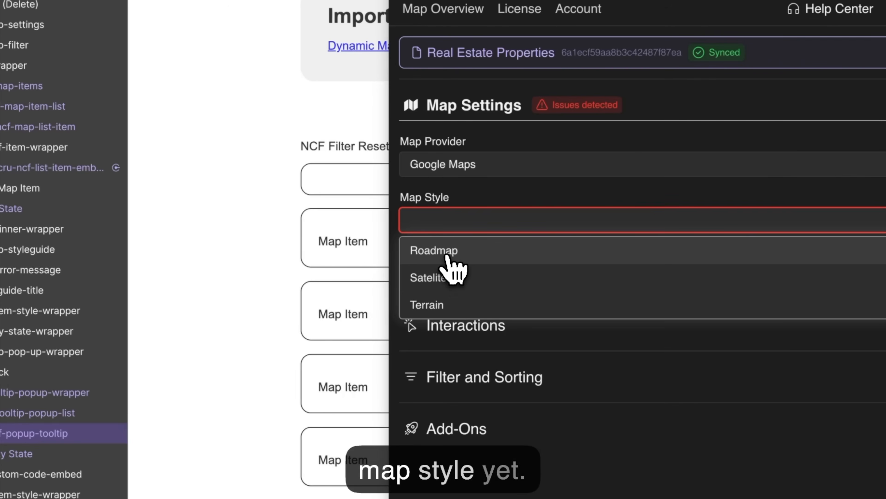
{"action": "left_click", "coordinate": [449, 253]}
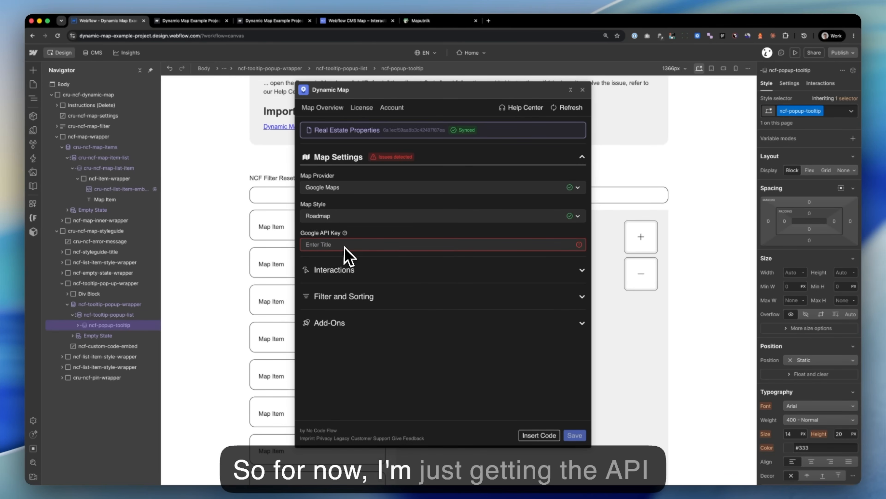
{"action": "key", "text": "ctrl+v"}
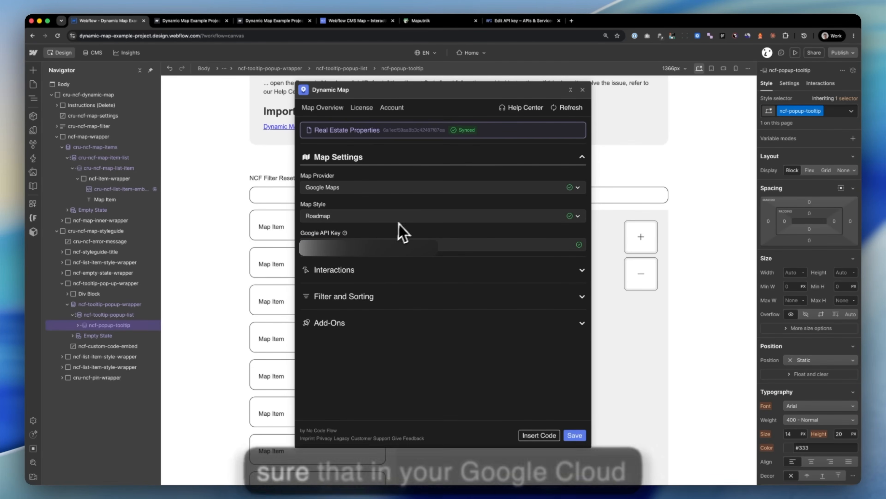
Step: Switch to Google Cloud and review the selected APIs and application restrictions of the Maps API Key
{"action": "left_click", "coordinate": [512, 23]}
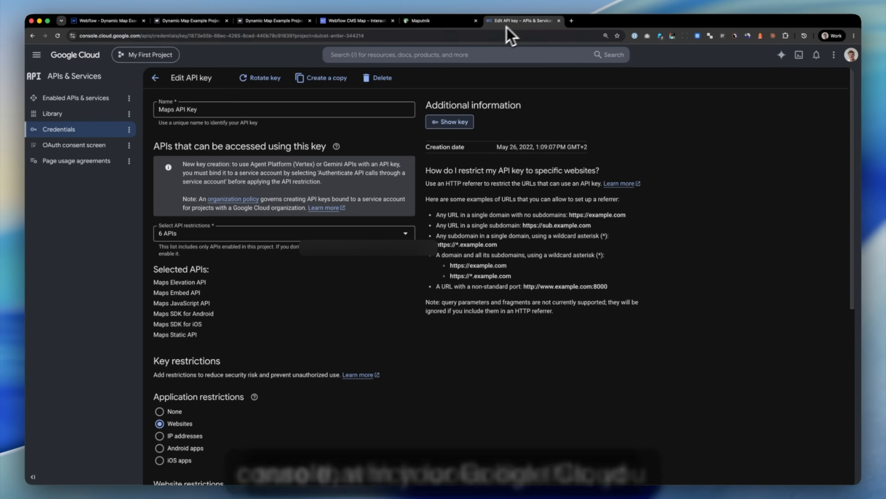
{"action": "scroll", "coordinate": [208, 250], "scroll_direction": "down", "scroll_amount": 5}
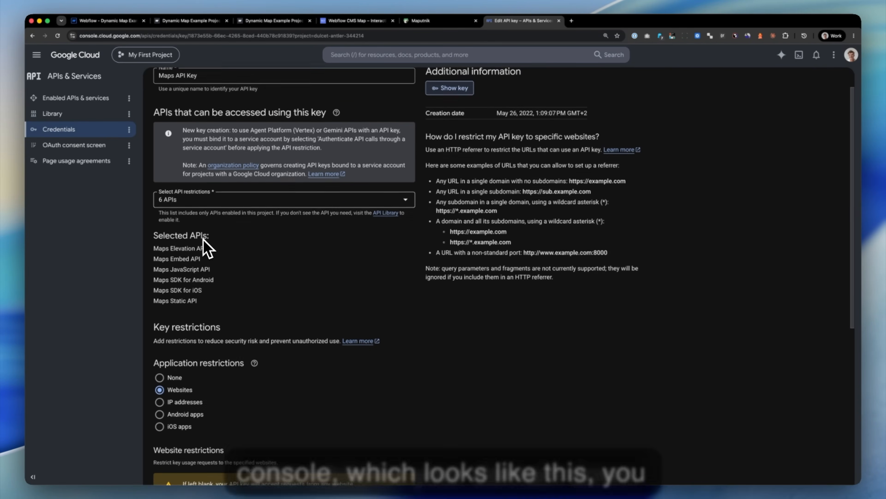
{"action": "scroll", "coordinate": [232, 400], "scroll_direction": "down", "scroll_amount": 1}
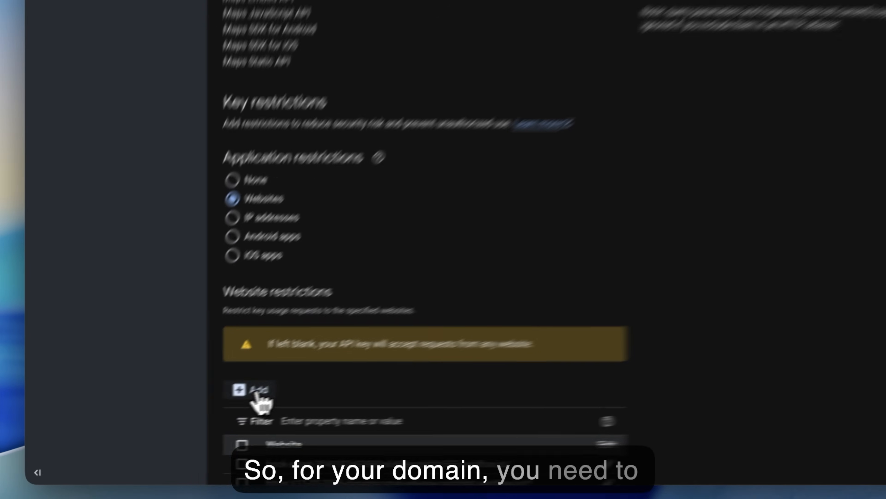
{"action": "left_click", "coordinate": [176, 424]}
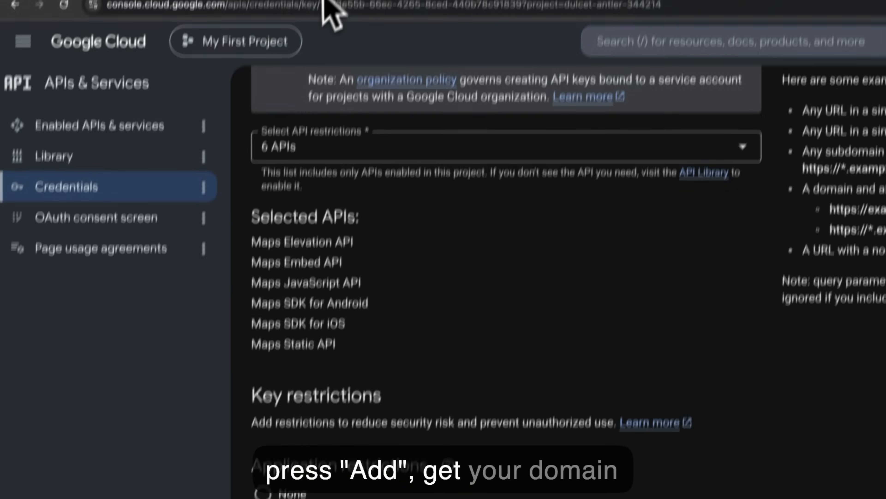
{"action": "left_click", "coordinate": [311, 23]}
{"action": "left_click", "coordinate": [266, 56]}
{"action": "key", "text": "super+c"}
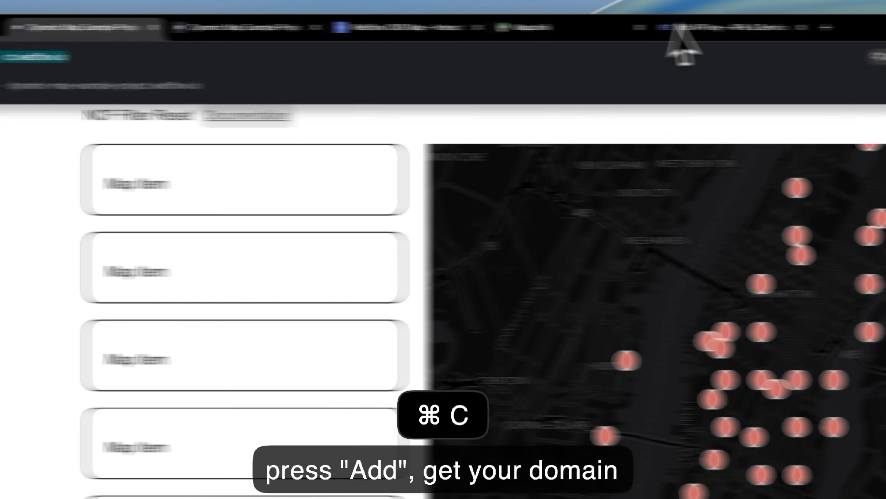
{"action": "left_click", "coordinate": [584, 32]}
{"action": "key", "text": "super+v"}
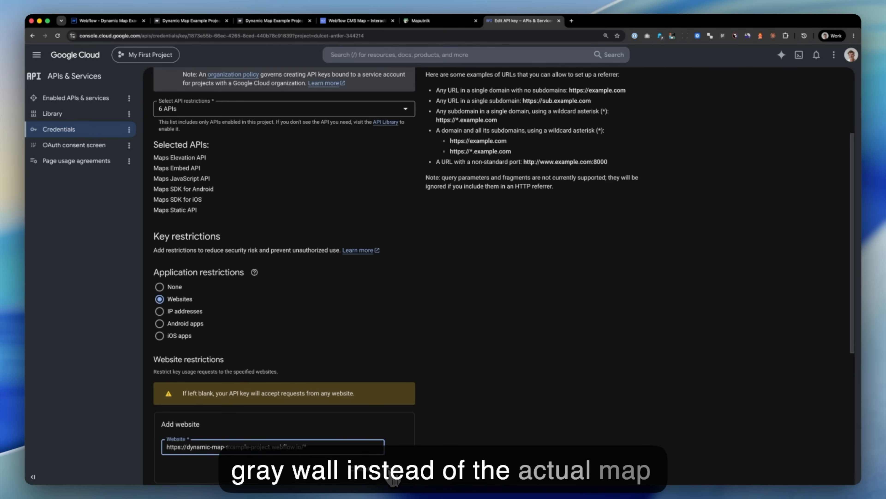
{"action": "left_click", "coordinate": [392, 478]}
{"action": "scroll", "coordinate": [393, 478], "scroll_direction": "down", "scroll_amount": 5}
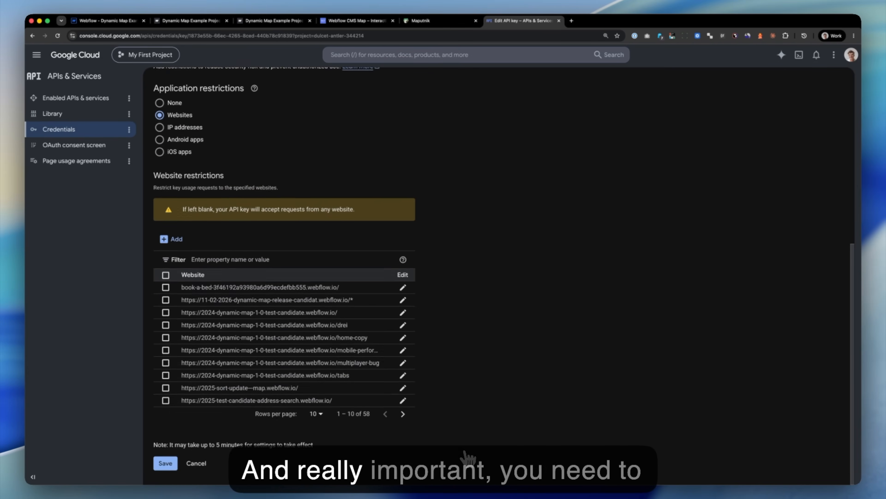
{"action": "left_click", "coordinate": [165, 468]}
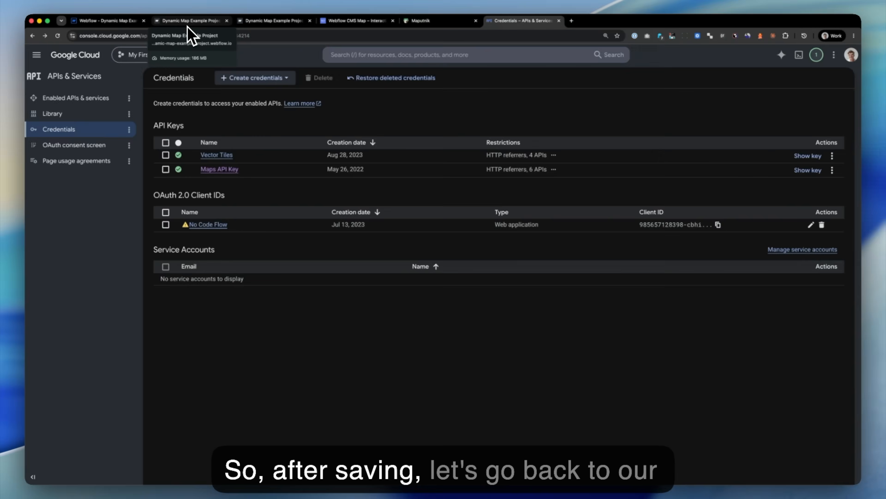
Step: Return to the Webflow Designer, save the Google Maps settings in Dynamic Map and publish the site to its staging domain
{"action": "left_click", "coordinate": [188, 24]}
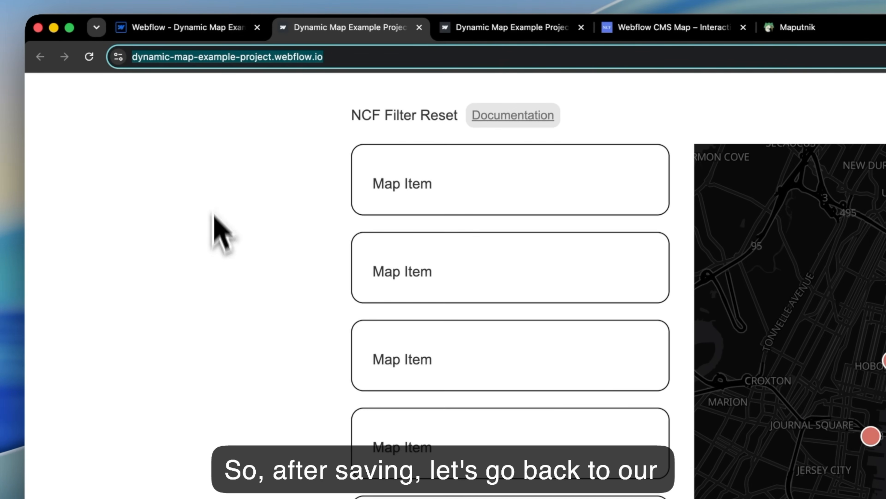
{"action": "left_click", "coordinate": [185, 28]}
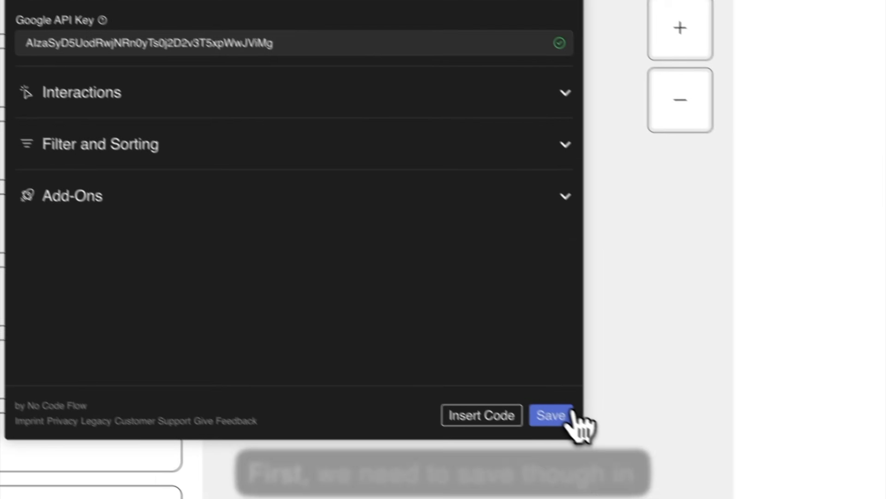
{"action": "left_click", "coordinate": [569, 415]}
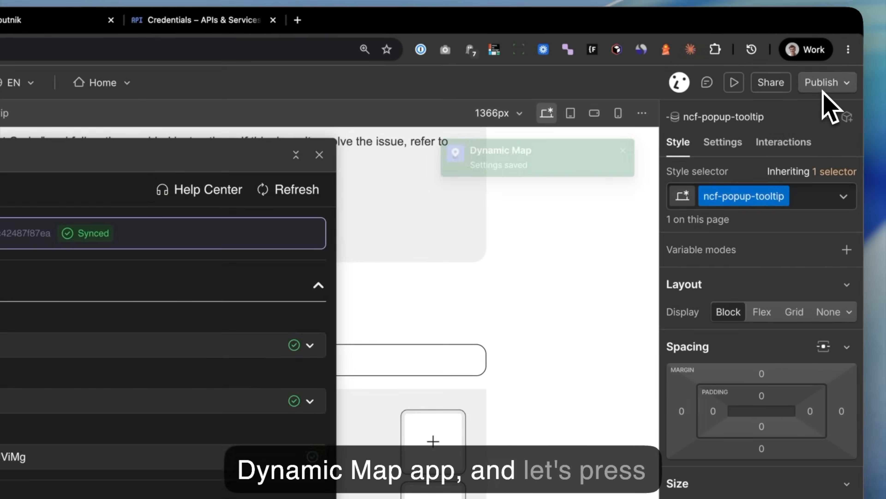
{"action": "left_click", "coordinate": [826, 90]}
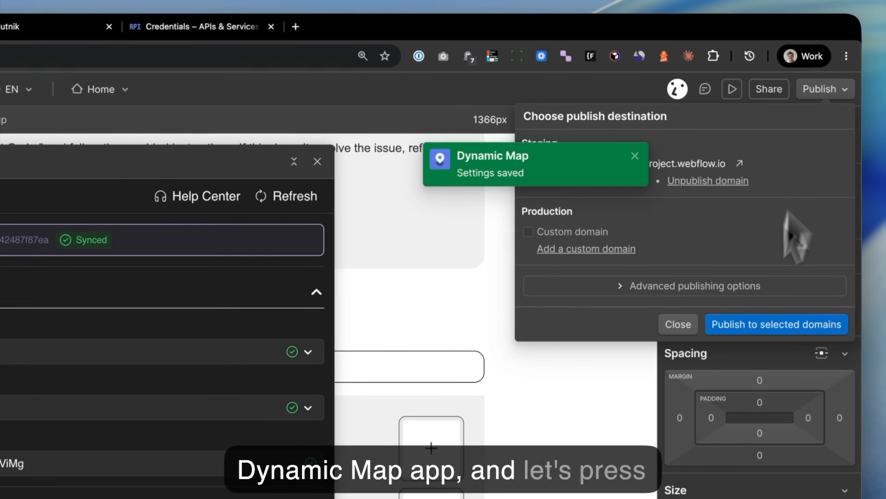
{"action": "left_click", "coordinate": [760, 326]}
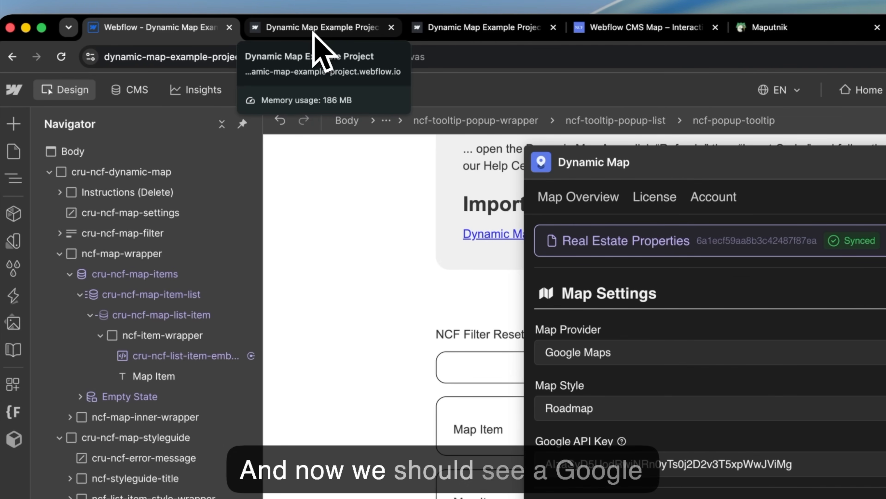
Step: Force-reload the live page and examine the Google roadmap and its property pins around New York at closer range
{"action": "left_click", "coordinate": [313, 31]}
{"action": "key", "text": "super+shift+r"}
{"action": "left_click", "coordinate": [192, 34]}
{"action": "left_click", "coordinate": [307, 33]}
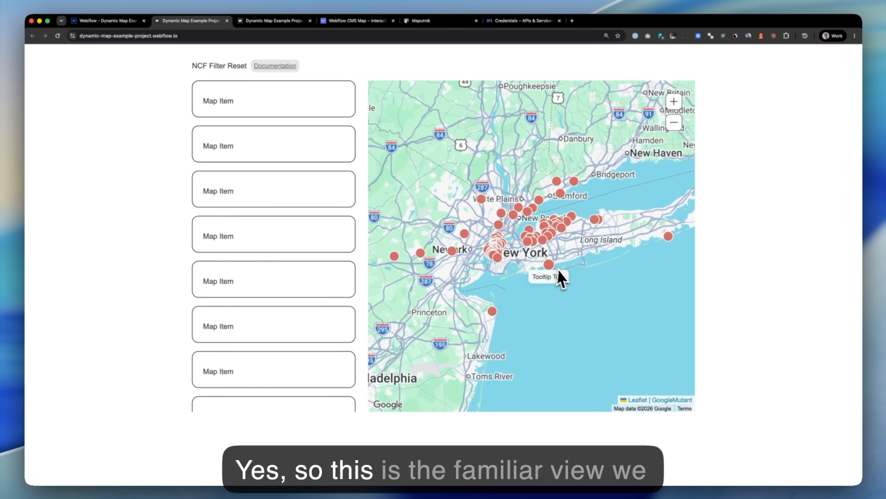
{"action": "scroll", "coordinate": [546, 259], "scroll_direction": "up", "scroll_amount": 3}
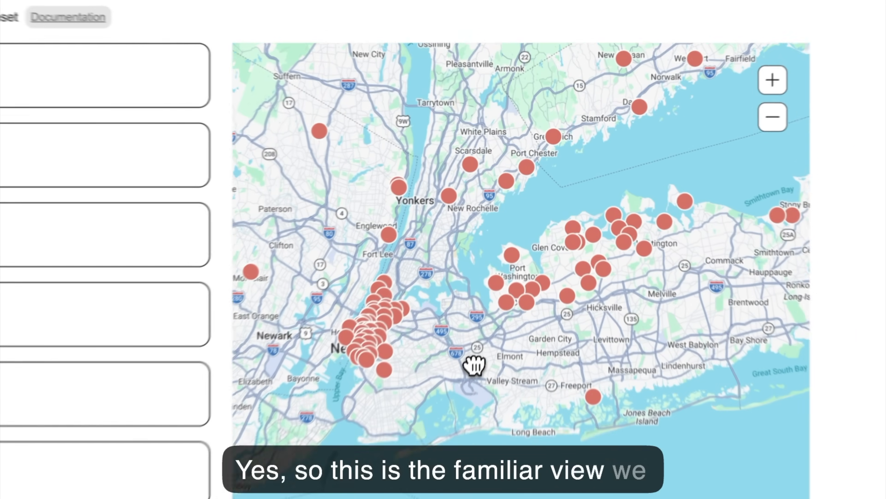
{"action": "scroll", "coordinate": [520, 363], "scroll_direction": "up", "scroll_amount": 3}
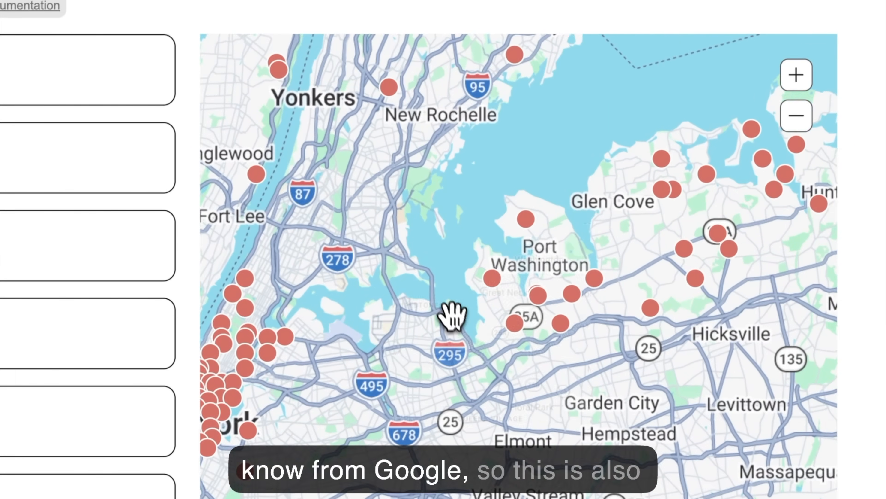
{"action": "scroll", "coordinate": [527, 300], "scroll_direction": "up", "scroll_amount": 1}
{"action": "scroll", "coordinate": [506, 326], "scroll_direction": "up", "scroll_amount": 3}
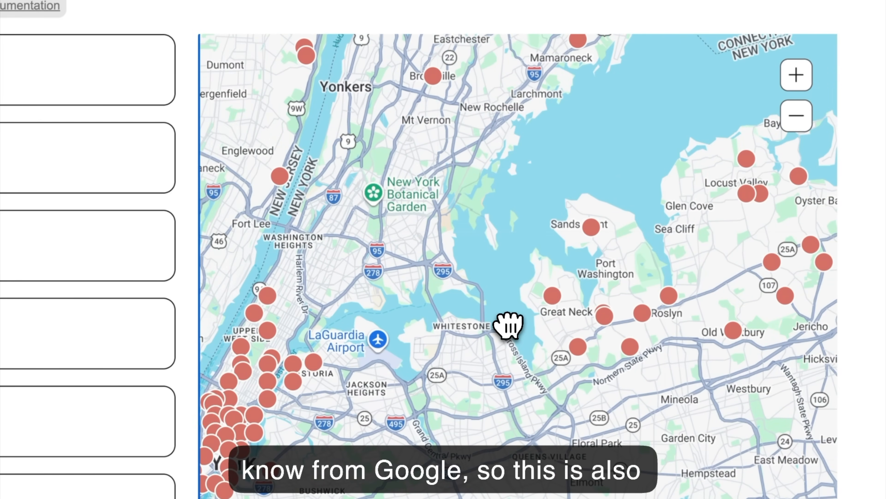
{"action": "scroll", "coordinate": [510, 326], "scroll_direction": "down", "scroll_amount": 3}
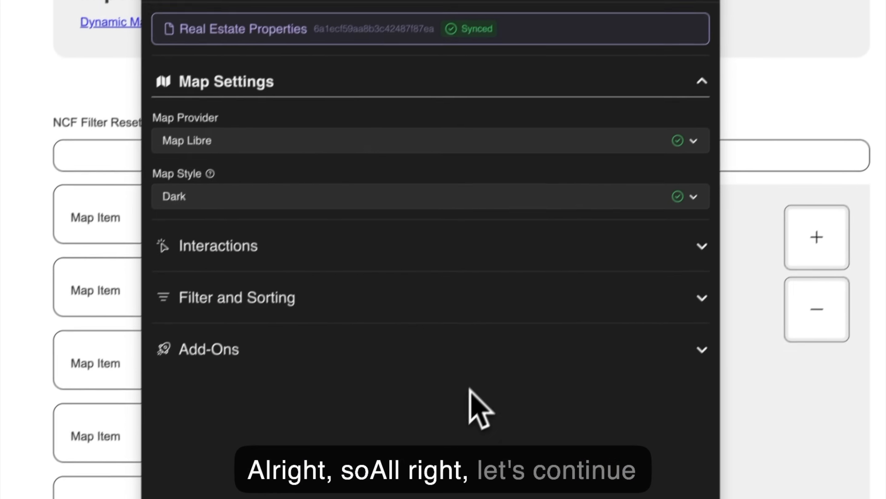
Step: In Dynamic Map, switch the map provider to Mapbox and paste the default public token from the Mapbox console as access token
{"action": "left_click", "coordinate": [287, 129]}
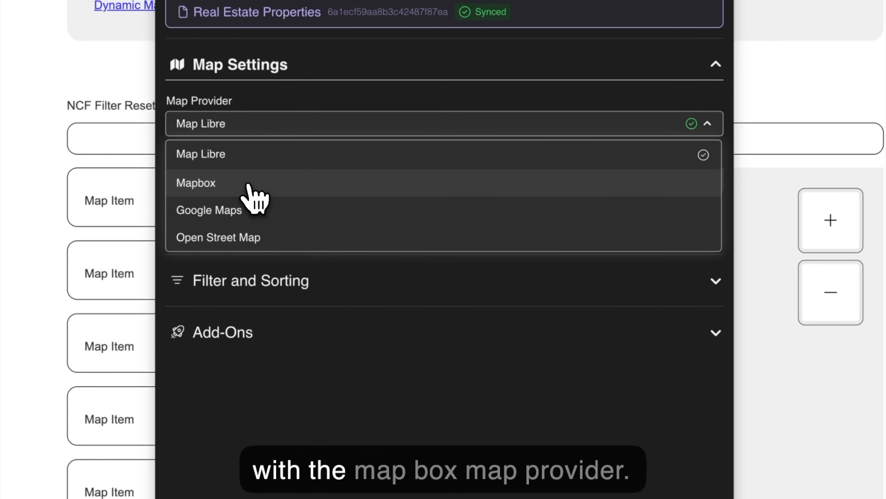
{"action": "left_click", "coordinate": [254, 198]}
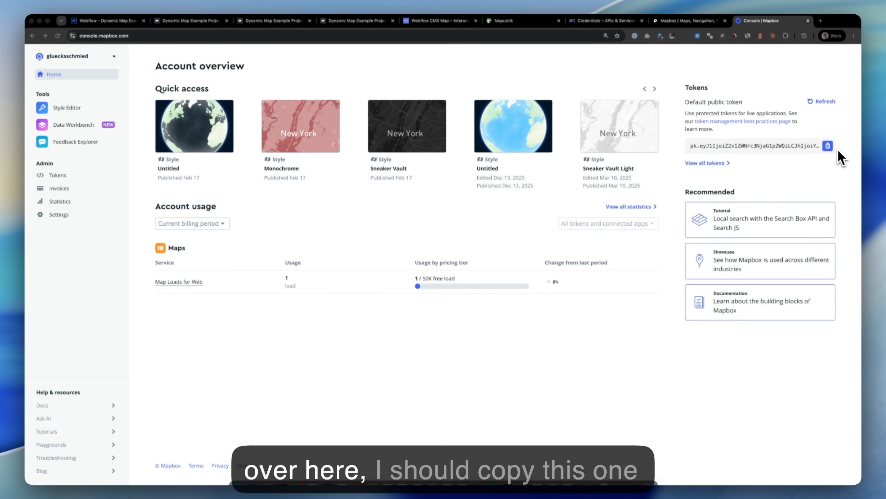
{"action": "left_click", "coordinate": [102, 21]}
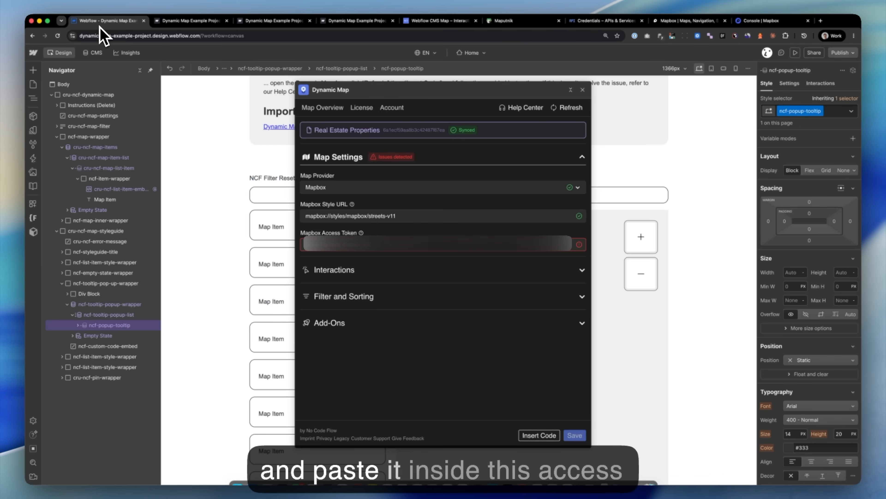
{"action": "key", "text": "super+v"}
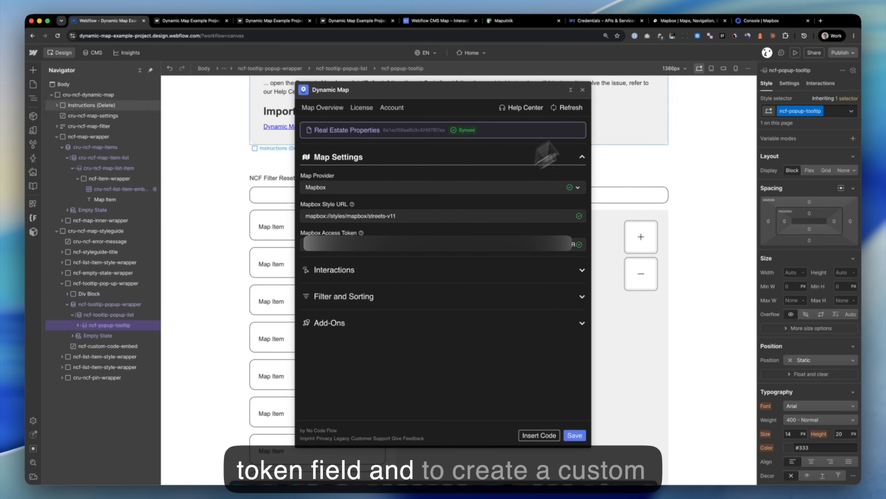
Step: In the Mapbox console's Style Editor, open the Sneaker Vault style and select the land layer under Land & water
{"action": "left_click", "coordinate": [748, 22]}
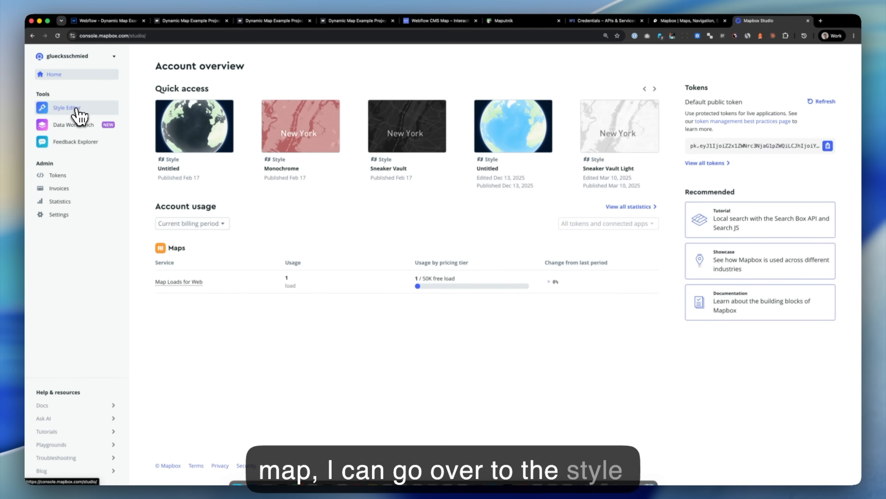
{"action": "left_click", "coordinate": [67, 107]}
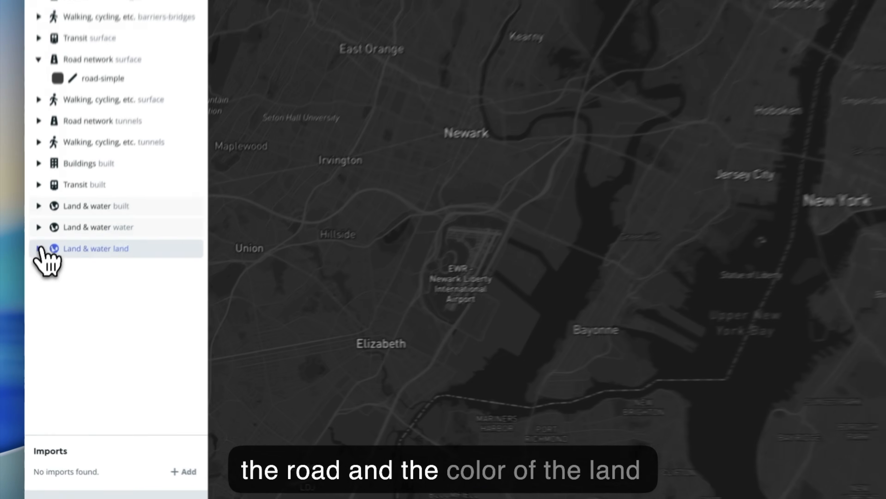
{"action": "left_click", "coordinate": [37, 330]}
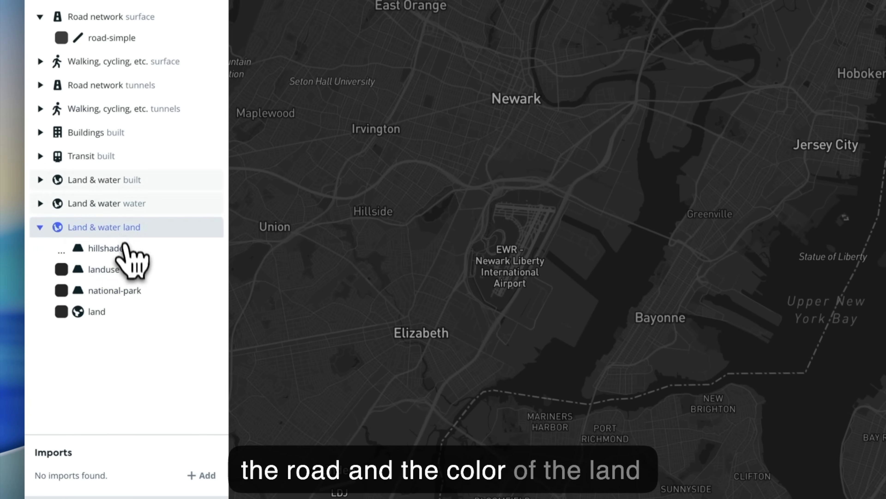
{"action": "left_click", "coordinate": [65, 312]}
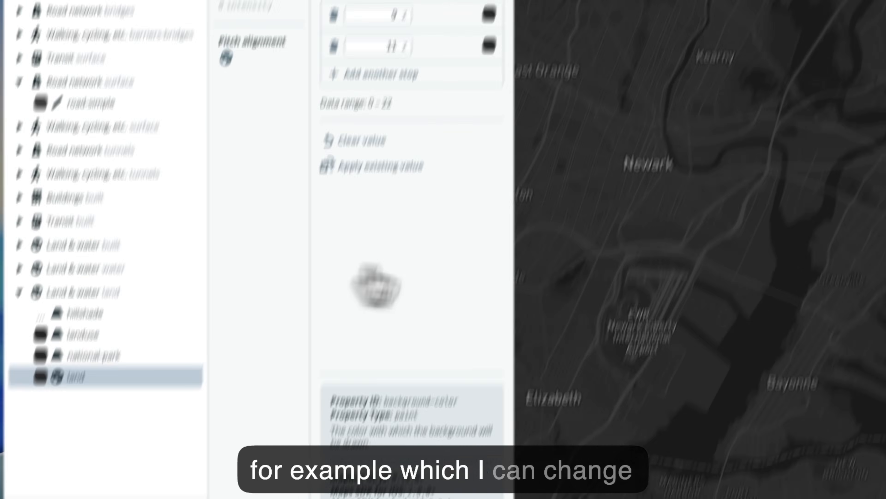
Step: Set the land background colour's zoom 9 stop to the brighter grey hsl(0, 0%, 40%)
{"action": "left_click", "coordinate": [449, 125]}
{"action": "left_click", "coordinate": [432, 128]}
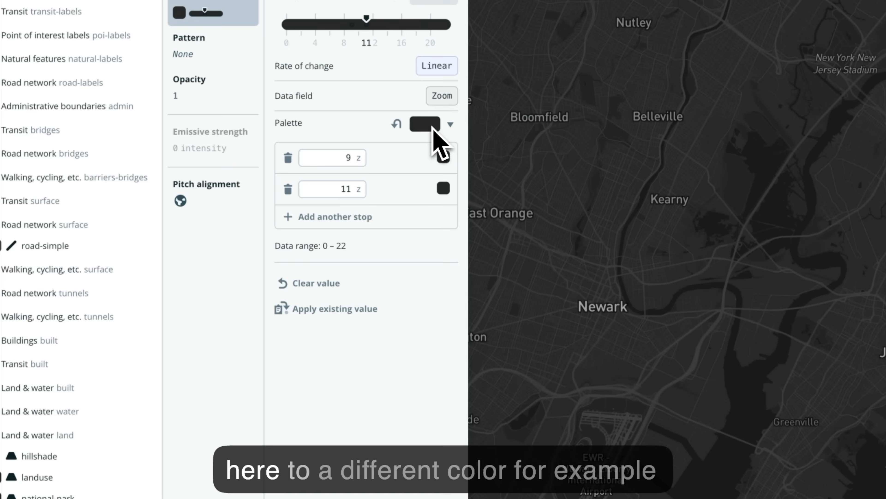
{"action": "left_click", "coordinate": [431, 127]}
{"action": "left_click", "coordinate": [425, 128]}
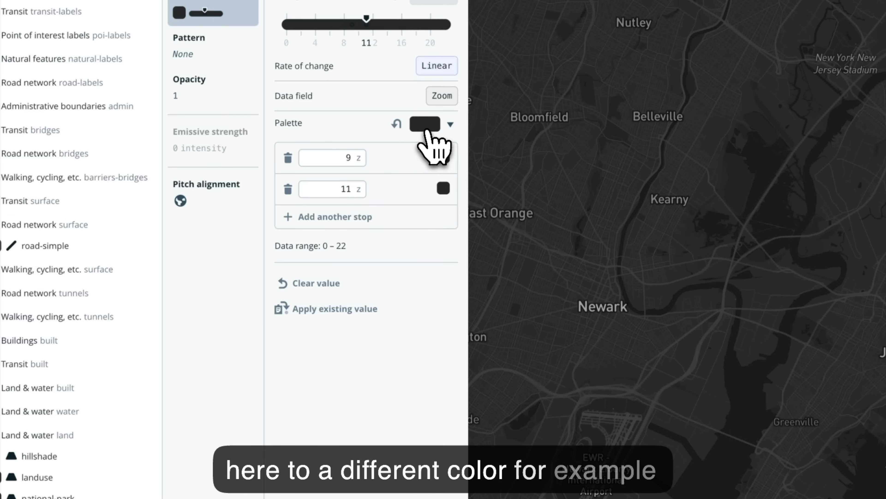
{"action": "left_click", "coordinate": [444, 158]}
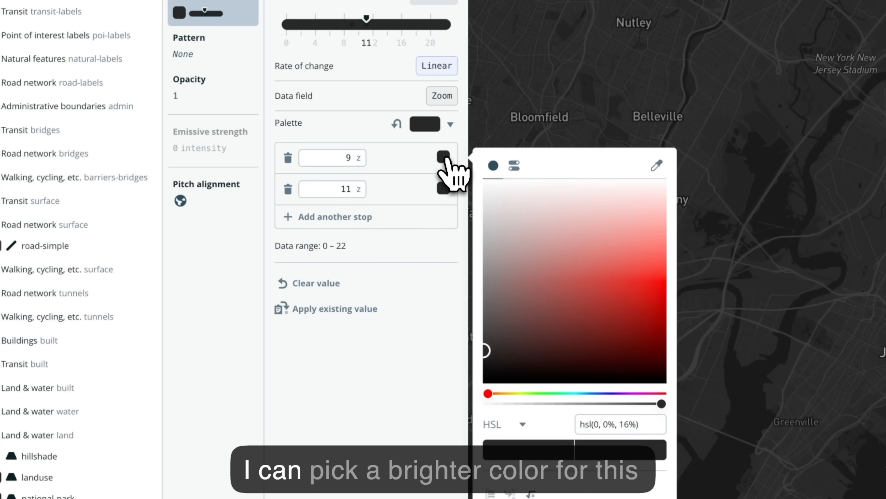
{"action": "left_click_drag", "start_coordinate": [495, 330], "coordinate": [484, 308]}
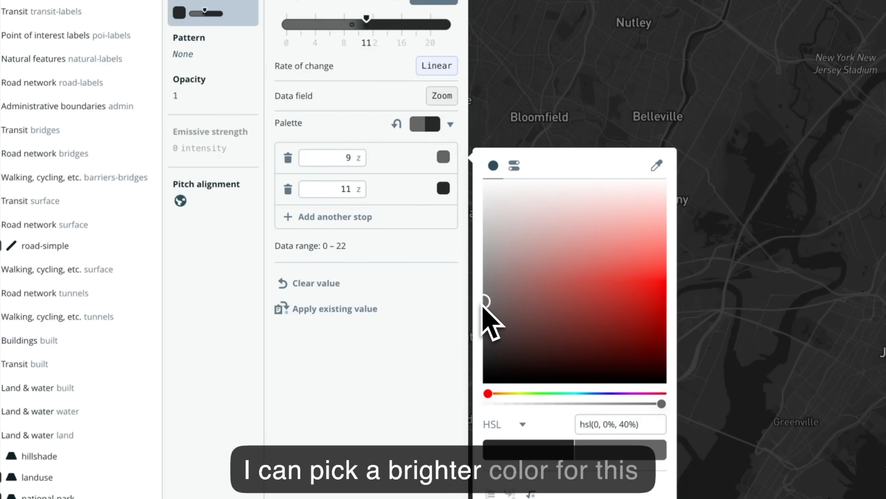
Step: Change the land background colour's zoom 11 stop to a dark, muted red and close the colour picker
{"action": "left_click", "coordinate": [443, 188]}
{"action": "mouse_move", "coordinate": [492, 365]}
{"action": "left_mouse_down"}
{"action": "mouse_move", "coordinate": [532, 343]}
{"action": "mouse_move", "coordinate": [543, 350]}
{"action": "mouse_move", "coordinate": [527, 375]}
{"action": "left_mouse_up"}
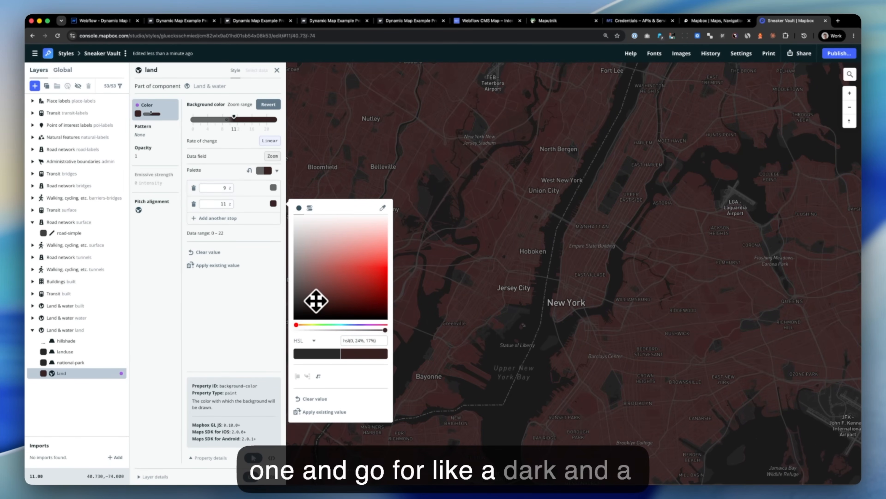
{"action": "left_click_drag", "start_coordinate": [315, 303], "coordinate": [314, 302]}
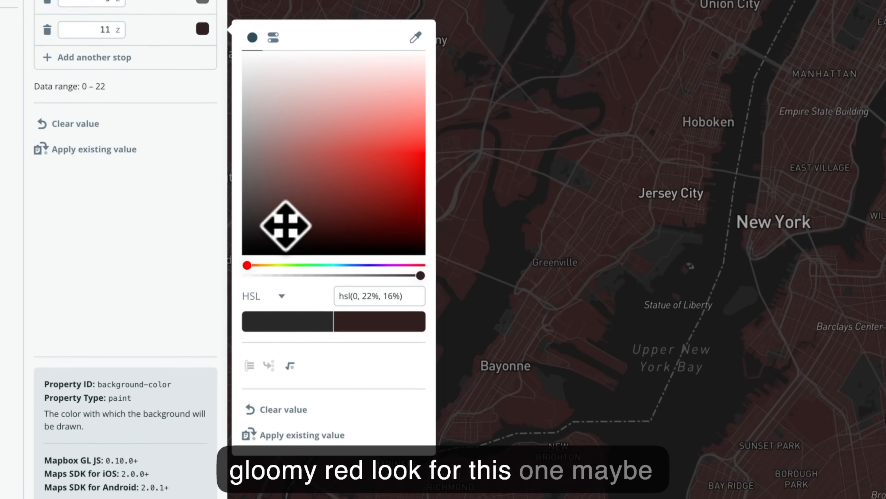
{"action": "left_click_drag", "start_coordinate": [286, 226], "coordinate": [245, 236]}
{"action": "left_click", "coordinate": [731, 252]}
{"action": "left_click", "coordinate": [600, 211]}
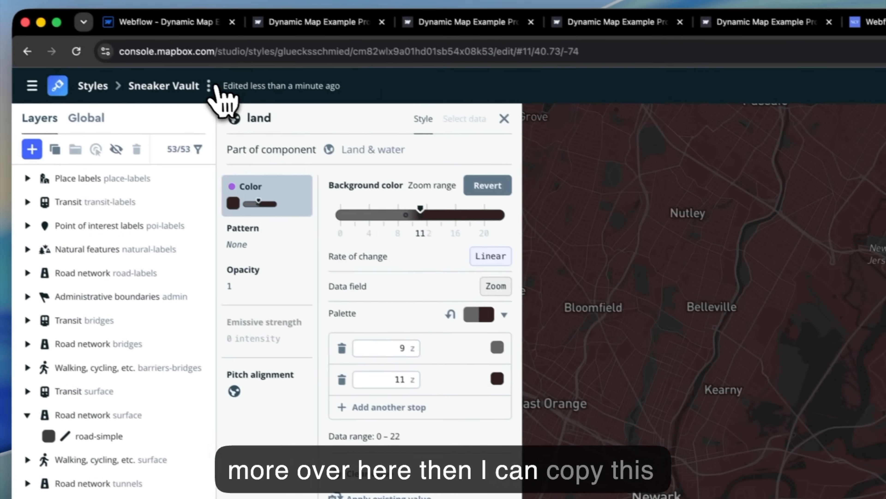
Step: Copy the Sneaker Vault style URL, paste it as the Mapbox Style URL in Webflow's Dynamic Map app and save the settings
{"action": "left_click", "coordinate": [208, 86]}
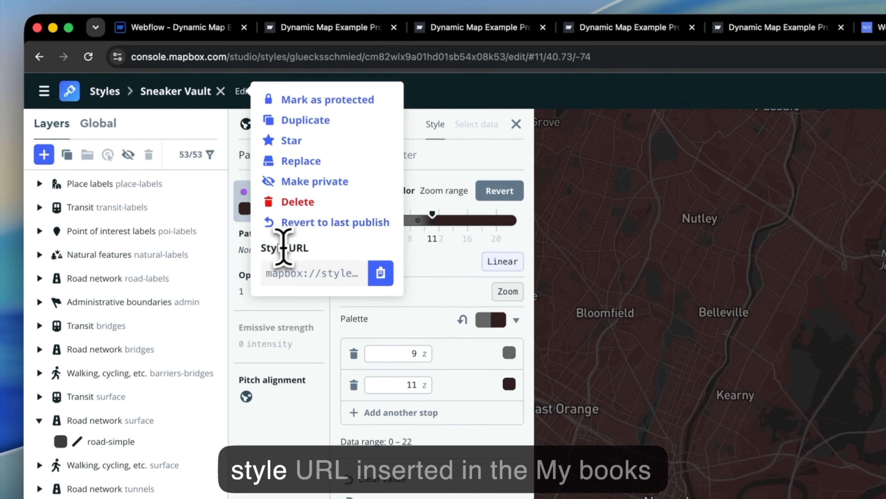
{"action": "left_click", "coordinate": [381, 272]}
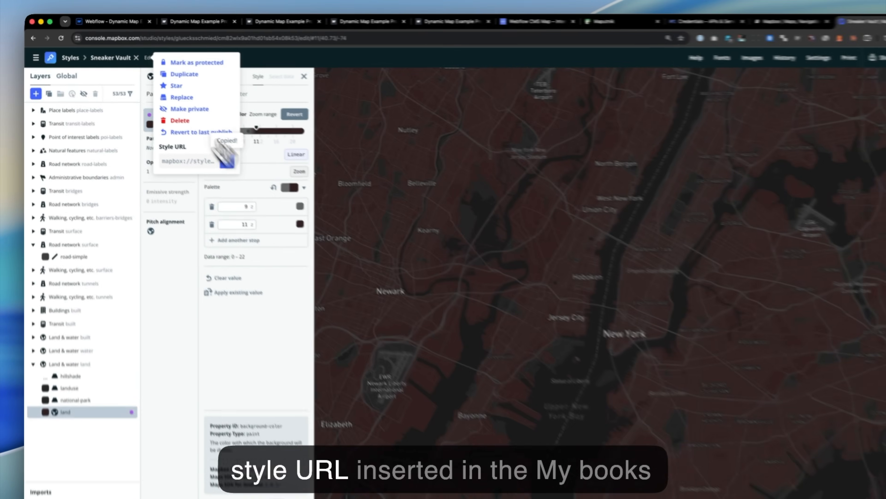
{"action": "left_click", "coordinate": [172, 27]}
{"action": "left_click", "coordinate": [405, 216]}
{"action": "key", "text": "super+v"}
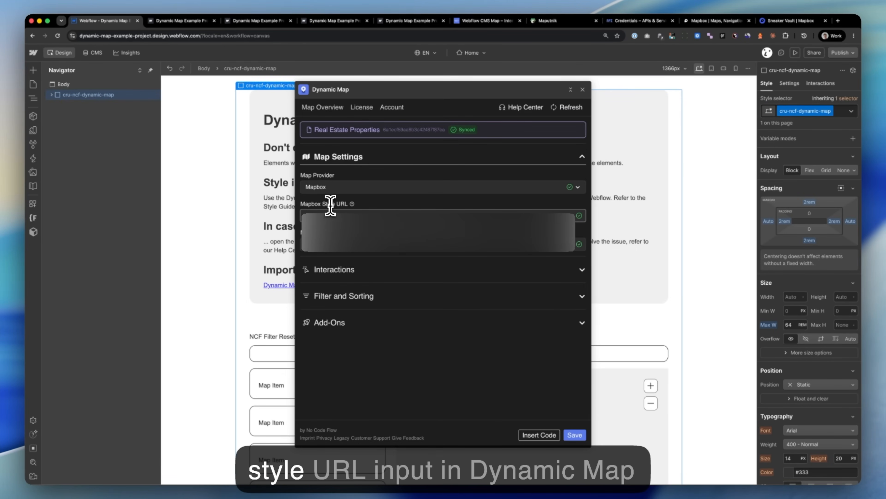
{"action": "mouse_move", "coordinate": [350, 205]}
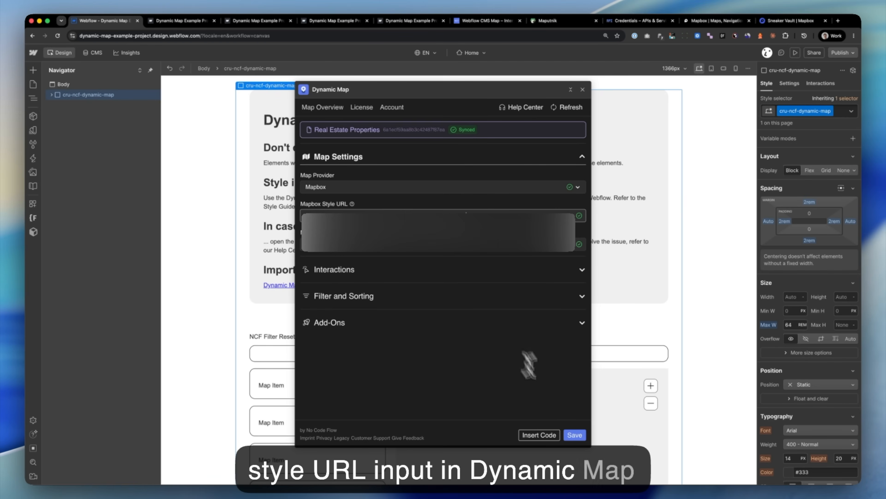
{"action": "left_click", "coordinate": [575, 435]}
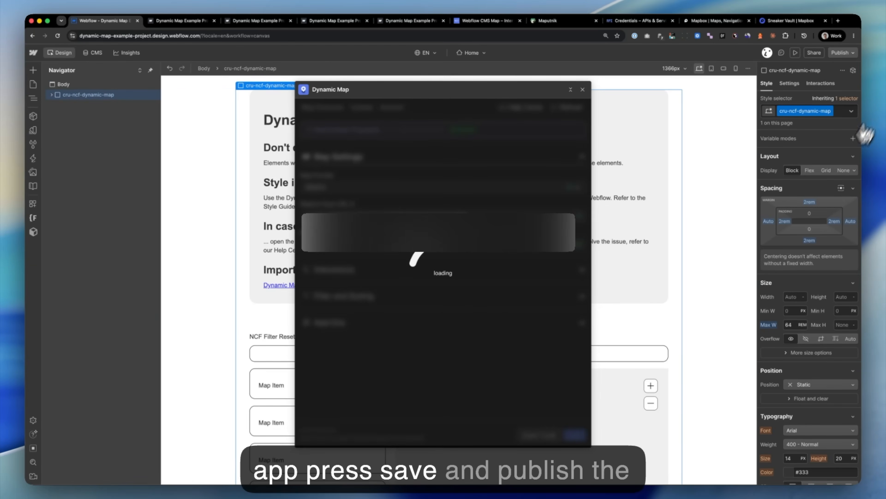
Step: Publish the site to the selected staging domain and inspect the custom Mapbox style on the live map page
{"action": "left_click", "coordinate": [850, 56]}
{"action": "left_click", "coordinate": [810, 189]}
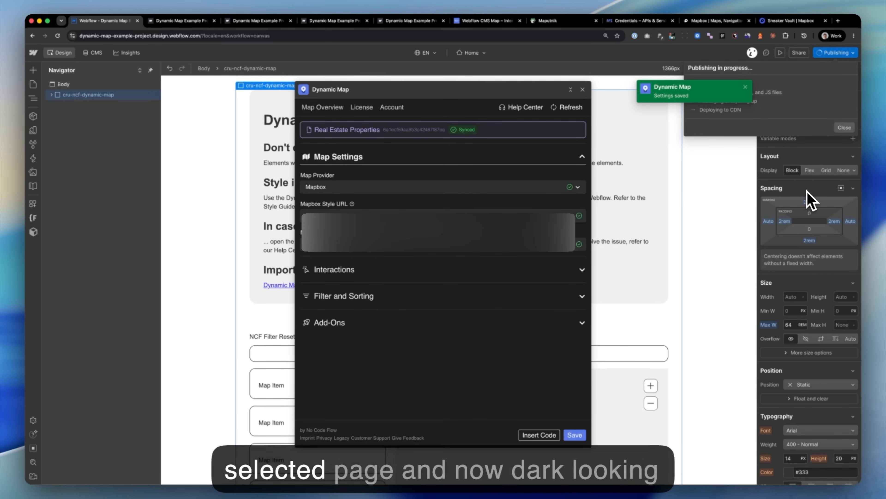
{"action": "left_click", "coordinate": [804, 94]}
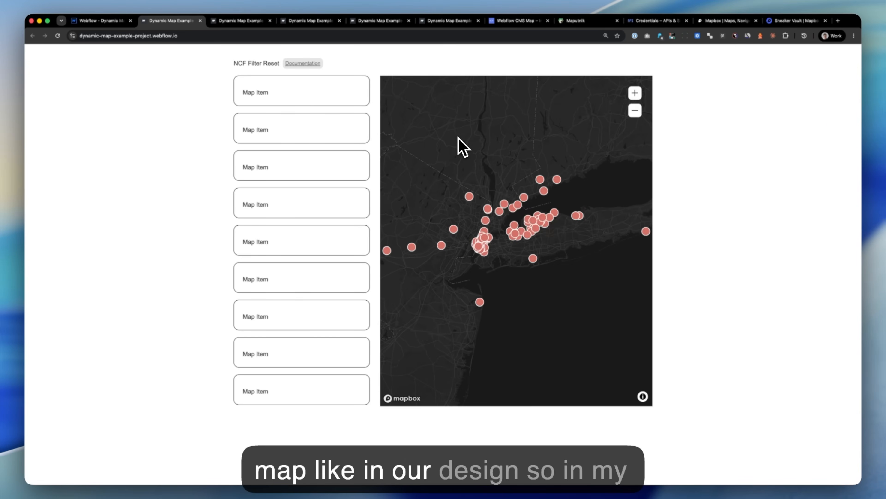
{"action": "left_click_drag", "start_coordinate": [549, 239], "coordinate": [574, 239]}
{"action": "scroll", "coordinate": [537, 236], "scroll_direction": "down", "scroll_amount": 1}
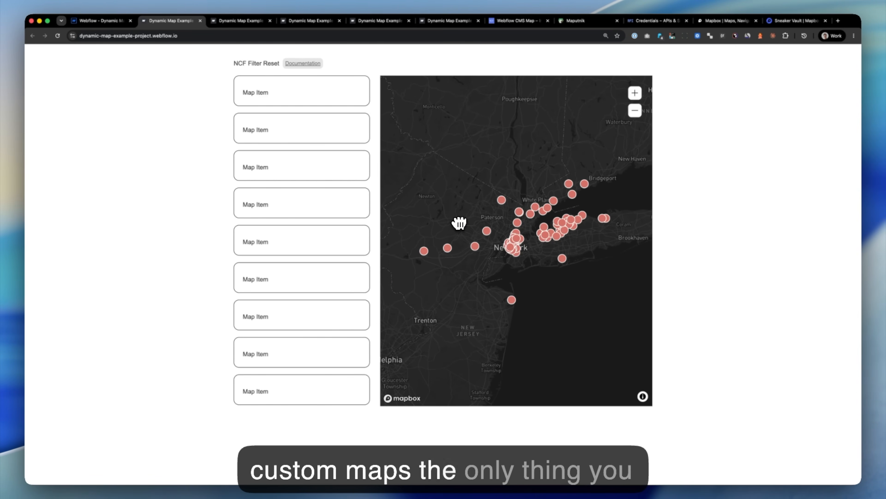
Step: Back in Webflow's Dynamic Map app, set the Map Provider to Map Libre and look through the available Map Style options
{"action": "left_click", "coordinate": [101, 24]}
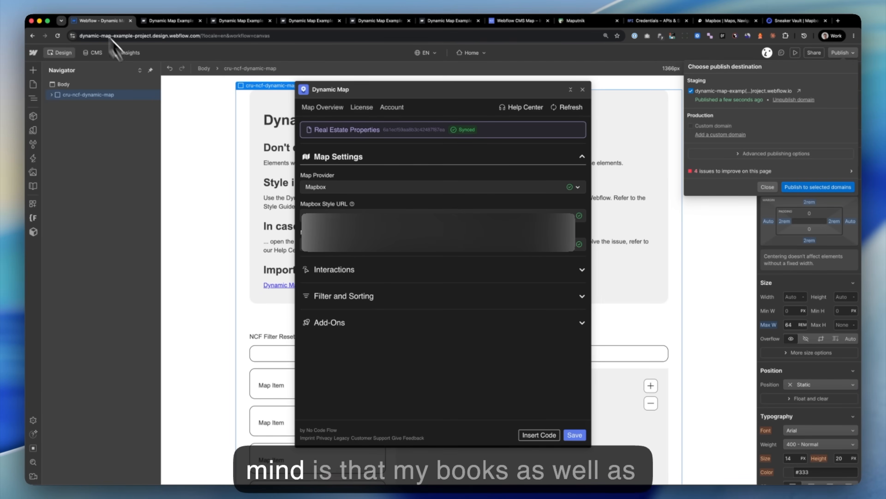
{"action": "left_click", "coordinate": [336, 190]}
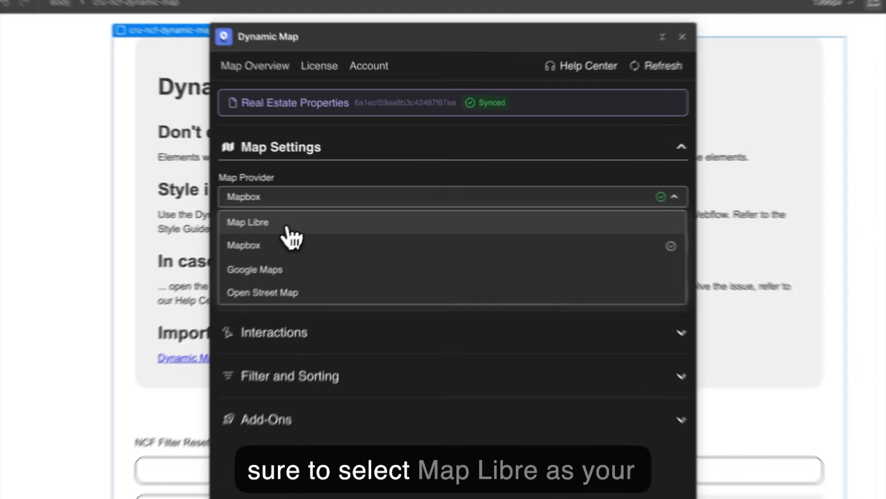
{"action": "left_click", "coordinate": [370, 202]}
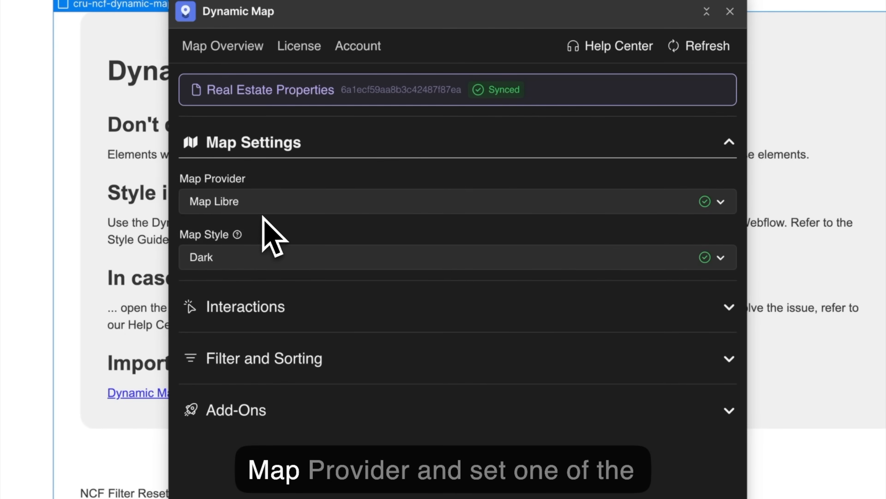
{"action": "left_click", "coordinate": [252, 258]}
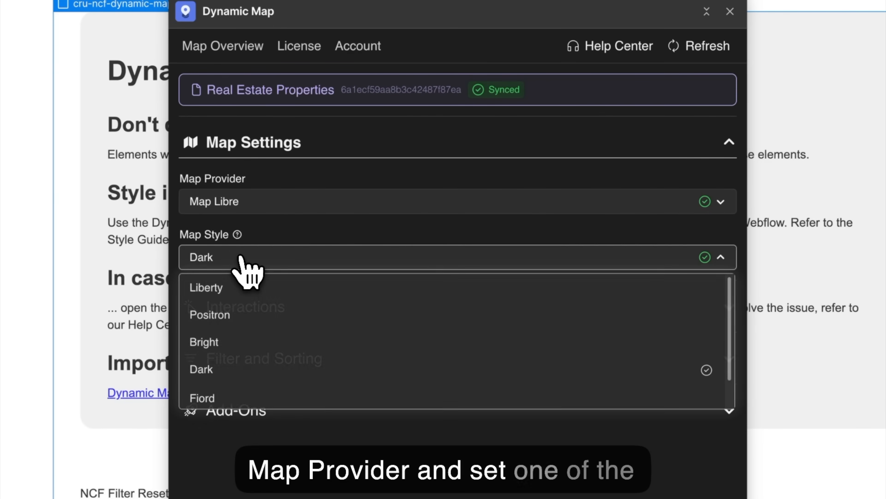
{"action": "left_click", "coordinate": [256, 226]}
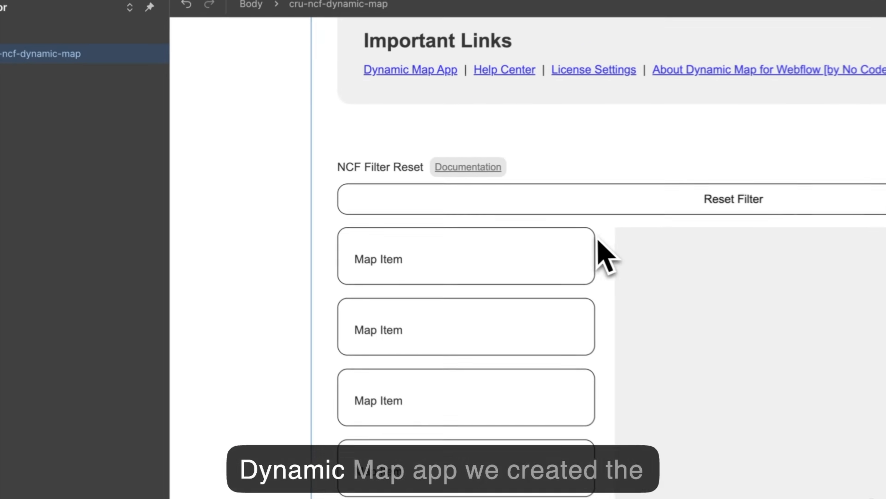
Step: Select the Instructions (Delete) block above the map on the Webflow canvas and delete it
{"action": "double_click", "coordinate": [566, 262]}
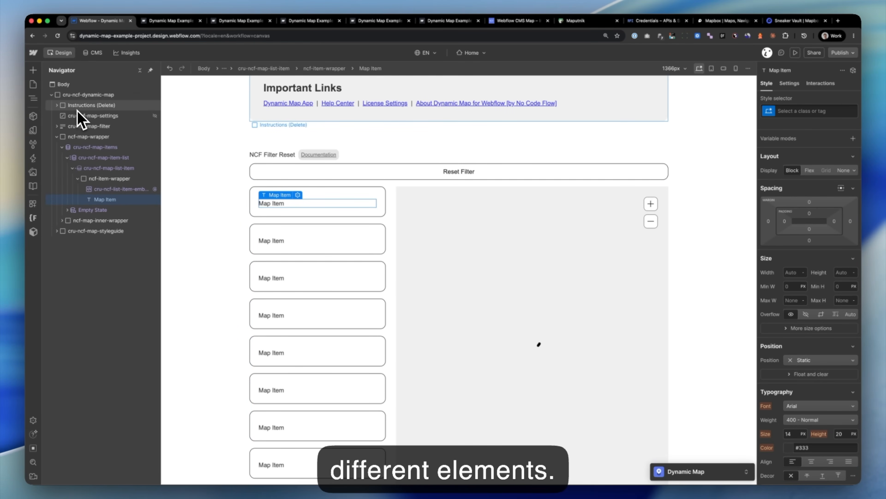
{"action": "scroll", "coordinate": [356, 202], "scroll_direction": "up", "scroll_amount": 5}
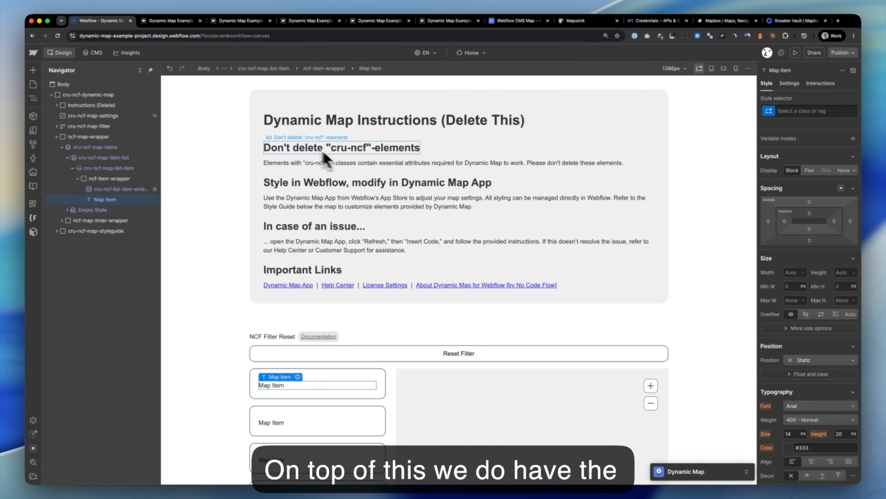
{"action": "left_click", "coordinate": [267, 114]}
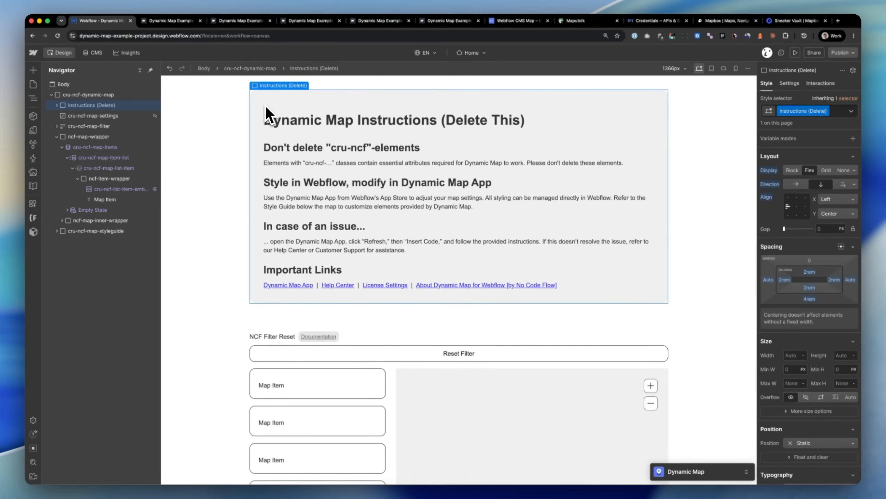
{"action": "key", "text": "BackSpace"}
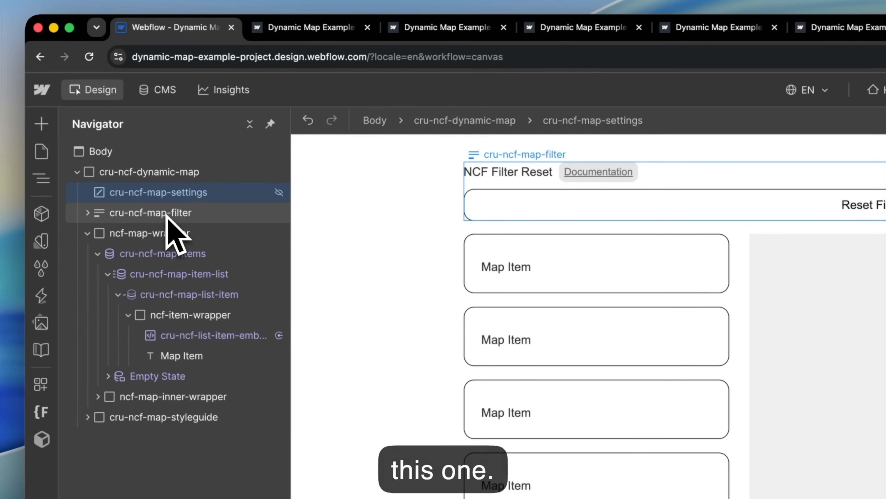
Step: Examine the map's element structure by selecting cru-ncf-map-filter, ncf-map-wrapper, ncf-map-inner-wrapper and the nested cru-ncf-map, with cru-ncf-map-items collapsed
{"action": "left_click", "coordinate": [124, 219]}
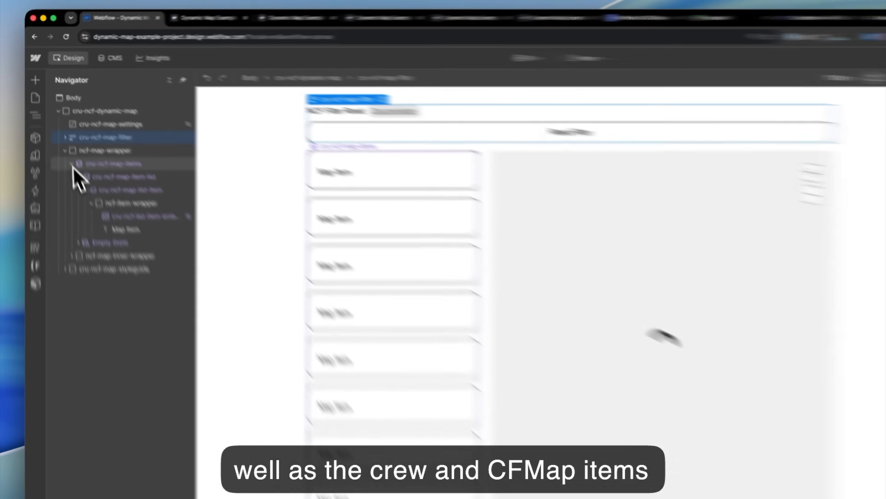
{"action": "left_click", "coordinate": [62, 136]}
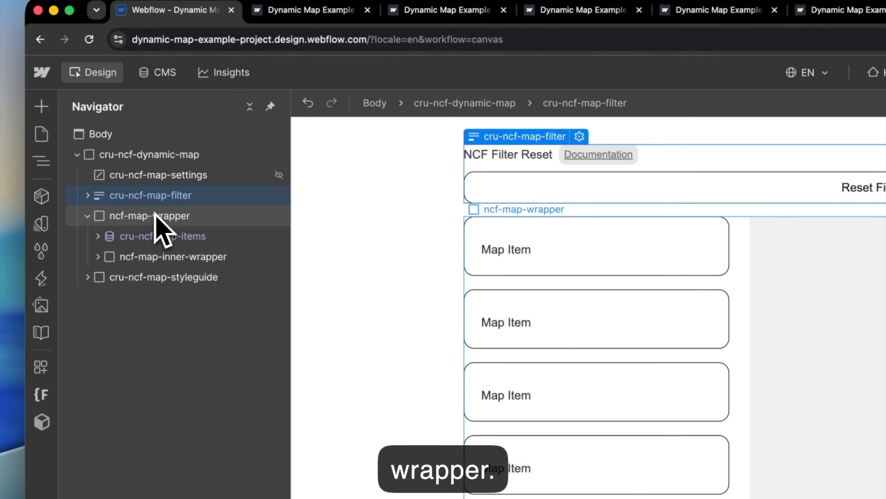
{"action": "left_click", "coordinate": [153, 215]}
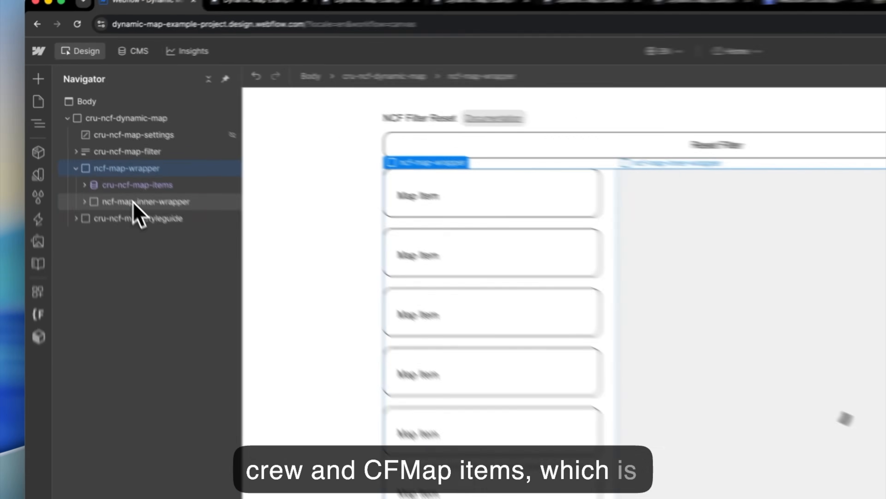
{"action": "left_click", "coordinate": [64, 147]}
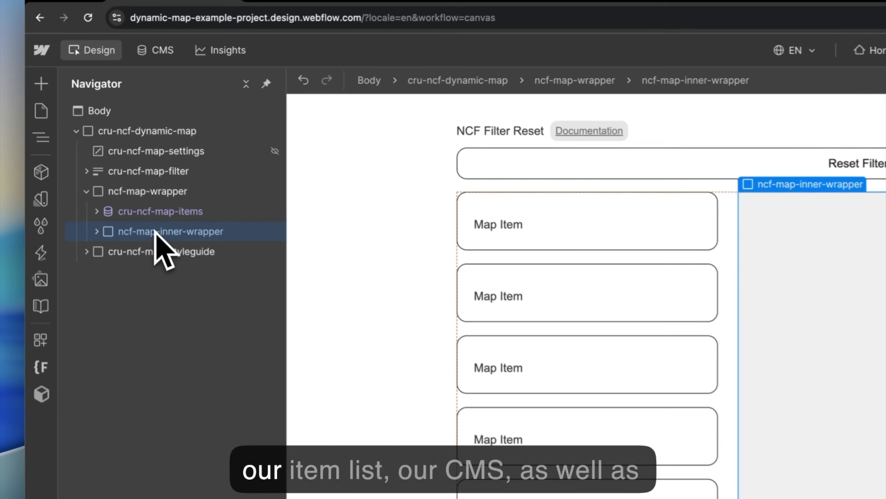
{"action": "left_click", "coordinate": [99, 234]}
{"action": "left_click", "coordinate": [159, 257]}
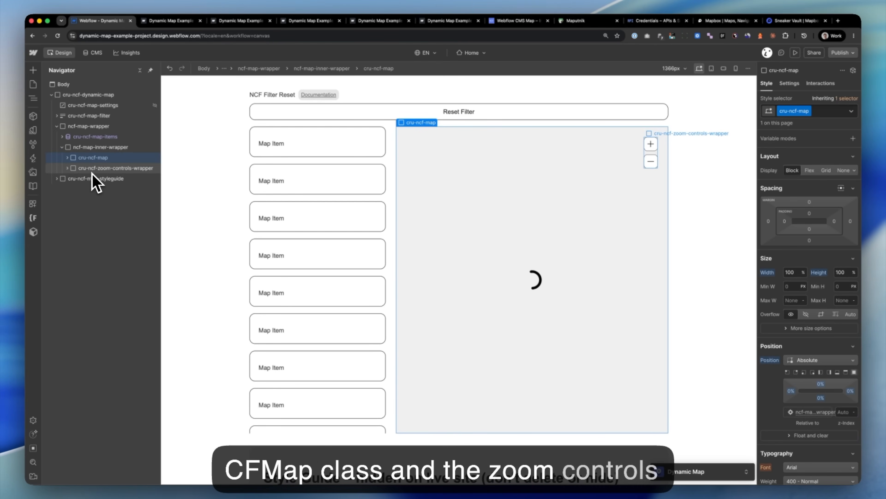
Step: Select cru-ncf-map-styleguide and review its styling sections, from CMS List Item down to Filter Chip
{"action": "left_click", "coordinate": [86, 180]}
{"action": "scroll", "coordinate": [307, 227], "scroll_direction": "down", "scroll_amount": 6}
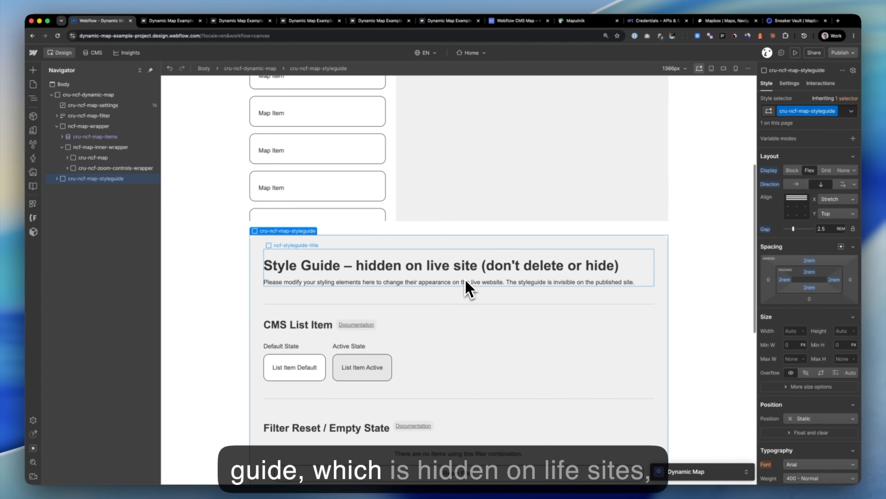
{"action": "scroll", "coordinate": [468, 288], "scroll_direction": "down", "scroll_amount": 3}
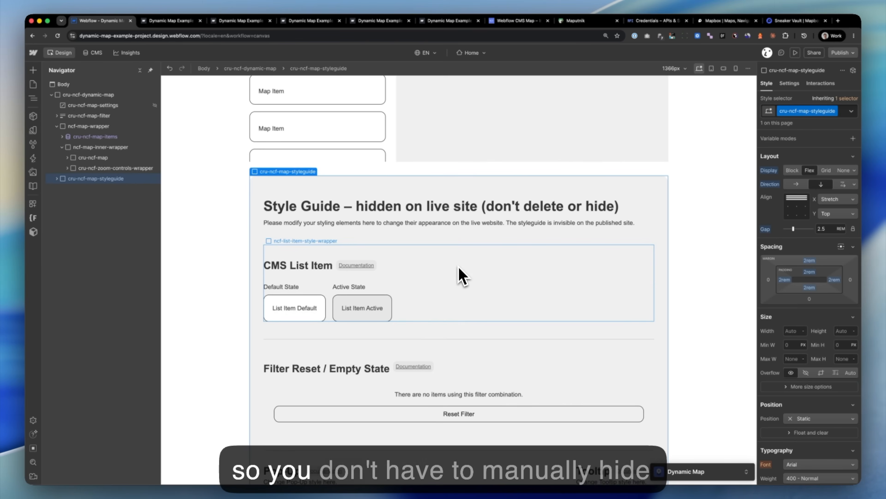
{"action": "scroll", "coordinate": [463, 275], "scroll_direction": "down", "scroll_amount": 1}
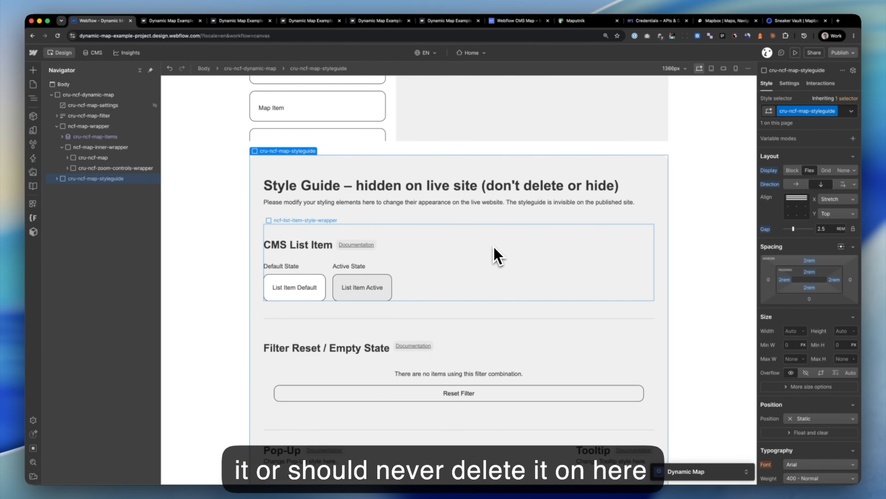
{"action": "scroll", "coordinate": [349, 237], "scroll_direction": "down", "scroll_amount": 1}
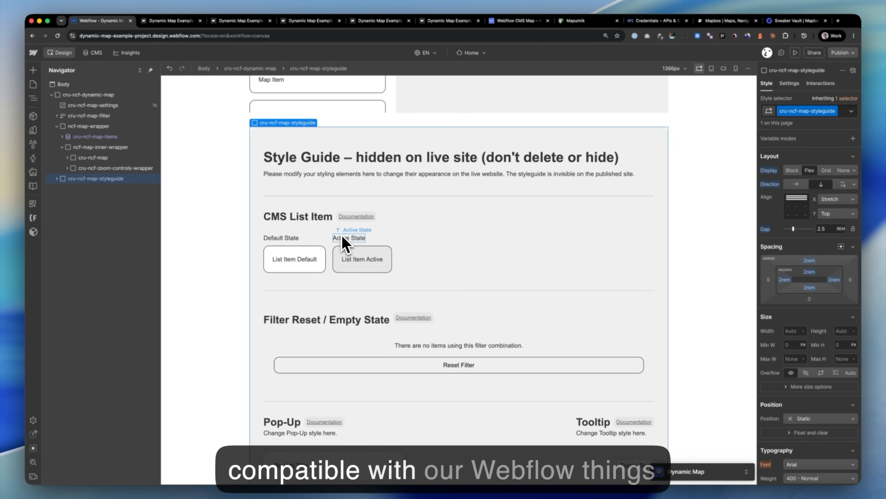
{"action": "scroll", "coordinate": [313, 262], "scroll_direction": "down", "scroll_amount": 7}
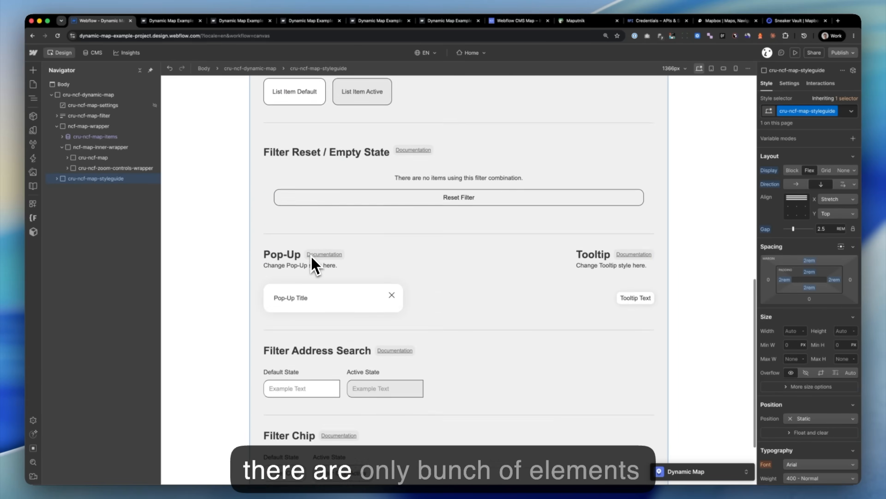
{"action": "scroll", "coordinate": [312, 259], "scroll_direction": "up", "scroll_amount": 7}
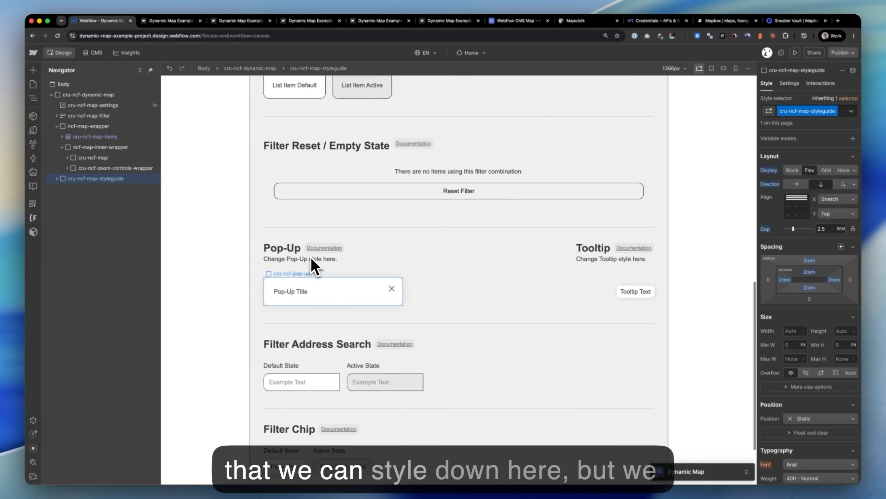
{"action": "scroll", "coordinate": [312, 265], "scroll_direction": "up", "scroll_amount": 5}
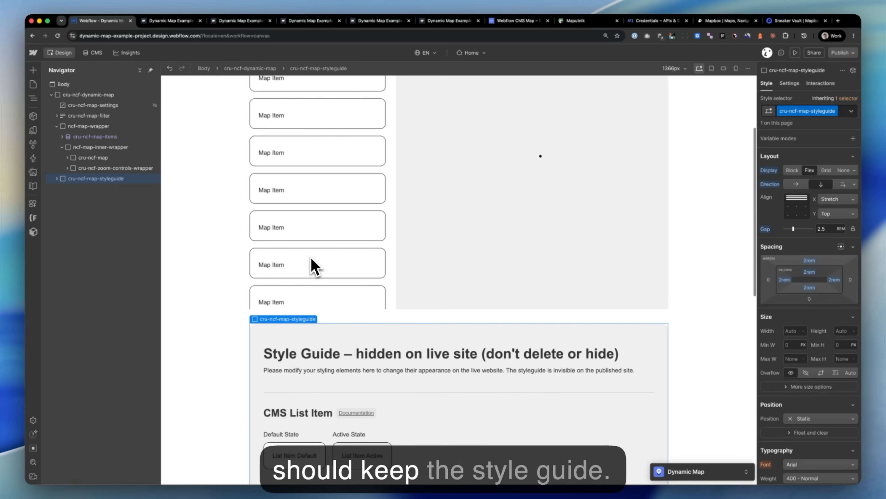
Step: Collapse ncf-map-wrapper, try deleting the cru-ncf-map-styleguide element, and undo the deletion
{"action": "left_click", "coordinate": [56, 126]}
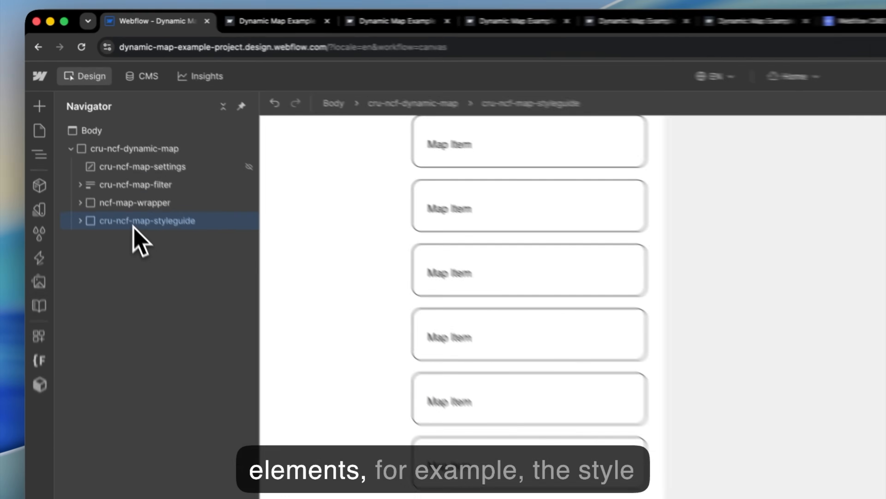
{"action": "key", "text": "BackSpace"}
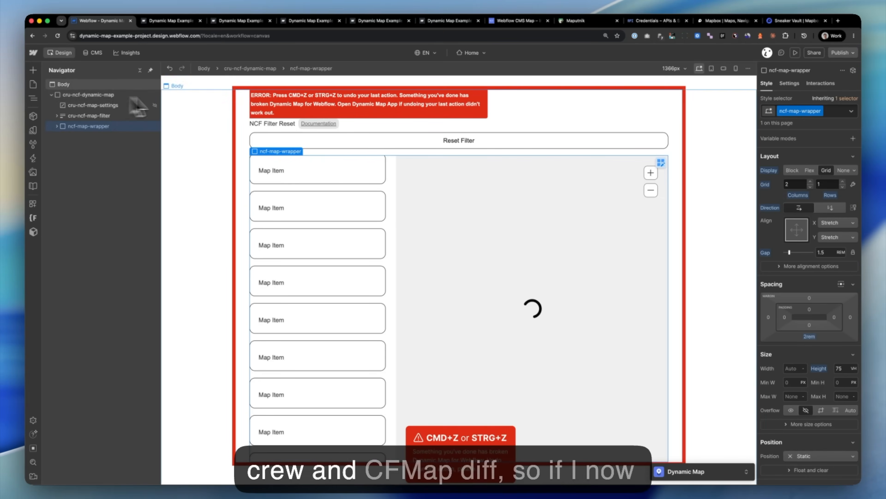
{"action": "key", "text": "super+z"}
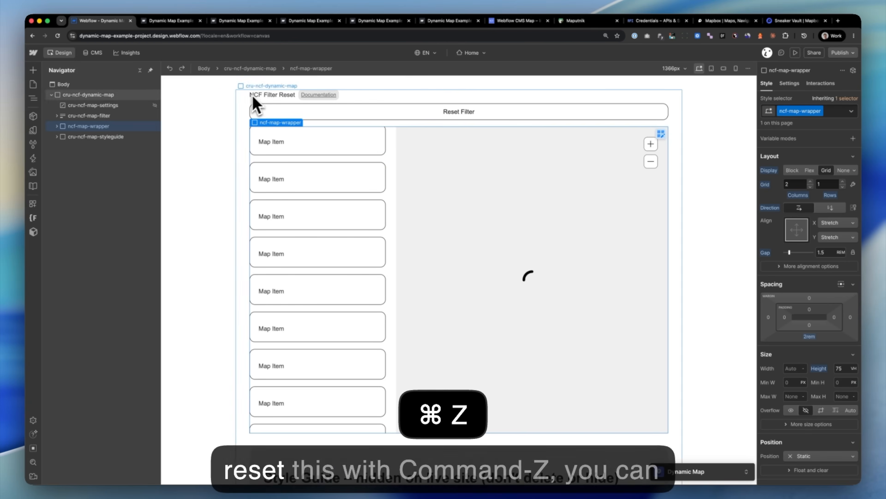
{"action": "scroll", "coordinate": [217, 146], "scroll_direction": "down", "scroll_amount": 2}
{"action": "scroll", "coordinate": [215, 153], "scroll_direction": "down", "scroll_amount": 3}
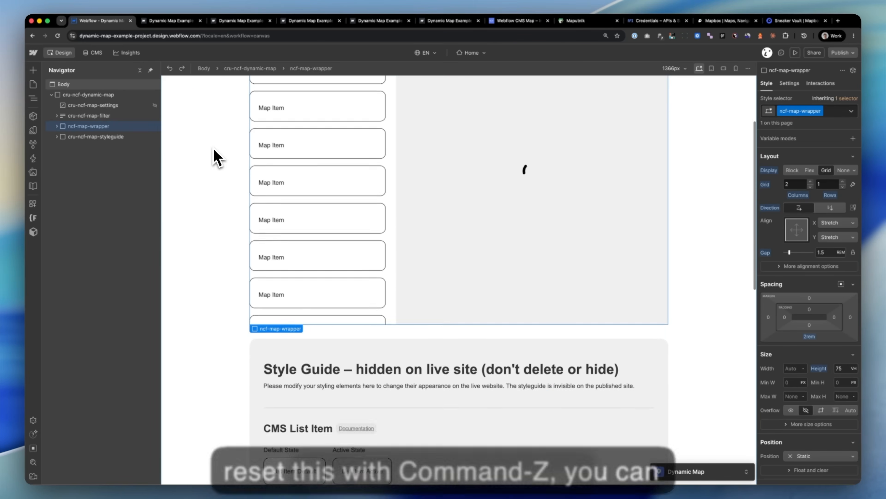
{"action": "scroll", "coordinate": [214, 154], "scroll_direction": "up", "scroll_amount": 4}
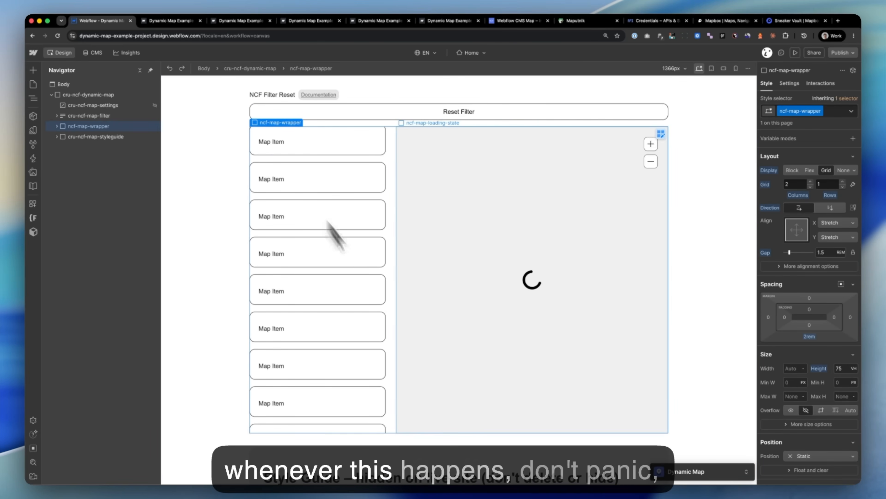
{"action": "scroll", "coordinate": [445, 368], "scroll_direction": "down", "scroll_amount": 1}
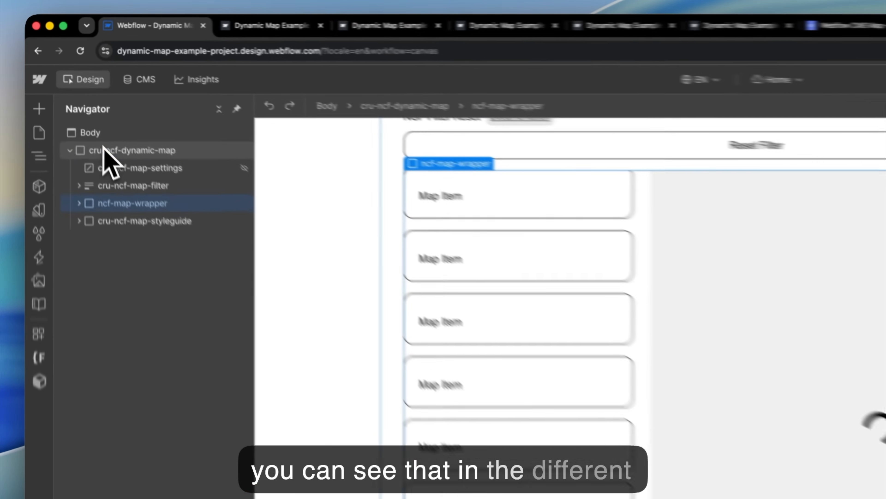
Step: Select the cru-ncf-dynamic-map root element and open its element settings to view its custom attributes
{"action": "left_click", "coordinate": [70, 94]}
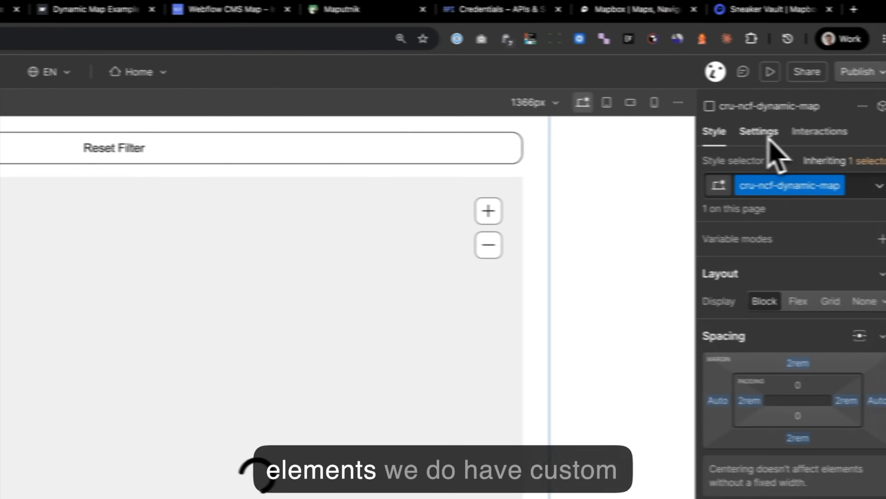
{"action": "left_click", "coordinate": [764, 133]}
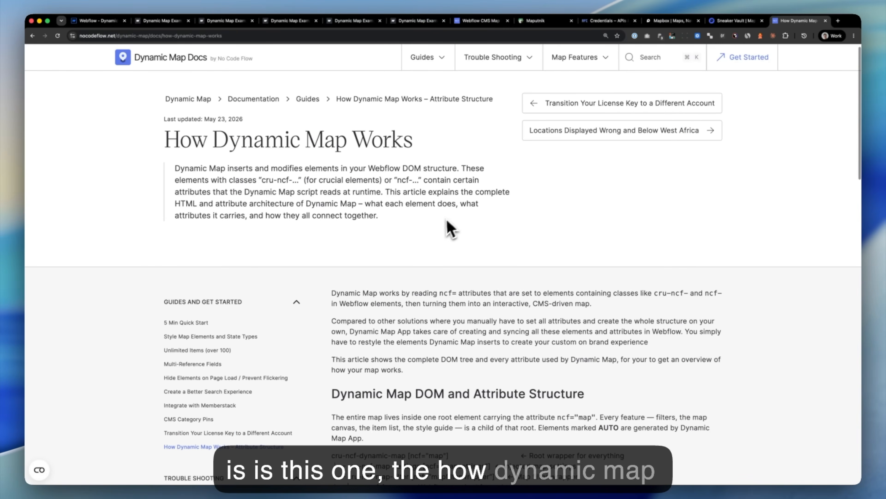
Step: In the Dynamic Map Docs, read the How Dynamic Map Works article through its DOM and attribute structure tree
{"action": "scroll", "coordinate": [406, 209], "scroll_direction": "down", "scroll_amount": 1}
{"action": "scroll", "coordinate": [387, 197], "scroll_direction": "up", "scroll_amount": 1}
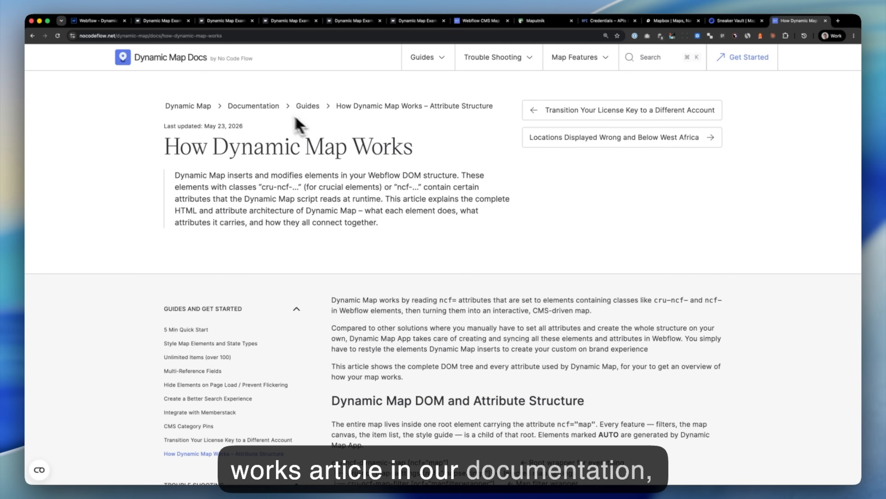
{"action": "scroll", "coordinate": [326, 171], "scroll_direction": "down", "scroll_amount": 5}
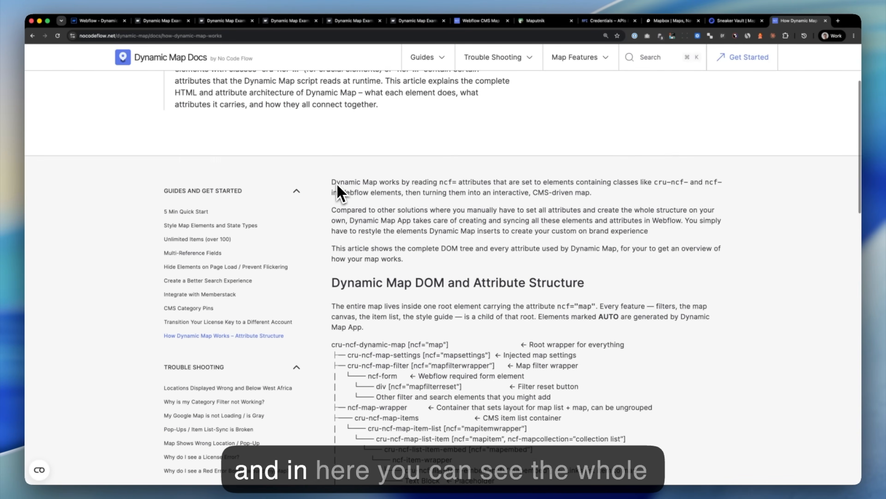
{"action": "scroll", "coordinate": [338, 186], "scroll_direction": "down", "scroll_amount": 3}
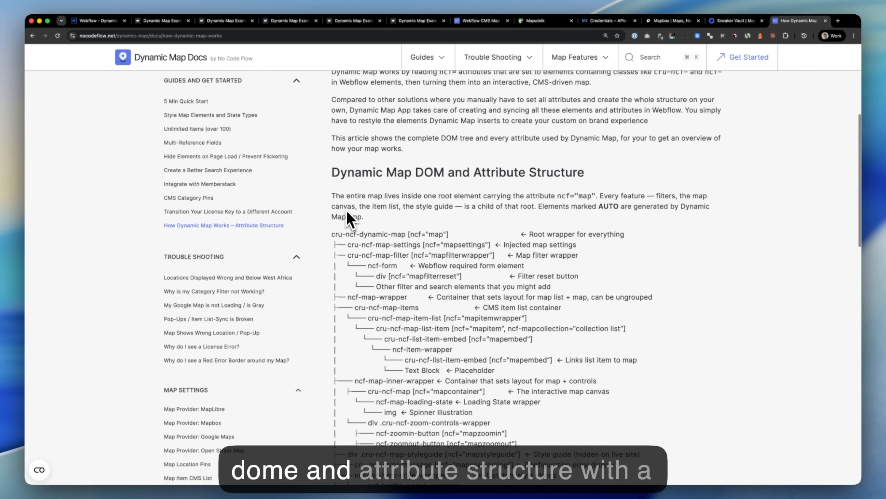
Step: Read on through the docs' structure tree, from the map filter elements down to the style guide, pop-up, tooltip and empty state wrappers
{"action": "scroll", "coordinate": [347, 212], "scroll_direction": "down", "scroll_amount": 2}
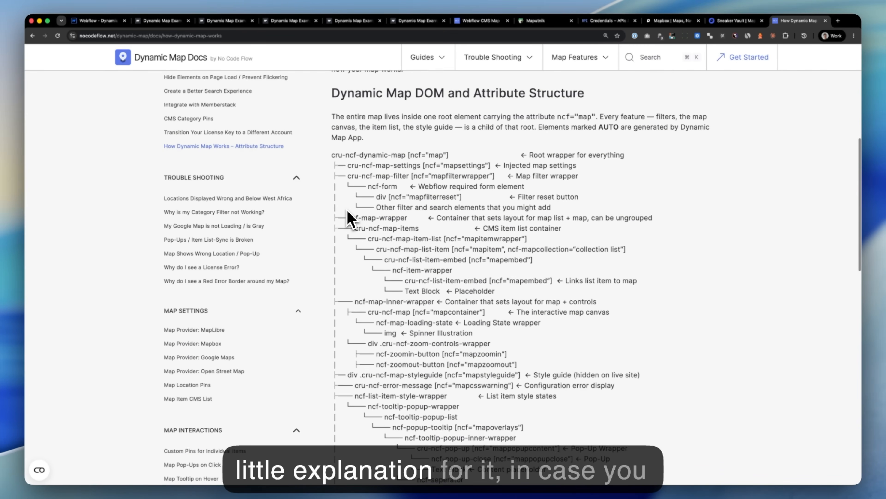
{"action": "scroll", "coordinate": [347, 210], "scroll_direction": "down", "scroll_amount": 4}
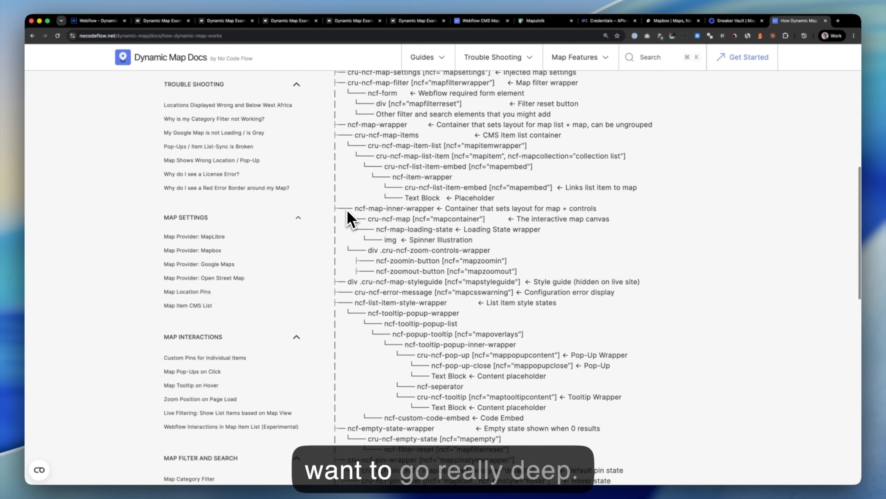
{"action": "scroll", "coordinate": [347, 210], "scroll_direction": "down", "scroll_amount": 1}
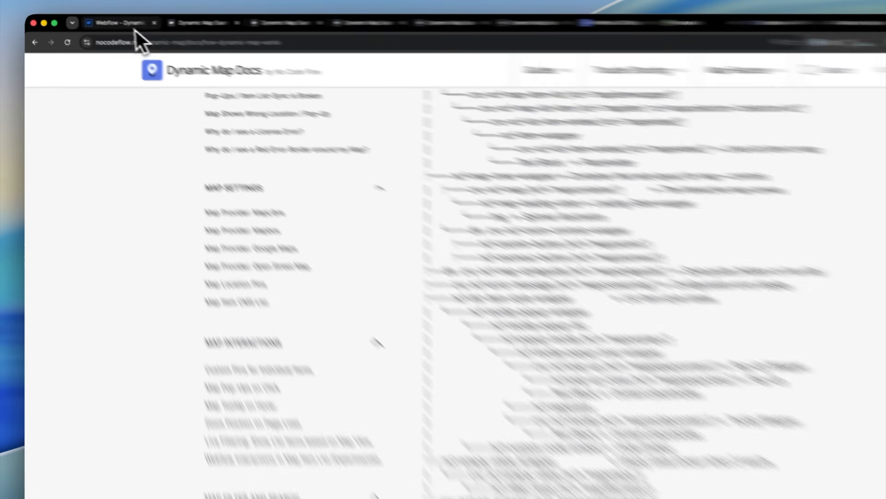
Step: Return to the Webflow Designer and connect the Map Item text block to the Name field of Real Estate Properties
{"action": "left_click", "coordinate": [105, 21]}
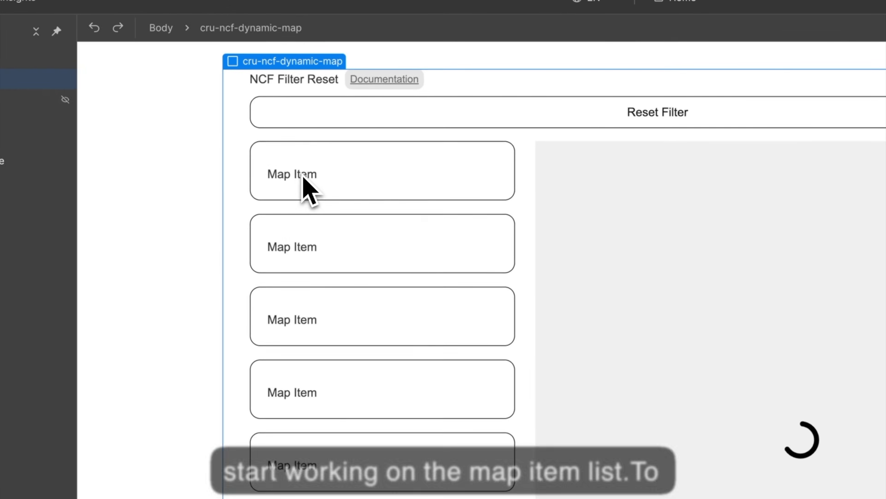
{"action": "left_click", "coordinate": [263, 145]}
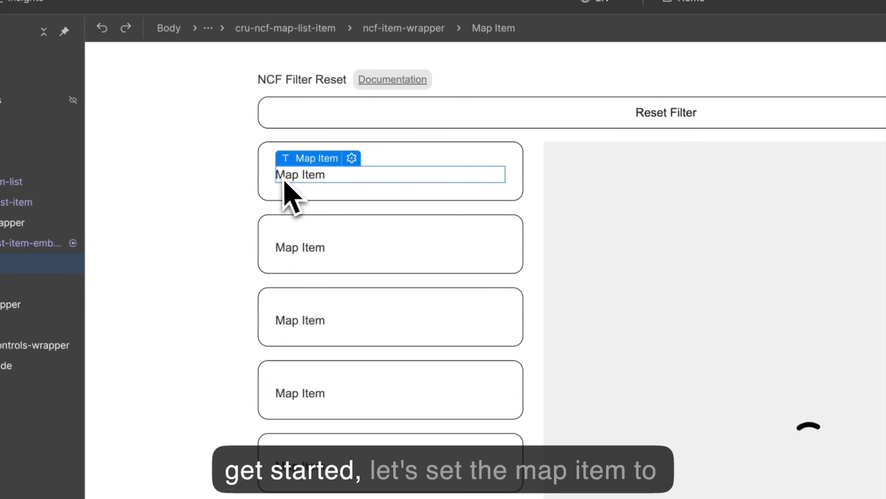
{"action": "left_click", "coordinate": [351, 158]}
{"action": "left_click", "coordinate": [329, 224]}
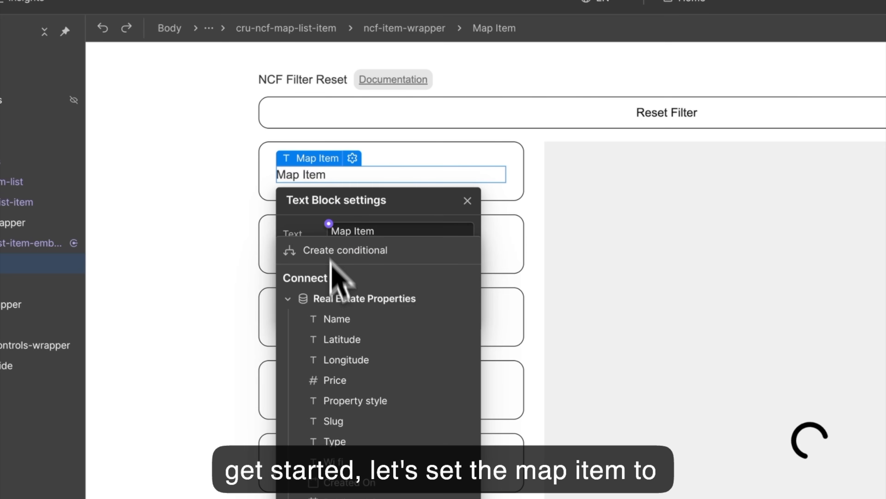
{"action": "left_click", "coordinate": [348, 320]}
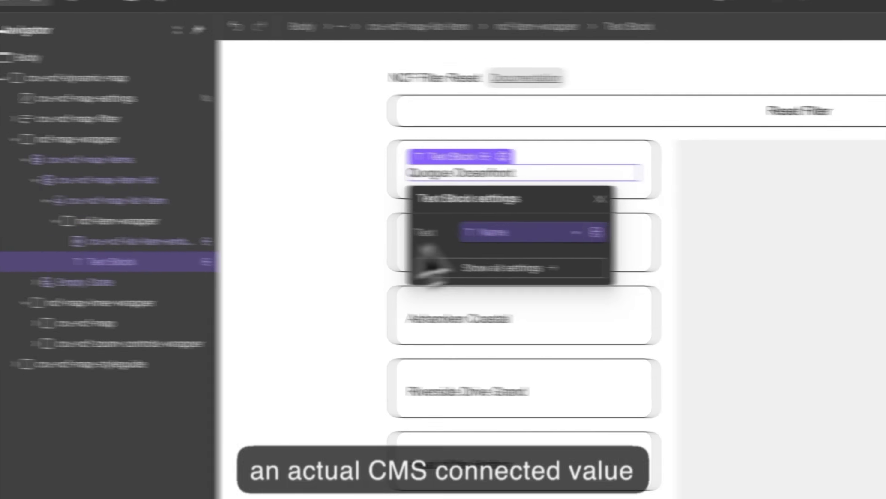
{"action": "left_click", "coordinate": [468, 200]}
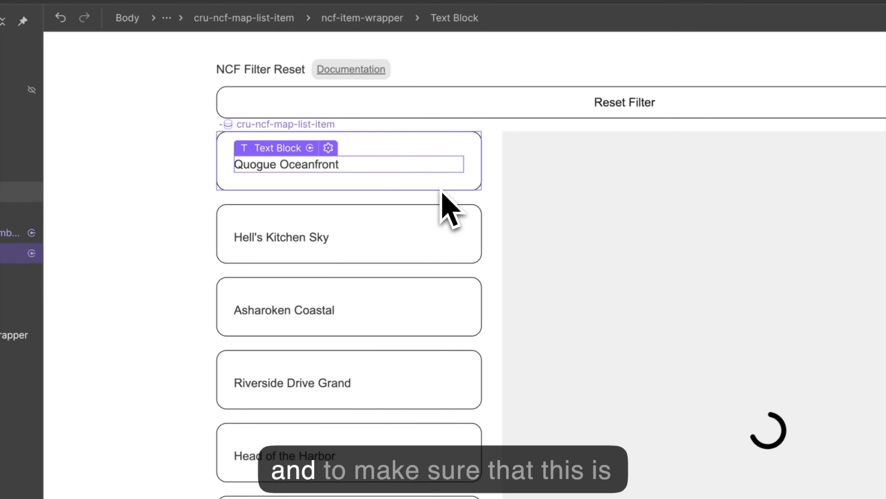
Step: Set the background color of the List Item Active element in the style guide to light pink, #f5dfdf
{"action": "left_click", "coordinate": [435, 188]}
{"action": "scroll", "coordinate": [441, 208], "scroll_direction": "down", "scroll_amount": 2}
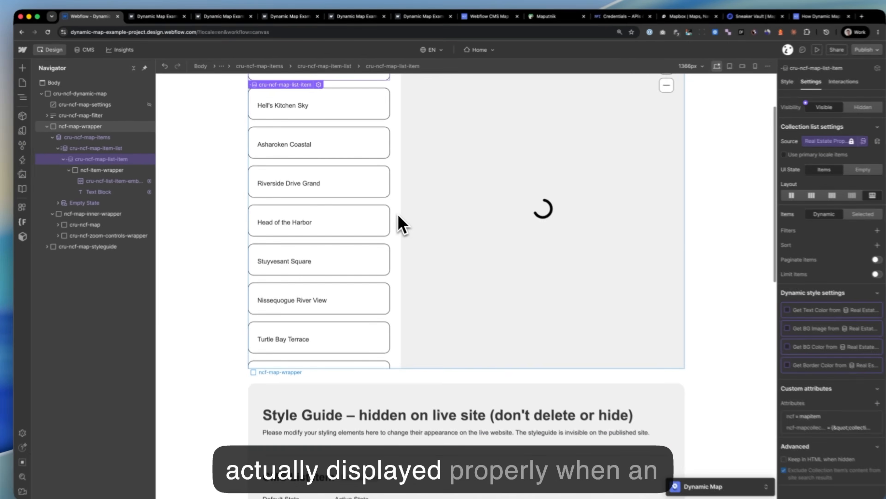
{"action": "scroll", "coordinate": [415, 223], "scroll_direction": "down", "scroll_amount": 5}
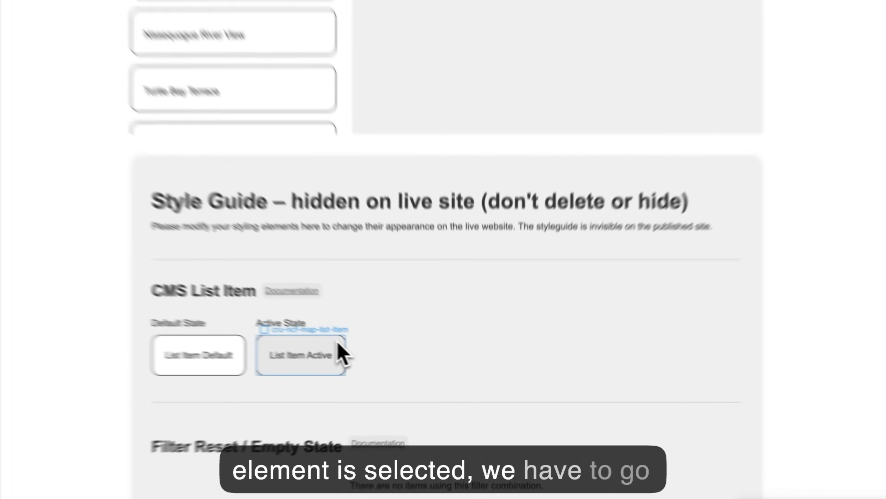
{"action": "left_click", "coordinate": [389, 362]}
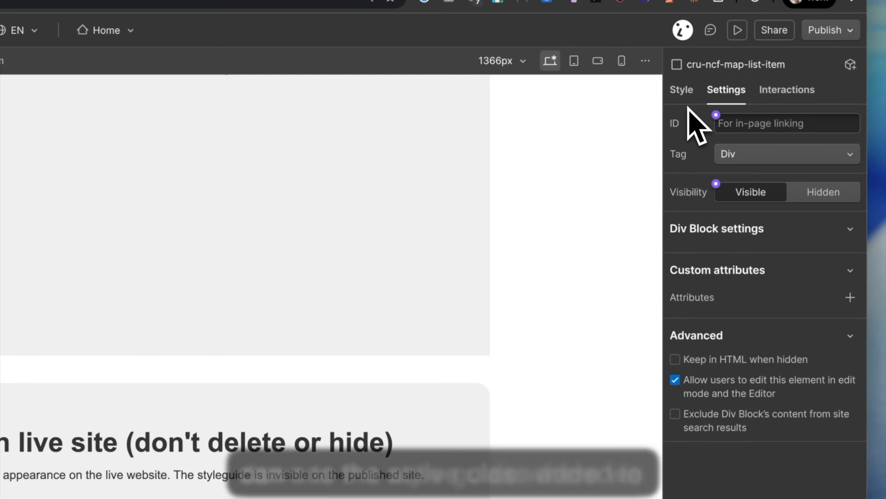
{"action": "left_click", "coordinate": [736, 47]}
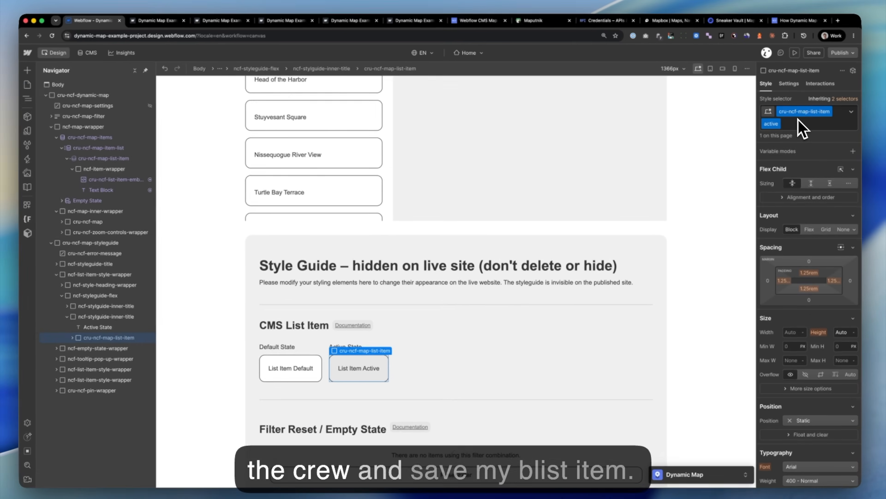
{"action": "scroll", "coordinate": [790, 182], "scroll_direction": "down", "scroll_amount": 1}
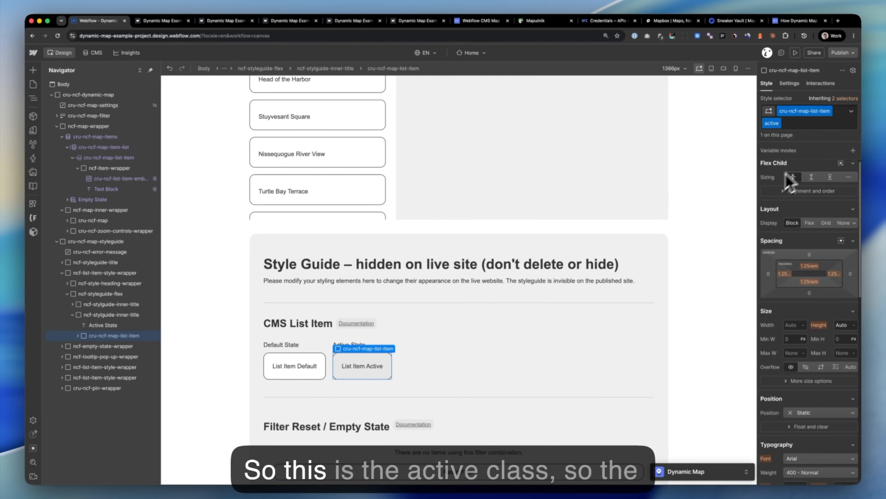
{"action": "scroll", "coordinate": [485, 335], "scroll_direction": "down", "scroll_amount": 5}
{"action": "scroll", "coordinate": [802, 332], "scroll_direction": "down", "scroll_amount": 8}
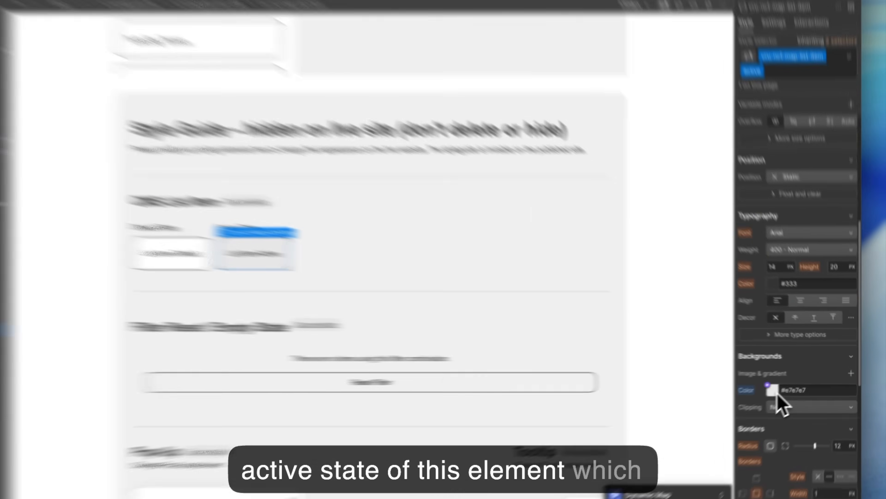
{"action": "left_click", "coordinate": [788, 386]}
{"action": "left_click", "coordinate": [767, 265]}
{"action": "left_click_drag", "start_coordinate": [677, 170], "coordinate": [681, 164]}
{"action": "left_click", "coordinate": [758, 118]}
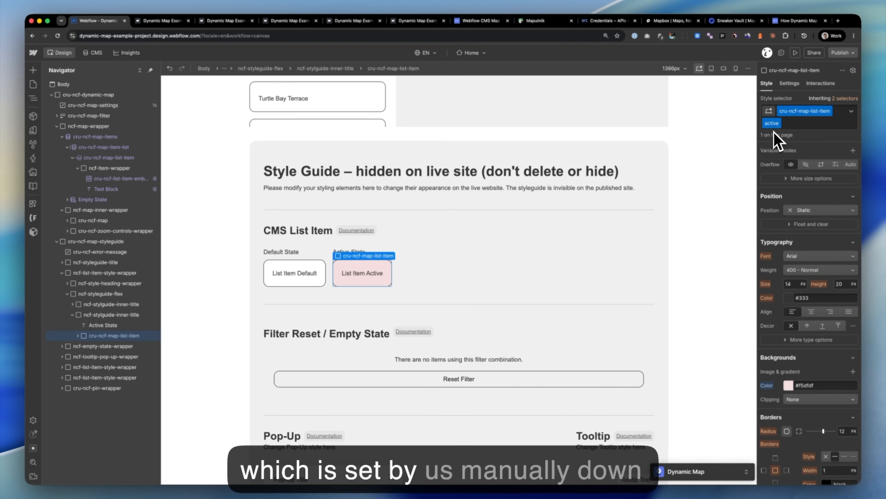
Step: Try the active combo class on the map's cru-ncf-map-list-item to preview the style on all items, and undo it
{"action": "scroll", "coordinate": [366, 277], "scroll_direction": "up", "scroll_amount": 3}
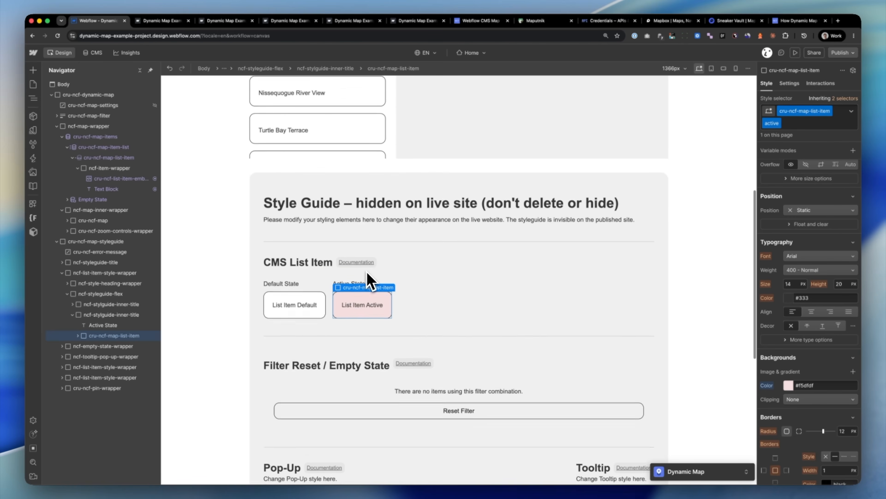
{"action": "left_click", "coordinate": [381, 153]}
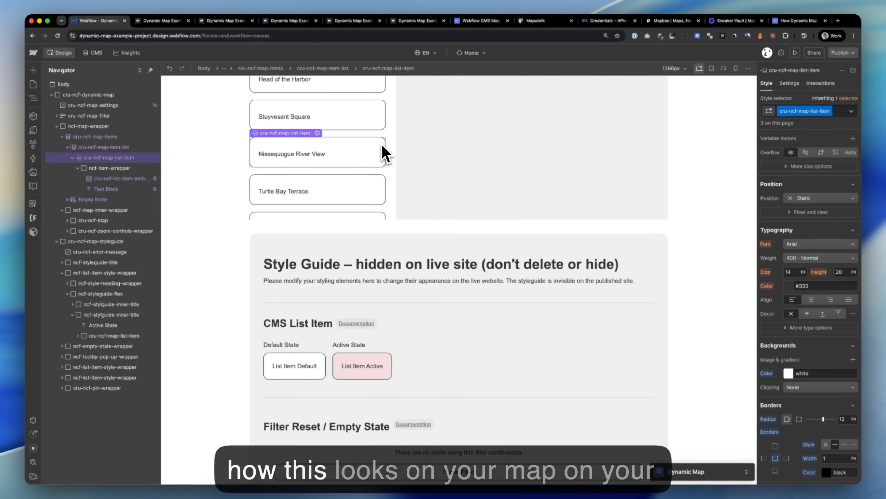
{"action": "key", "text": "super+Return"}
{"action": "type", "text": "a"}
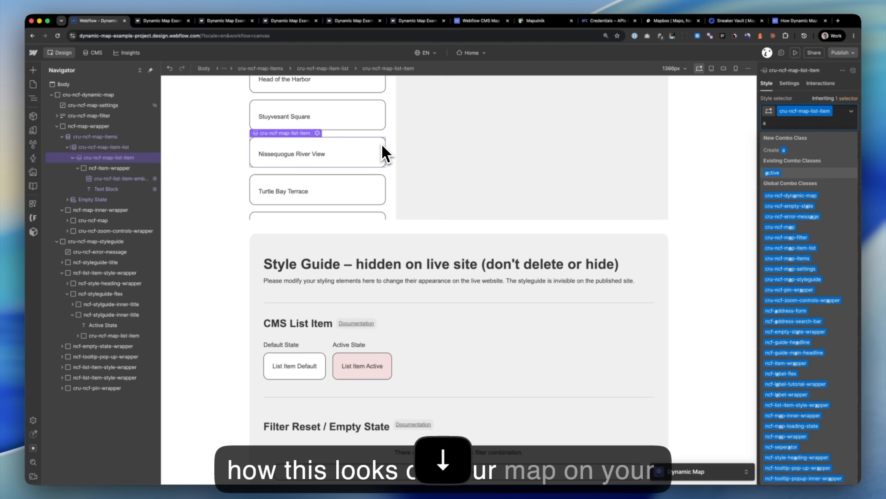
{"action": "key", "text": "Return"}
{"action": "scroll", "coordinate": [356, 202], "scroll_direction": "up", "scroll_amount": 5}
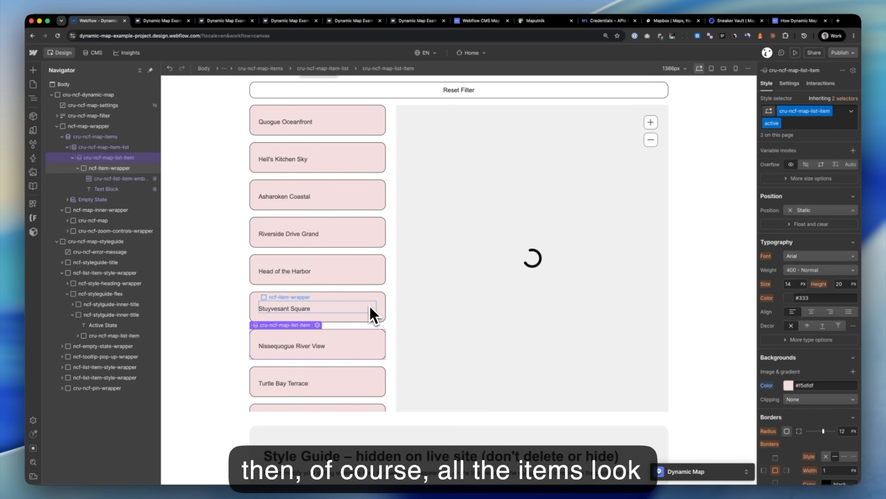
{"action": "scroll", "coordinate": [374, 314], "scroll_direction": "down", "scroll_amount": 5}
{"action": "key", "text": "super+z"}
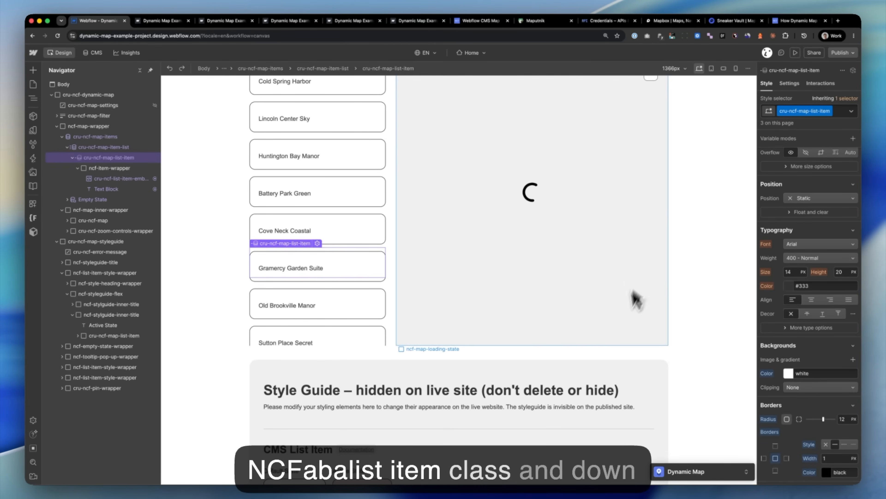
Step: Set the background color of the List Item Active element in the style guide to light gray, #ebebeb
{"action": "scroll", "coordinate": [576, 335], "scroll_direction": "down", "scroll_amount": 4}
{"action": "left_click", "coordinate": [388, 381]}
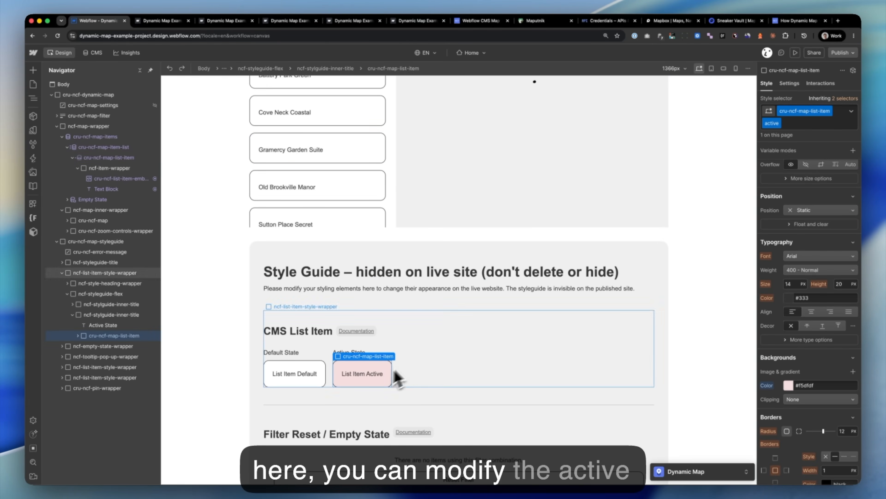
{"action": "scroll", "coordinate": [758, 238], "scroll_direction": "down", "scroll_amount": 3}
{"action": "left_click", "coordinate": [790, 333]}
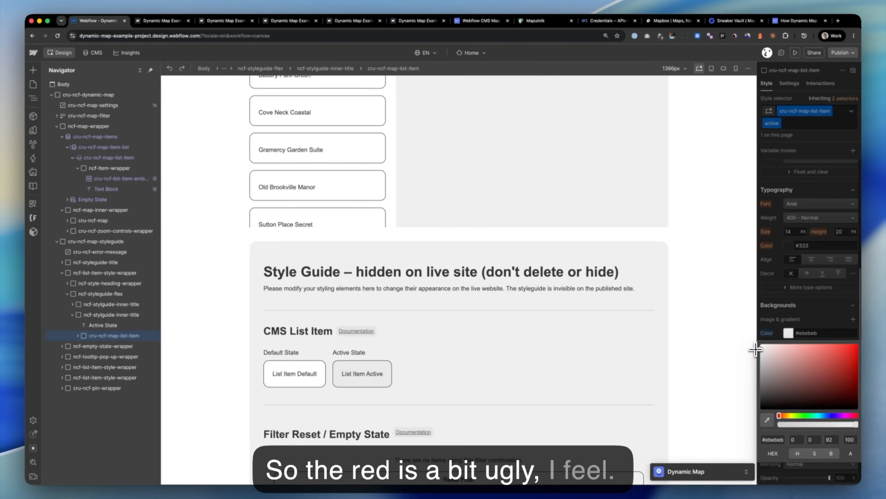
{"action": "left_click", "coordinate": [825, 325]}
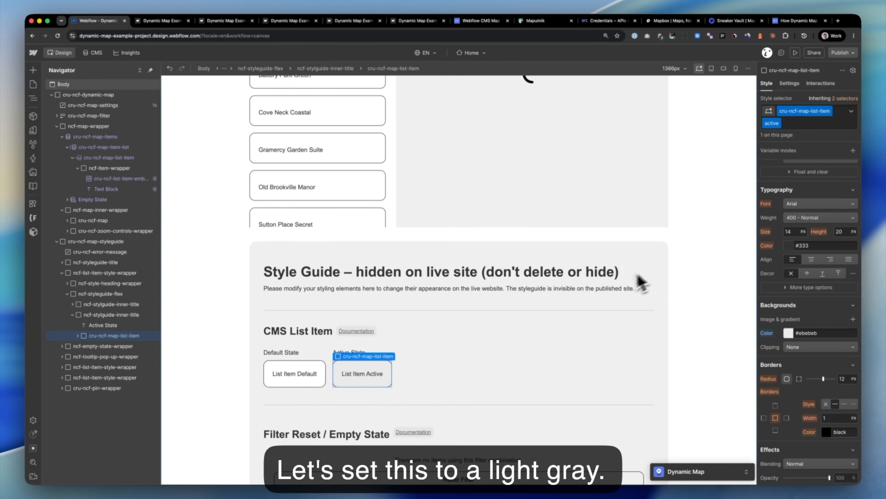
Step: Publish the site and, on the live page, select the Riverside Drive Grand list item to test its active state
{"action": "left_click", "coordinate": [851, 54]}
{"action": "left_click", "coordinate": [818, 186]}
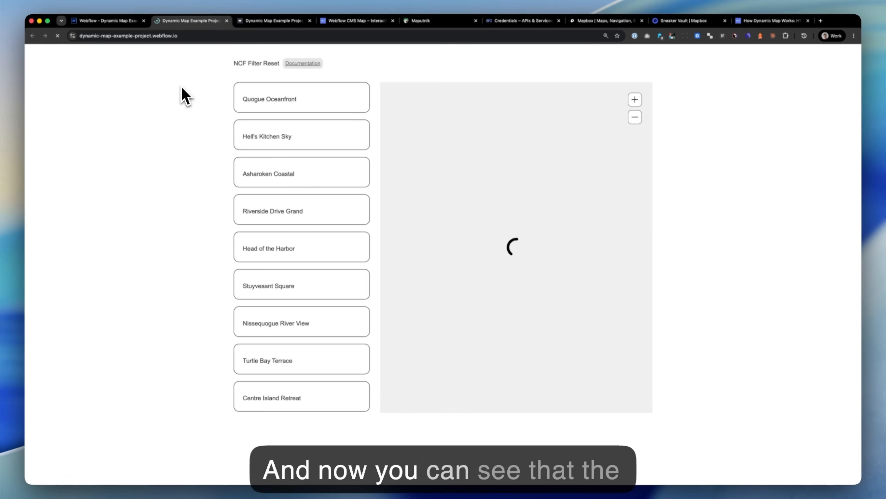
{"action": "left_click", "coordinate": [308, 209]}
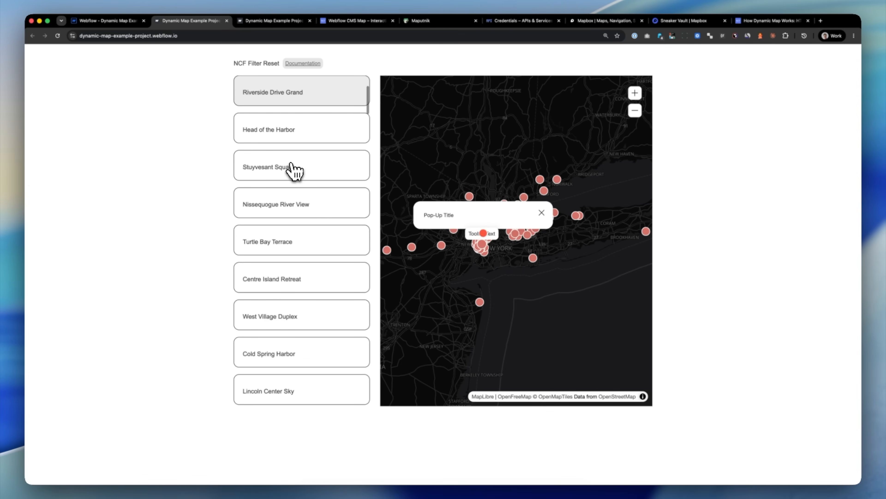
{"action": "left_click_drag", "start_coordinate": [513, 294], "coordinate": [481, 310]}
{"action": "scroll", "coordinate": [515, 232], "scroll_direction": "up", "scroll_amount": 5}
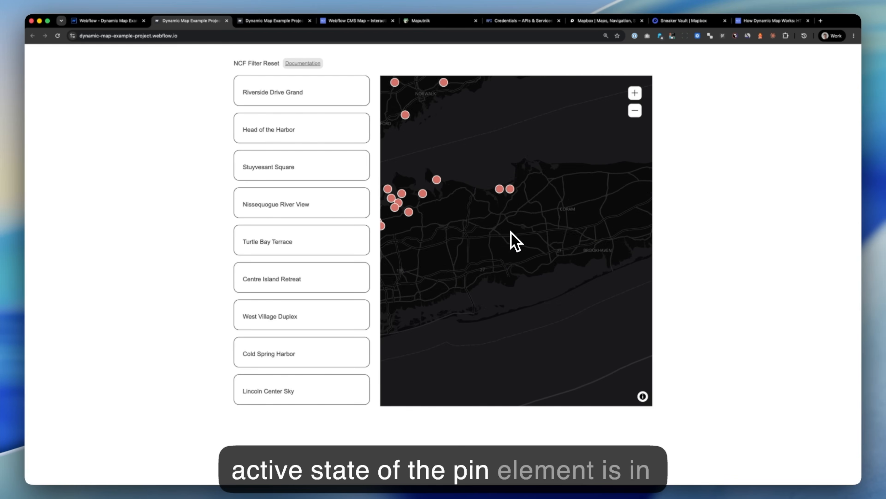
Step: Select two different pins on the live map to check that the matching list items become active
{"action": "left_click", "coordinate": [500, 190]}
{"action": "left_click_drag", "start_coordinate": [444, 267], "coordinate": [503, 265]}
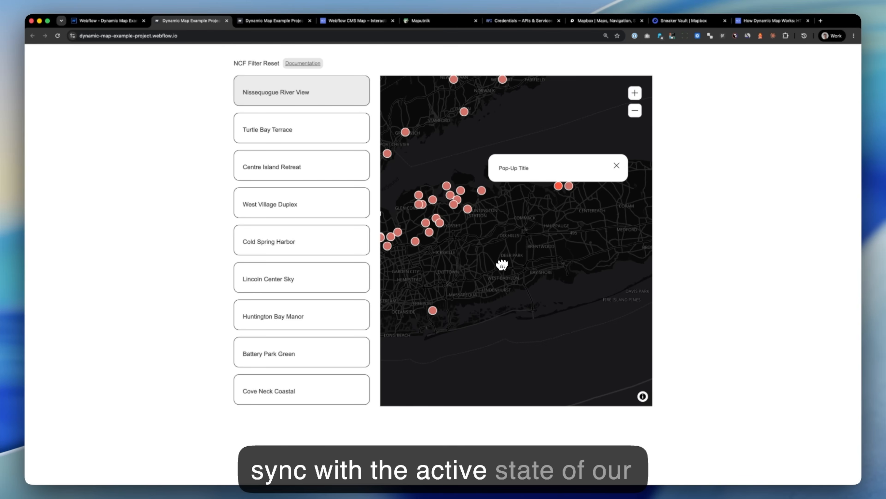
{"action": "left_click", "coordinate": [468, 209]}
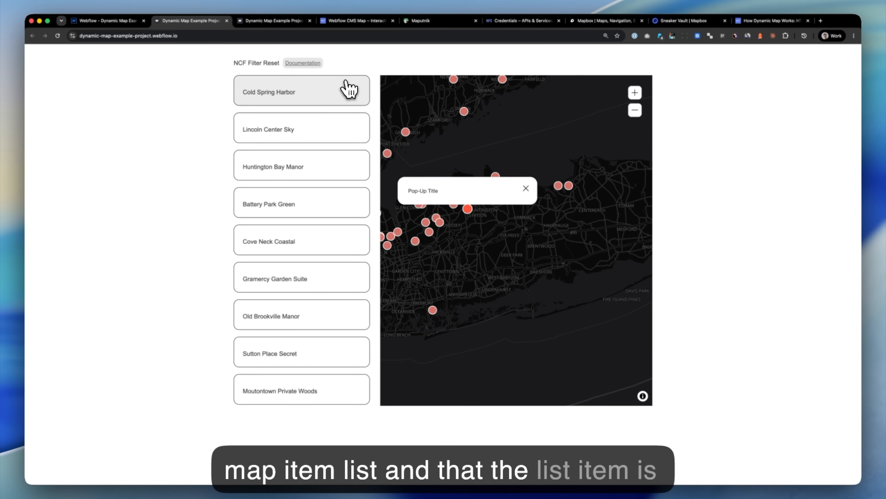
{"action": "scroll", "coordinate": [343, 86], "scroll_direction": "down", "scroll_amount": 1}
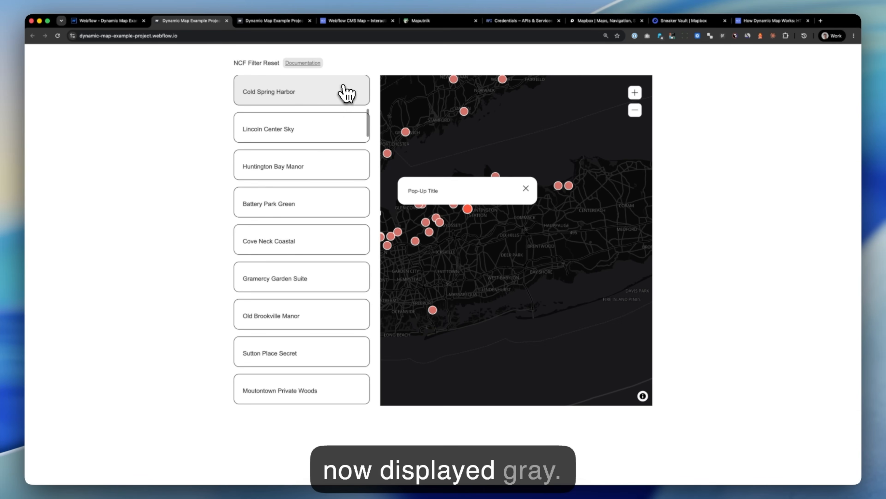
Step: Return to the Webflow Designer and hide the cru-ncf-map-items list by setting its display to None
{"action": "left_click", "coordinate": [127, 24]}
{"action": "left_click", "coordinate": [454, 332]}
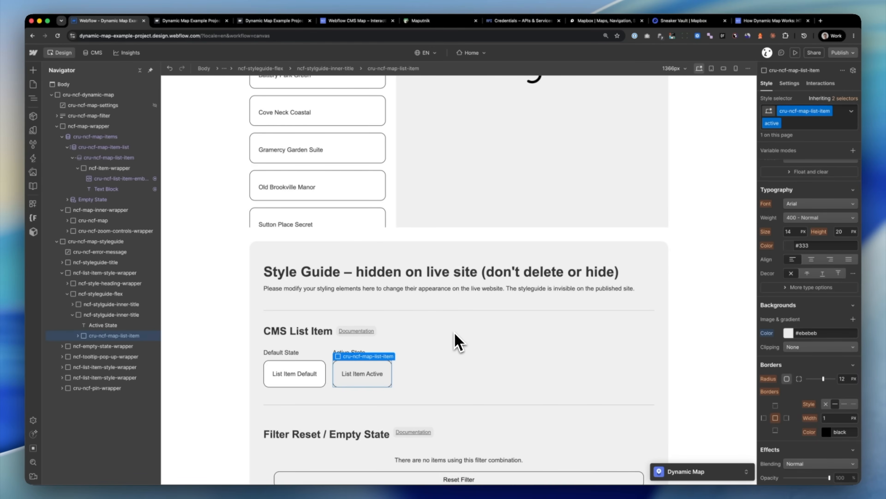
{"action": "scroll", "coordinate": [424, 346], "scroll_direction": "up", "scroll_amount": 5}
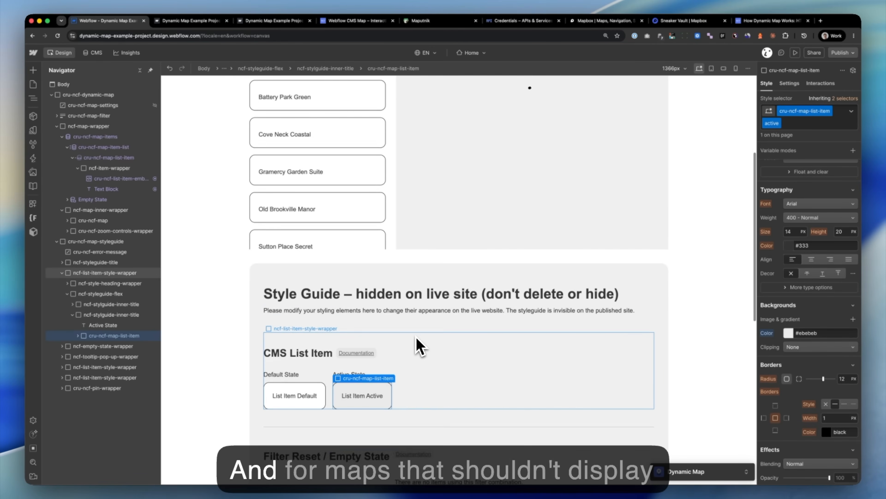
{"action": "scroll", "coordinate": [419, 345], "scroll_direction": "up", "scroll_amount": 3}
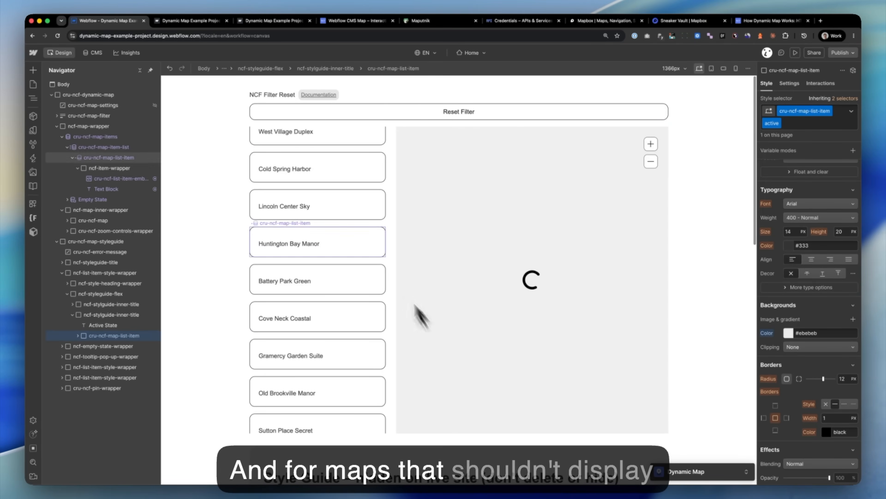
{"action": "scroll", "coordinate": [353, 178], "scroll_direction": "up", "scroll_amount": 3}
{"action": "left_click", "coordinate": [253, 151]}
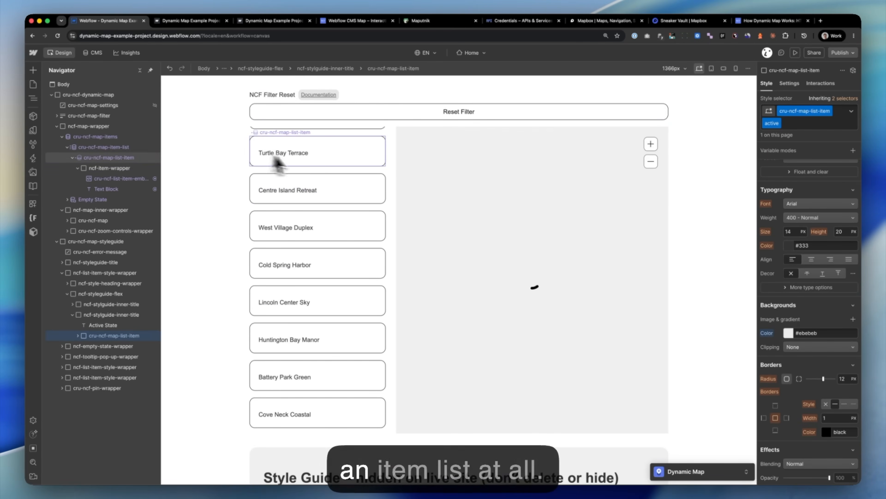
{"action": "left_click", "coordinate": [101, 136]}
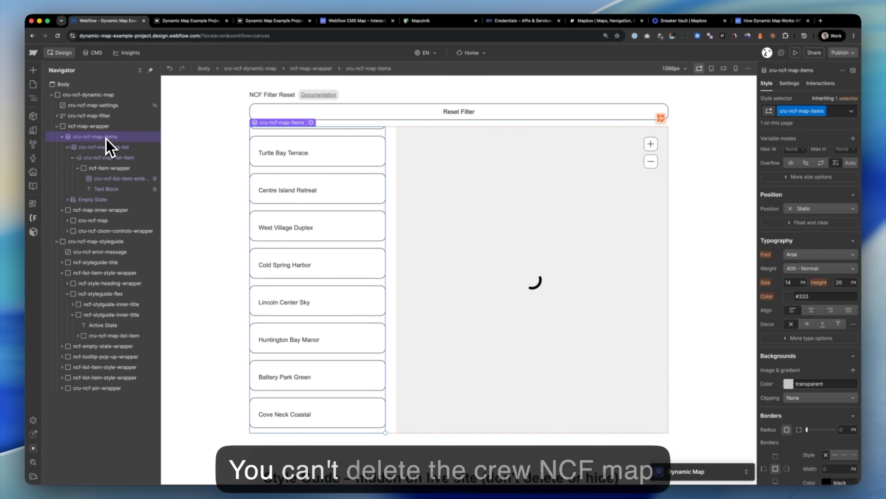
{"action": "scroll", "coordinate": [356, 290], "scroll_direction": "up", "scroll_amount": 5}
{"action": "scroll", "coordinate": [356, 290], "scroll_direction": "up", "scroll_amount": 4}
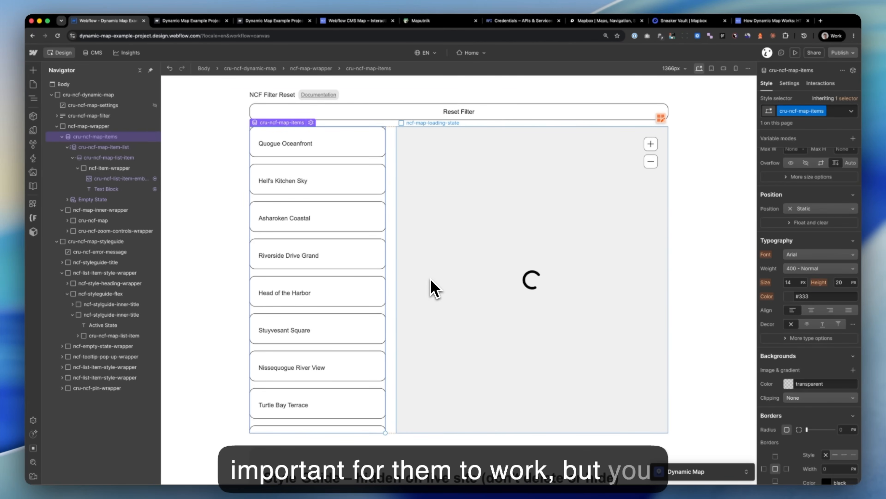
{"action": "scroll", "coordinate": [839, 189], "scroll_direction": "up", "scroll_amount": 8}
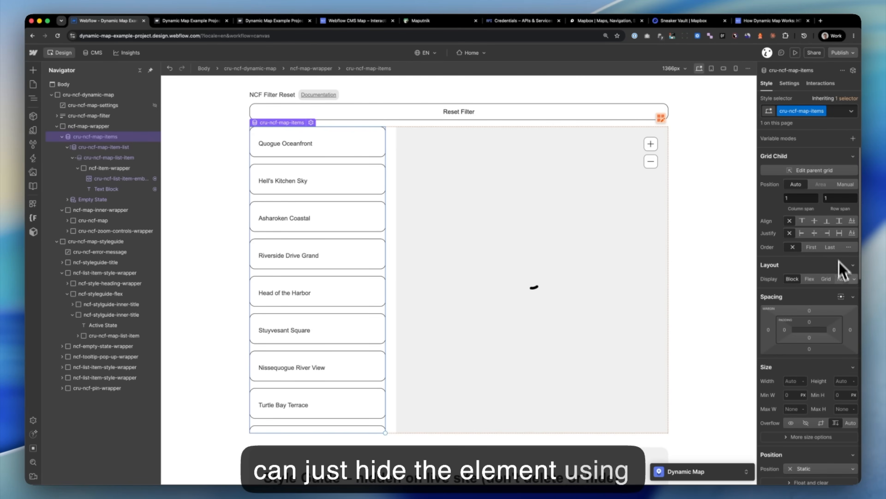
{"action": "left_click", "coordinate": [843, 279]}
Step: Stretch the ncf-map-inner-wrapper across the parent grid's full width so it spans 2 columns and 1 row
{"action": "left_click", "coordinate": [348, 212]}
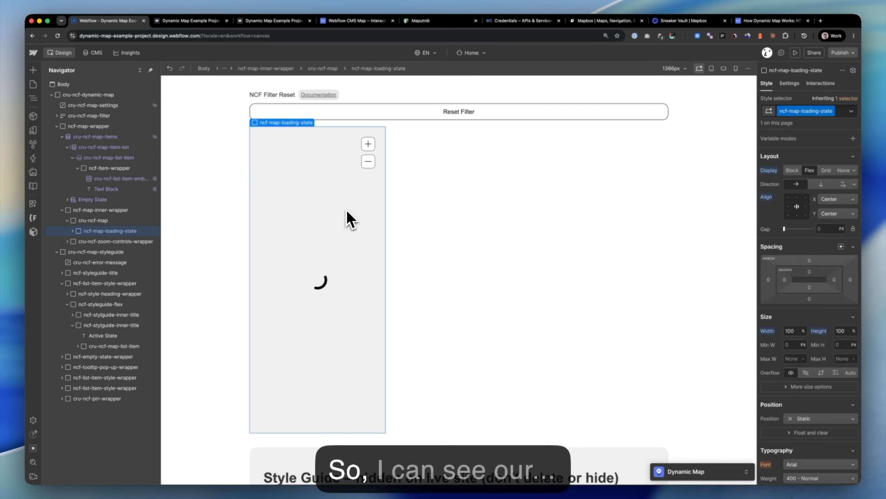
{"action": "left_click", "coordinate": [119, 213]}
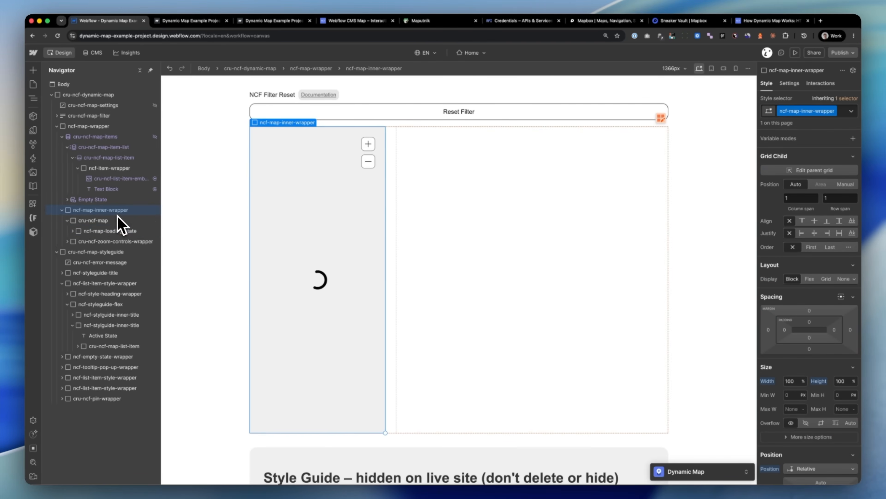
{"action": "left_click_drag", "start_coordinate": [385, 432], "coordinate": [420, 438]}
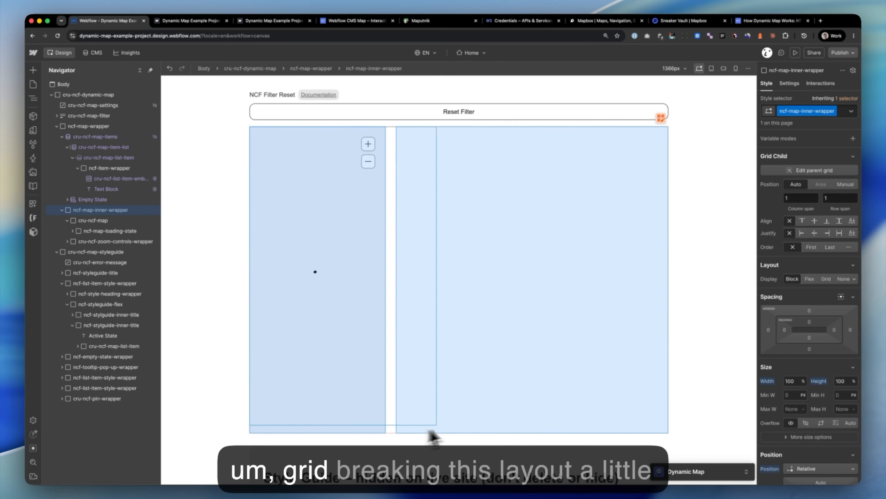
{"action": "left_click_drag", "start_coordinate": [532, 422], "coordinate": [536, 421]}
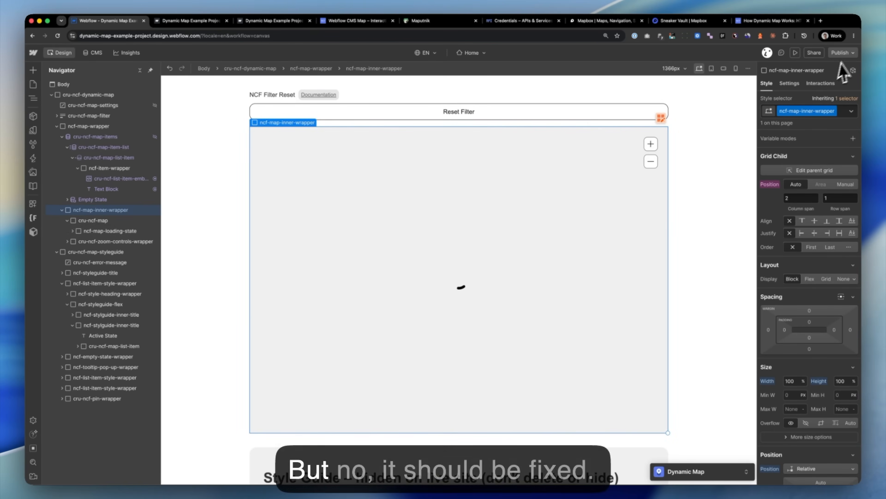
Step: Publish the site to staging and open the live page to view the map without its item list
{"action": "left_click", "coordinate": [844, 53]}
{"action": "left_click", "coordinate": [837, 191]}
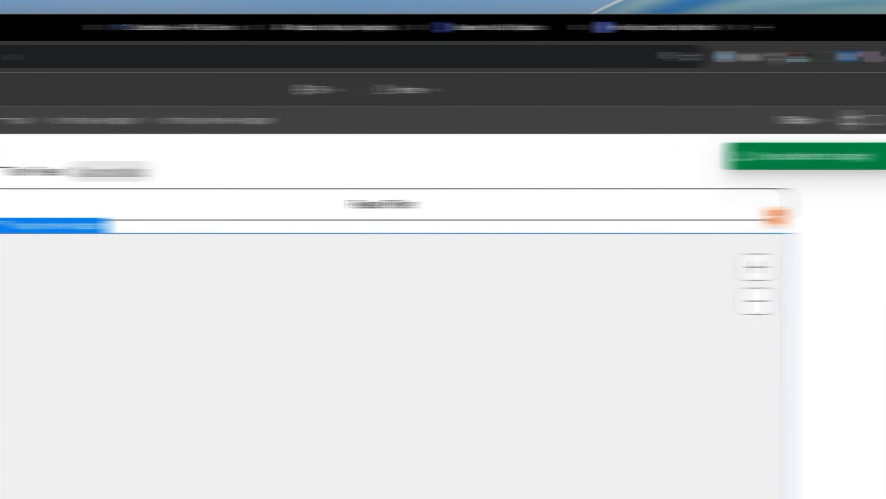
{"action": "left_click", "coordinate": [862, 95]}
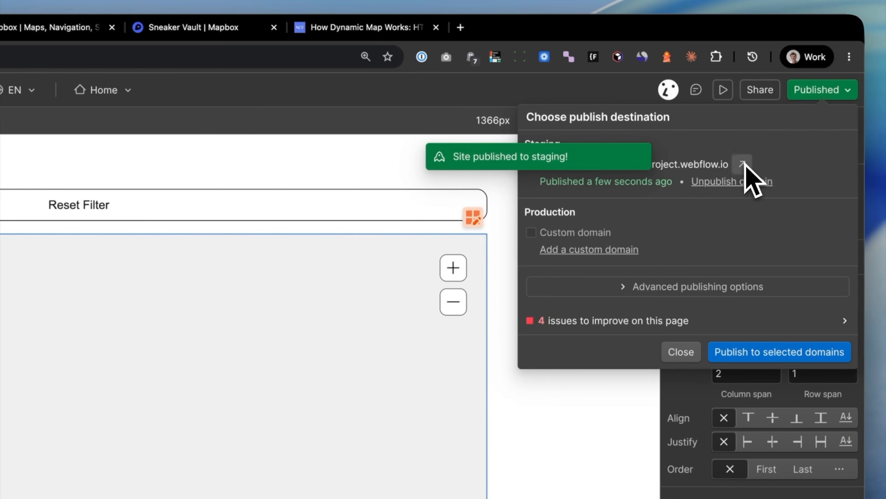
{"action": "left_click", "coordinate": [745, 165]}
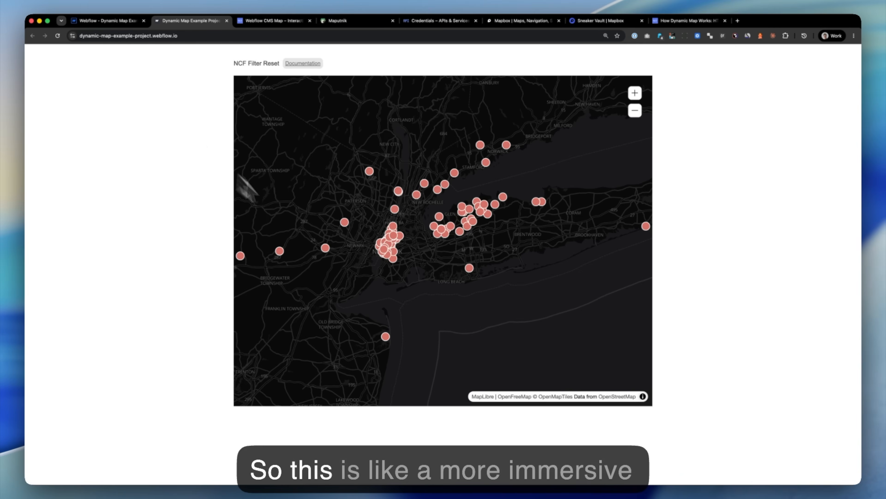
Step: Back in the Designer, inspect the default, hover and active cru-ncf-pin elements under Map Location Pin in the style guide
{"action": "left_click", "coordinate": [116, 25]}
{"action": "scroll", "coordinate": [422, 367], "scroll_direction": "down", "scroll_amount": 3}
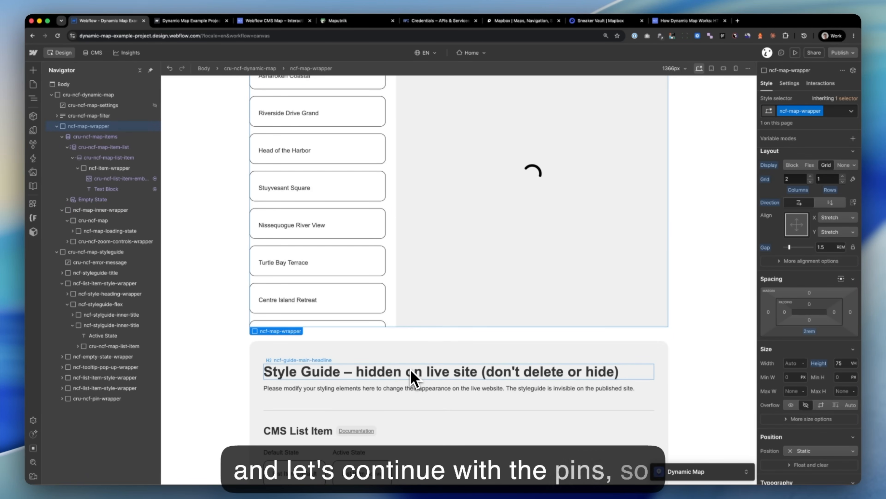
{"action": "scroll", "coordinate": [412, 377], "scroll_direction": "down", "scroll_amount": 10}
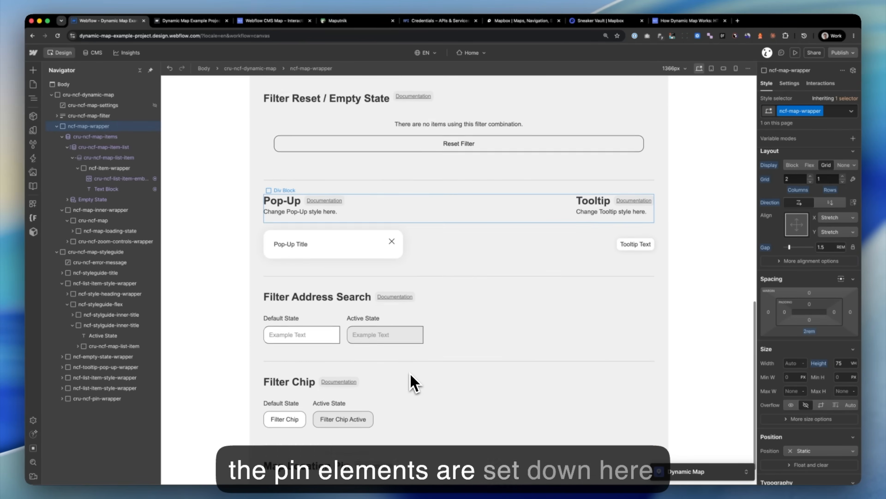
{"action": "scroll", "coordinate": [414, 383], "scroll_direction": "down", "scroll_amount": 1}
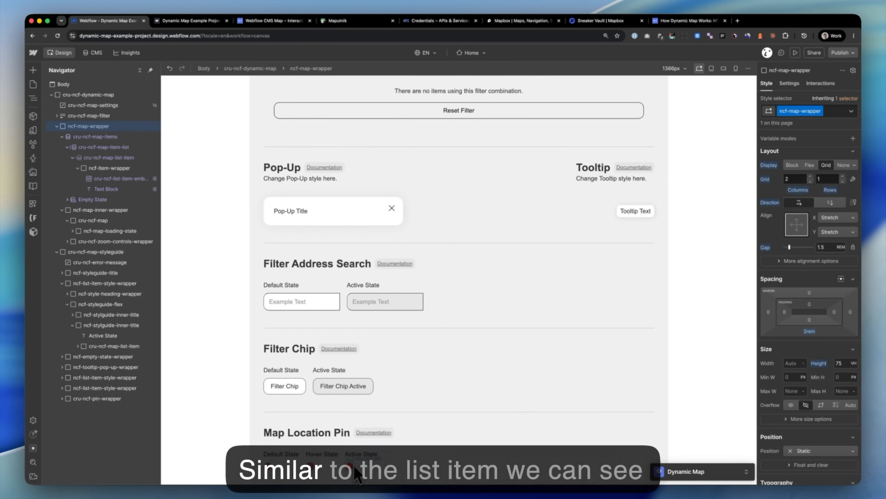
{"action": "left_click", "coordinate": [275, 475]}
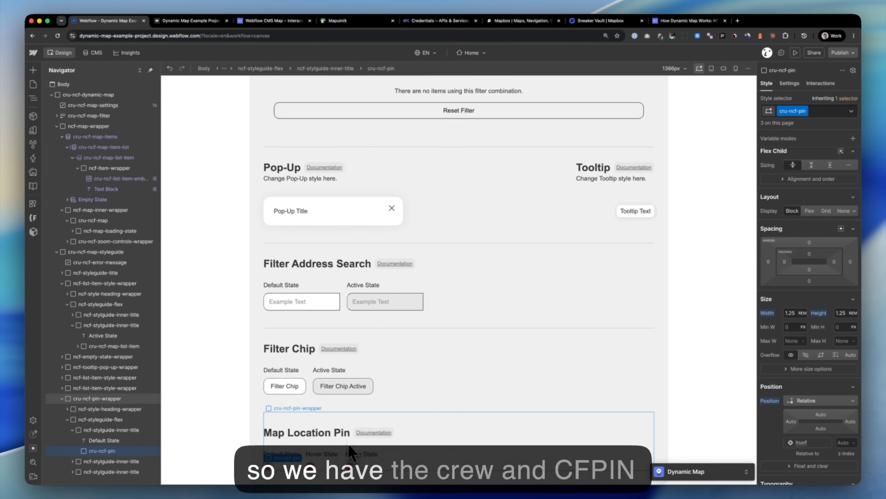
{"action": "left_click", "coordinate": [310, 468]}
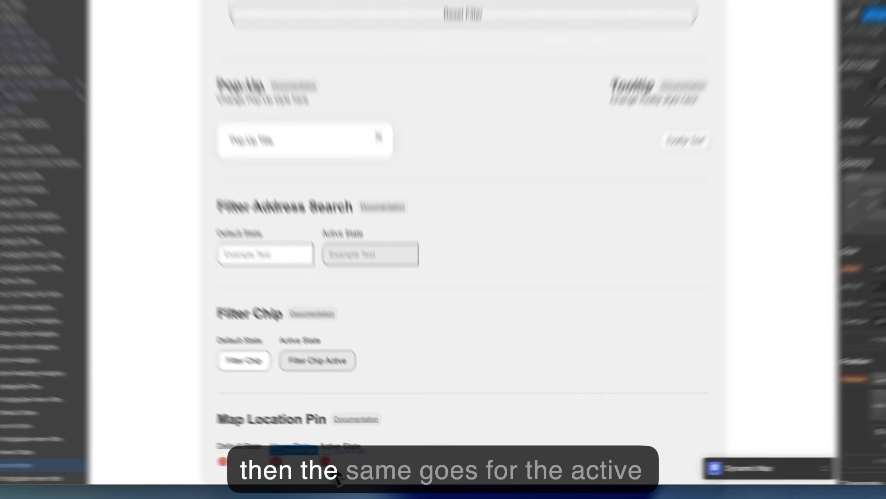
{"action": "left_click", "coordinate": [350, 466]}
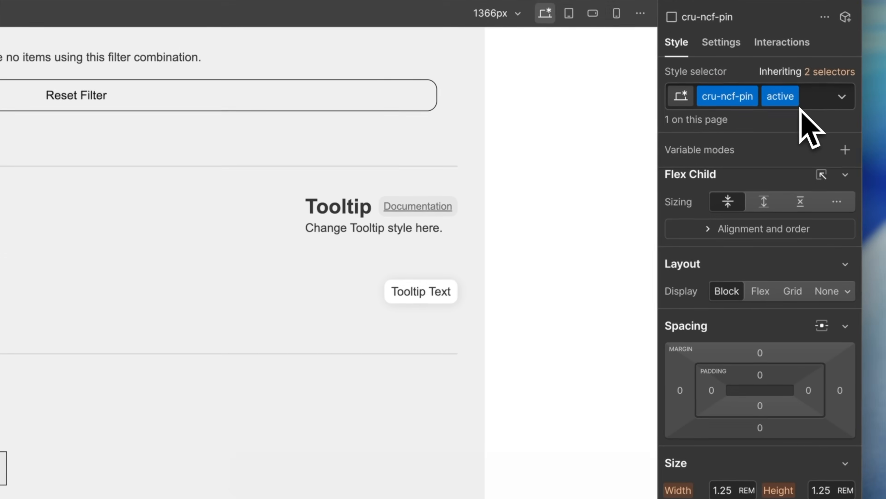
Step: Replace the background image of the default-state cru-ncf-pin with Heart.svg
{"action": "scroll", "coordinate": [733, 437], "scroll_direction": "down", "scroll_amount": 6}
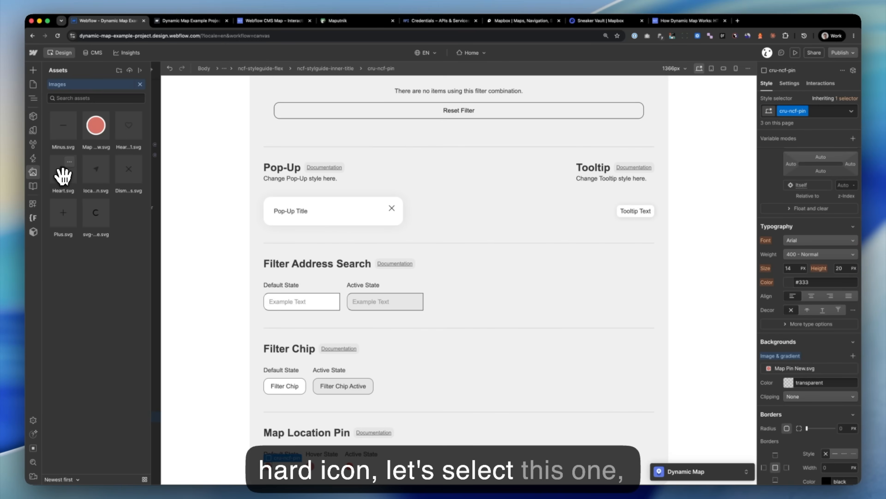
{"action": "left_click", "coordinate": [803, 368]}
{"action": "left_click", "coordinate": [820, 246]}
{"action": "left_click", "coordinate": [63, 171]}
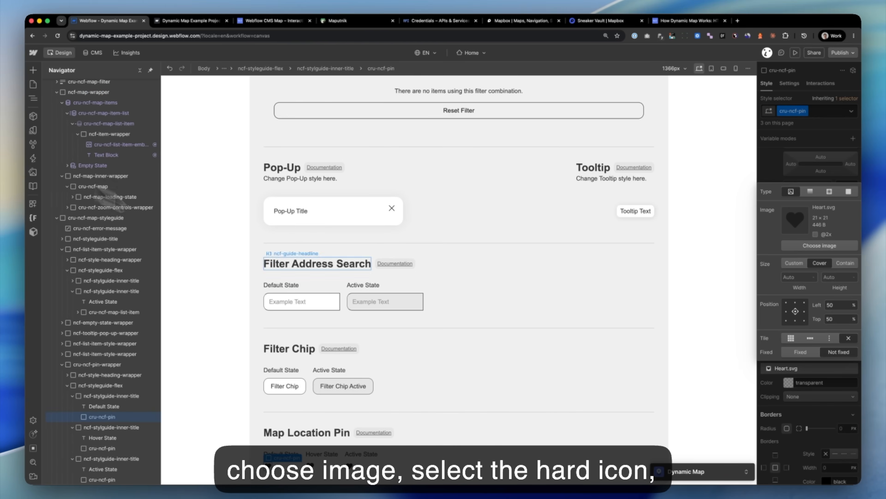
{"action": "left_click", "coordinate": [572, 380]}
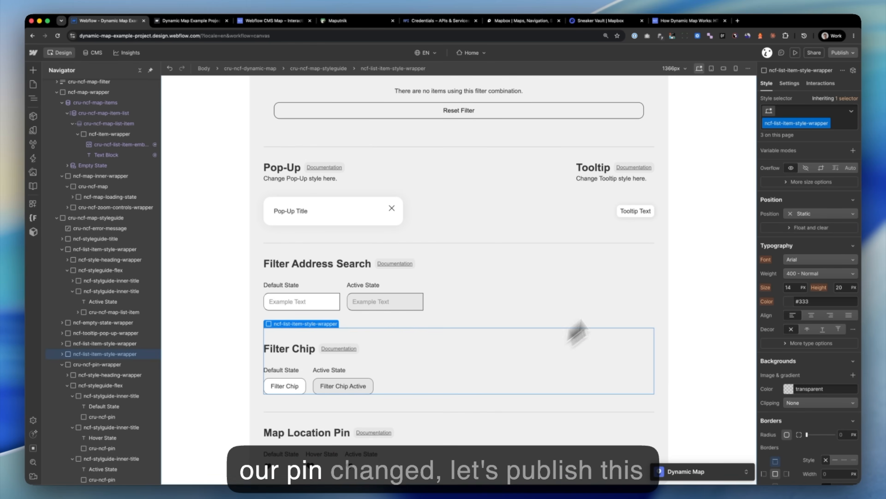
Step: Publish the site and examine the heart pins around Manhattan on the live map
{"action": "left_click", "coordinate": [843, 53]}
{"action": "left_click", "coordinate": [806, 188]}
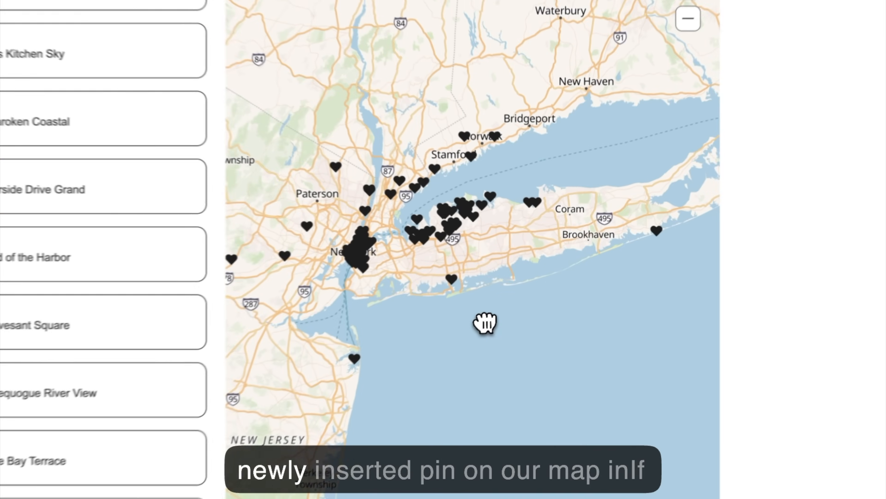
{"action": "scroll", "coordinate": [459, 198], "scroll_direction": "up", "scroll_amount": 3}
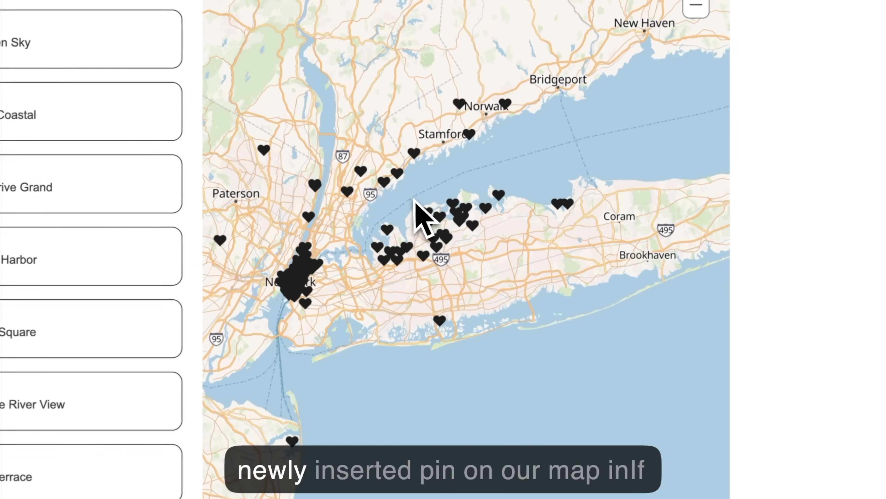
{"action": "left_click_drag", "start_coordinate": [365, 195], "coordinate": [419, 213]}
{"action": "scroll", "coordinate": [369, 249], "scroll_direction": "up", "scroll_amount": 4}
{"action": "scroll", "coordinate": [362, 384], "scroll_direction": "up", "scroll_amount": 2}
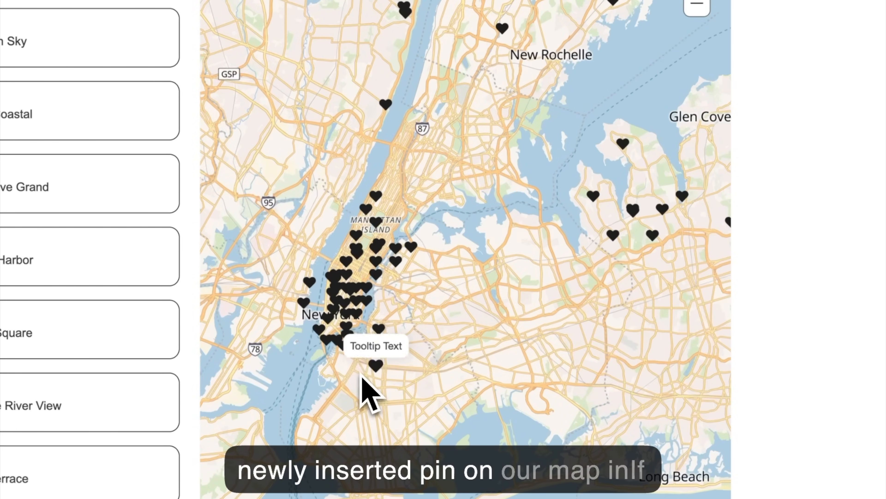
{"action": "left_click_drag", "start_coordinate": [299, 289], "coordinate": [267, 287]}
{"action": "scroll", "coordinate": [314, 297], "scroll_direction": "up", "scroll_amount": 2}
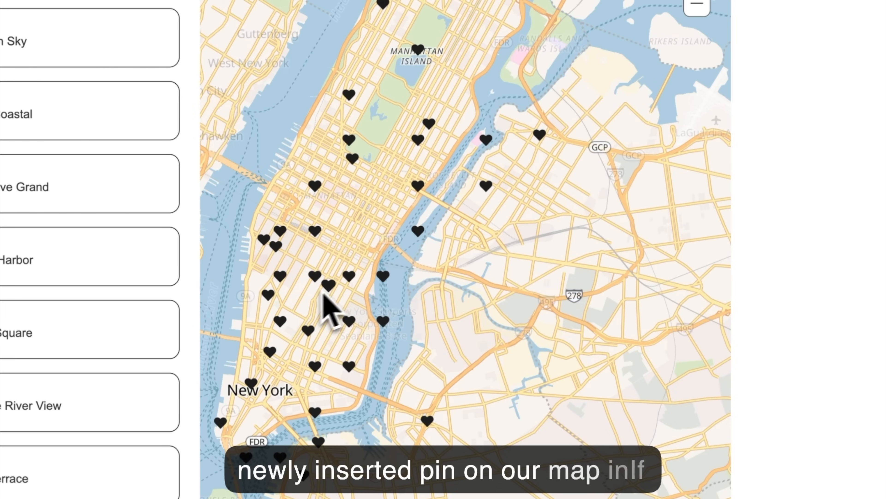
{"action": "mouse_move", "coordinate": [329, 283]}
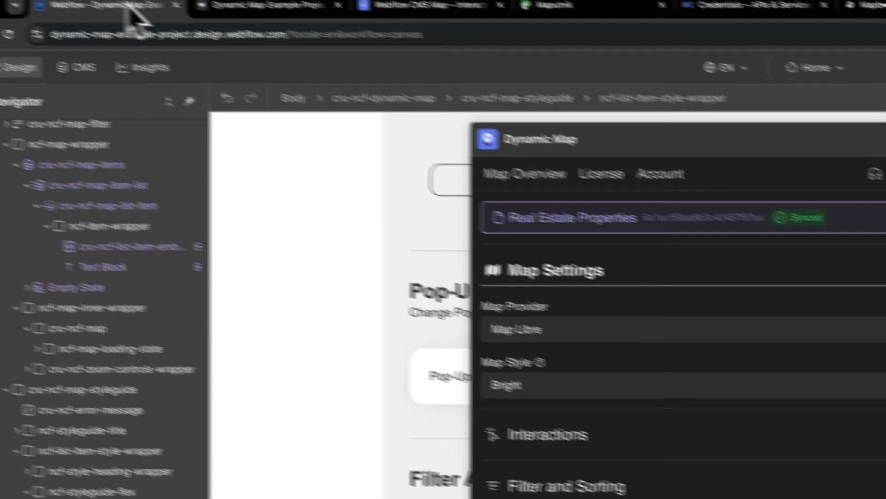
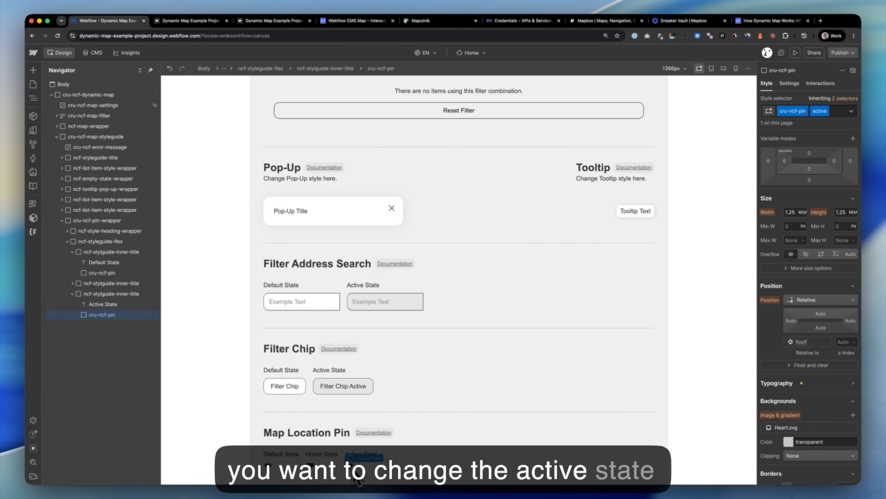
Step: Change the background image of the default-state cru-ncf-pin to the outlined heart, Heart-1.svg
{"action": "left_click", "coordinate": [788, 428]}
{"action": "left_click", "coordinate": [822, 306]}
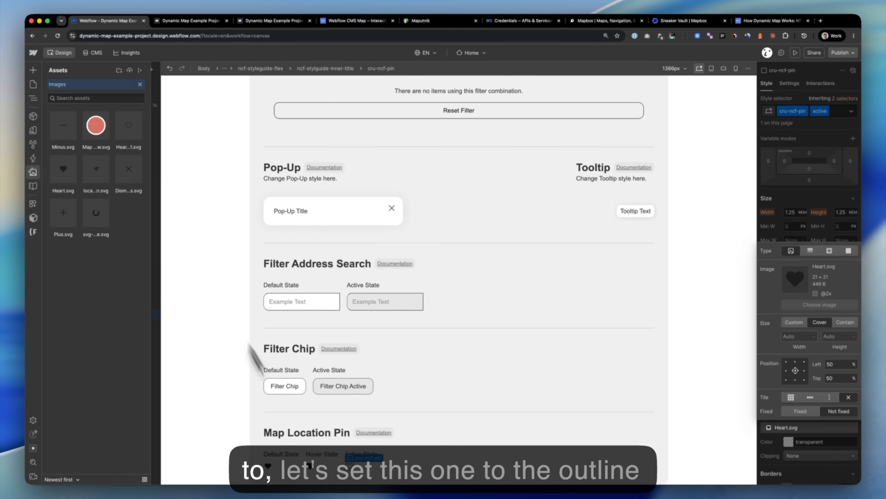
{"action": "left_click", "coordinate": [268, 466]}
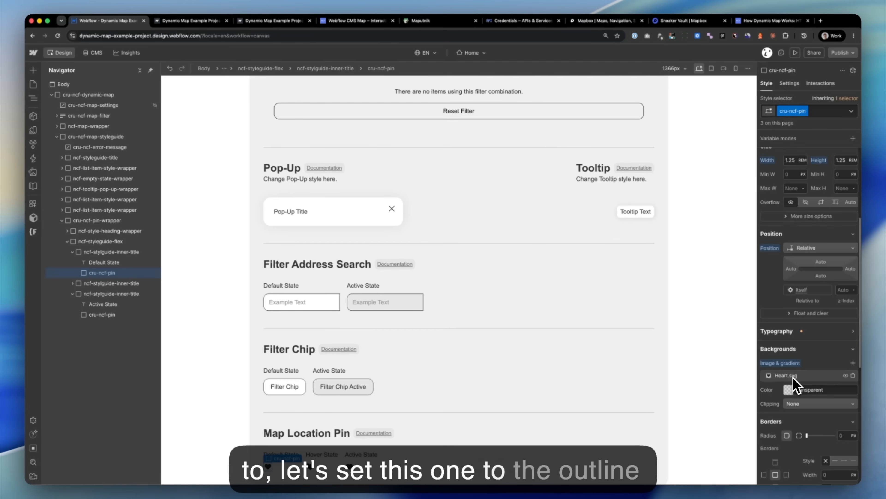
{"action": "left_click", "coordinate": [797, 381]}
{"action": "left_click", "coordinate": [812, 258]}
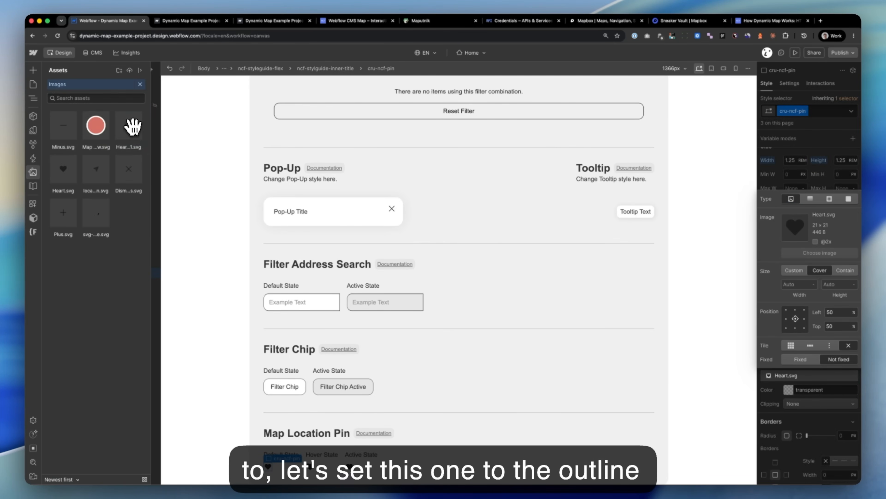
{"action": "left_click", "coordinate": [132, 127]}
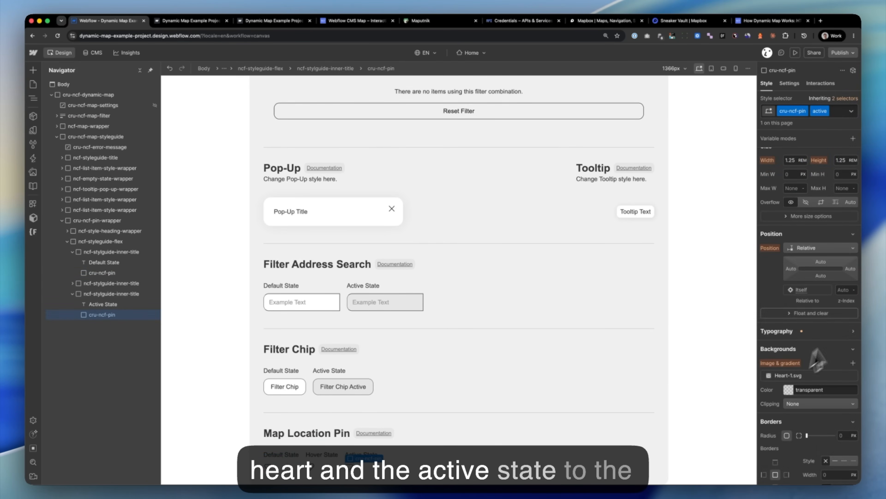
Step: Set the background image of the active-state cru-ncf-pin to the filled heart, Heart.svg
{"action": "left_click", "coordinate": [800, 378]}
{"action": "left_click", "coordinate": [829, 253]}
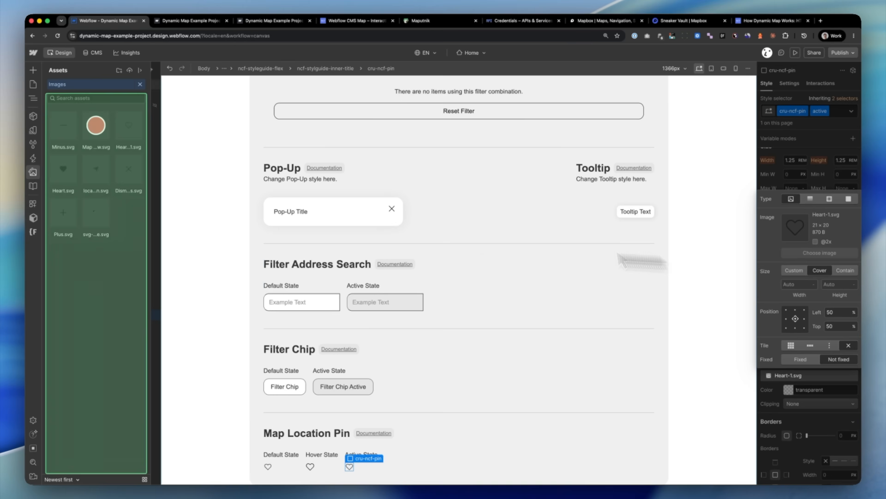
{"action": "left_click", "coordinate": [68, 176]}
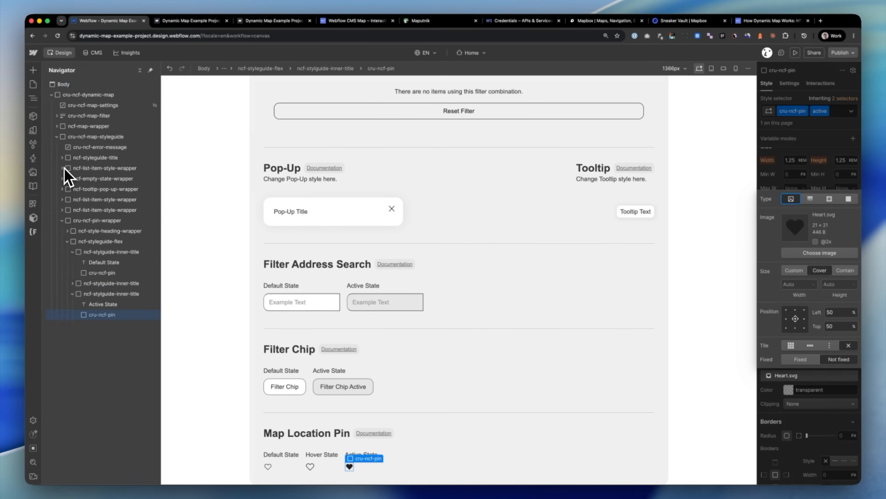
Step: Review the background images of the active-state and default-state cru-ncf-pin elements in the Map Location Pin section
{"action": "left_click", "coordinate": [793, 181]}
{"action": "scroll", "coordinate": [799, 370], "scroll_direction": "down", "scroll_amount": 2}
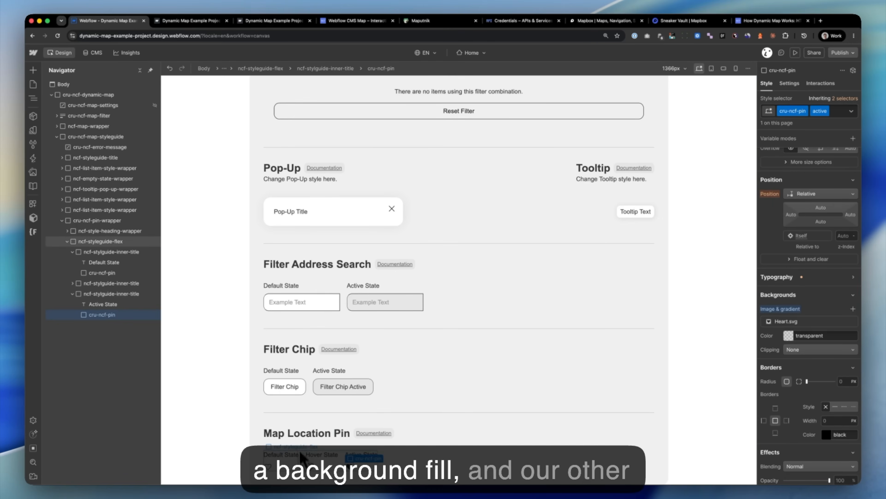
{"action": "left_click", "coordinate": [273, 476]}
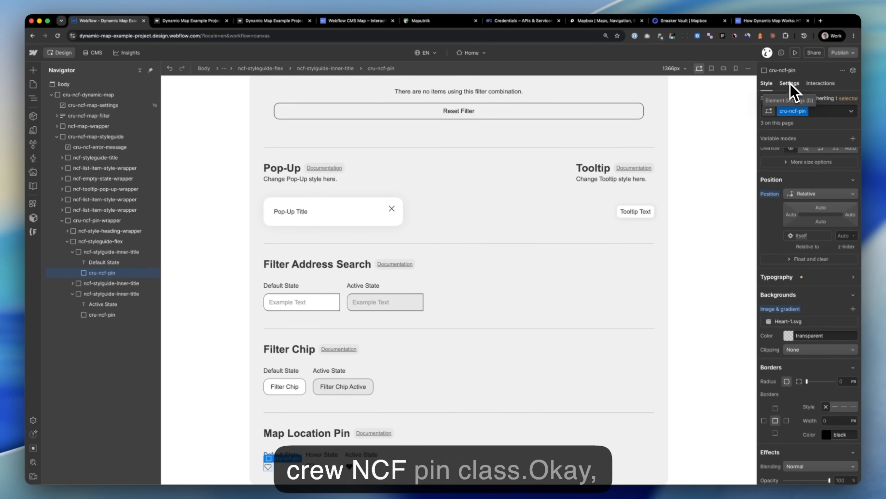
{"action": "left_click", "coordinate": [614, 317]}
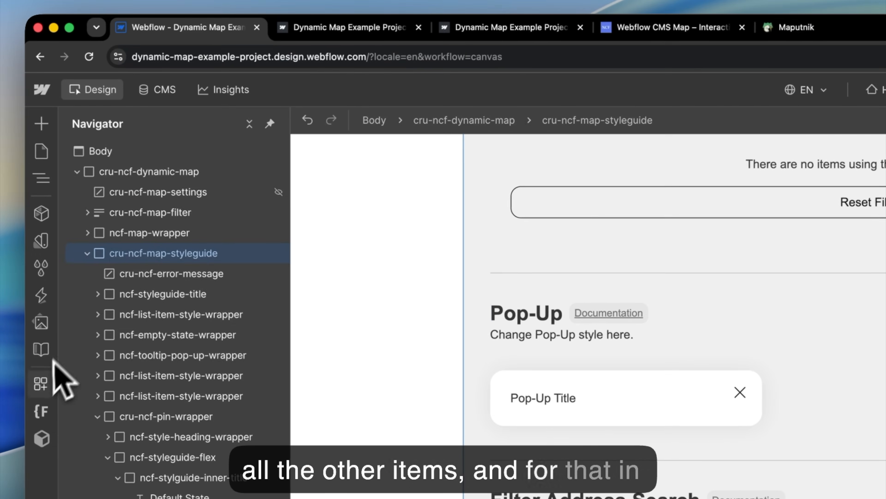
Step: Open the Dynamic Map app and enable Individual Pins per item in the interaction settings
{"action": "left_click", "coordinate": [41, 383]}
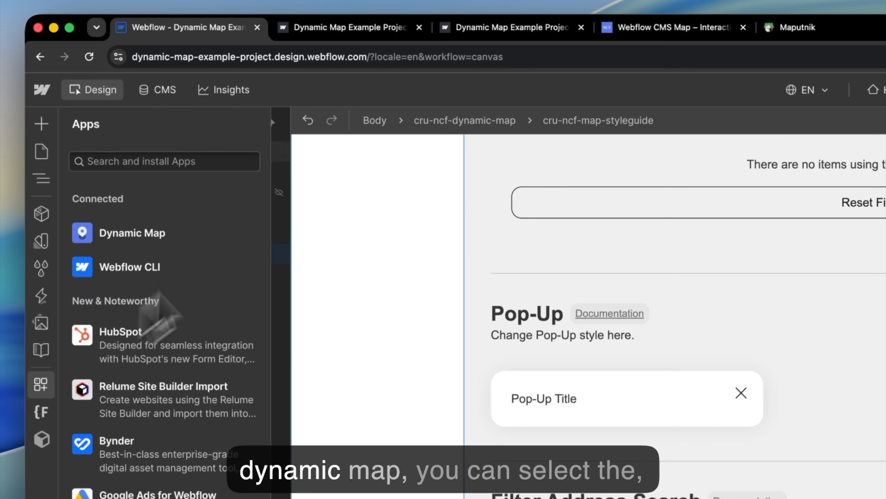
{"action": "left_click", "coordinate": [229, 232]}
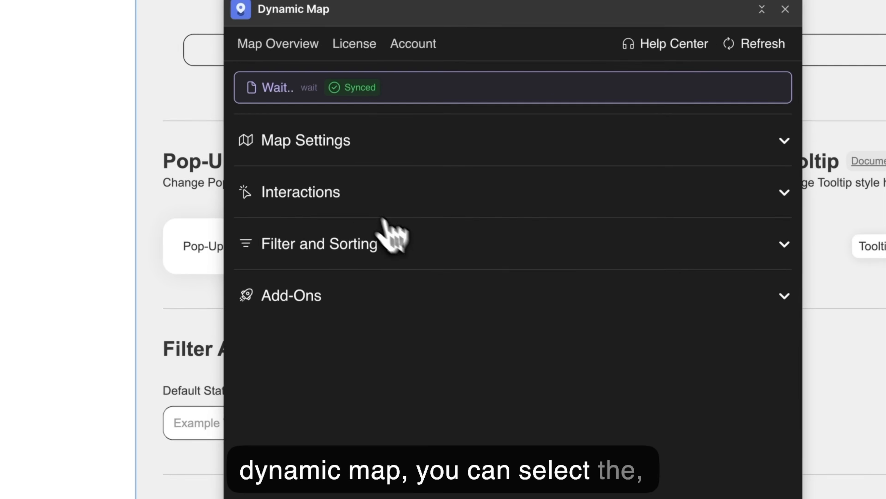
{"action": "left_click", "coordinate": [364, 209]}
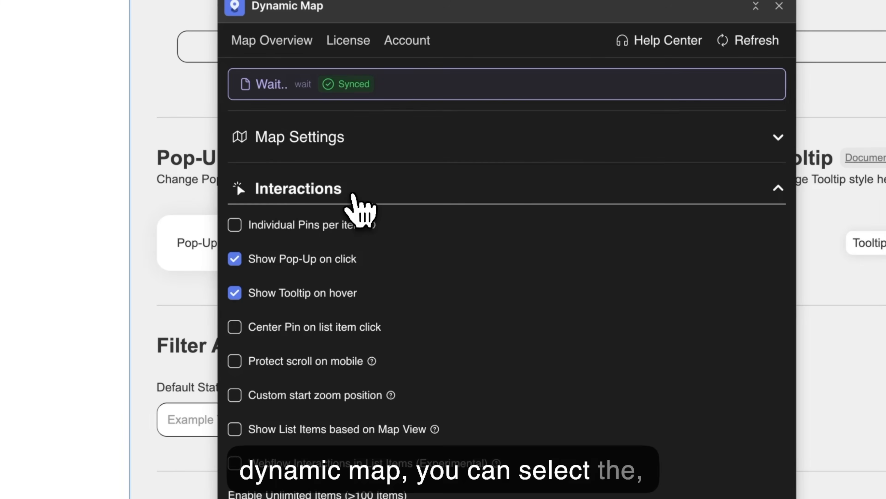
{"action": "left_click", "coordinate": [265, 229]}
Step: Add a new collection list field named Custom Pin as the Pin Image CMS Field
{"action": "left_click", "coordinate": [303, 280]}
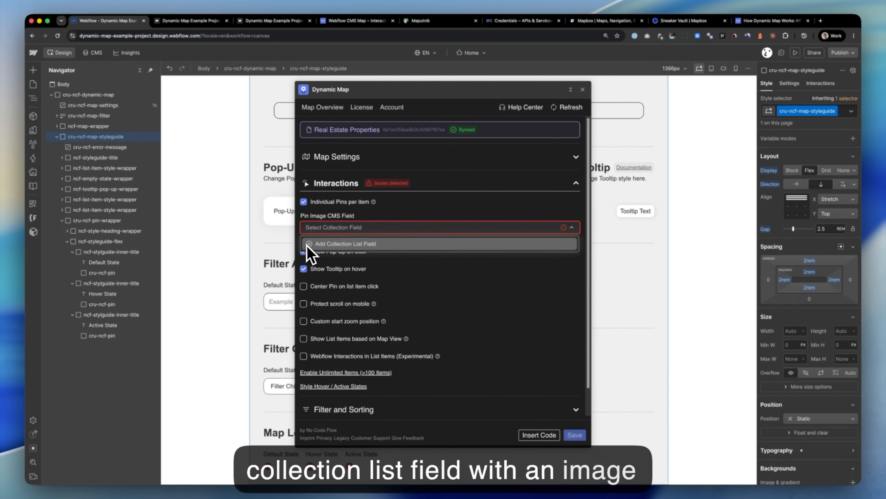
{"action": "left_click", "coordinate": [319, 244]}
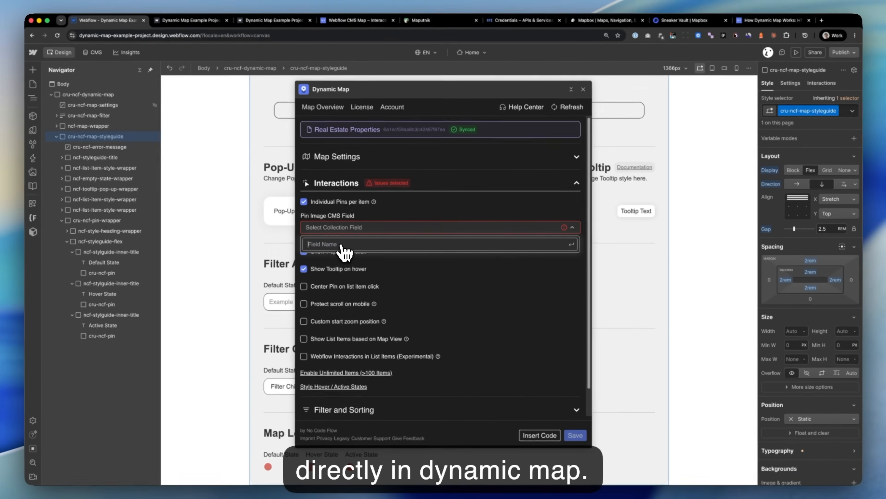
{"action": "type", "text": "Custom Pin"}
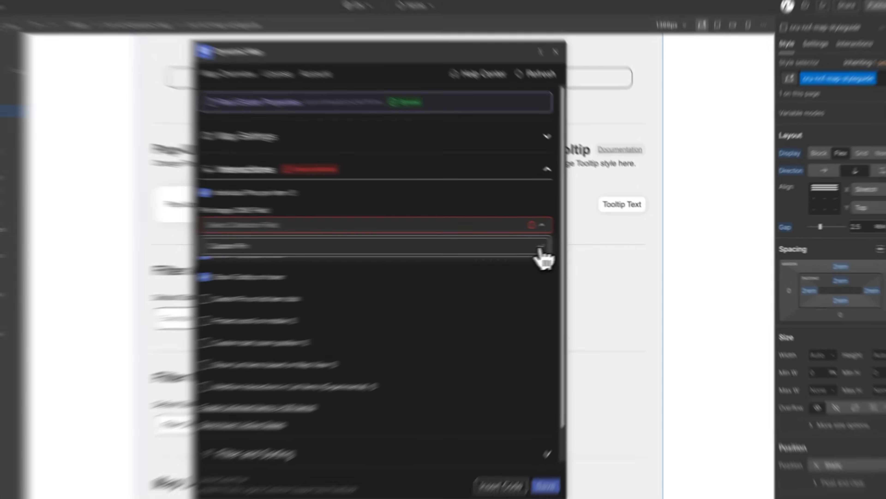
{"action": "left_click", "coordinate": [570, 245]}
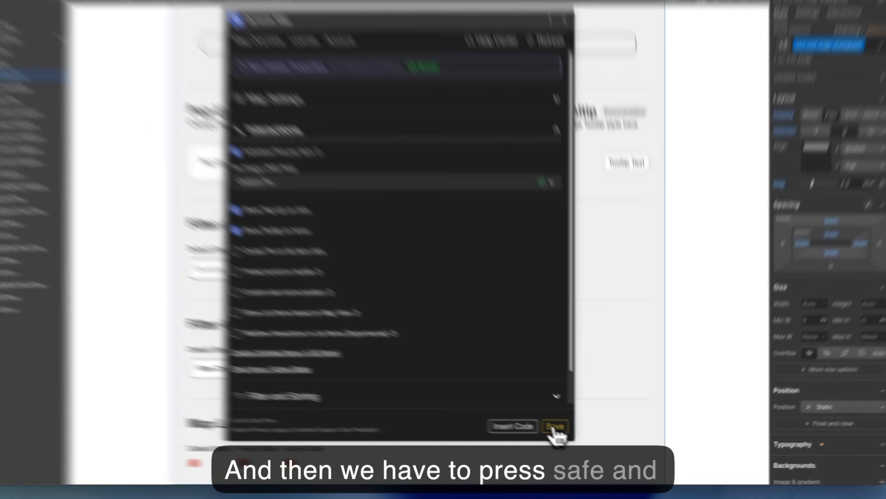
Step: Save the map settings and replace the code in the first list item's cru-ncf-list-item-embed with the code copied from Dynamic Map
{"action": "left_click", "coordinate": [574, 435]}
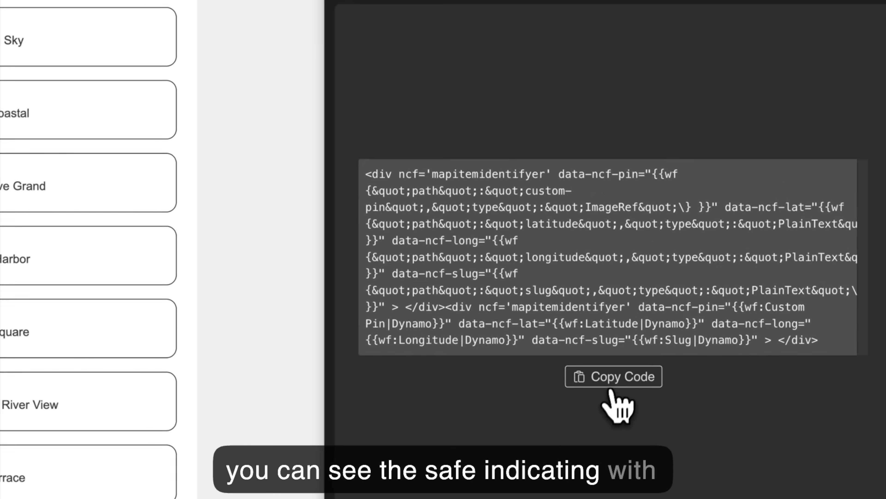
{"action": "left_click", "coordinate": [615, 375]}
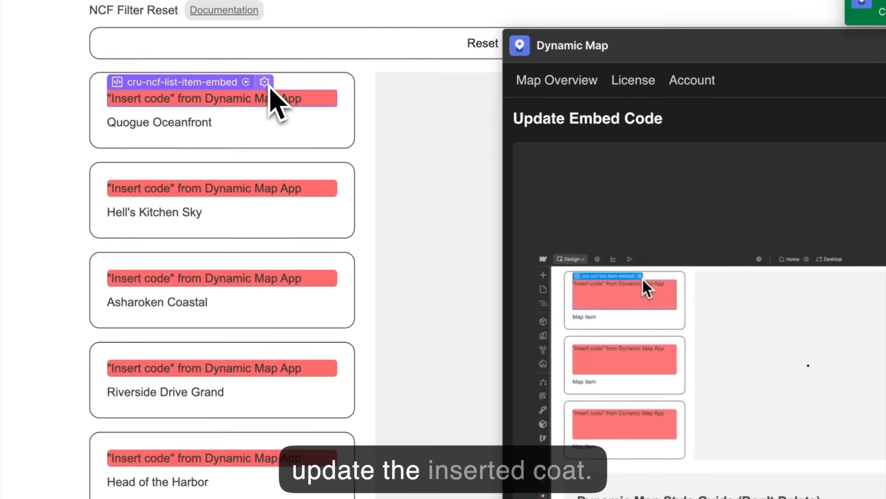
{"action": "double_click", "coordinate": [272, 103]}
{"action": "key", "text": "super+a"}
{"action": "key", "text": "super+v"}
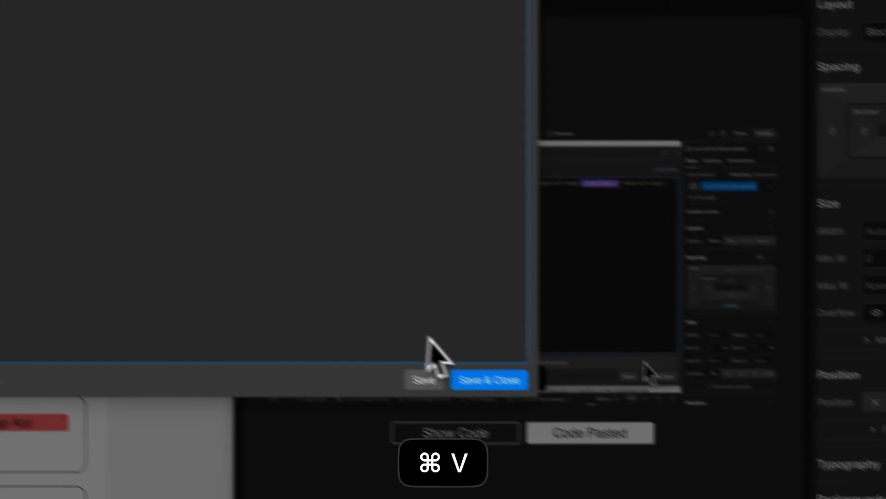
{"action": "left_click", "coordinate": [750, 498]}
{"action": "left_click", "coordinate": [487, 400]}
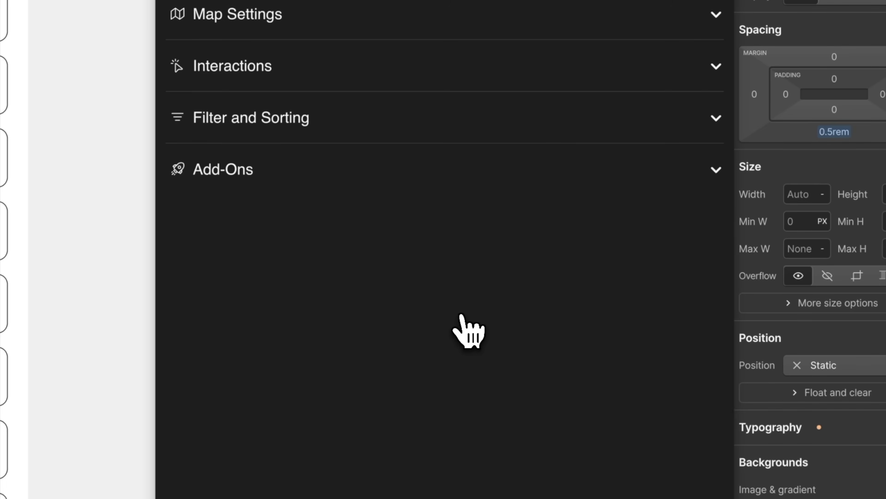
Step: Reload the project, upload pin.5.svg as the Custom Pin of the Quogue Oceanfront CMS item, and publish the item
{"action": "key", "text": "super+r"}
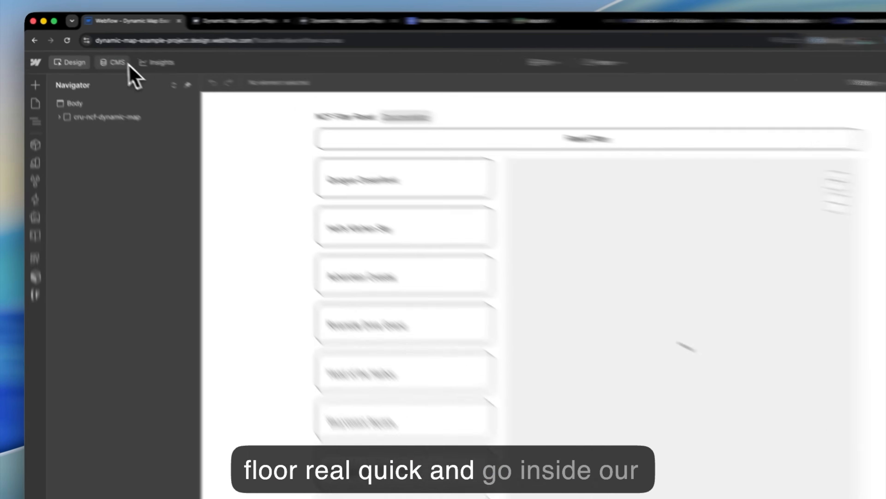
{"action": "left_click", "coordinate": [58, 37]}
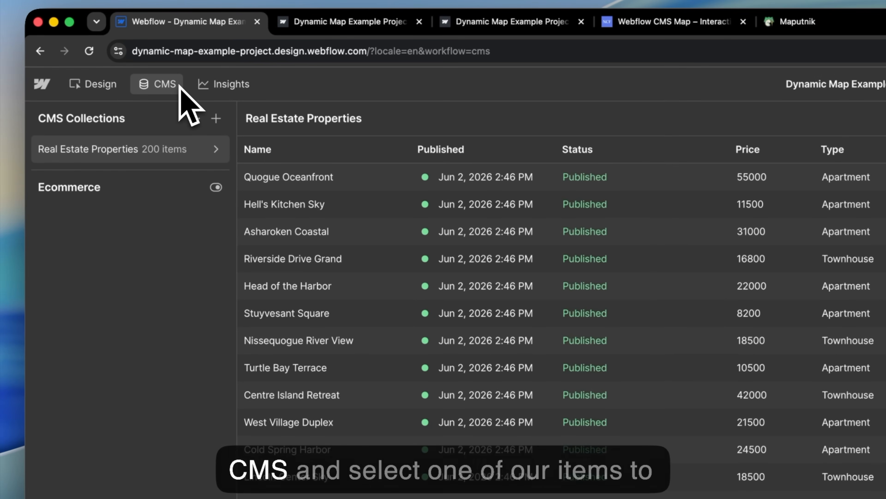
{"action": "left_click", "coordinate": [290, 182]}
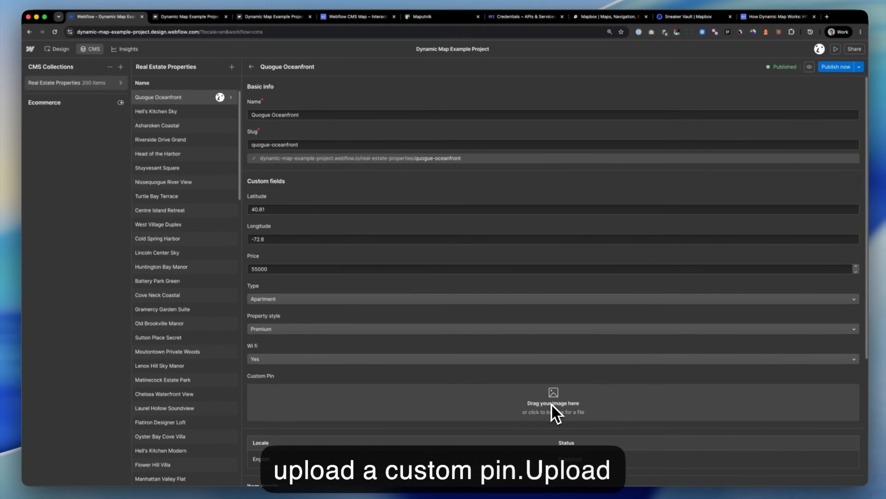
{"action": "left_click_drag", "start_coordinate": [885, 396], "coordinate": [647, 400]}
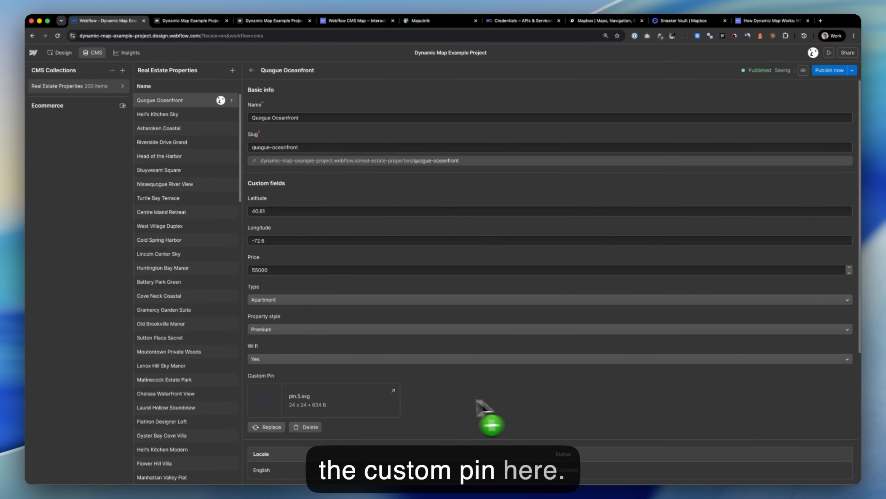
{"action": "left_click", "coordinate": [830, 71]}
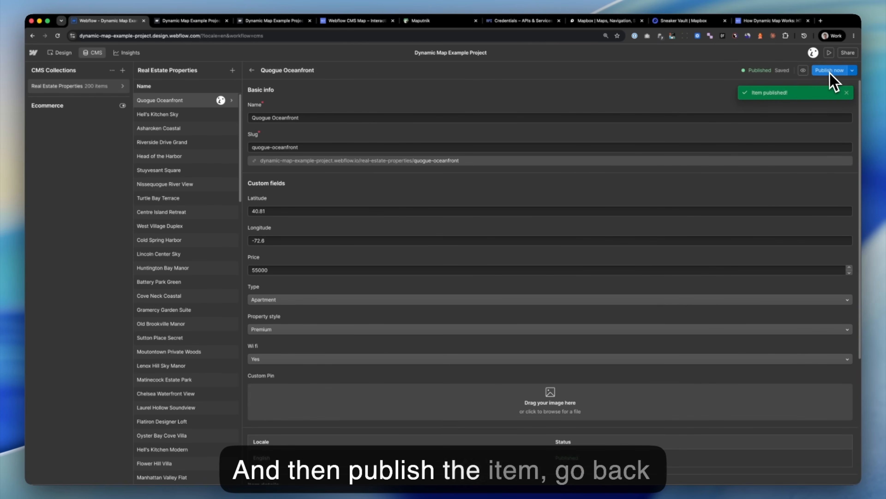
Step: Return to the page design and publish the site to the selected staging domain
{"action": "left_click", "coordinate": [60, 56]}
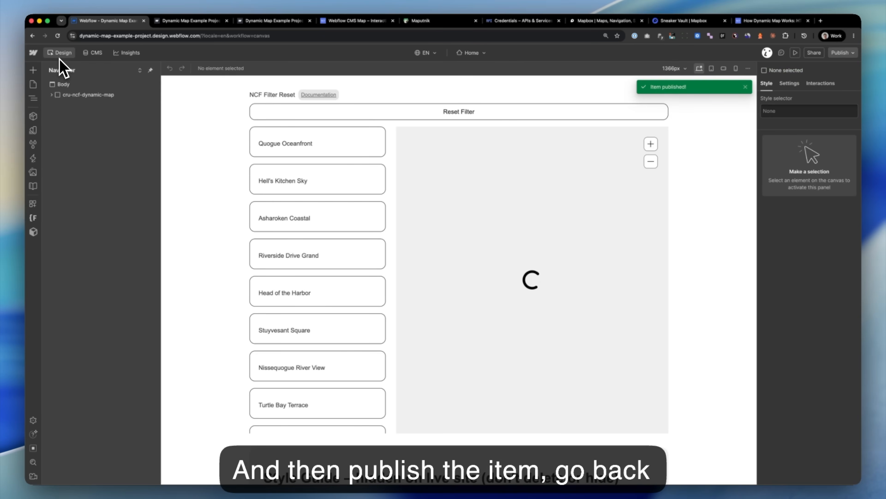
{"action": "left_click", "coordinate": [841, 53]}
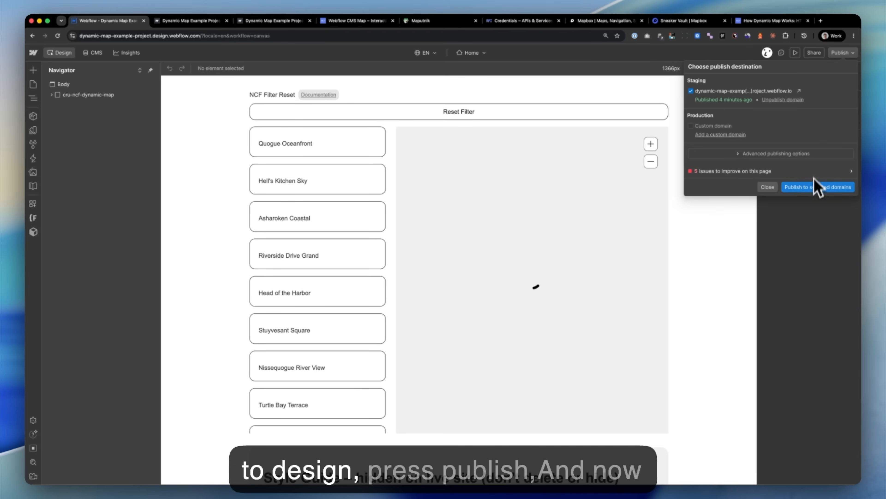
{"action": "left_click", "coordinate": [816, 188]}
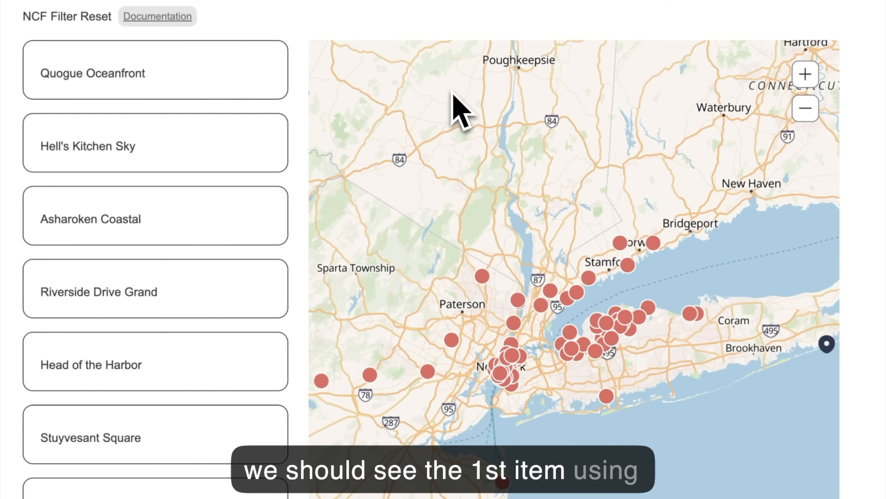
Step: Examine the Quogue Oceanfront pin on the live map and compare it with the surrounding property pins
{"action": "left_click", "coordinate": [249, 91]}
{"action": "left_click_drag", "start_coordinate": [706, 485], "coordinate": [536, 458]}
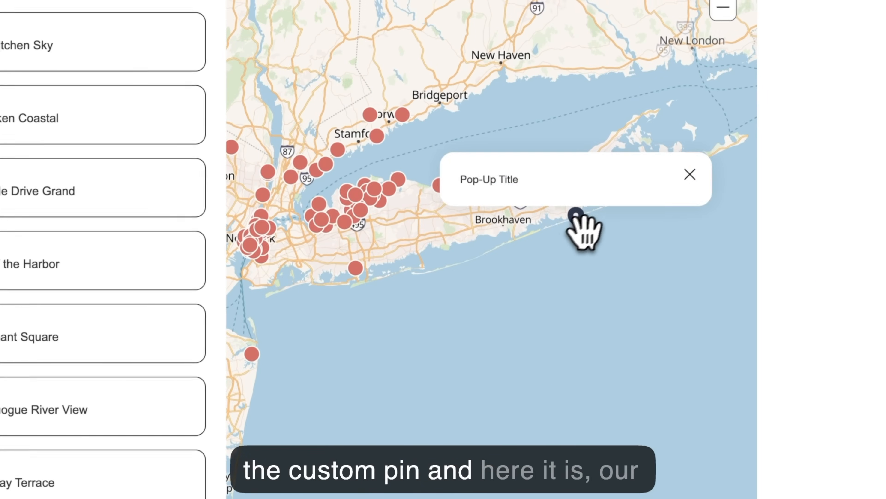
{"action": "left_click", "coordinate": [660, 318]}
{"action": "scroll", "coordinate": [661, 318], "scroll_direction": "up", "scroll_amount": 5}
{"action": "scroll", "coordinate": [572, 202], "scroll_direction": "up", "scroll_amount": 5}
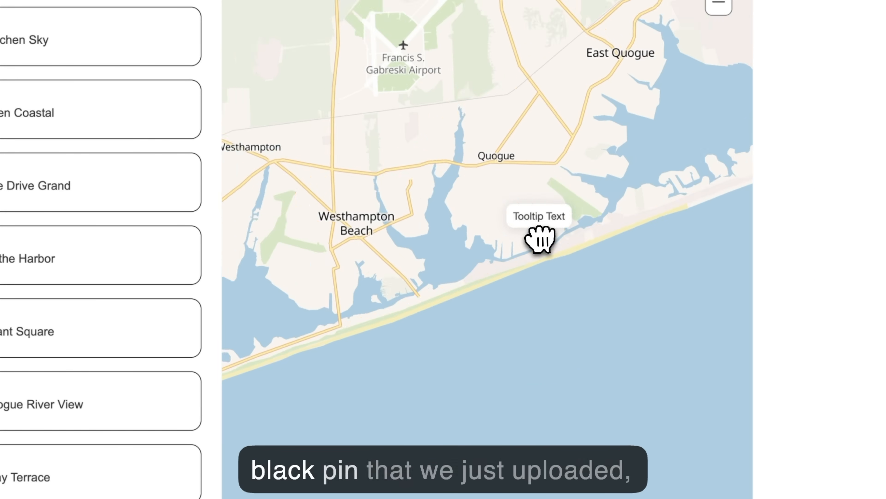
{"action": "scroll", "coordinate": [543, 254], "scroll_direction": "down", "scroll_amount": 3}
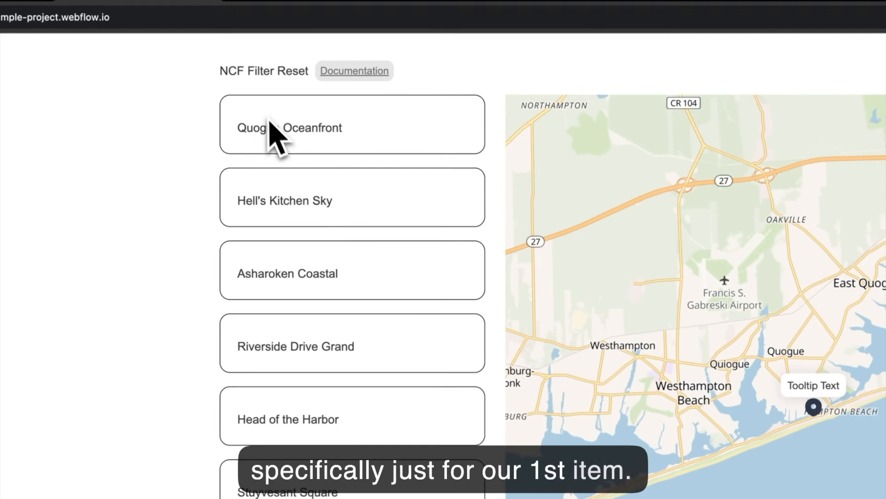
{"action": "scroll", "coordinate": [594, 319], "scroll_direction": "down", "scroll_amount": 6}
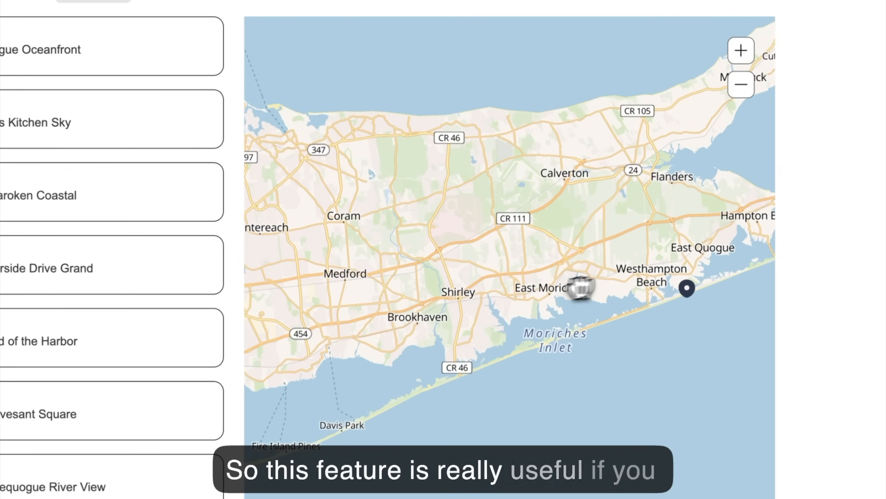
{"action": "scroll", "coordinate": [581, 287], "scroll_direction": "down", "scroll_amount": 3}
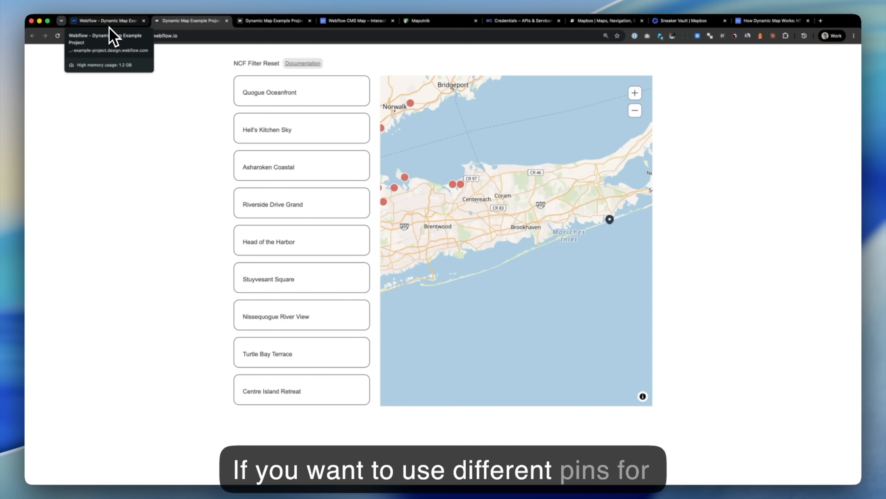
{"action": "left_click_drag", "start_coordinate": [495, 247], "coordinate": [538, 262]}
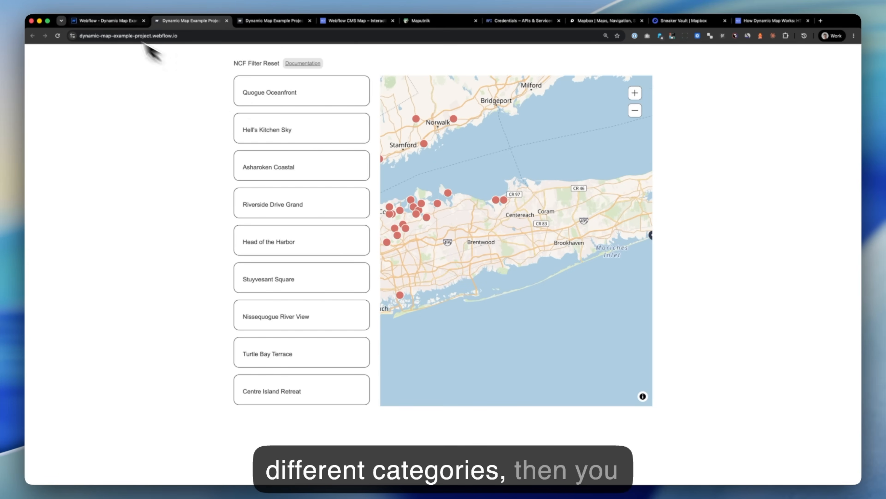
Step: Reopen the Quogue Oceanfront CMS item in Webflow, delete its Custom Pin image and publish the item
{"action": "left_click", "coordinate": [112, 24]}
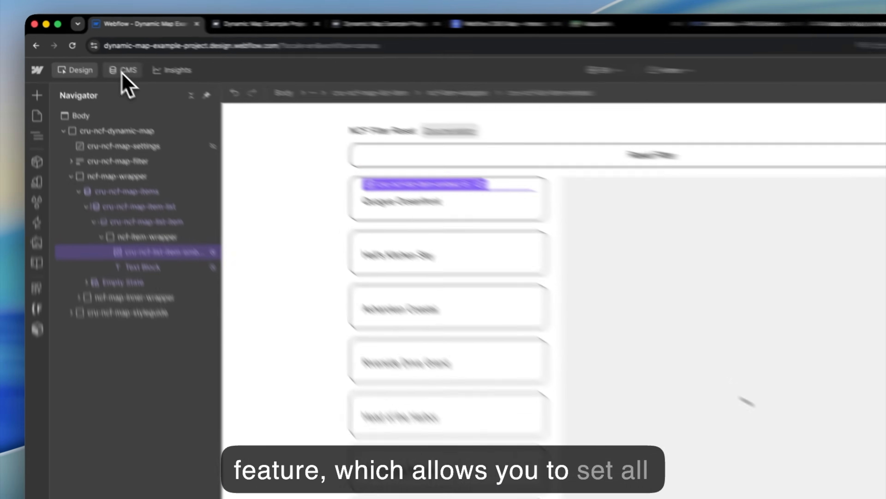
{"action": "left_click", "coordinate": [92, 52]}
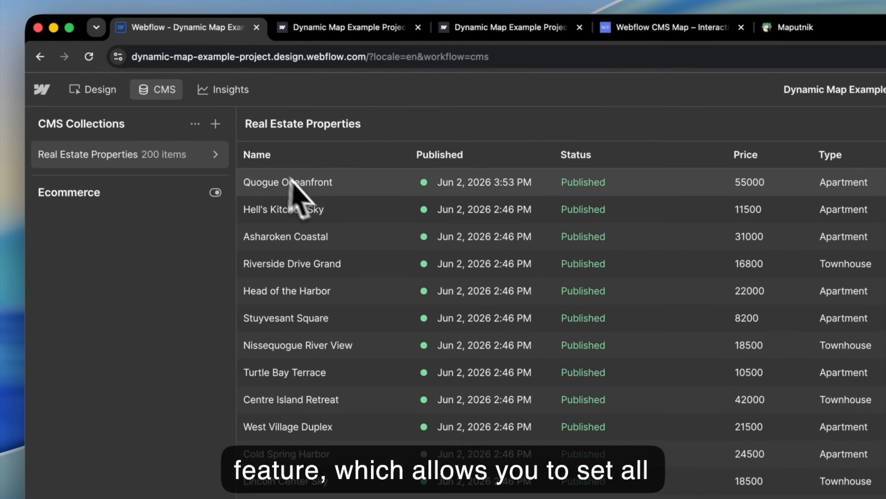
{"action": "left_click", "coordinate": [313, 192]}
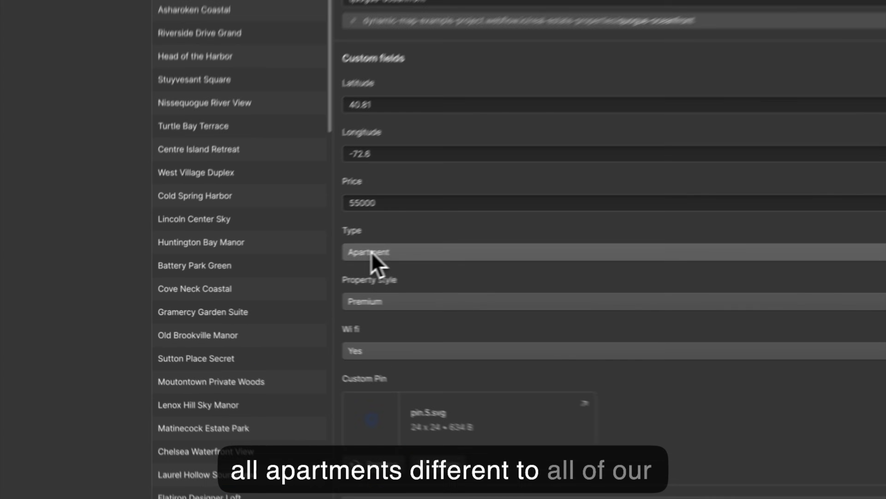
{"action": "left_click", "coordinate": [372, 254]}
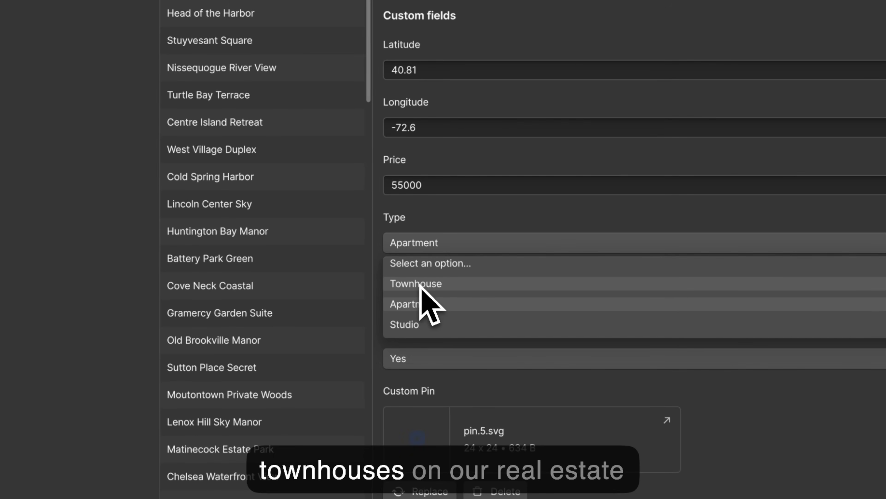
{"action": "left_click", "coordinate": [455, 219]}
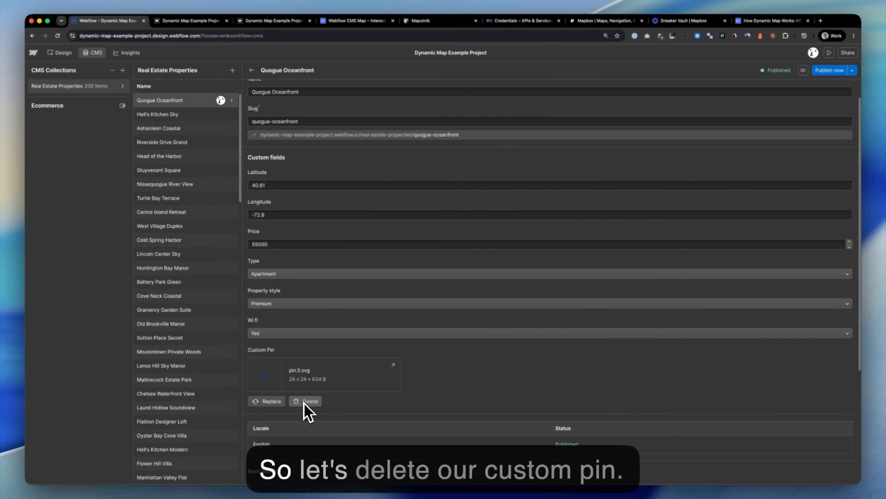
{"action": "left_click", "coordinate": [306, 401]}
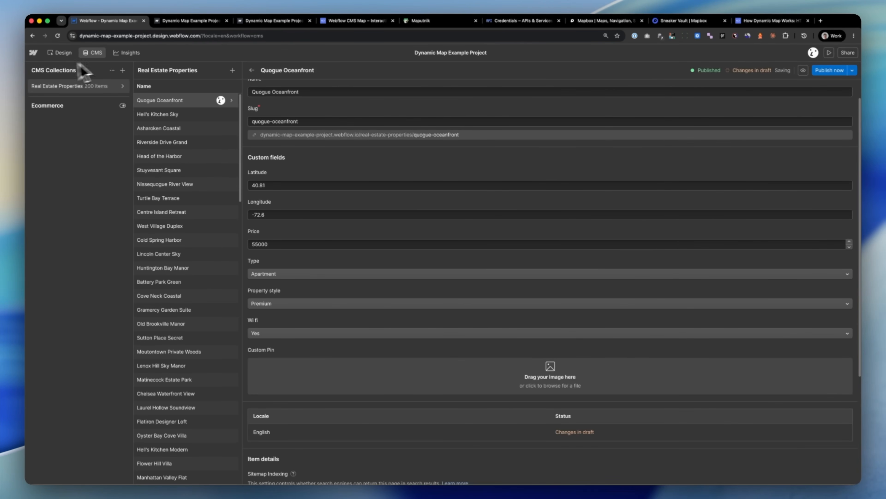
{"action": "left_click", "coordinate": [830, 71]}
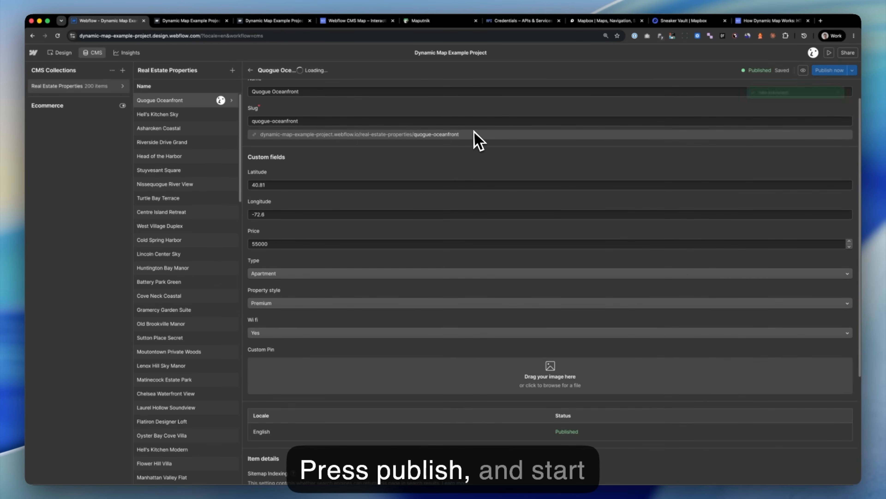
Step: Return to the page design and add a category filter on the Type field with filter chips in the Dynamic Map app
{"action": "left_click", "coordinate": [60, 53]}
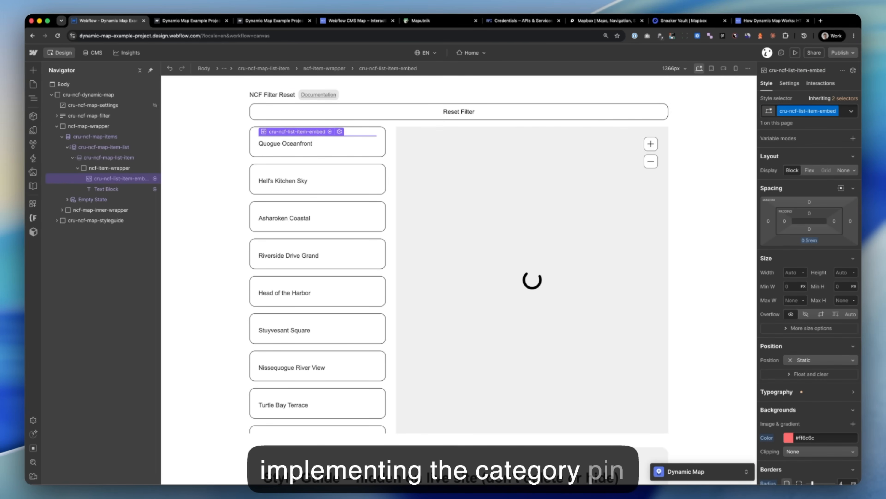
{"action": "left_click", "coordinate": [748, 475]}
{"action": "scroll", "coordinate": [479, 388], "scroll_direction": "down", "scroll_amount": 1}
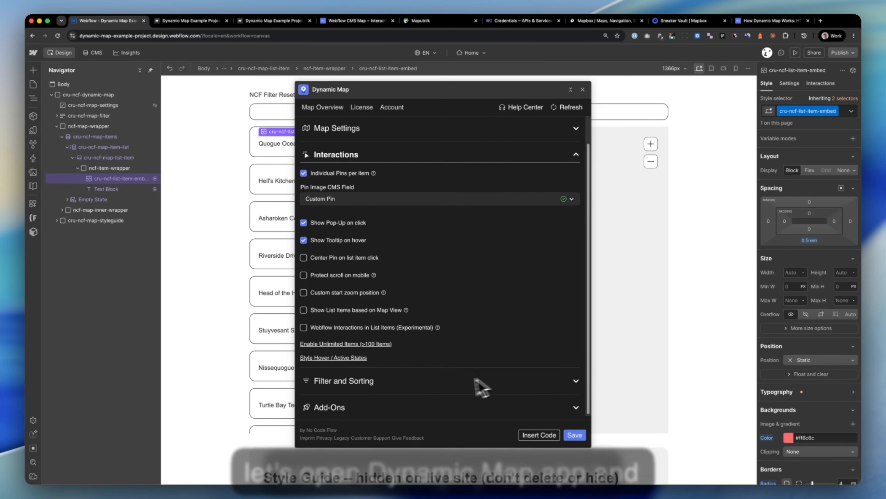
{"action": "left_click", "coordinate": [475, 383]}
{"action": "left_click", "coordinate": [441, 219]}
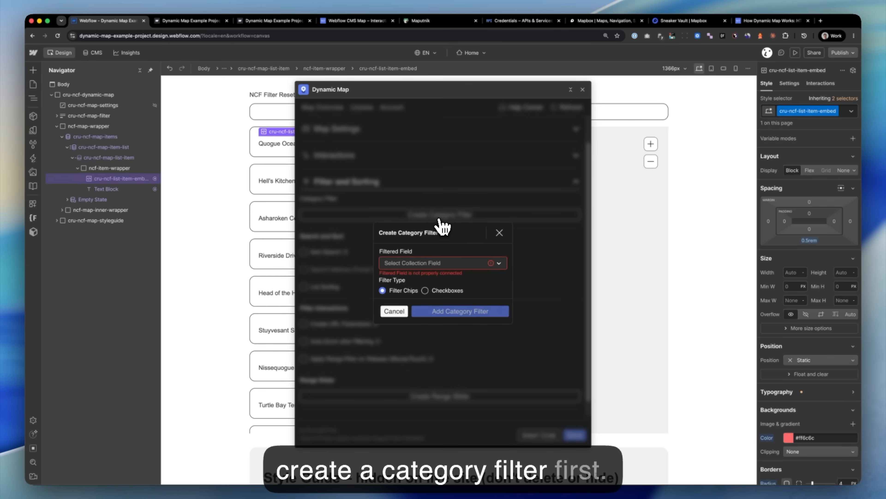
{"action": "left_click", "coordinate": [426, 262]}
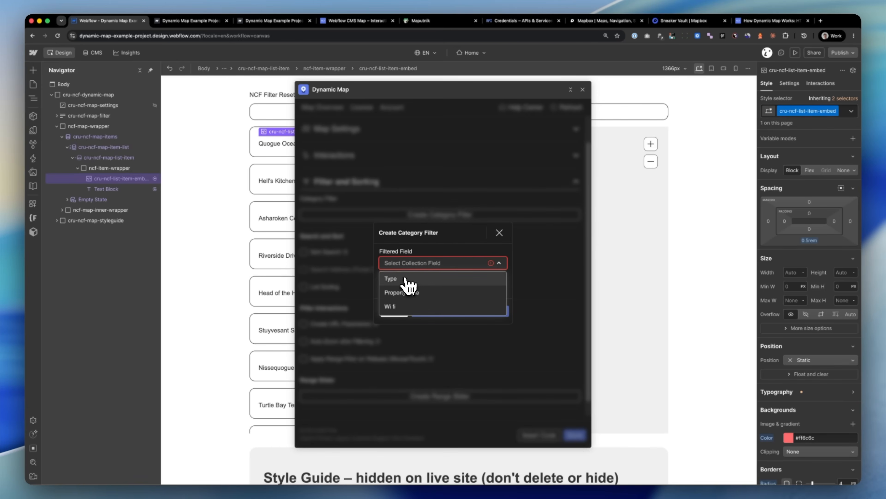
{"action": "left_click", "coordinate": [391, 278]}
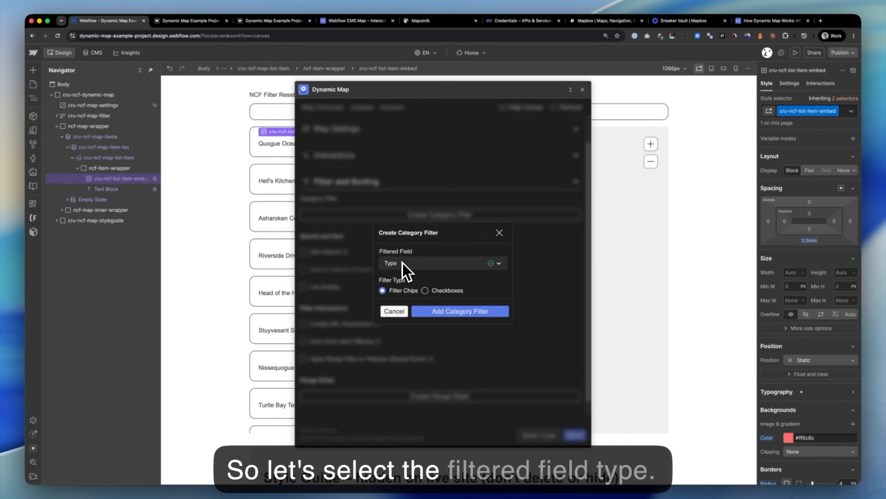
{"action": "left_click", "coordinate": [440, 312]}
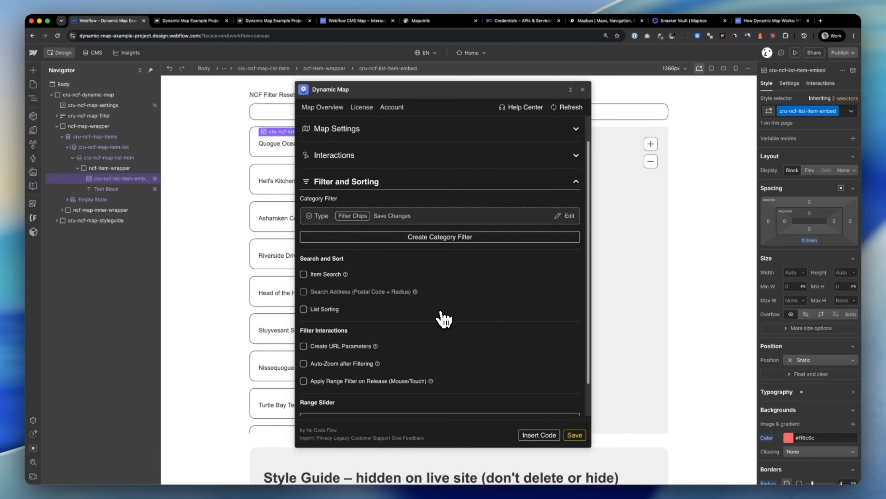
Step: Save the map settings, replace the list item embed's code with the updated embed code, and confirm that the code is pasted
{"action": "left_click", "coordinate": [575, 435]}
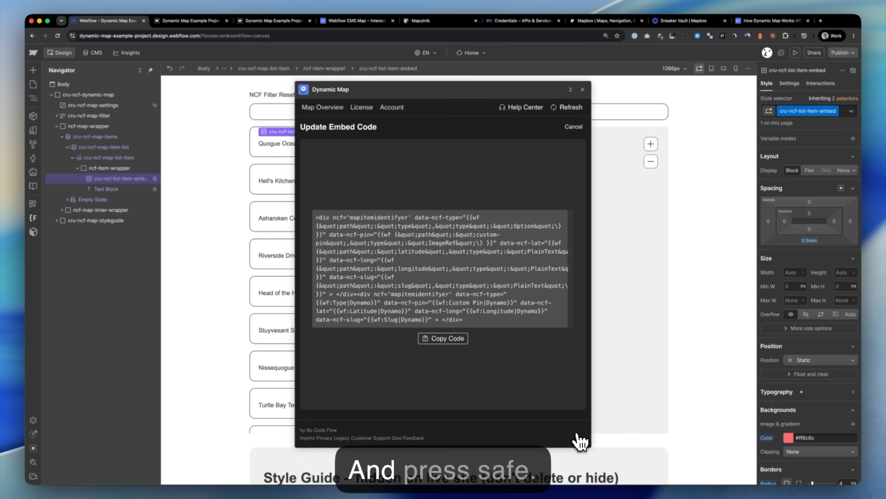
{"action": "left_click", "coordinate": [440, 339]}
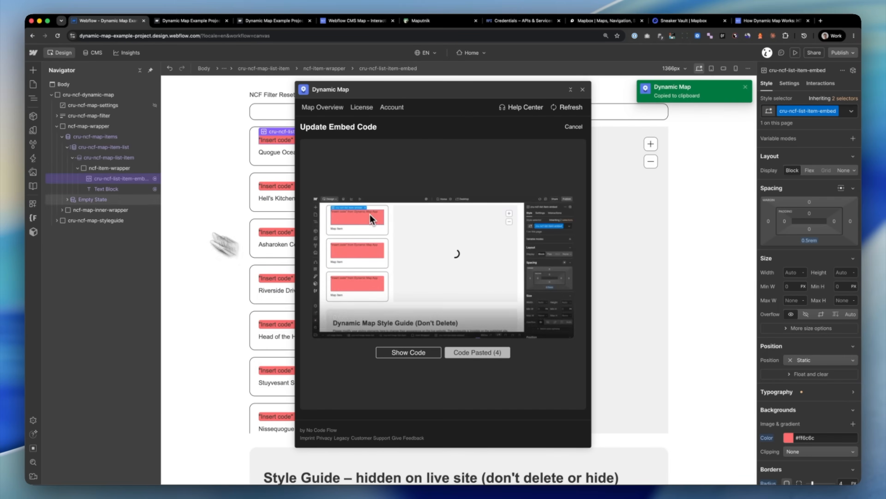
{"action": "left_click", "coordinate": [155, 179]}
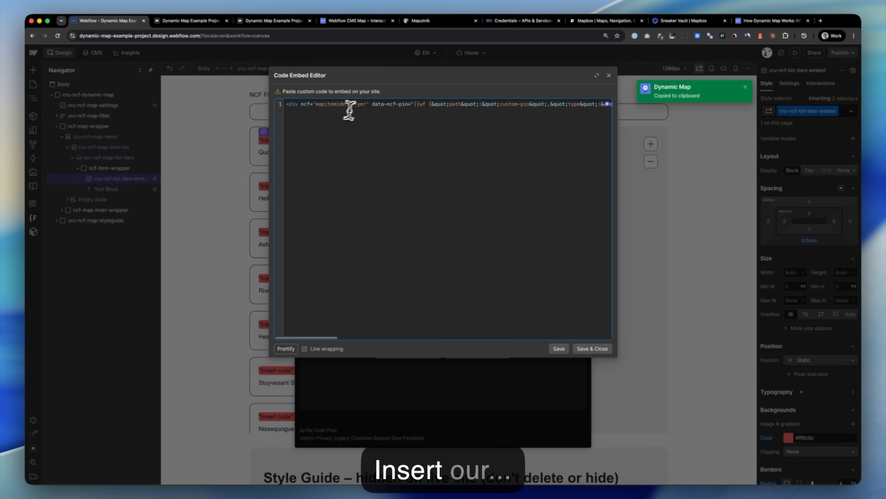
{"action": "key", "text": "super+a"}
{"action": "key", "text": "super+v"}
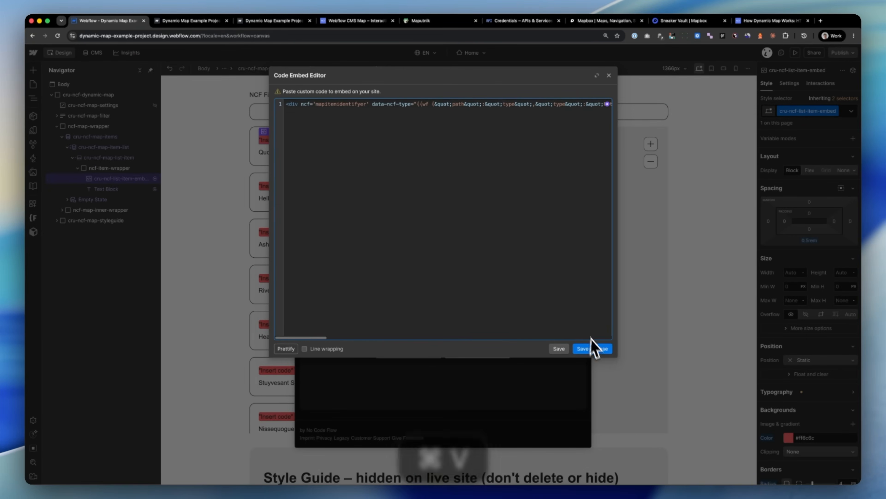
{"action": "left_click", "coordinate": [597, 349]}
{"action": "left_click", "coordinate": [503, 357]}
Step: Minimize the Dynamic Map app and delete the NCF Category Filter and NCF Filter Reset label rows with their documentation links
{"action": "left_click_drag", "start_coordinate": [531, 99], "coordinate": [582, 99]}
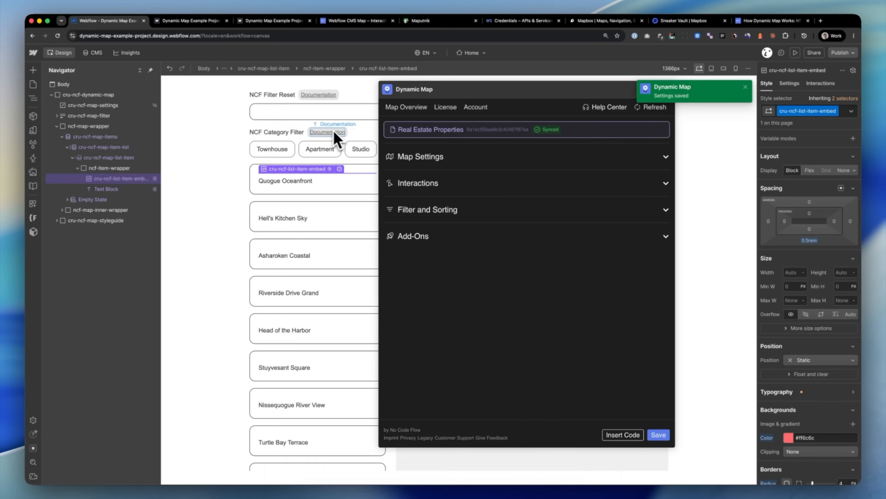
{"action": "left_click", "coordinate": [745, 87]}
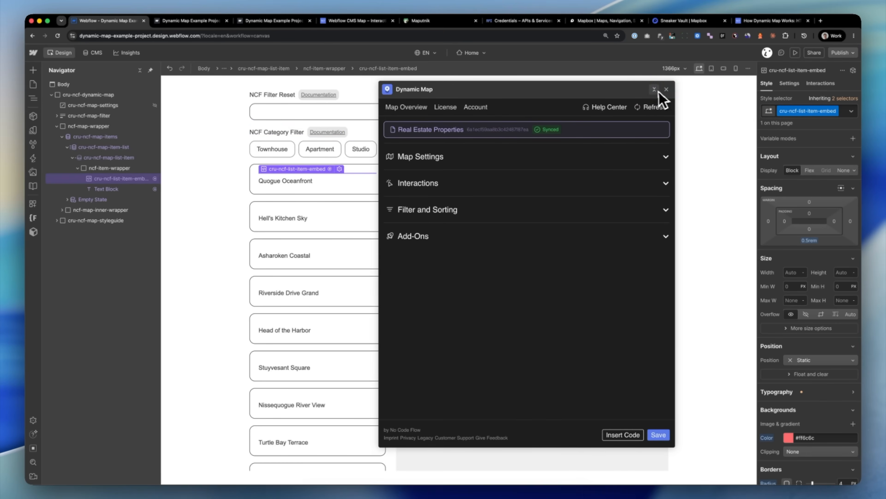
{"action": "left_click", "coordinate": [659, 90]}
{"action": "left_click", "coordinate": [361, 135]}
{"action": "key", "text": "BackSpace"}
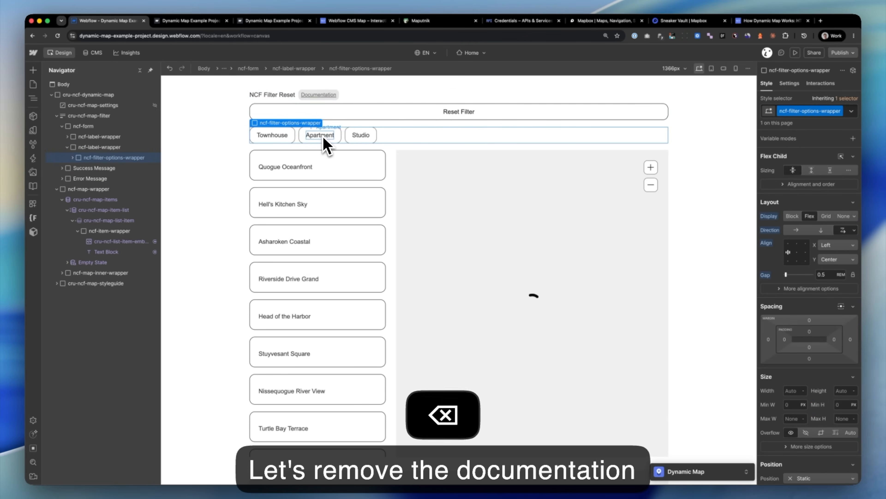
{"action": "left_click", "coordinate": [372, 94]}
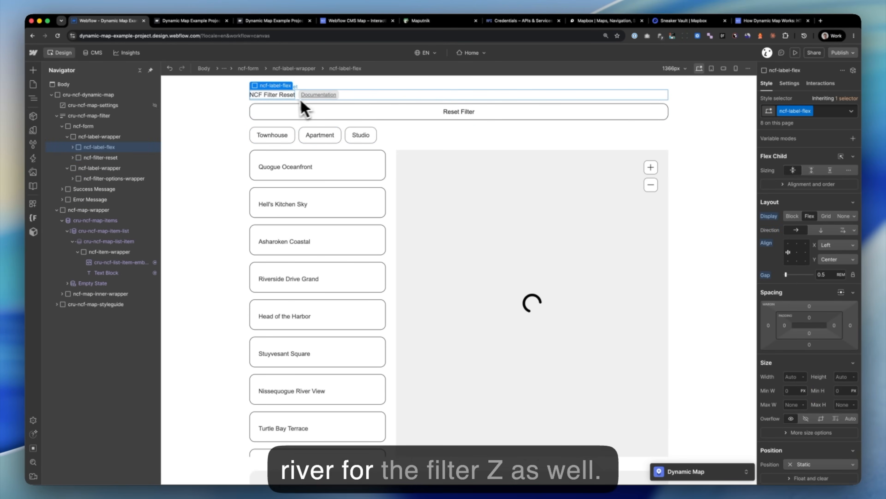
{"action": "key", "text": "BackSpace"}
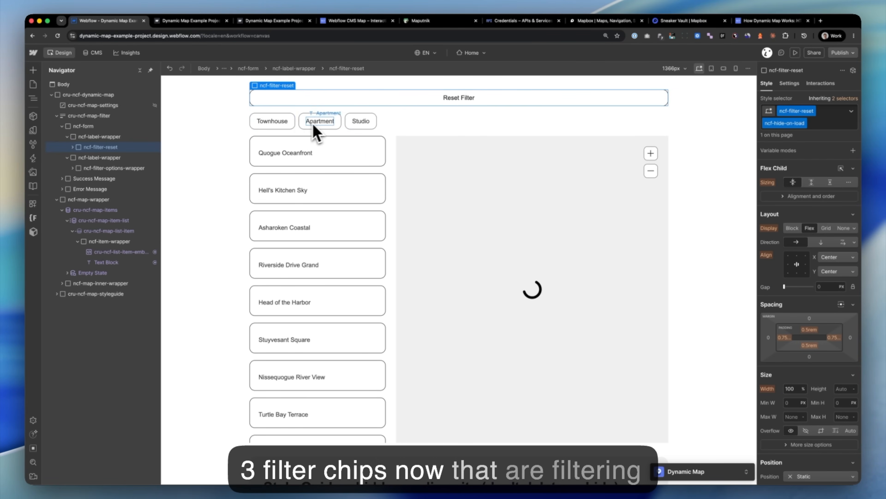
Step: Duplicate the default-state pin under Map Location Pin in the style guide
{"action": "scroll", "coordinate": [318, 126], "scroll_direction": "down", "scroll_amount": 1}
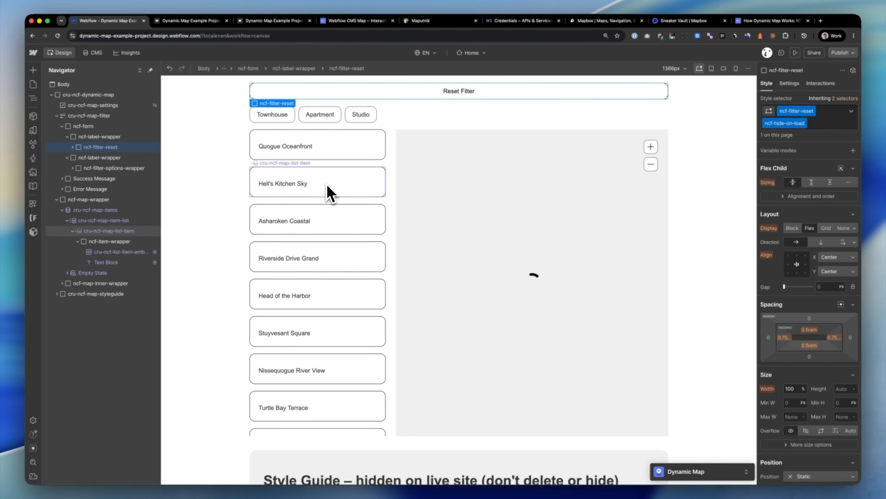
{"action": "scroll", "coordinate": [316, 158], "scroll_direction": "up", "scroll_amount": 1}
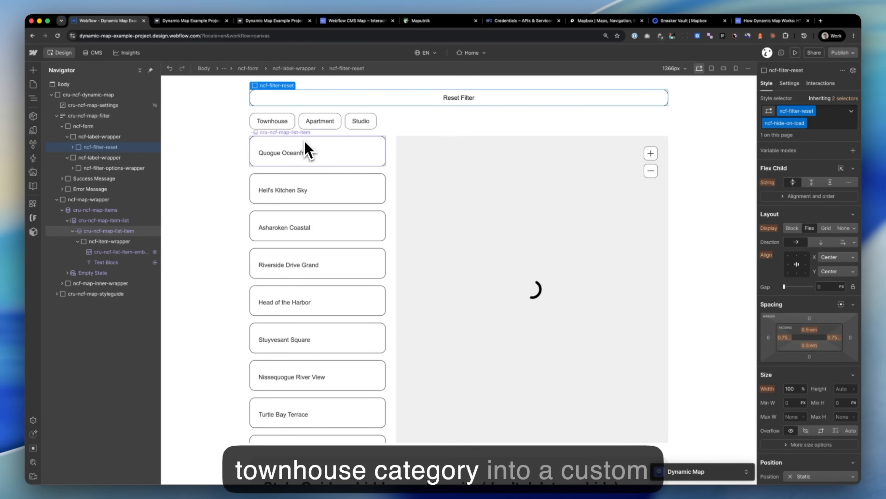
{"action": "scroll", "coordinate": [307, 150], "scroll_direction": "down", "scroll_amount": 10}
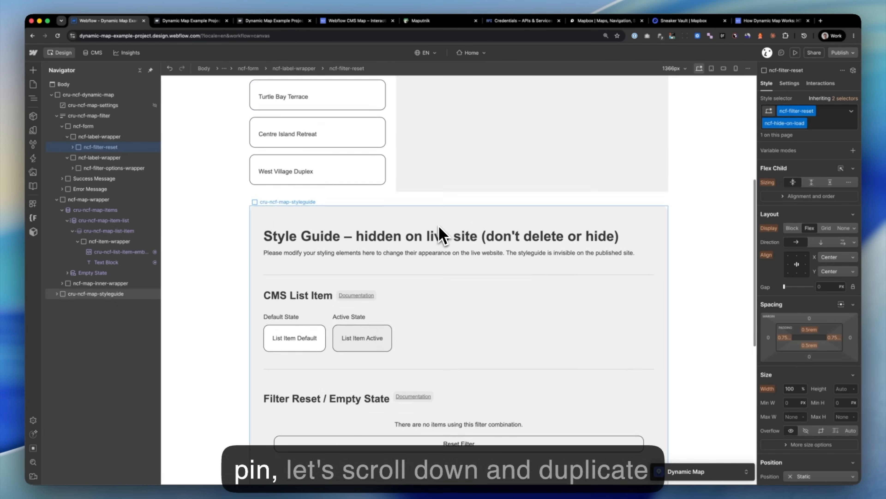
{"action": "scroll", "coordinate": [439, 228], "scroll_direction": "down", "scroll_amount": 6}
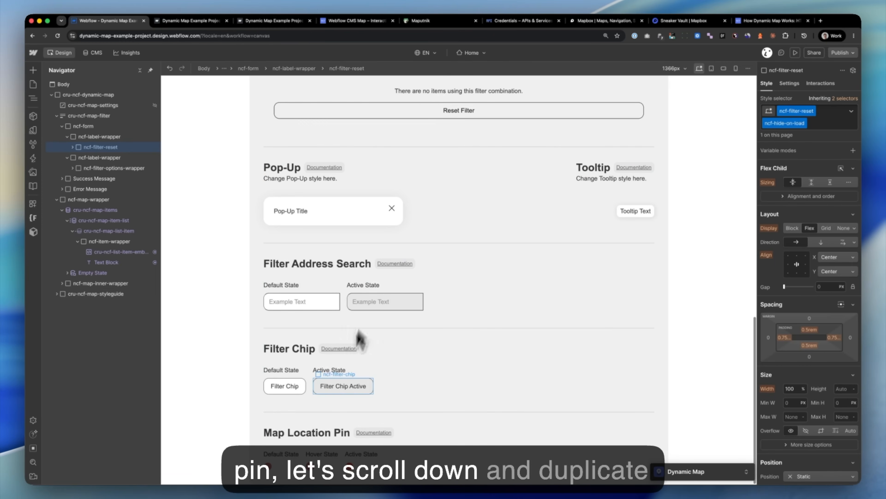
{"action": "left_click", "coordinate": [271, 479]}
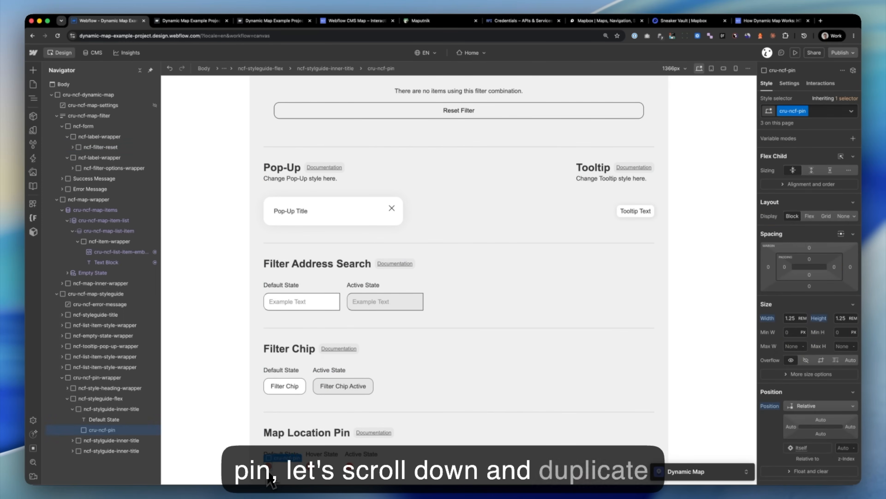
{"action": "key", "text": "super+d"}
Step: Add the combo class ncf-type-townhouse to the duplicated cru-ncf-pin element
{"action": "scroll", "coordinate": [304, 482], "scroll_direction": "down", "scroll_amount": 1}
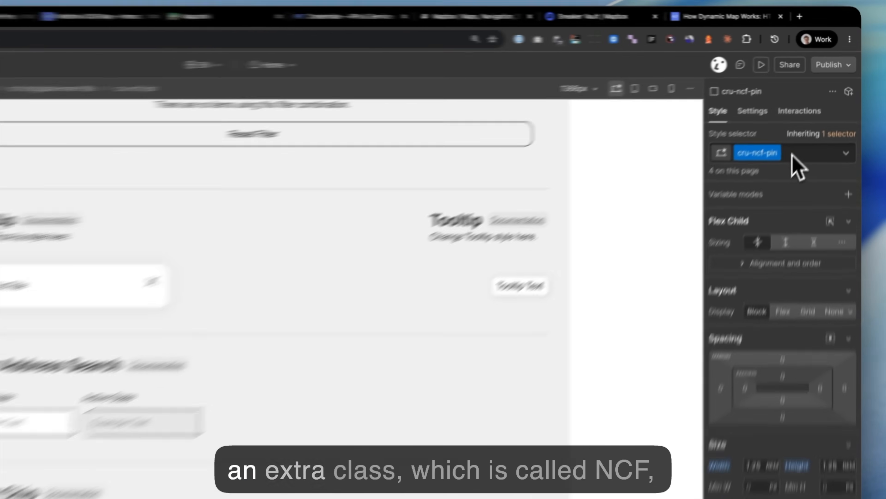
{"action": "left_click", "coordinate": [816, 112]}
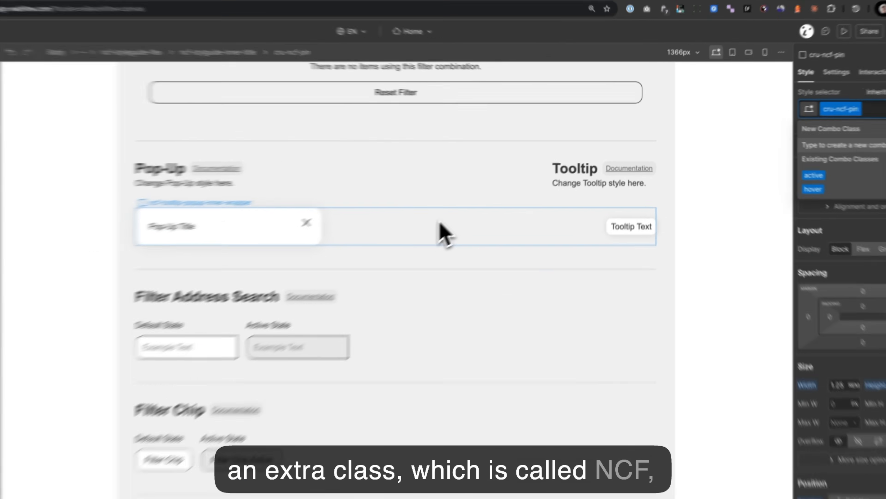
{"action": "type", "text": "ncf-"}
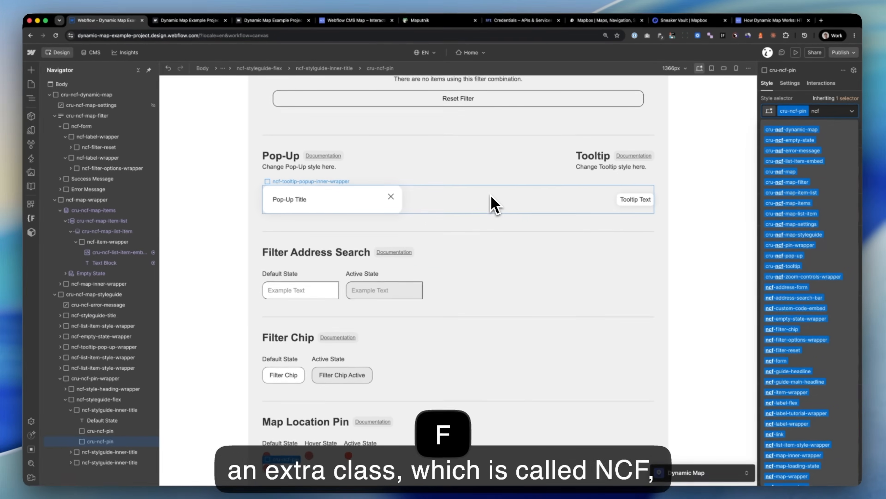
{"action": "type", "text": "type"}
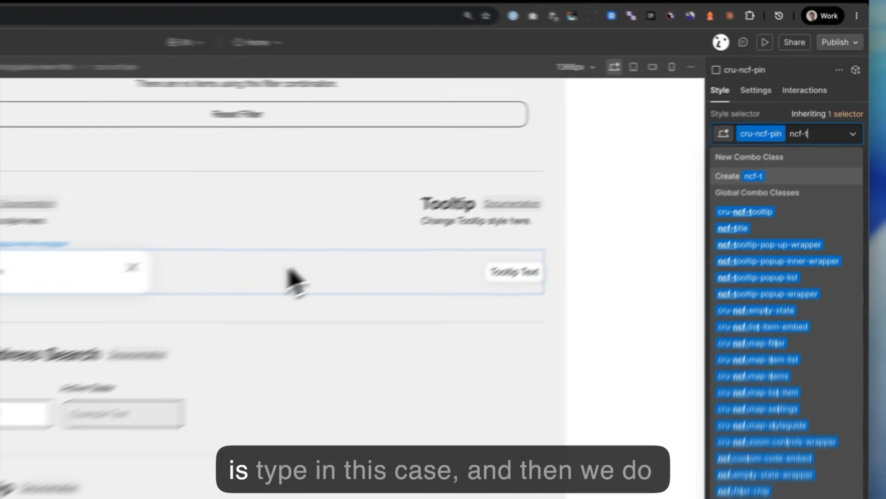
{"action": "type", "text": "-"}
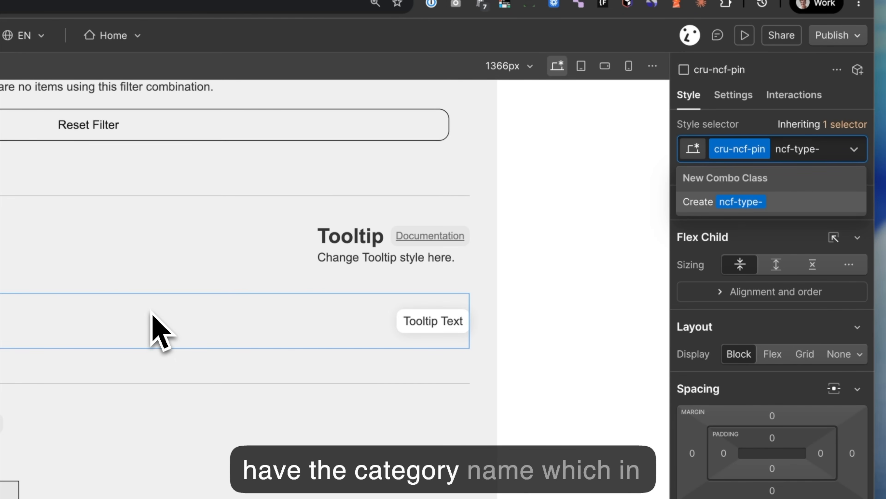
{"action": "type", "text": "townh"}
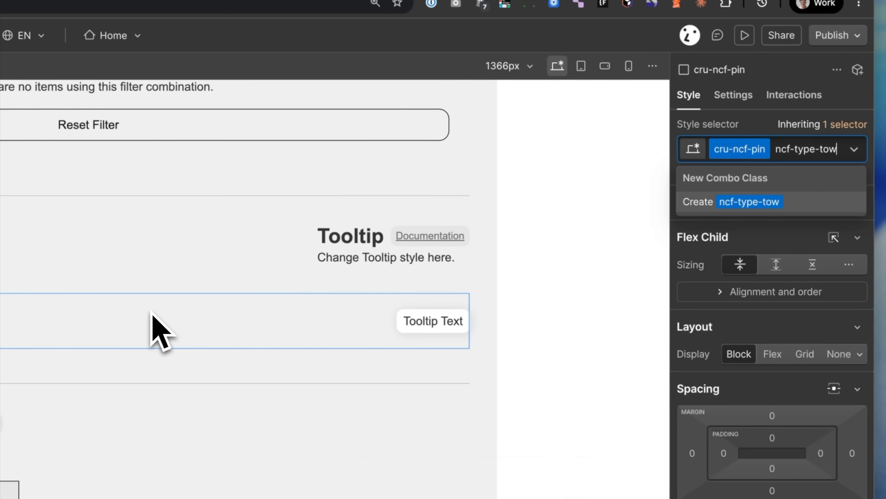
{"action": "type", "text": "ouse"}
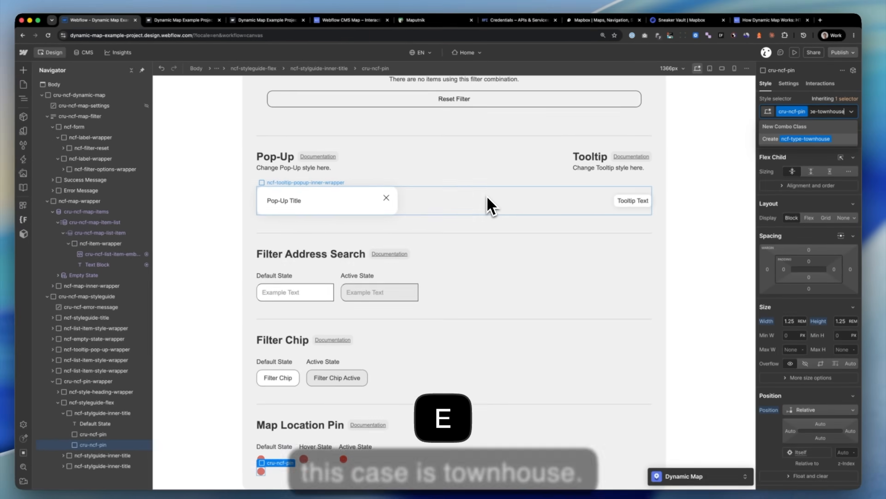
{"action": "key", "text": "Return"}
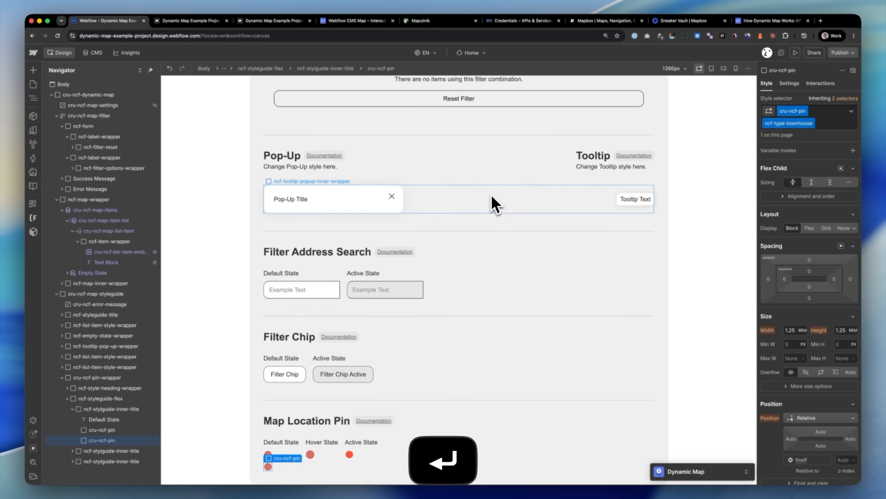
Step: Replace the townhouse pin's background image with Heart.svg
{"action": "scroll", "coordinate": [831, 393], "scroll_direction": "down", "scroll_amount": 4}
{"action": "scroll", "coordinate": [827, 384], "scroll_direction": "down", "scroll_amount": 2}
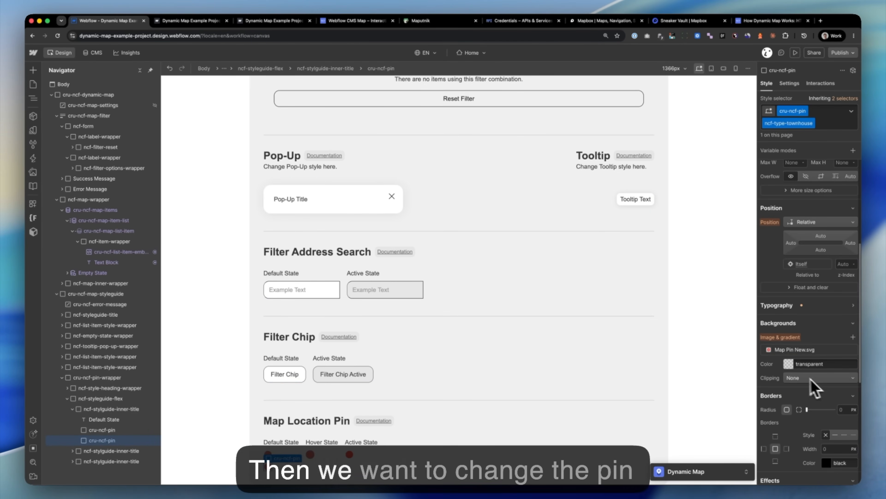
{"action": "left_click", "coordinate": [782, 350]}
{"action": "left_click", "coordinate": [821, 230]}
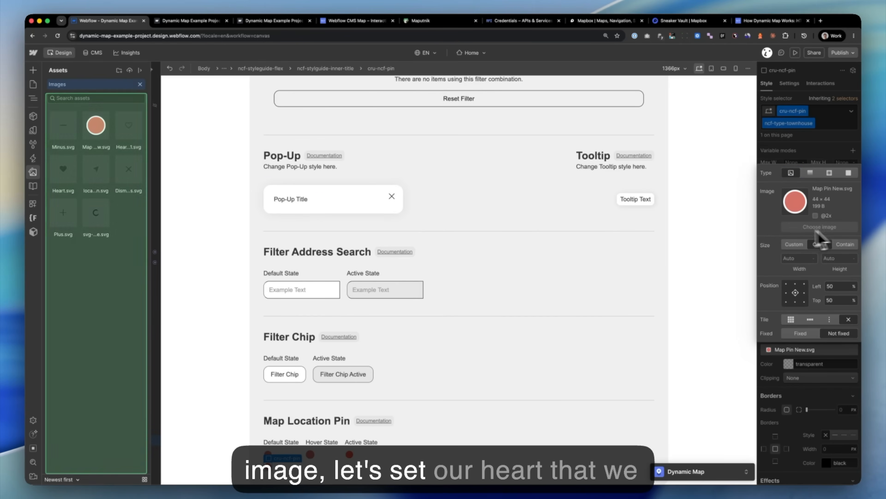
{"action": "left_click", "coordinate": [60, 170]}
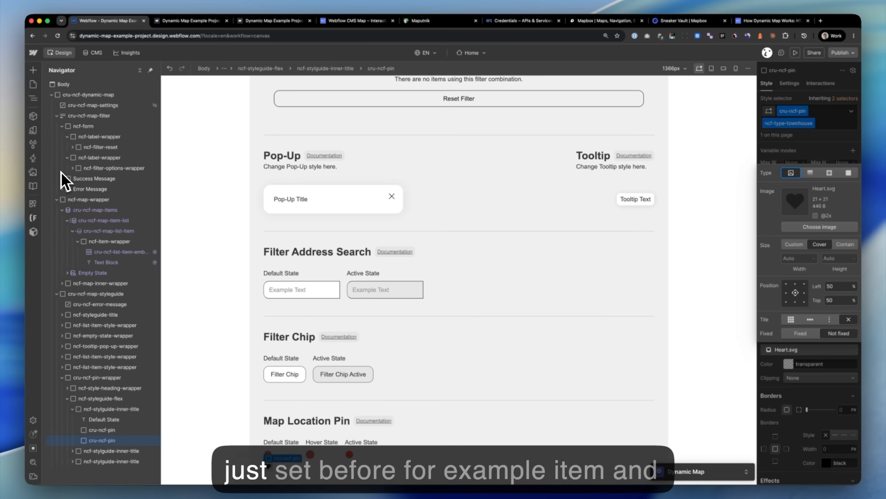
{"action": "left_click", "coordinate": [397, 362]}
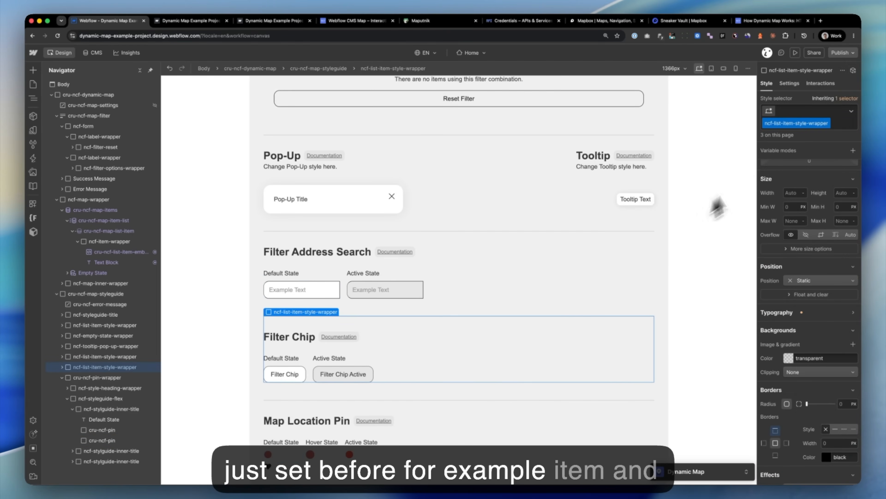
Step: Publish the site to the selected staging domain and switch to the live map page
{"action": "left_click", "coordinate": [841, 53]}
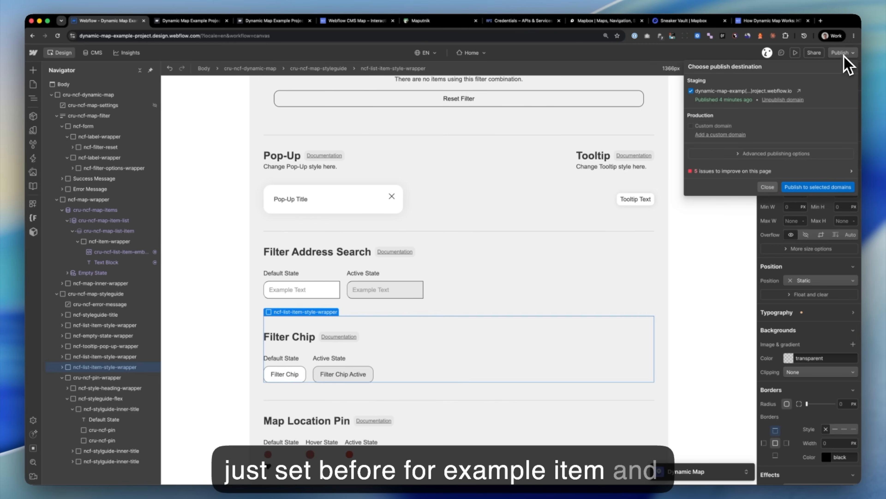
{"action": "left_click", "coordinate": [813, 187]}
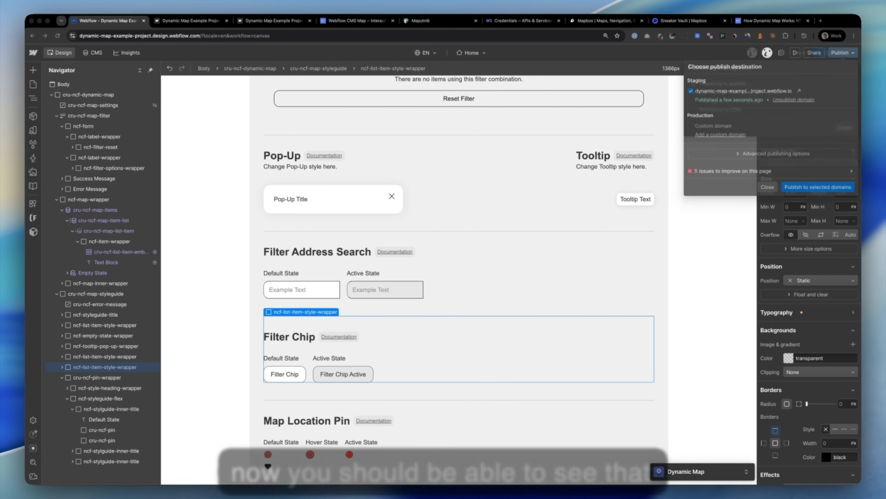
{"action": "left_click", "coordinate": [208, 21]}
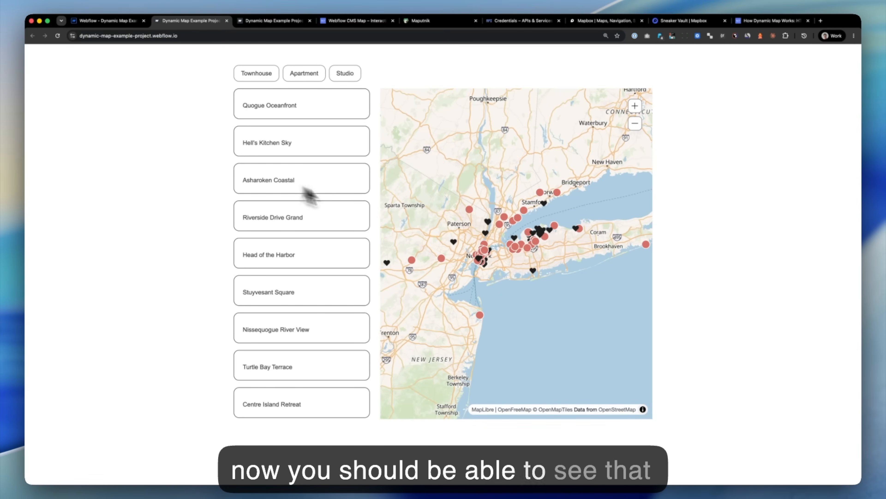
Step: Filter the live map by Townhouse and examine the category's pin icons around New York up close
{"action": "scroll", "coordinate": [489, 244], "scroll_direction": "up", "scroll_amount": 3}
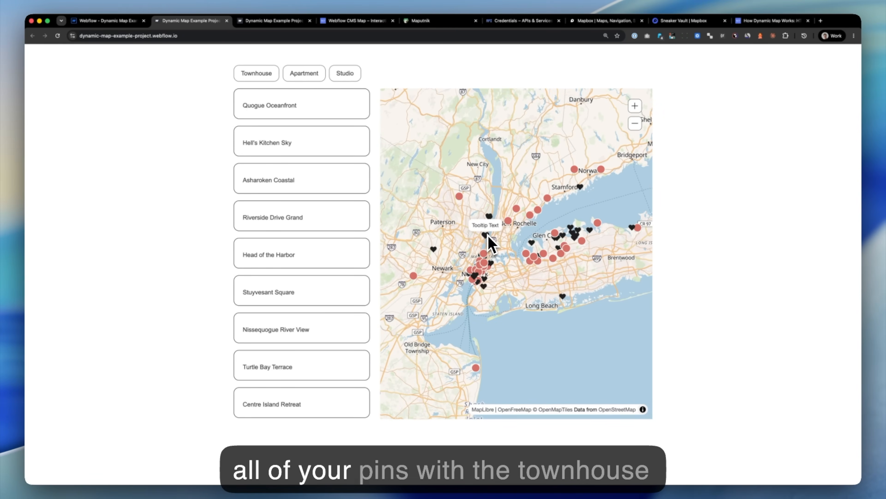
{"action": "left_click", "coordinate": [256, 73]}
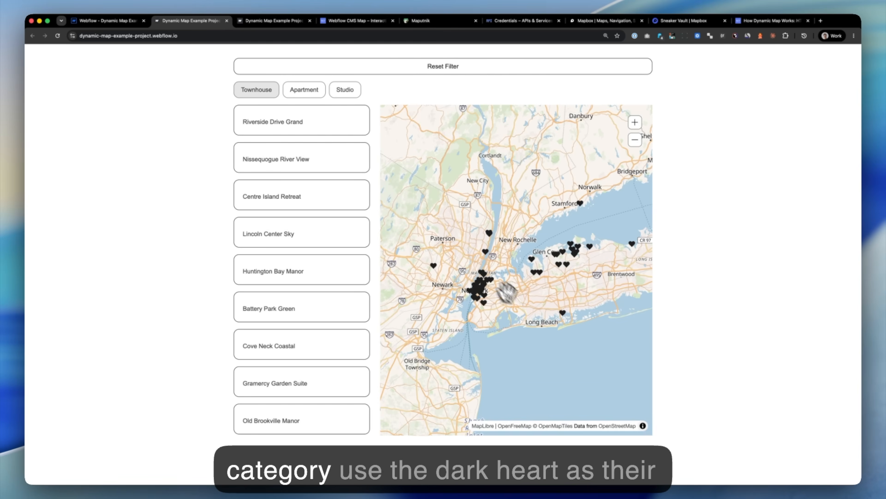
{"action": "scroll", "coordinate": [509, 276], "scroll_direction": "up", "scroll_amount": 5}
{"action": "scroll", "coordinate": [553, 243], "scroll_direction": "down", "scroll_amount": 1}
{"action": "scroll", "coordinate": [477, 297], "scroll_direction": "up", "scroll_amount": 5}
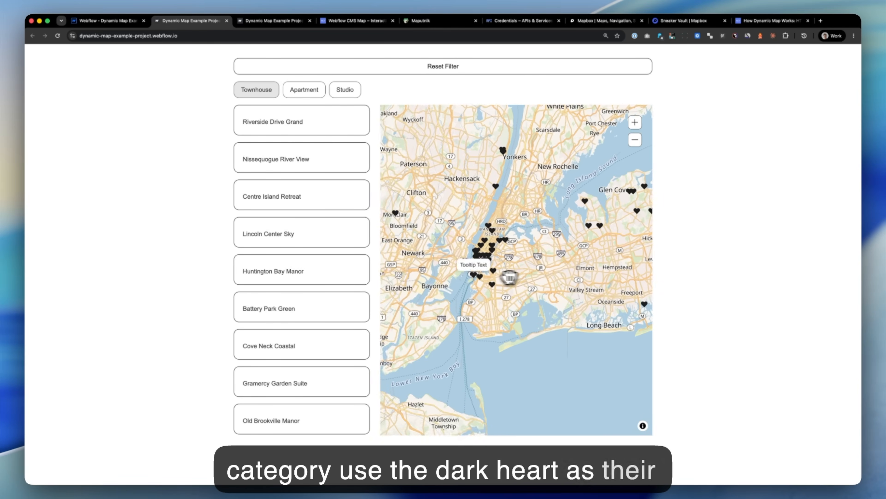
{"action": "scroll", "coordinate": [429, 147], "scroll_direction": "down", "scroll_amount": 2}
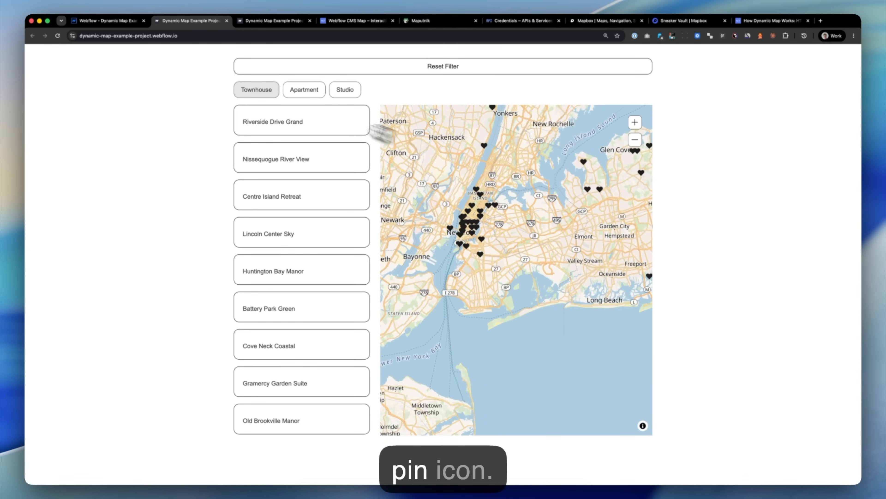
Step: Switch the live map's filter to Apartment to compare its pins, and clear the filter
{"action": "left_click", "coordinate": [265, 91]}
{"action": "left_click", "coordinate": [304, 84]}
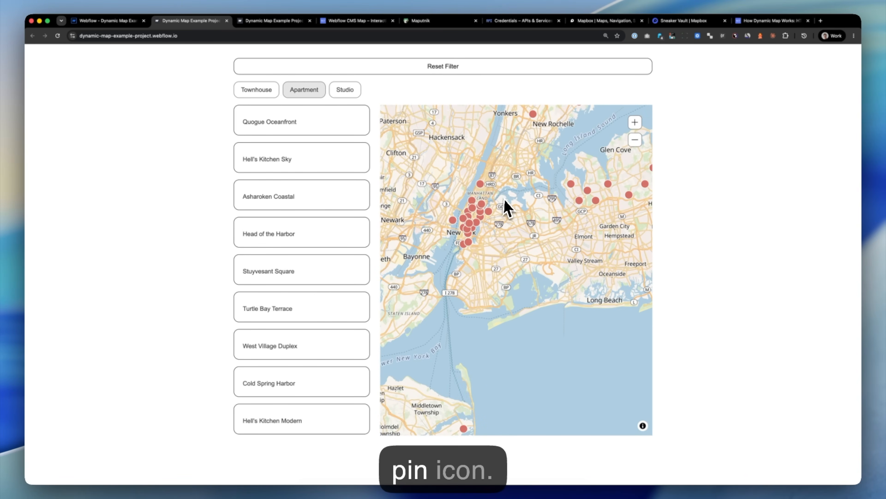
{"action": "left_click", "coordinate": [307, 90]}
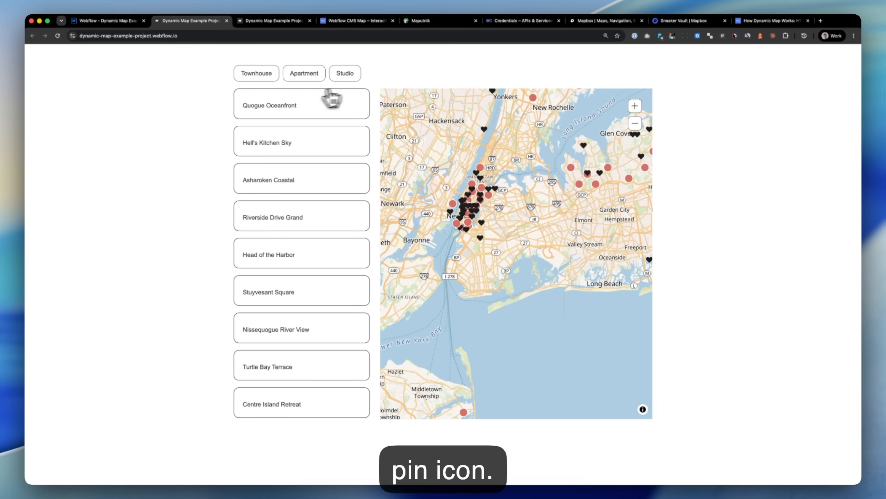
Step: Switch to the Webflow Designer, reload the project and return to the style guide's Map Location Pin section
{"action": "left_click", "coordinate": [115, 26]}
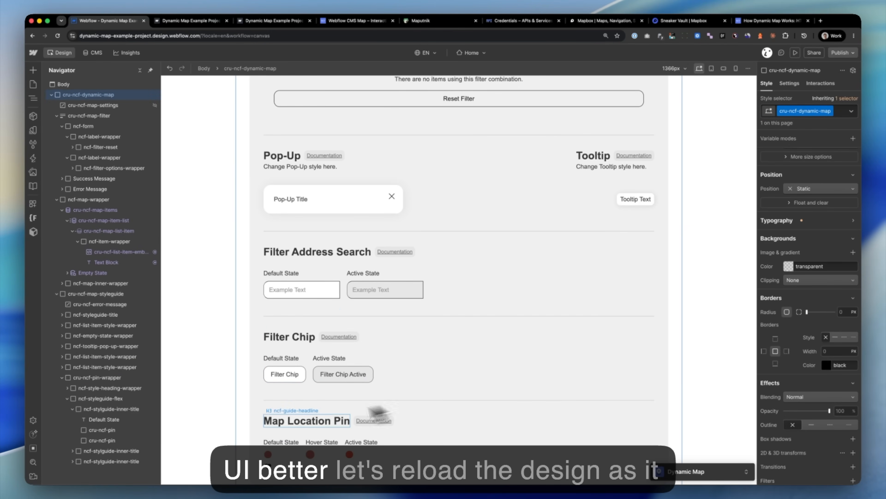
{"action": "left_click", "coordinate": [57, 36]}
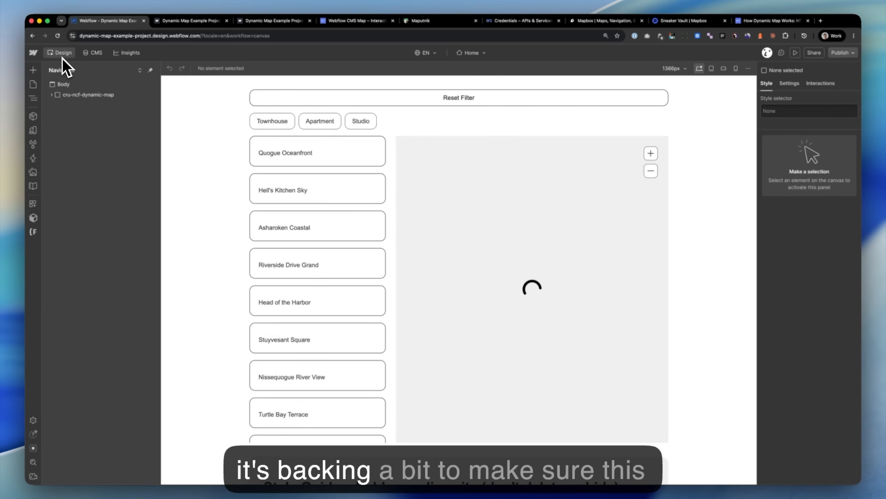
{"action": "scroll", "coordinate": [312, 316], "scroll_direction": "down", "scroll_amount": 15}
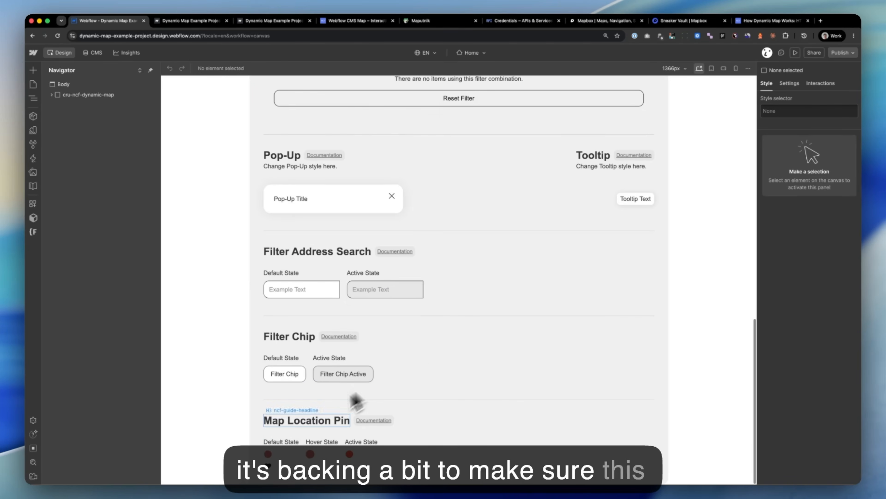
Step: Replace the background image of the ncf-type-townhouse pin under Default State with Yellow Pin.svg
{"action": "left_click", "coordinate": [269, 460]}
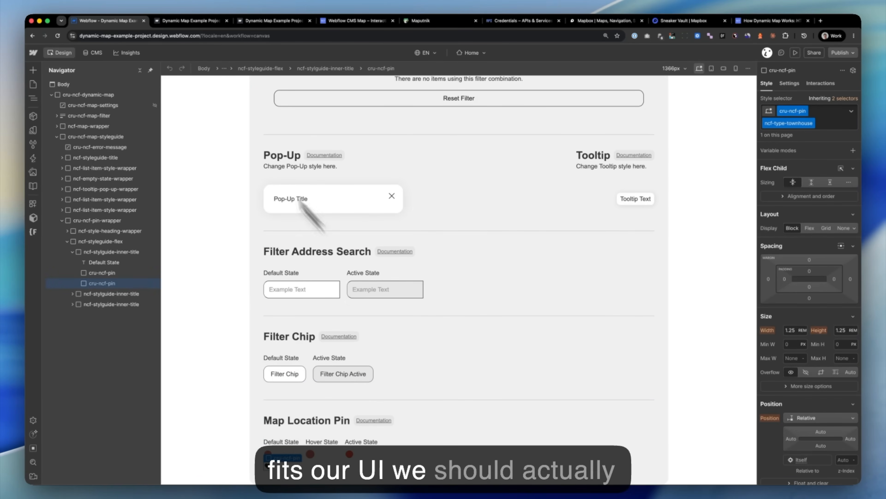
{"action": "scroll", "coordinate": [848, 374], "scroll_direction": "down", "scroll_amount": 5}
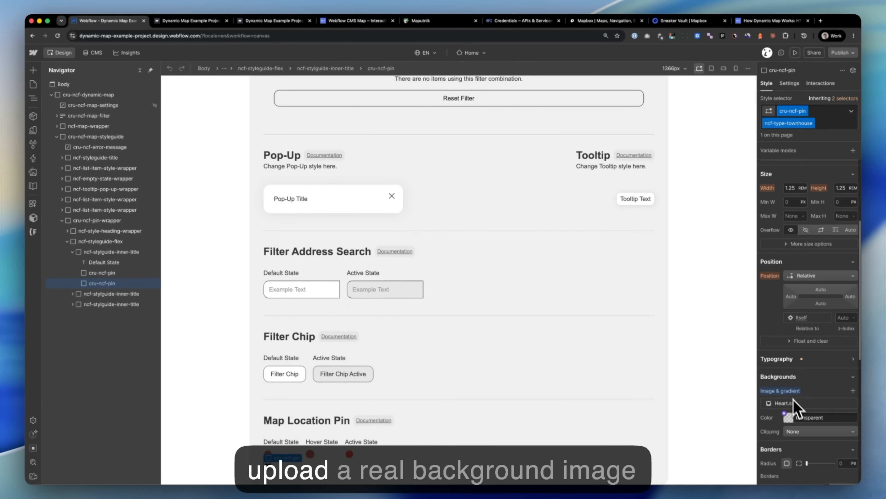
{"action": "left_click", "coordinate": [797, 408]}
{"action": "left_click", "coordinate": [819, 280]}
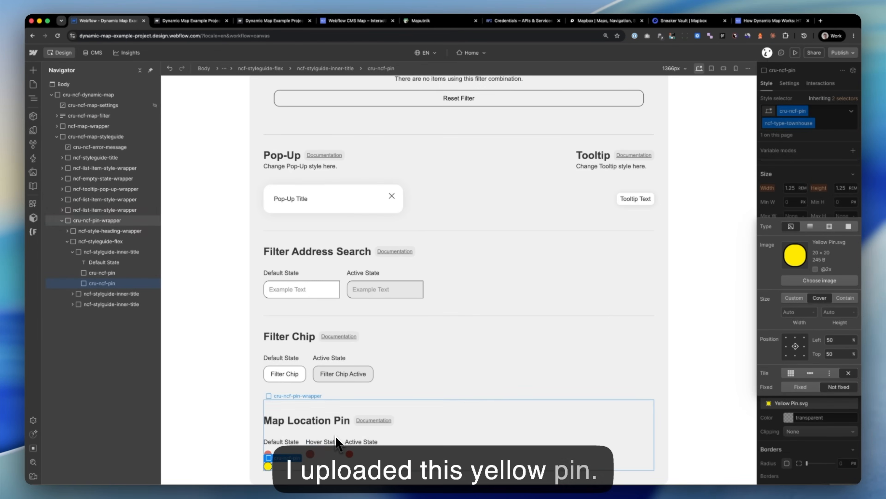
Step: Inspect the default and townhouse pins in the style guide alongside the Townhouse, Apartment and Studio filter options
{"action": "left_click", "coordinate": [336, 437]}
{"action": "left_click", "coordinate": [271, 456]}
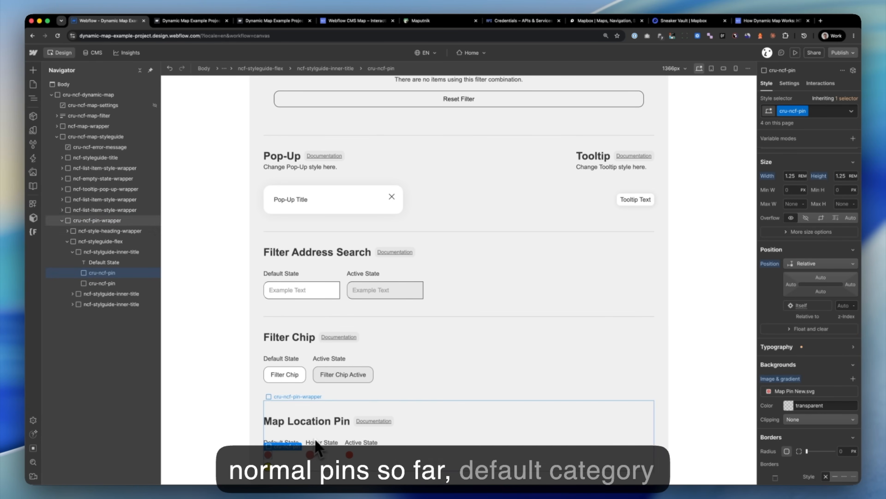
{"action": "scroll", "coordinate": [314, 402], "scroll_direction": "up", "scroll_amount": 15}
{"action": "scroll", "coordinate": [325, 339], "scroll_direction": "up", "scroll_amount": 1}
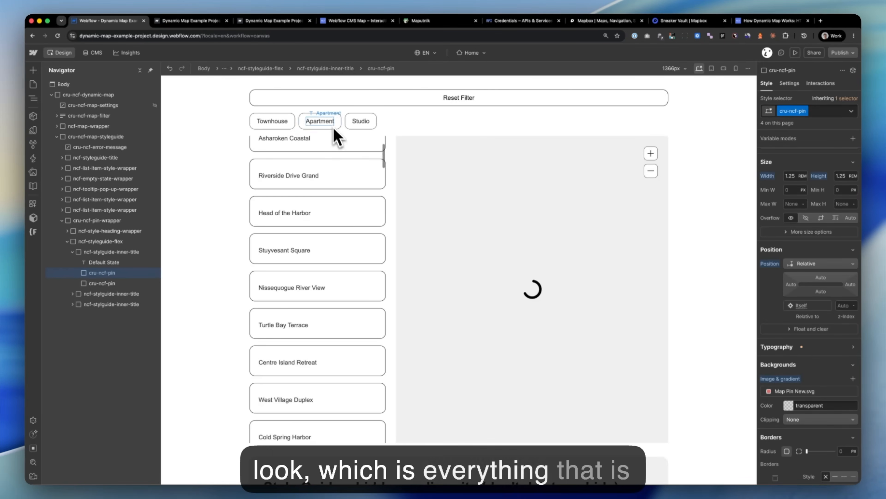
{"action": "scroll", "coordinate": [405, 206], "scroll_direction": "down", "scroll_amount": 5}
{"action": "scroll", "coordinate": [435, 237], "scroll_direction": "up", "scroll_amount": 5}
{"action": "scroll", "coordinate": [407, 269], "scroll_direction": "down", "scroll_amount": 2}
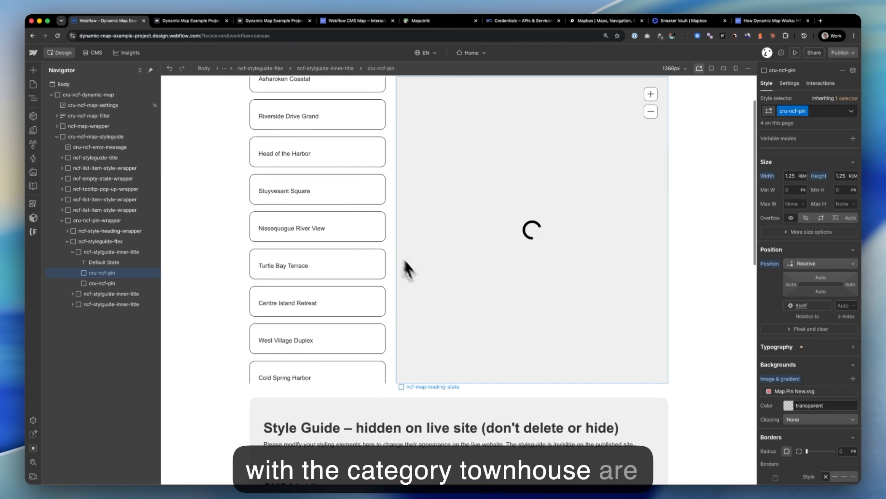
{"action": "scroll", "coordinate": [405, 262], "scroll_direction": "down", "scroll_amount": 15}
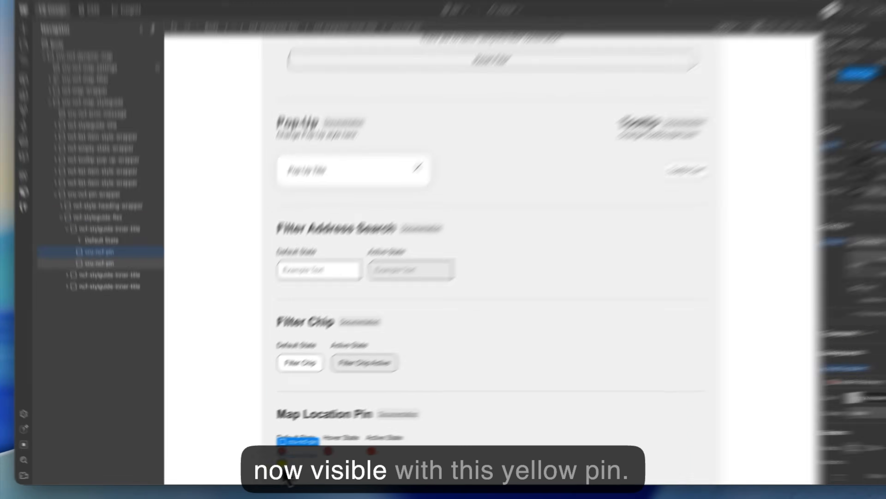
Step: Duplicate the yellow townhouse pin in the style guide and duplicate the copy's ncf-type-townhouse class
{"action": "left_click", "coordinate": [267, 468]}
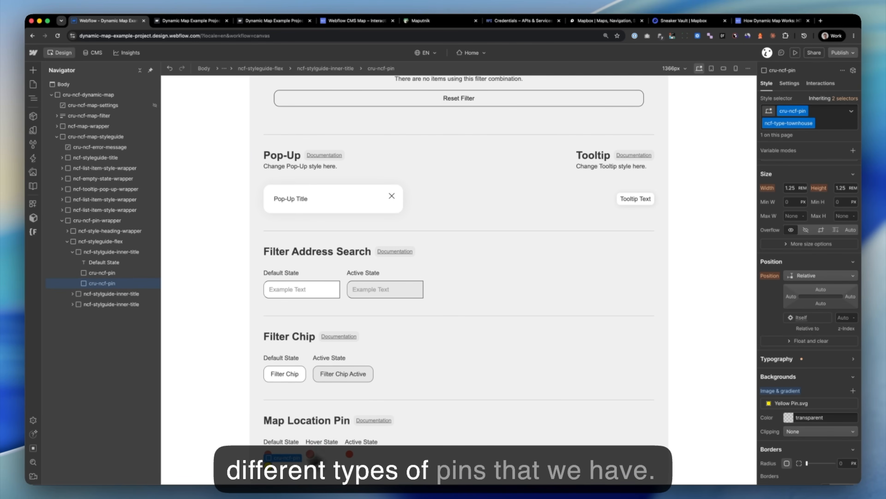
{"action": "key", "text": "super+d"}
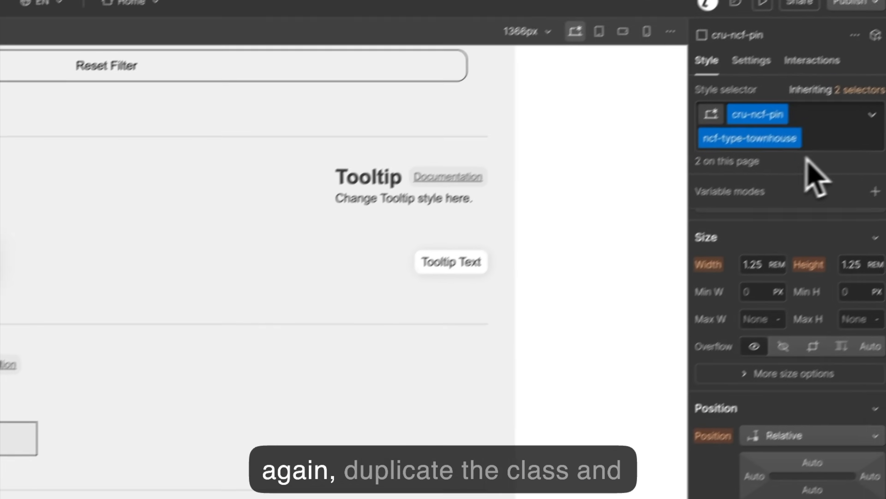
{"action": "left_click", "coordinate": [765, 161]}
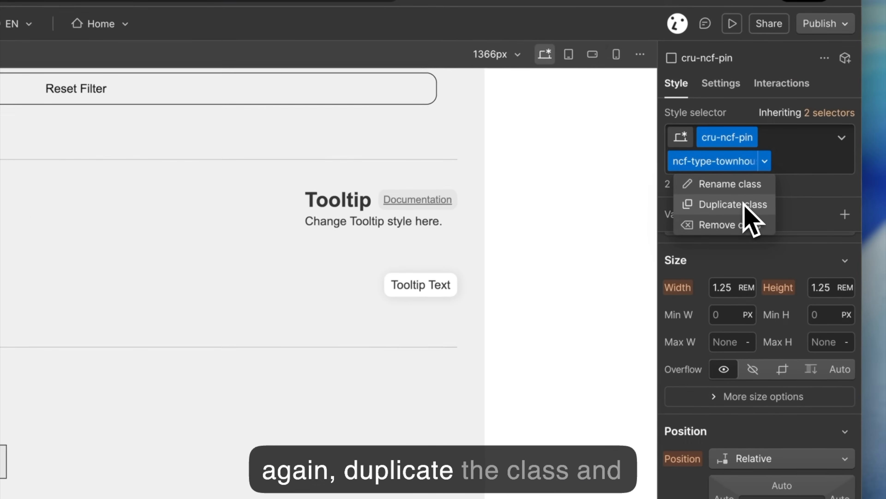
{"action": "left_click", "coordinate": [745, 206]}
Step: Rename the duplicated class on the new pin to ncf-type-apartment
{"action": "left_click", "coordinate": [717, 161]}
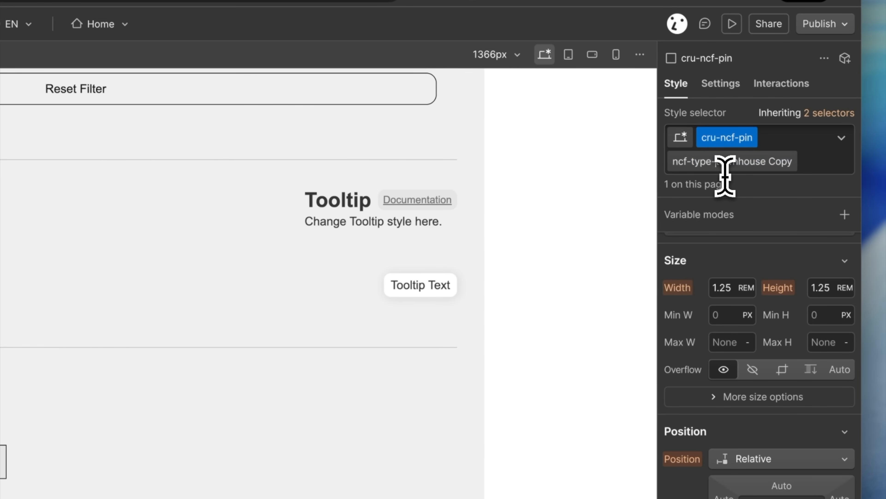
{"action": "key", "text": "shift+End"}
{"action": "key", "text": "BackSpace"}
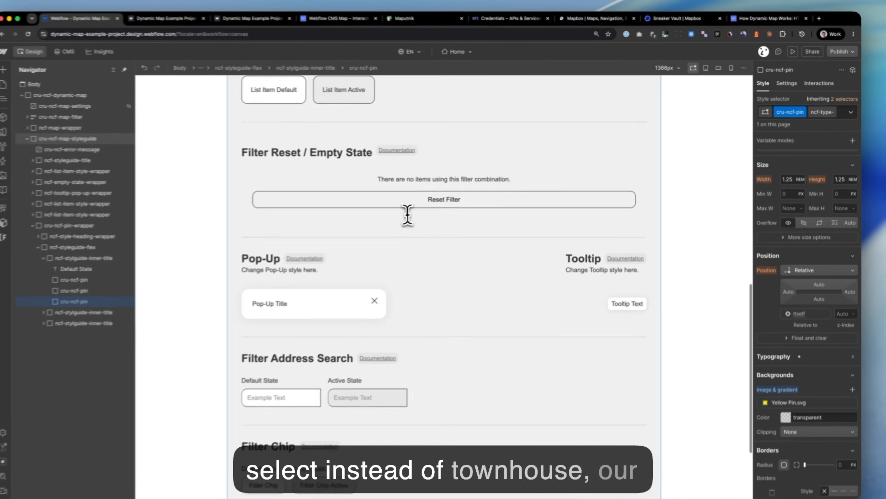
{"action": "scroll", "coordinate": [405, 216], "scroll_direction": "up", "scroll_amount": 10}
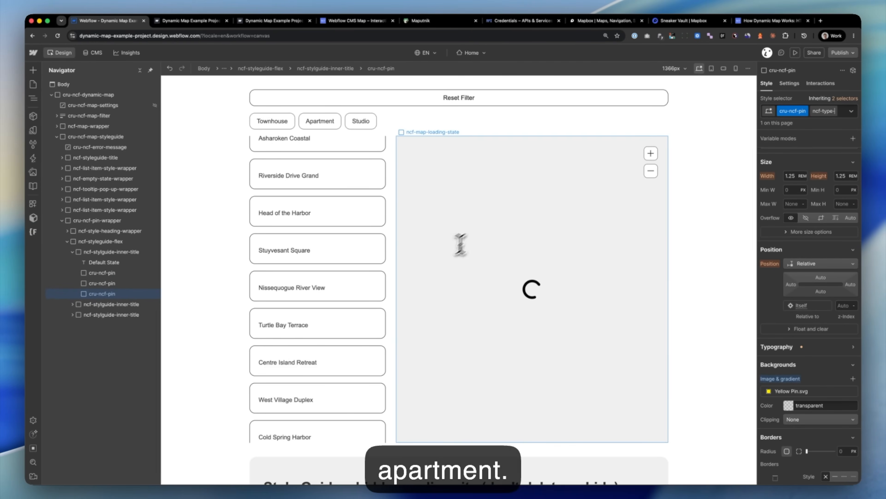
{"action": "scroll", "coordinate": [461, 244], "scroll_direction": "down", "scroll_amount": 10}
{"action": "type", "text": "apart"}
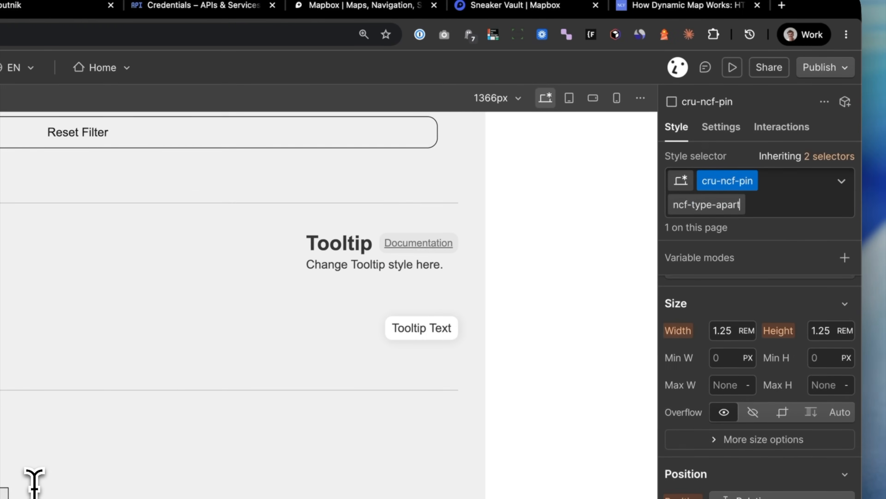
{"action": "type", "text": "ment"}
{"action": "key", "text": "Return"}
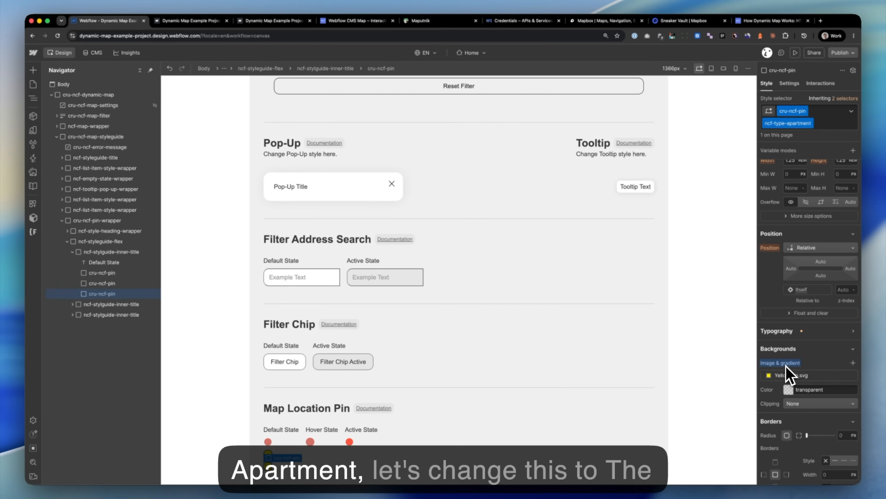
Step: Replace the apartment pin's background image with Heart.svg from the assets
{"action": "left_click", "coordinate": [789, 375]}
{"action": "left_click", "coordinate": [810, 252]}
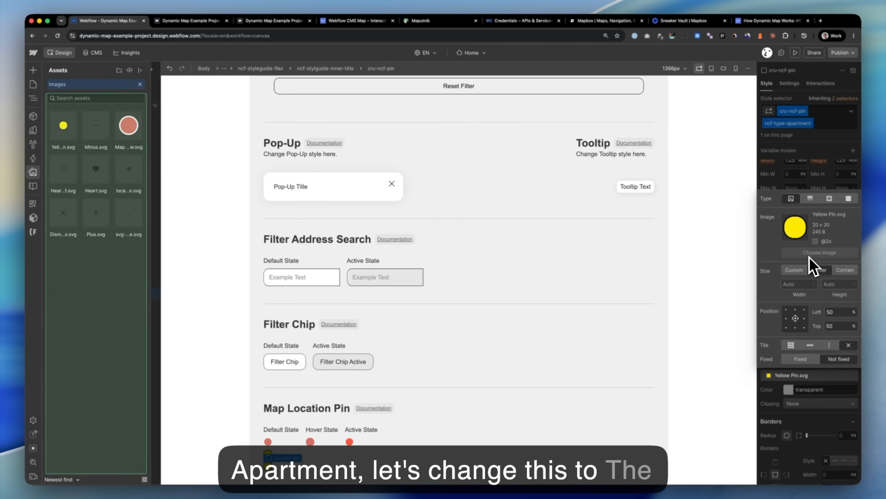
{"action": "left_click", "coordinate": [104, 169]}
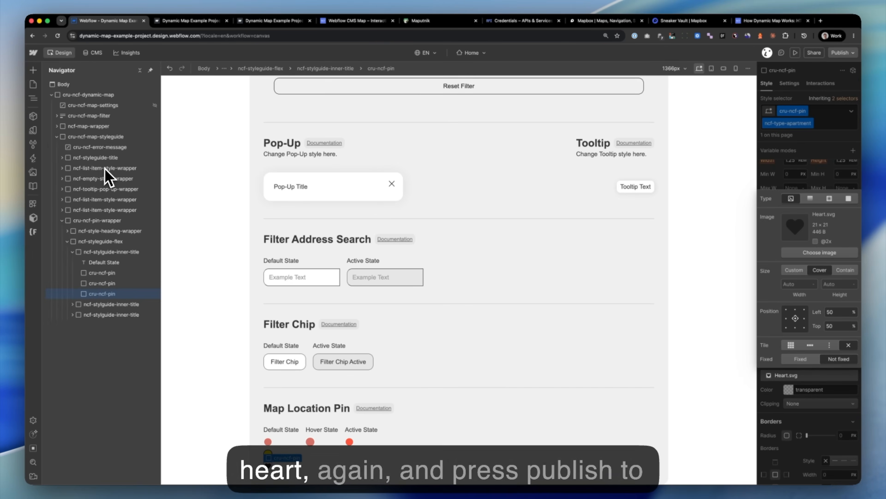
{"action": "left_click", "coordinate": [788, 161]}
Step: Publish the site to the staging domain and view the custom pins on the live map
{"action": "left_click", "coordinate": [841, 53]}
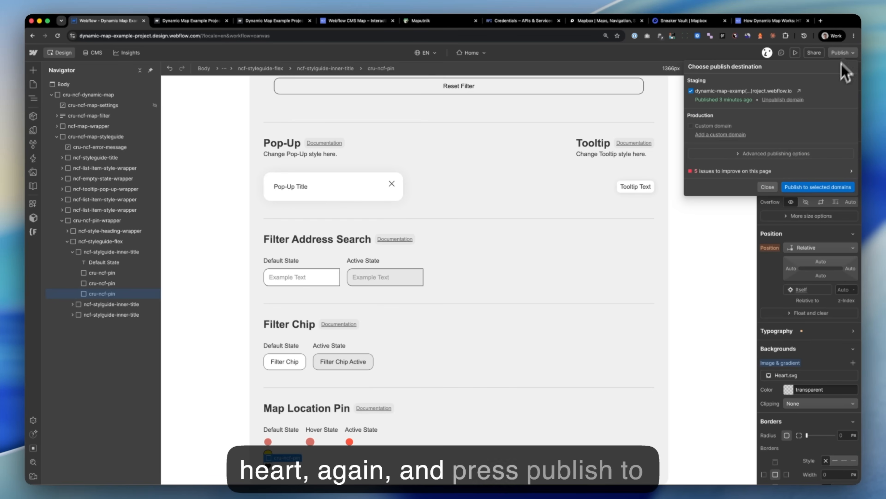
{"action": "left_click", "coordinate": [818, 187]}
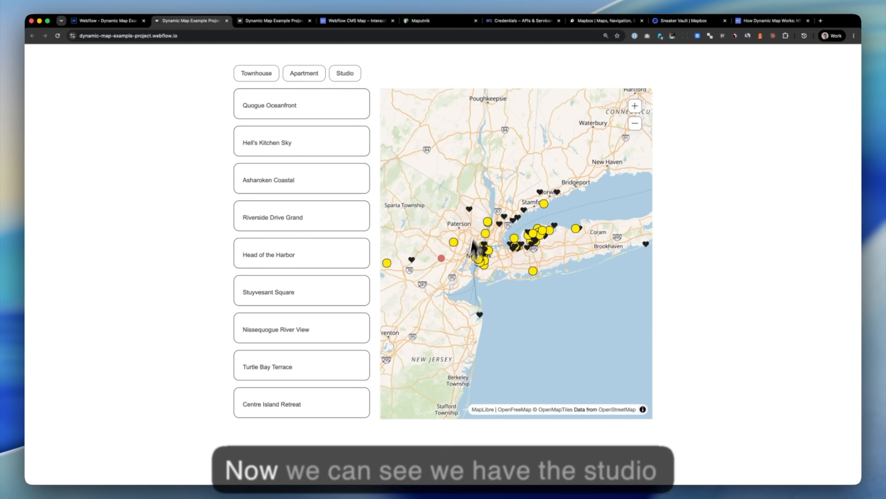
{"action": "scroll", "coordinate": [481, 266], "scroll_direction": "up", "scroll_amount": 2}
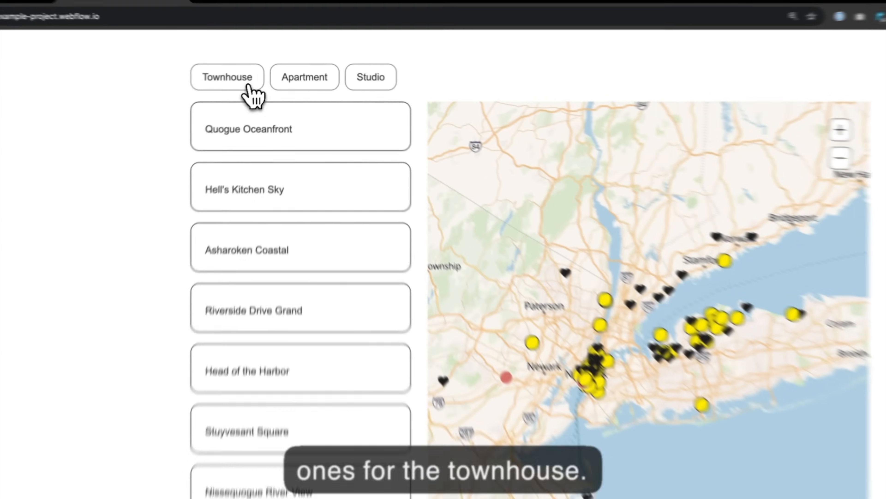
Step: Test the category filters on the live map, including Townhouse and Apartment, and clear them
{"action": "left_click", "coordinate": [269, 69]}
{"action": "left_click", "coordinate": [240, 112]}
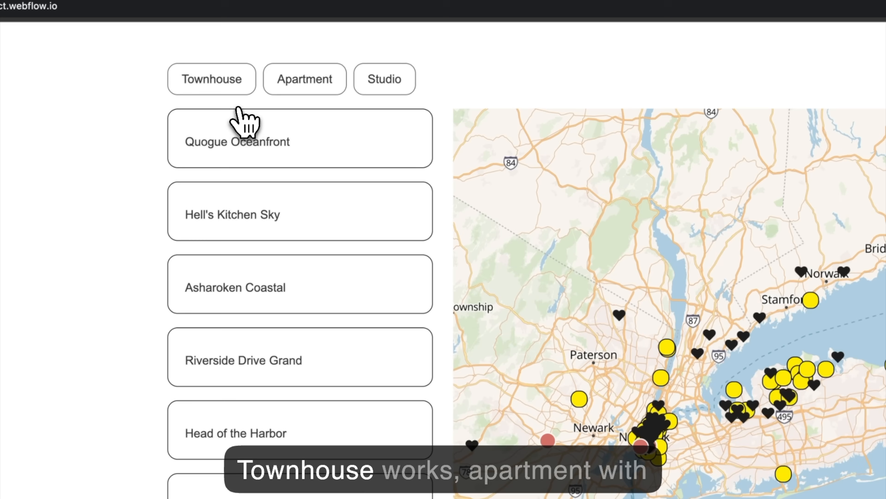
{"action": "left_click", "coordinate": [322, 89]}
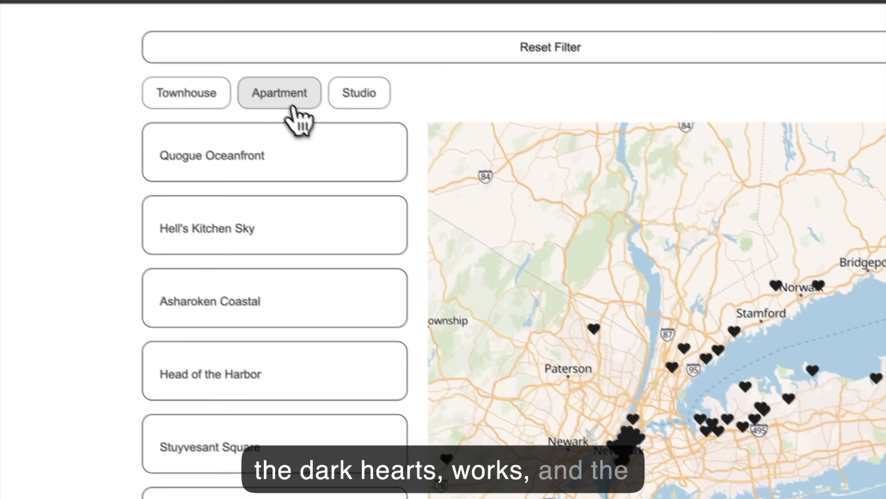
{"action": "left_click", "coordinate": [250, 69]}
{"action": "left_click", "coordinate": [324, 66]}
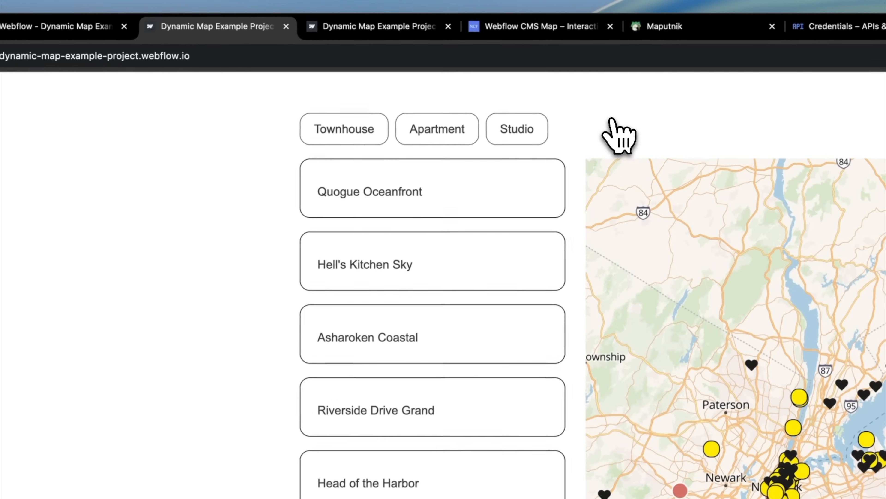
Step: Switch back to the Webflow Designer and hide the filter's ncf-label-wrapper by setting its display to None
{"action": "left_click", "coordinate": [65, 28]}
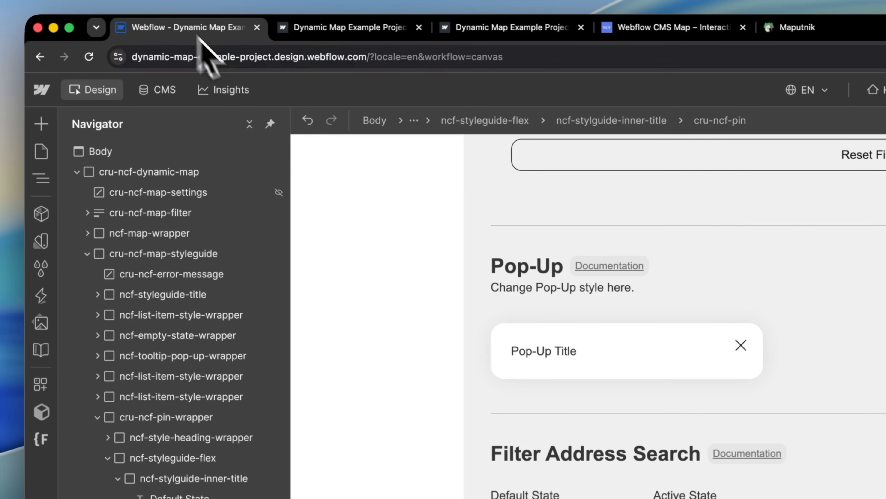
{"action": "scroll", "coordinate": [431, 263], "scroll_direction": "up", "scroll_amount": 10}
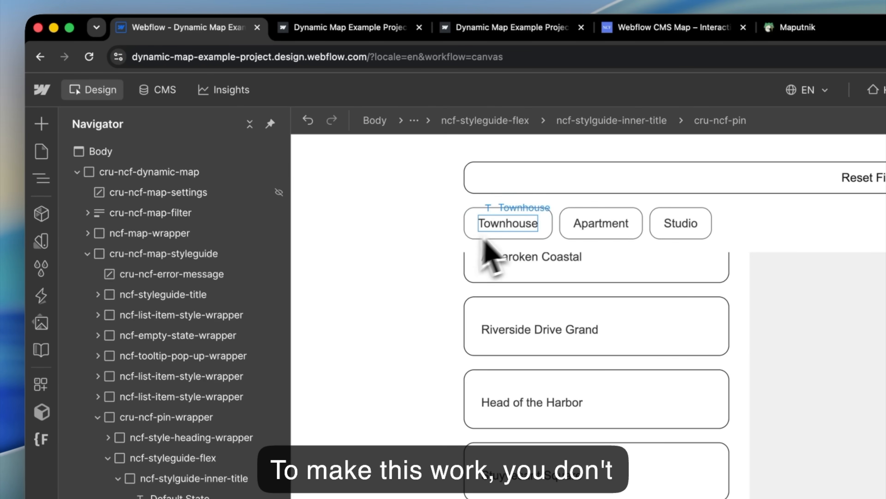
{"action": "left_click", "coordinate": [558, 230]}
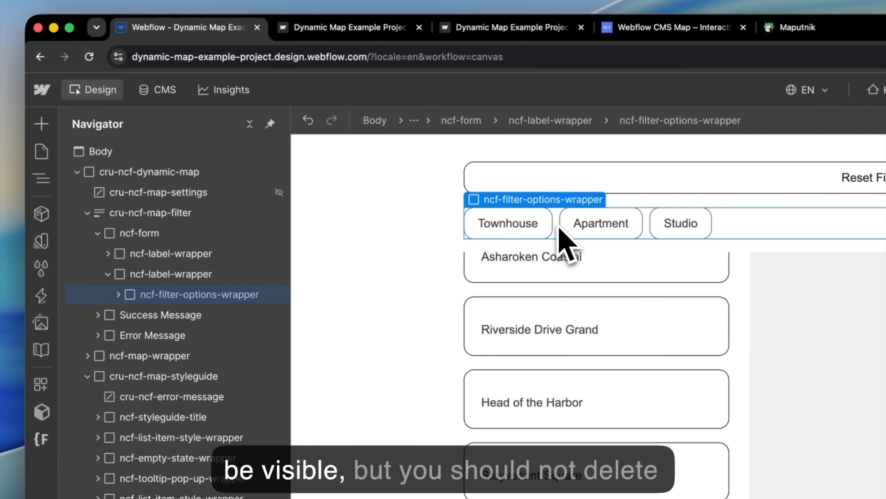
{"action": "left_click", "coordinate": [201, 282]}
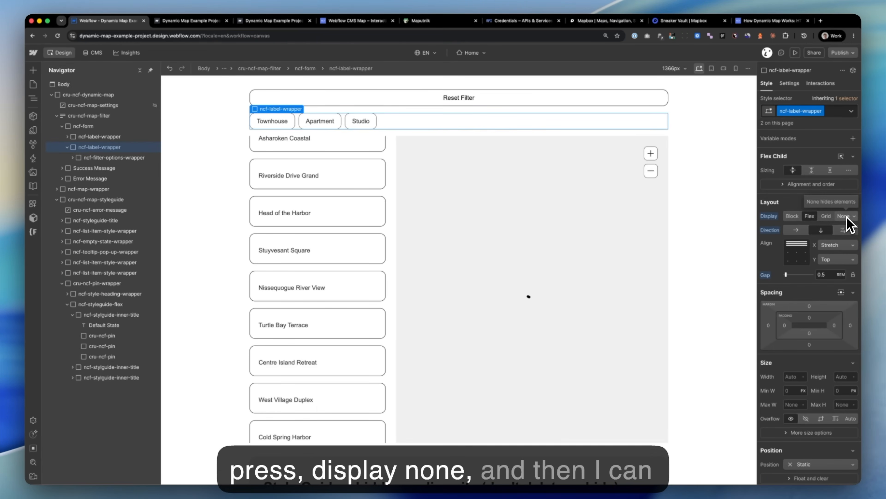
{"action": "left_click", "coordinate": [844, 216]}
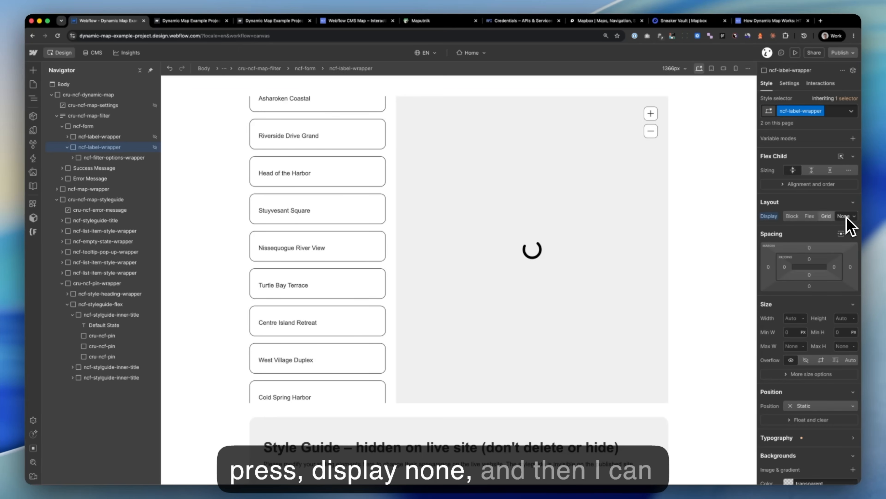
Step: Publish the hidden filter change to the staging domain, reload the live page and check the custom pins
{"action": "left_click", "coordinate": [851, 54]}
{"action": "left_click", "coordinate": [820, 188]}
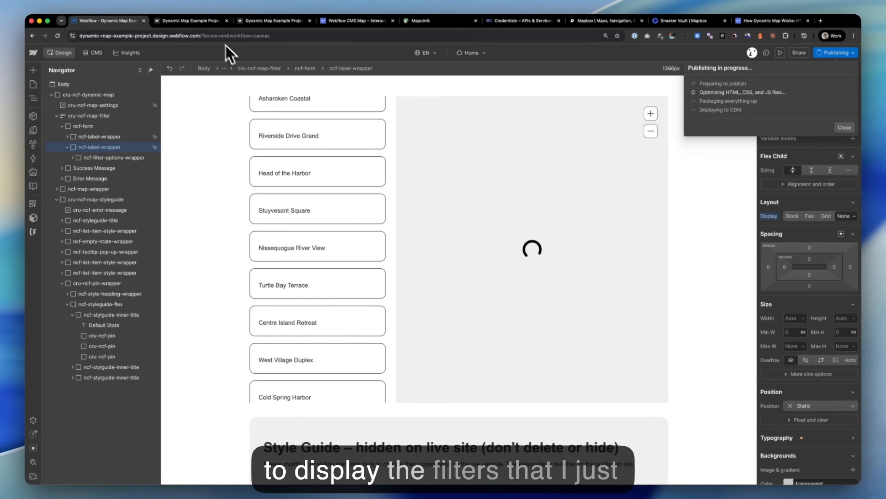
{"action": "left_click", "coordinate": [264, 28]}
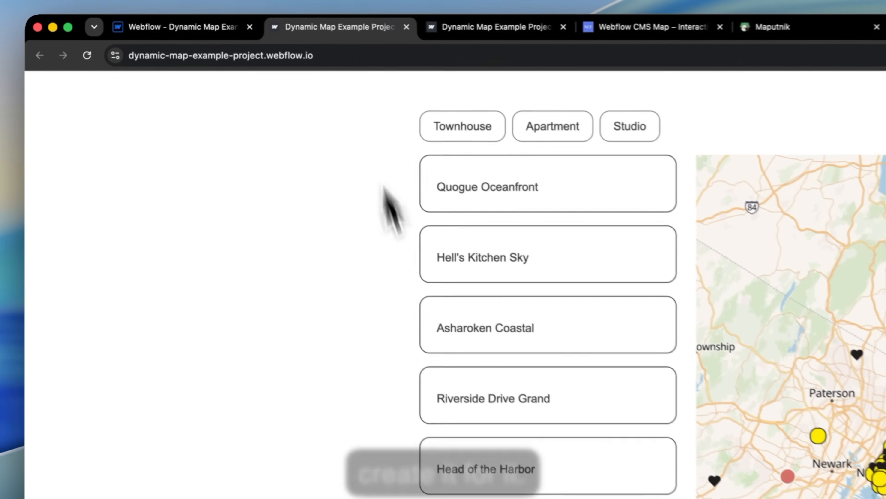
{"action": "key", "text": "super+shift+r"}
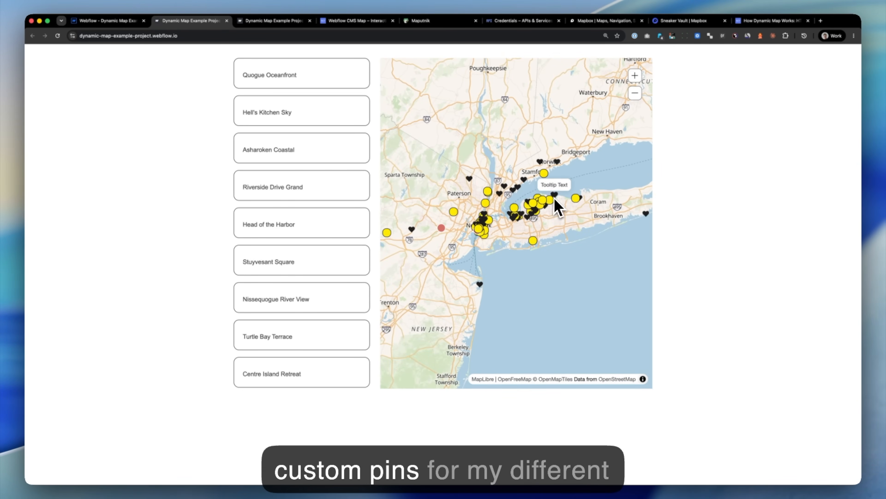
{"action": "mouse_move", "coordinate": [527, 209]}
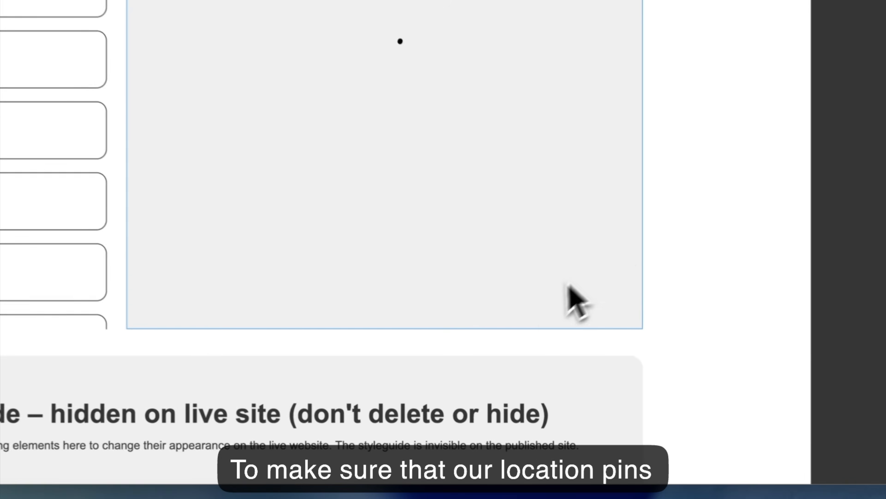
Step: Remove the type classes from the townhouse and apartment pins in the style guide and delete both extra pins
{"action": "scroll", "coordinate": [576, 301], "scroll_direction": "down", "scroll_amount": 10}
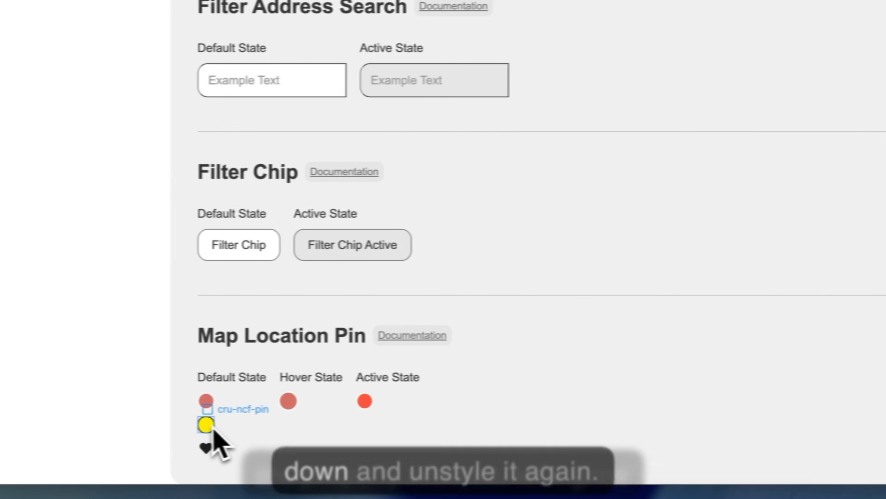
{"action": "left_click", "coordinate": [211, 428]}
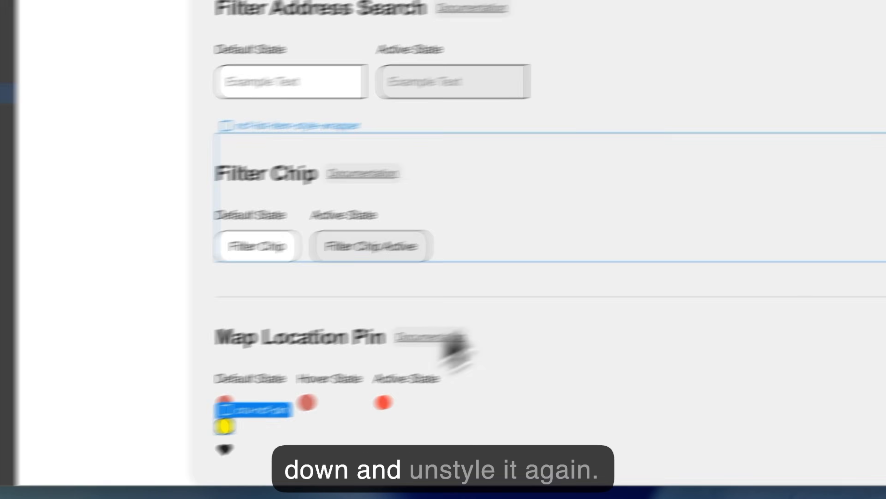
{"action": "scroll", "coordinate": [745, 271], "scroll_direction": "down", "scroll_amount": 3}
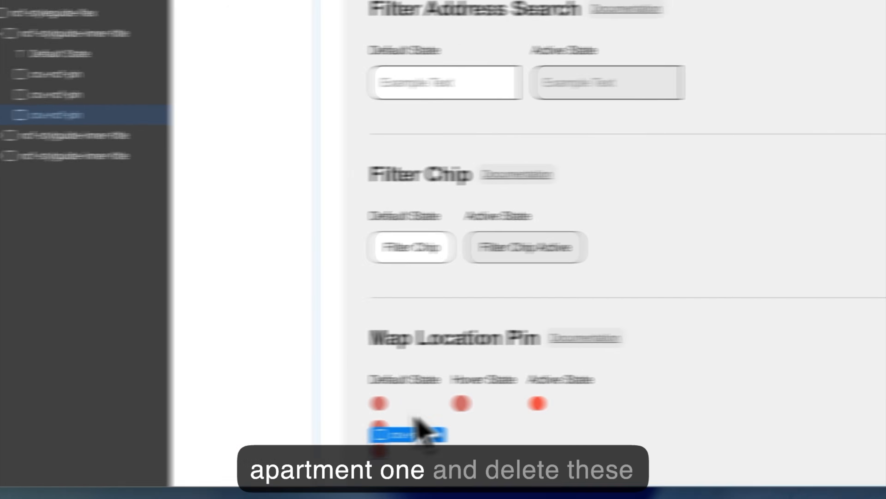
{"action": "key", "text": "BackSpace"}
{"action": "key", "text": "BackSpace"}
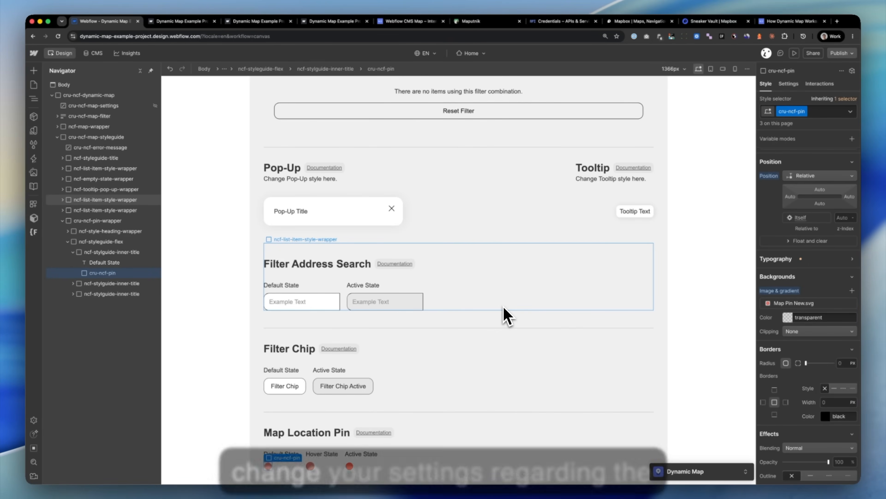
Step: Turn off Show Pop-Up on click in the Dynamic Map's Interactions settings, save, and test two pins on the live map
{"action": "left_click", "coordinate": [745, 472]}
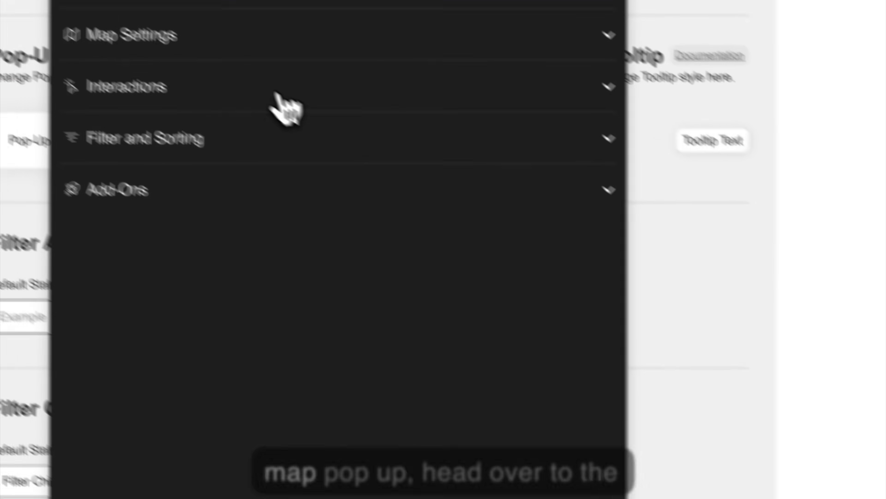
{"action": "left_click", "coordinate": [408, 185]}
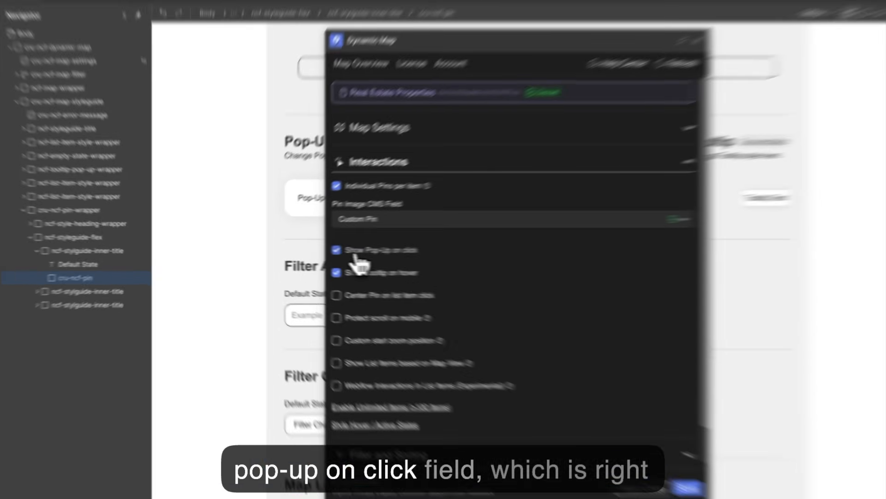
{"action": "left_click", "coordinate": [318, 254]}
{"action": "left_click", "coordinate": [320, 254]}
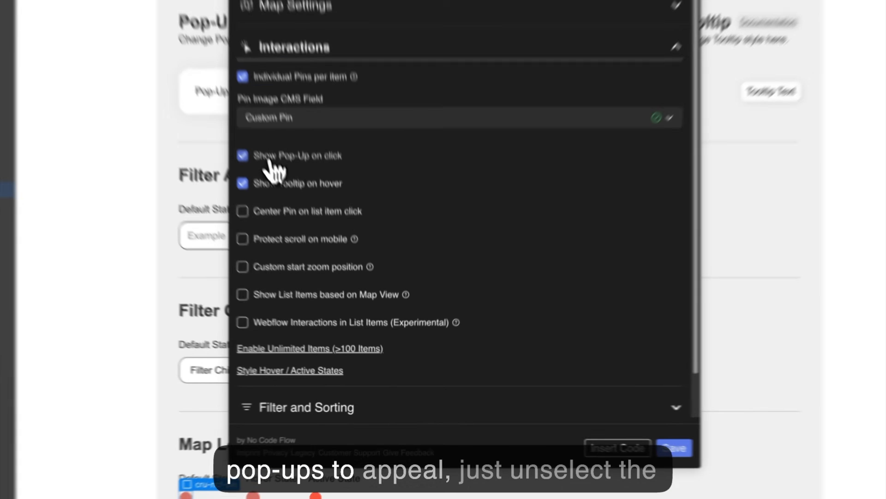
{"action": "left_click", "coordinate": [320, 255]}
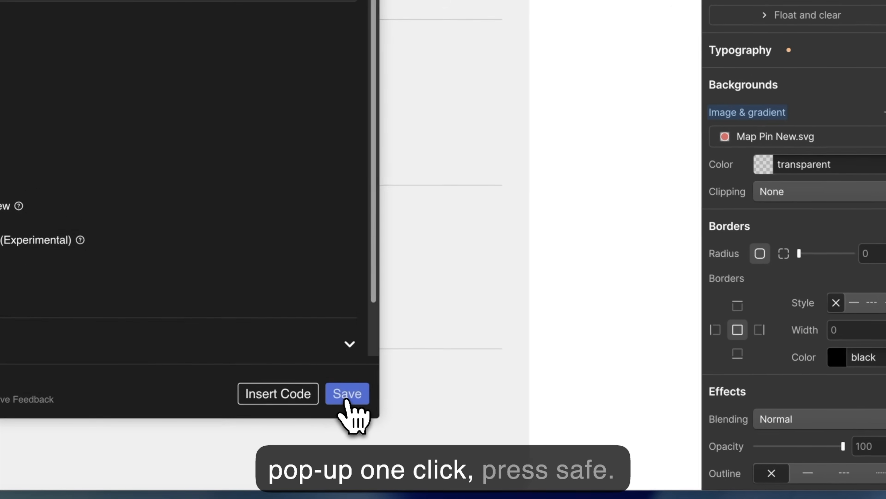
{"action": "left_click", "coordinate": [540, 425]}
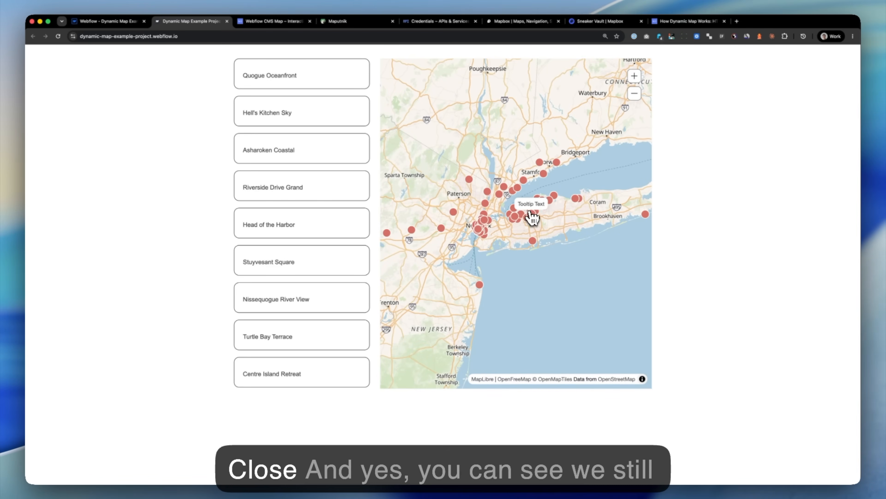
{"action": "left_click", "coordinate": [531, 214]}
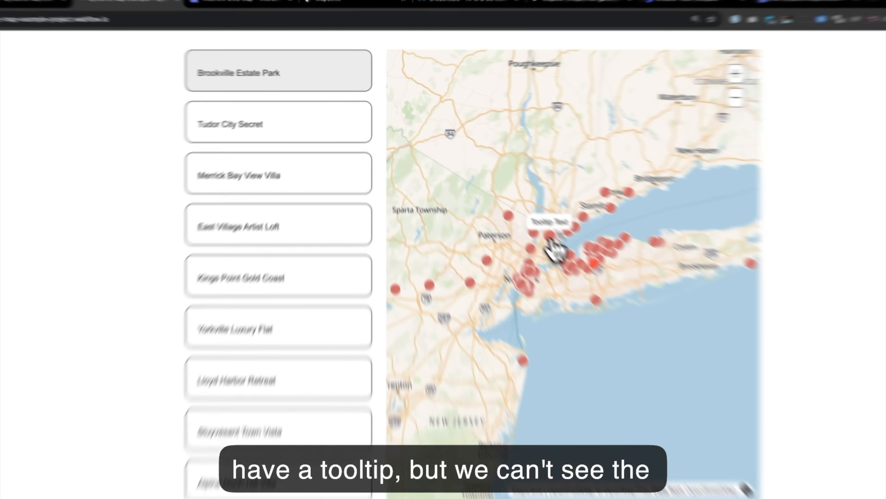
{"action": "left_click", "coordinate": [498, 194]}
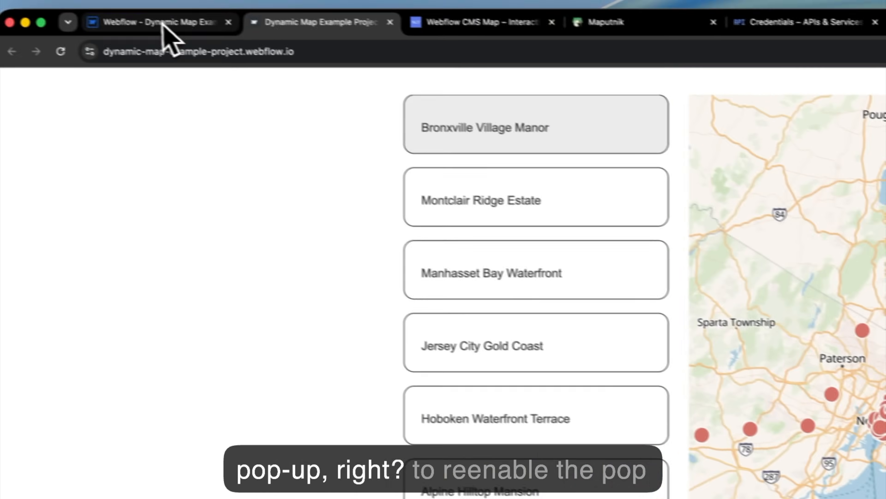
Step: Switch back to the Webflow Designer, re-enable Show Pop-Up on click for Maps #1, save the settings and collapse the Dynamic Map app
{"action": "left_click", "coordinate": [164, 27]}
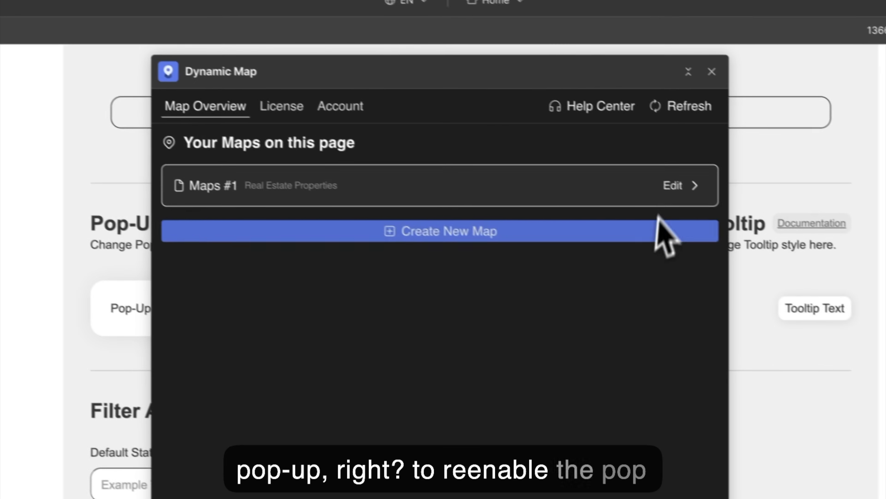
{"action": "left_click", "coordinate": [674, 186]}
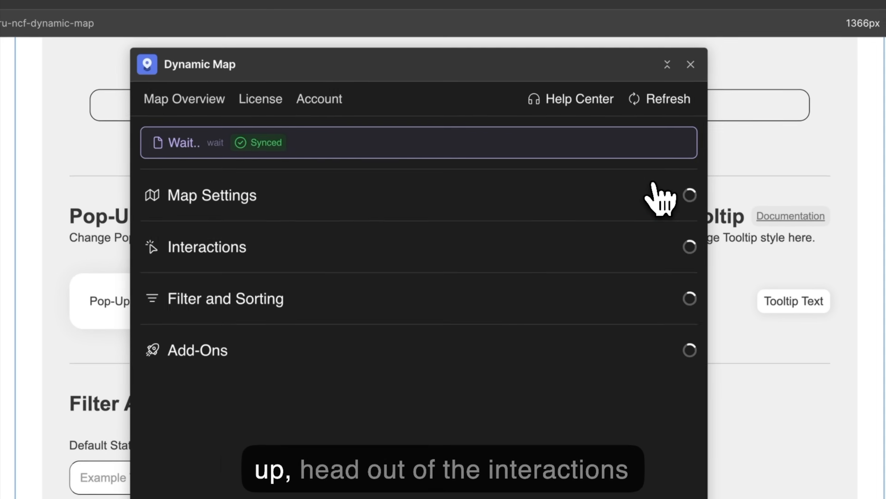
{"action": "left_click", "coordinate": [290, 257]}
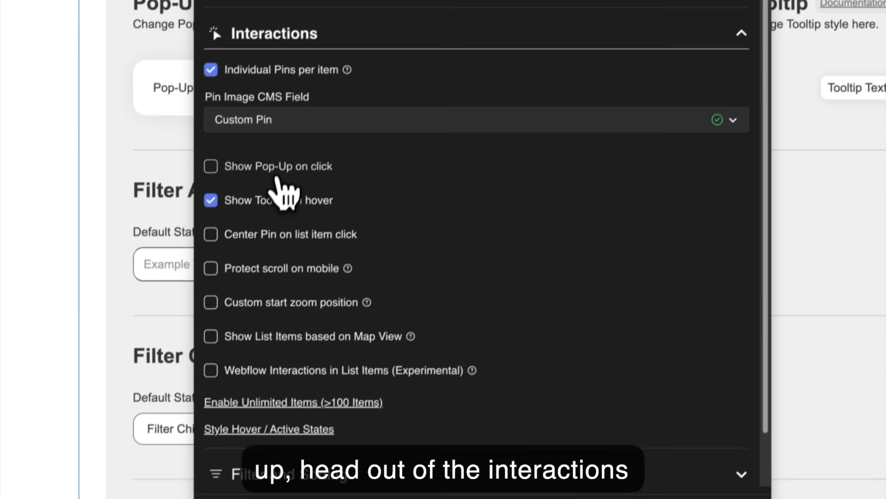
{"action": "left_click", "coordinate": [228, 309]}
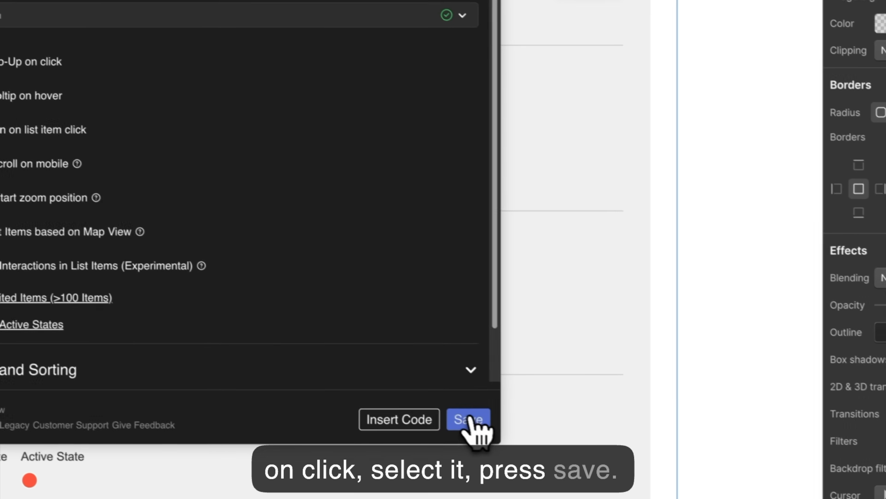
{"action": "left_click", "coordinate": [744, 496]}
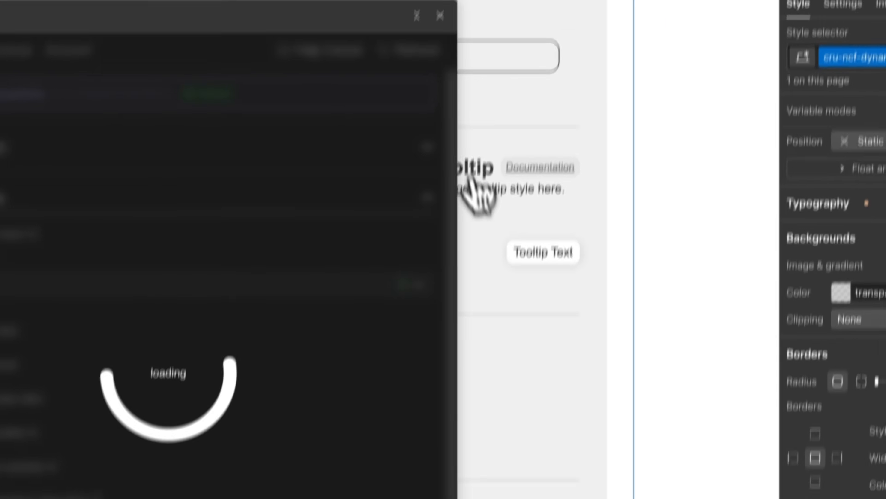
{"action": "left_click", "coordinate": [418, 6]}
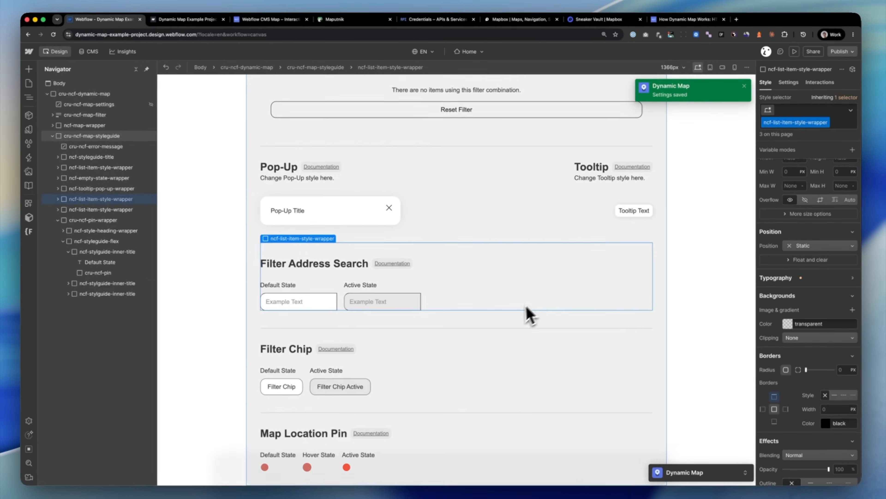
Step: Select the cru-ncf-pop-up element in the style guide's Pop-Up section and show its element settings
{"action": "scroll", "coordinate": [466, 299], "scroll_direction": "up", "scroll_amount": 3}
{"action": "scroll", "coordinate": [393, 354], "scroll_direction": "up", "scroll_amount": 1}
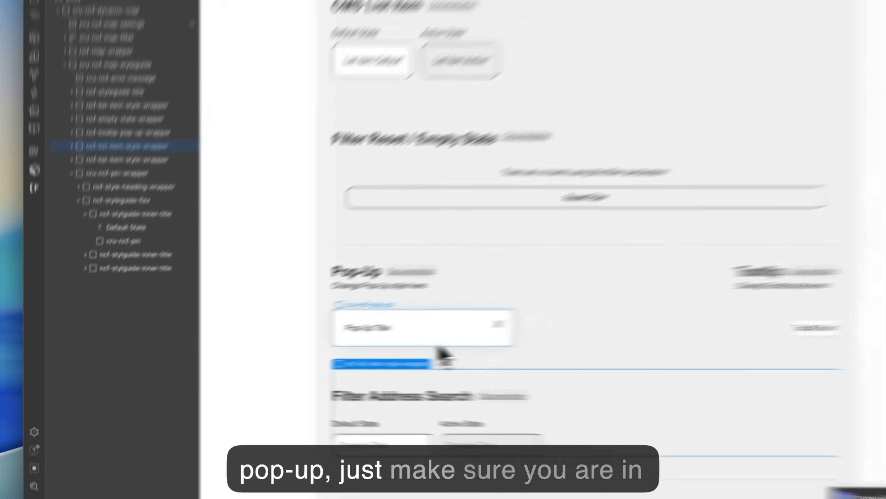
{"action": "left_click", "coordinate": [346, 352]}
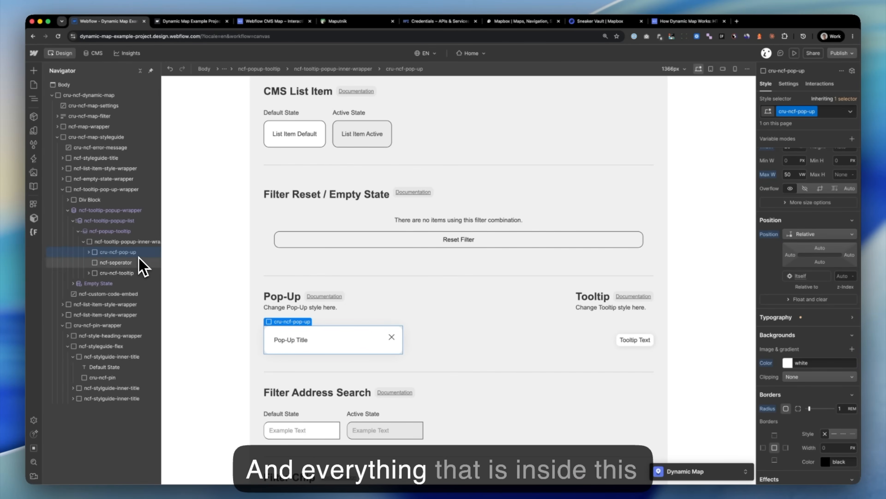
{"action": "scroll", "coordinate": [386, 299], "scroll_direction": "down", "scroll_amount": 1}
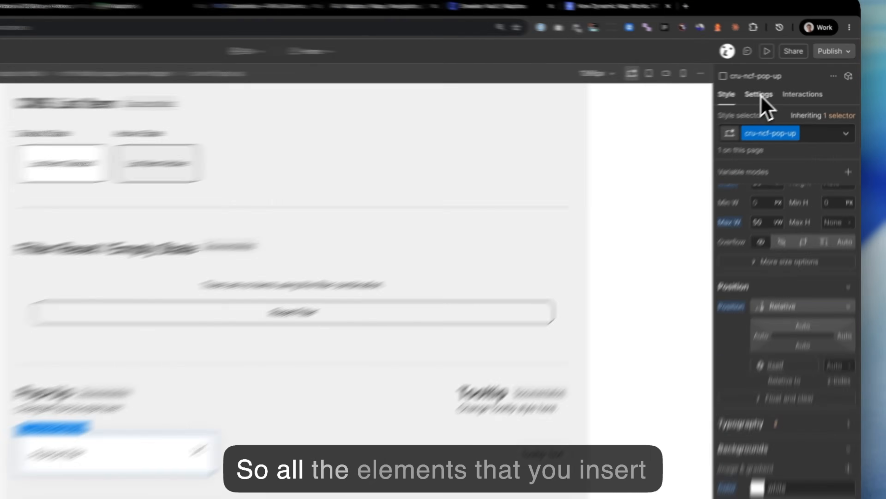
{"action": "left_click", "coordinate": [791, 85]}
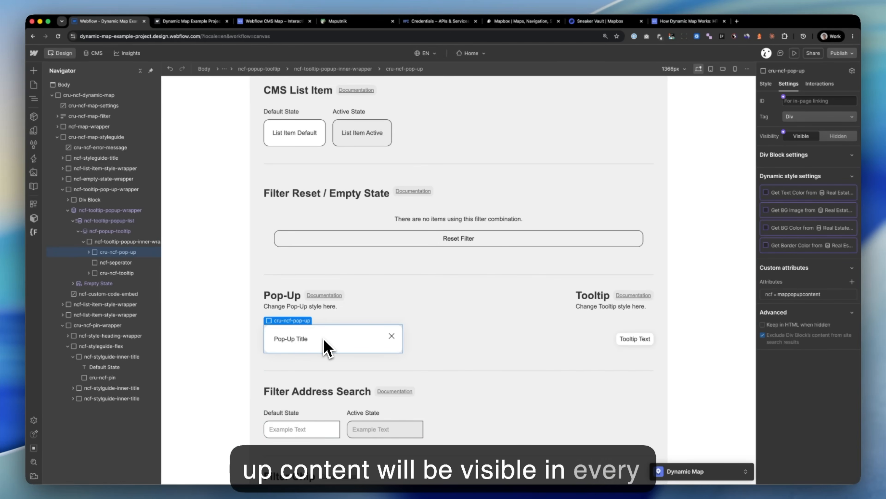
Step: Add a Text Block after ncf-title in the pop-up and connect its text to the Price field of Real Estate Properties
{"action": "left_click", "coordinate": [288, 343]}
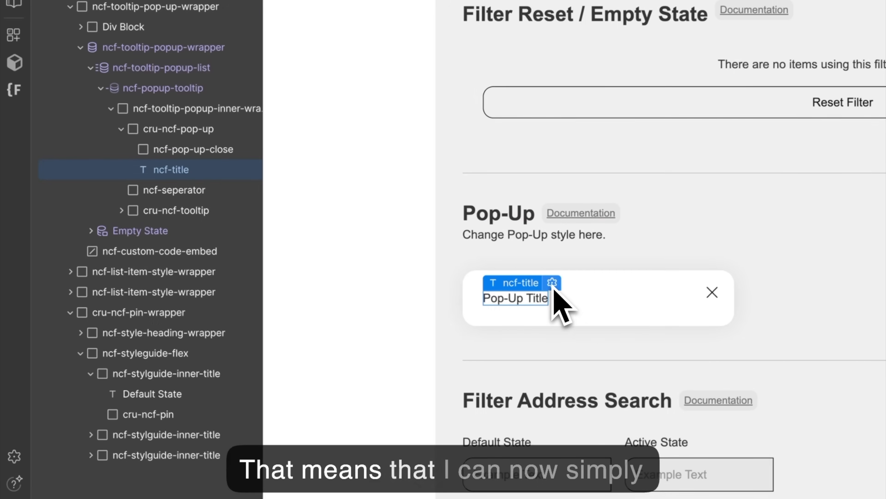
{"action": "key", "text": "super+e"}
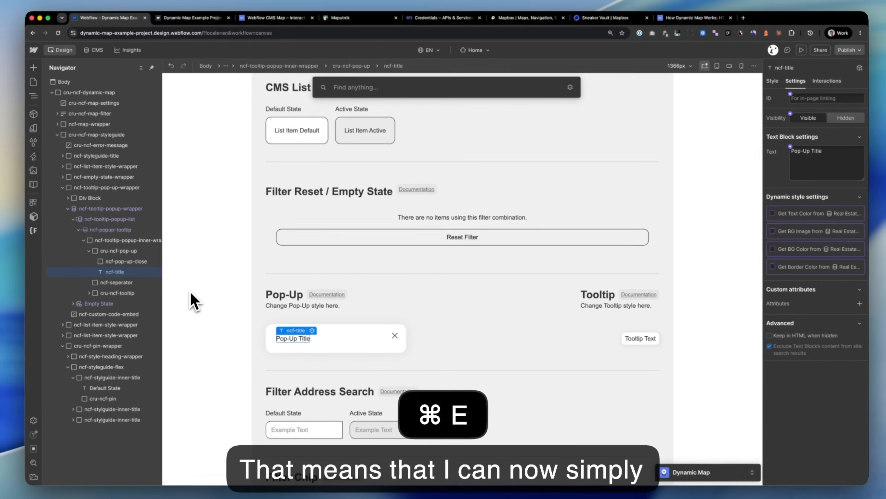
{"action": "type", "text": "tex"}
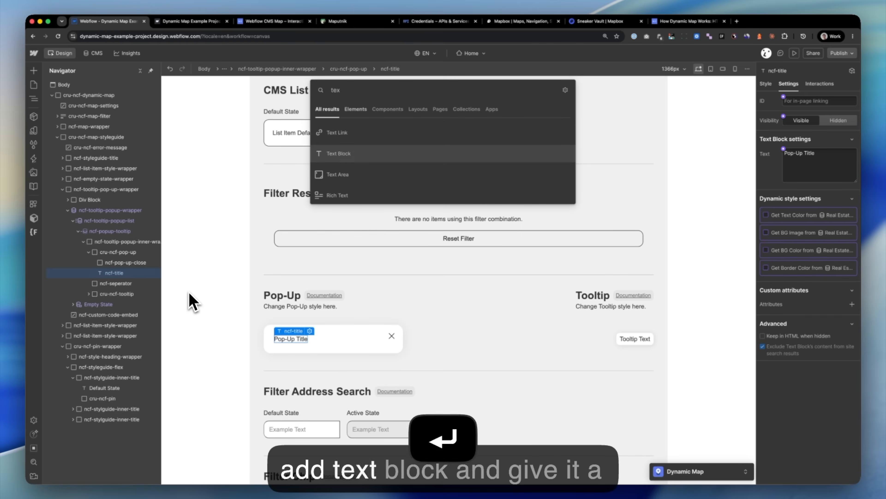
{"action": "key", "text": "Return"}
{"action": "left_click", "coordinate": [300, 372]}
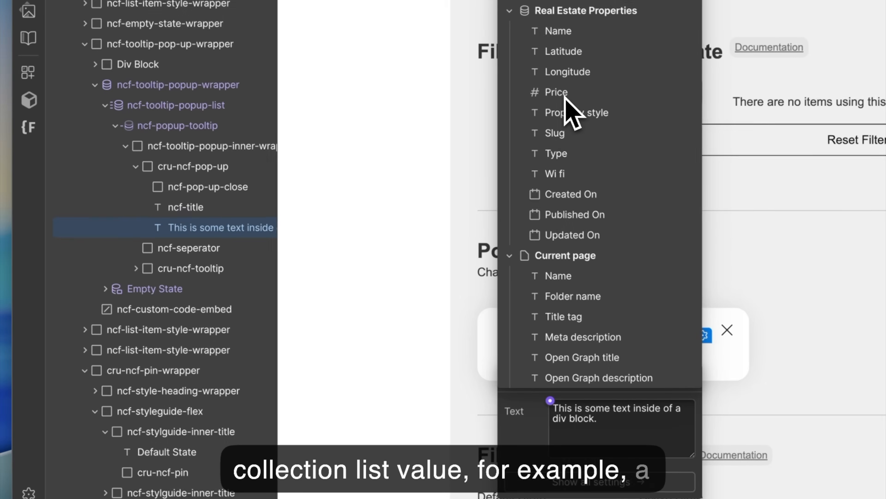
{"action": "left_click", "coordinate": [559, 93]}
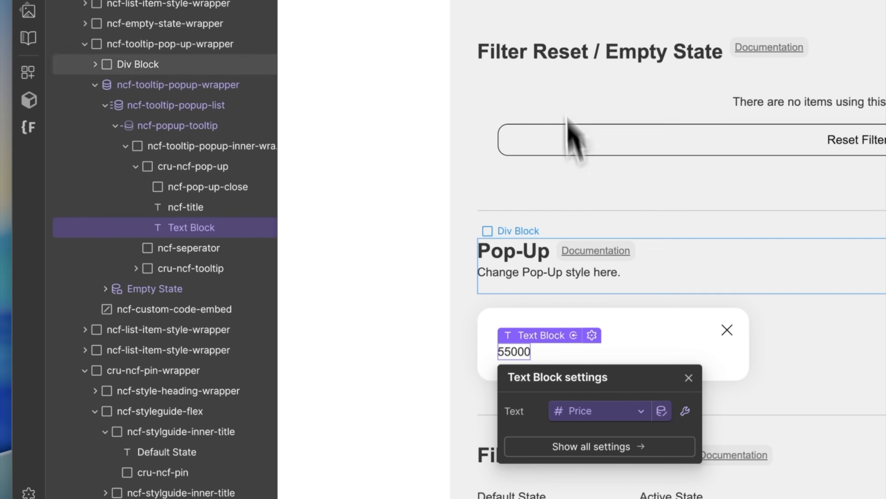
Step: Insert a Div Block in the pop-up and move the price text block inside it
{"action": "left_click", "coordinate": [516, 357]}
{"action": "key", "text": "super+e"}
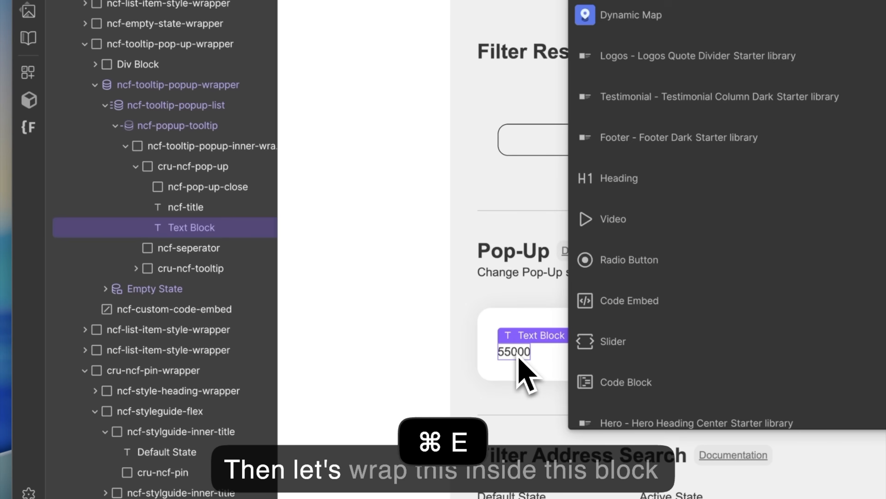
{"action": "key", "text": "Return"}
{"action": "mouse_move", "coordinate": [185, 227]}
{"action": "left_mouse_down"}
{"action": "mouse_move", "coordinate": [179, 241]}
{"action": "mouse_move", "coordinate": [181, 227]}
{"action": "left_mouse_up"}
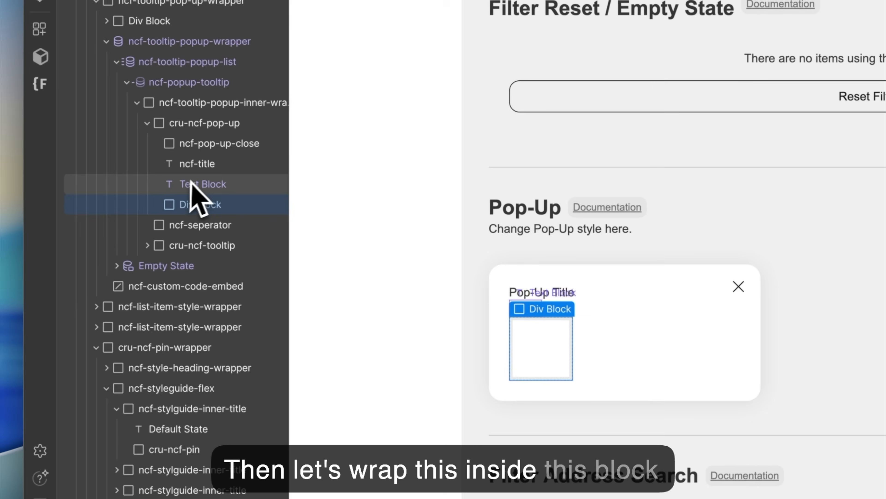
Step: Add a second text block inside the price's Div Block and set its text to "$"
{"action": "left_click", "coordinate": [197, 177]}
{"action": "key", "text": "super+e"}
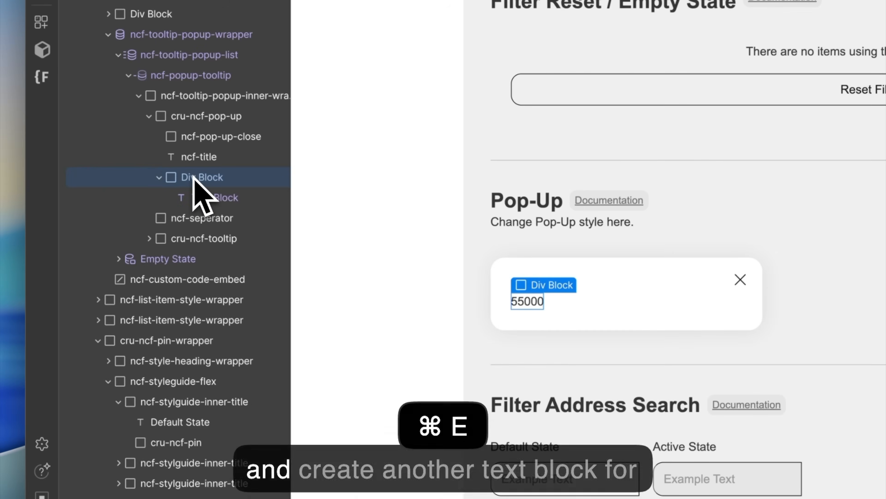
{"action": "key", "text": "BackSpace"}
{"action": "key", "text": "Down"}
{"action": "key", "text": "Return"}
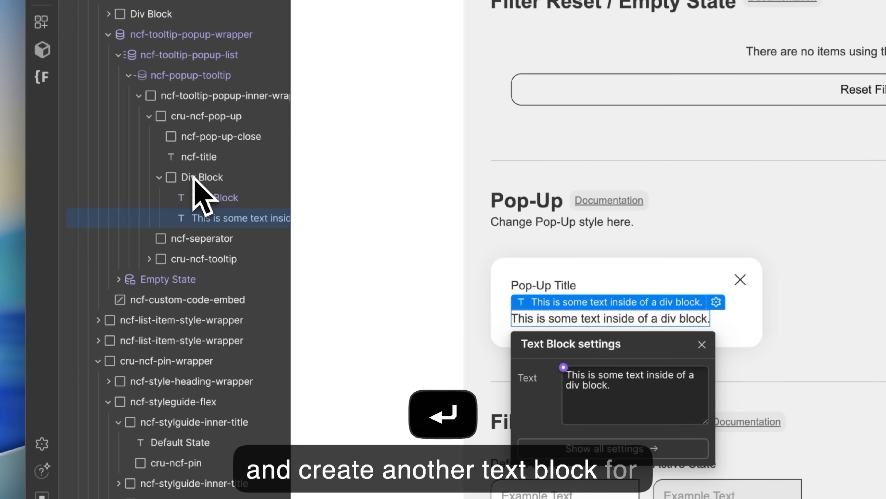
{"action": "double_click", "coordinate": [573, 318]}
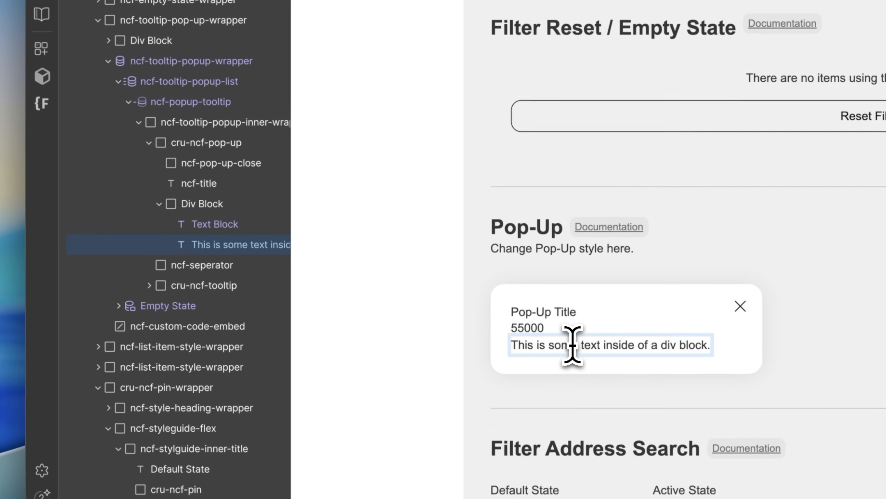
{"action": "triple_click", "coordinate": [573, 347]}
{"action": "type", "text": "$"}
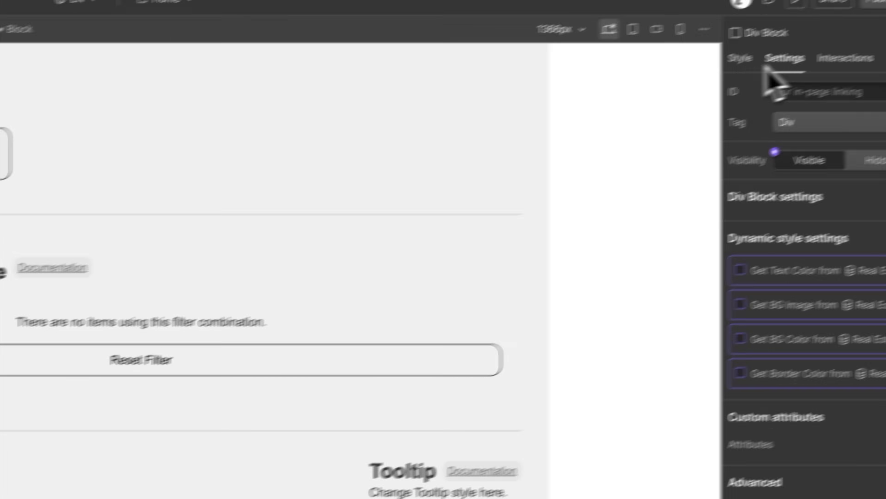
Step: Set the price Div Block's display to Flex and move the "$" text block before the price
{"action": "left_click", "coordinate": [687, 85]}
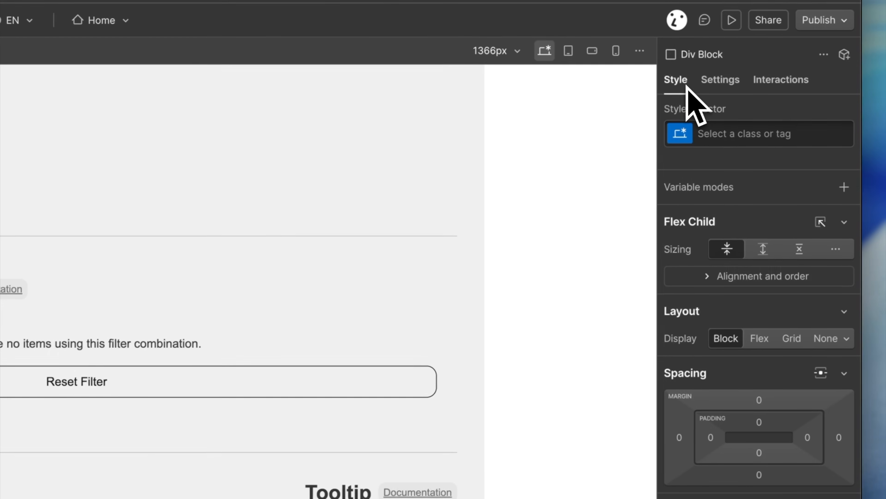
{"action": "left_click", "coordinate": [757, 338]}
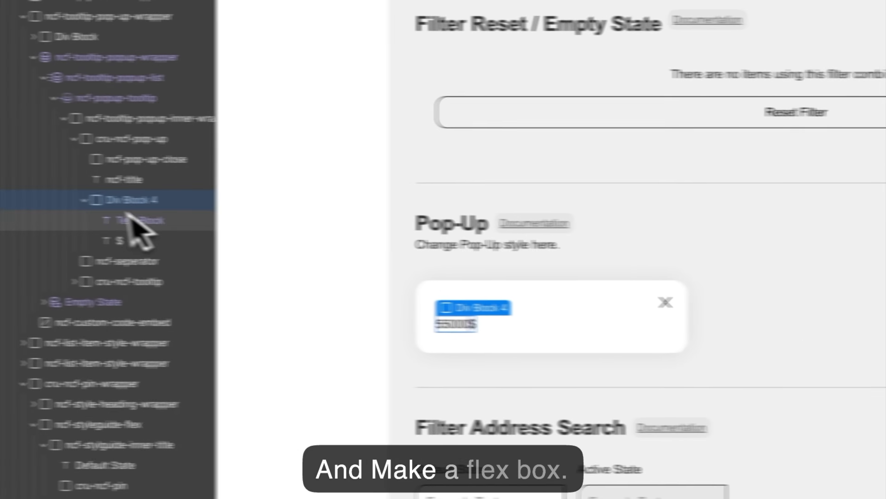
{"action": "left_click_drag", "start_coordinate": [112, 241], "coordinate": [110, 214]}
{"action": "left_click", "coordinate": [601, 310]}
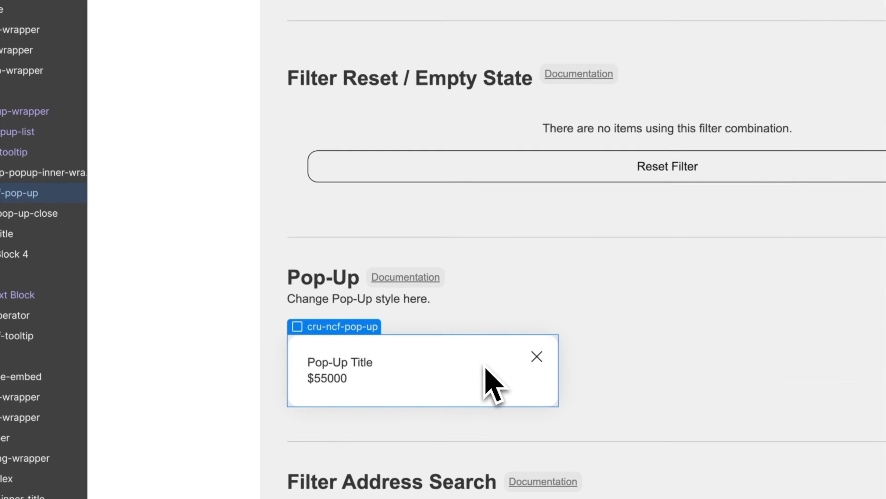
Step: Connect the pop-up's ncf-title text to the Name field of Real Estate Properties and select the cru-ncf-pop-up block
{"action": "left_click", "coordinate": [340, 365]}
{"action": "left_click", "coordinate": [377, 348]}
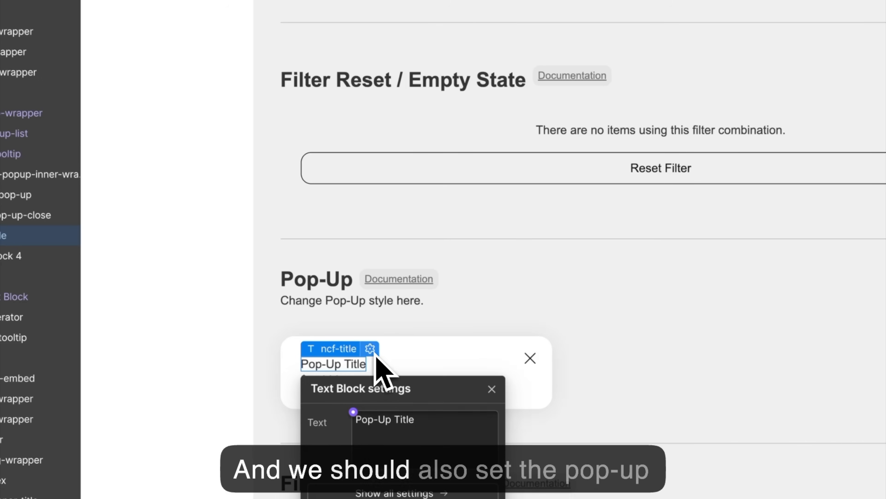
{"action": "left_click", "coordinate": [354, 412]}
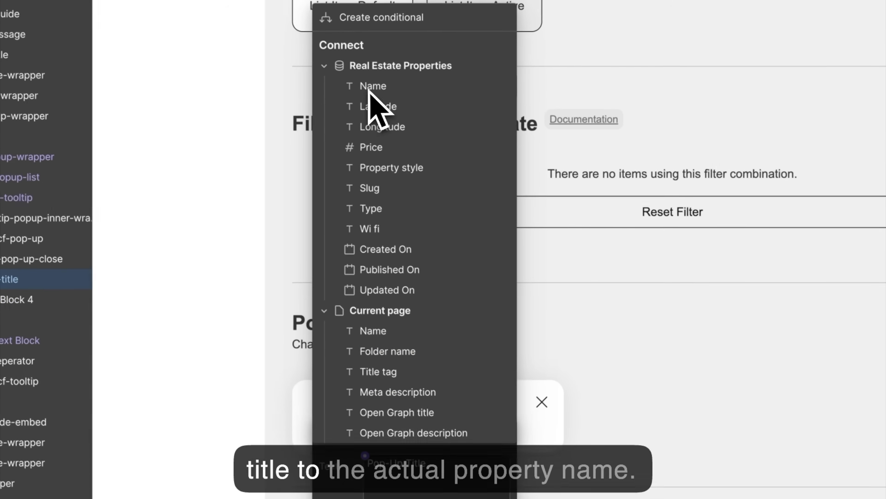
{"action": "left_click", "coordinate": [363, 43]}
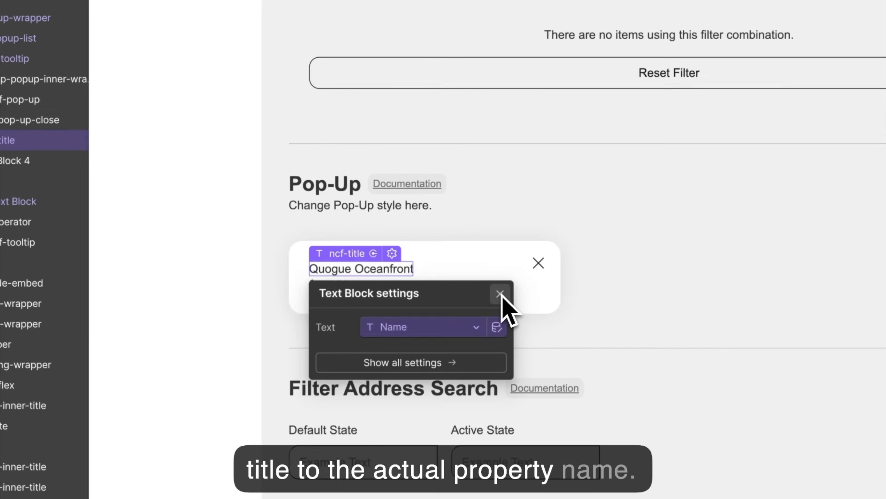
{"action": "left_click", "coordinate": [500, 391]}
{"action": "left_click", "coordinate": [540, 237]}
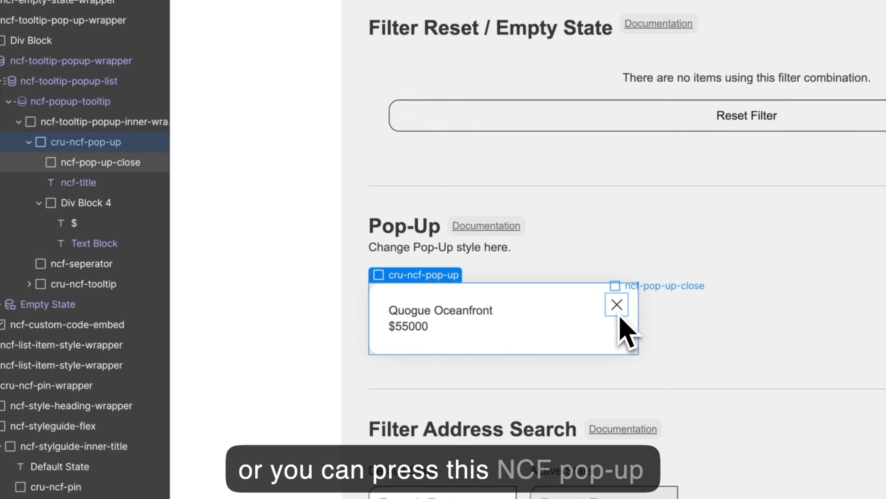
Step: Inspect the settings of the ncf-pop-up-close and cru-ncf-pop-up blocks and publish the site to the selected staging domain
{"action": "left_click", "coordinate": [392, 337]}
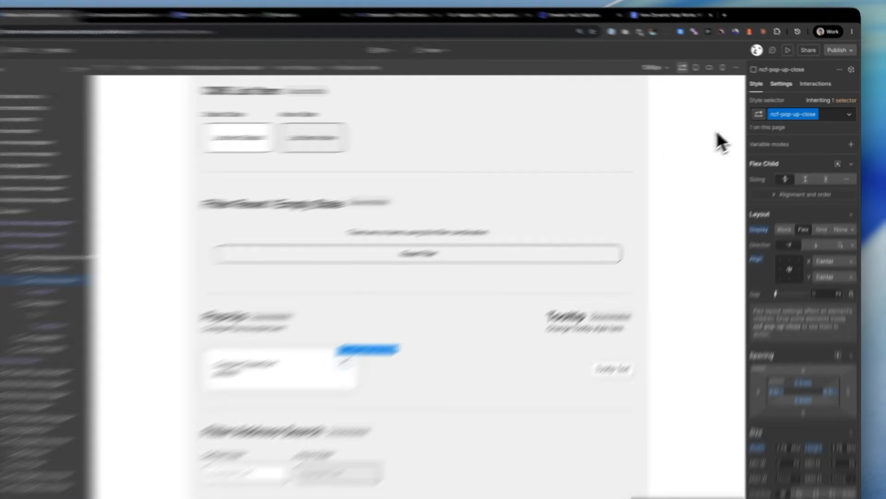
{"action": "left_click", "coordinate": [789, 83]}
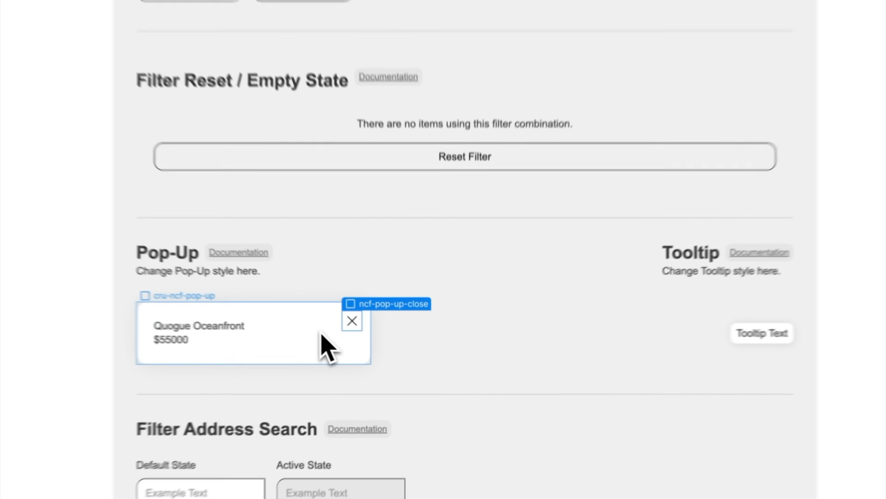
{"action": "left_click", "coordinate": [374, 343]}
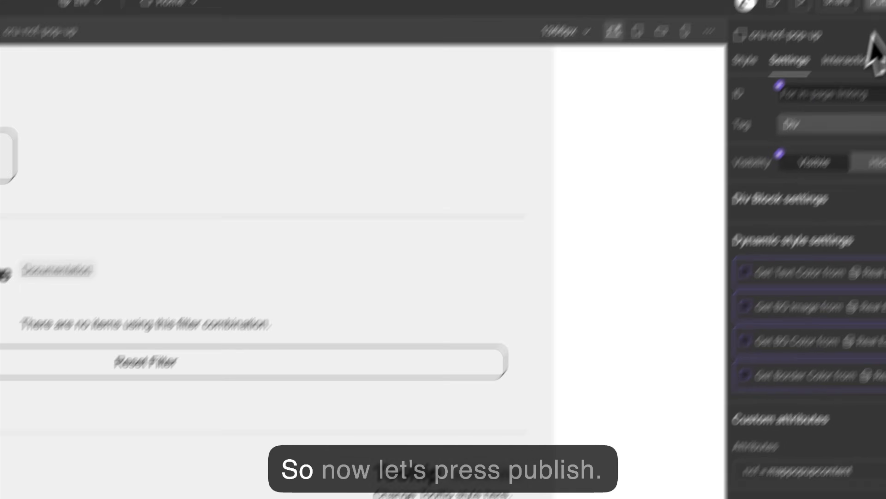
{"action": "left_click", "coordinate": [847, 89]}
{"action": "left_click", "coordinate": [780, 371]}
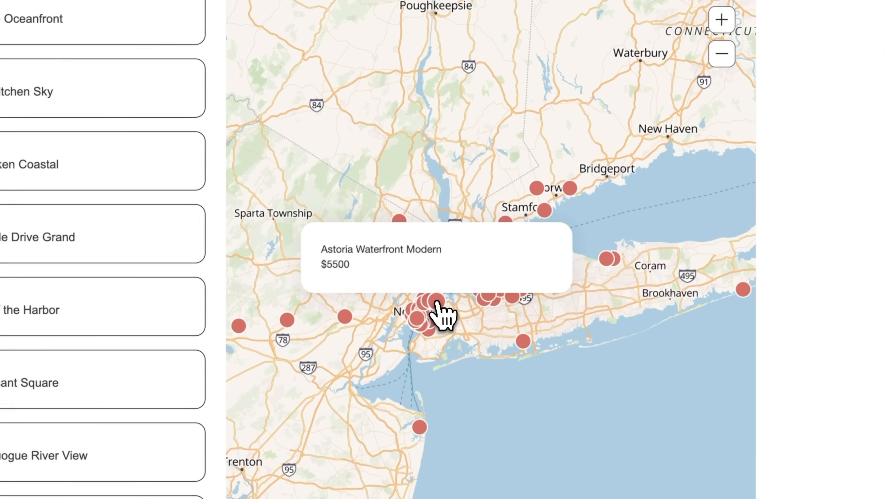
Step: Test the live map's pop-ups by opening several pins, including Merrick Bay View Villa, and closing them
{"action": "left_click", "coordinate": [437, 301]}
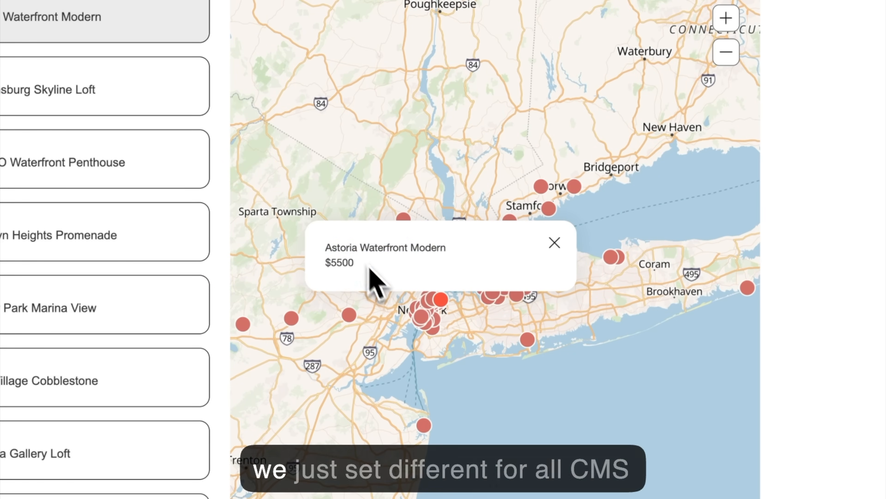
{"action": "left_click", "coordinate": [426, 329]}
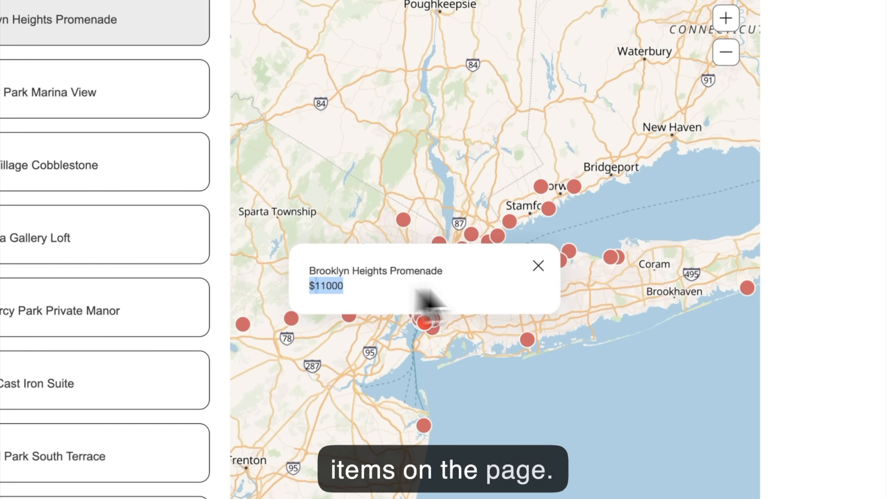
{"action": "left_click", "coordinate": [539, 266]}
{"action": "left_click", "coordinate": [527, 339]}
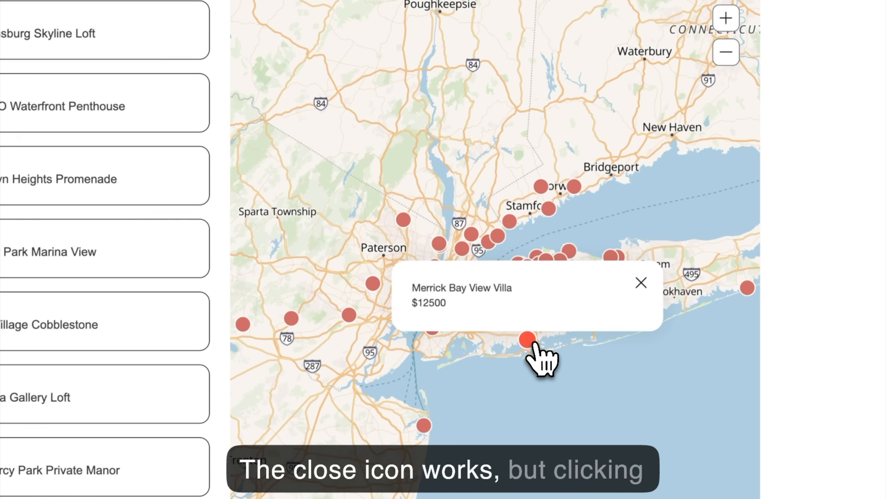
{"action": "left_click_drag", "start_coordinate": [525, 400], "coordinate": [548, 426]}
{"action": "left_click", "coordinate": [548, 427]}
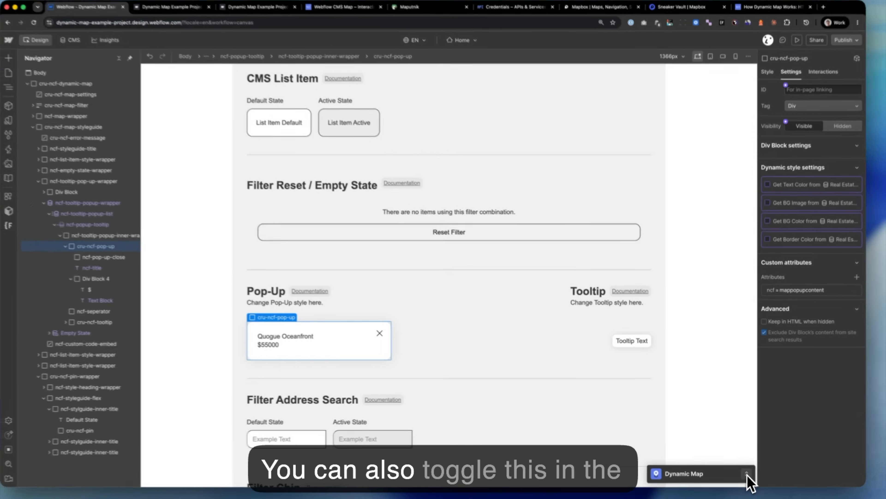
Step: Turn off Show Tooltip on hover in the Dynamic Map interaction settings, publish the site, and test a pin on the live map
{"action": "left_click", "coordinate": [740, 495]}
{"action": "left_click", "coordinate": [361, 187]}
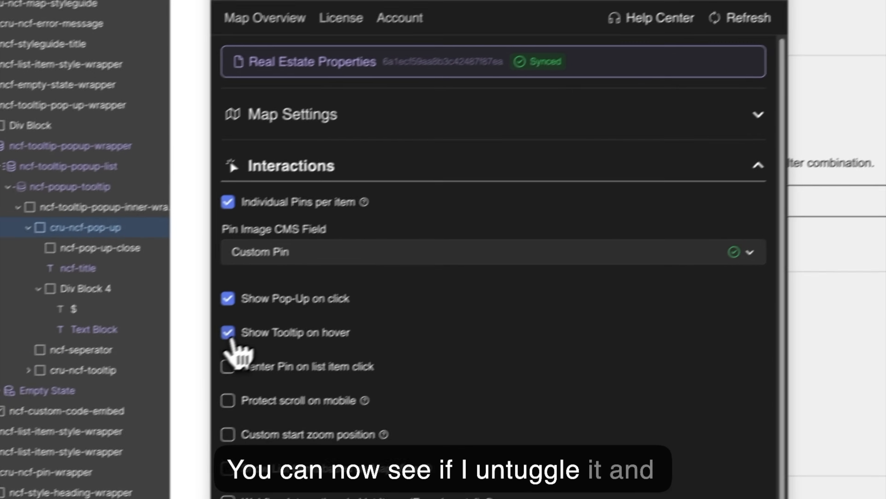
{"action": "left_click", "coordinate": [229, 334]}
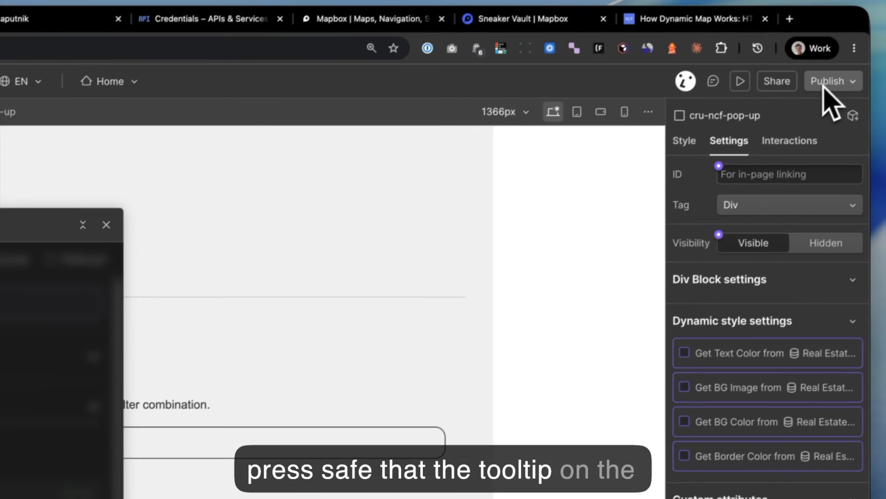
{"action": "left_click", "coordinate": [826, 91]}
{"action": "left_click", "coordinate": [750, 350]}
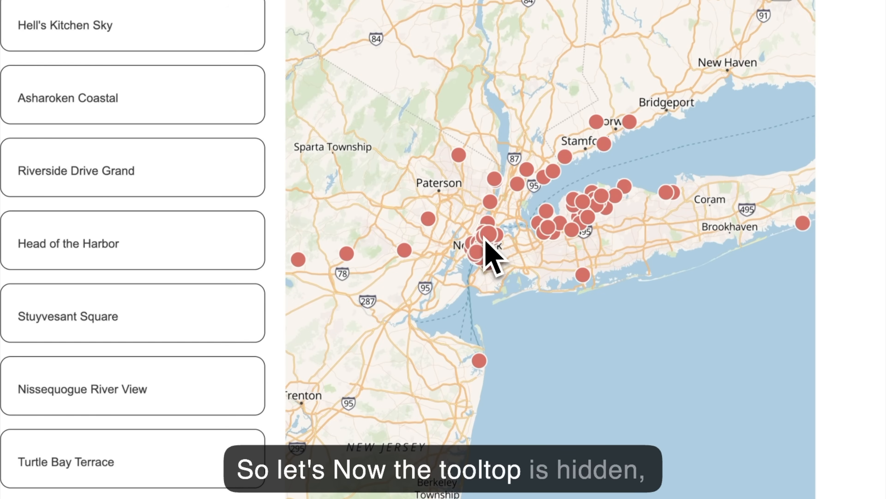
{"action": "left_click", "coordinate": [479, 360]}
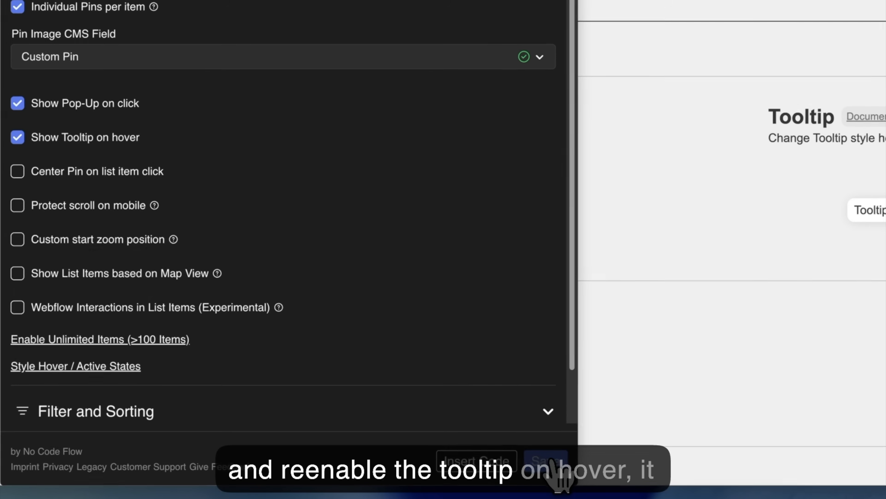
Step: Save the Dynamic Map settings with Show Tooltip on hover enabled again and minimize the Dynamic Map window
{"action": "left_click", "coordinate": [552, 459]}
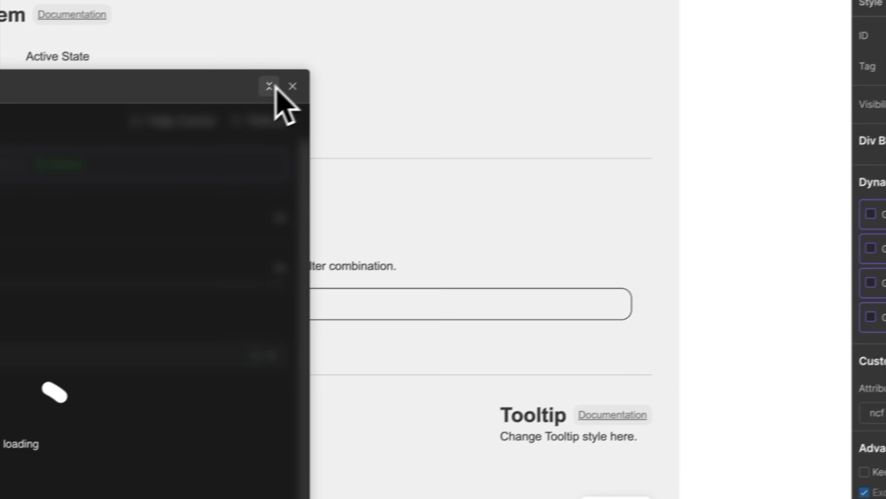
{"action": "left_click", "coordinate": [250, 93]}
{"action": "left_click", "coordinate": [431, 304]}
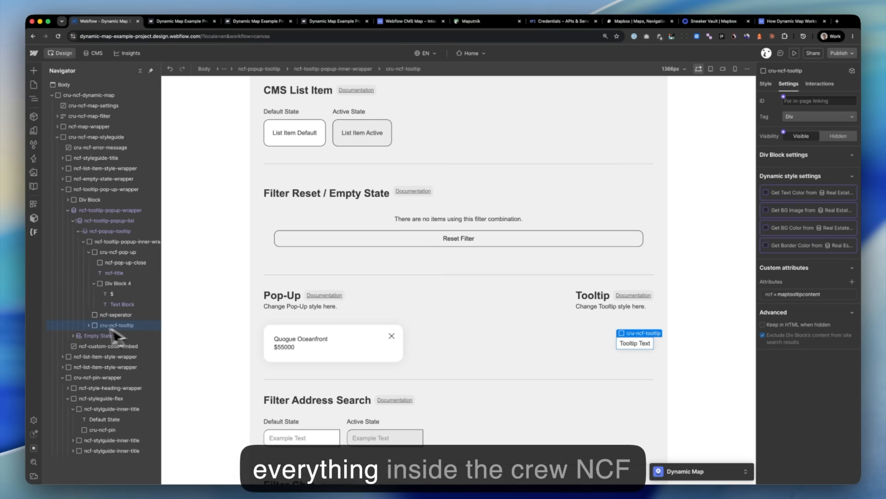
Step: Copy the pop-up's price Div Block with its "$" text and paste it into the cru-ncf-tooltip block
{"action": "left_click", "coordinate": [89, 325]}
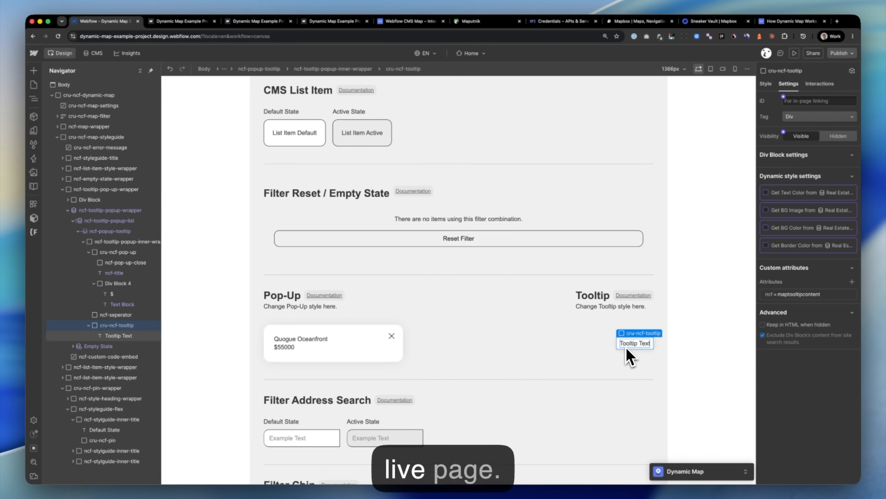
{"action": "key", "text": "super+e"}
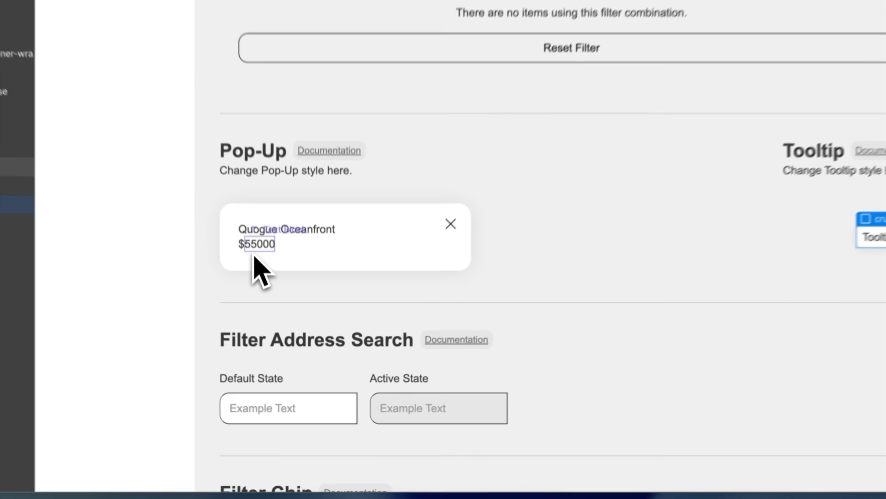
{"action": "left_click", "coordinate": [283, 349]}
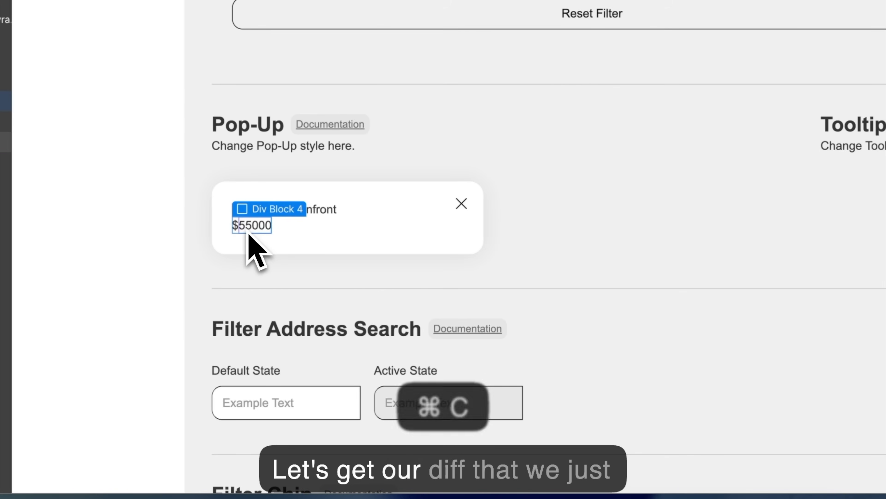
{"action": "key", "text": "super+c"}
{"action": "left_click", "coordinate": [547, 370]}
{"action": "key", "text": "super+v"}
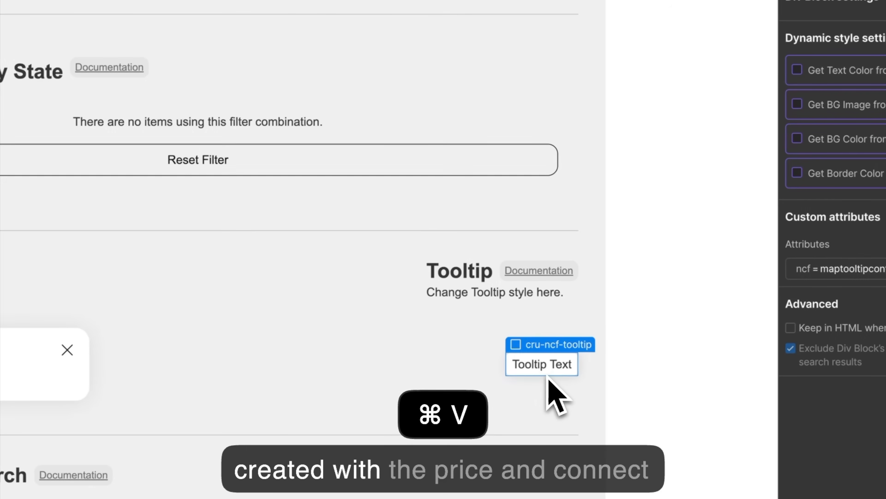
Step: Connect the tooltip's text block to the Name field of Real Estate Properties
{"action": "left_click", "coordinate": [538, 362]}
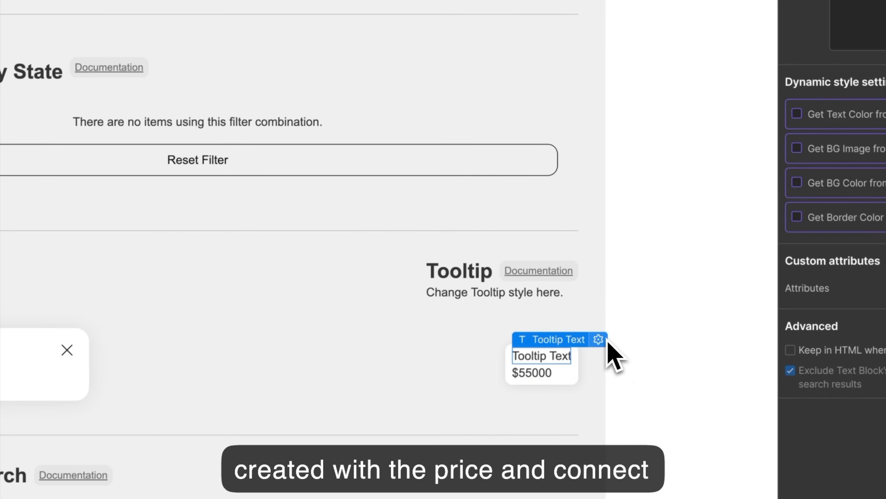
{"action": "left_click", "coordinate": [603, 340]}
{"action": "left_click", "coordinate": [564, 405]}
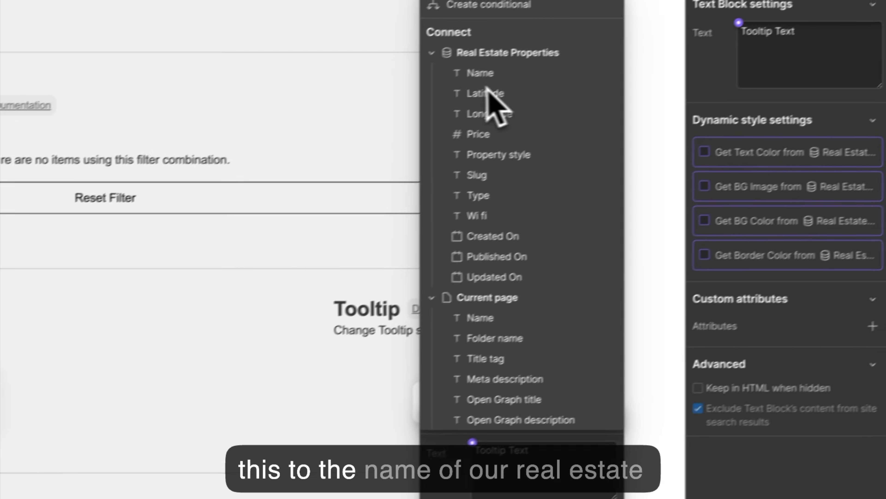
{"action": "left_click", "coordinate": [572, 34]}
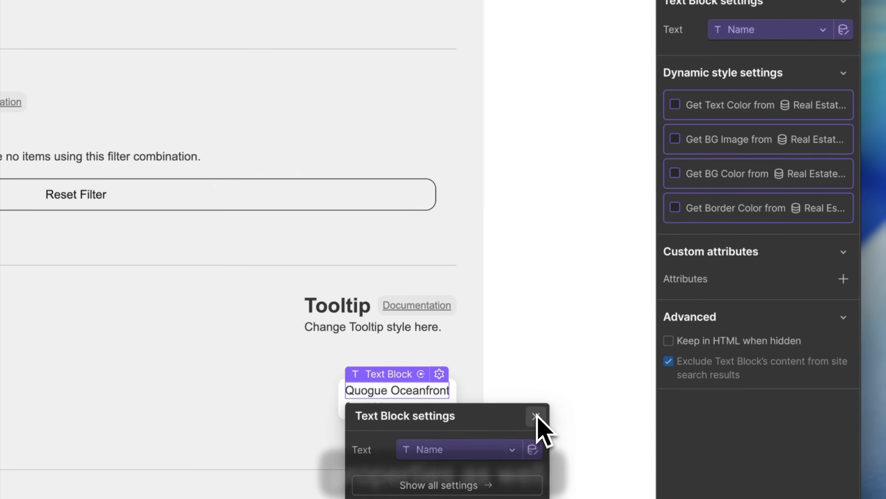
{"action": "left_click", "coordinate": [537, 431]}
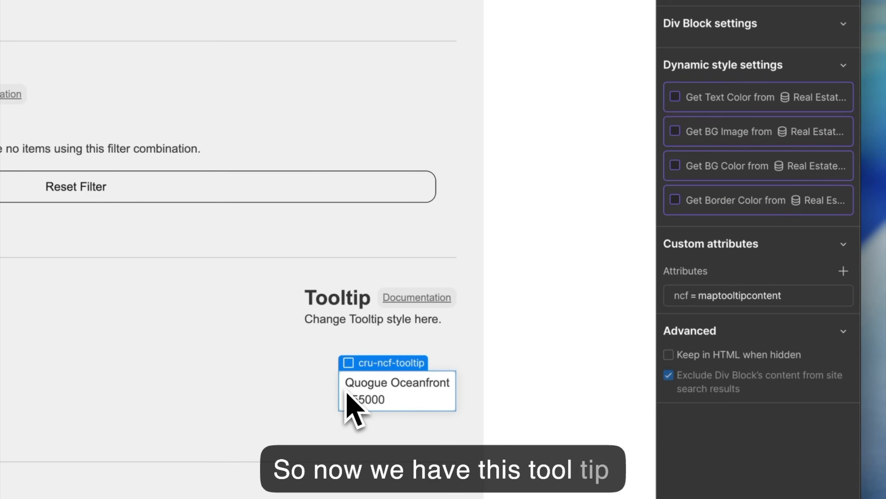
Step: Publish the site to the selected staging domain and check the pins' tooltips on the reloaded live map
{"action": "left_click", "coordinate": [815, 87]}
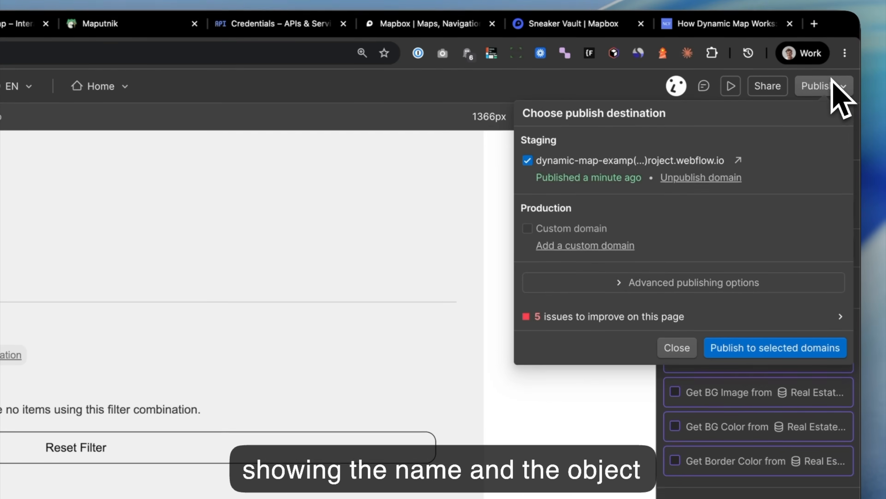
{"action": "left_click", "coordinate": [750, 350]}
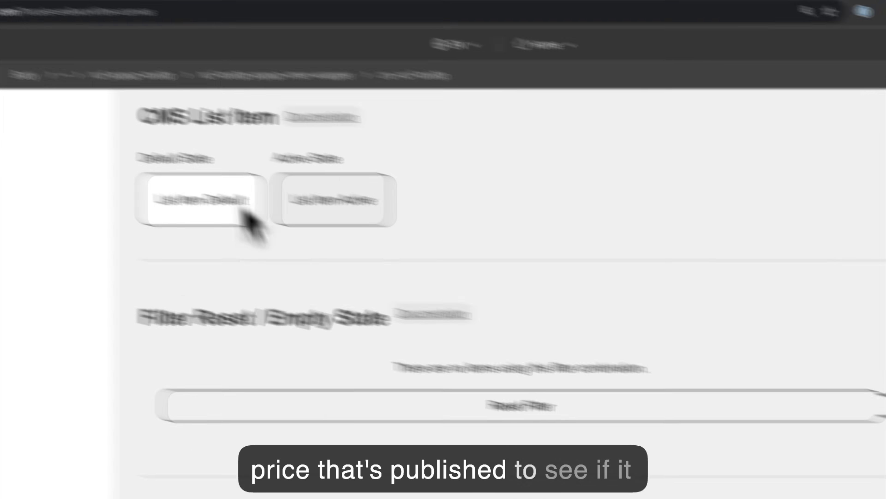
{"action": "key", "text": "super+r"}
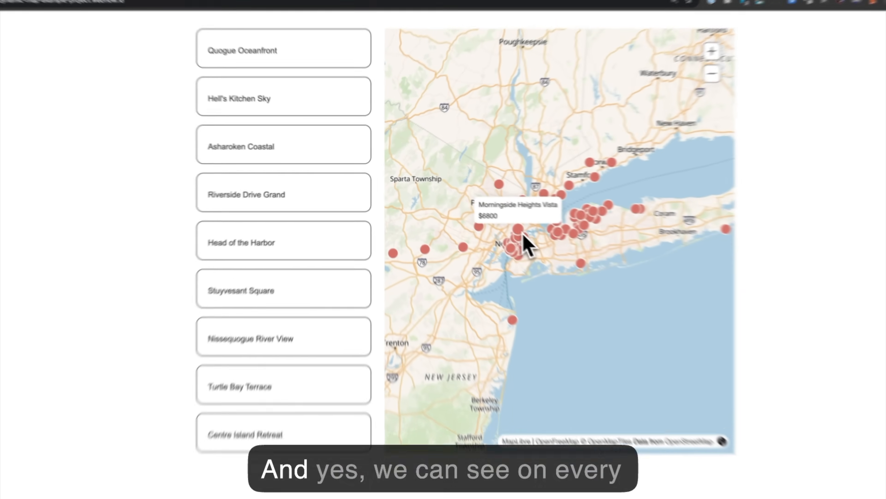
{"action": "mouse_move", "coordinate": [543, 267]}
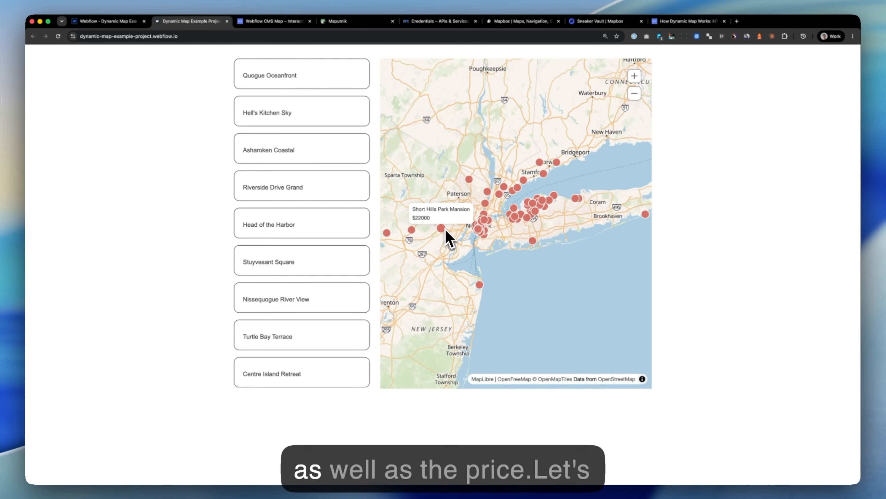
Step: Return to the Webflow Designer and enable Custom start zoom position in the Dynamic Map interaction settings
{"action": "left_click", "coordinate": [109, 21]}
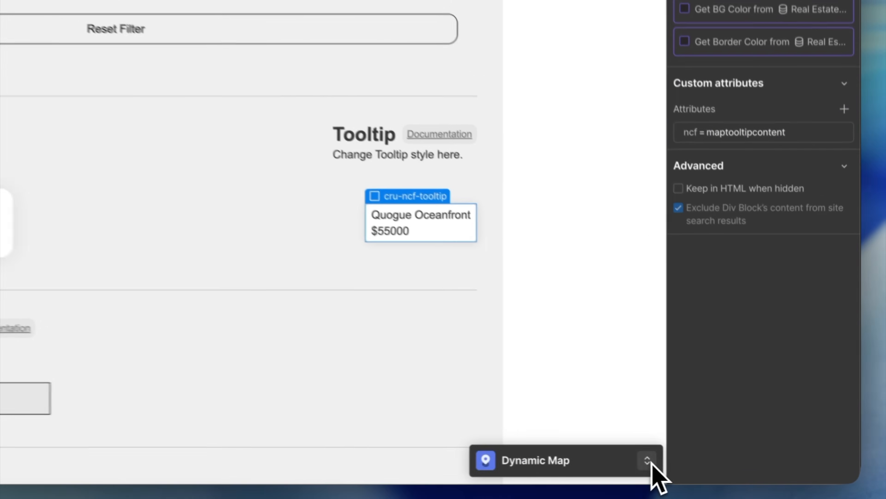
{"action": "left_click", "coordinate": [746, 471]}
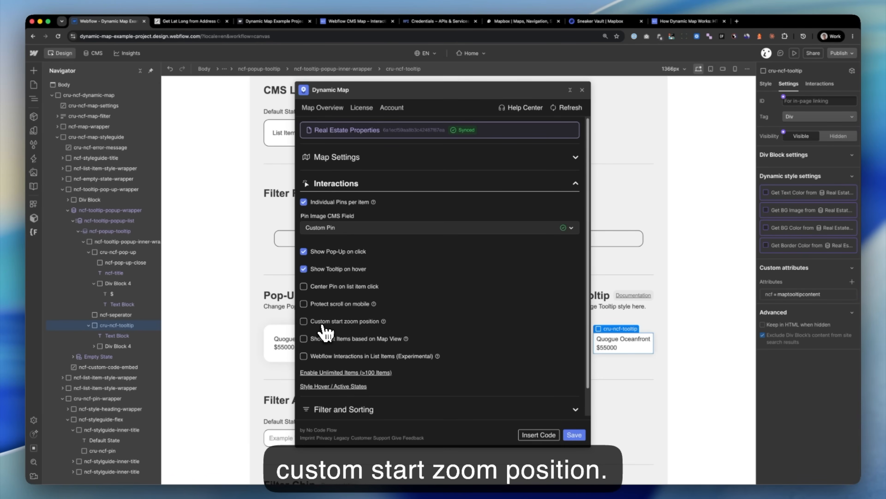
{"action": "left_click", "coordinate": [323, 323]}
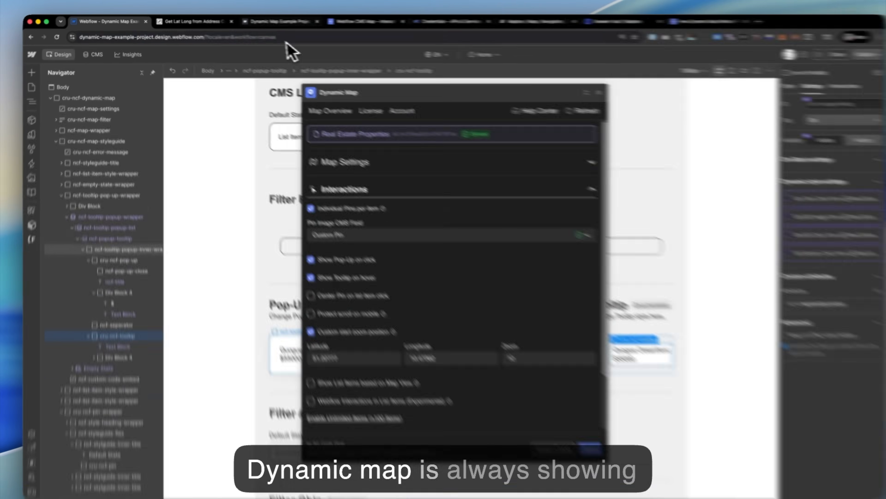
Step: Examine the live map's default extent around its pins and how far it reaches when zoomed out towards Boston
{"action": "left_click", "coordinate": [268, 21]}
{"action": "key", "text": "super+r"}
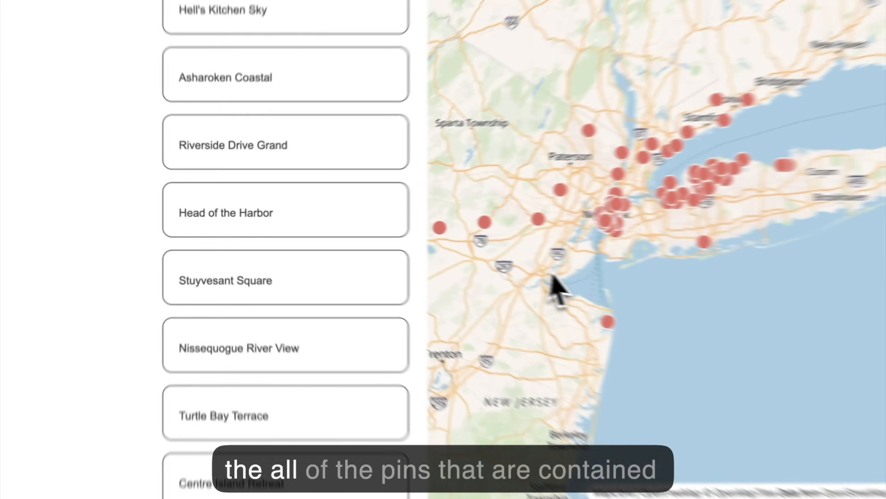
{"action": "mouse_move", "coordinate": [620, 286]}
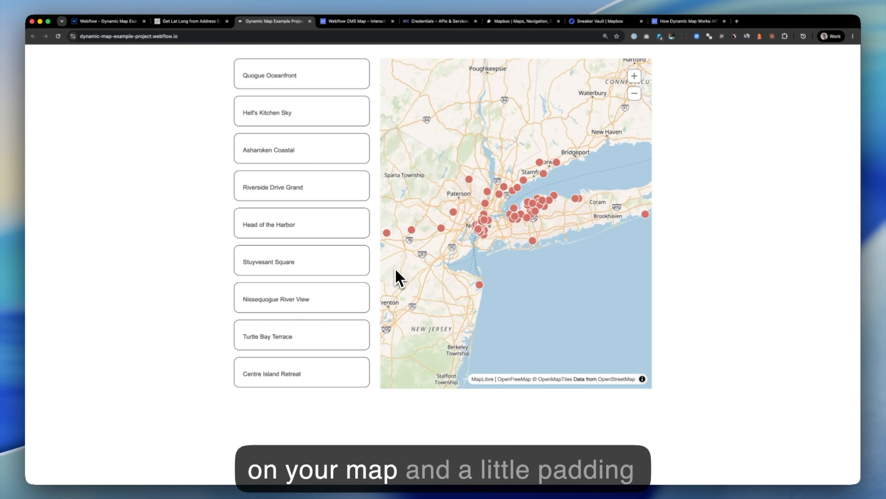
{"action": "scroll", "coordinate": [648, 218], "scroll_direction": "up", "scroll_amount": 1}
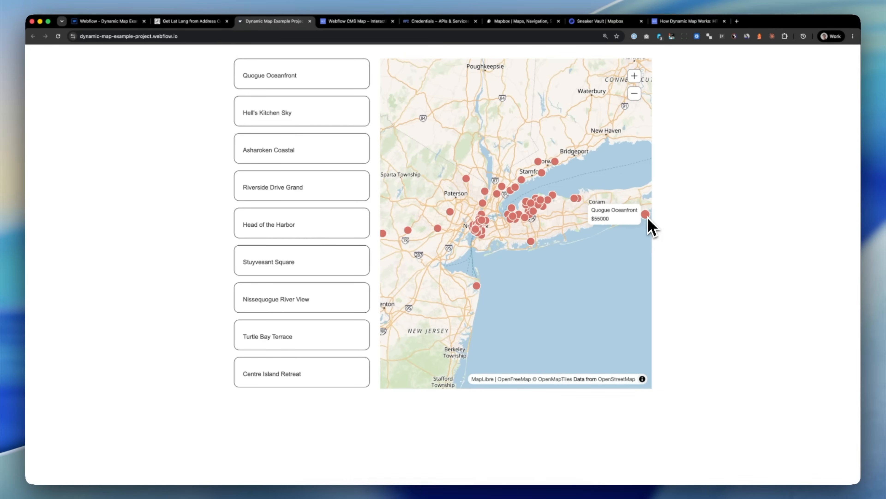
{"action": "scroll", "coordinate": [593, 241], "scroll_direction": "down", "scroll_amount": 5}
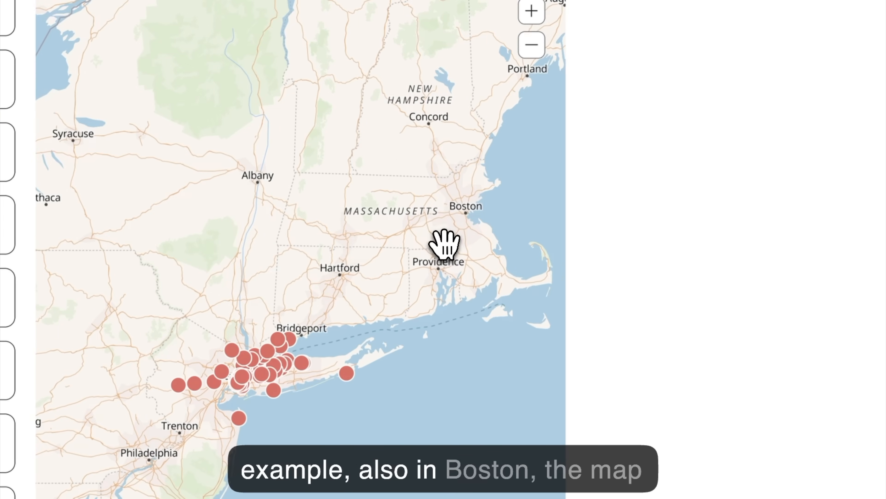
{"action": "scroll", "coordinate": [447, 259], "scroll_direction": "up", "scroll_amount": 2}
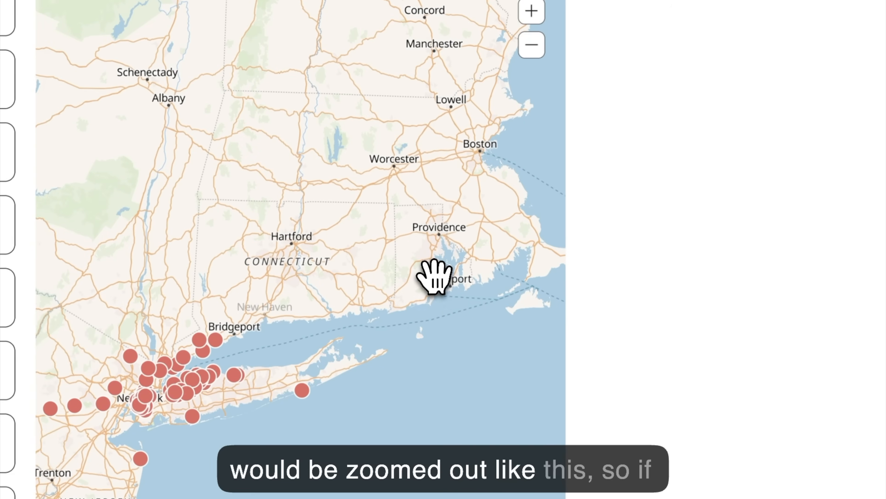
{"action": "left_click_drag", "start_coordinate": [433, 277], "coordinate": [423, 277]}
{"action": "scroll", "coordinate": [429, 280], "scroll_direction": "up", "scroll_amount": 1}
{"action": "left_click_drag", "start_coordinate": [451, 157], "coordinate": [476, 156]}
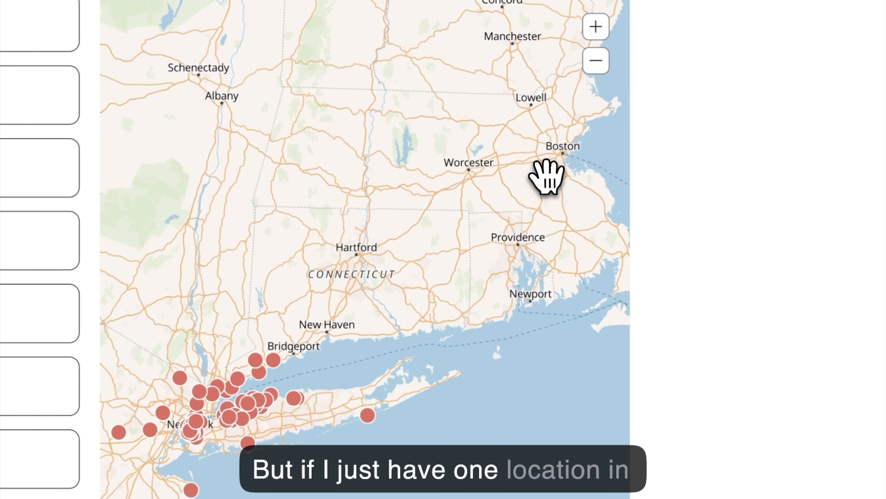
Step: Examine on the live map how the pins cluster around Manhattan and Central Park compared with the wider New York area
{"action": "left_click_drag", "start_coordinate": [429, 281], "coordinate": [457, 268]}
{"action": "scroll", "coordinate": [235, 401], "scroll_direction": "up", "scroll_amount": 5}
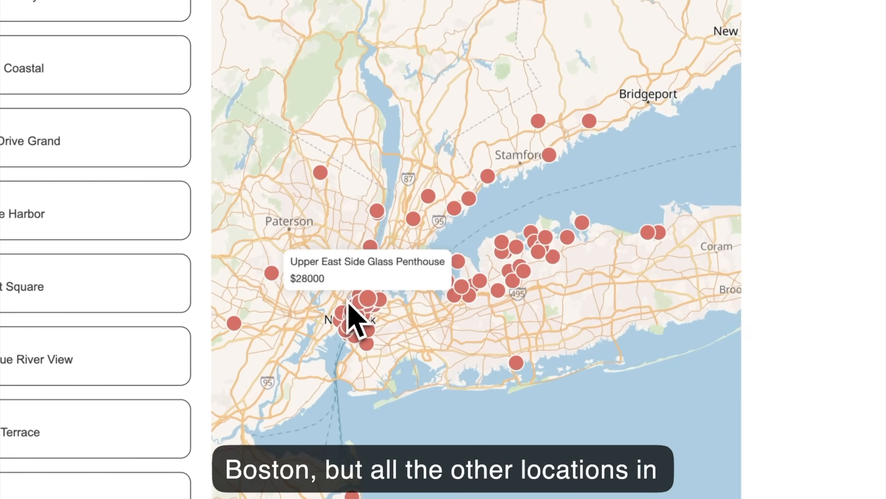
{"action": "scroll", "coordinate": [349, 303], "scroll_direction": "up", "scroll_amount": 6}
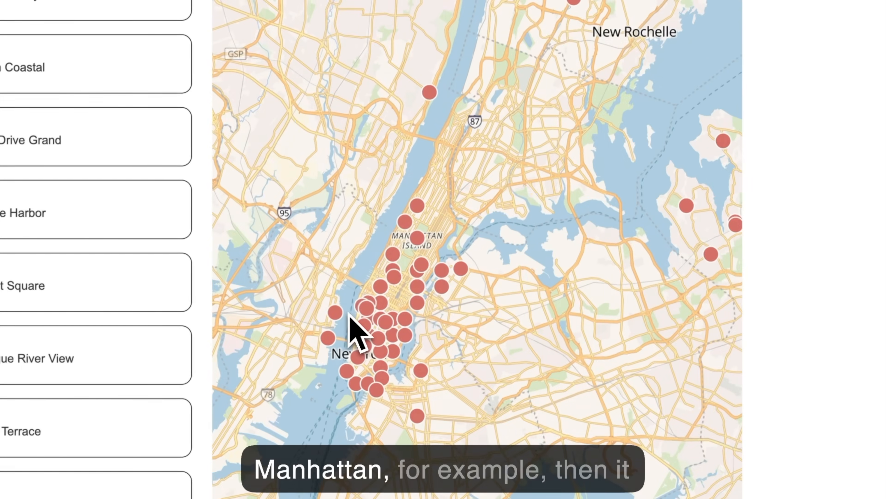
{"action": "left_click_drag", "start_coordinate": [401, 320], "coordinate": [540, 261]}
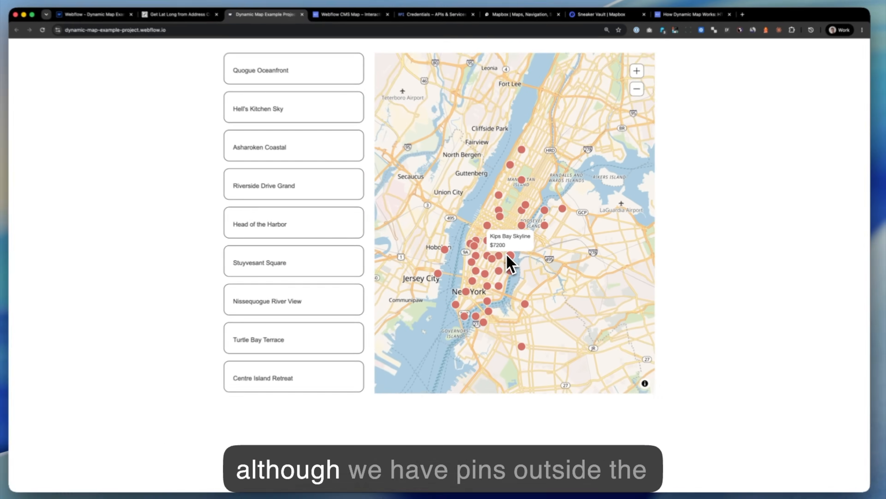
{"action": "scroll", "coordinate": [464, 277], "scroll_direction": "down", "scroll_amount": 5}
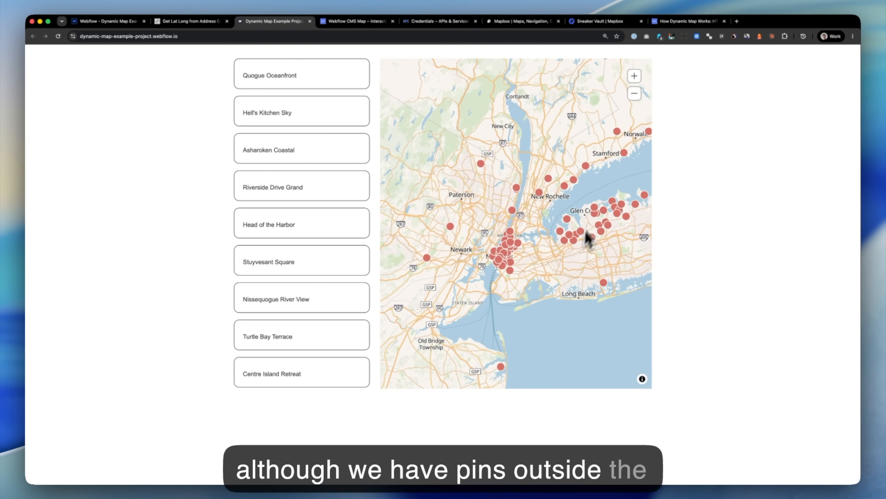
{"action": "scroll", "coordinate": [510, 257], "scroll_direction": "up", "scroll_amount": 5}
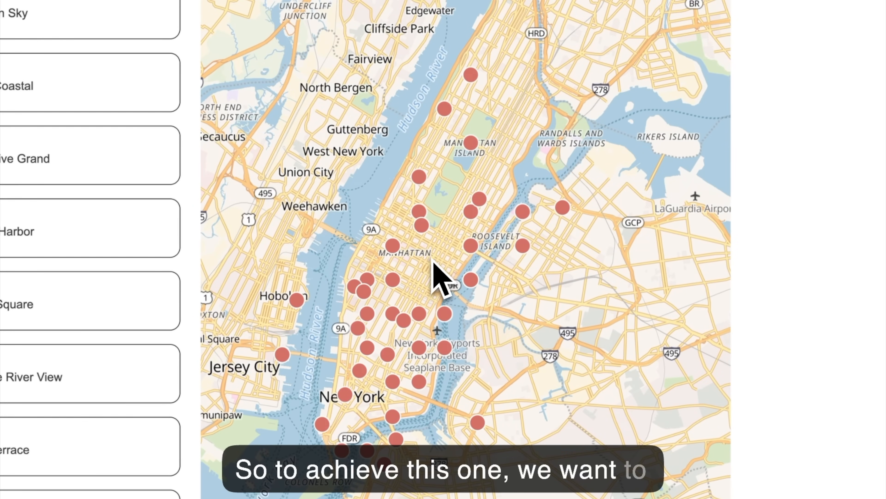
{"action": "left_click_drag", "start_coordinate": [474, 256], "coordinate": [472, 265]}
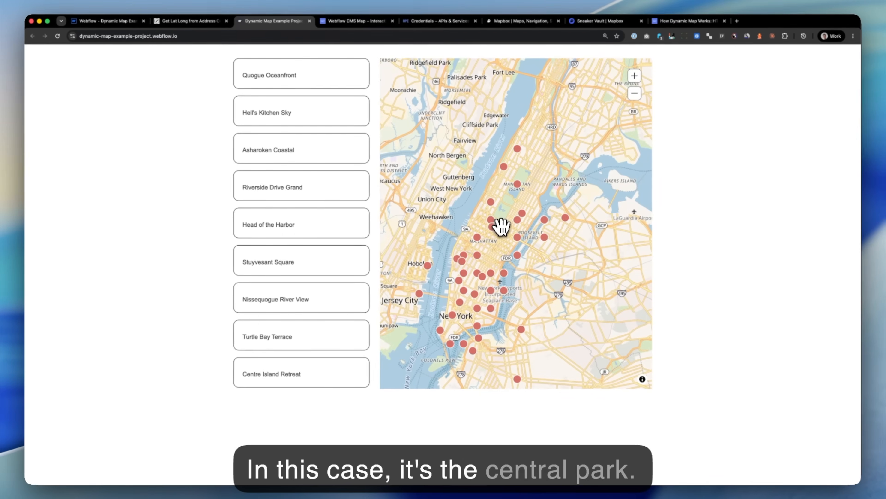
{"action": "scroll", "coordinate": [502, 227], "scroll_direction": "up", "scroll_amount": 5}
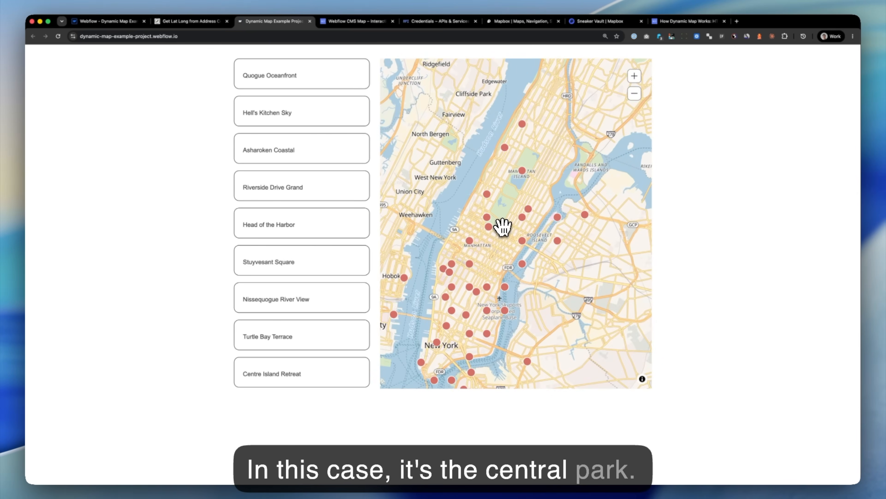
{"action": "scroll", "coordinate": [501, 227], "scroll_direction": "down", "scroll_amount": 4}
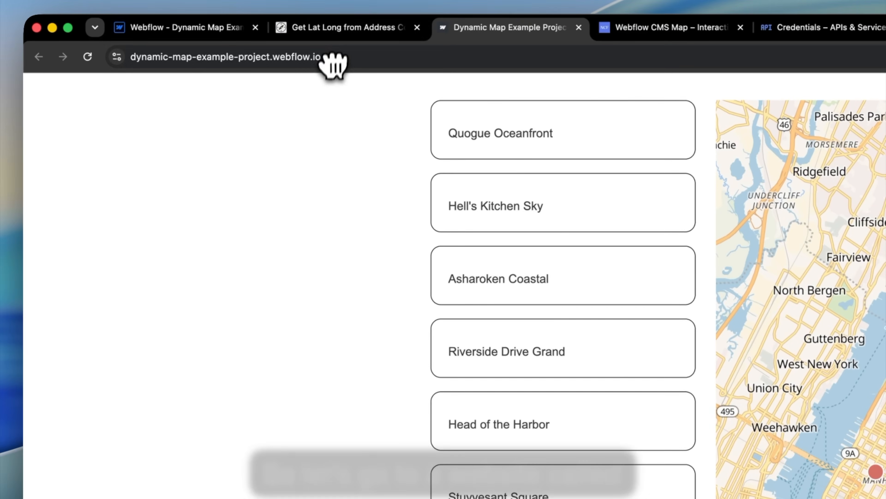
Step: Switch to LatLong.net and look up the coordinates of the address Central Park New York
{"action": "left_click", "coordinate": [335, 29]}
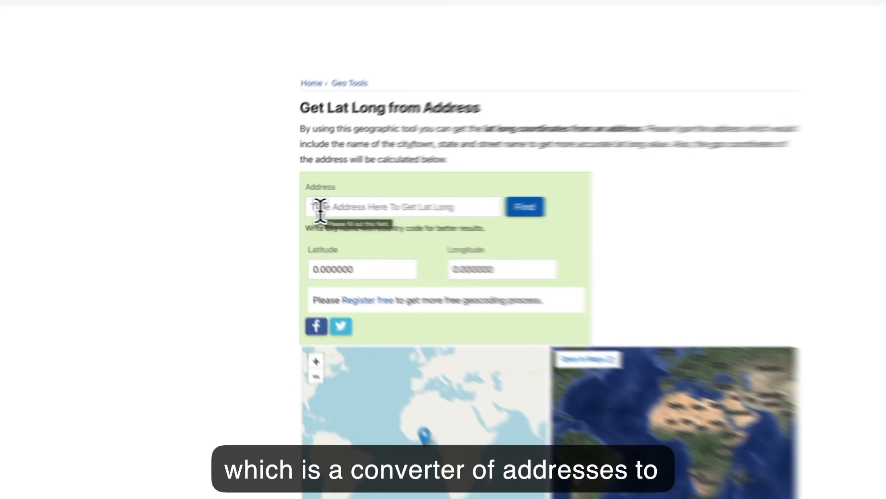
{"action": "left_click", "coordinate": [285, 207]}
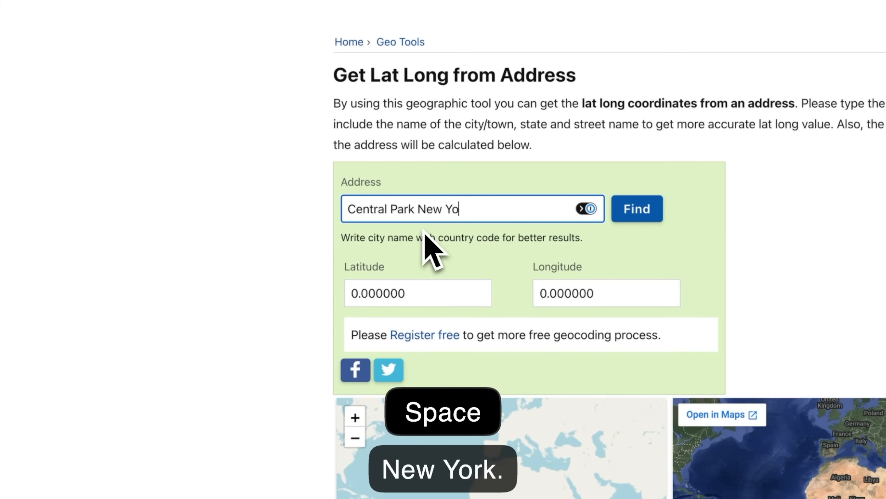
{"action": "key", "text": "Return"}
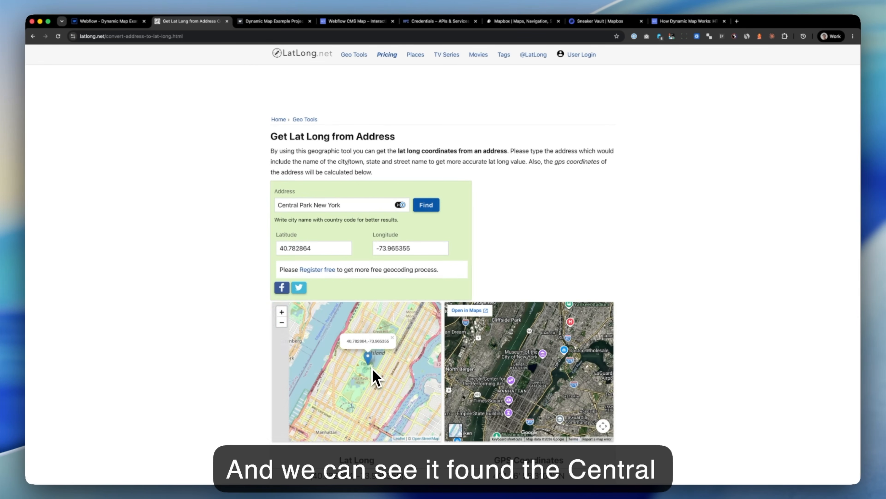
Step: Copy the found latitude 40.782864 into the Latitude of the custom start zoom position in Webflow's Dynamic Map settings
{"action": "left_click", "coordinate": [316, 249]}
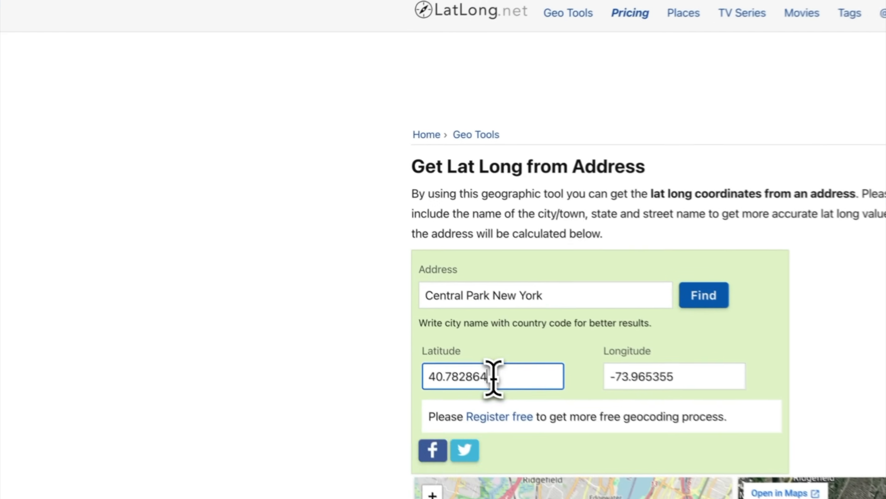
{"action": "key", "text": "super+a"}
{"action": "key", "text": "super+c"}
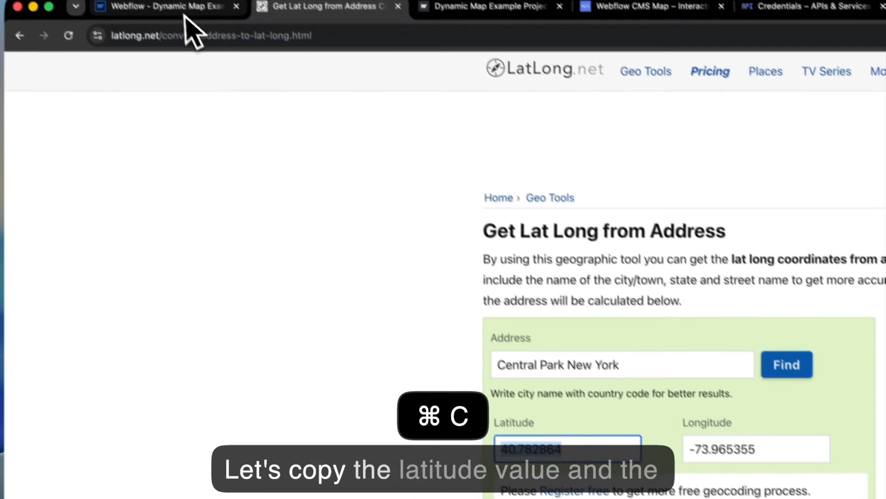
{"action": "left_click", "coordinate": [183, 10]}
{"action": "left_click", "coordinate": [510, 394]}
{"action": "key", "text": "super+a"}
{"action": "key", "text": "super+v"}
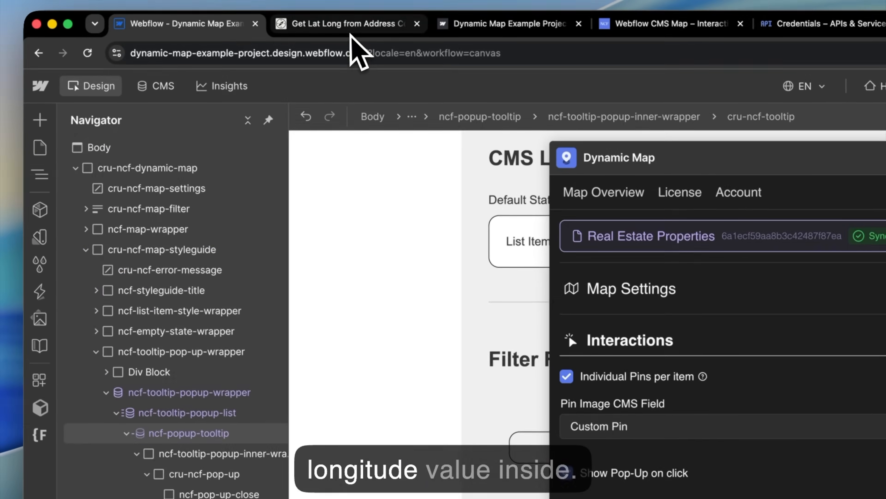
Step: Copy the longitude -73.965355 from LatLong.net into the Longitude of the custom start zoom position in Webflow
{"action": "left_click", "coordinate": [354, 26]}
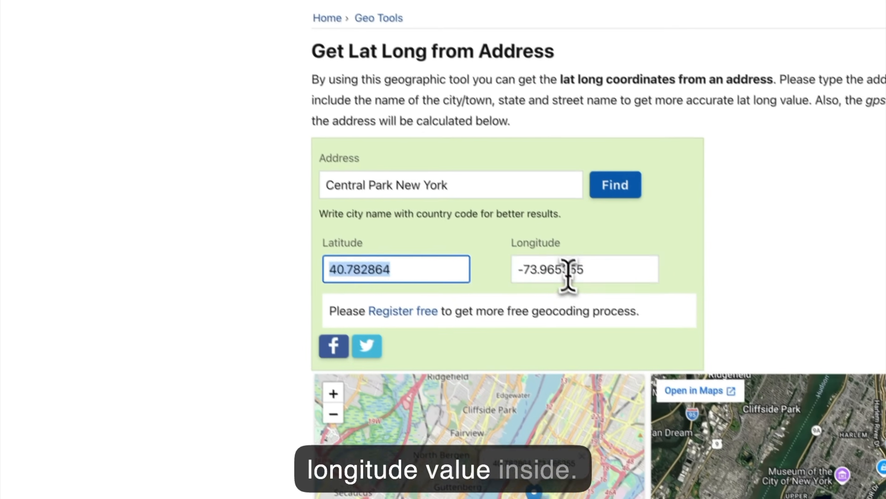
{"action": "triple_click", "coordinate": [679, 389]}
{"action": "key", "text": "super+c"}
{"action": "left_click", "coordinate": [184, 12]}
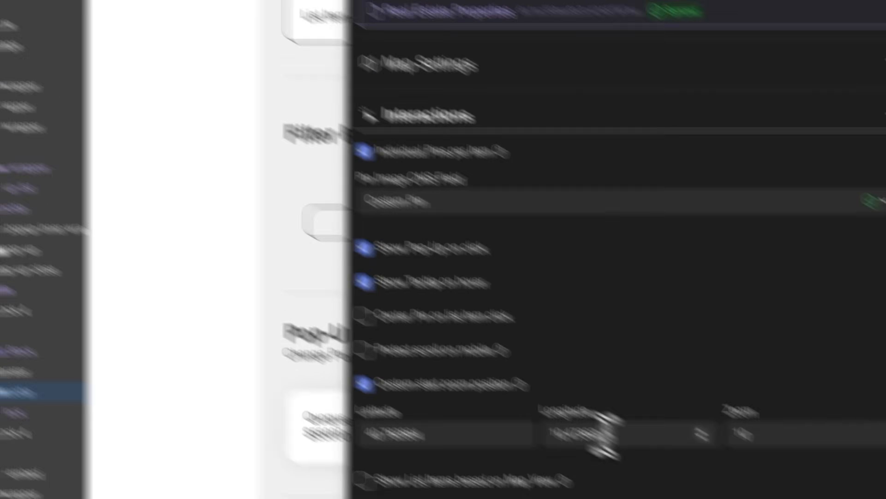
{"action": "left_click", "coordinate": [293, 267]}
{"action": "key", "text": "super+a"}
{"action": "key", "text": "super+v"}
Step: Set the start zoom level to 5, save the map settings and publish the site
{"action": "left_click", "coordinate": [370, 248]}
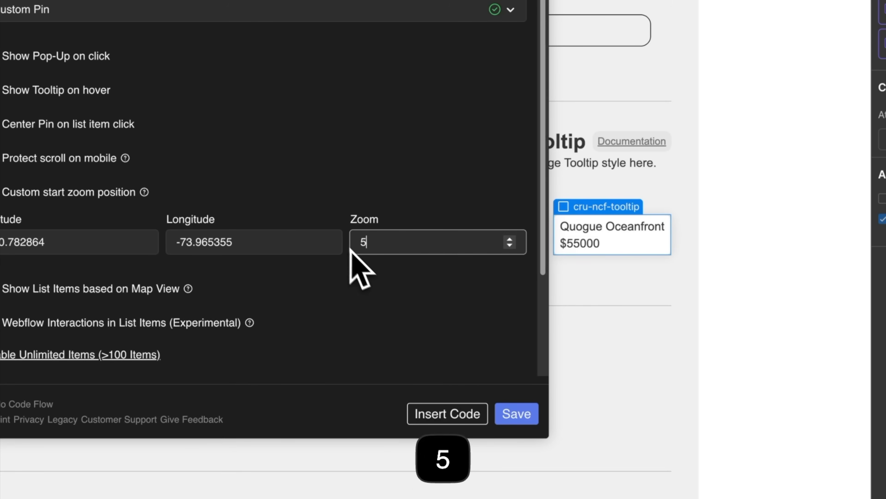
{"action": "left_click", "coordinate": [508, 421]}
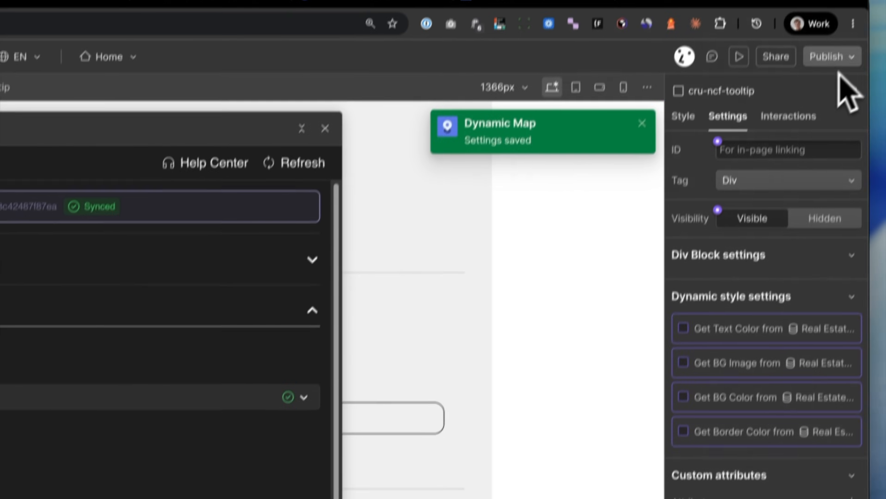
{"action": "left_click", "coordinate": [827, 56]}
{"action": "left_click", "coordinate": [759, 353]}
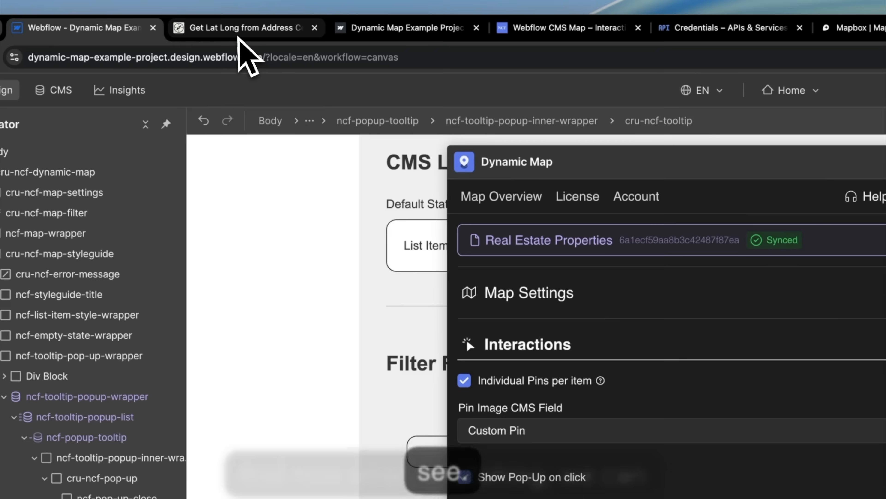
Step: Switch to the live map page, reload it and check the start position at zoom level 5
{"action": "left_click", "coordinate": [377, 28]}
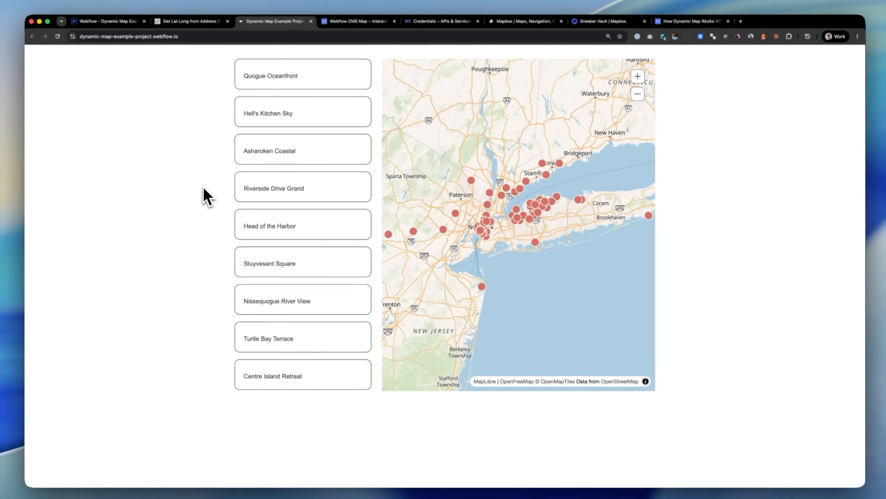
{"action": "key", "text": "super+r"}
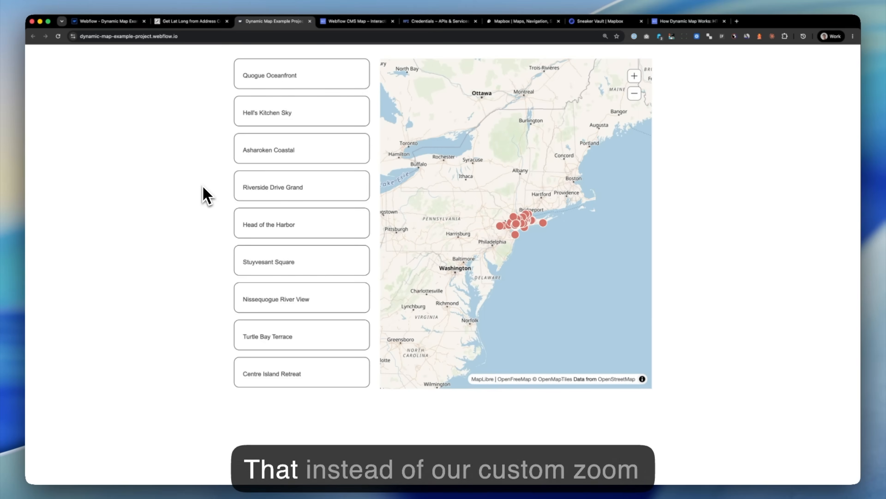
{"action": "mouse_move", "coordinate": [527, 231]}
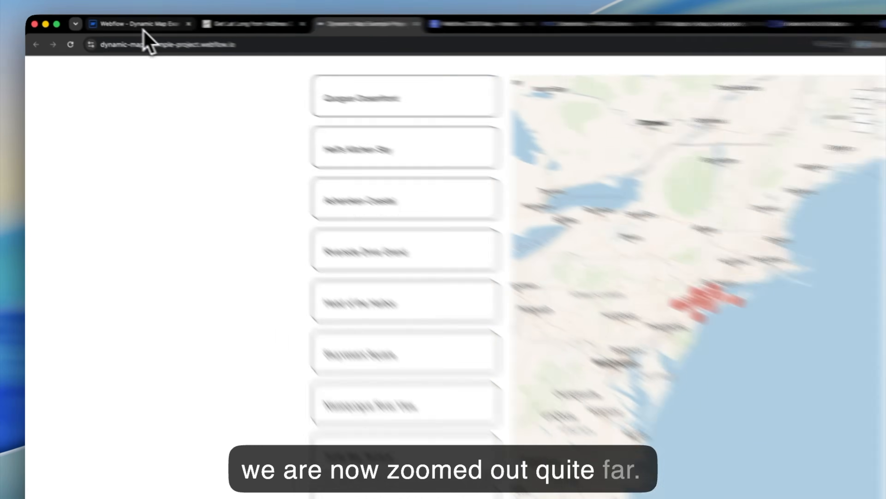
Step: Return to the Webflow Designer, change the start zoom level to 10, save the settings and publish the site
{"action": "left_click", "coordinate": [114, 22]}
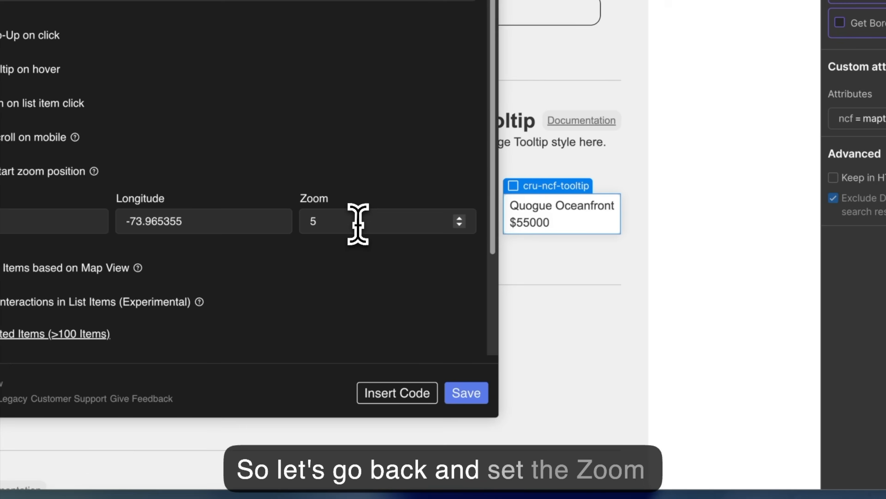
{"action": "left_click_drag", "start_coordinate": [422, 275], "coordinate": [346, 264]}
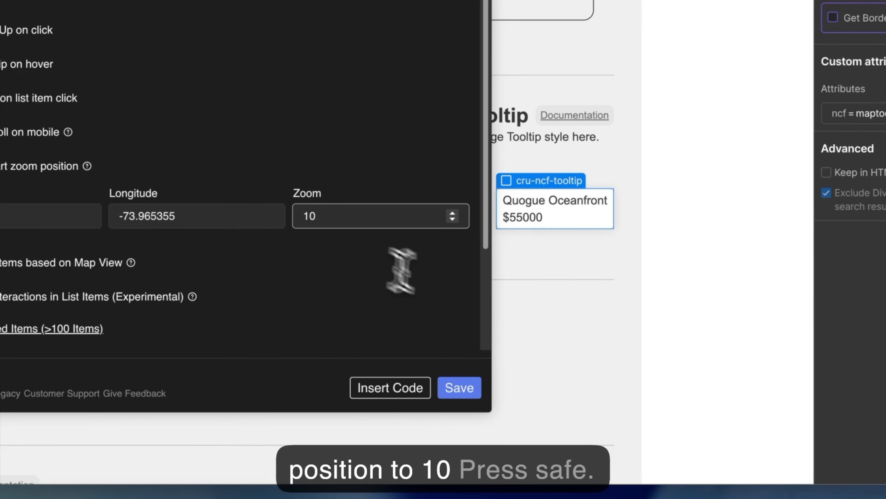
{"action": "left_click", "coordinate": [466, 384]}
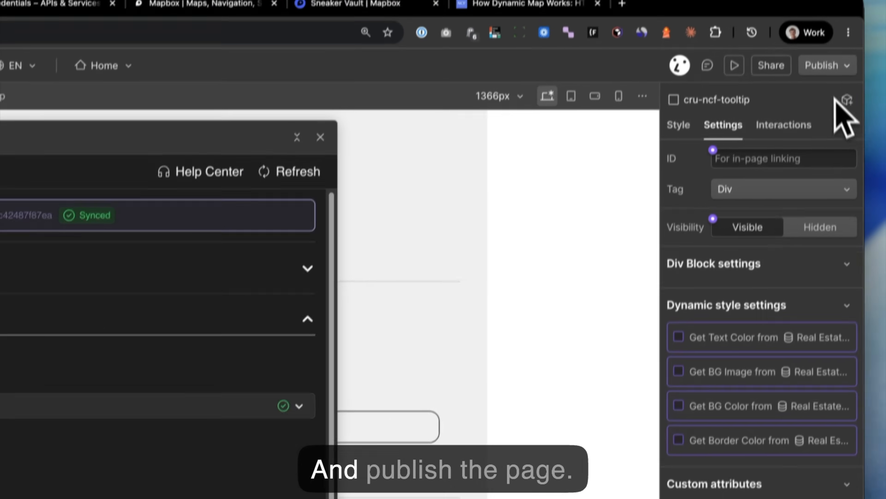
{"action": "left_click", "coordinate": [836, 92]}
{"action": "left_click", "coordinate": [790, 352]}
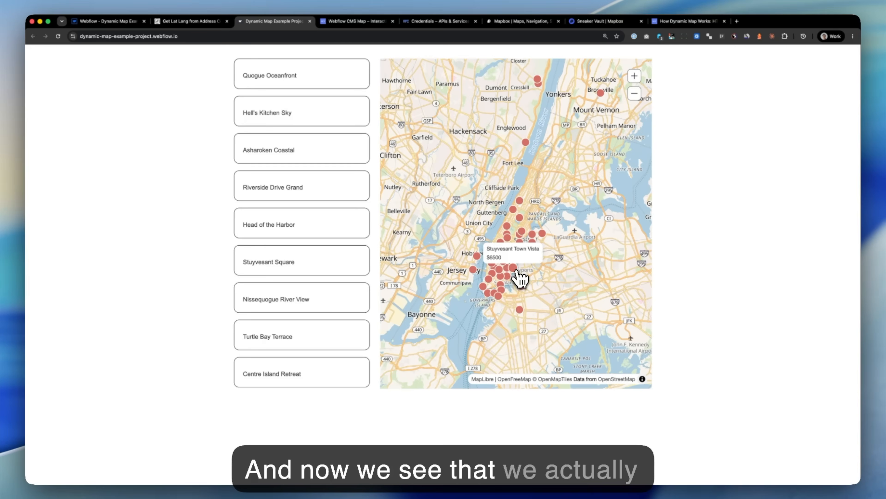
Step: Inspect the live map's start view over New York at zoom level 10, comparing closer and wider views and reloading it
{"action": "mouse_move", "coordinate": [506, 266]}
{"action": "scroll", "coordinate": [506, 266], "scroll_direction": "up", "scroll_amount": 4}
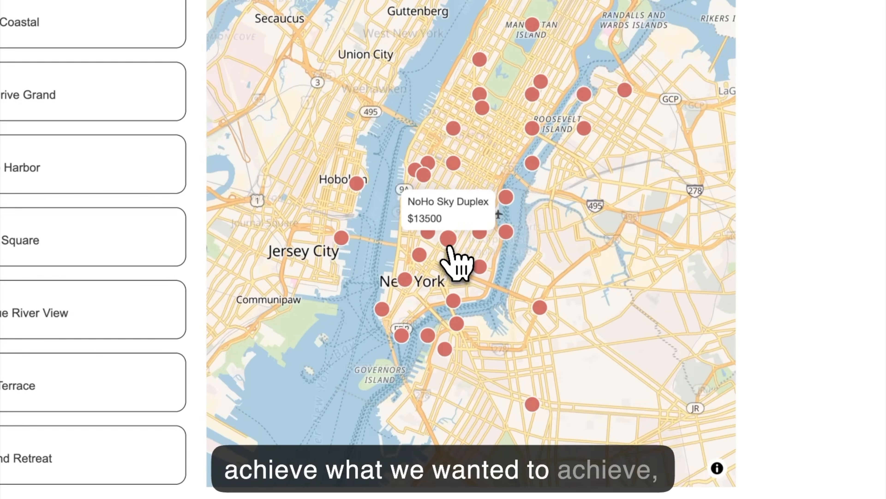
{"action": "scroll", "coordinate": [505, 265], "scroll_direction": "down", "scroll_amount": 5}
{"action": "scroll", "coordinate": [451, 248], "scroll_direction": "down", "scroll_amount": 3}
{"action": "scroll", "coordinate": [451, 249], "scroll_direction": "up", "scroll_amount": 3}
{"action": "key", "text": "super+r"}
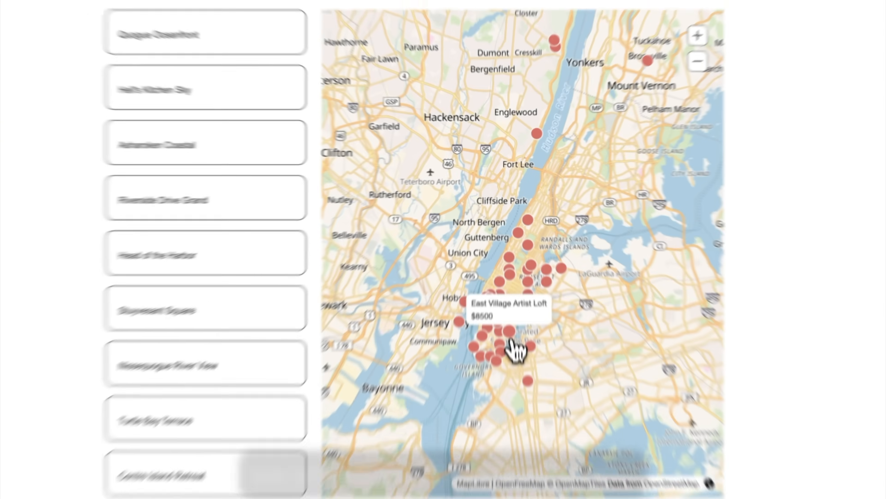
{"action": "mouse_move", "coordinate": [500, 276]}
{"action": "left_click_drag", "start_coordinate": [500, 276], "coordinate": [489, 276]}
{"action": "scroll", "coordinate": [488, 276], "scroll_direction": "up", "scroll_amount": 4}
{"action": "scroll", "coordinate": [472, 384], "scroll_direction": "down", "scroll_amount": 2}
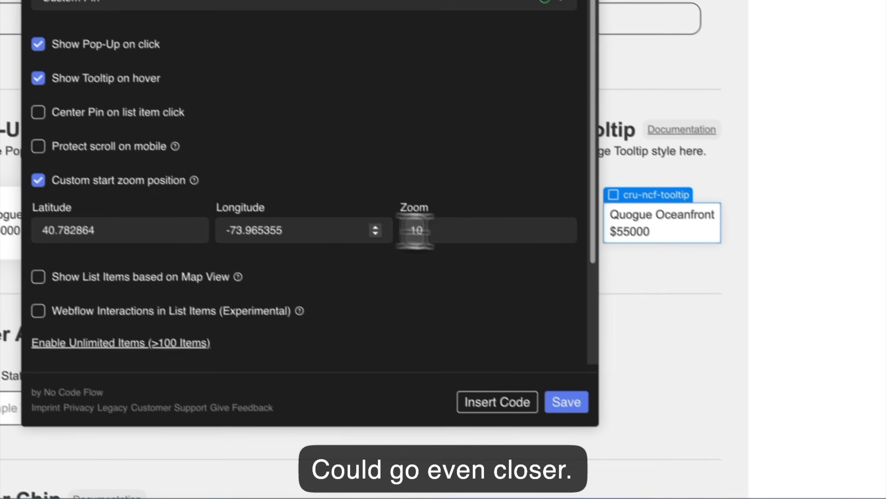
Step: Set the start zoom level to 15, save and publish, and check the live map's start view around Central Park
{"action": "left_click_drag", "start_coordinate": [578, 351], "coordinate": [508, 351]}
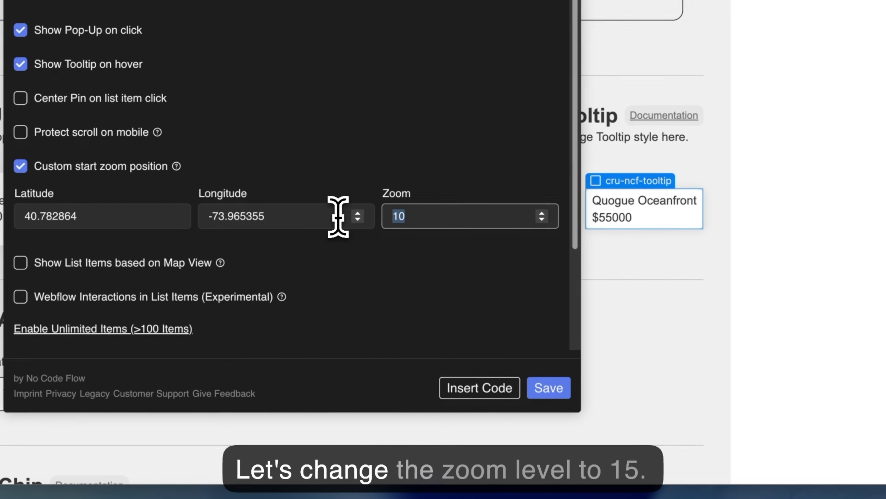
{"action": "left_click", "coordinate": [548, 387]}
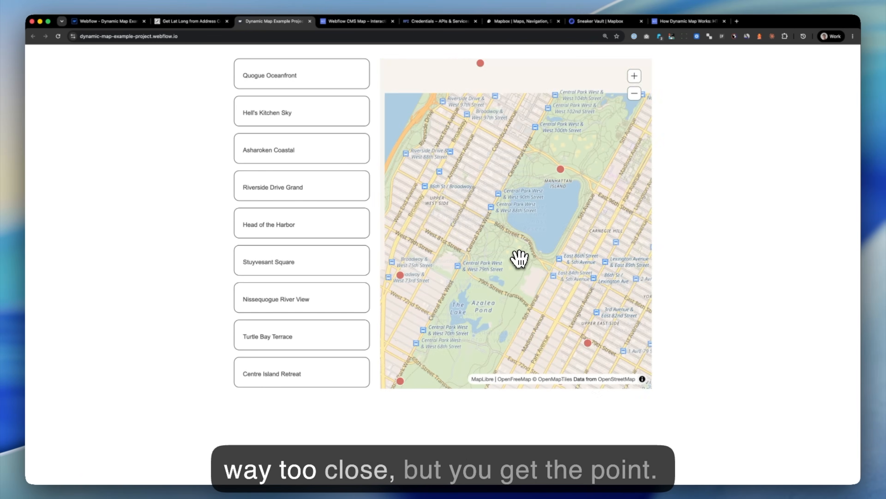
{"action": "scroll", "coordinate": [520, 259], "scroll_direction": "down", "scroll_amount": 3}
{"action": "left_click_drag", "start_coordinate": [519, 260], "coordinate": [499, 230]}
{"action": "scroll", "coordinate": [498, 230], "scroll_direction": "down", "scroll_amount": 3}
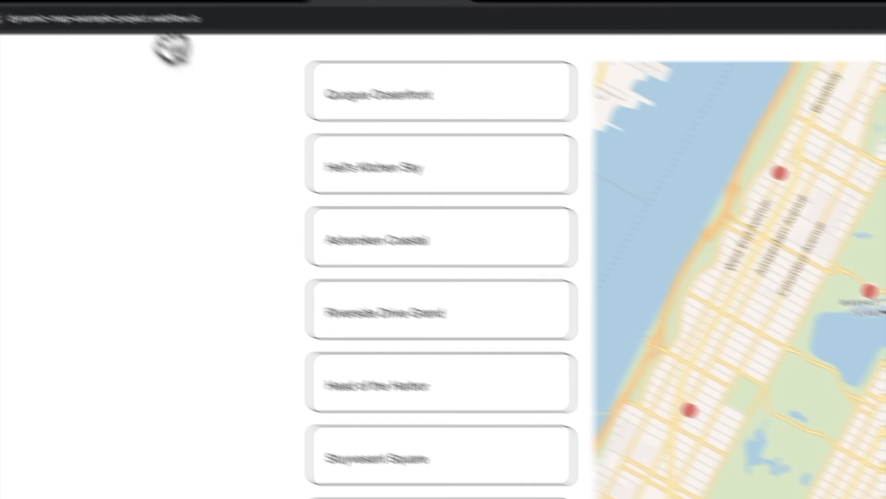
Step: In the Webflow Designer, disable Custom start zoom position, enable Show List Items based on Map View and save the settings
{"action": "left_click", "coordinate": [190, 26]}
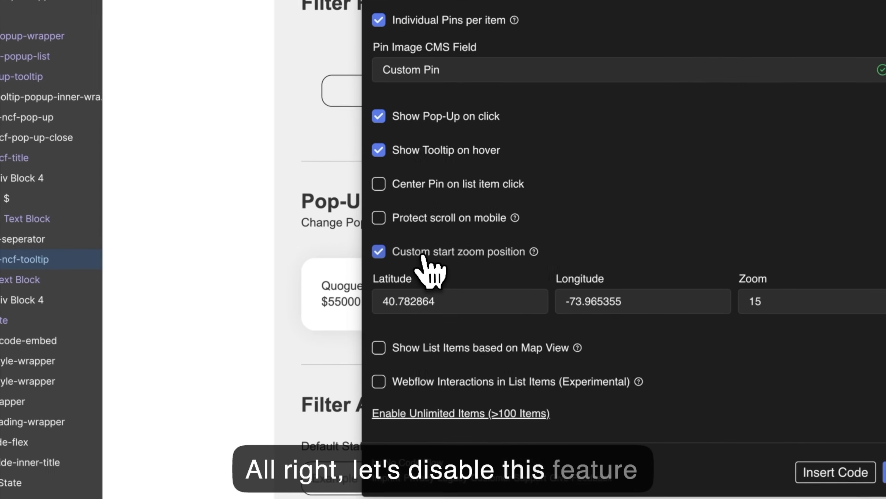
{"action": "left_click", "coordinate": [424, 257]}
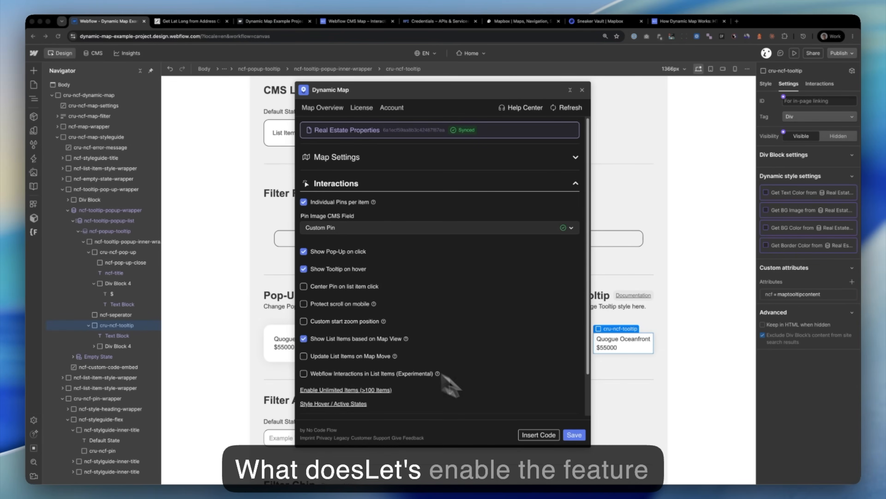
{"action": "left_click", "coordinate": [575, 436]}
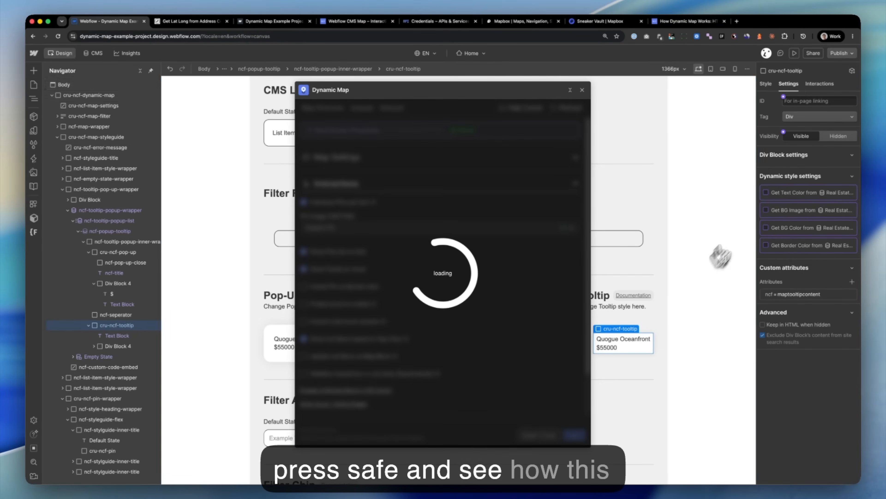
Step: Publish the site to the selected staging domain and switch to the live Dynamic Map example page
{"action": "left_click", "coordinate": [842, 54]}
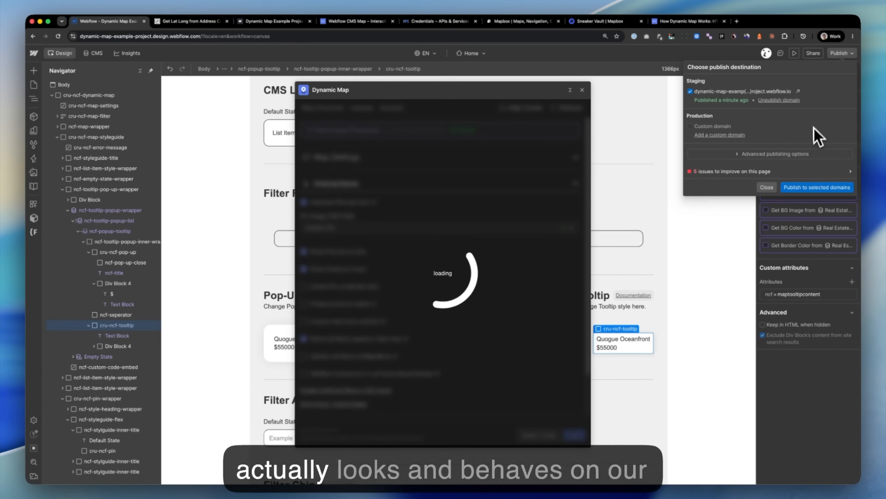
{"action": "left_click", "coordinate": [811, 190]}
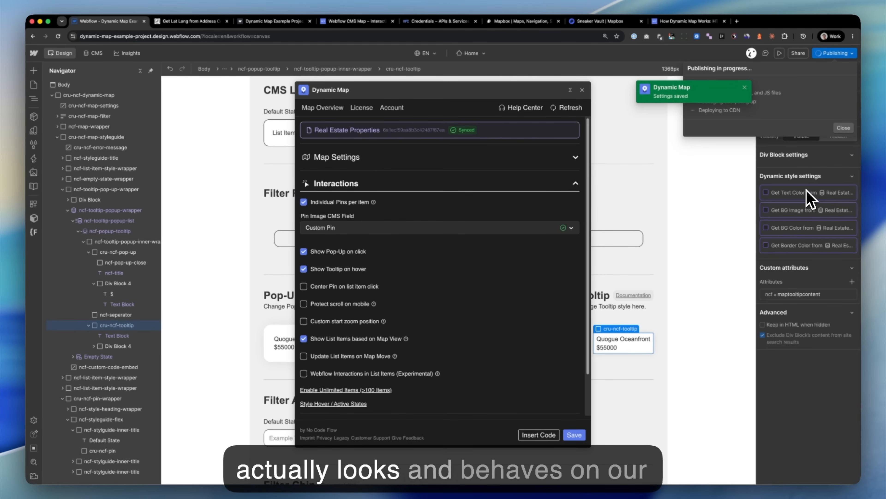
{"action": "left_click", "coordinate": [288, 22]}
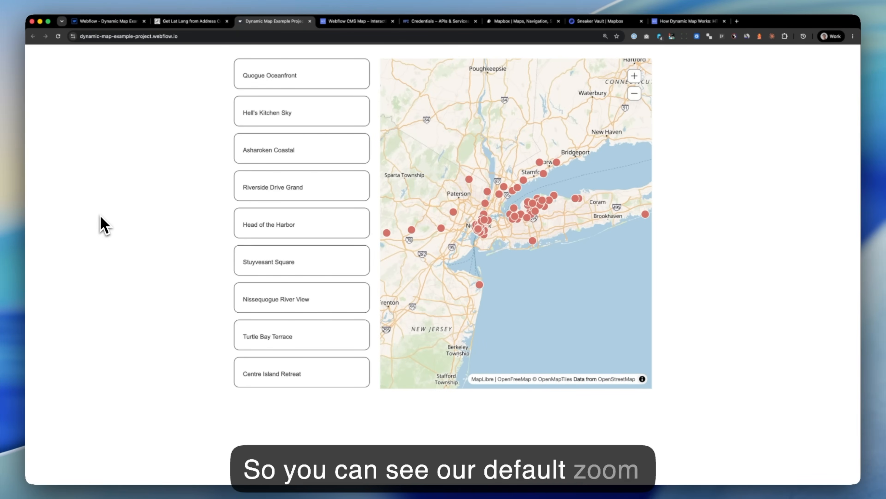
Step: Zoom in on Manhattan and pan around the live map to check how the item list follows the visible area
{"action": "scroll", "coordinate": [468, 231], "scroll_direction": "up", "scroll_amount": 5}
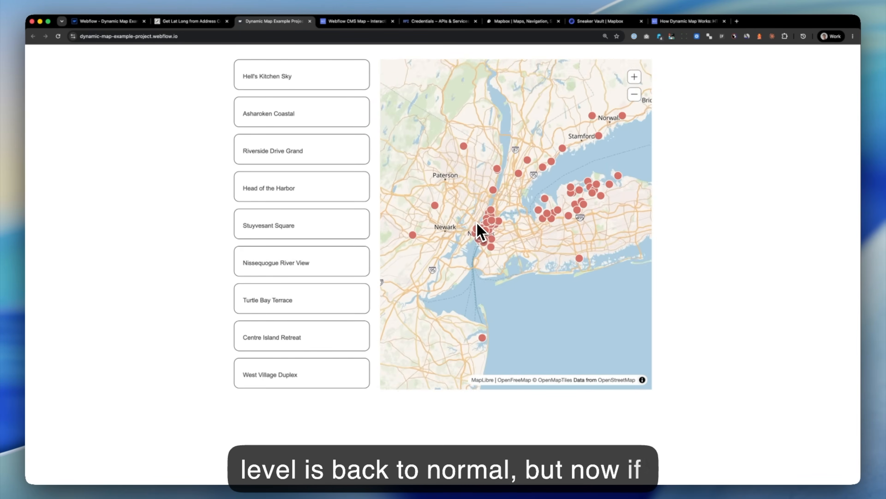
{"action": "scroll", "coordinate": [476, 223], "scroll_direction": "up", "scroll_amount": 10}
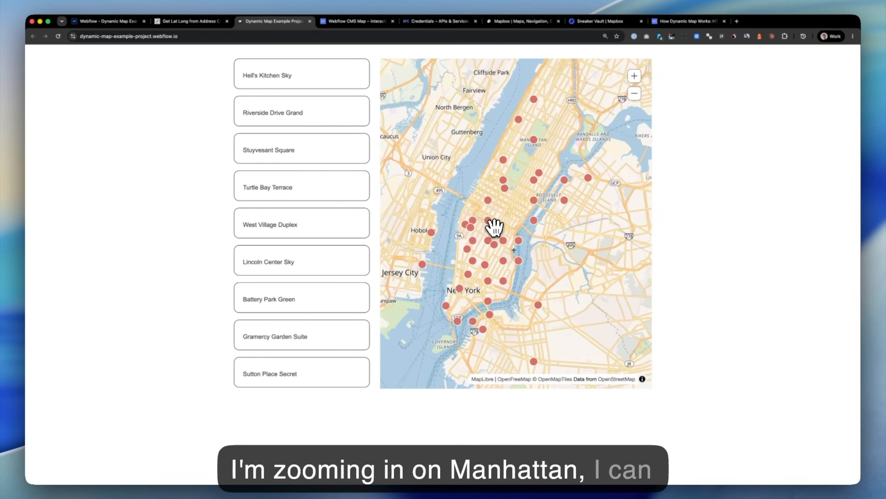
{"action": "scroll", "coordinate": [494, 228], "scroll_direction": "up", "scroll_amount": 8}
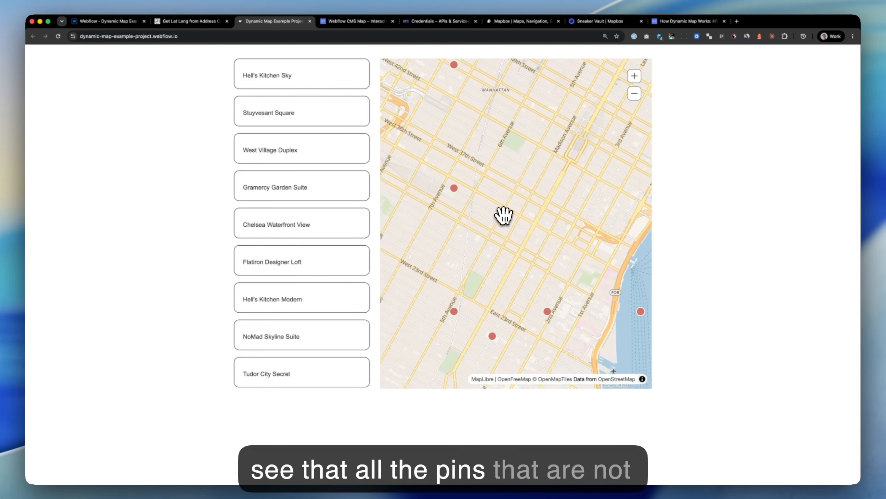
{"action": "left_click_drag", "start_coordinate": [518, 224], "coordinate": [493, 216]}
{"action": "left_click_drag", "start_coordinate": [483, 284], "coordinate": [472, 251]}
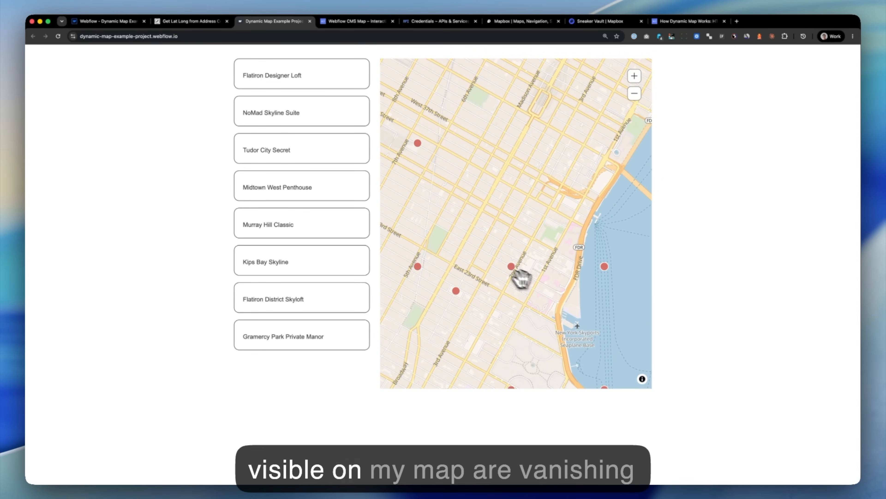
{"action": "left_click_drag", "start_coordinate": [535, 284], "coordinate": [511, 272]}
{"action": "scroll", "coordinate": [449, 255], "scroll_direction": "up", "scroll_amount": 5}
{"action": "left_click_drag", "start_coordinate": [447, 255], "coordinate": [478, 235]}
{"action": "left_click_drag", "start_coordinate": [474, 187], "coordinate": [483, 182]}
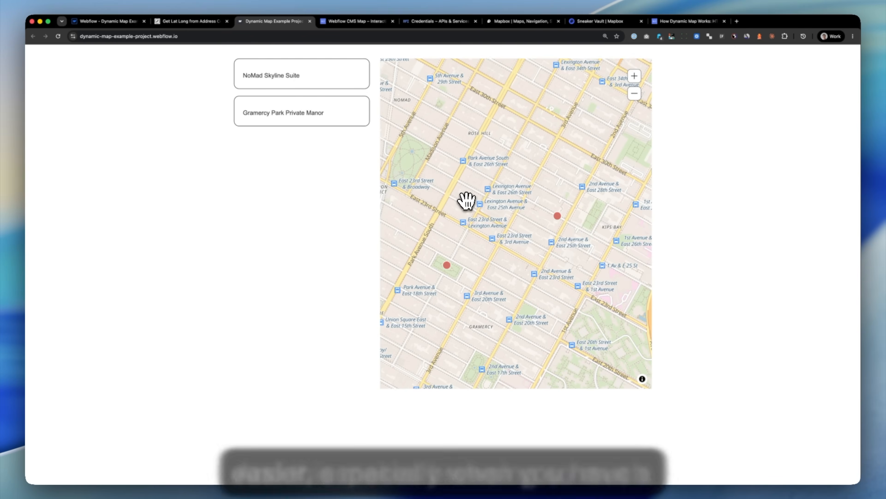
{"action": "left_click_drag", "start_coordinate": [486, 201], "coordinate": [475, 236]}
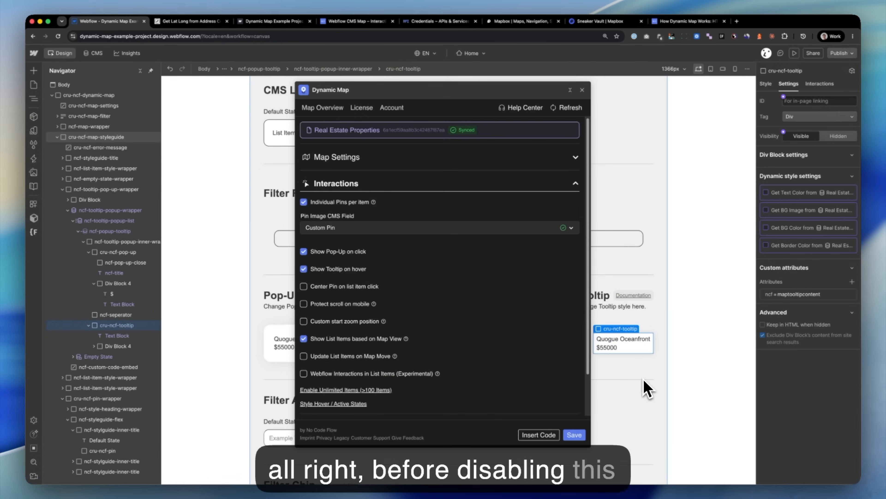
Step: Back in the Webflow Designer, enable Update List Items on Map Move, save the settings and publish the site
{"action": "left_click", "coordinate": [330, 356]}
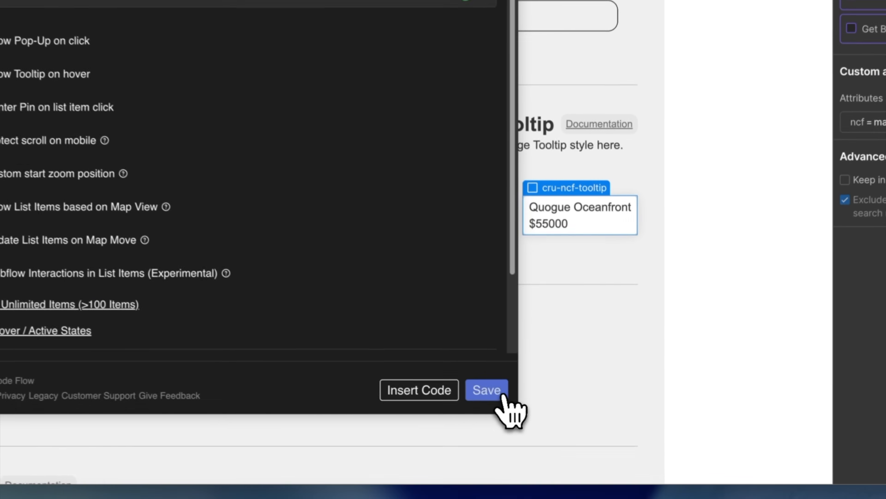
{"action": "left_click", "coordinate": [583, 435]}
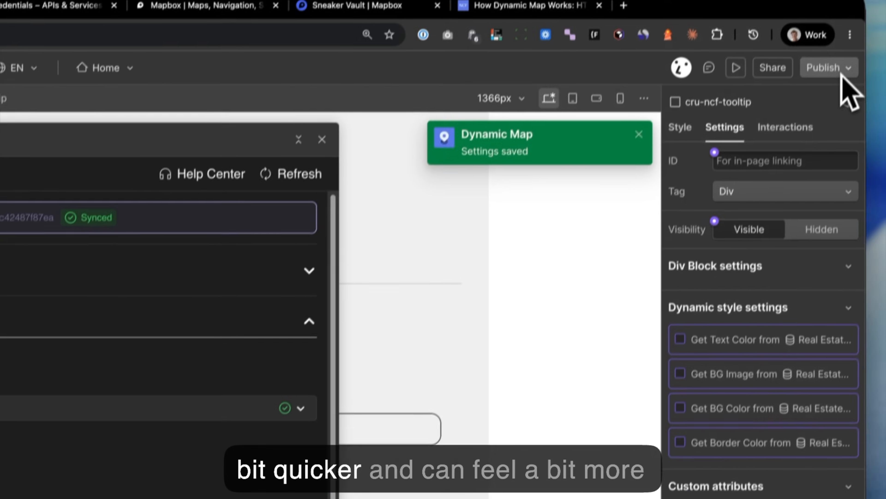
{"action": "left_click", "coordinate": [845, 72]}
{"action": "left_click", "coordinate": [755, 351]}
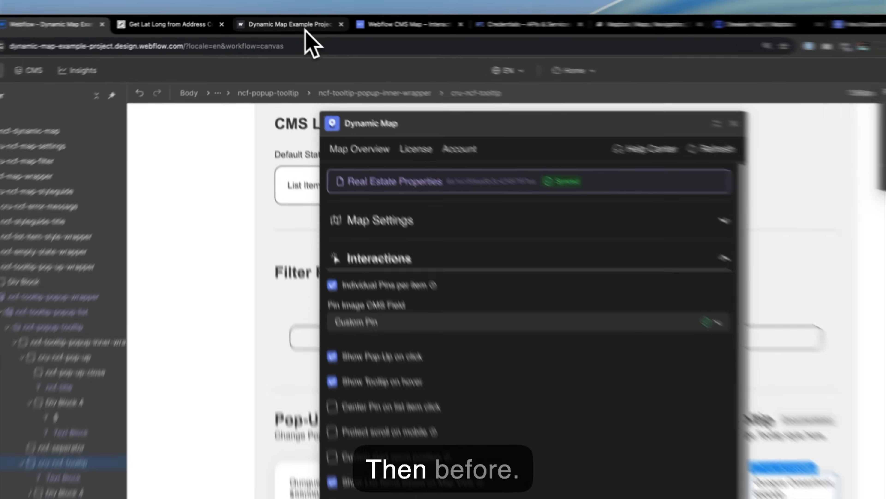
Step: On the live page, pan and zoom the map around Long Island to check the list updating during map movement
{"action": "left_click", "coordinate": [288, 26]}
{"action": "left_click_drag", "start_coordinate": [514, 239], "coordinate": [628, 280]}
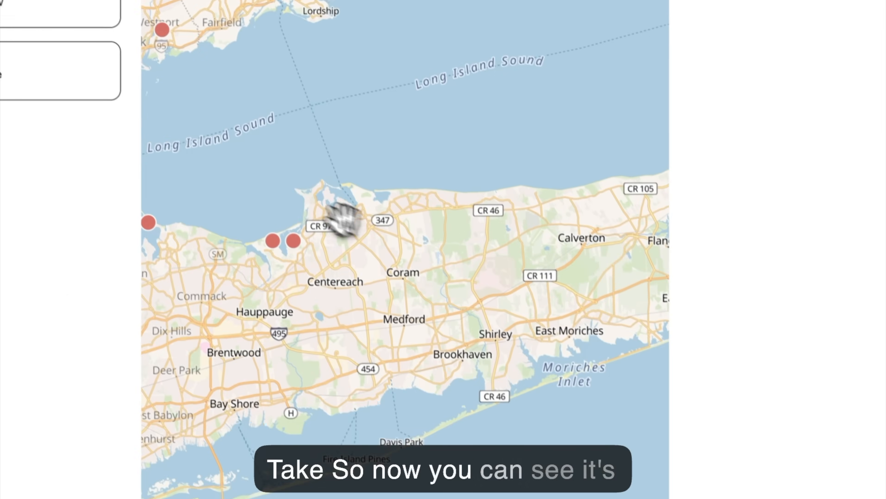
{"action": "left_click_drag", "start_coordinate": [208, 199], "coordinate": [337, 186]}
{"action": "scroll", "coordinate": [361, 293], "scroll_direction": "up", "scroll_amount": 5}
{"action": "scroll", "coordinate": [396, 162], "scroll_direction": "up", "scroll_amount": 4}
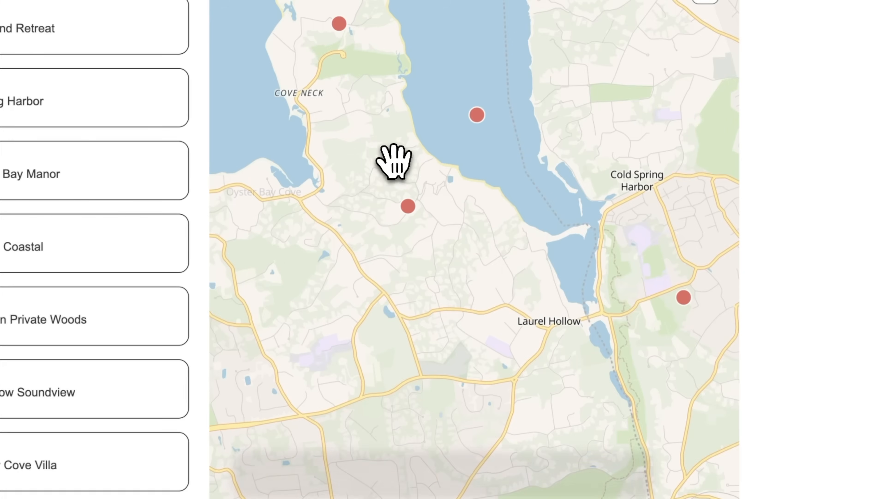
{"action": "left_click_drag", "start_coordinate": [396, 157], "coordinate": [359, 262]}
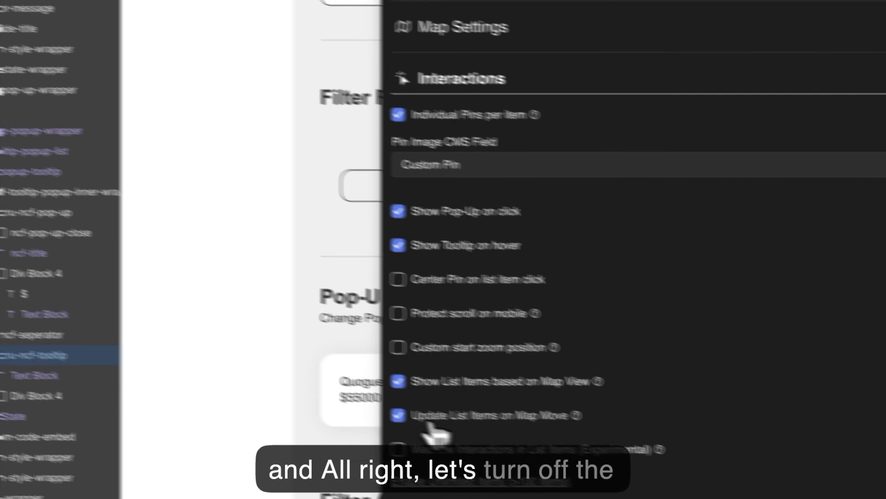
Step: Back in the Designer, turn off Update List Items on Map Move and Show List Items based on Map View
{"action": "left_click", "coordinate": [363, 394]}
{"action": "left_click", "coordinate": [402, 370]}
{"action": "scroll", "coordinate": [402, 369], "scroll_direction": "down", "scroll_amount": 2}
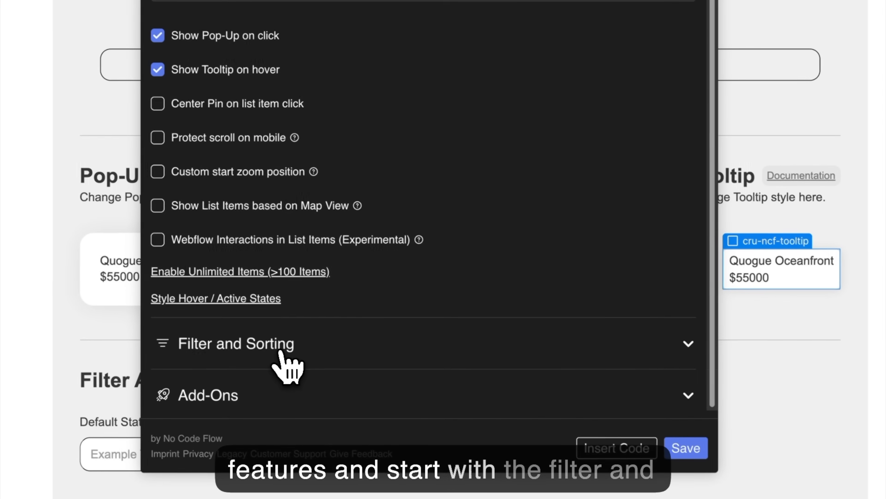
Step: Under Filter and Sorting, add a category filter for the Property style field with the Filter Chips type
{"action": "left_click", "coordinate": [279, 351]}
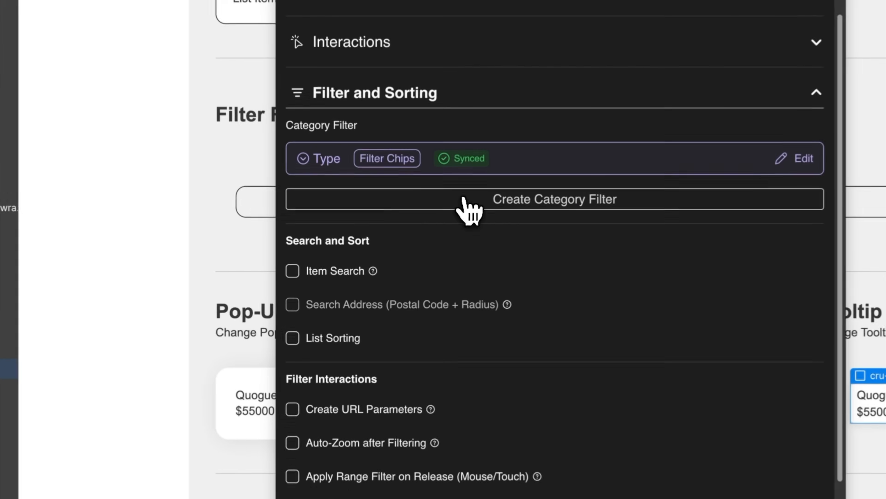
{"action": "left_click", "coordinate": [388, 237]}
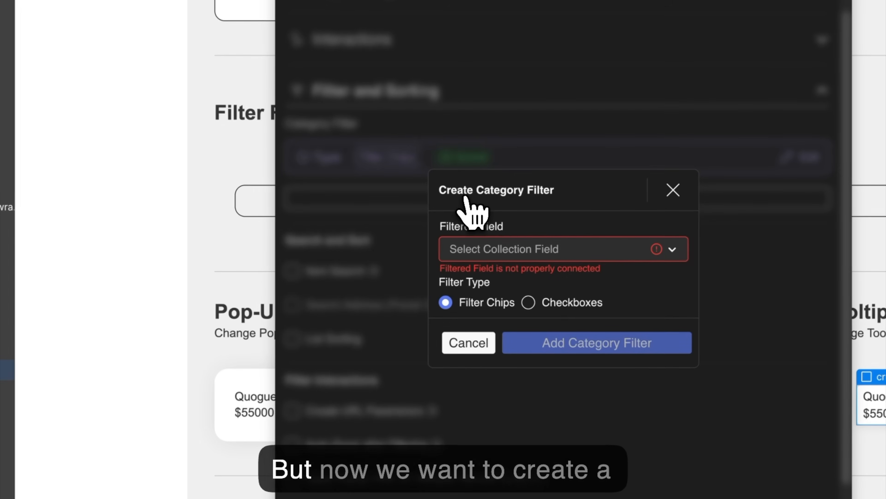
{"action": "left_click", "coordinate": [512, 250]}
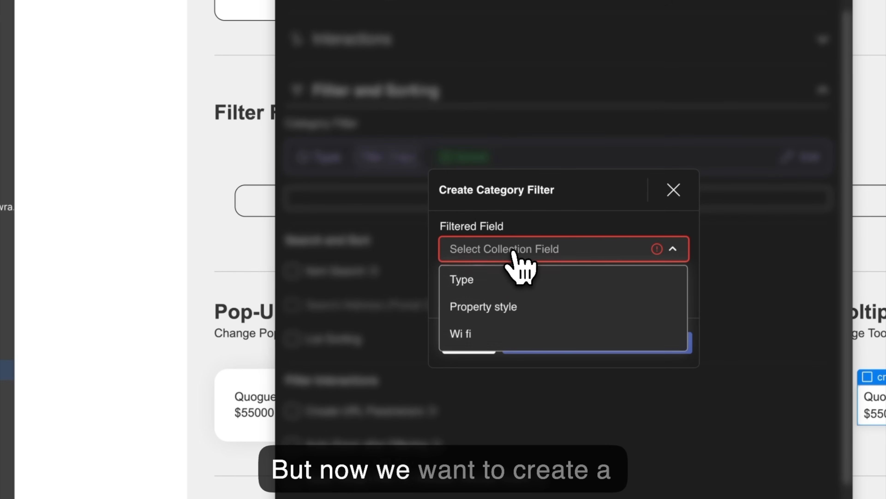
{"action": "left_click", "coordinate": [501, 308]}
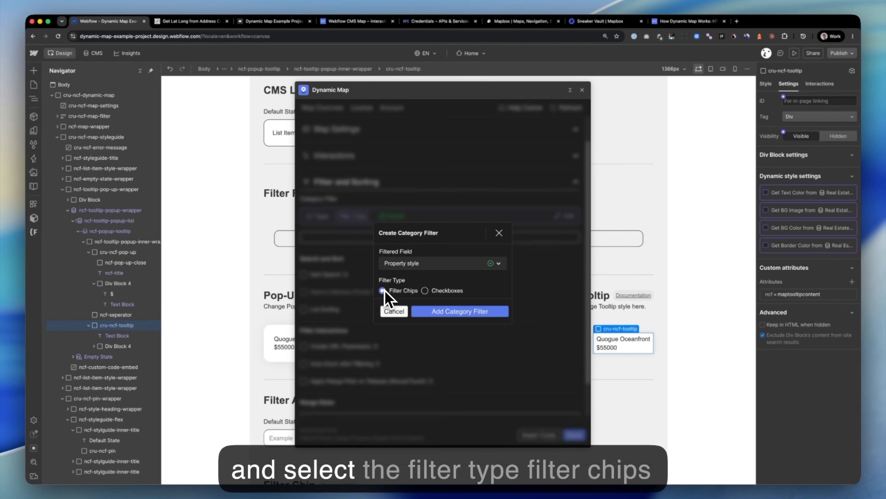
{"action": "left_click", "coordinate": [434, 311]}
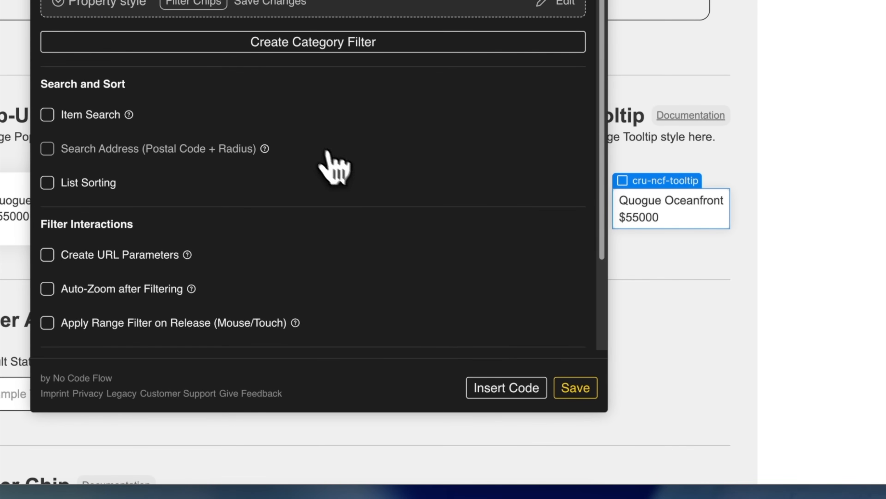
Step: Save the map settings, replace the code in cru-ncf-list-item-embed with the newly generated embed code, and confirm it as pasted
{"action": "left_click", "coordinate": [580, 388]}
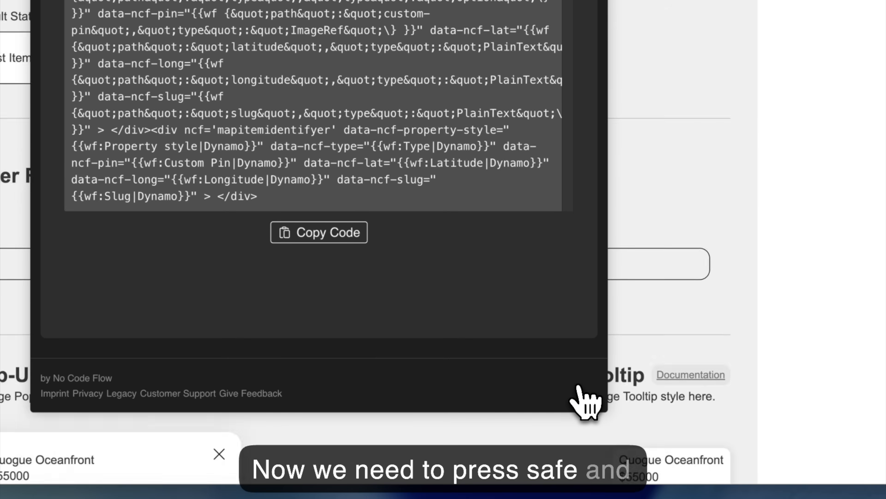
{"action": "left_click", "coordinate": [318, 233]}
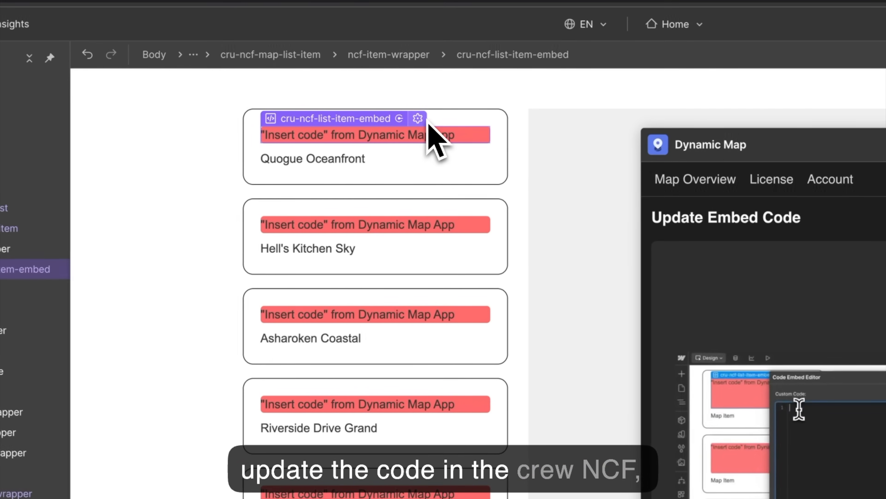
{"action": "left_click", "coordinate": [356, 116]}
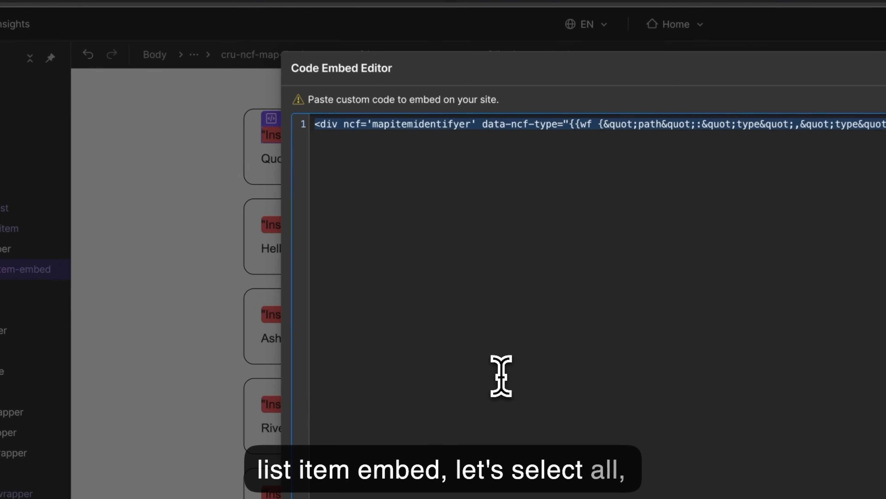
{"action": "key", "text": "super+v"}
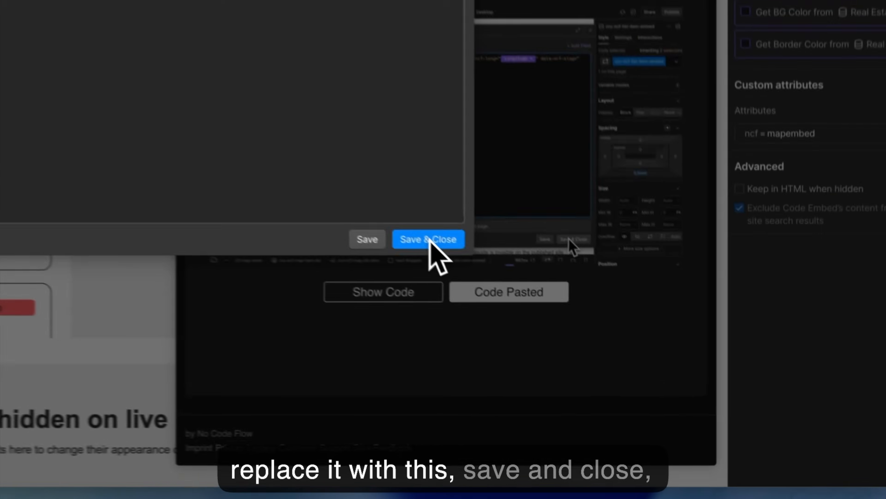
{"action": "left_click", "coordinate": [593, 349]}
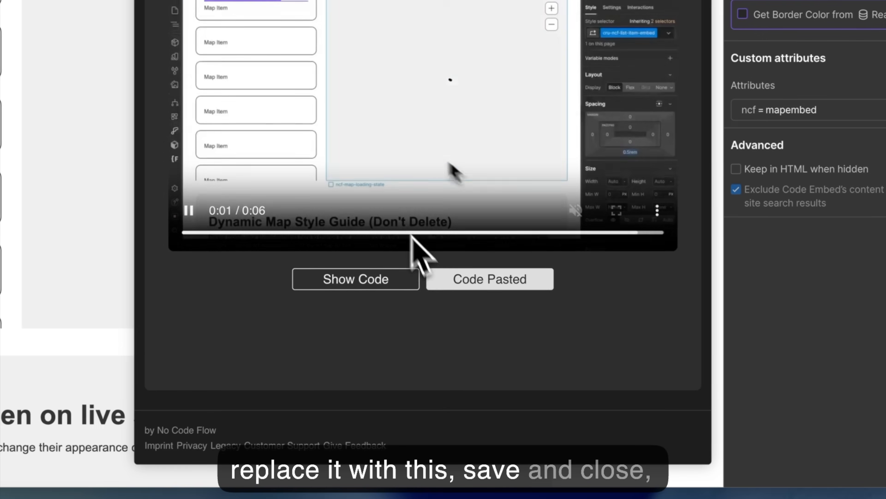
{"action": "left_click", "coordinate": [501, 283]}
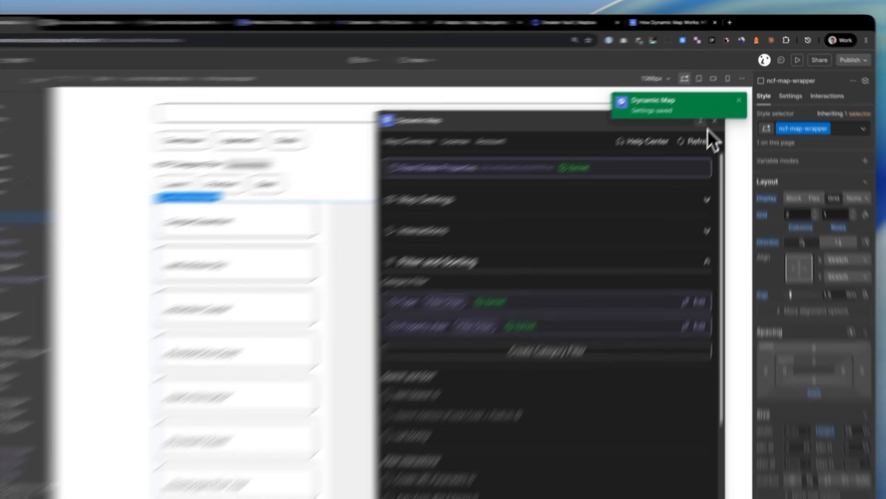
Step: Minimize the Dynamic Map app and delete the ncf-label-flex element with the NCF Category Filter label above the new chips
{"action": "left_click", "coordinate": [724, 104]}
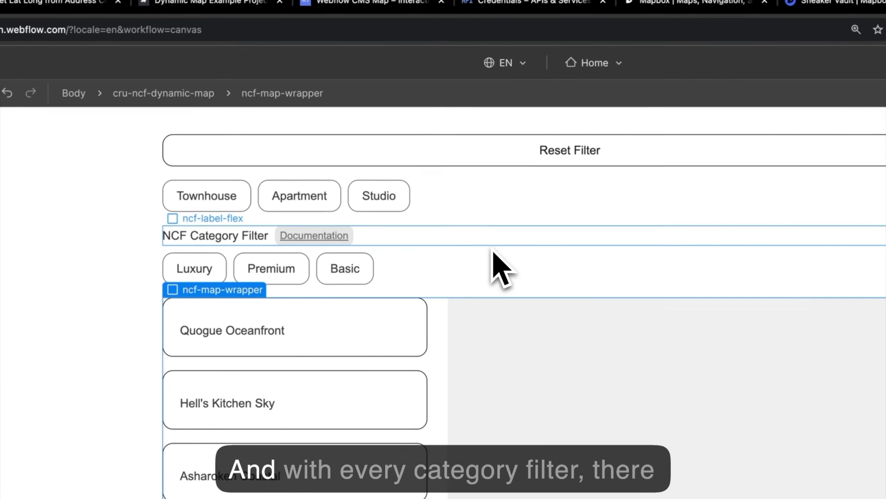
{"action": "left_click", "coordinate": [484, 256]}
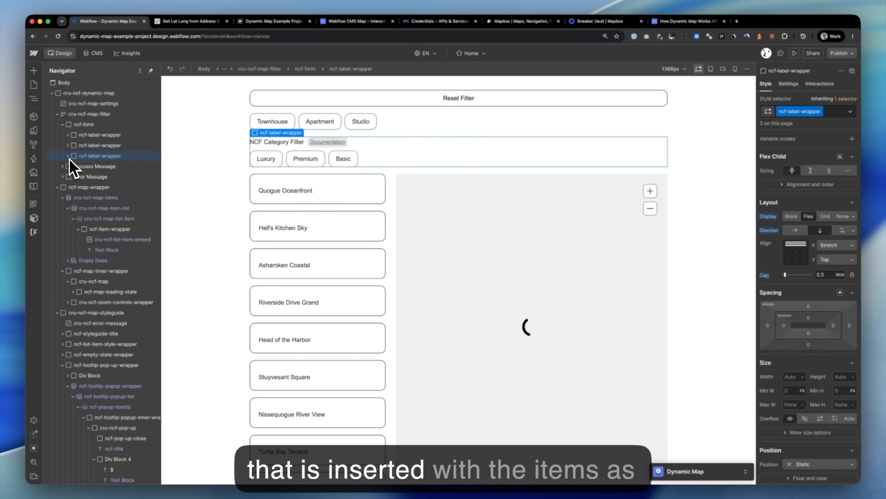
{"action": "left_click", "coordinate": [68, 157]}
{"action": "left_click", "coordinate": [106, 167]}
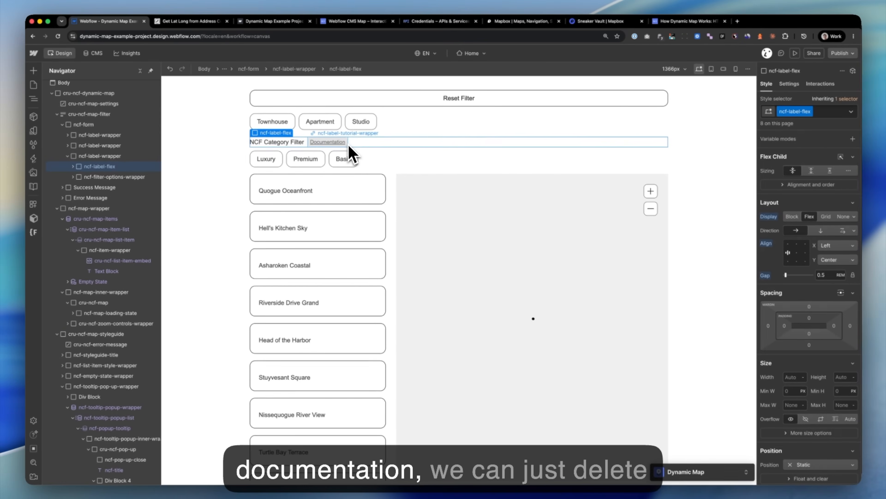
{"action": "key", "text": "BackSpace"}
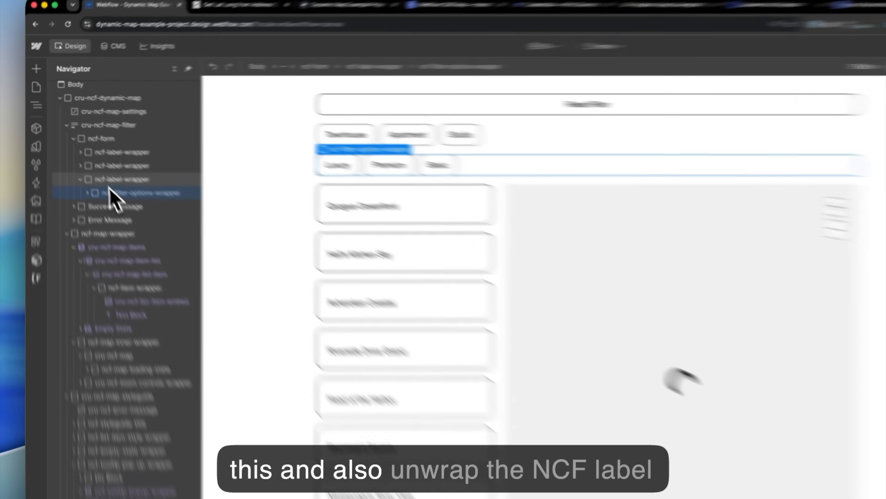
Step: Unwrap the ncf-label-wrapper around the Luxury, Premium and Basic chips, and try ungrouping ncf-filter-options-wrapper before undoing that
{"action": "left_click", "coordinate": [105, 156]}
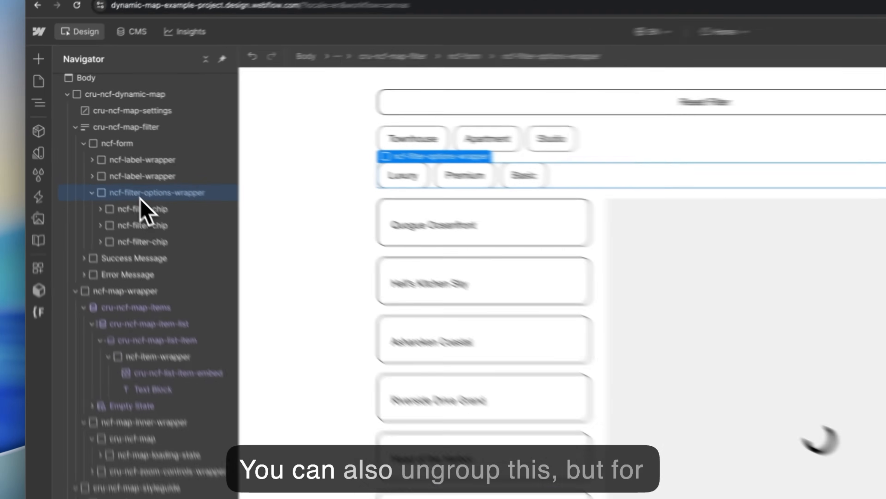
{"action": "key", "text": "super+shift+g"}
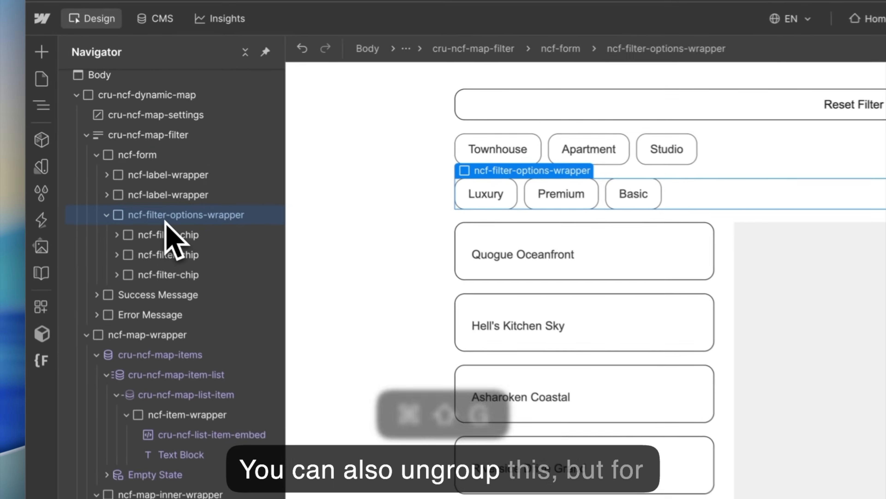
{"action": "key", "text": "super+z"}
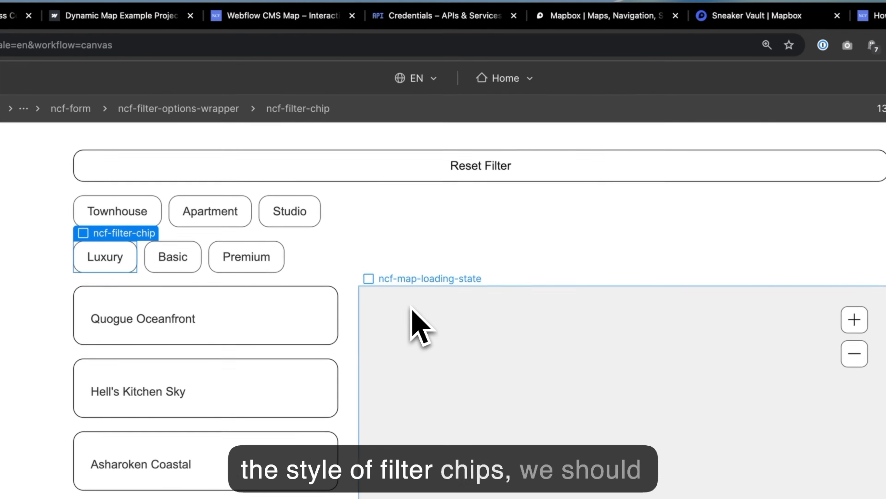
Step: Give the Filter Chip Active example in the style guide a 16 px border radius and a #d8d8d8 background color
{"action": "scroll", "coordinate": [412, 318], "scroll_direction": "down", "scroll_amount": 20}
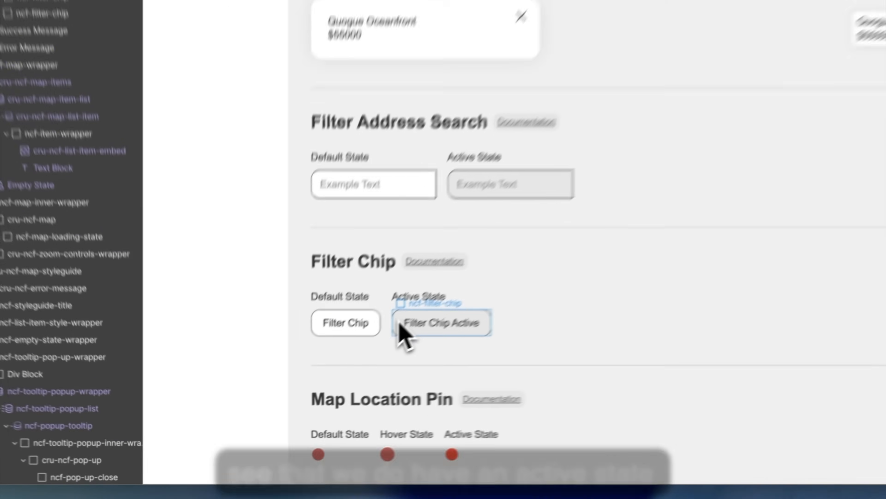
{"action": "left_click", "coordinate": [316, 384]}
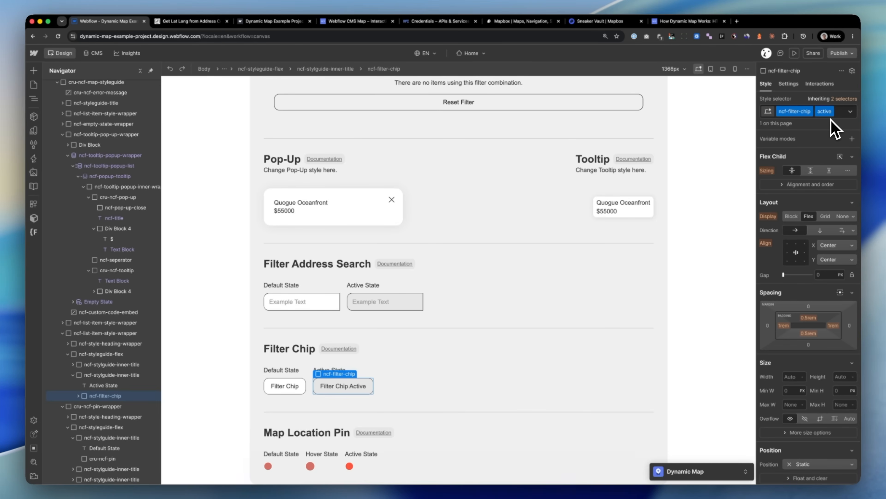
{"action": "scroll", "coordinate": [839, 224], "scroll_direction": "down", "scroll_amount": 6}
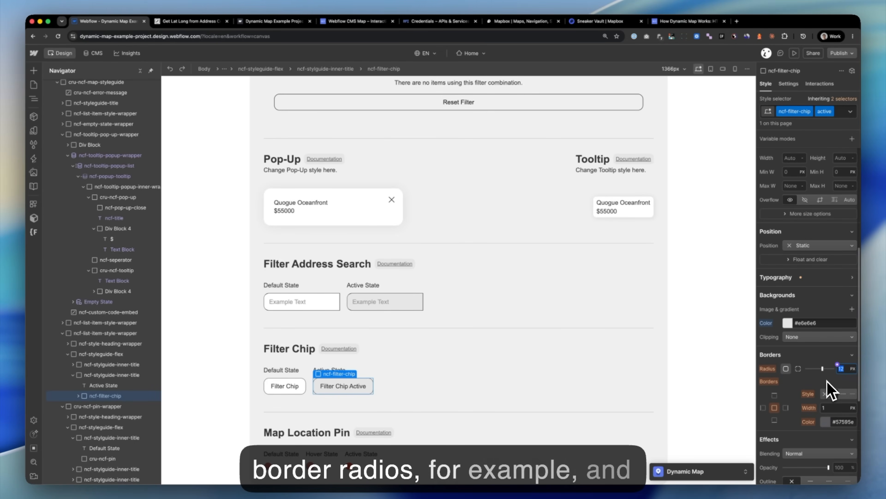
{"action": "left_click", "coordinate": [788, 323]}
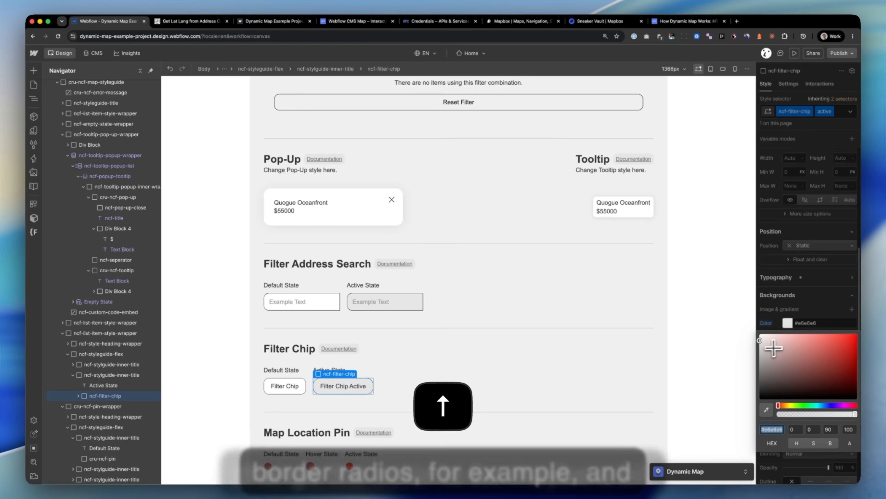
{"action": "left_click", "coordinate": [759, 346]}
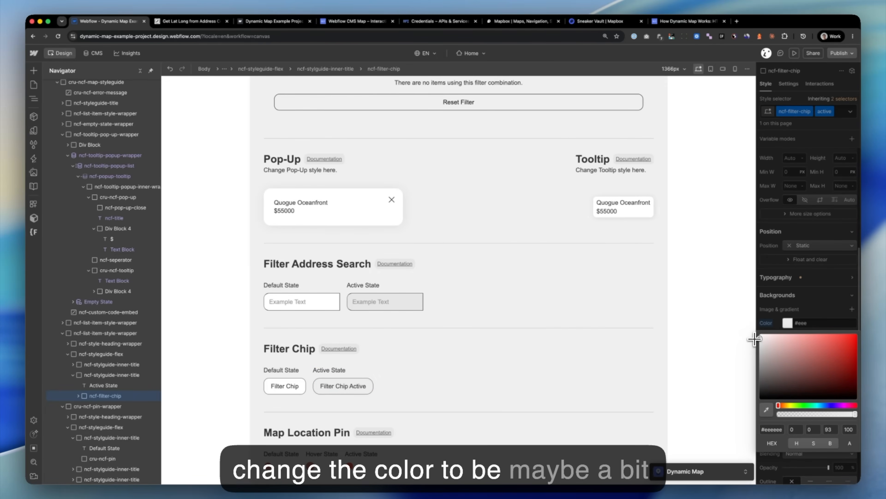
{"action": "left_click_drag", "start_coordinate": [753, 343], "coordinate": [754, 344]}
{"action": "left_click", "coordinate": [817, 293]}
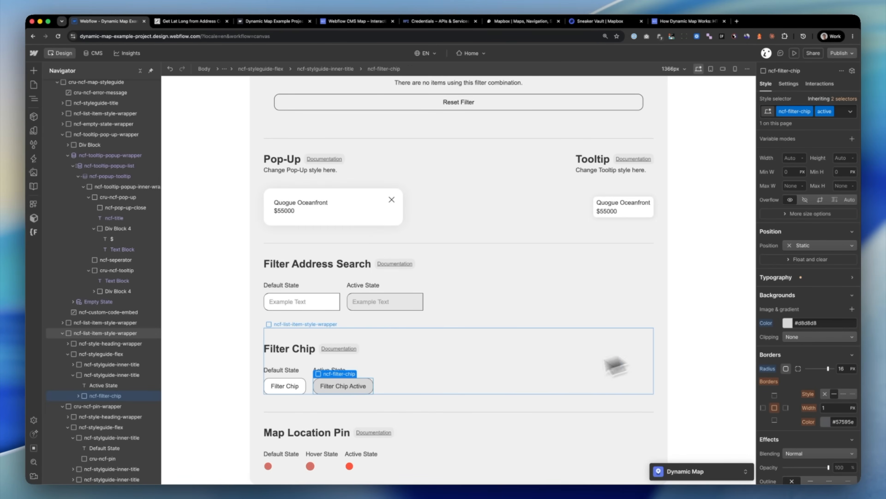
Step: Examine the Hover state option and the effects settings of the default Filter Chip in the style guide
{"action": "left_click", "coordinate": [302, 390]}
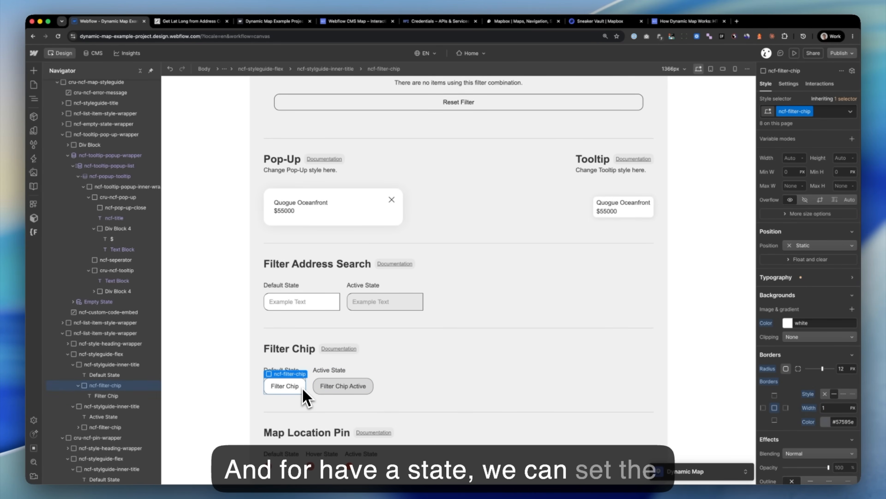
{"action": "left_click", "coordinate": [850, 112]}
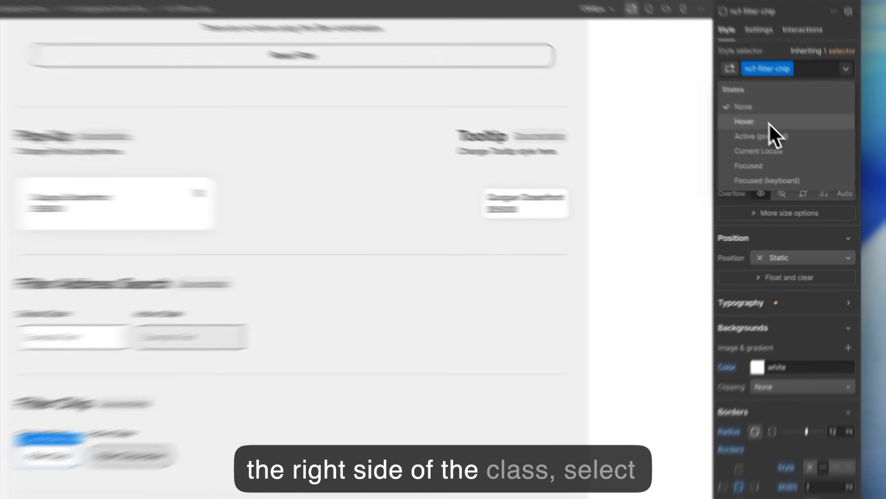
{"action": "left_click", "coordinate": [847, 149]}
{"action": "scroll", "coordinate": [768, 350], "scroll_direction": "down", "scroll_amount": 10}
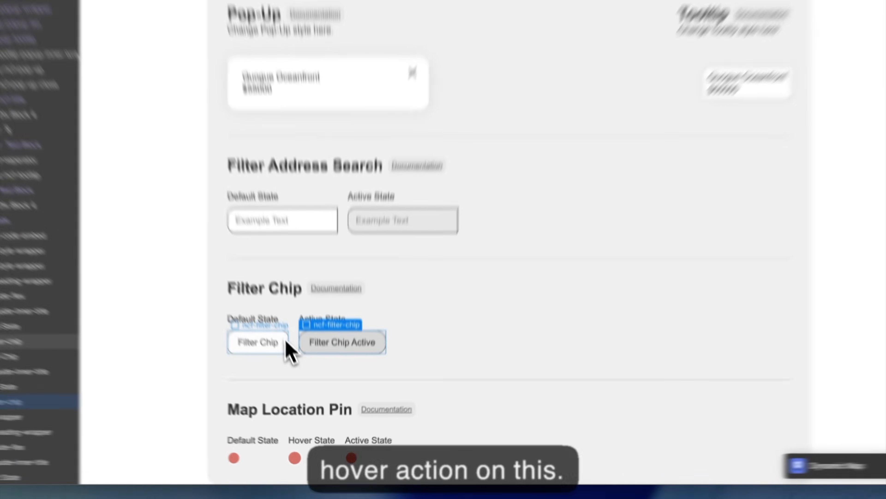
{"action": "left_click", "coordinate": [303, 383]}
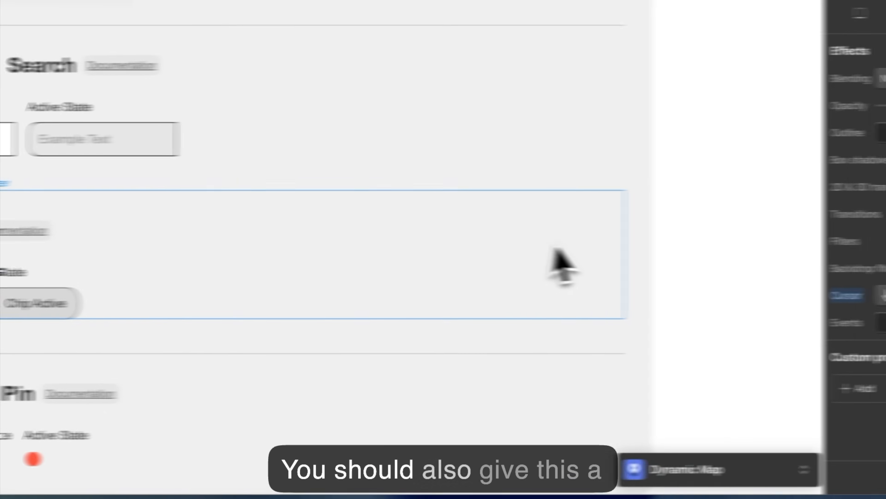
{"action": "left_click", "coordinate": [877, 235]}
{"action": "left_click", "coordinate": [847, 250]}
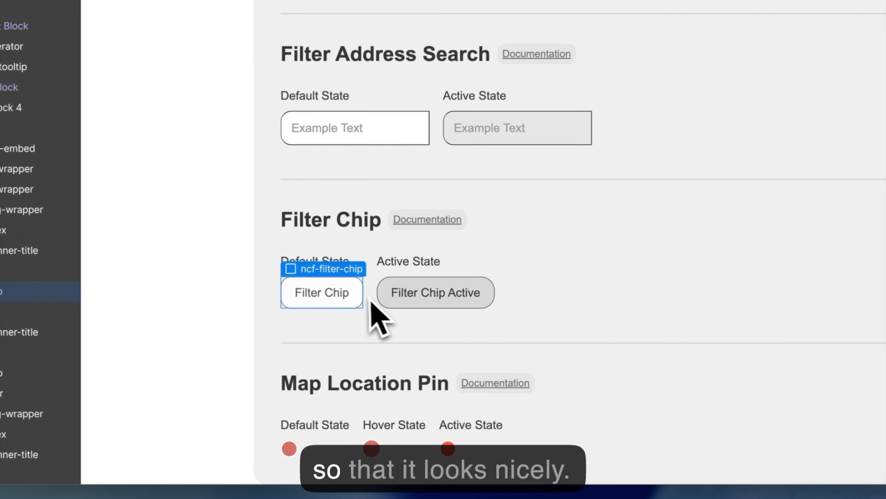
Step: Return to the map's filters at the beginning of the page and open the site's publishing options
{"action": "left_click", "coordinate": [550, 277]}
{"action": "scroll", "coordinate": [481, 316], "scroll_direction": "up", "scroll_amount": 10}
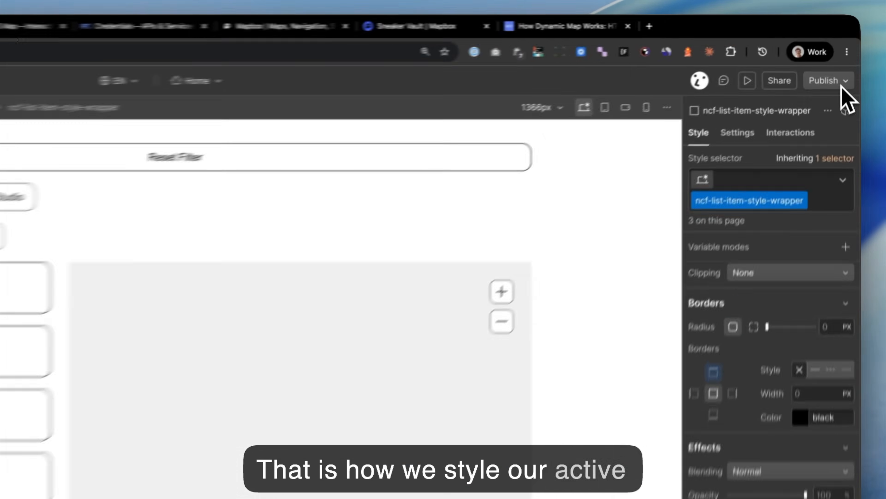
{"action": "left_click", "coordinate": [843, 53]}
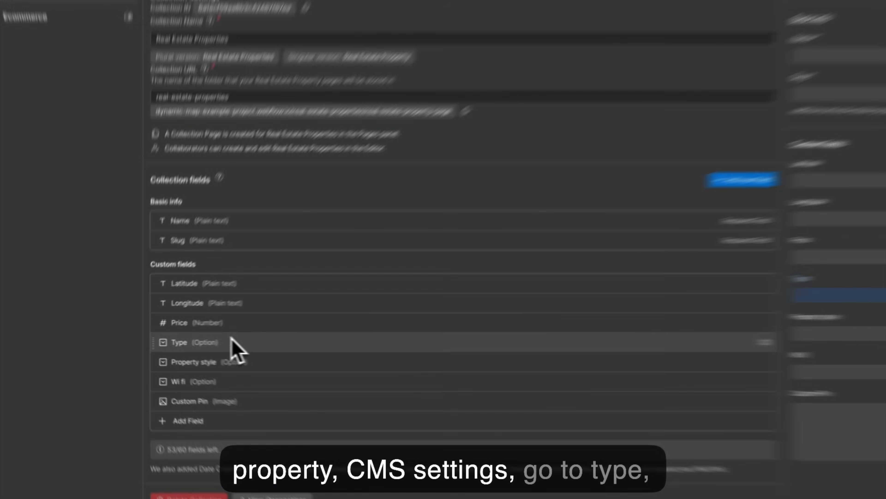
Step: Add a Loft option to the Type field of the Real Estate Properties collection and save the collection
{"action": "left_click", "coordinate": [200, 343]}
{"action": "left_click", "coordinate": [235, 333]}
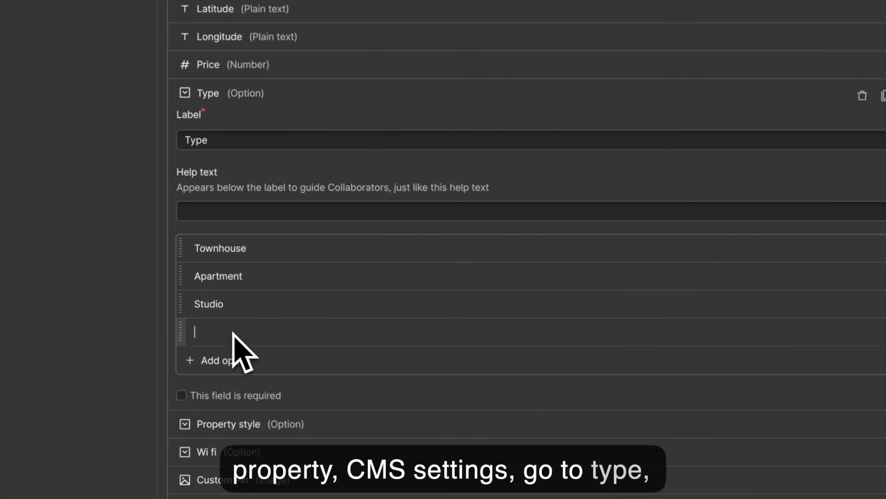
{"action": "scroll", "coordinate": [233, 334], "scroll_direction": "down", "scroll_amount": 1}
{"action": "type", "text": "Lof"}
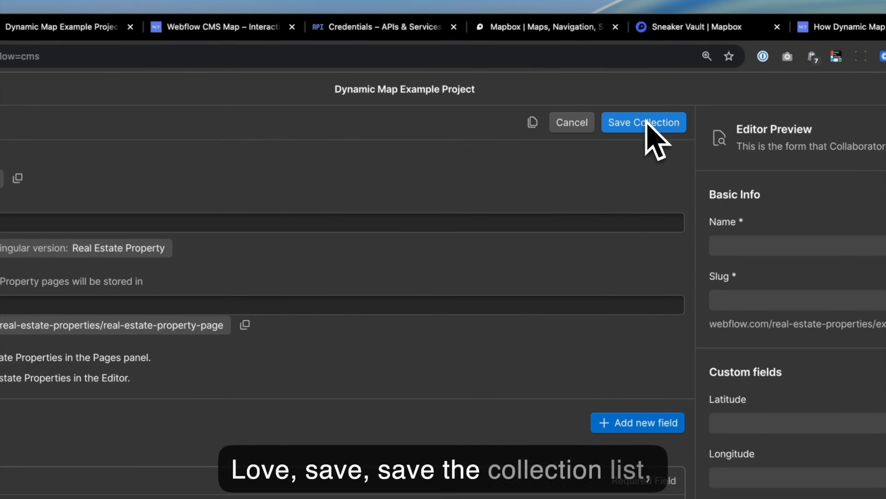
{"action": "left_click", "coordinate": [611, 44]}
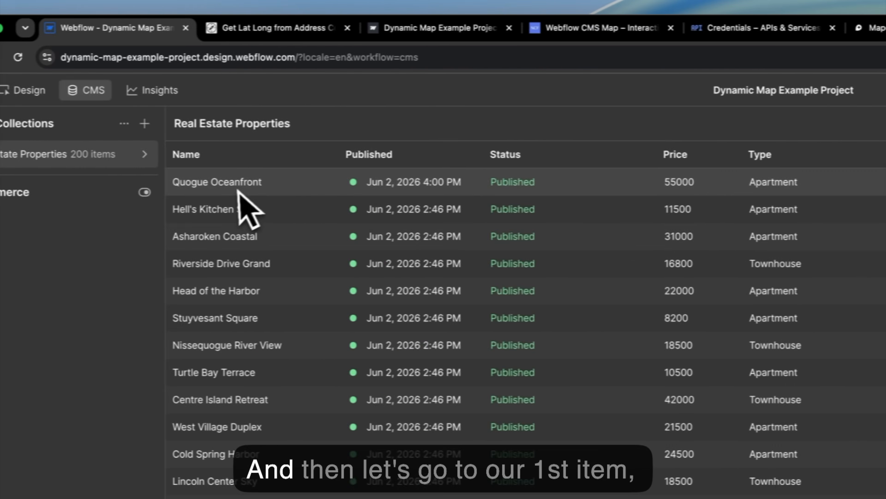
Step: Set the Type of the Quogue Oceanfront item to Loft and publish the item
{"action": "left_click", "coordinate": [236, 185]}
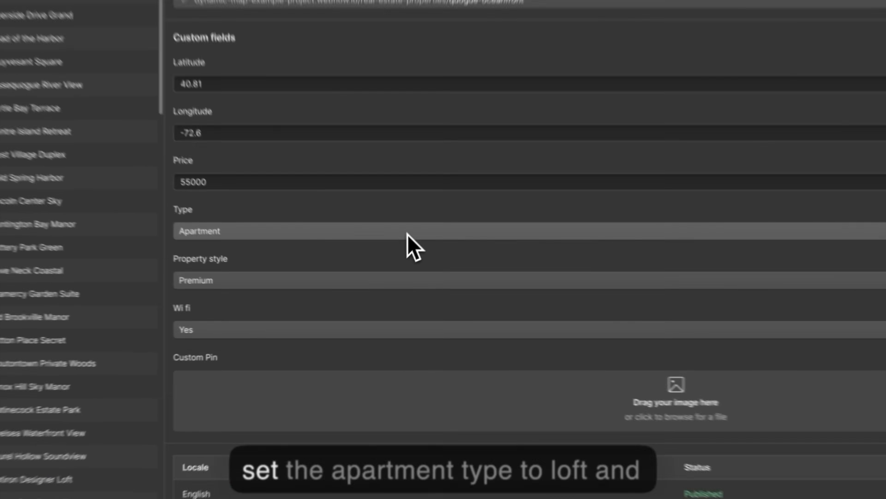
{"action": "left_click", "coordinate": [388, 299]}
{"action": "left_click", "coordinate": [271, 315]}
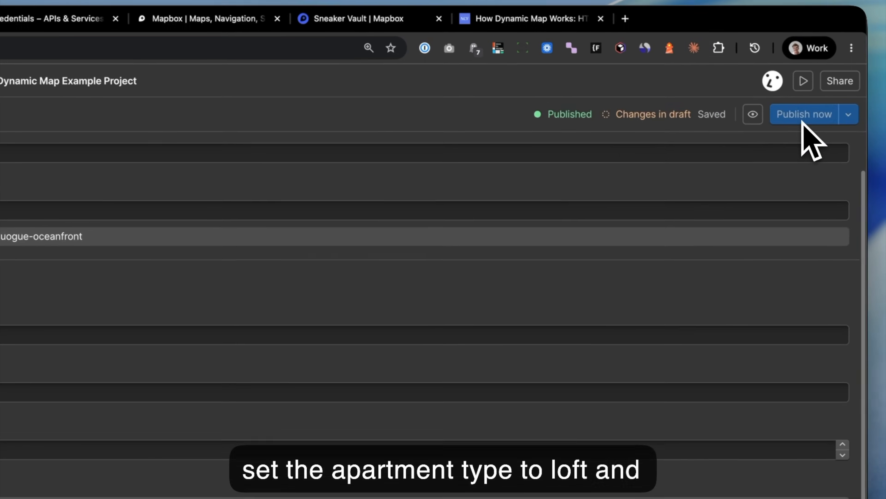
{"action": "left_click", "coordinate": [860, 35]}
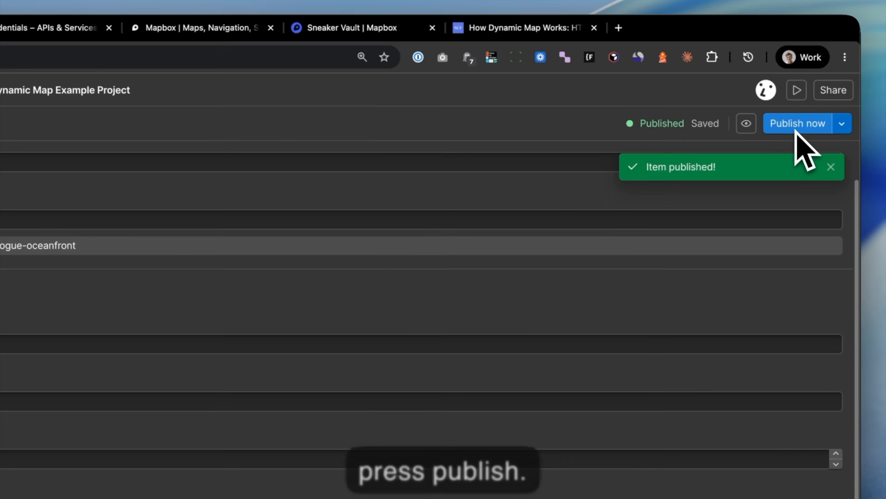
Step: Return to the design canvas, restore the Dynamic Map app and refresh it to reload its Filter and Sorting settings
{"action": "left_click", "coordinate": [46, 90]}
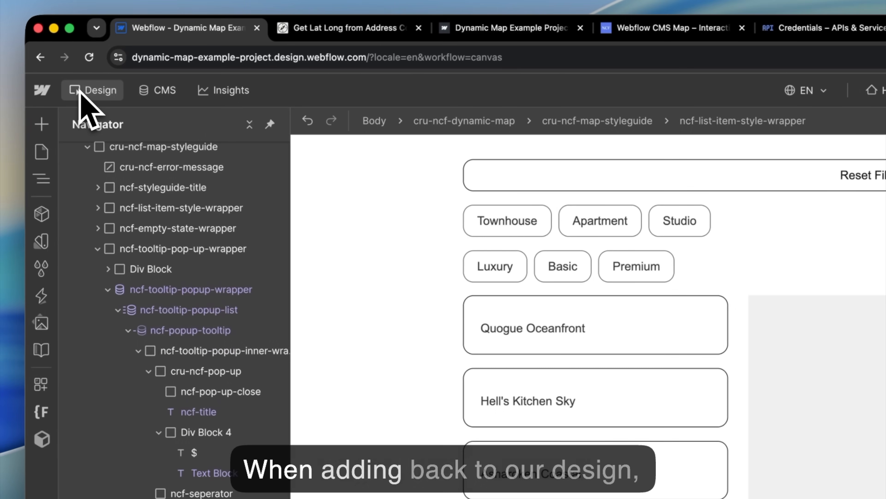
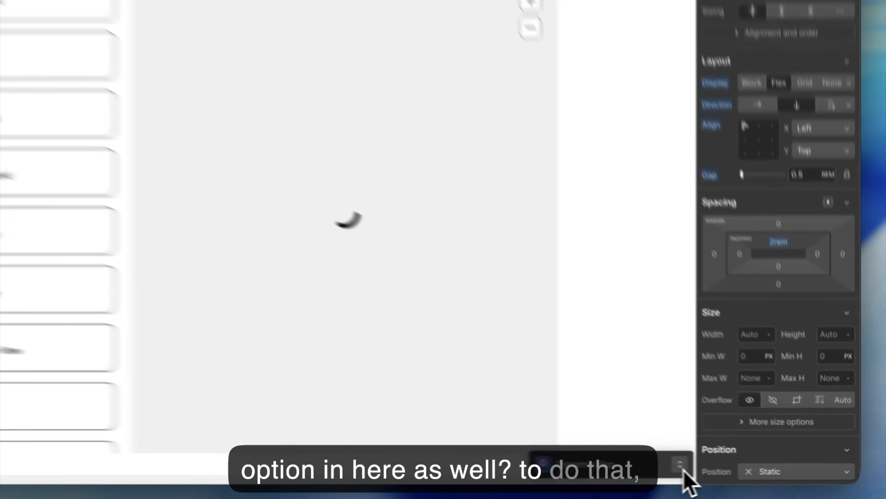
{"action": "left_click", "coordinate": [698, 470]}
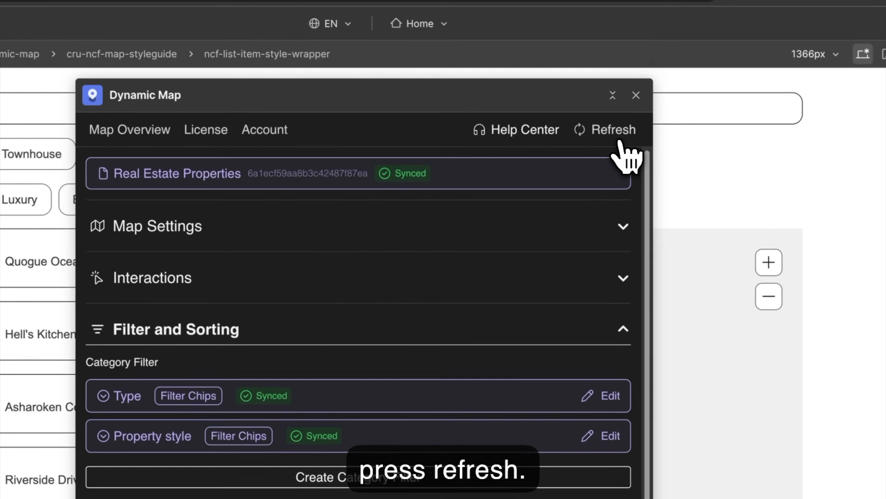
{"action": "left_click", "coordinate": [568, 117]}
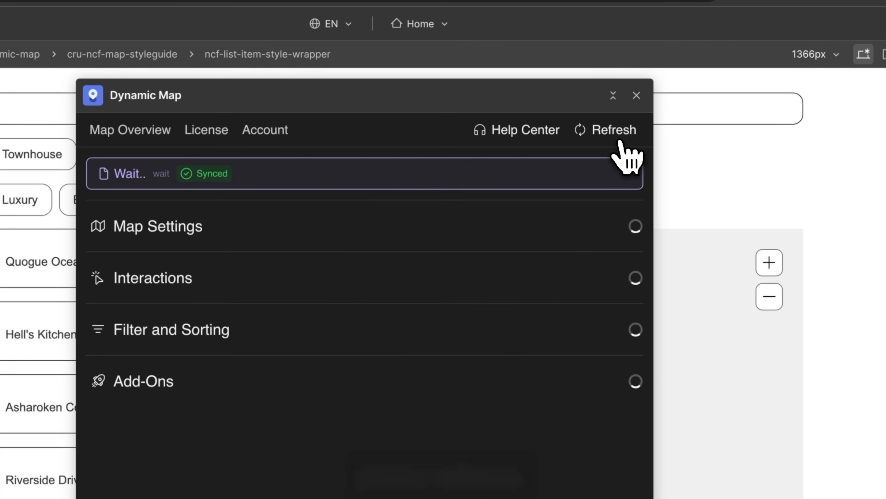
{"action": "left_click", "coordinate": [312, 344]}
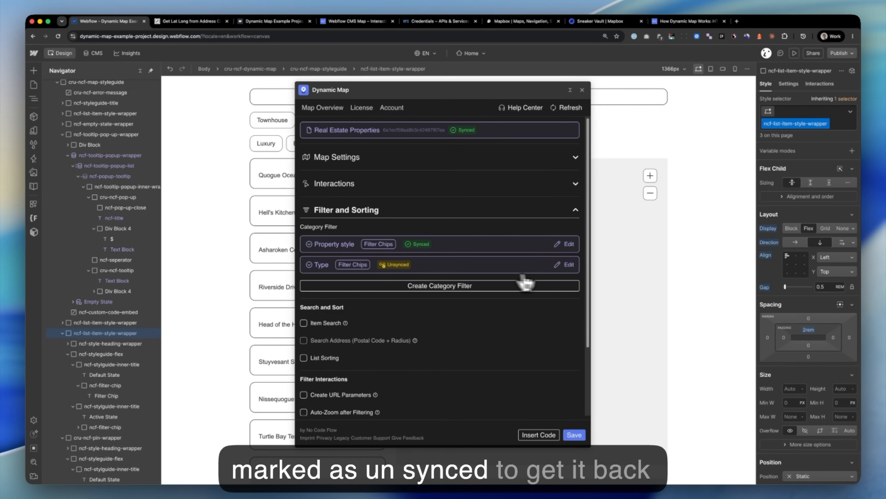
Step: Insert the missing Loft filter chip for the Type category filter, apply the update and save the map settings
{"action": "left_click", "coordinate": [560, 266]}
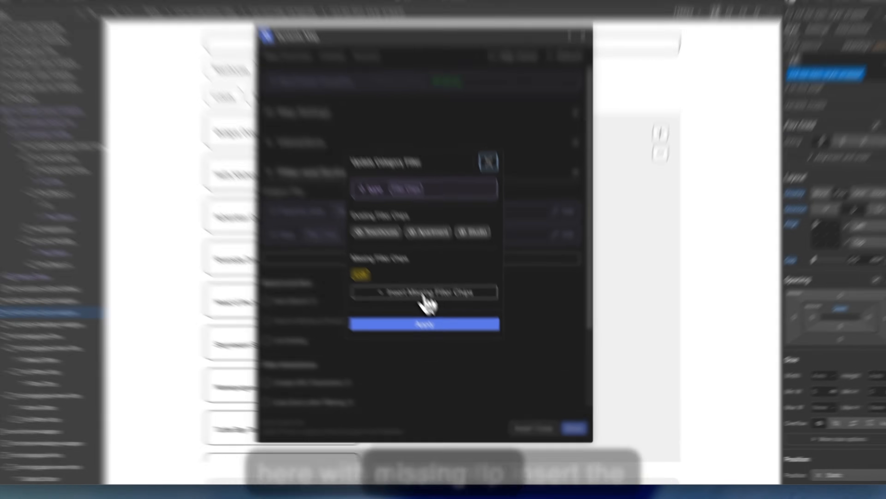
{"action": "left_click", "coordinate": [445, 316]}
{"action": "left_click", "coordinate": [330, 209]}
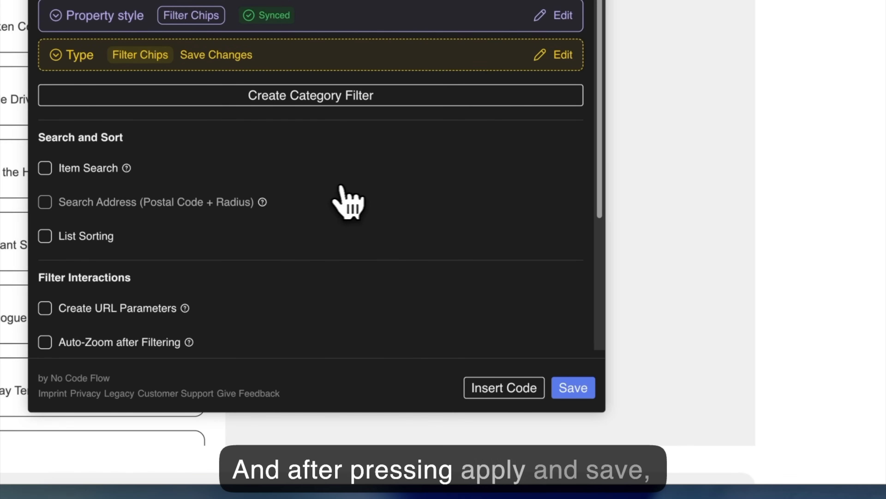
{"action": "left_click", "coordinate": [574, 388]}
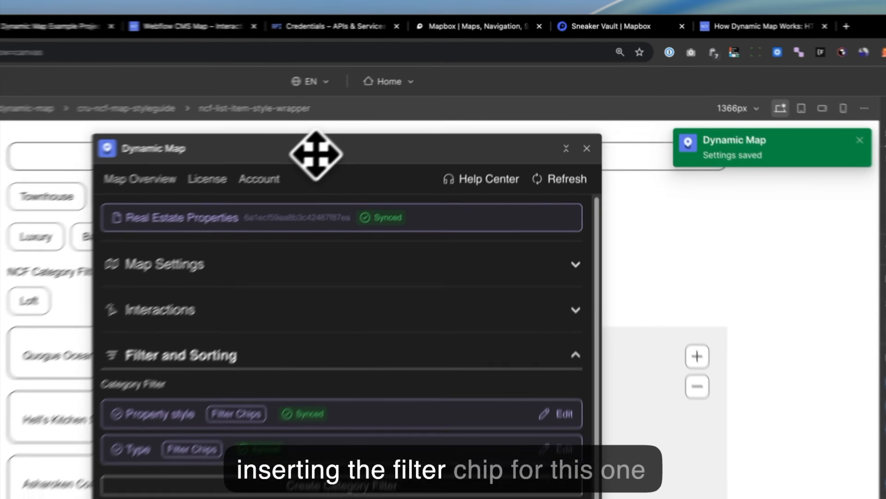
Step: Move the Loft chip beside the Premium chip and delete the leftover NCF Category Filter wrapper below
{"action": "left_click_drag", "start_coordinate": [429, 95], "coordinate": [609, 115]}
{"action": "left_click_drag", "start_coordinate": [632, 210], "coordinate": [639, 208]}
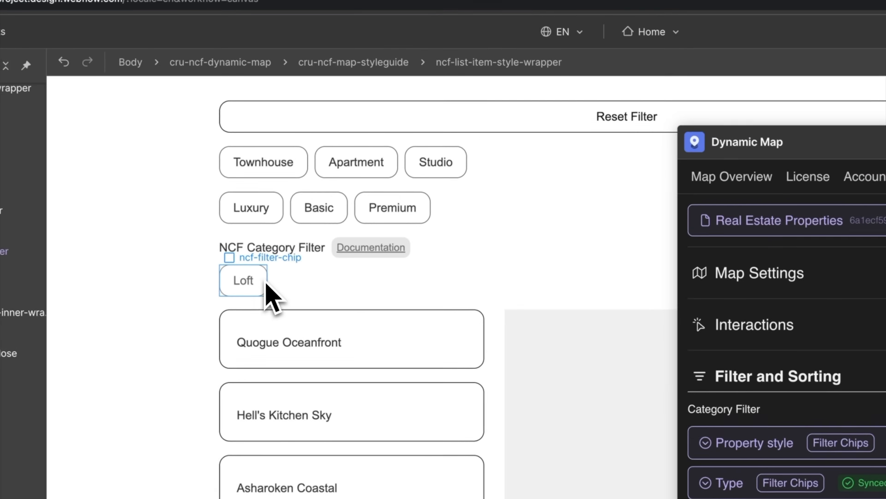
{"action": "left_click", "coordinate": [270, 283]}
{"action": "left_click_drag", "start_coordinate": [262, 286], "coordinate": [352, 211]}
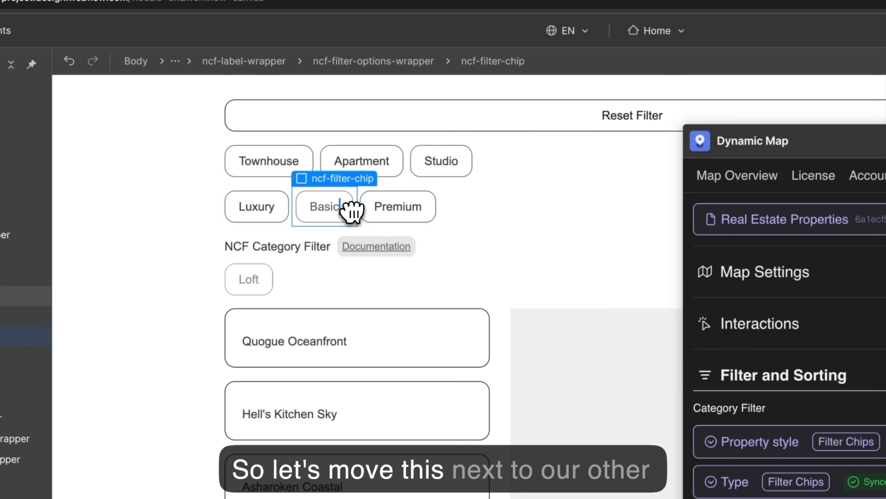
{"action": "left_click_drag", "start_coordinate": [453, 206], "coordinate": [454, 207]}
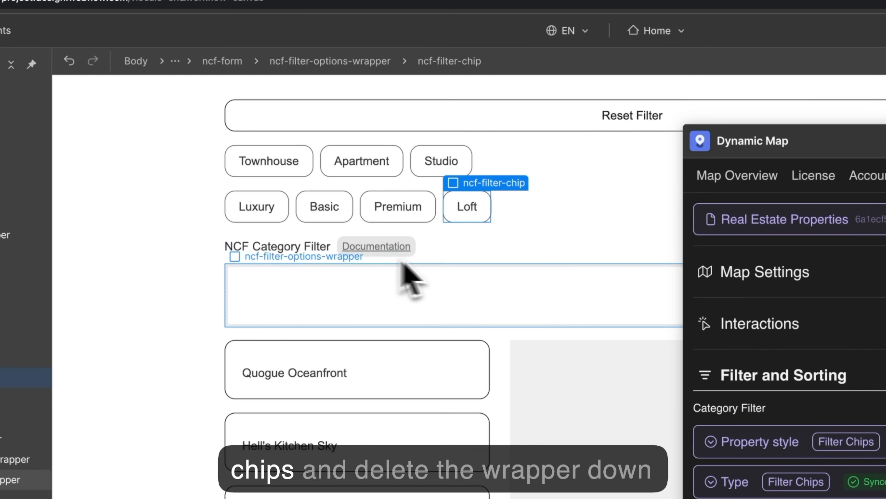
{"action": "key", "text": "BackSpace"}
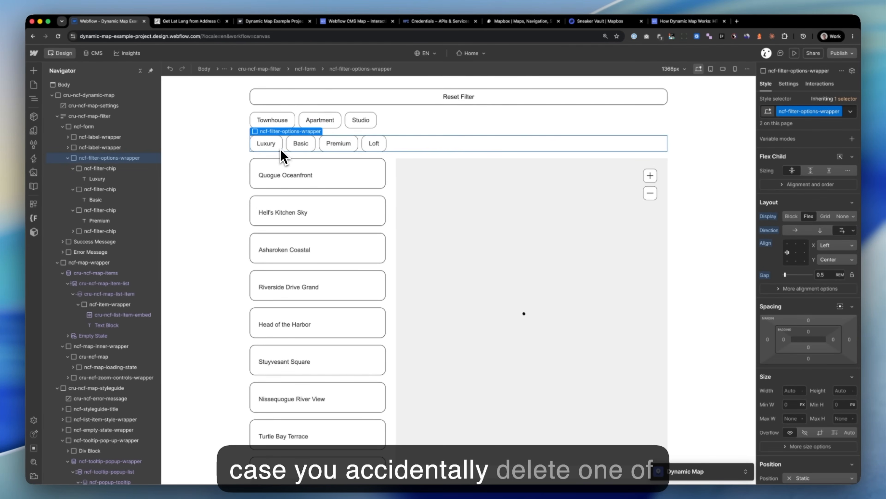
Step: Delete the Luxury filter chip, restore the Dynamic Map app and refresh it to check the filters' sync status
{"action": "left_click", "coordinate": [281, 149]}
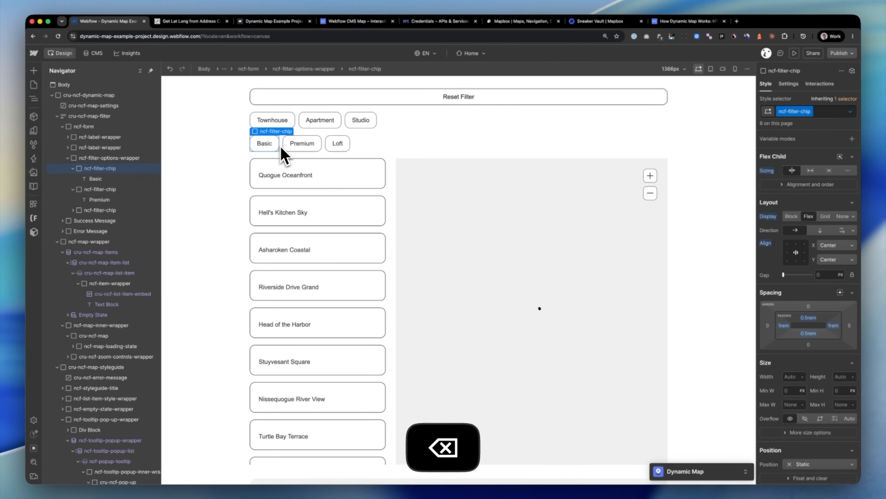
{"action": "left_click", "coordinate": [698, 471]}
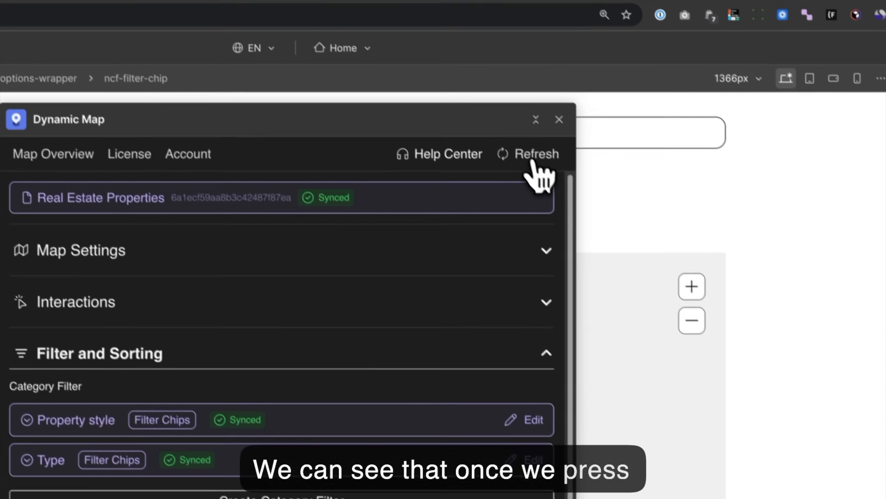
{"action": "left_click", "coordinate": [564, 107]}
{"action": "left_click", "coordinate": [171, 366]}
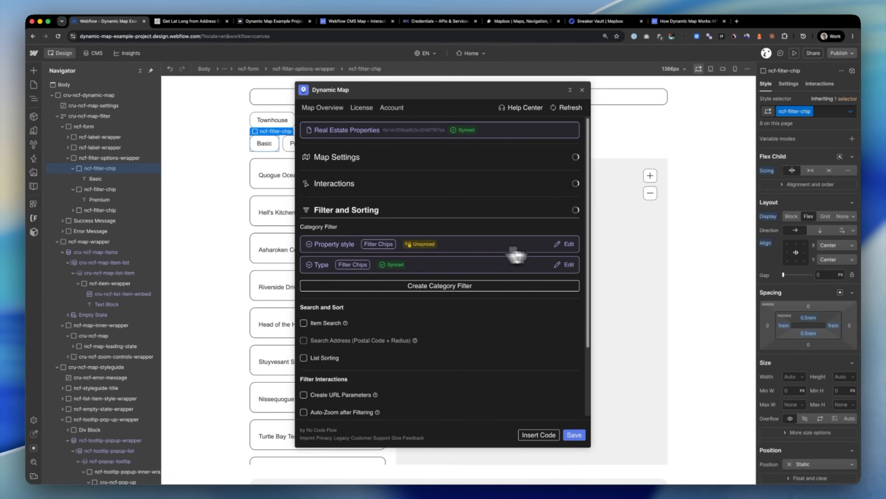
Step: Insert the missing Luxury chip for the Property style category filter, apply the update, save the settings and minimize the app
{"action": "left_click", "coordinate": [566, 244]}
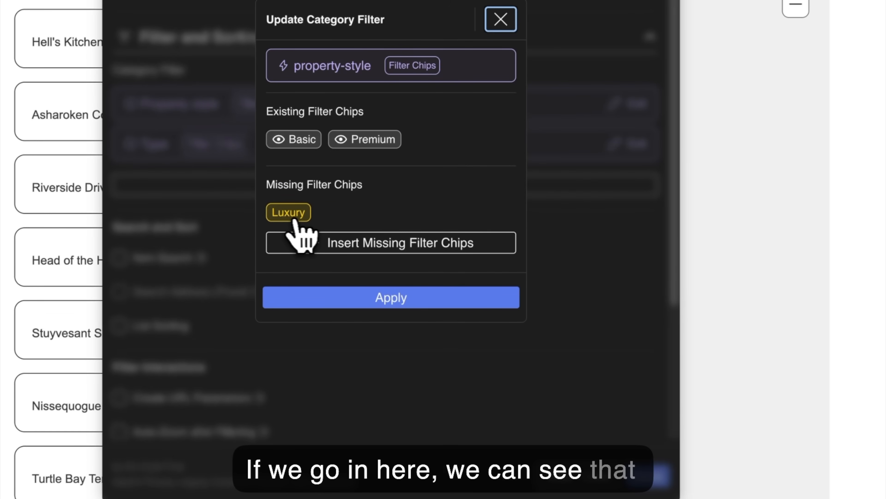
{"action": "left_click", "coordinate": [396, 301]}
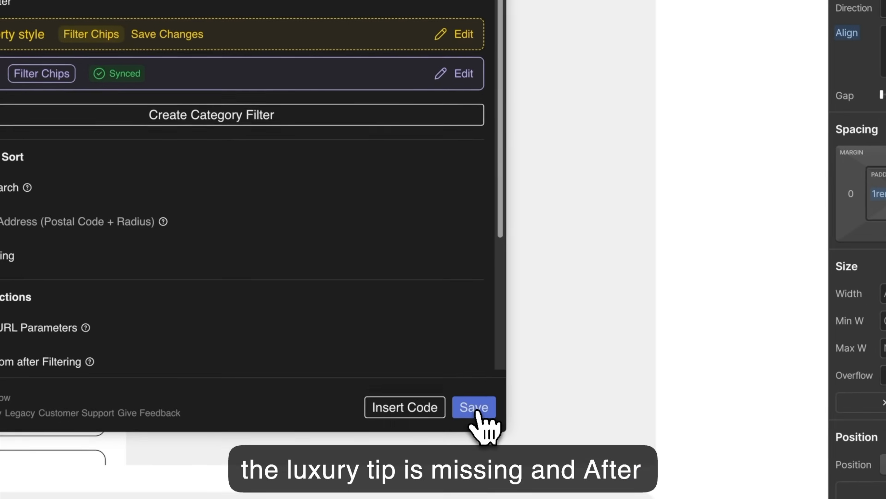
{"action": "left_click", "coordinate": [648, 476]}
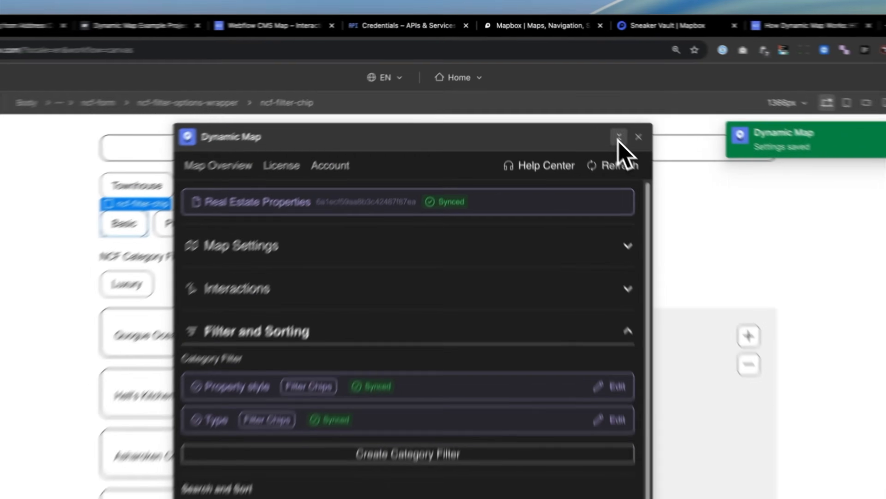
{"action": "left_click", "coordinate": [570, 90]}
Step: Move the Luxury chip between the Basic and Premium chips and delete the leftover NCF Category Filter wrapper
{"action": "left_click_drag", "start_coordinate": [274, 284], "coordinate": [295, 160]}
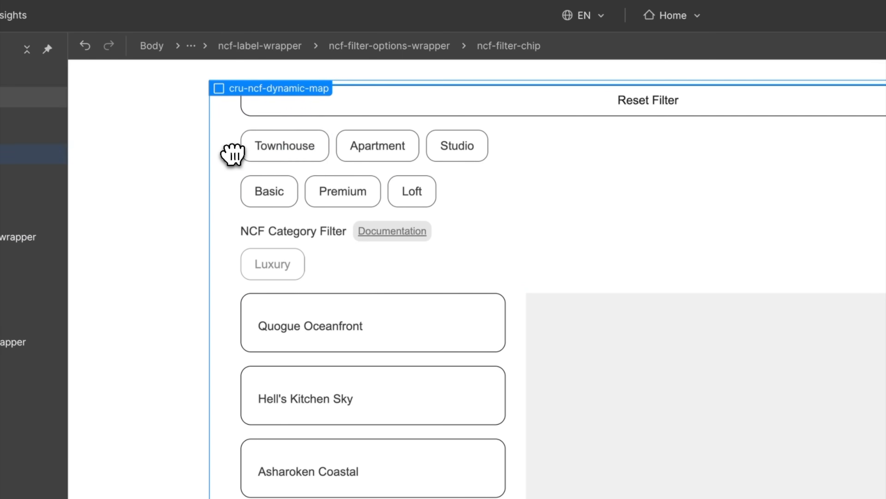
{"action": "left_click_drag", "start_coordinate": [241, 151], "coordinate": [332, 148]}
{"action": "left_click_drag", "start_coordinate": [309, 191], "coordinate": [300, 194]}
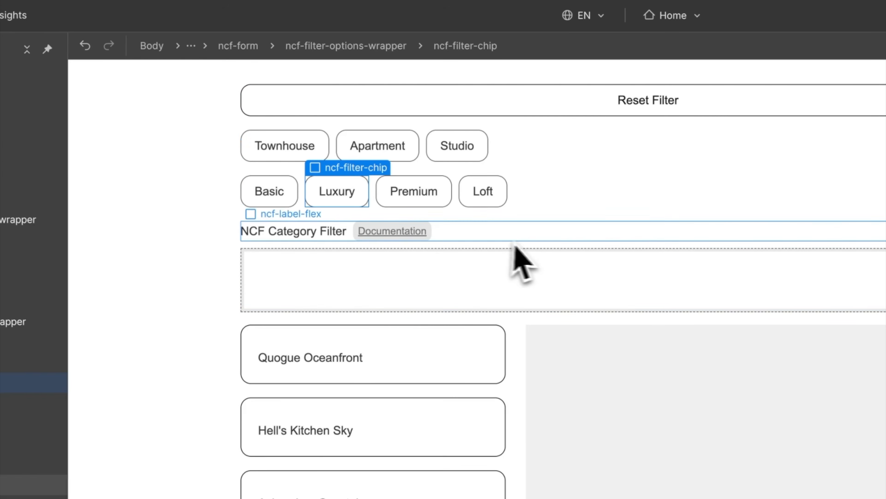
{"action": "left_click", "coordinate": [523, 243]}
{"action": "key", "text": "BackSpace"}
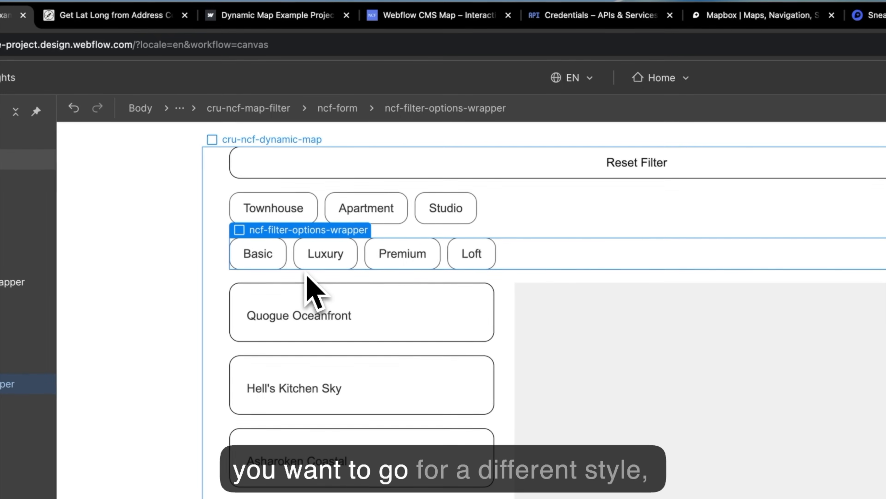
Step: Duplicate the Basic chip's ncf-filter-chip class and name the copy ncf-special-filter-chip
{"action": "left_click", "coordinate": [281, 276]}
{"action": "left_click", "coordinate": [281, 266]}
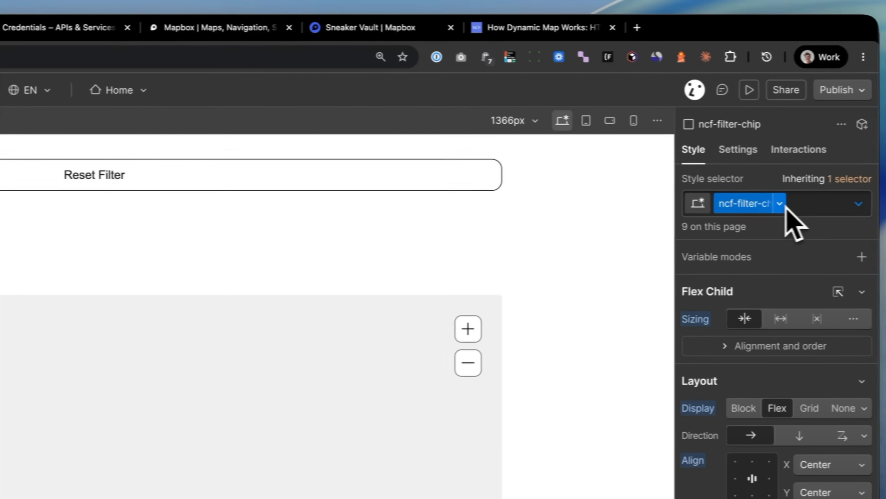
{"action": "left_click", "coordinate": [779, 202]}
{"action": "left_click", "coordinate": [756, 250]}
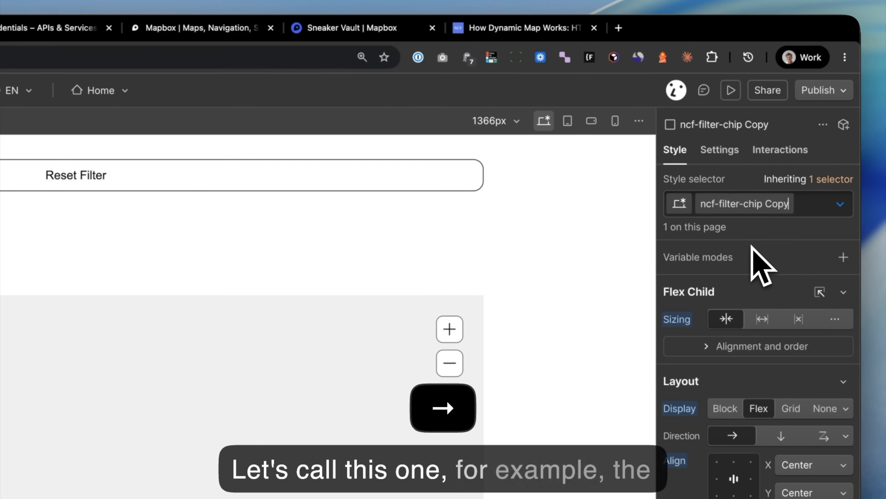
{"action": "key", "text": "alt+shift+Left"}
{"action": "key", "text": "BackSpace"}
{"action": "key", "text": "alt+Left"}
{"action": "key", "text": "Left"}
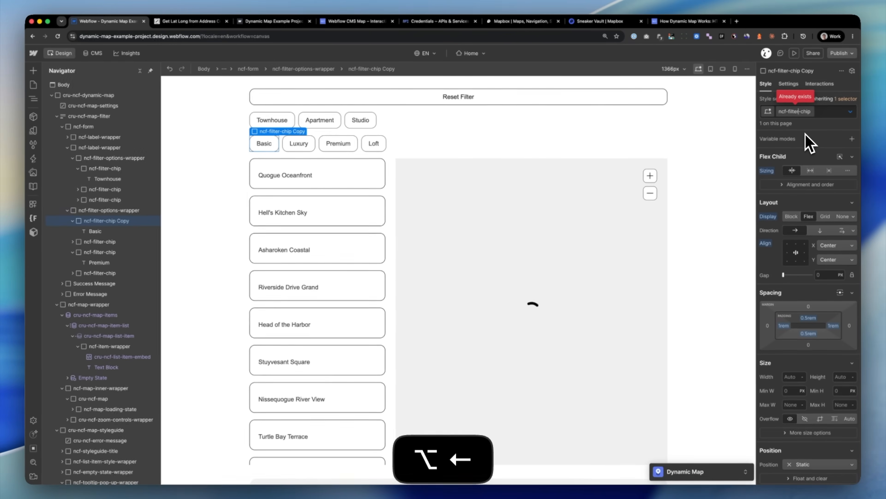
{"action": "key", "text": "alt+Left"}
{"action": "type", "text": "special-"}
{"action": "key", "text": "Return"}
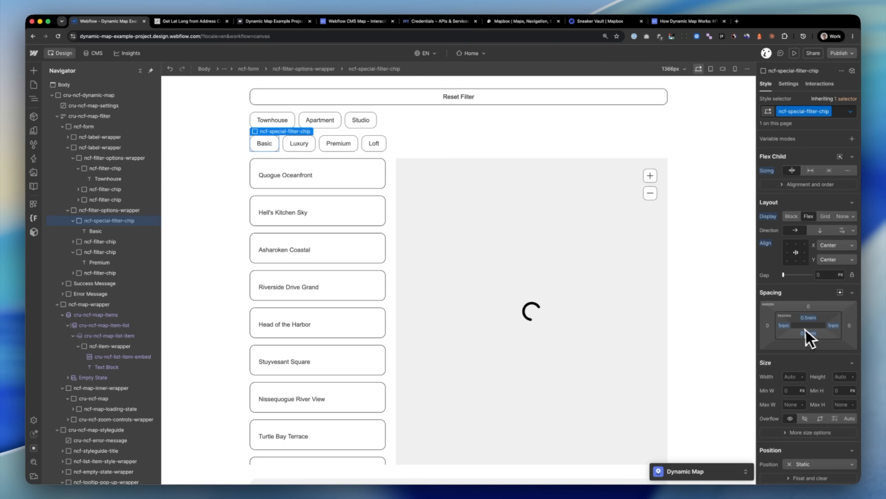
Step: Give the ncf-special-filter-chip class a light blue background, #cde7ff
{"action": "scroll", "coordinate": [809, 330], "scroll_direction": "down", "scroll_amount": 5}
{"action": "left_click", "coordinate": [795, 335]}
{"action": "left_click_drag", "start_coordinate": [797, 359], "coordinate": [809, 344]}
{"action": "left_click_drag", "start_coordinate": [818, 416], "coordinate": [823, 416]}
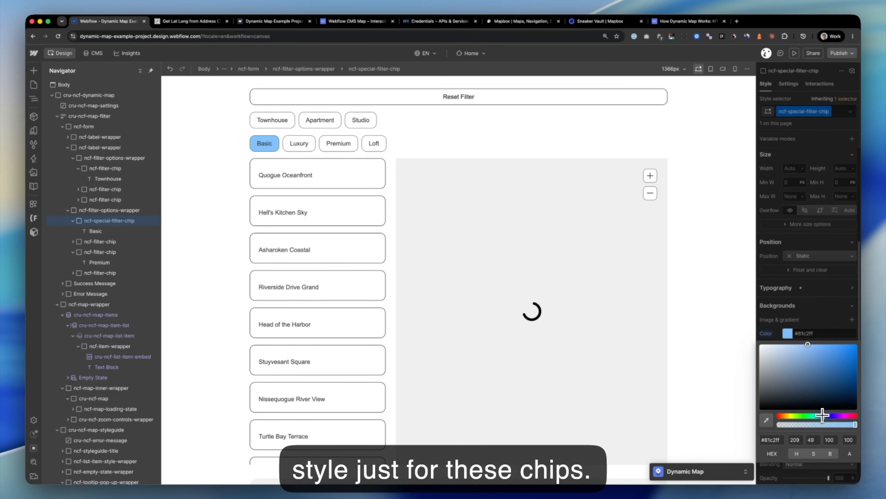
{"action": "left_click", "coordinate": [803, 279]}
Step: Replace the class on the Luxury, Premium and Loft chips with ncf-special-filter-chip
{"action": "key", "text": "super+c"}
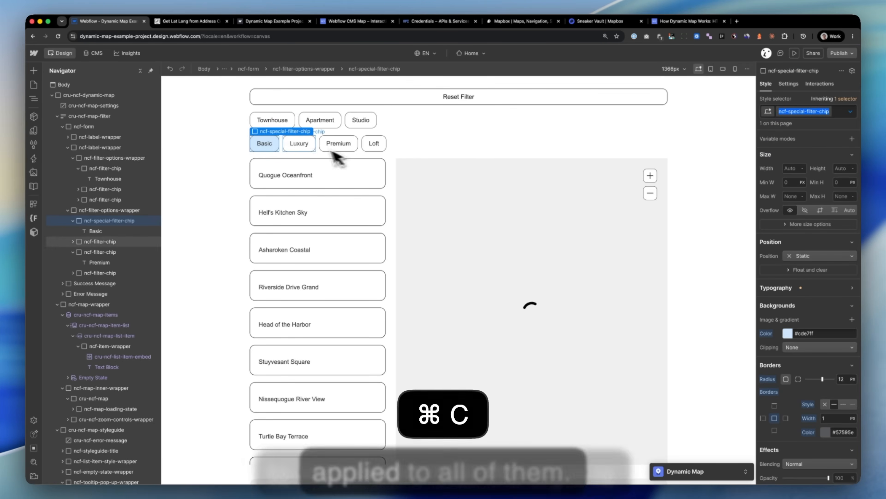
{"action": "left_click", "coordinate": [313, 145]}
{"action": "key", "text": "super+Return"}
{"action": "key", "text": "BackSpace"}
{"action": "key", "text": "Return"}
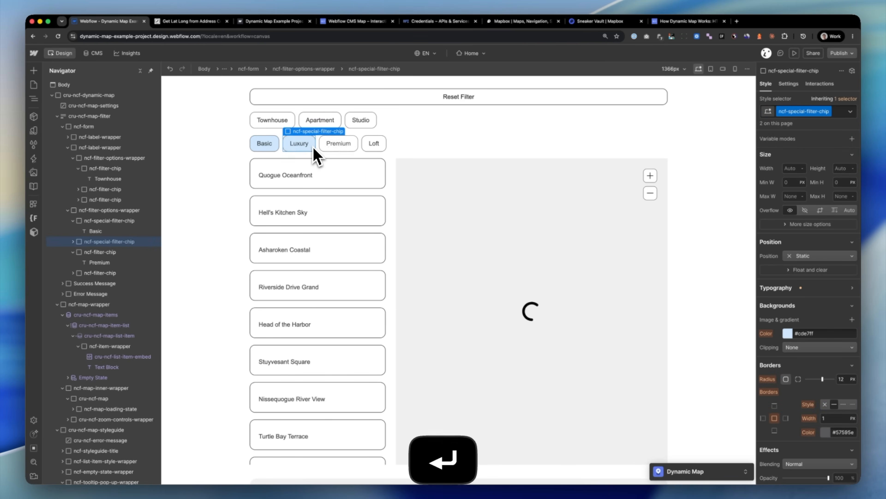
{"action": "left_click", "coordinate": [330, 148]}
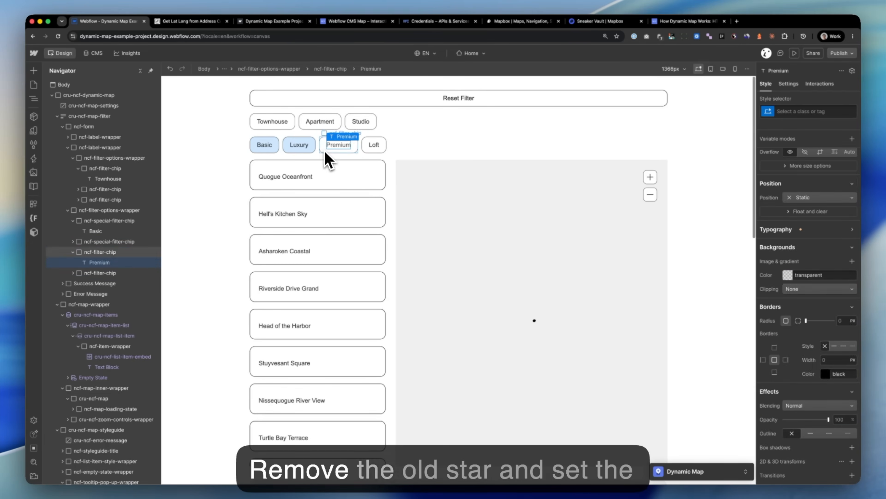
{"action": "key", "text": "BackSpace"}
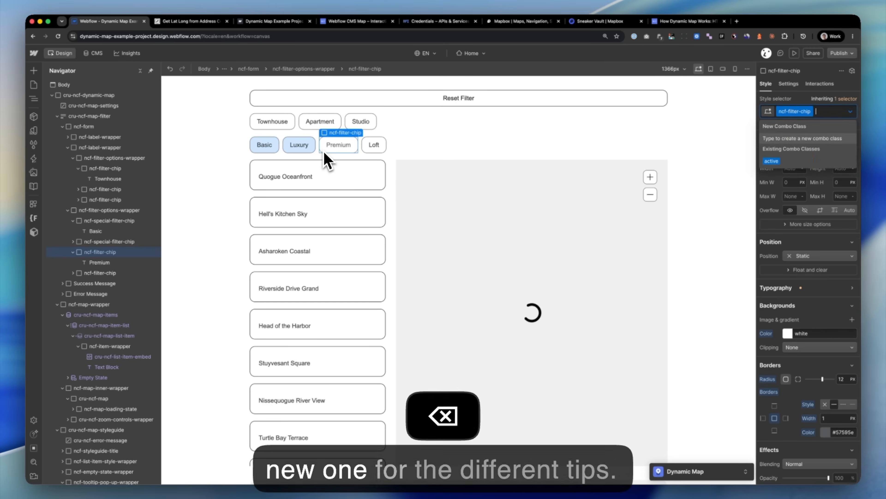
{"action": "key", "text": "Return"}
{"action": "left_click", "coordinate": [364, 150]}
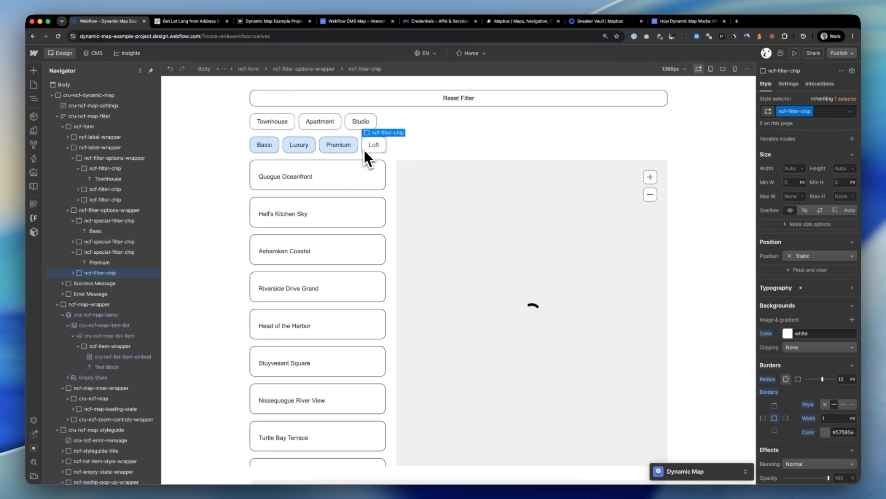
{"action": "key", "text": "super+Return"}
{"action": "key", "text": "super+v"}
{"action": "key", "text": "Return"}
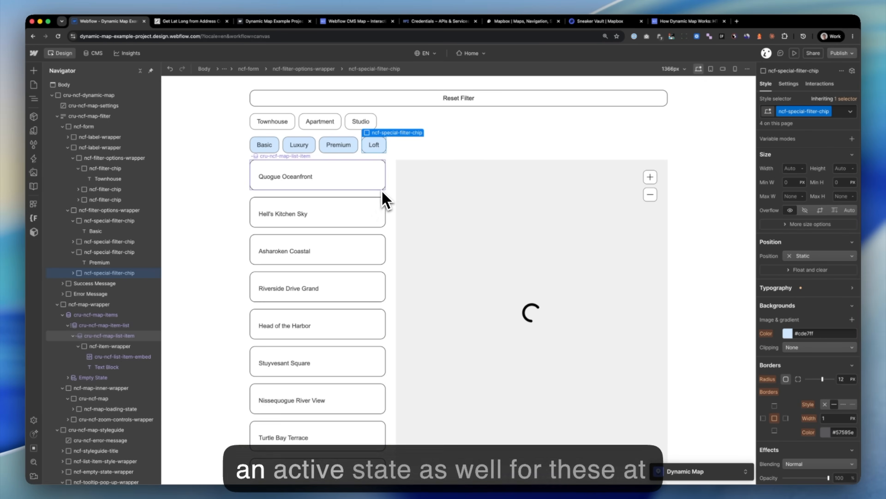
Step: Add an active combo class to the Loft chip and set its background color to #5741ff
{"action": "scroll", "coordinate": [378, 196], "scroll_direction": "down", "scroll_amount": 1}
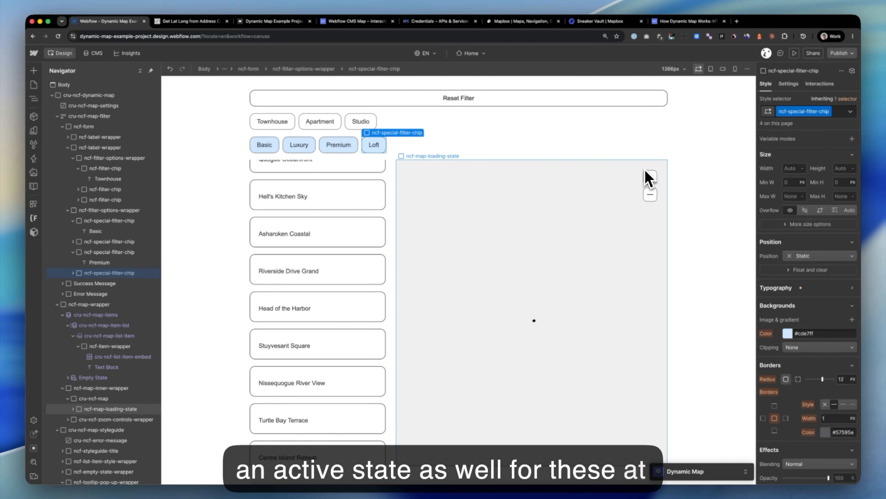
{"action": "key", "text": "super+Return"}
{"action": "type", "text": "active"}
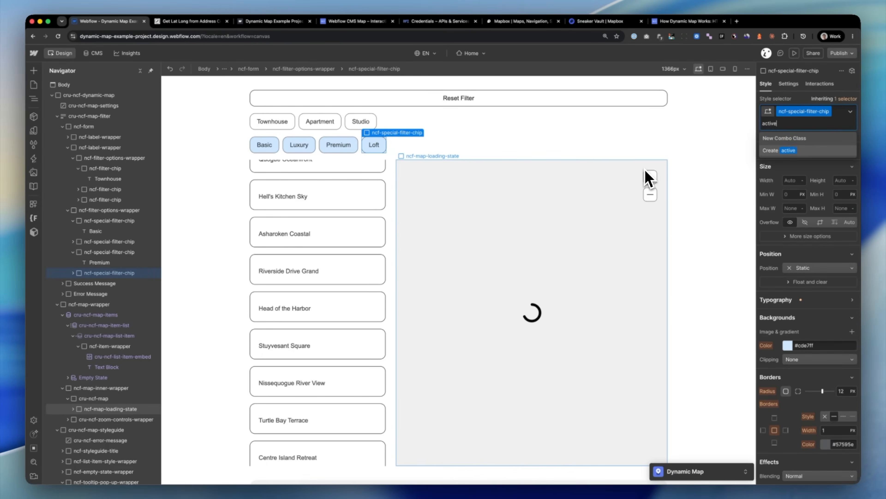
{"action": "key", "text": "Return"}
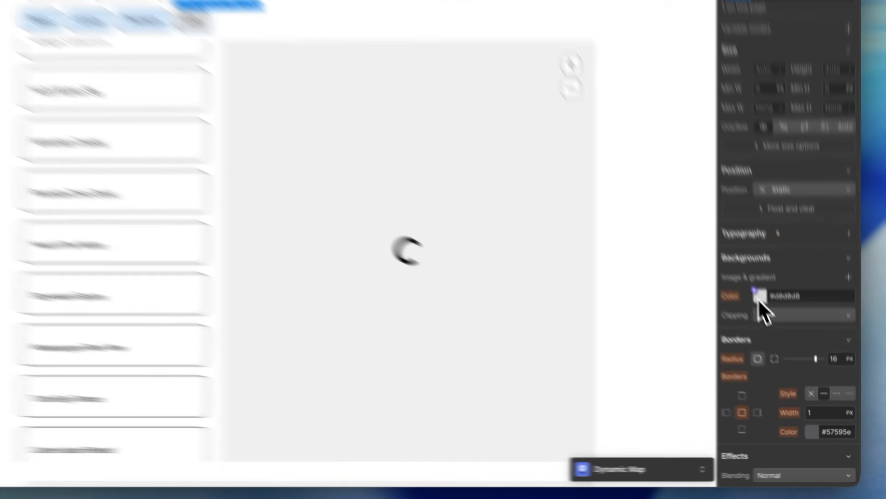
{"action": "left_click", "coordinate": [788, 346]}
{"action": "left_click_drag", "start_coordinate": [779, 375], "coordinate": [772, 360]}
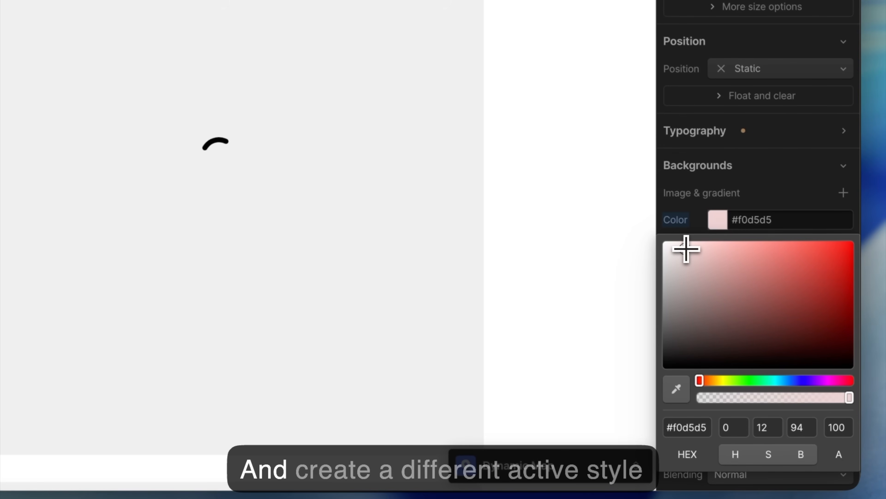
{"action": "left_click", "coordinate": [802, 380]}
{"action": "left_click", "coordinate": [785, 244]}
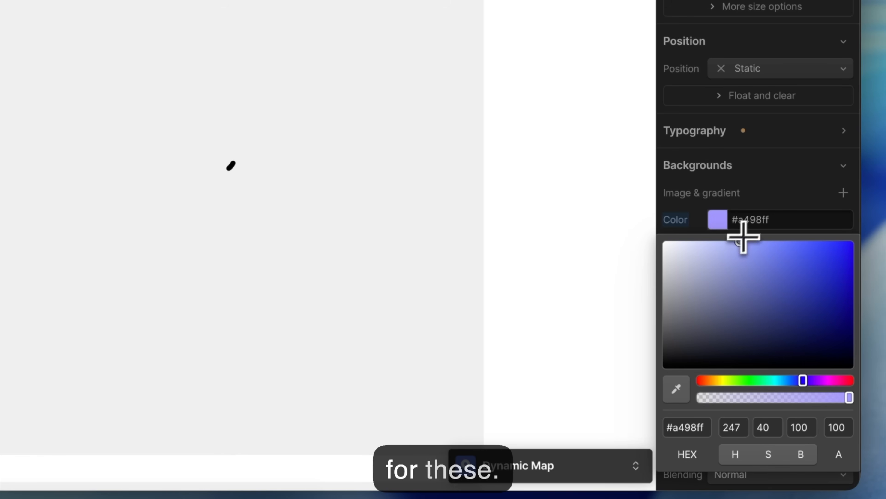
{"action": "left_click_drag", "start_coordinate": [795, 253], "coordinate": [807, 242]}
{"action": "left_click", "coordinate": [785, 278]}
{"action": "scroll", "coordinate": [778, 297], "scroll_direction": "down", "scroll_amount": 2}
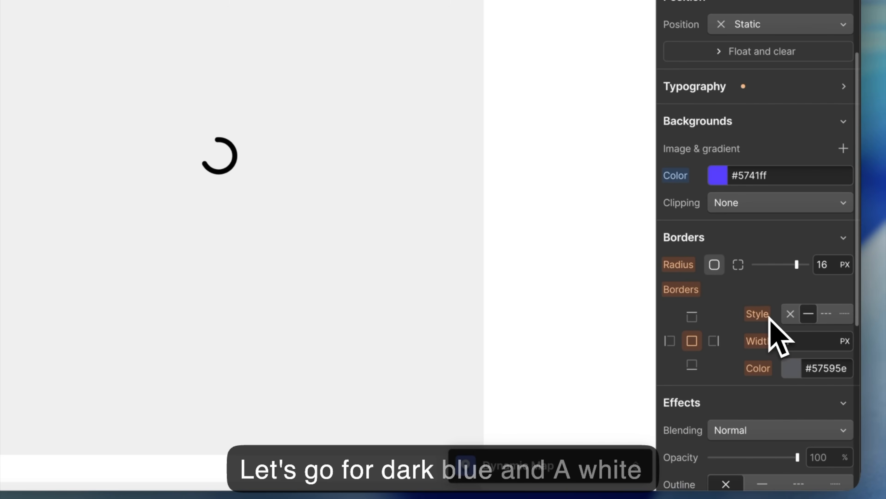
Step: Set the active combo class's text color to #fff, and remove the active class from the Loft chip
{"action": "scroll", "coordinate": [762, 300], "scroll_direction": "up", "scroll_amount": 8}
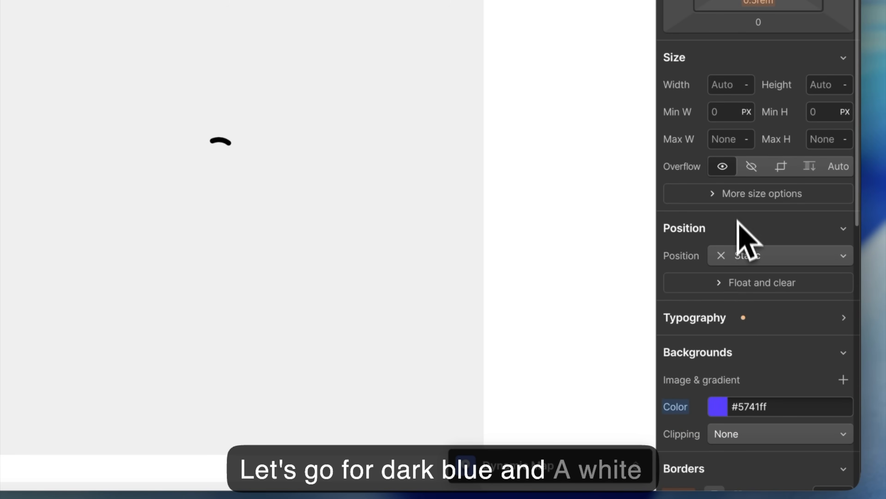
{"action": "left_click", "coordinate": [732, 316]}
{"action": "scroll", "coordinate": [746, 332], "scroll_direction": "down", "scroll_amount": 2}
{"action": "left_click", "coordinate": [745, 340]}
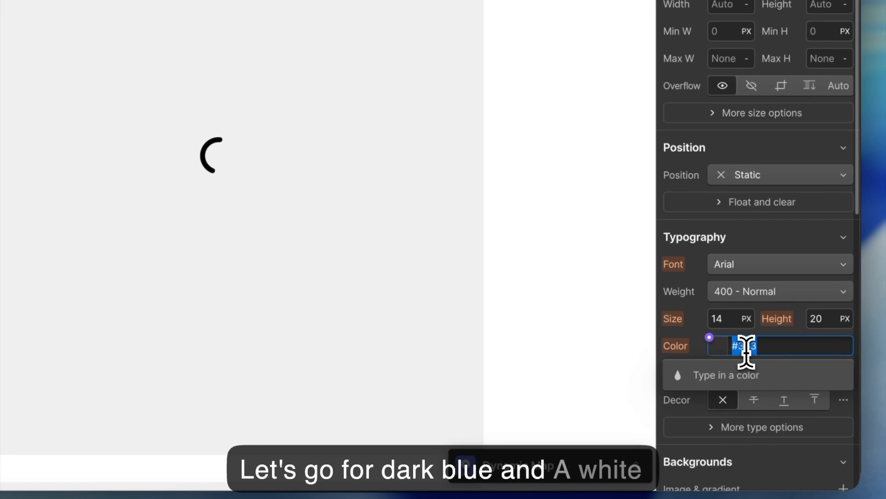
{"action": "type", "text": "fff"}
{"action": "key", "text": "Return"}
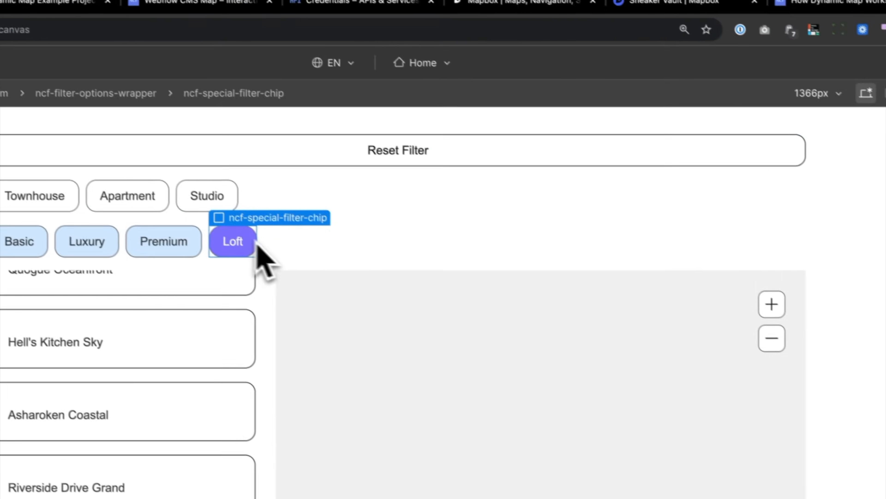
{"action": "left_click", "coordinate": [686, 234]}
{"action": "key", "text": "BackSpace"}
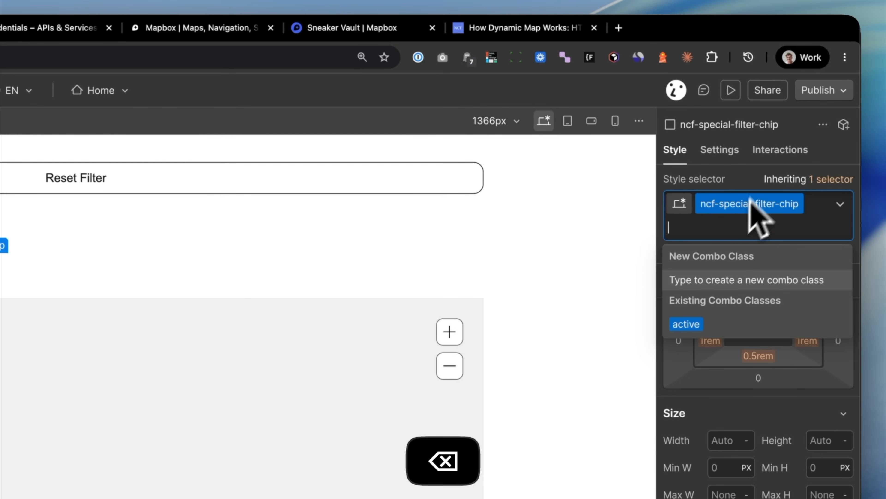
Step: Publish the site and hard-reload the live Dynamic Map Example Project page to load the new chip styles
{"action": "left_click", "coordinate": [824, 91]}
{"action": "left_click", "coordinate": [768, 347]}
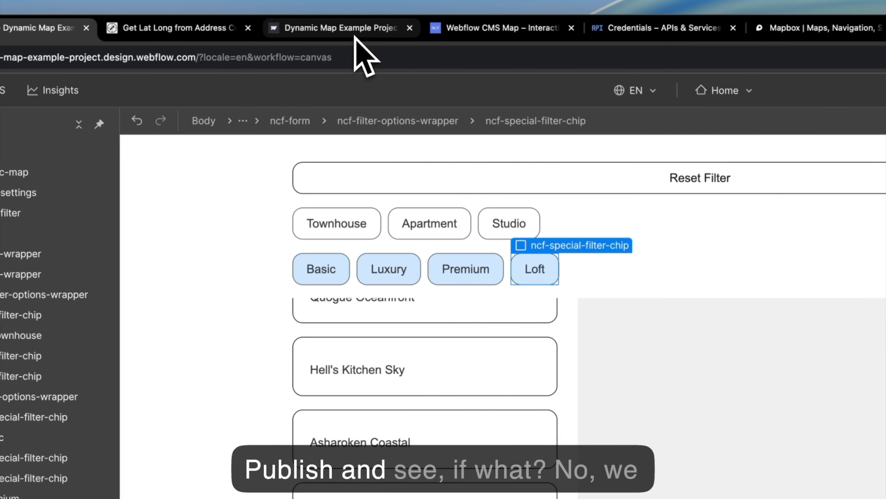
{"action": "left_click", "coordinate": [358, 38]}
{"action": "key", "text": "super+shift+r"}
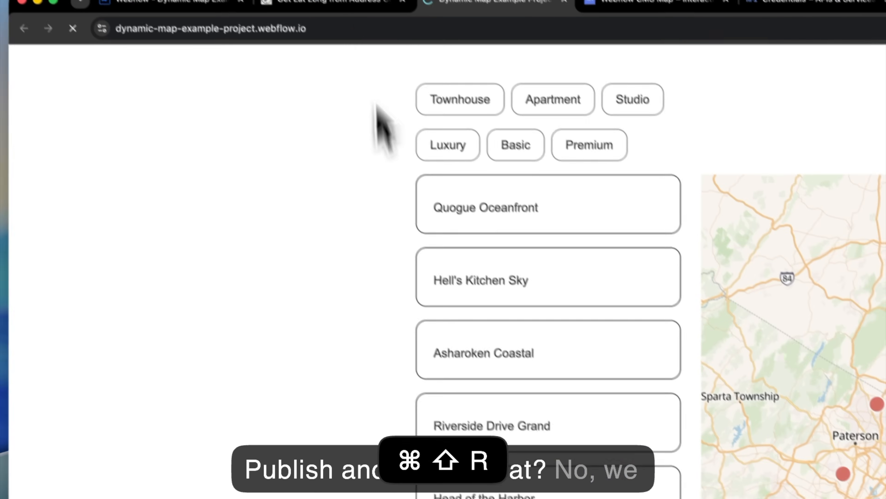
{"action": "left_click", "coordinate": [185, 33]}
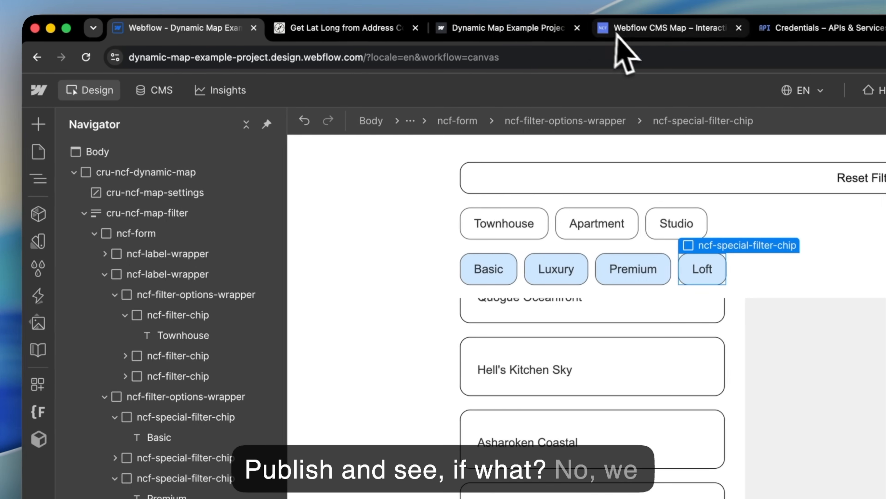
{"action": "left_click", "coordinate": [506, 32]}
{"action": "key", "text": "super+shift+r"}
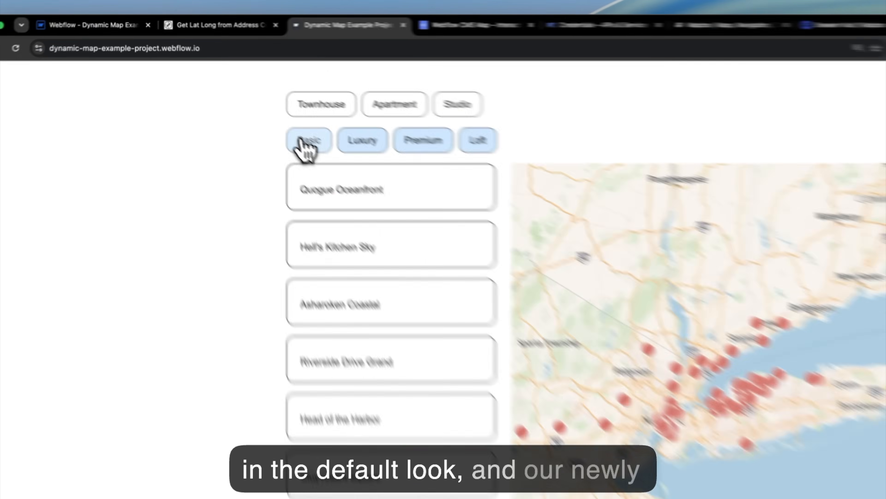
Step: Toggle the Basic filter chip on and off on the live page to check its active style
{"action": "left_click", "coordinate": [248, 97]}
{"action": "left_click", "coordinate": [249, 100]}
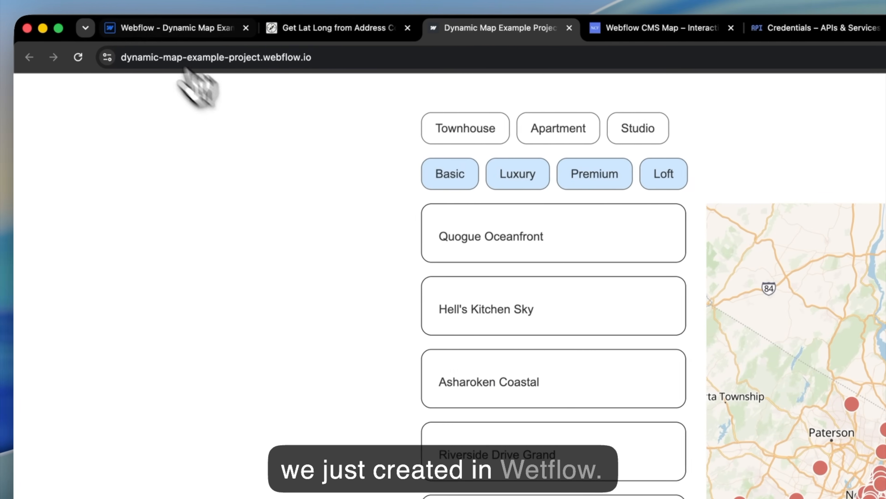
Step: Return to the Webflow Designer, reopen the Dynamic Map app, and set its map provider to Mapbox
{"action": "left_click", "coordinate": [172, 30]}
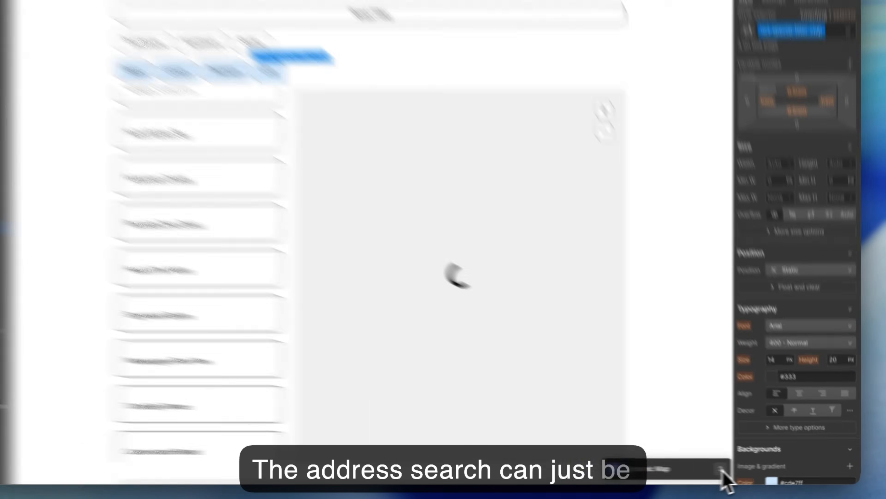
{"action": "left_click", "coordinate": [721, 469]}
{"action": "left_click", "coordinate": [232, 68]}
{"action": "left_click", "coordinate": [390, 212]}
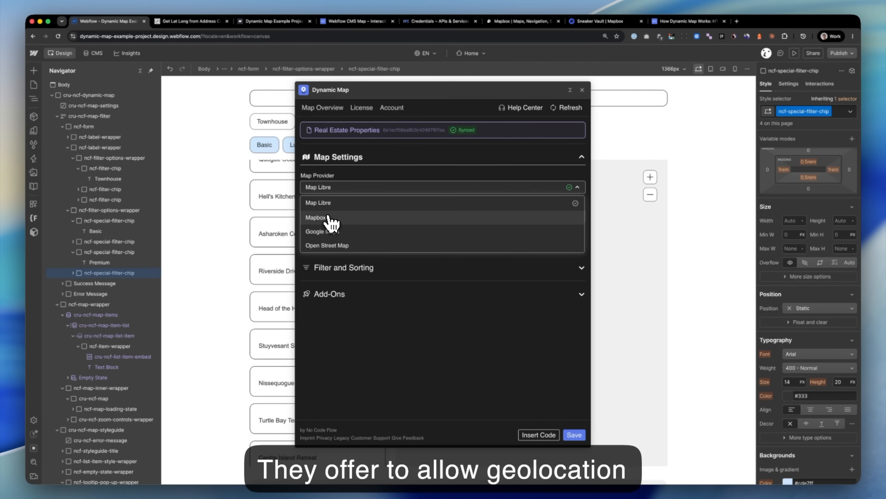
{"action": "left_click", "coordinate": [328, 217]}
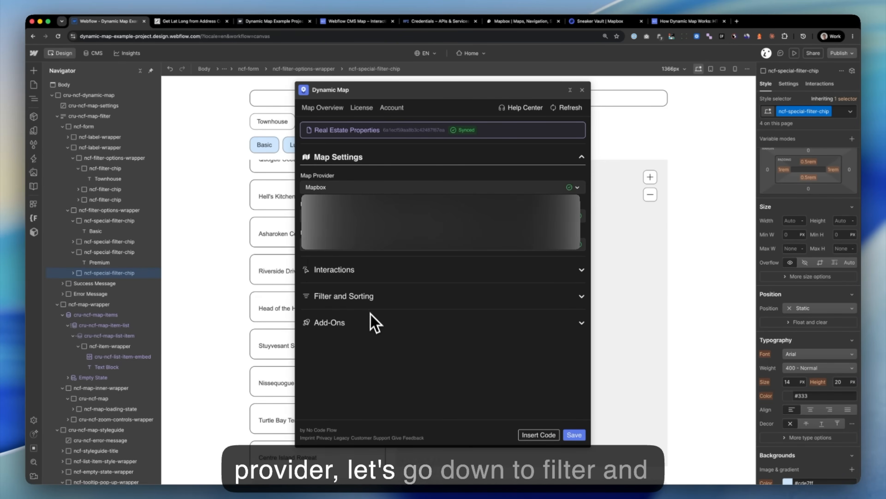
Step: Enable Search Address (Postal Code + Radius) in the map's filter and sorting settings
{"action": "left_click", "coordinate": [367, 300]}
{"action": "scroll", "coordinate": [369, 306], "scroll_direction": "down", "scroll_amount": 1}
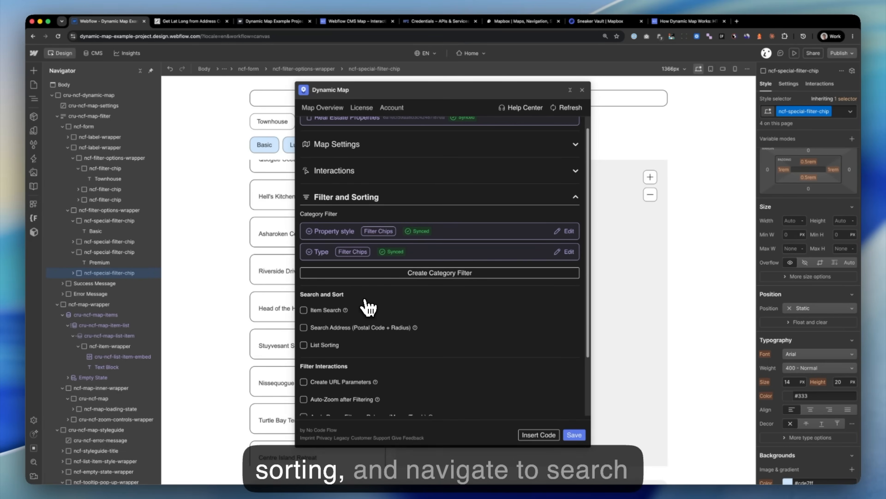
{"action": "left_click", "coordinate": [334, 330]}
{"action": "scroll", "coordinate": [335, 332], "scroll_direction": "down", "scroll_amount": 2}
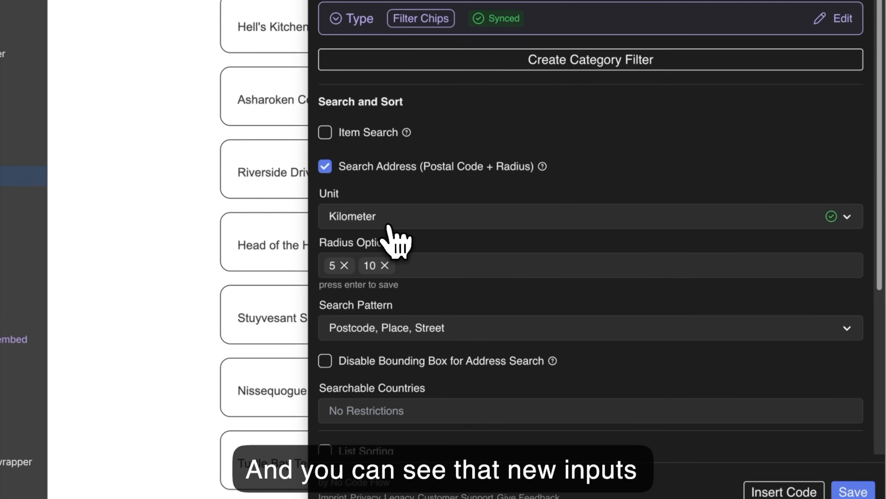
{"action": "scroll", "coordinate": [388, 227], "scroll_direction": "down", "scroll_amount": 1}
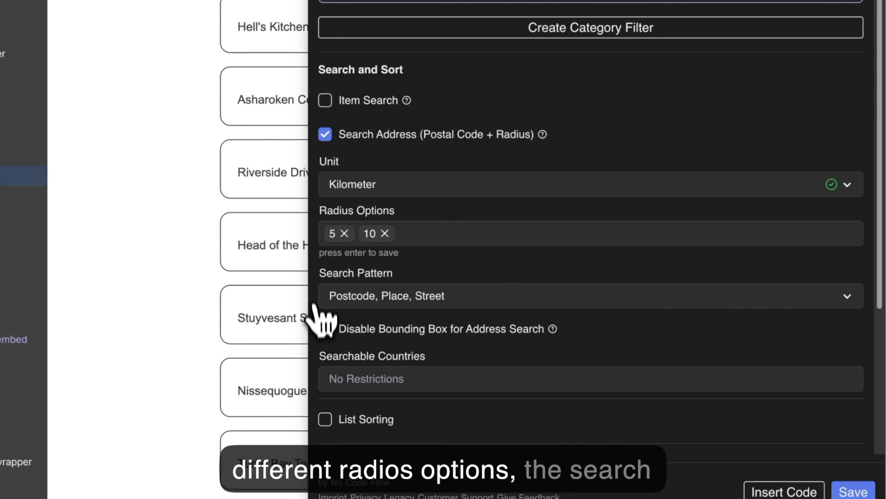
{"action": "scroll", "coordinate": [334, 307], "scroll_direction": "down", "scroll_amount": 1}
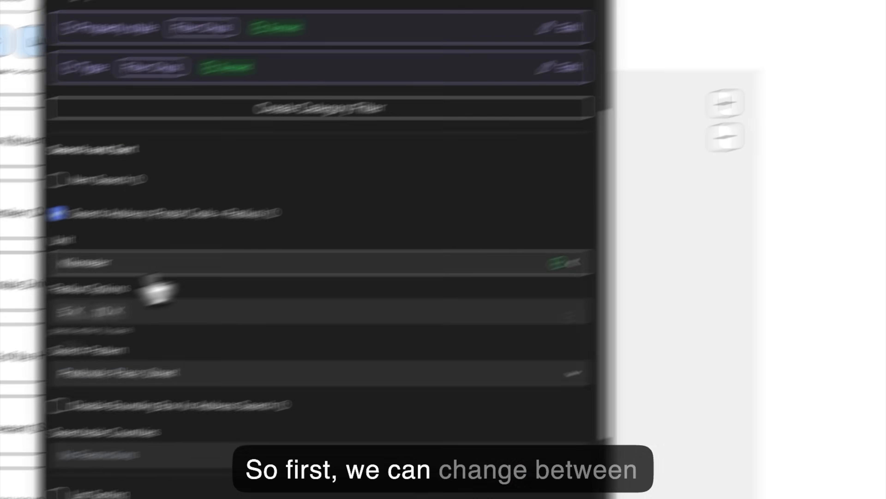
Step: Keep Kilometer as the address search unit, and add 20 and 50 to the radius options
{"action": "left_click", "coordinate": [360, 261]}
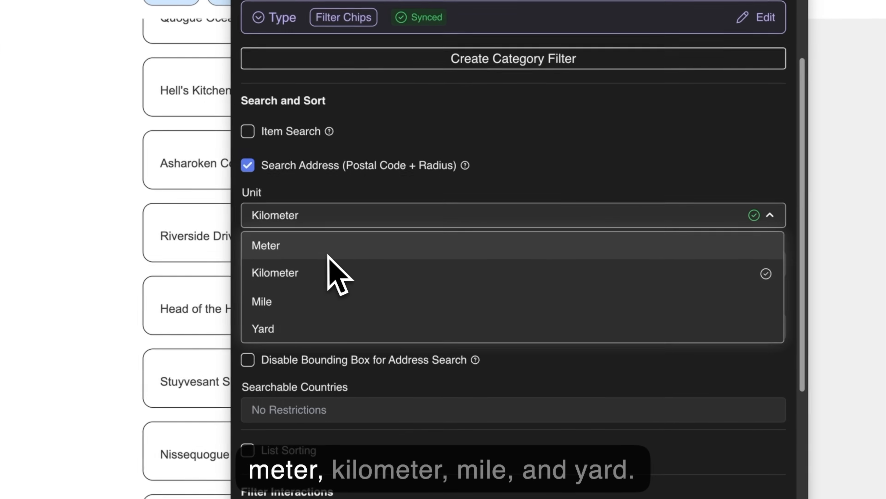
{"action": "left_click", "coordinate": [554, 196]}
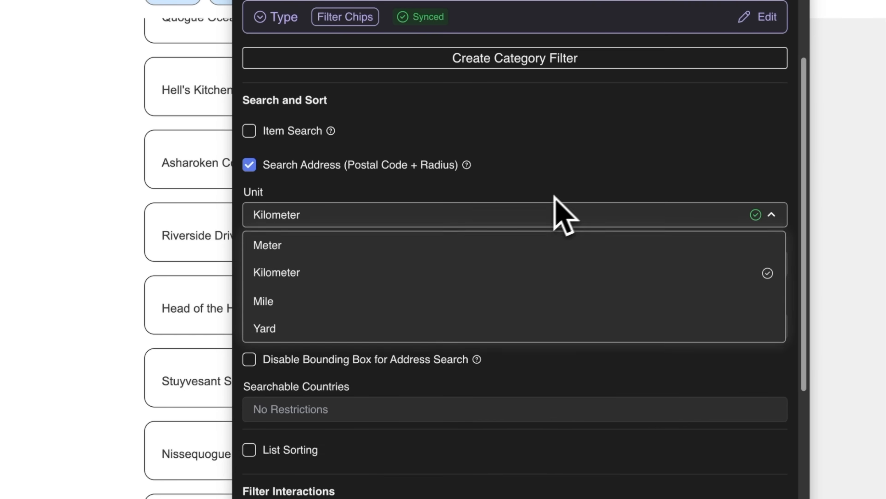
{"action": "left_click", "coordinate": [463, 198]}
{"action": "left_click", "coordinate": [359, 273]}
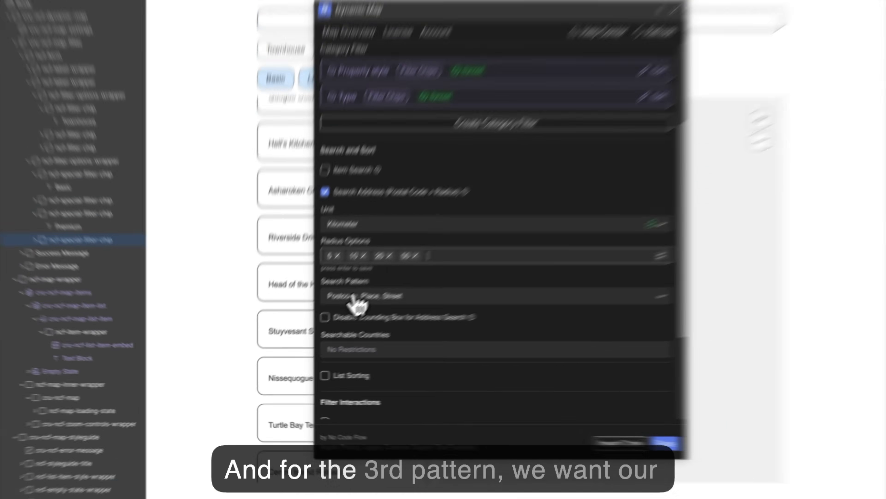
Step: Add Address to the address search pattern alongside Postcode, Place, and Street
{"action": "left_click", "coordinate": [356, 296]}
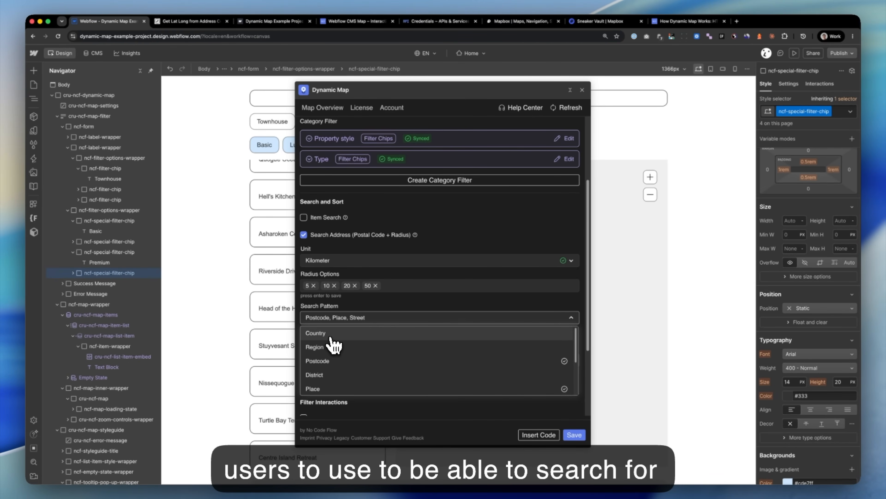
{"action": "scroll", "coordinate": [335, 361], "scroll_direction": "down", "scroll_amount": 1}
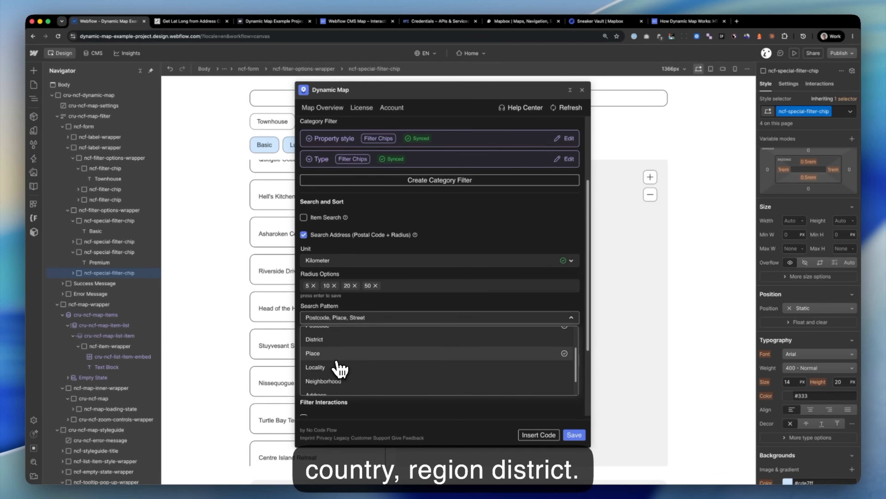
{"action": "scroll", "coordinate": [341, 356], "scroll_direction": "up", "scroll_amount": 1}
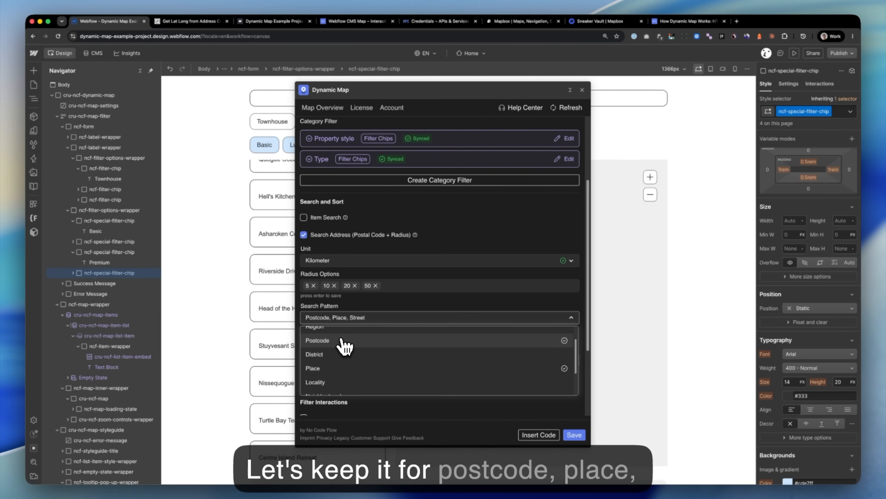
{"action": "scroll", "coordinate": [338, 374], "scroll_direction": "down", "scroll_amount": 3}
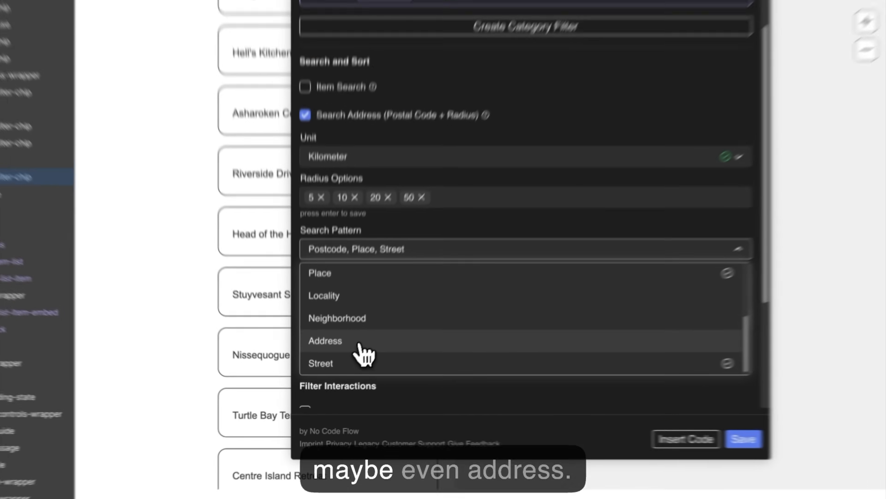
{"action": "left_click", "coordinate": [360, 344]}
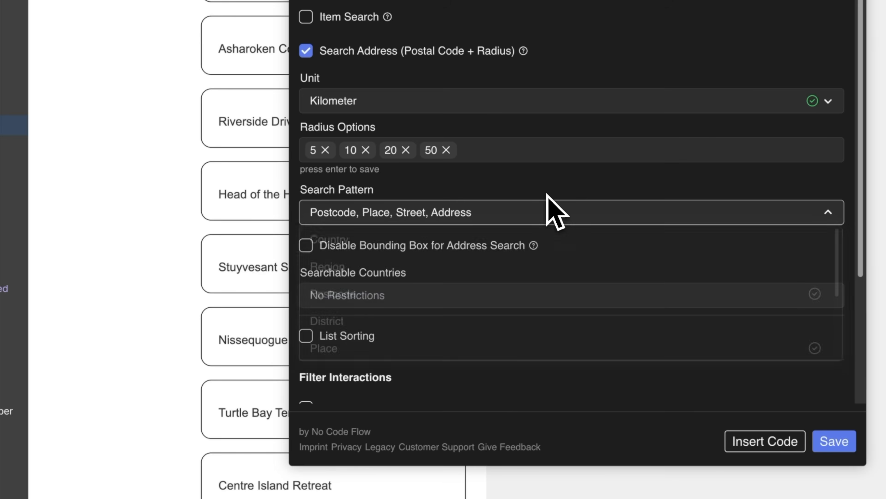
{"action": "left_click", "coordinate": [518, 175]}
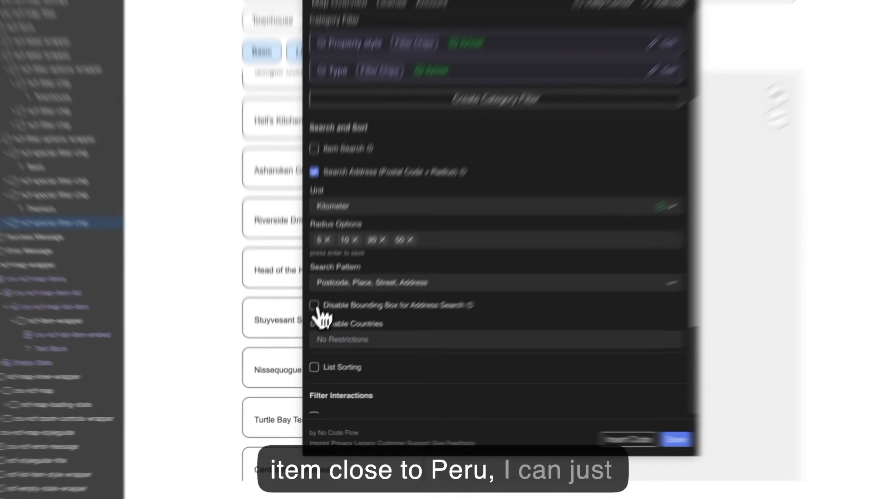
Step: Disable the bounding box for address search, select US as the searchable country, and save the map settings
{"action": "left_click", "coordinate": [304, 334]}
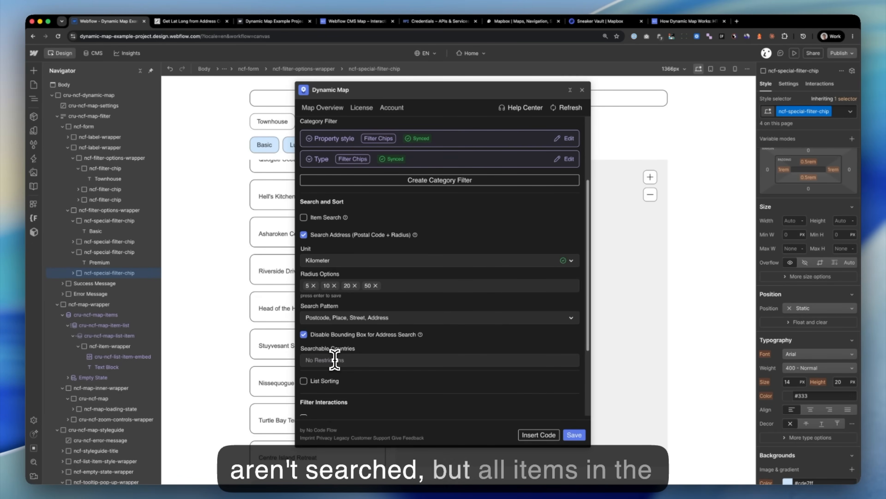
{"action": "left_click", "coordinate": [334, 360]}
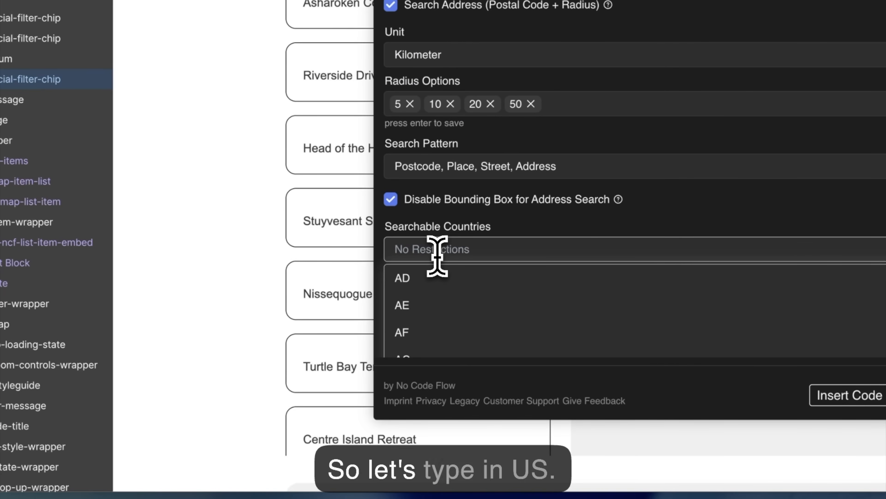
{"action": "type", "text": "S"}
{"action": "key", "text": "shift+BackSpace"}
{"action": "type", "text": "US"}
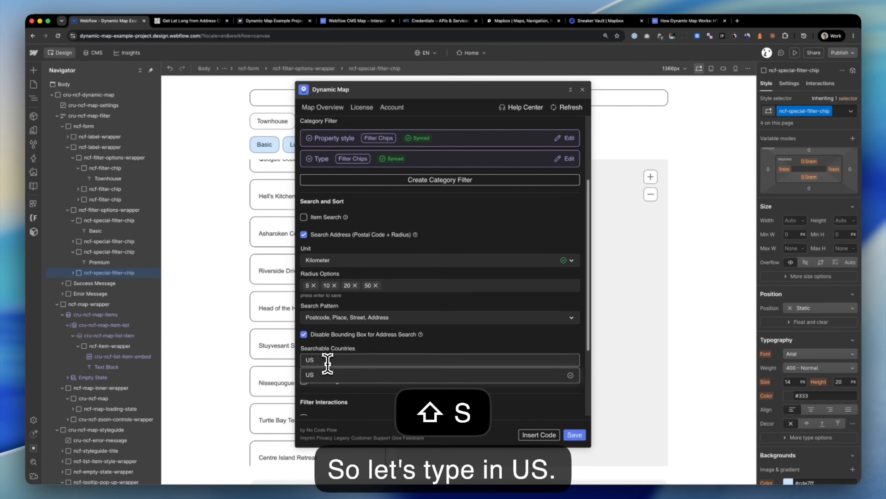
{"action": "left_click", "coordinate": [329, 375]}
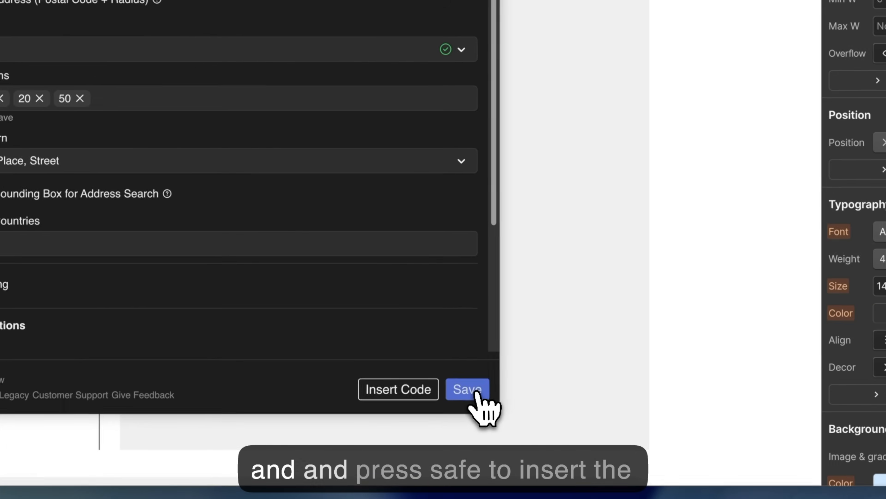
{"action": "left_click", "coordinate": [459, 387]}
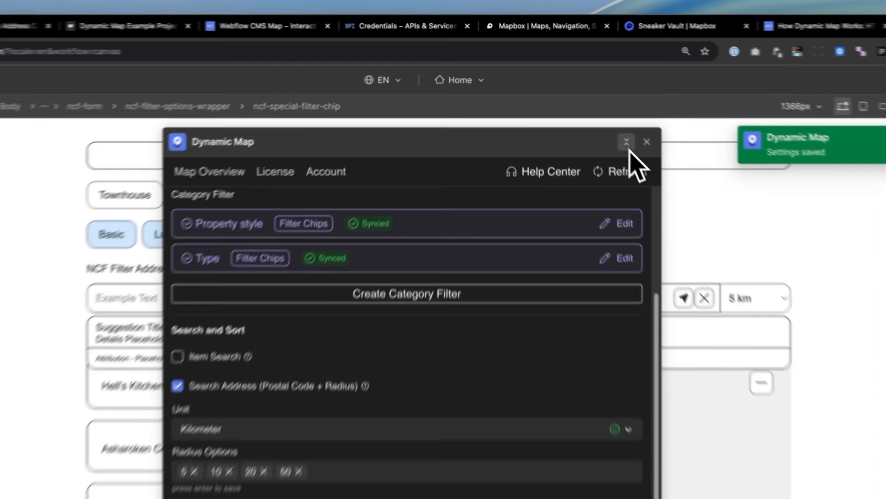
Step: Delete the address search title's ncf-label-flex block and unwrap ncf-address-search from its ncf-label-wrapper
{"action": "left_click", "coordinate": [570, 90]}
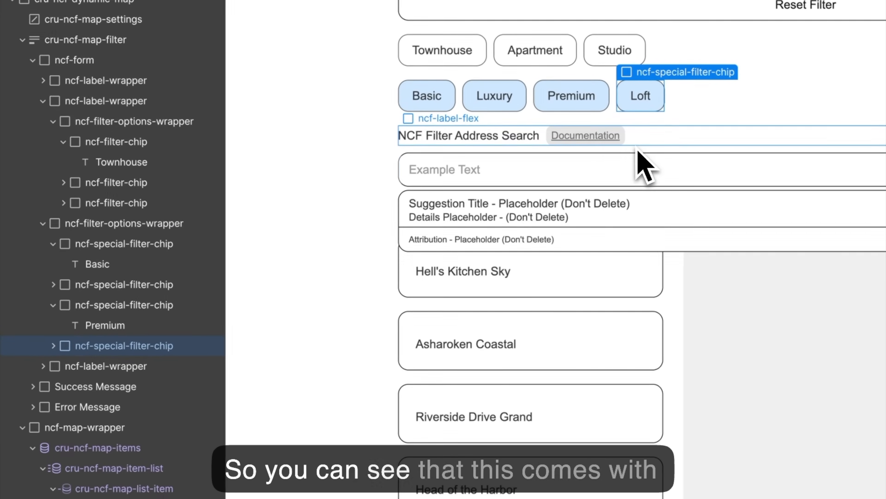
{"action": "left_click", "coordinate": [641, 144]}
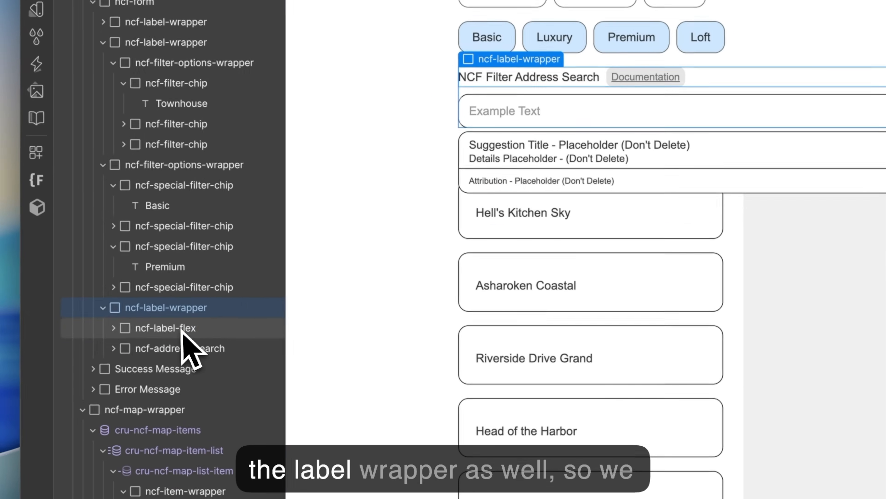
{"action": "left_click", "coordinate": [120, 387]}
{"action": "key", "text": "BackSpace"}
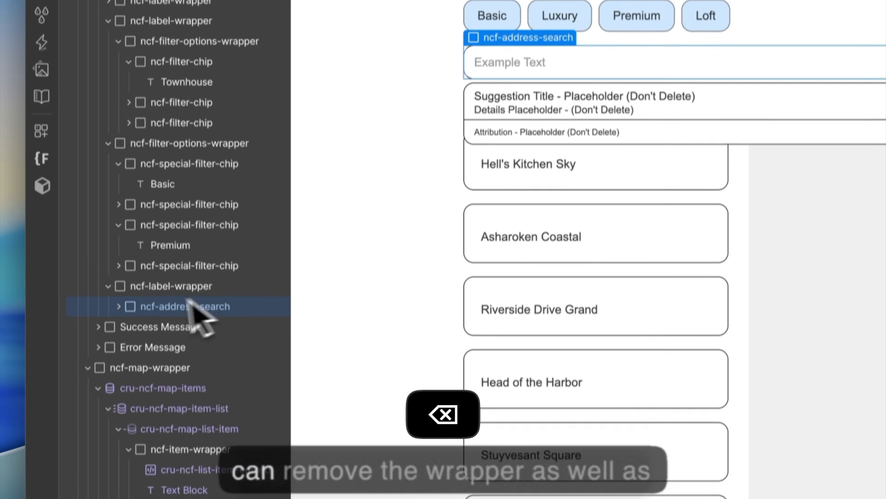
{"action": "left_click", "coordinate": [168, 309]}
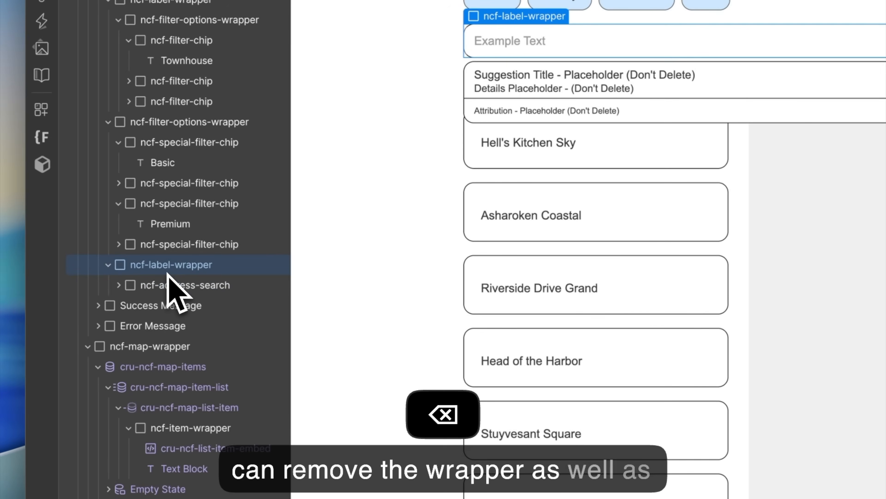
{"action": "key", "text": "super+shift+g"}
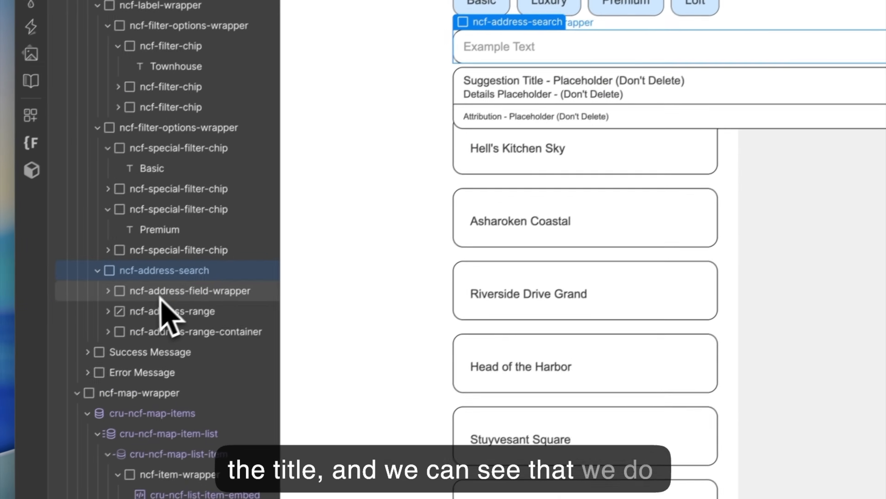
Step: Inspect the address search's field wrapper, current-location and clear buttons, range select, and suggested item on the canvas
{"action": "left_click", "coordinate": [21, 438]}
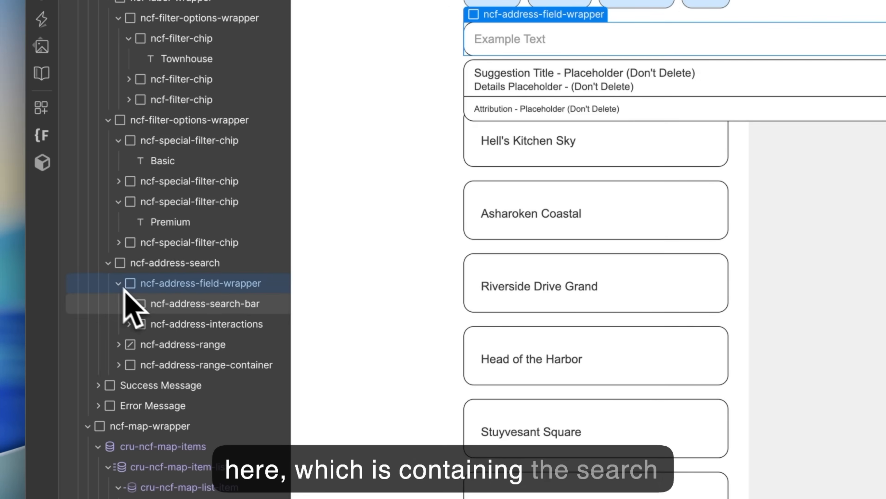
{"action": "left_click", "coordinate": [189, 324]}
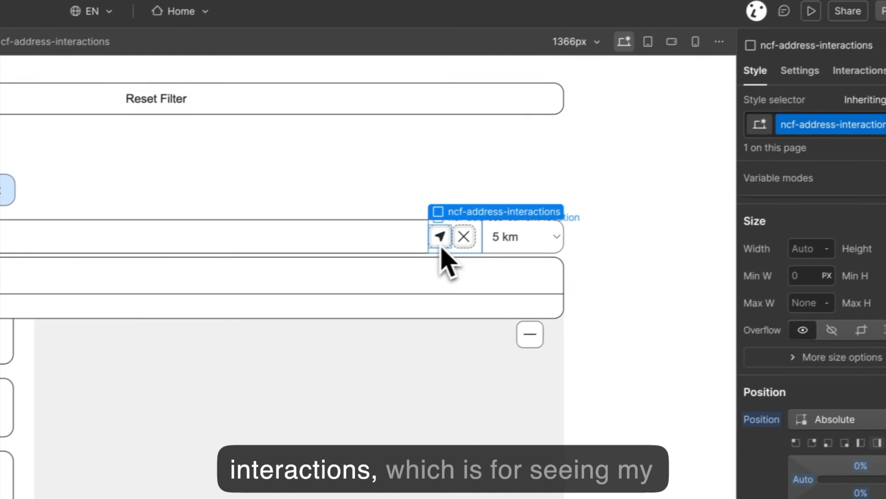
{"action": "left_click", "coordinate": [429, 240]}
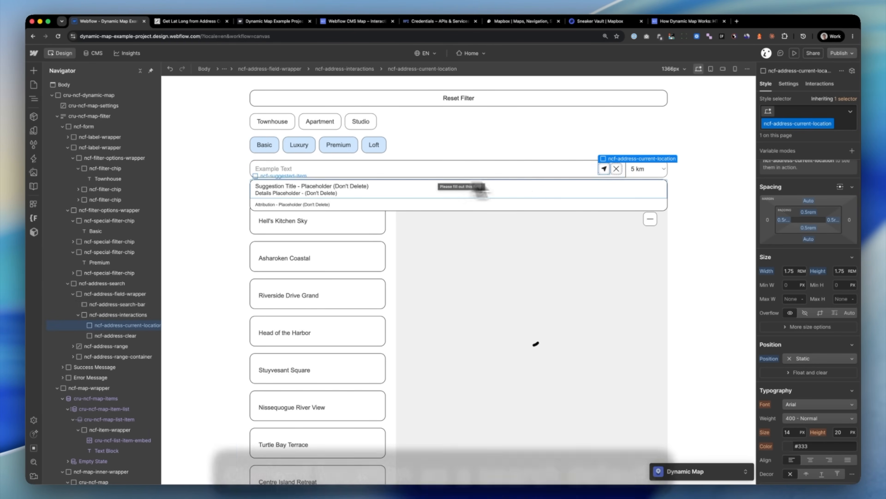
{"action": "left_click", "coordinate": [615, 170]}
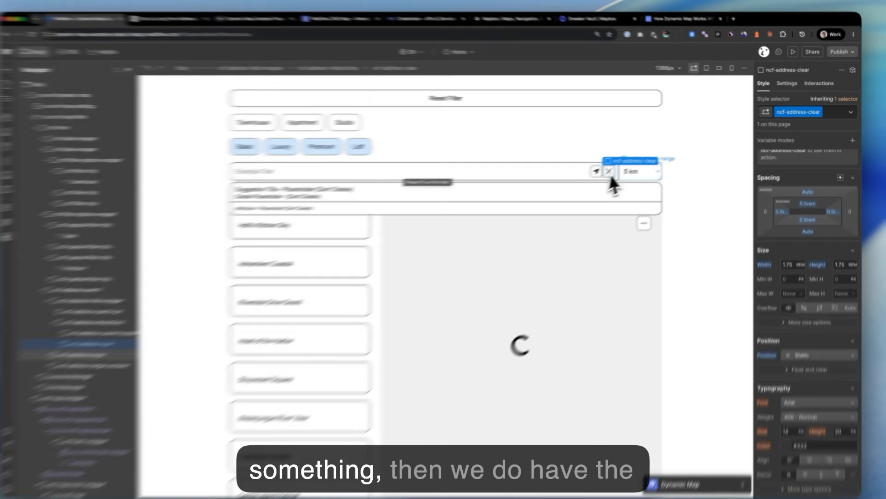
{"action": "left_click", "coordinate": [648, 171]}
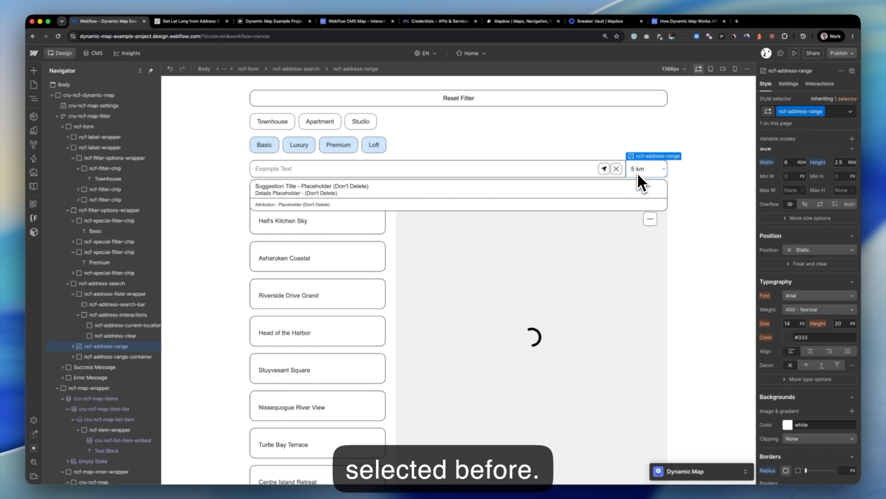
{"action": "left_click", "coordinate": [395, 192]}
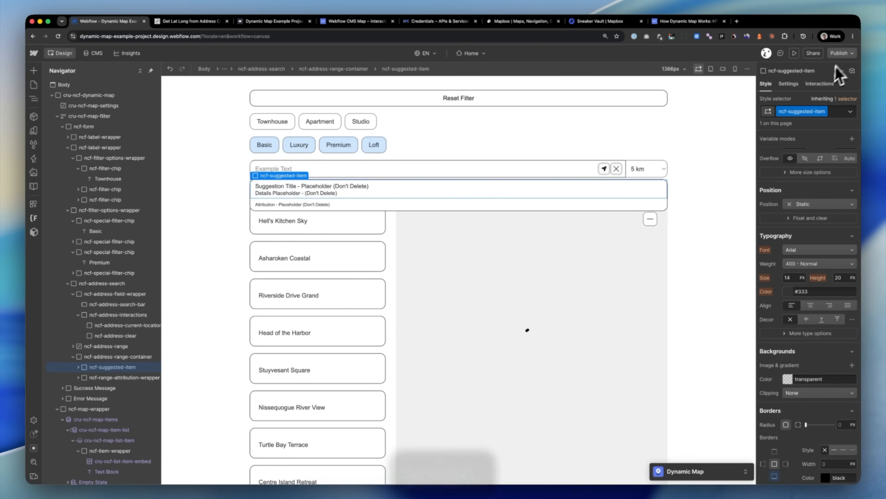
Step: Publish the site to the staging domain and hard-reload the live page to load the address search
{"action": "left_click", "coordinate": [841, 53]}
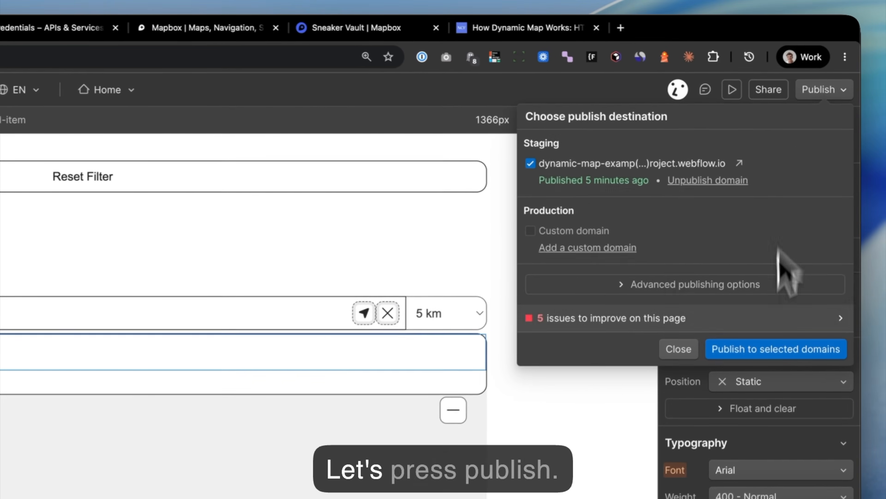
{"action": "left_click", "coordinate": [773, 348]}
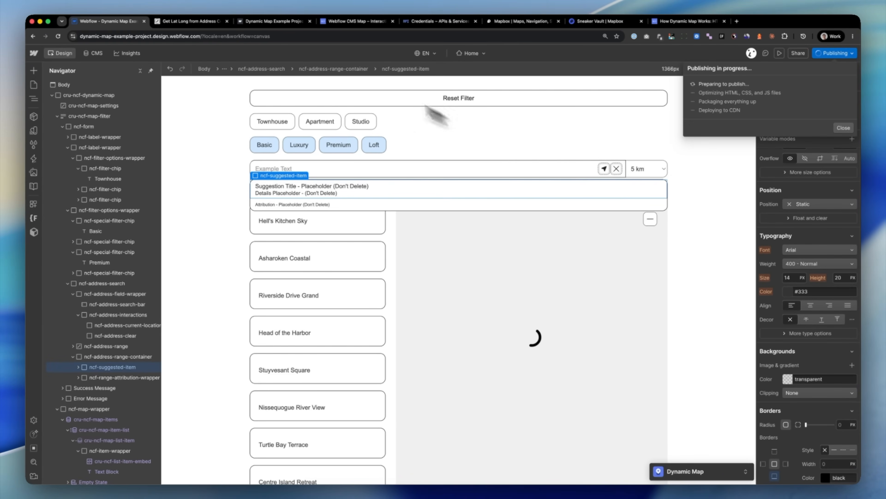
{"action": "left_click", "coordinate": [276, 22]}
{"action": "key", "text": "super+shift+r"}
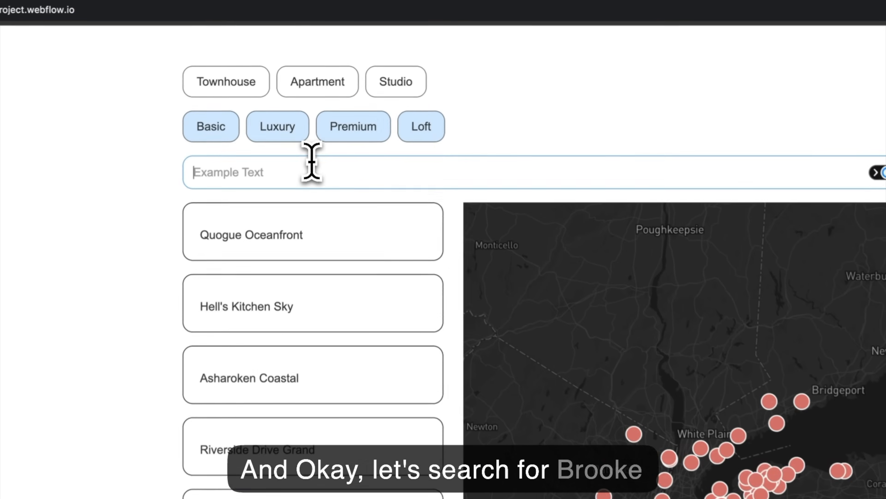
Step: Search the live map for Brookhaven, New York, United States, and widen the radius to 20 km and 50 km
{"action": "type", "text": "brookhaven"}
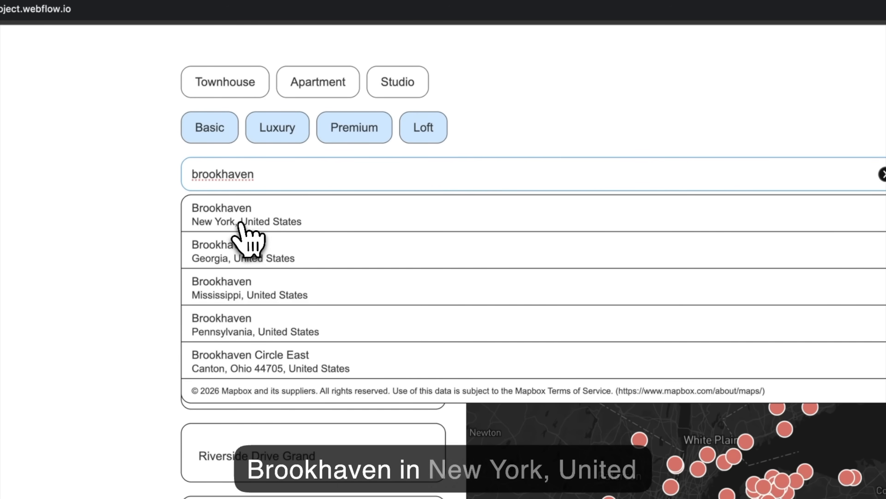
{"action": "left_click", "coordinate": [244, 217]}
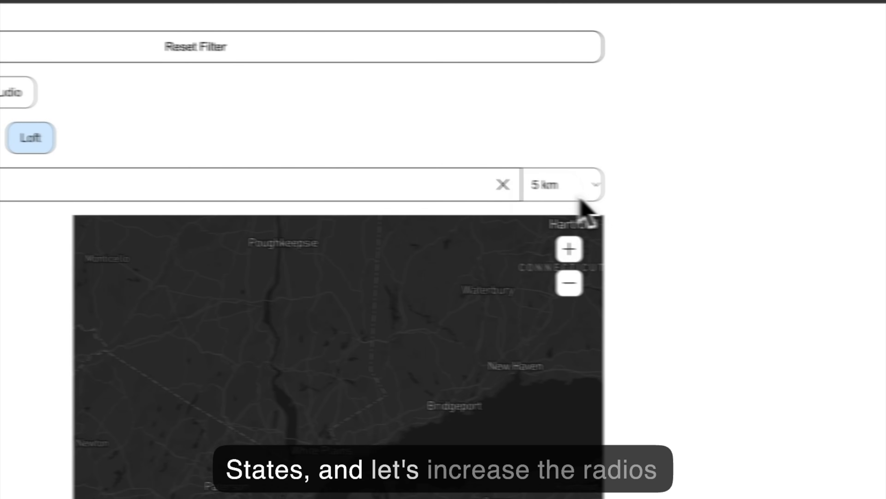
{"action": "left_click", "coordinate": [576, 192]}
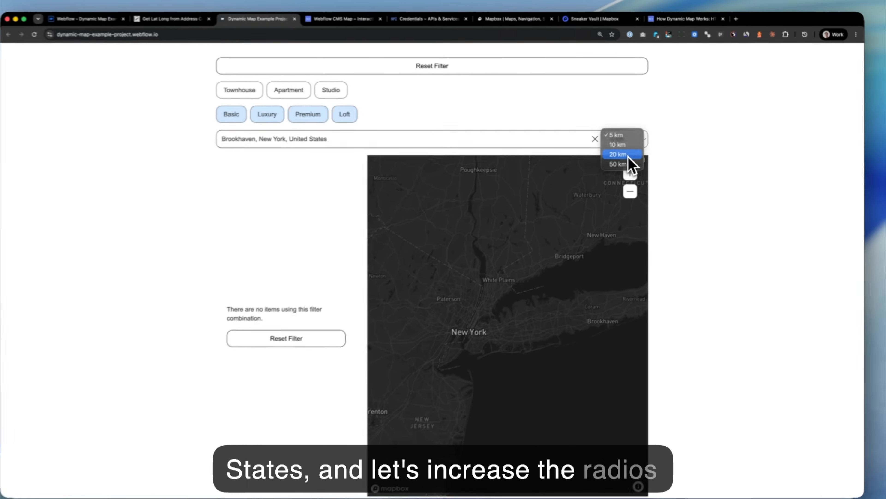
{"action": "left_click", "coordinate": [523, 211]}
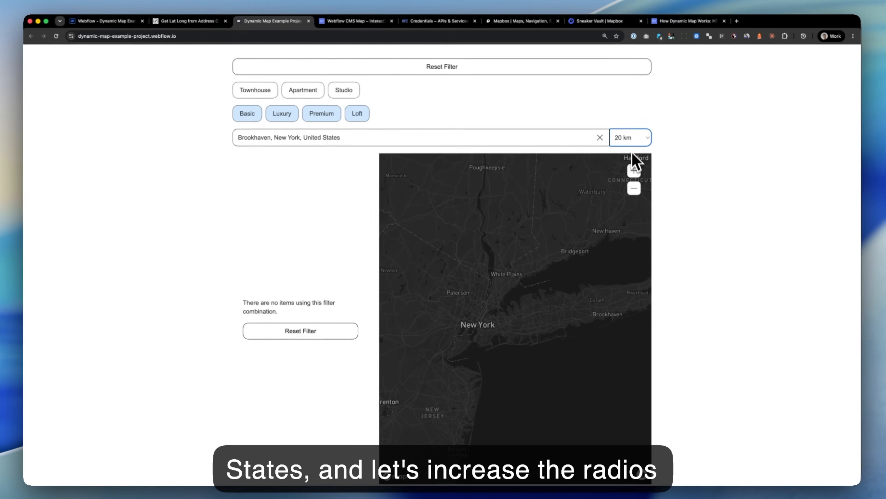
{"action": "left_click", "coordinate": [515, 187]}
{"action": "left_click", "coordinate": [627, 144]}
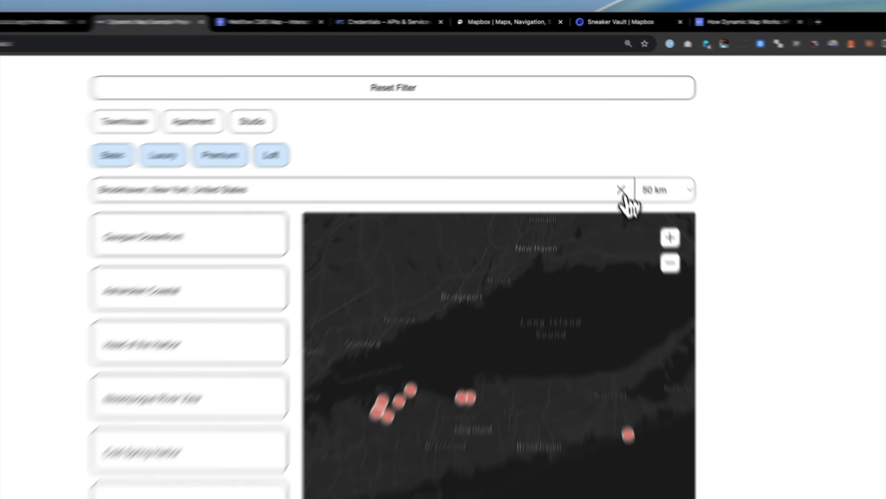
Step: Replace the address search with New York City, New York, United States, and examine the matching pins around the city
{"action": "left_click", "coordinate": [601, 137]}
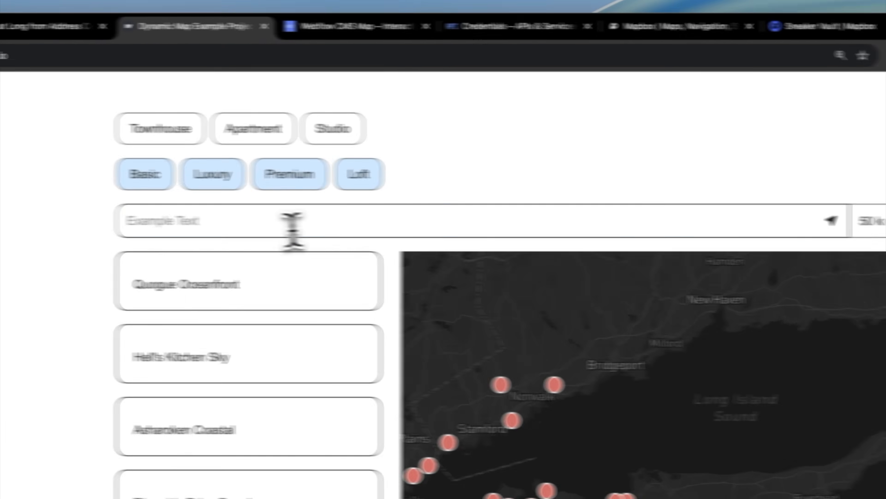
{"action": "left_click", "coordinate": [293, 227]}
{"action": "type", "text": "New Y"}
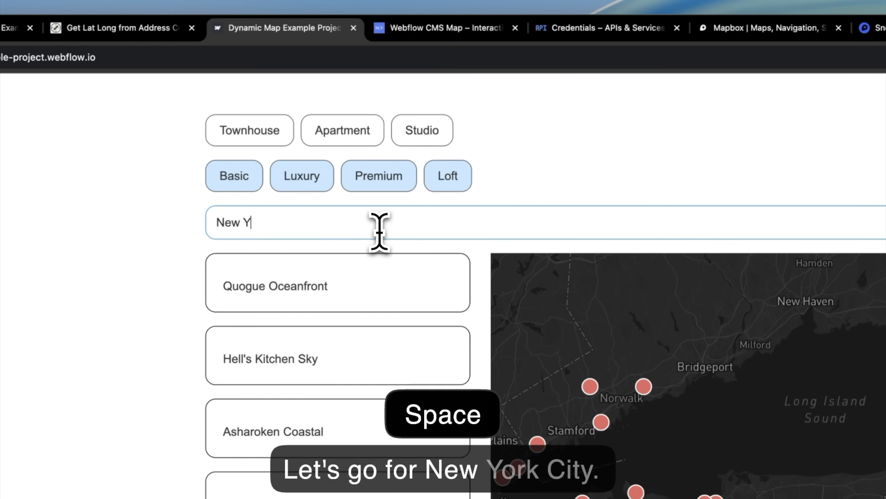
{"action": "type", "text": "ork City"}
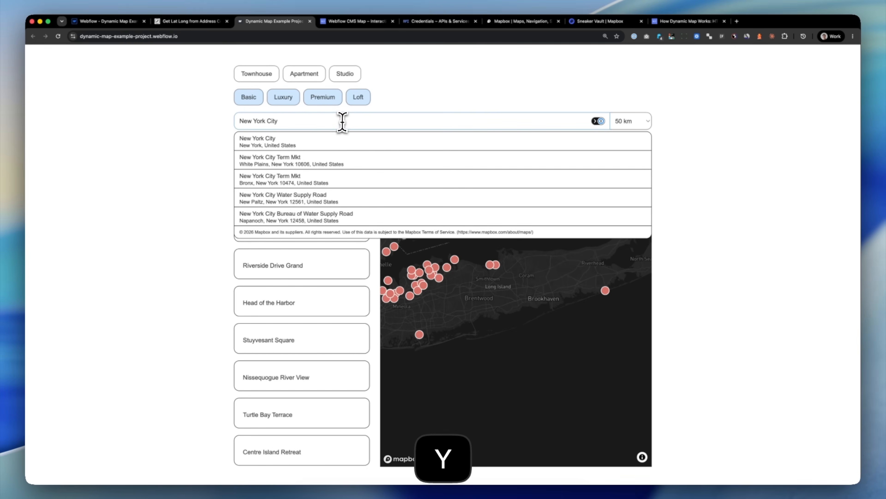
{"action": "left_click", "coordinate": [315, 146]}
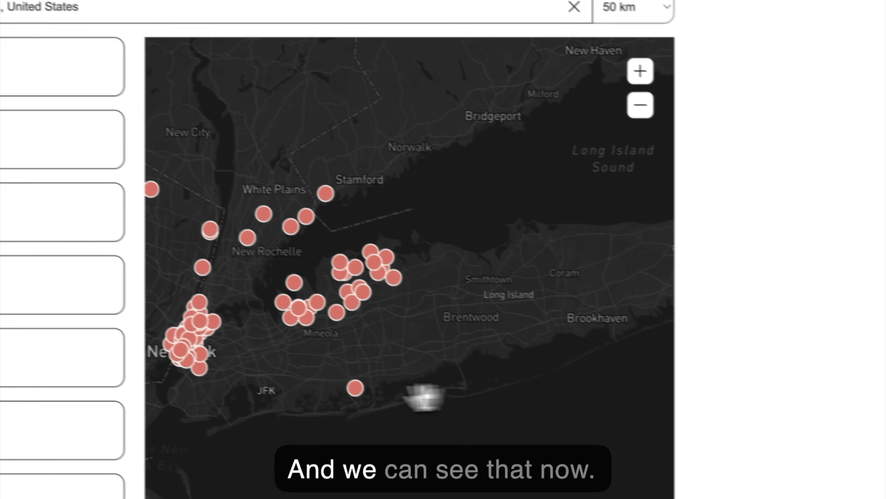
{"action": "scroll", "coordinate": [469, 356], "scroll_direction": "up", "scroll_amount": 2}
{"action": "mouse_move", "coordinate": [354, 357]}
{"action": "left_mouse_down"}
{"action": "mouse_move", "coordinate": [469, 356]}
{"action": "mouse_move", "coordinate": [367, 348]}
{"action": "left_mouse_up"}
{"action": "scroll", "coordinate": [471, 350], "scroll_direction": "up", "scroll_amount": 2}
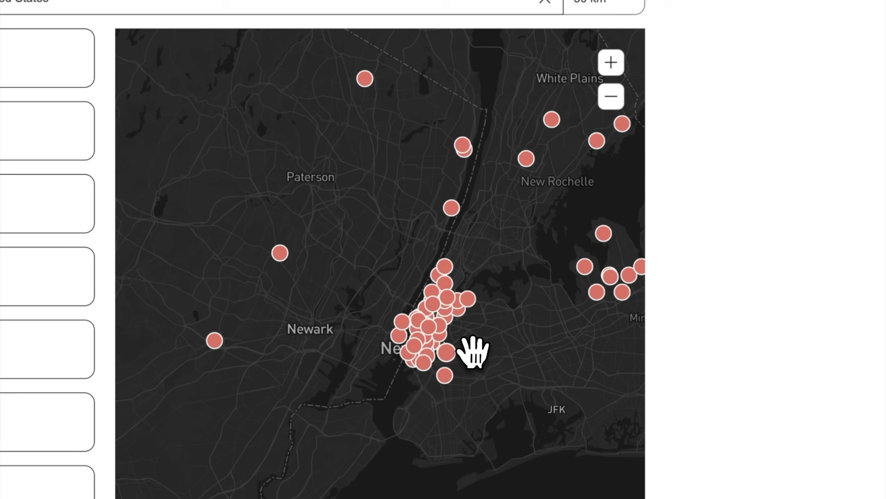
{"action": "left_click_drag", "start_coordinate": [473, 353], "coordinate": [401, 358]}
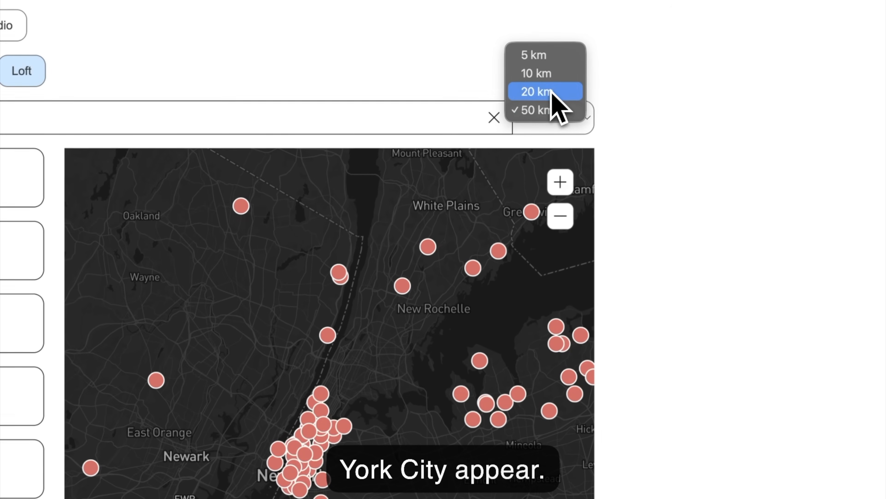
Step: Narrow the search radius to 20 km to examine the closest pins, and clear the address search
{"action": "scroll", "coordinate": [337, 411], "scroll_direction": "up", "scroll_amount": 2}
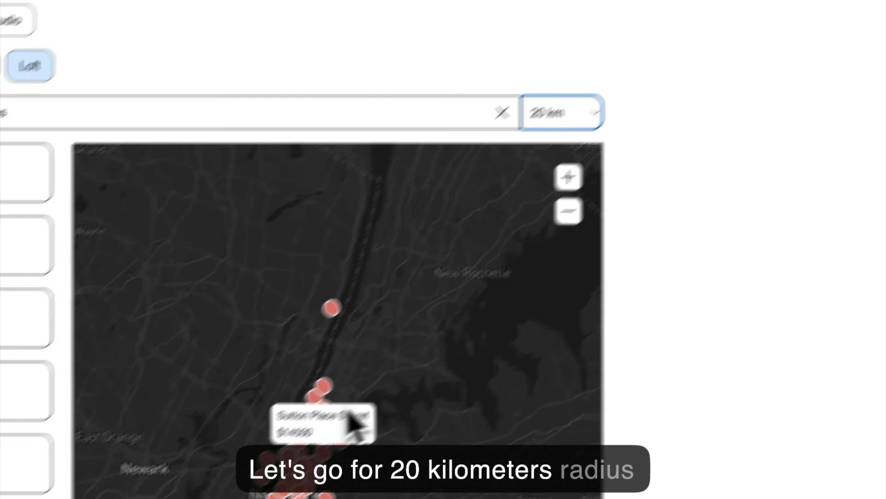
{"action": "scroll", "coordinate": [320, 479], "scroll_direction": "up", "scroll_amount": 5}
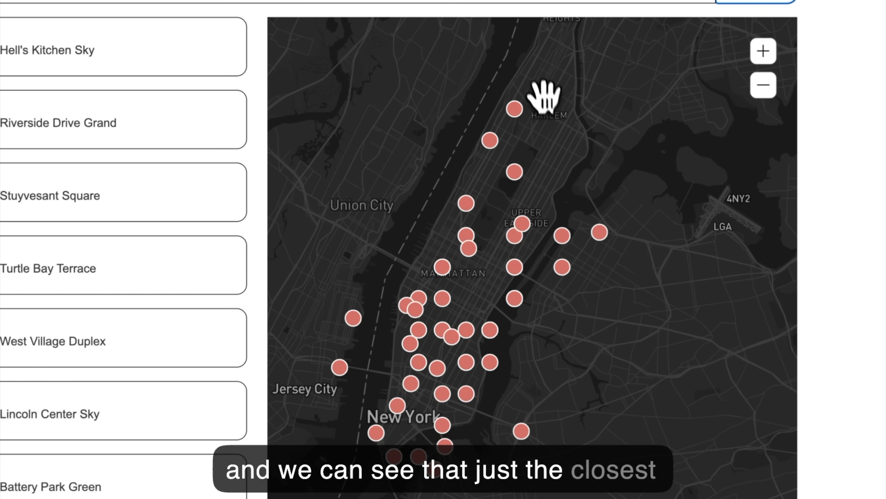
{"action": "left_click_drag", "start_coordinate": [542, 88], "coordinate": [555, 109]}
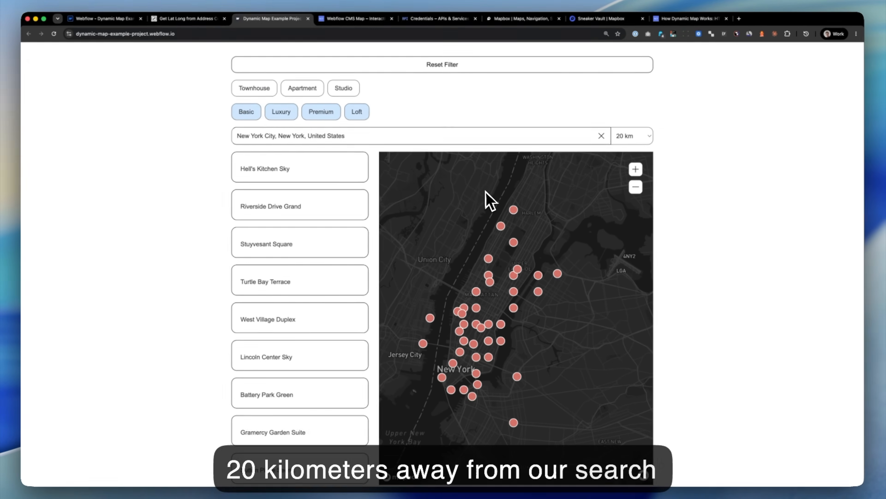
{"action": "left_click", "coordinate": [601, 137]}
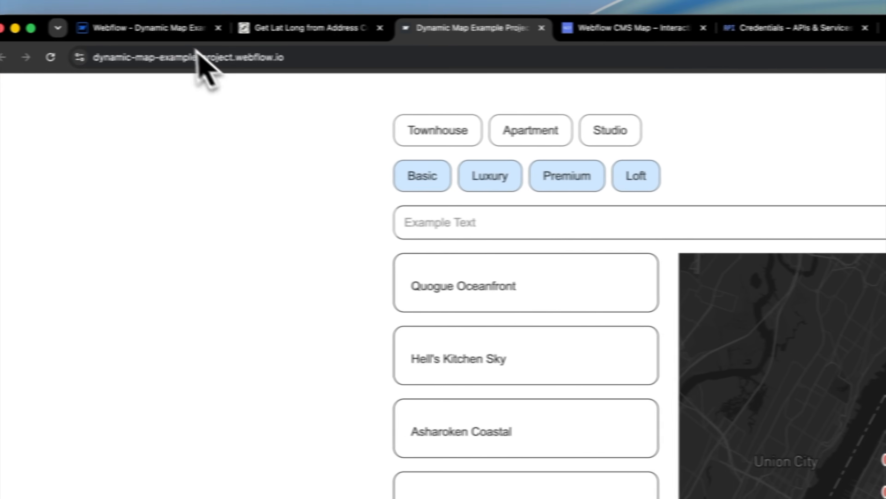
Step: Return to the Webflow Designer, enable Item Search in Dynamic Map on the Name field with a 200 ms delay, and save
{"action": "left_click", "coordinate": [213, 30]}
{"action": "left_click", "coordinate": [524, 269]}
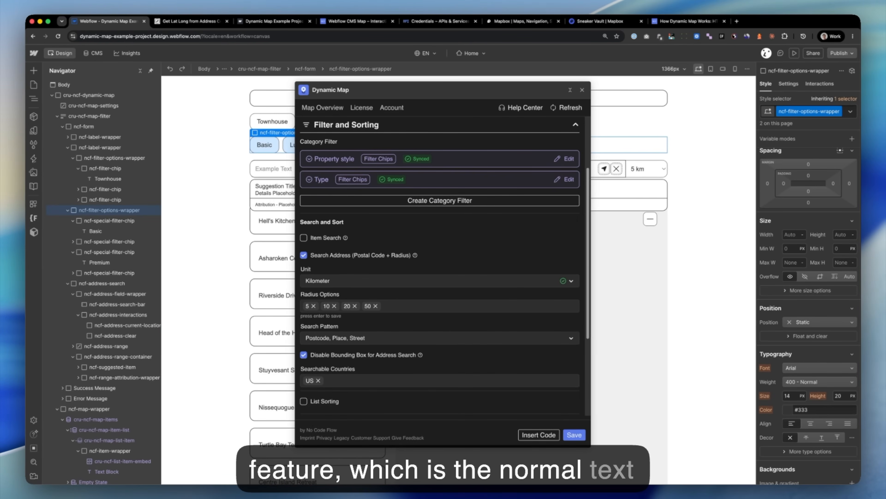
{"action": "scroll", "coordinate": [382, 351], "scroll_direction": "down", "scroll_amount": 5}
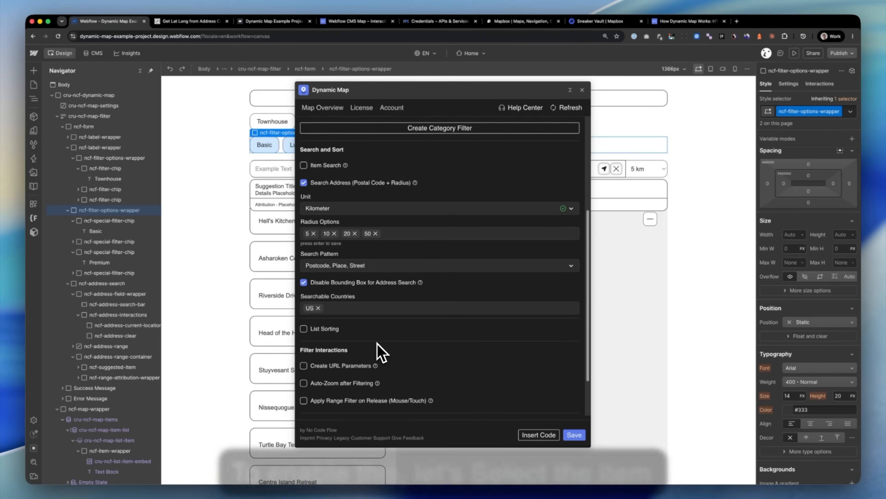
{"action": "scroll", "coordinate": [377, 345], "scroll_direction": "up", "scroll_amount": 3}
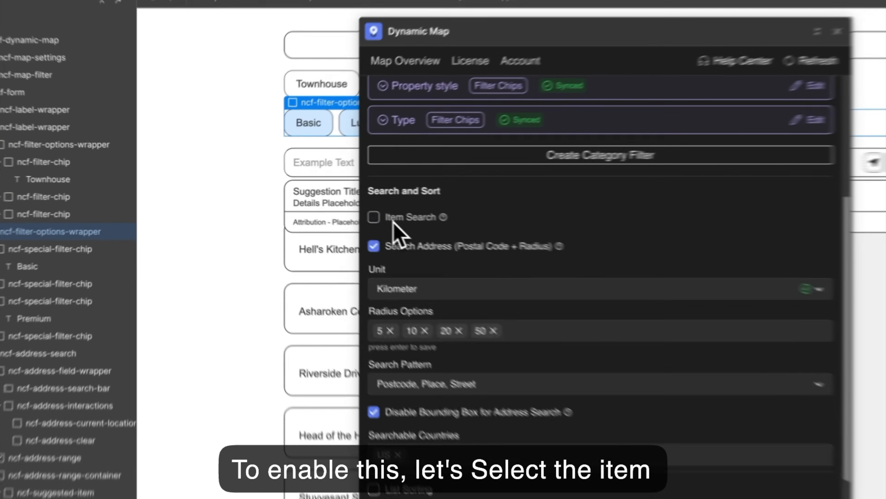
{"action": "left_click", "coordinate": [315, 205]}
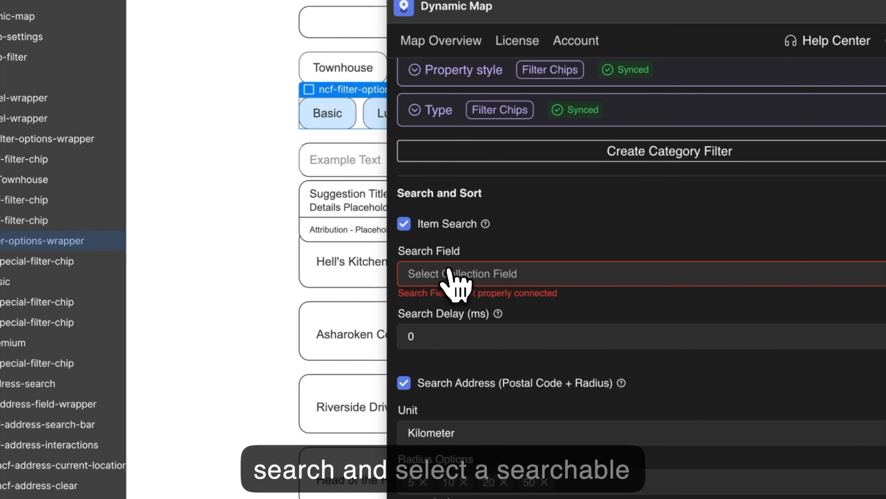
{"action": "left_click", "coordinate": [456, 276]}
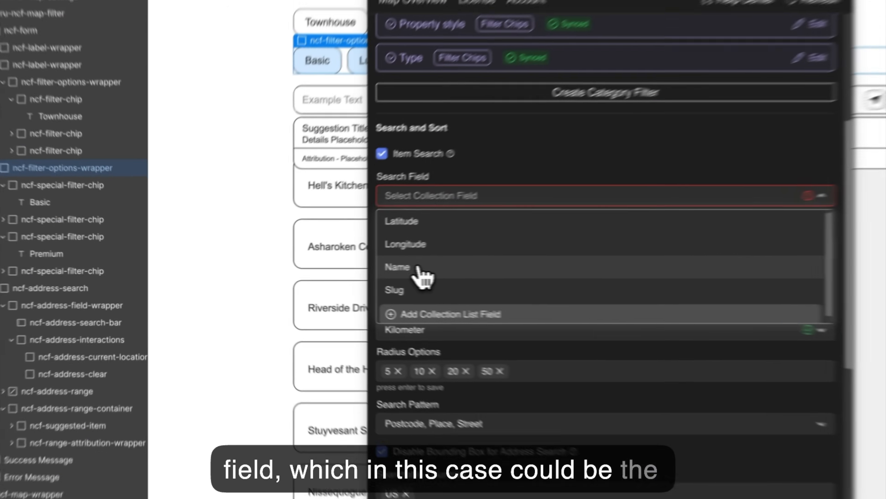
{"action": "left_click", "coordinate": [326, 271]}
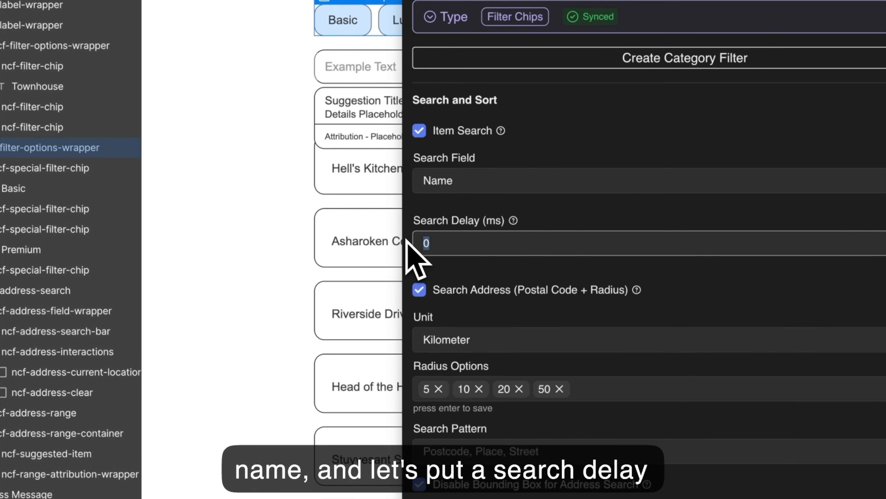
{"action": "type", "text": "200"}
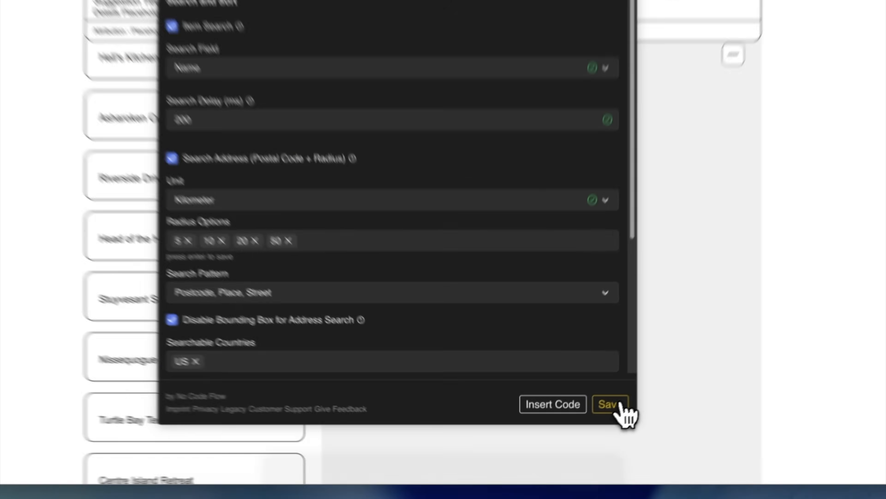
{"action": "left_click", "coordinate": [574, 434]}
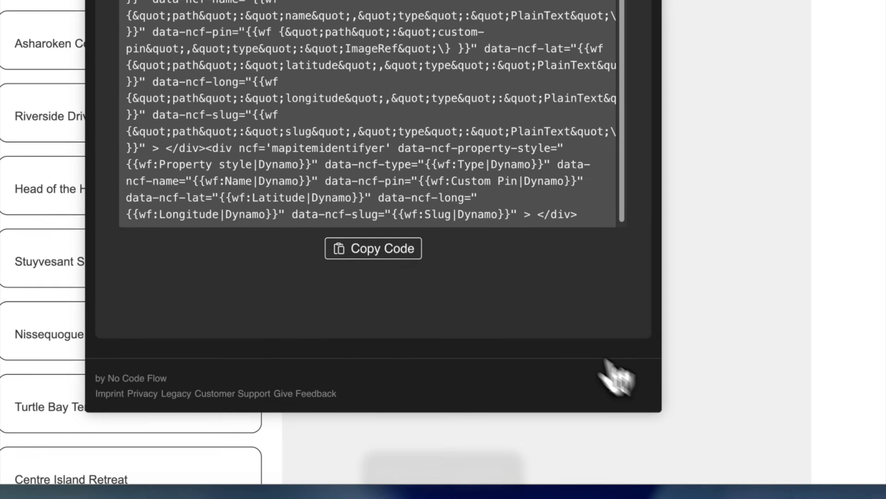
Step: Copy the generated map item code, replace all code in cru-ncf-list-item-embed with it, and confirm the code as pasted
{"action": "left_click", "coordinate": [397, 253]}
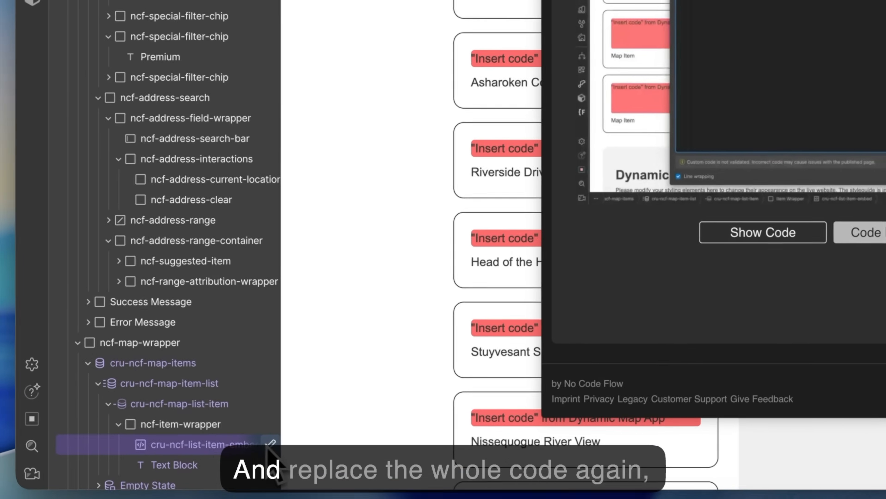
{"action": "left_click", "coordinate": [270, 444]}
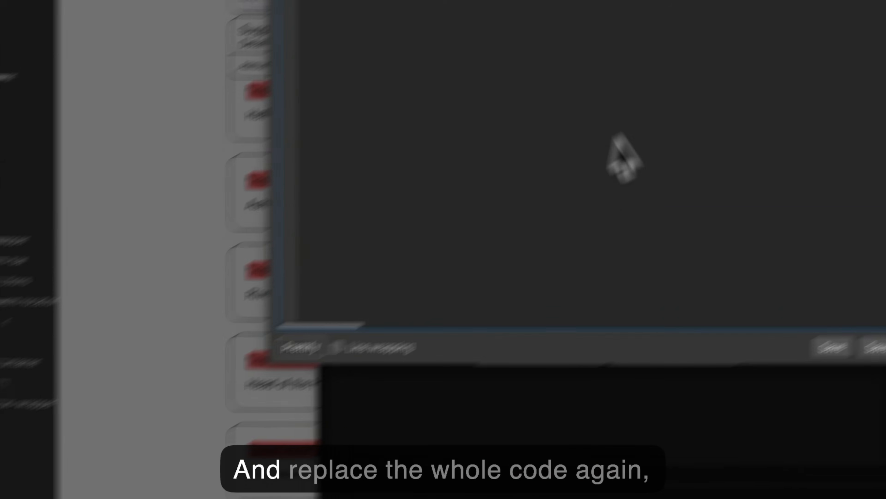
{"action": "key", "text": "super+a"}
{"action": "key", "text": "super+v"}
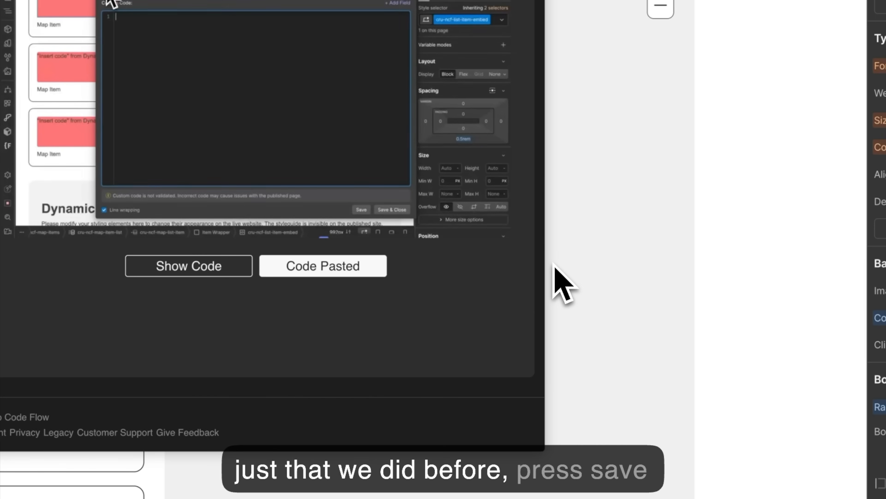
{"action": "left_click", "coordinate": [339, 269]}
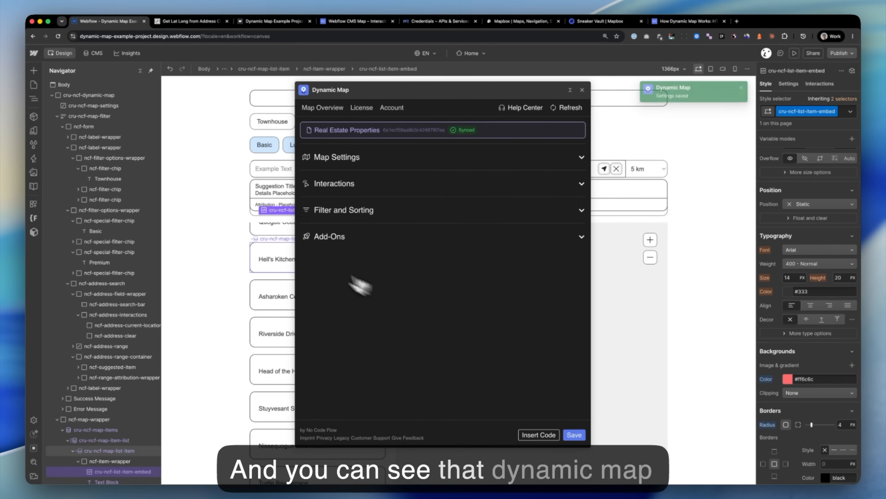
Step: Minimize the Dynamic Map app and set the display of ncf-address-range-container to None
{"action": "left_click", "coordinate": [570, 89]}
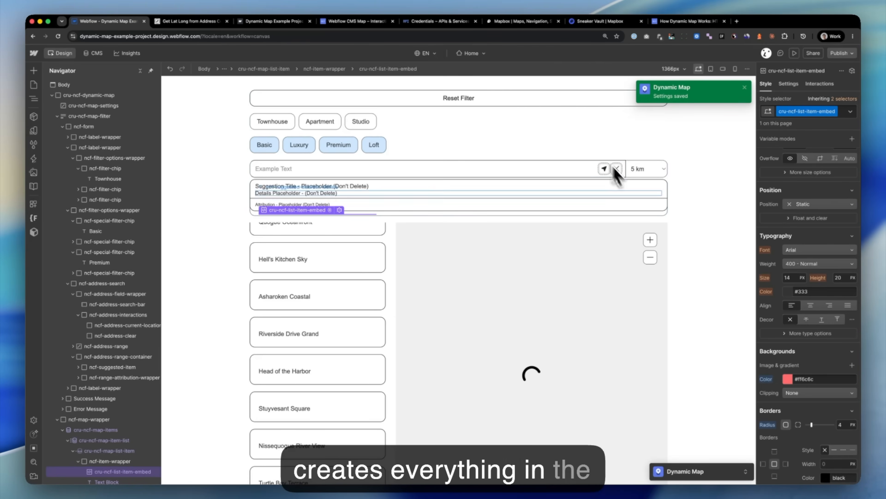
{"action": "left_click", "coordinate": [111, 359]}
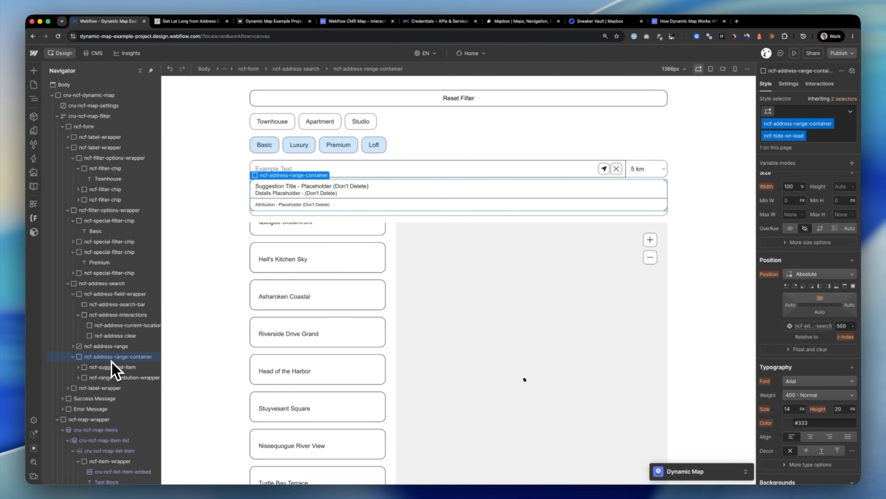
{"action": "scroll", "coordinate": [803, 253], "scroll_direction": "up", "scroll_amount": 5}
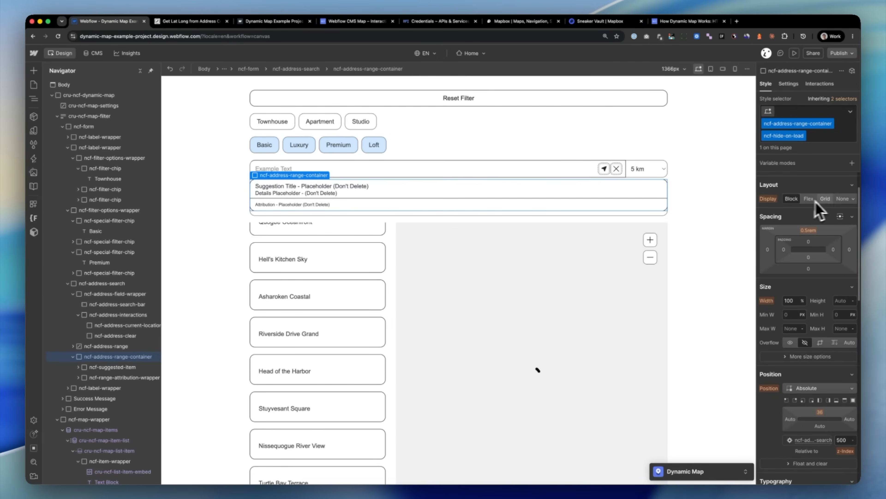
{"action": "left_click", "coordinate": [843, 198]}
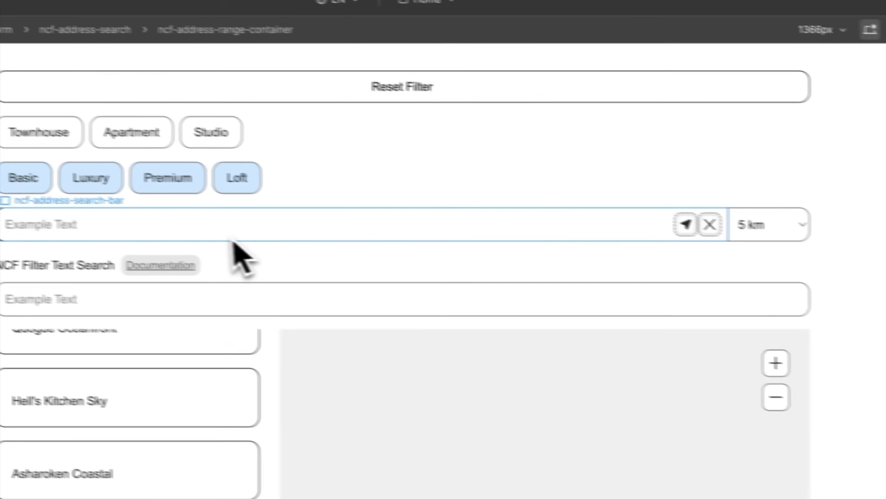
Step: Delete the NCF Filter Text Search label block and unwrap ncf-search from its ncf-label-wrapper
{"action": "left_click", "coordinate": [233, 239]}
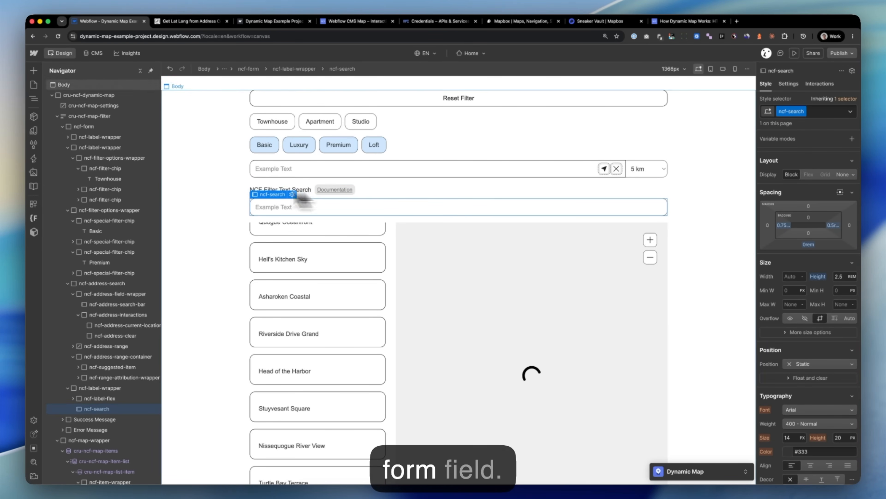
{"action": "left_click", "coordinate": [370, 192]}
{"action": "key", "text": "BackSpace"}
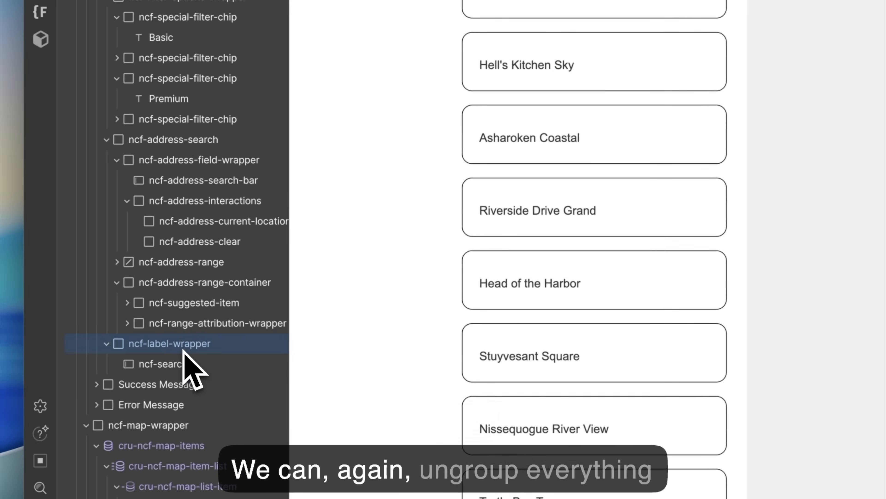
{"action": "key", "text": "super+shift+g"}
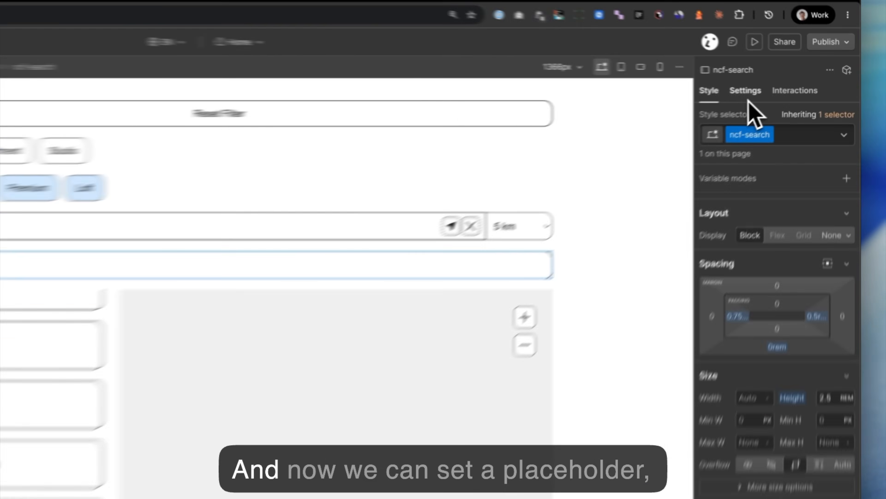
Step: Set the placeholder of the ncf-search field to "Search Property" and publish the site to its staging domain
{"action": "left_click", "coordinate": [788, 83]}
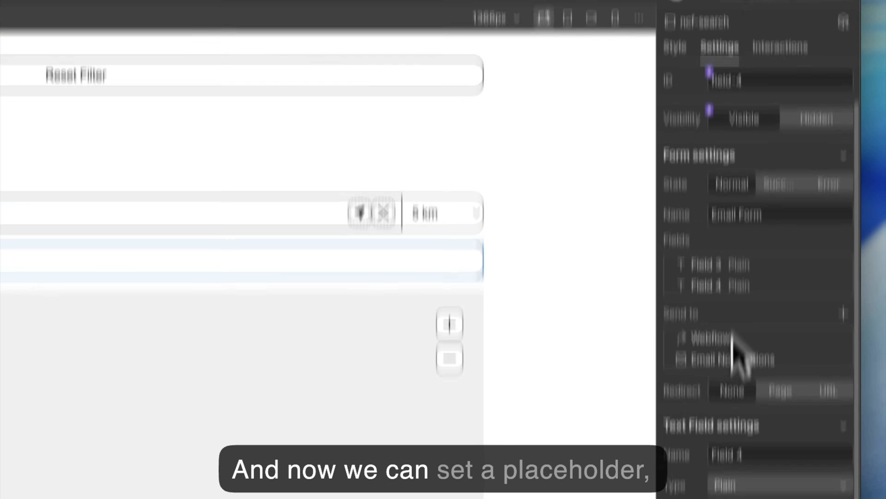
{"action": "left_click", "coordinate": [714, 356]}
{"action": "triple_click", "coordinate": [715, 356]}
{"action": "type", "text": "Search Anyt"}
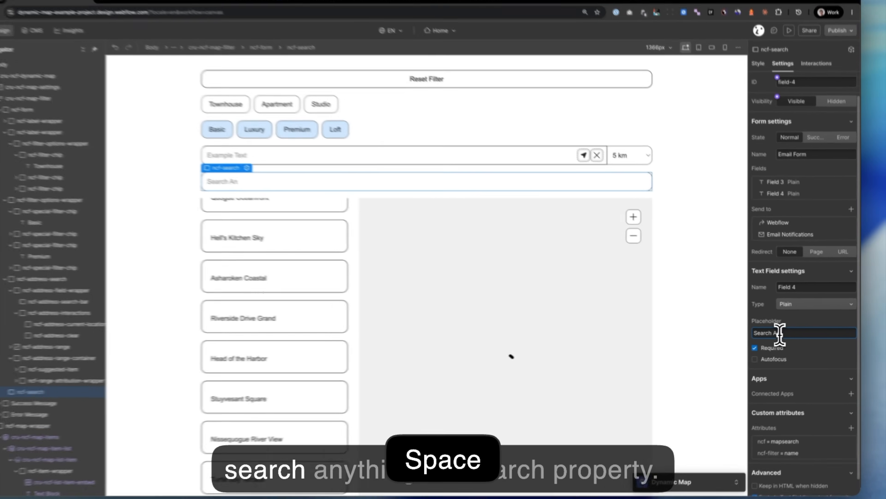
{"action": "type", "text": "hing"}
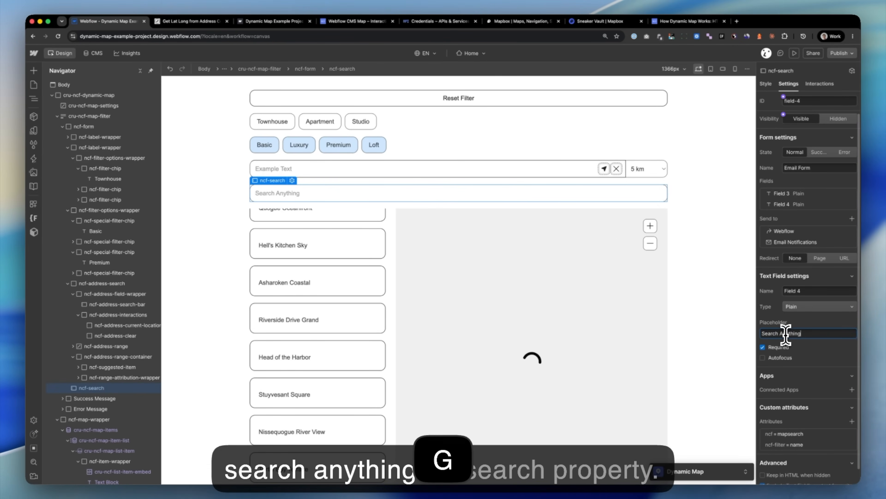
{"action": "key", "text": "shift+alt+Left"}
{"action": "type", "text": "P"}
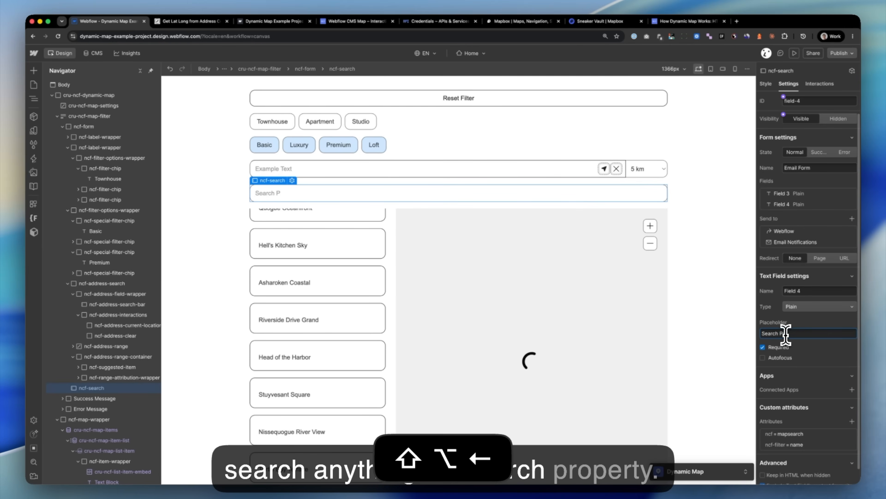
{"action": "type", "text": "ro"}
{"action": "key", "text": "BackSpace"}
{"action": "key", "text": "BackSpace"}
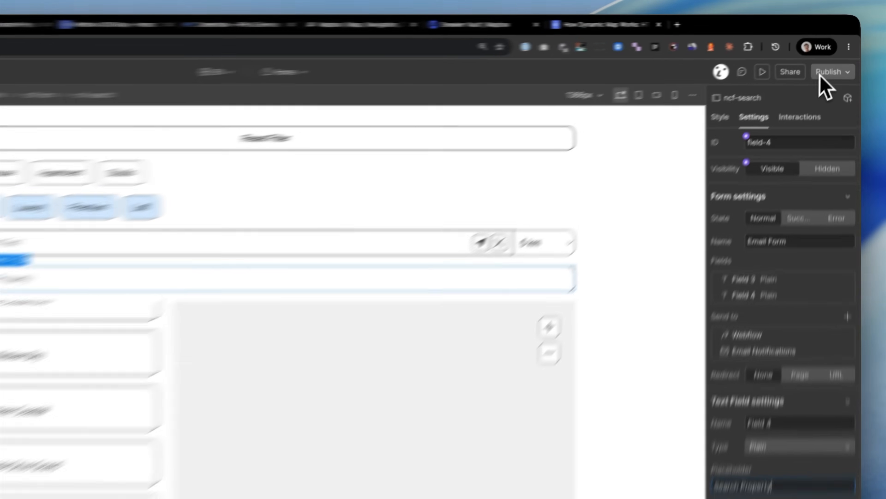
{"action": "left_click", "coordinate": [842, 53]}
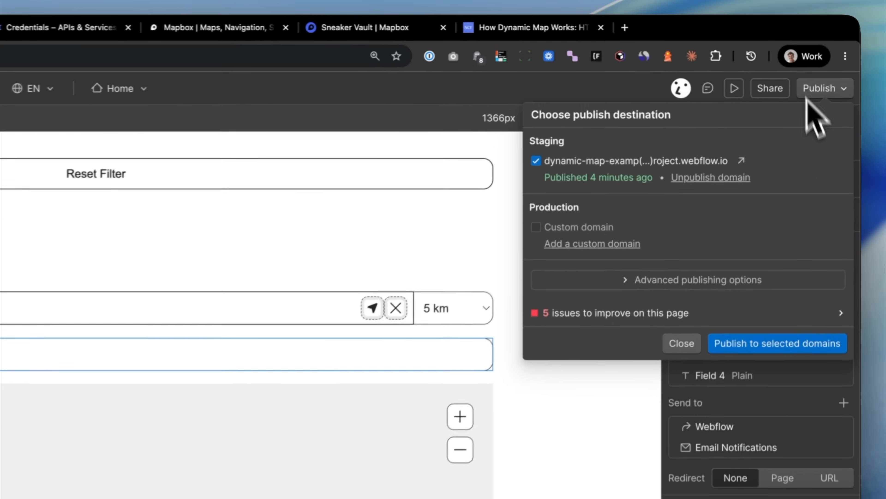
{"action": "left_click", "coordinate": [819, 187]}
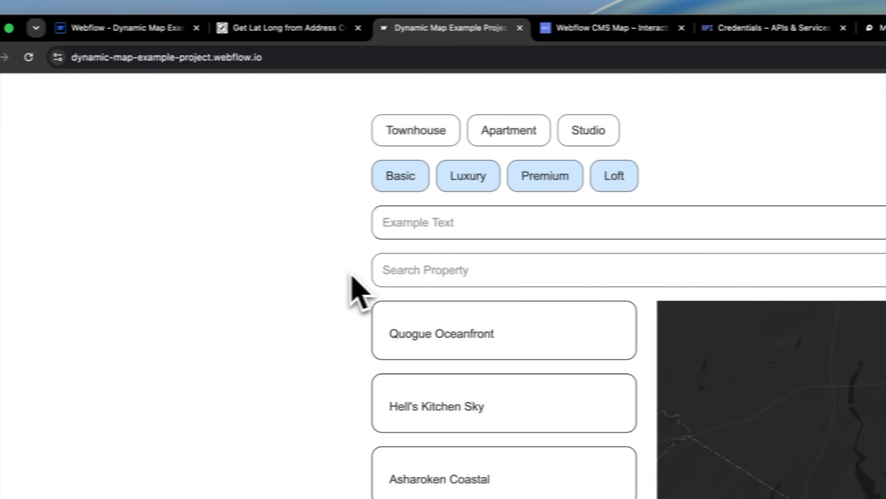
Step: On the published site, search the properties for "river", check the filtered list and map markers, and clear the search
{"action": "left_click", "coordinate": [444, 267]}
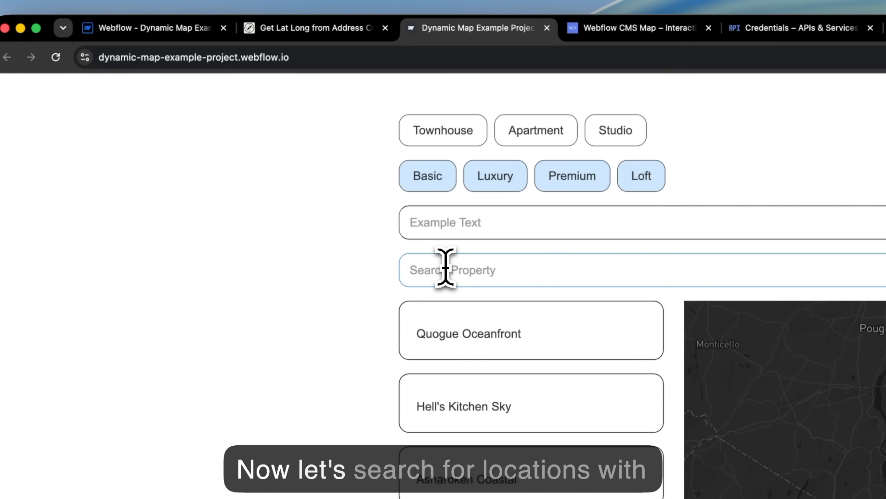
{"action": "type", "text": "river"}
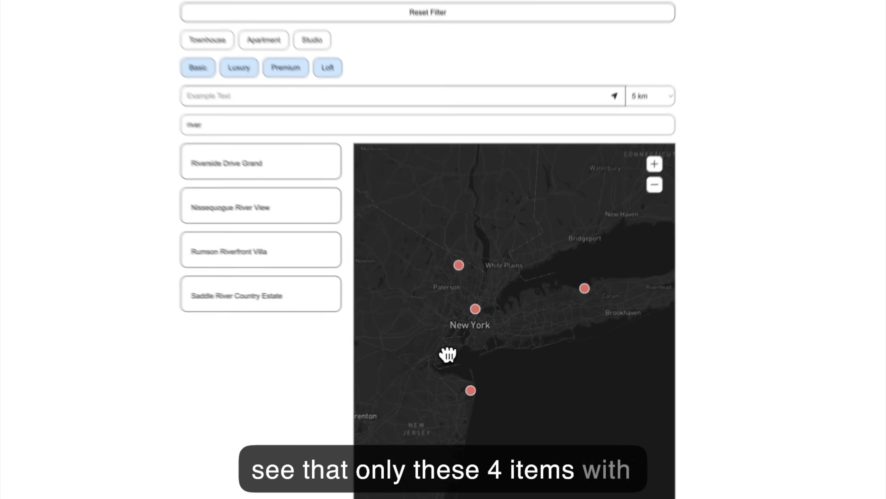
{"action": "mouse_move", "coordinate": [433, 408]}
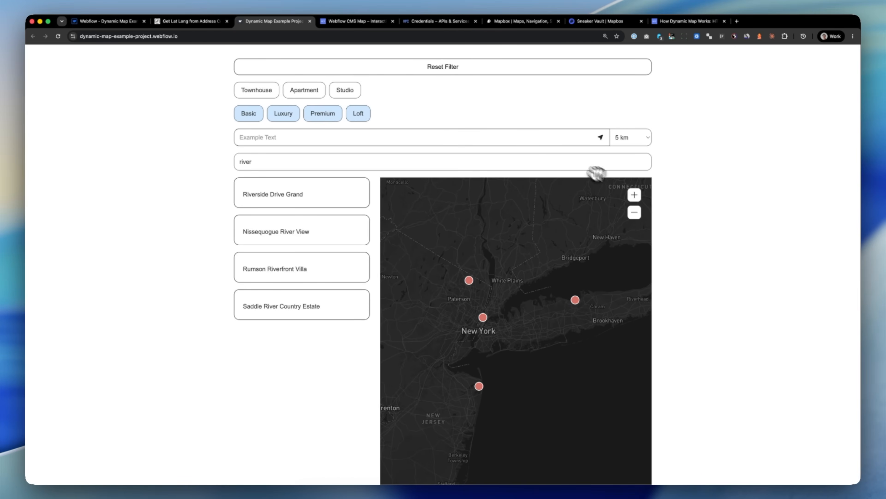
{"action": "triple_click", "coordinate": [438, 161]}
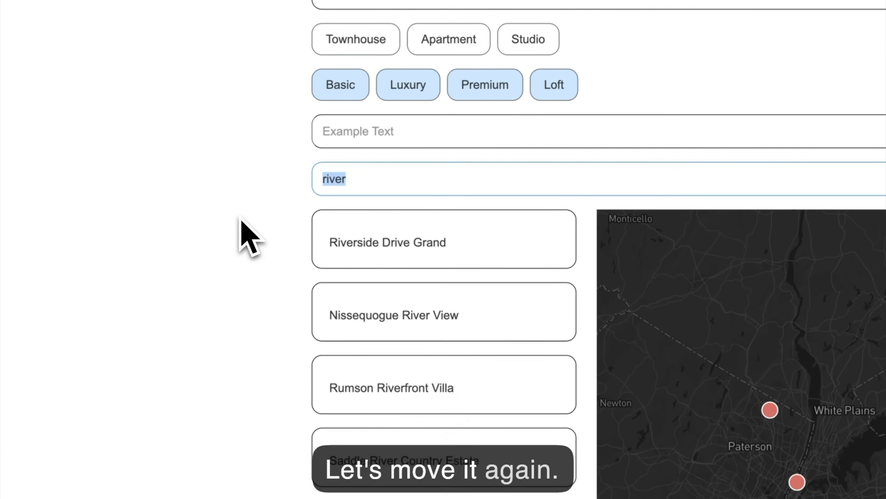
{"action": "key", "text": "BackSpace"}
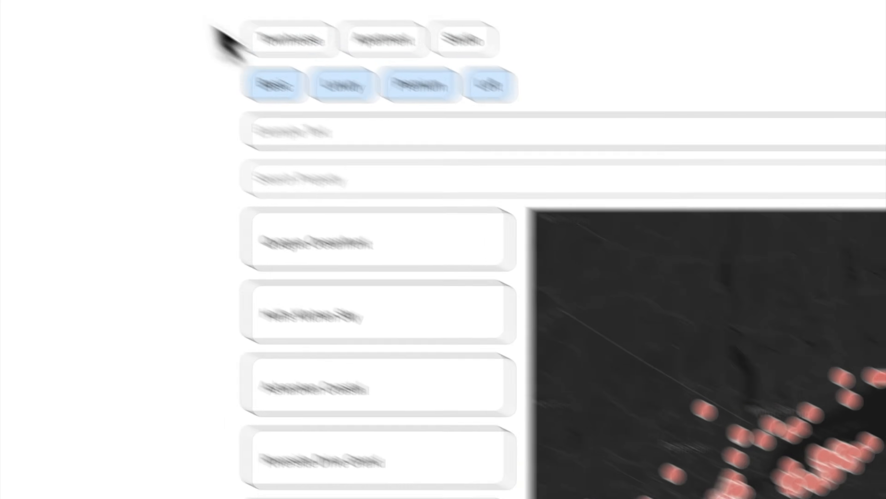
Step: Add a single-line plain text field labelled "Smart Search" to the Real Estate Properties collection and save the collection
{"action": "left_click", "coordinate": [191, 28]}
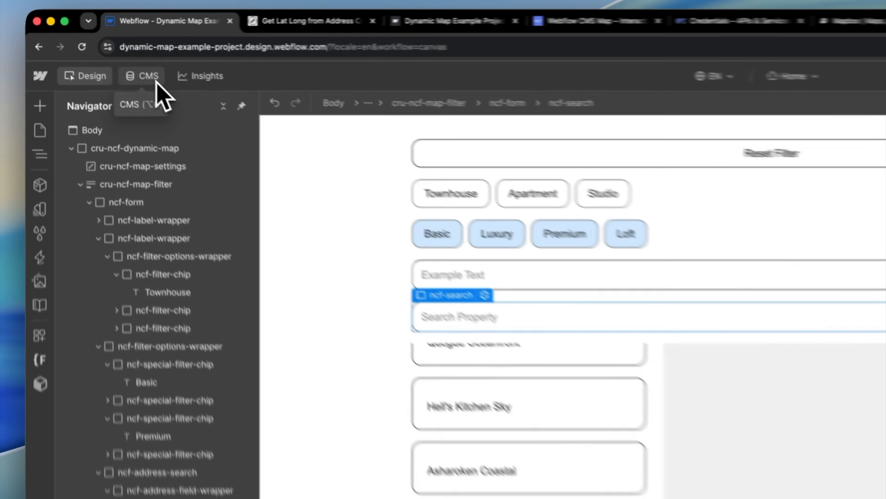
{"action": "left_click", "coordinate": [94, 53]}
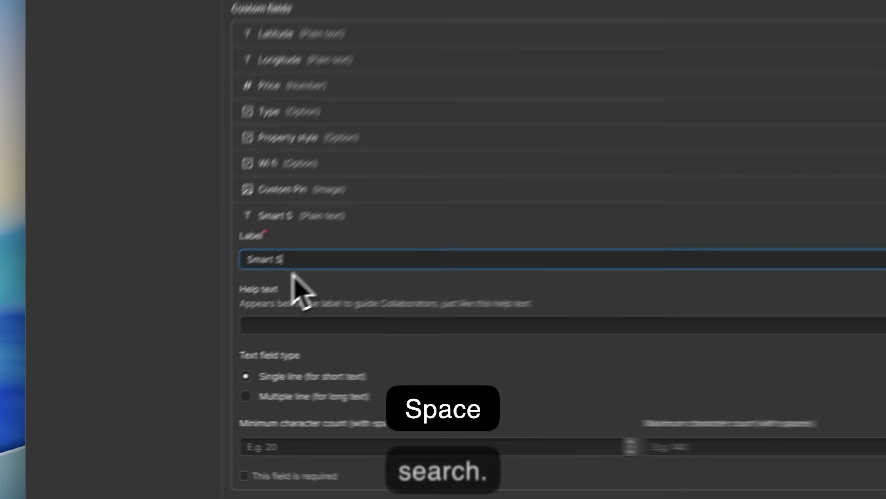
{"action": "type", "text": "earch"}
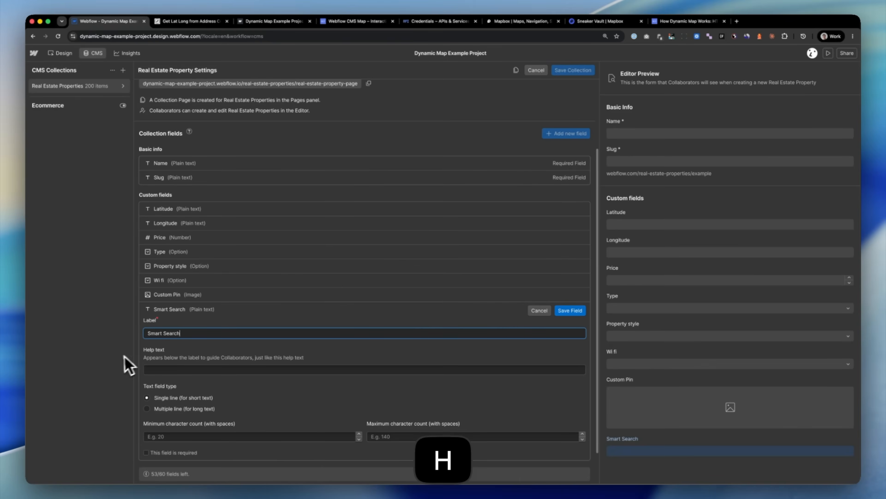
{"action": "left_click", "coordinate": [570, 310]}
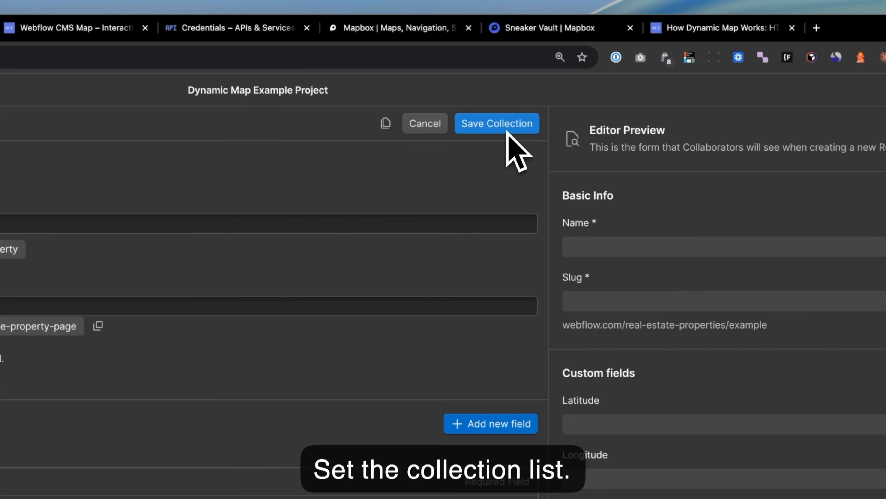
{"action": "left_click", "coordinate": [507, 133]}
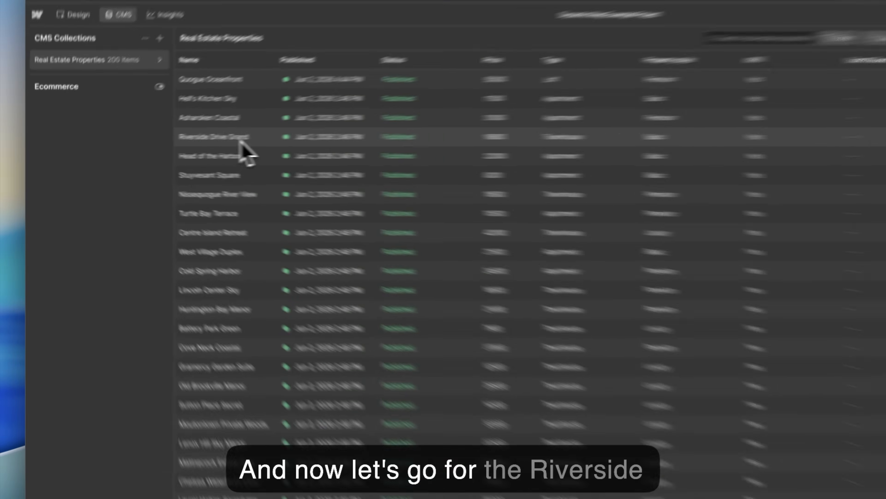
Step: Fill the Riverside Drive Grand item's Smart Search field with "townhouse river boat wifi" and publish the item
{"action": "left_click", "coordinate": [181, 146]}
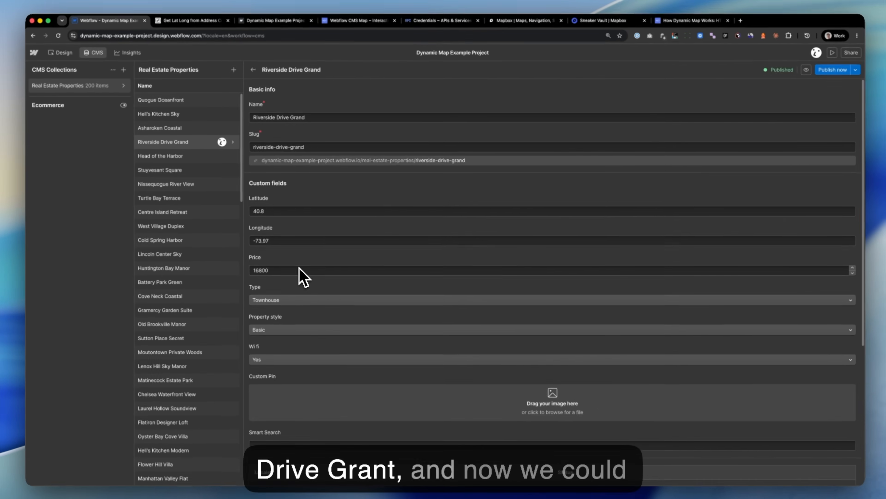
{"action": "scroll", "coordinate": [301, 272], "scroll_direction": "down", "scroll_amount": 3}
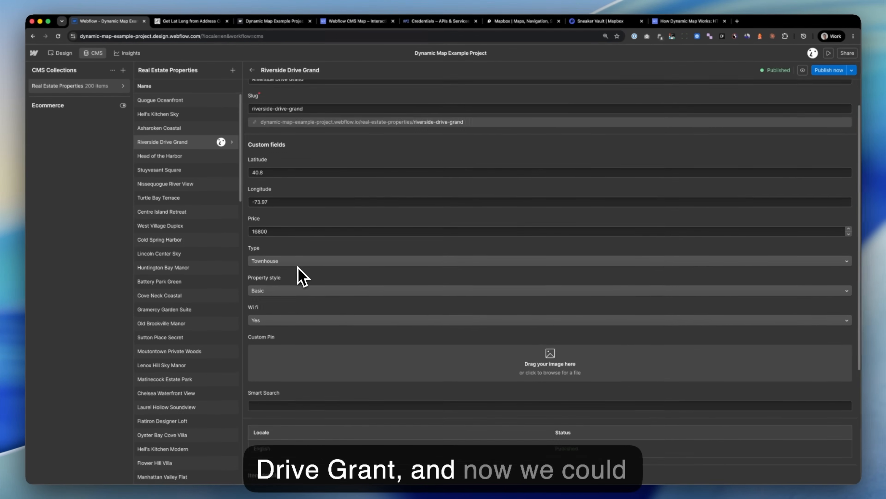
{"action": "left_click", "coordinate": [270, 359]}
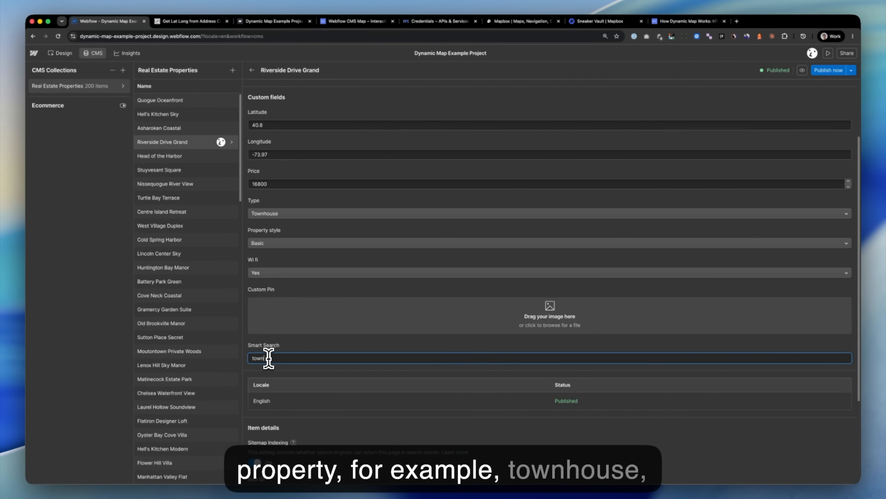
{"action": "type", "text": "townhouse "}
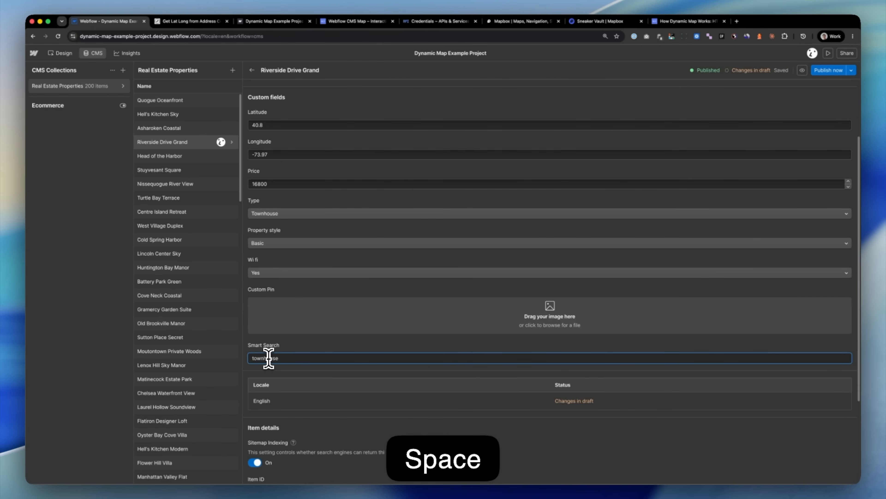
{"action": "type", "text": "river"}
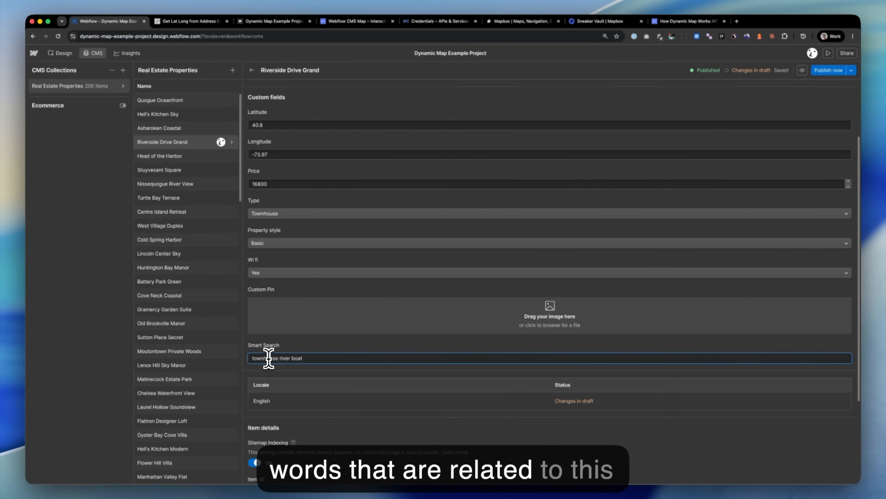
{"action": "type", "text": "boat wifi"}
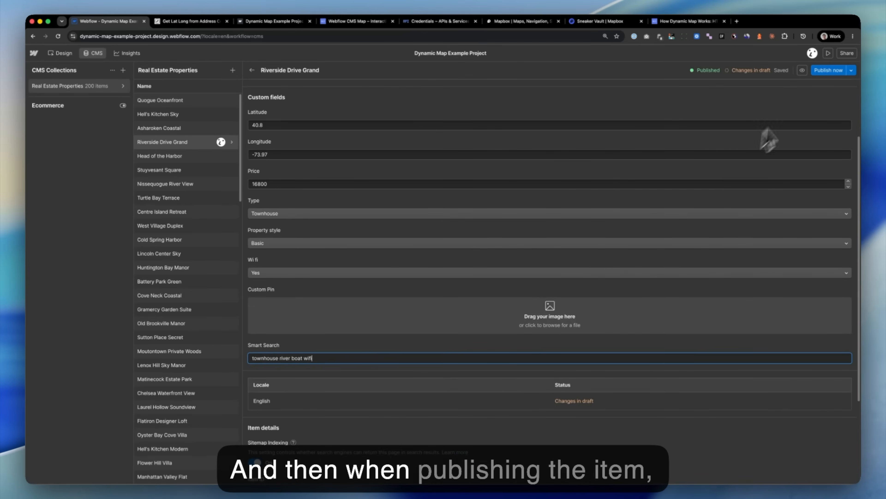
{"action": "left_click", "coordinate": [825, 71]}
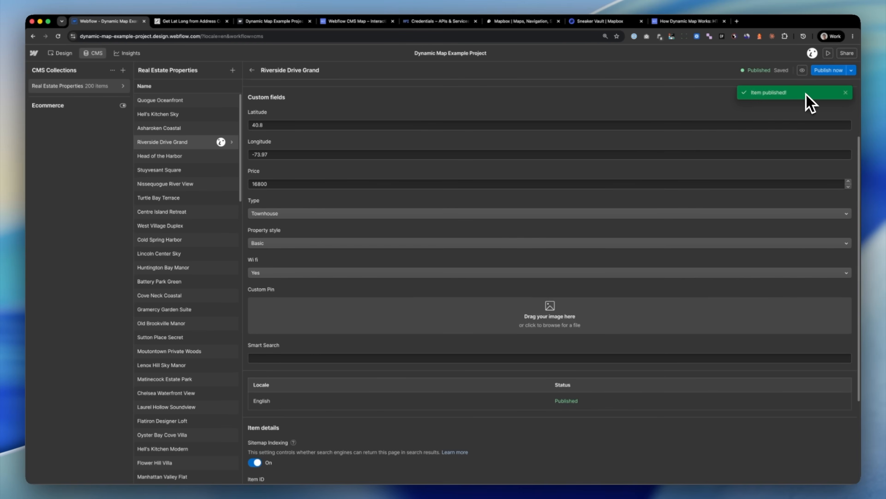
Step: In the refreshed Dynamic Map app, set the item search's Search Field to Smart Search and save the settings
{"action": "left_click", "coordinate": [60, 53]}
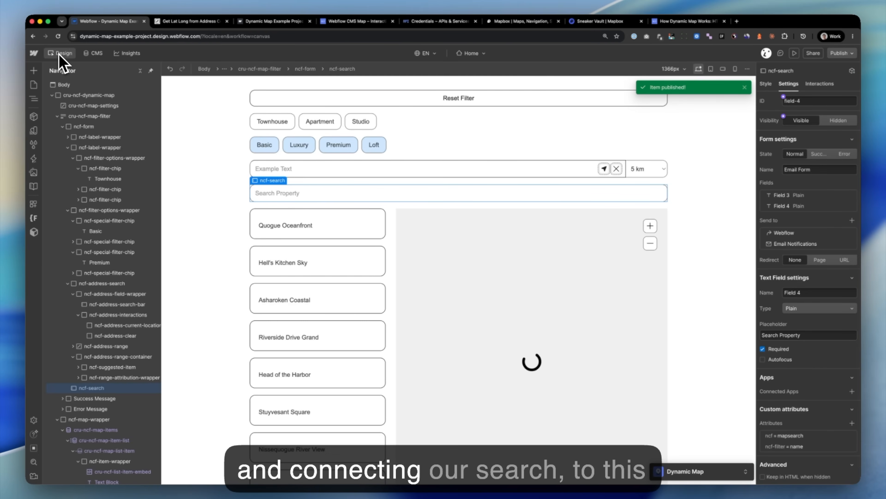
{"action": "left_click", "coordinate": [748, 464]}
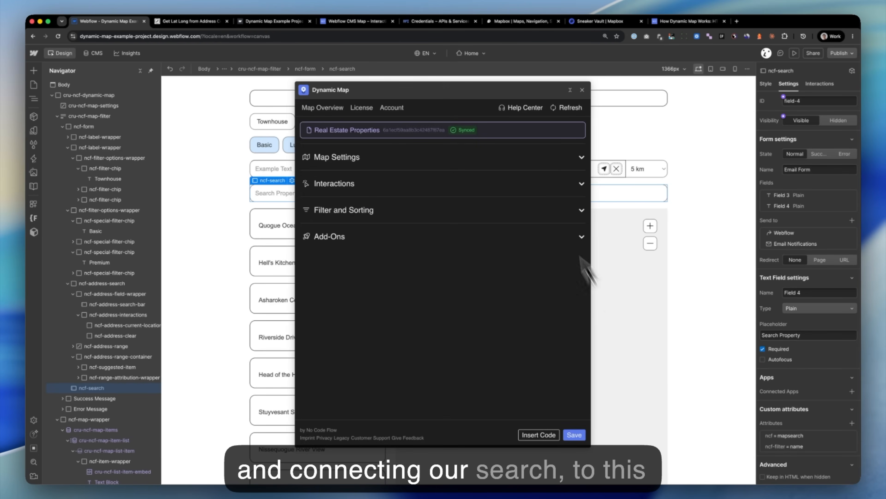
{"action": "left_click", "coordinate": [570, 109]}
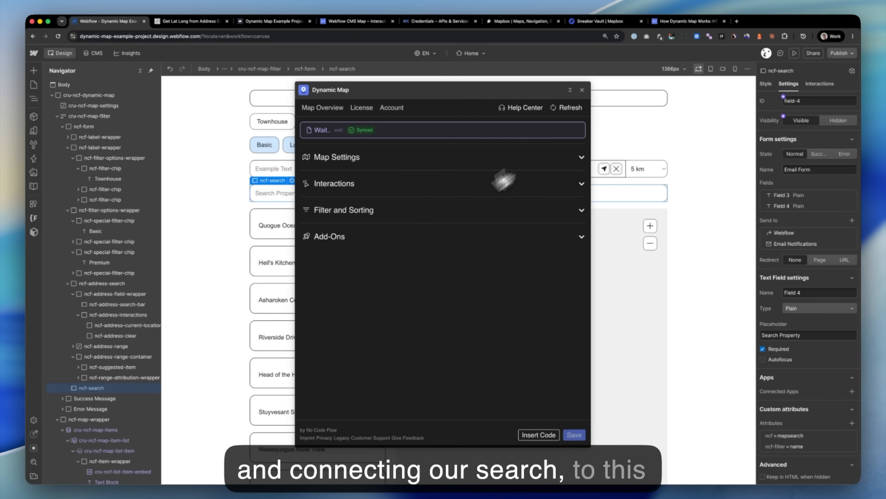
{"action": "left_click", "coordinate": [383, 224]}
{"action": "scroll", "coordinate": [370, 314], "scroll_direction": "down", "scroll_amount": 1}
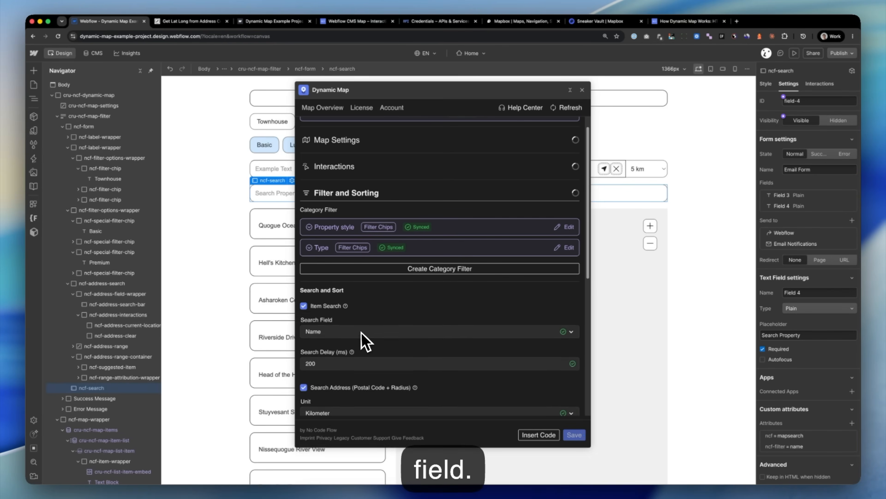
{"action": "left_click", "coordinate": [364, 335]}
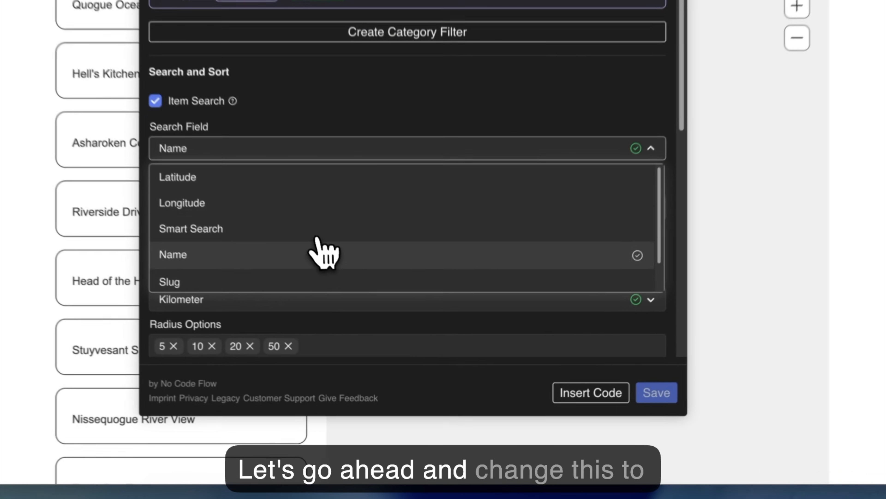
{"action": "scroll", "coordinate": [293, 258], "scroll_direction": "down", "scroll_amount": 1}
{"action": "left_click", "coordinate": [245, 202]}
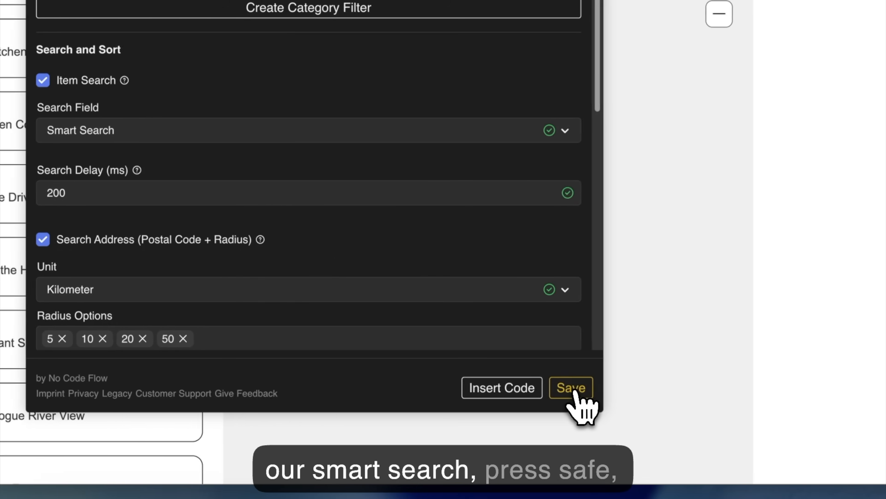
{"action": "left_click", "coordinate": [601, 388]}
Step: Reinsert the updated Dynamic Map code into the cru-ncf-list-item-embed element, confirm it as pasted, and publish the site
{"action": "left_click", "coordinate": [346, 252]}
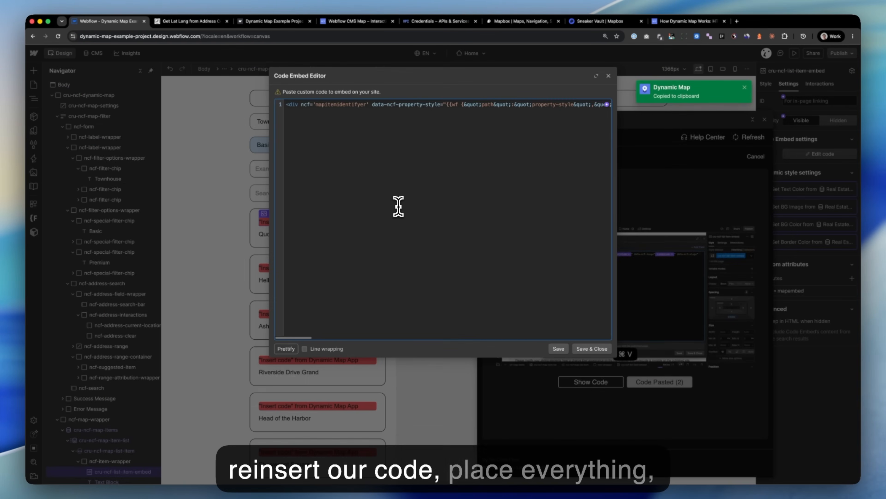
{"action": "left_click", "coordinate": [592, 349]}
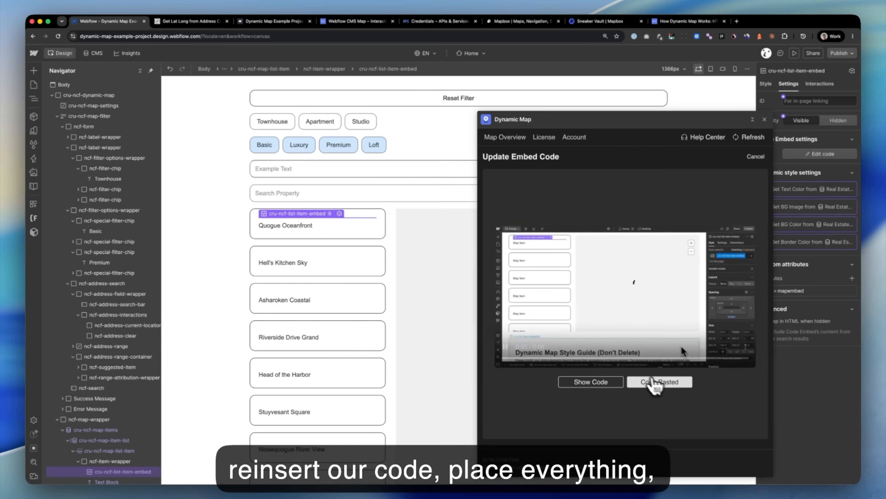
{"action": "left_click", "coordinate": [660, 381]}
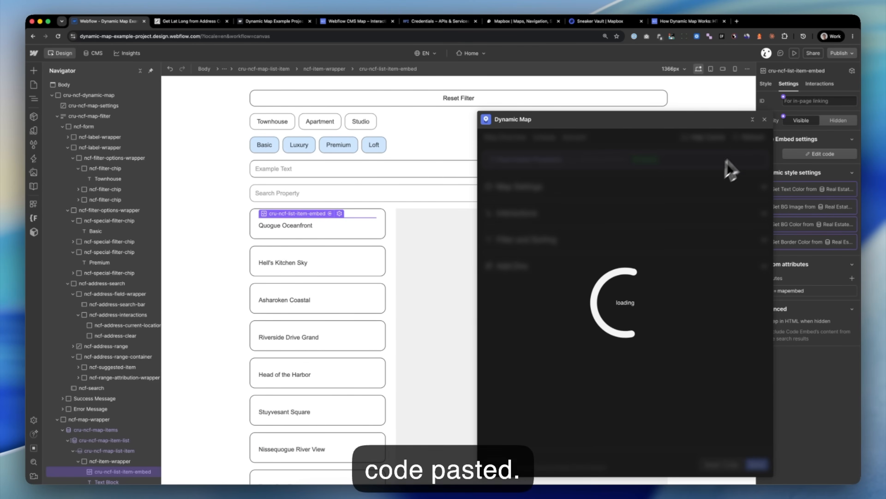
{"action": "left_click", "coordinate": [752, 120]}
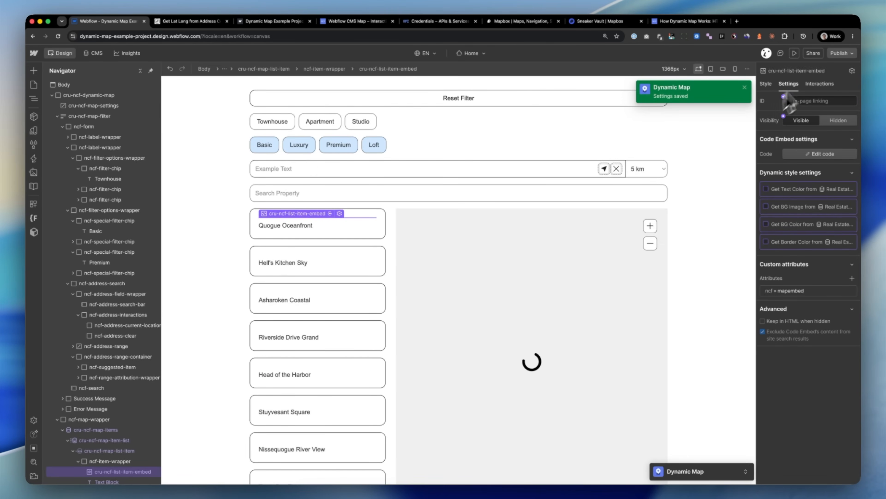
{"action": "left_click", "coordinate": [841, 53]}
{"action": "left_click", "coordinate": [813, 187]}
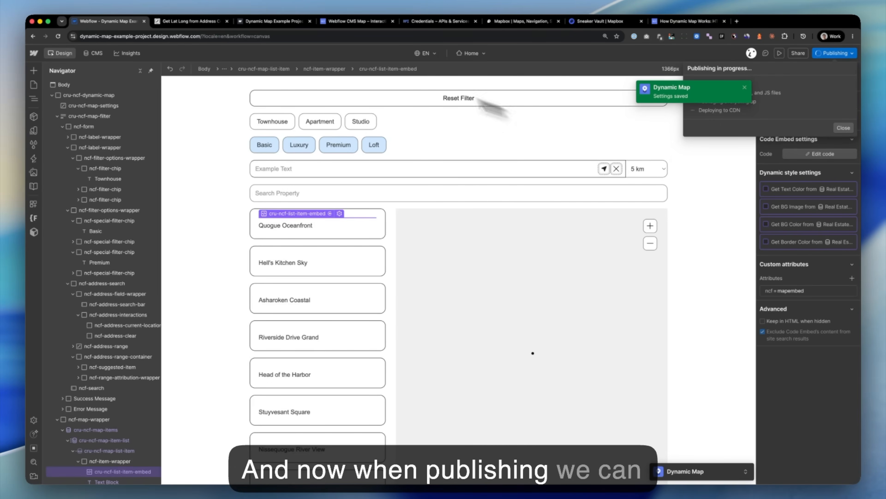
Step: Search the published map page's properties for "boat" and inspect the matching pin on the map
{"action": "left_click", "coordinate": [274, 21]}
{"action": "left_click", "coordinate": [319, 144]}
{"action": "type", "text": "boat"}
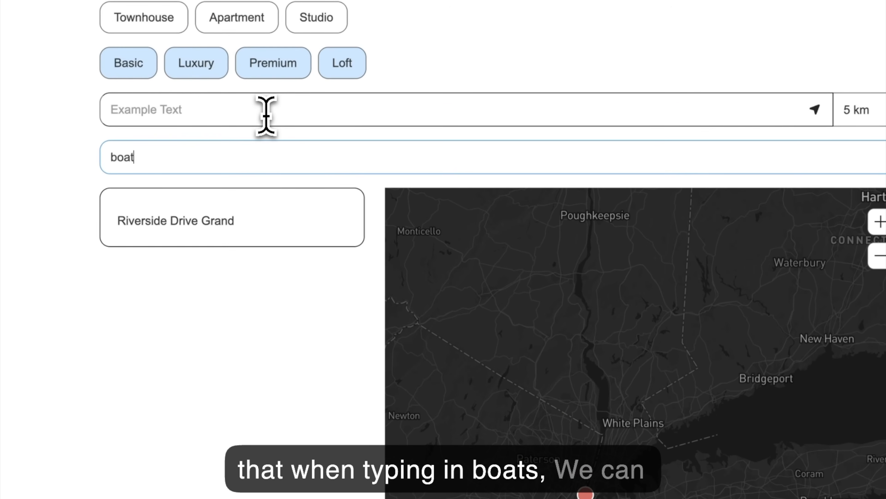
{"action": "mouse_move", "coordinate": [142, 234]}
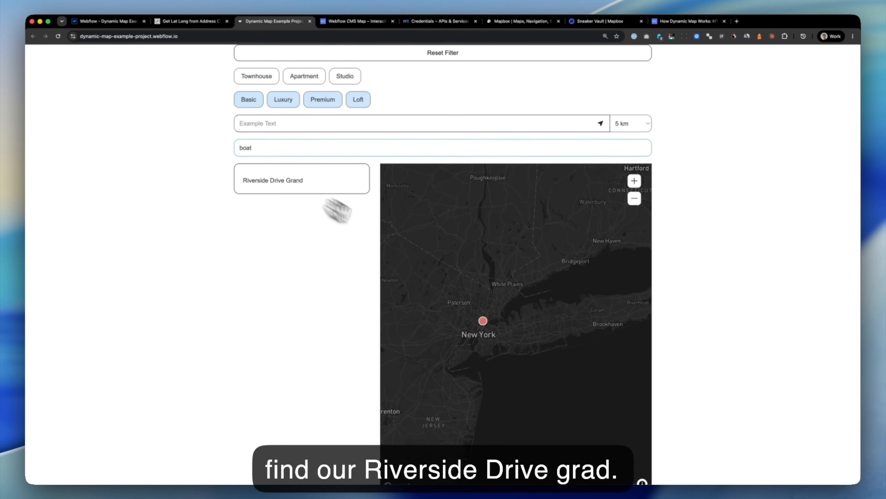
{"action": "scroll", "coordinate": [486, 330], "scroll_direction": "up", "scroll_amount": 2}
{"action": "scroll", "coordinate": [486, 330], "scroll_direction": "up", "scroll_amount": 2}
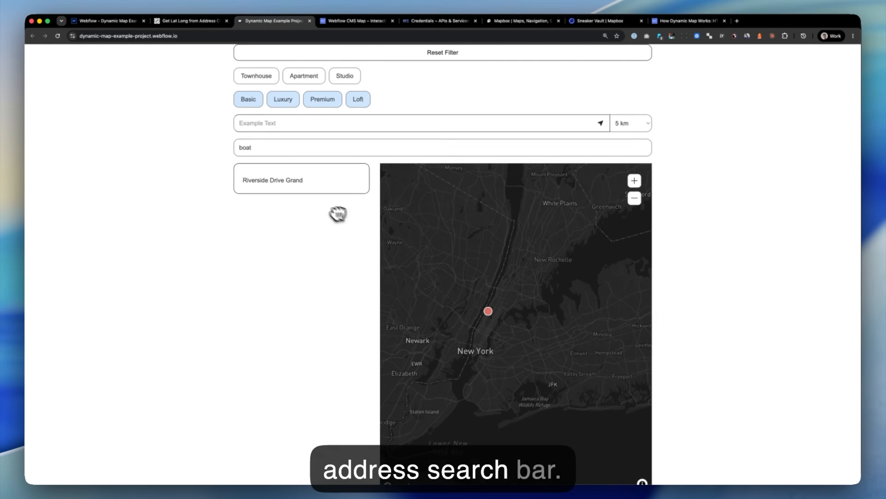
Step: Review the Riverside Drive Grand item's custom fields, including its Smart Search keywords, in the CMS
{"action": "left_click", "coordinate": [122, 21]}
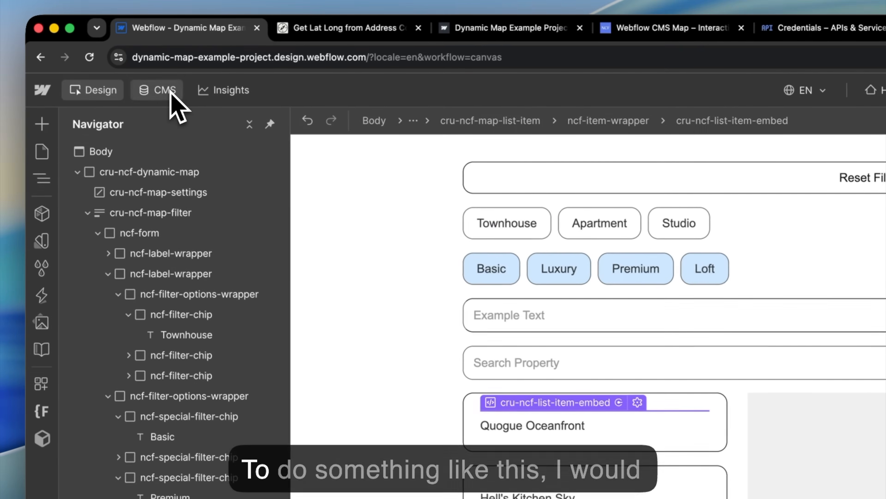
{"action": "left_click", "coordinate": [171, 93]}
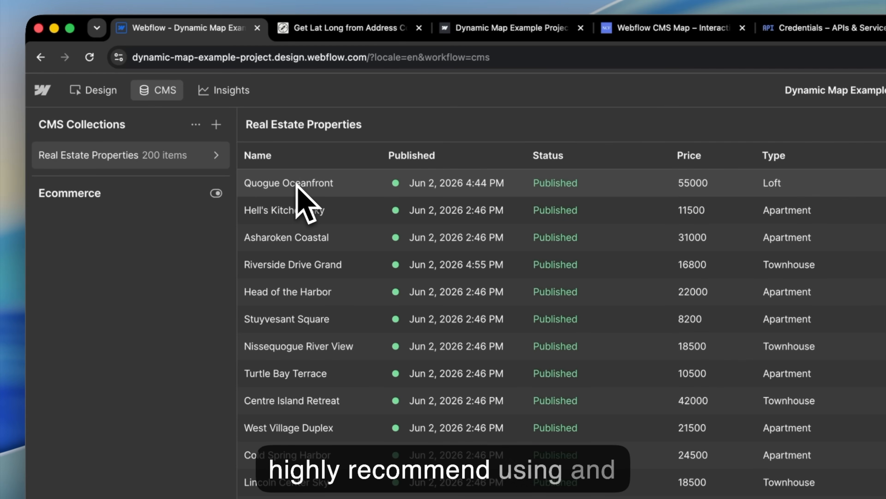
{"action": "left_click", "coordinate": [299, 267]}
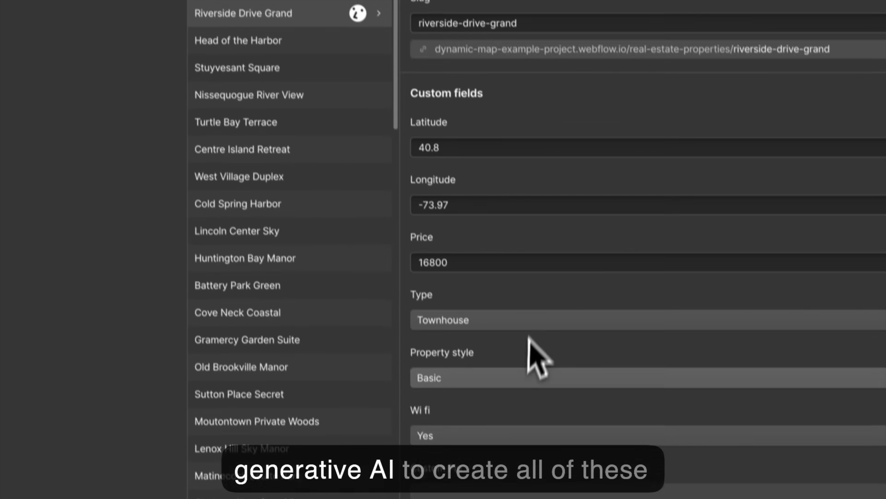
{"action": "scroll", "coordinate": [529, 341], "scroll_direction": "down", "scroll_amount": 2}
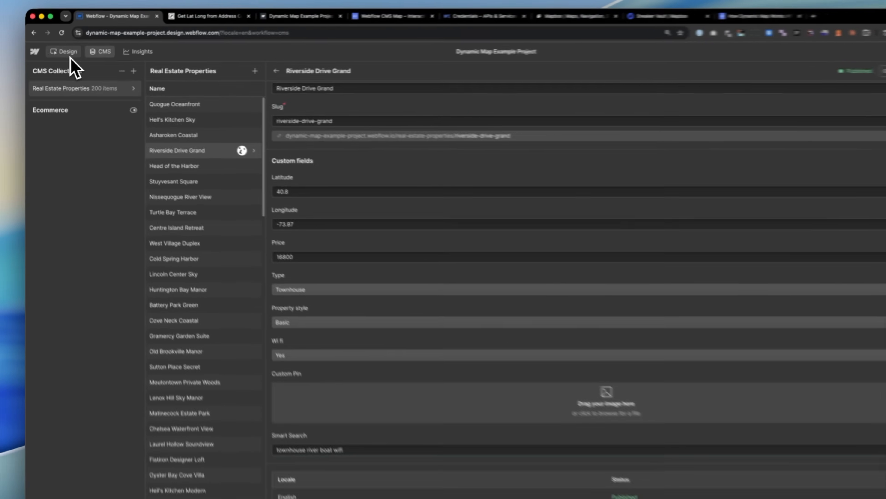
Step: In the Dynamic Map app's Filter and Sorting settings, enable Create URL Parameters, save, and publish the site to the selected domains
{"action": "left_click", "coordinate": [66, 56]}
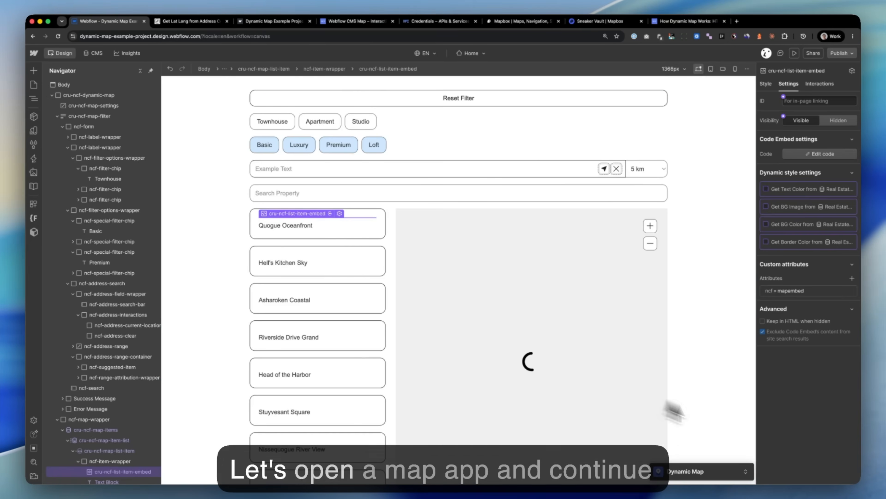
{"action": "left_click", "coordinate": [747, 473]}
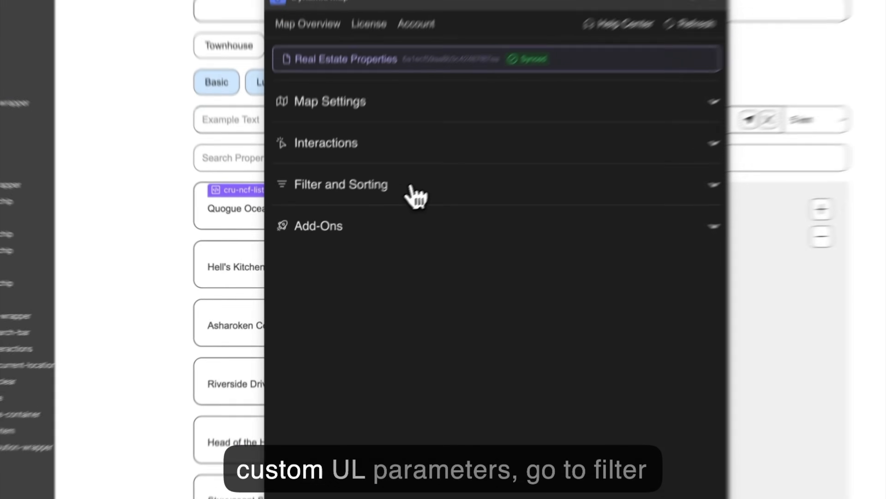
{"action": "left_click", "coordinate": [384, 212]}
{"action": "scroll", "coordinate": [388, 350], "scroll_direction": "down", "scroll_amount": 5}
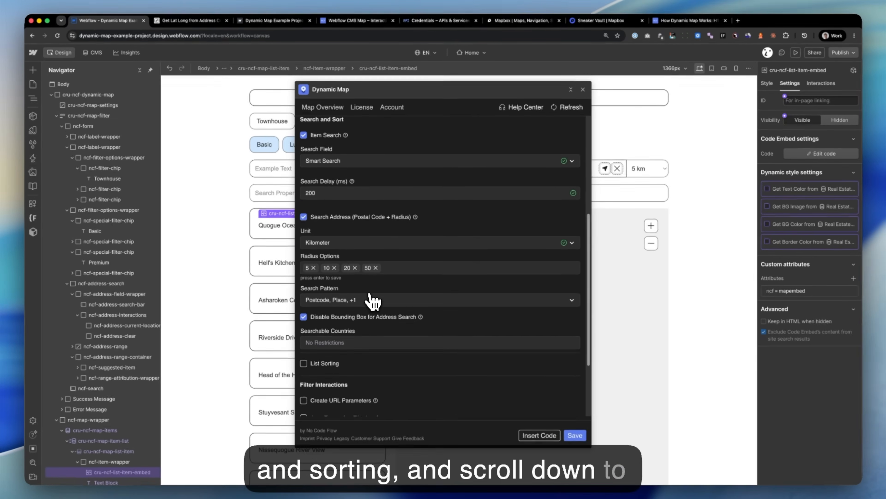
{"action": "scroll", "coordinate": [373, 300], "scroll_direction": "down", "scroll_amount": 2}
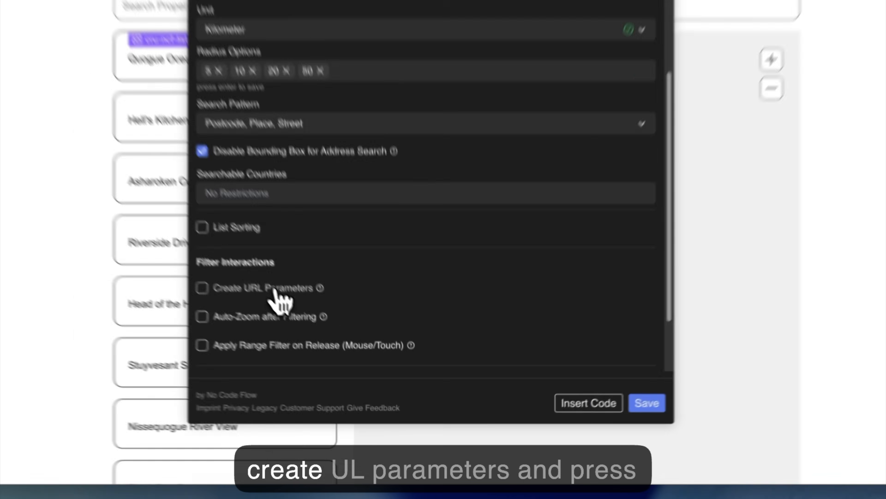
{"action": "left_click", "coordinate": [356, 365]}
{"action": "scroll", "coordinate": [363, 381], "scroll_direction": "down", "scroll_amount": 1}
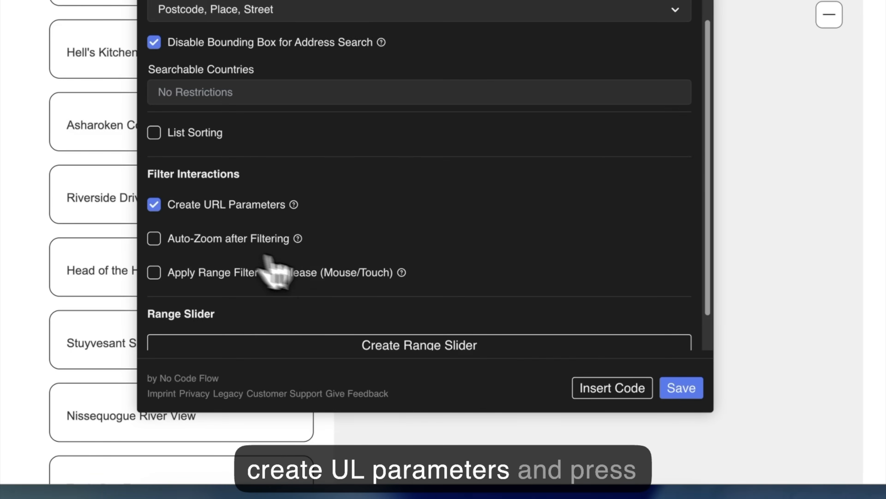
{"action": "left_click", "coordinate": [531, 398]}
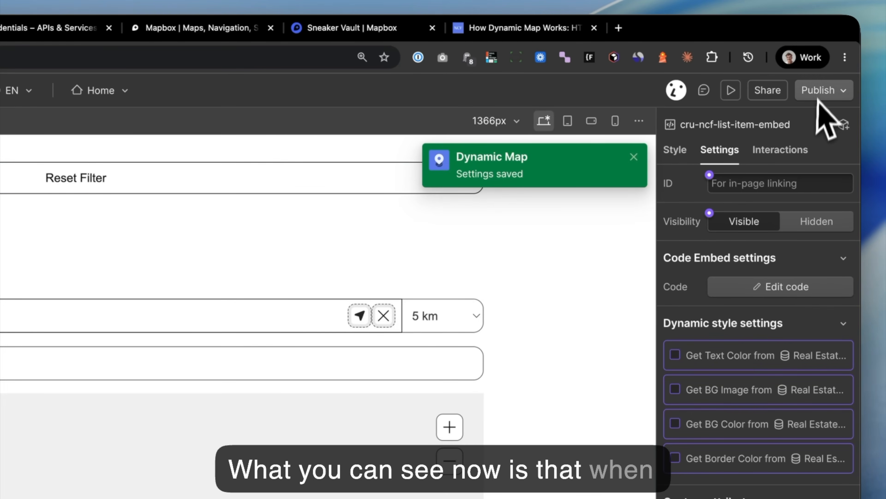
{"action": "left_click", "coordinate": [818, 96]}
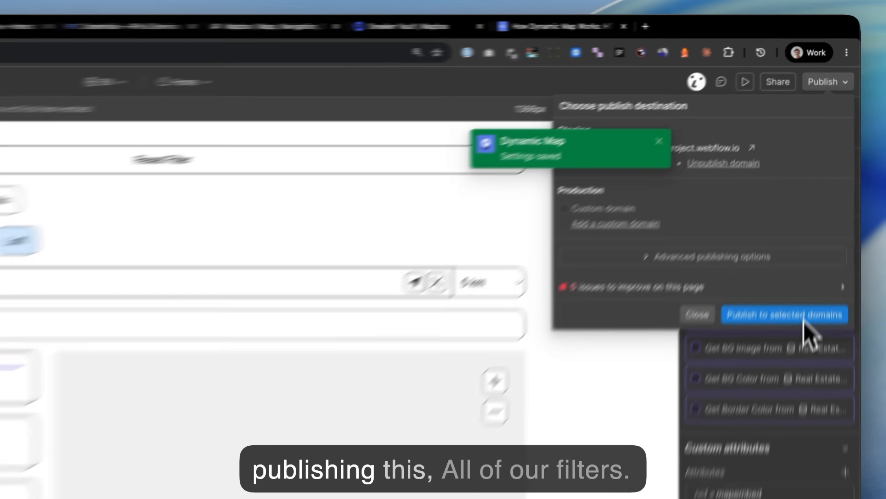
{"action": "left_click", "coordinate": [838, 350]}
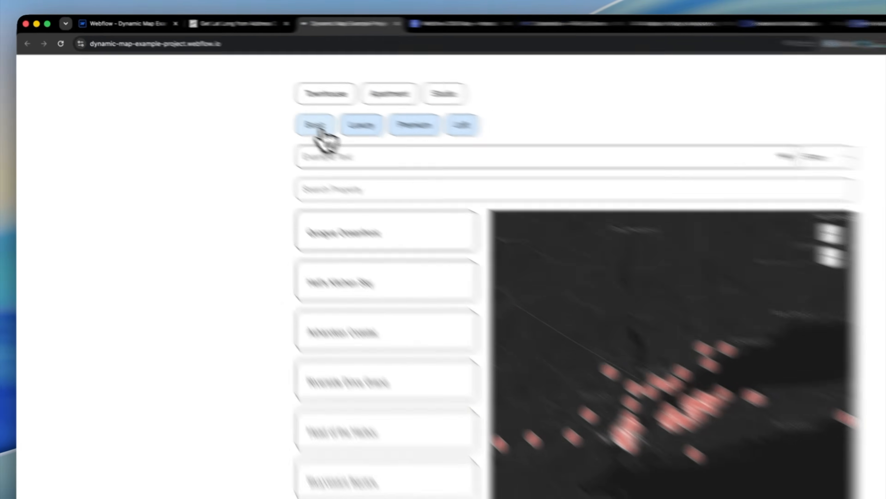
Step: Filter the published map page by Basic style and Apartment type, and examine the parameters in the page URL
{"action": "left_click", "coordinate": [249, 97]}
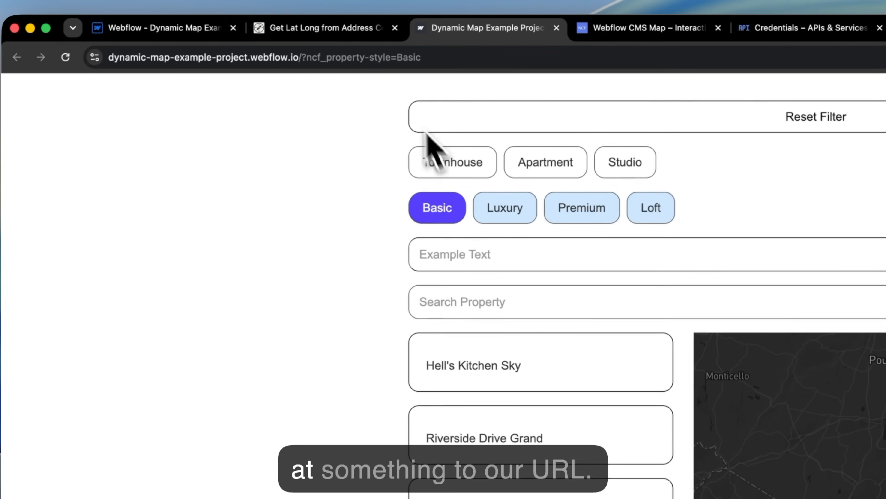
{"action": "left_click", "coordinate": [309, 57]}
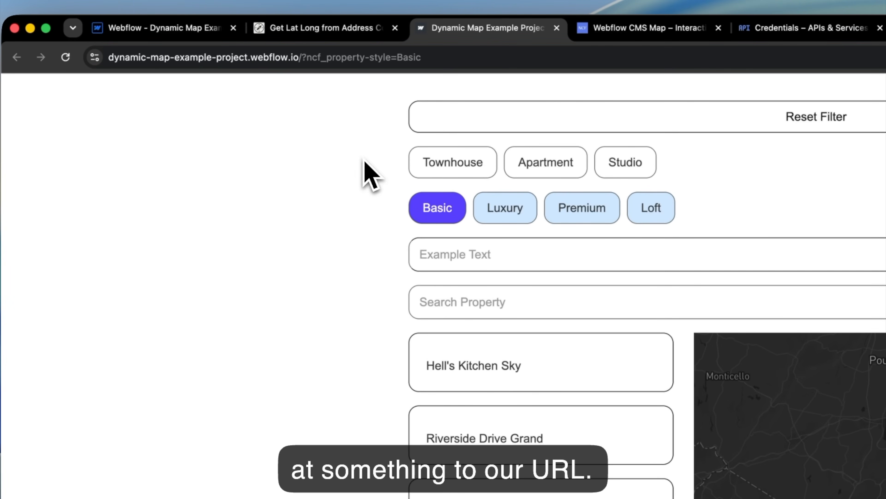
{"action": "left_click", "coordinate": [555, 167]}
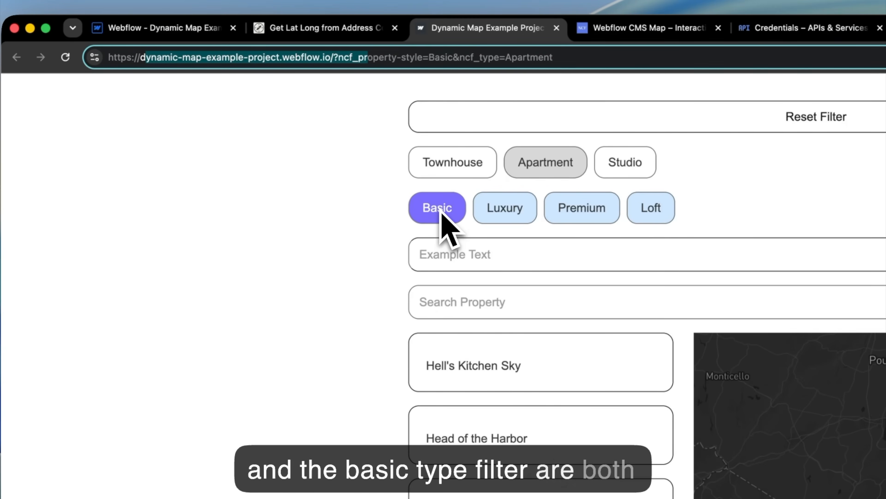
{"action": "left_click", "coordinate": [254, 198]}
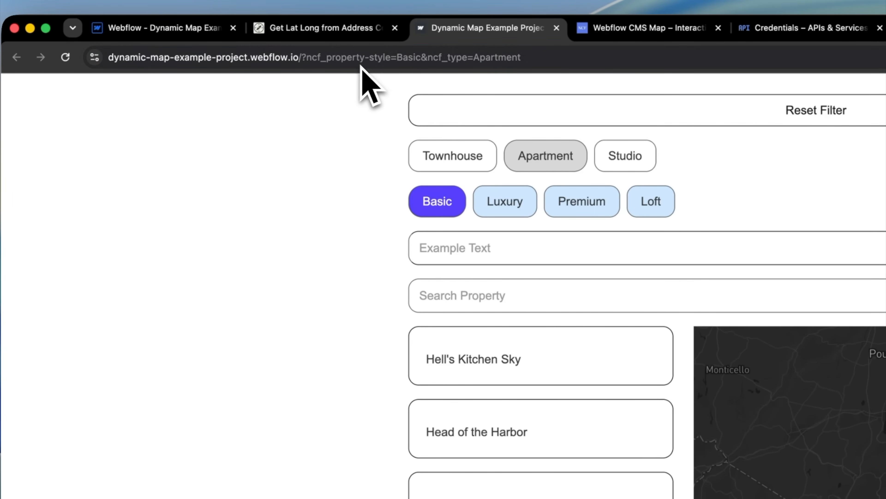
{"action": "scroll", "coordinate": [342, 151], "scroll_direction": "down", "scroll_amount": 1}
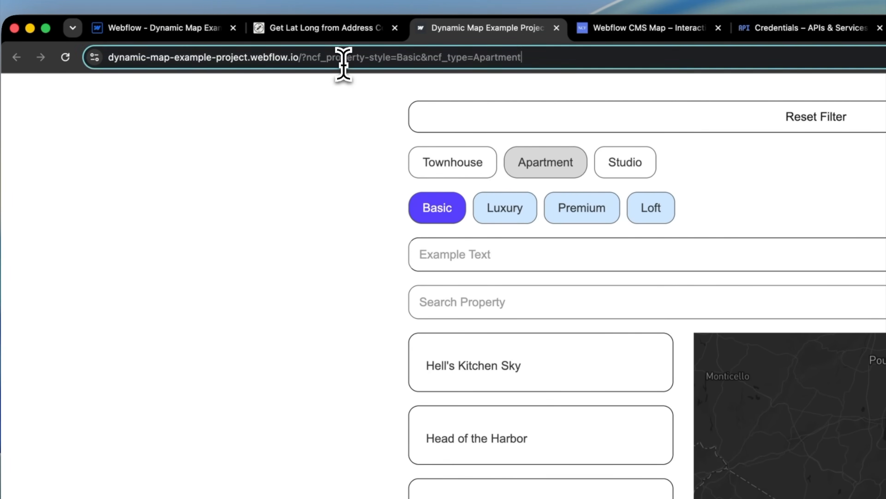
{"action": "left_click", "coordinate": [343, 57]}
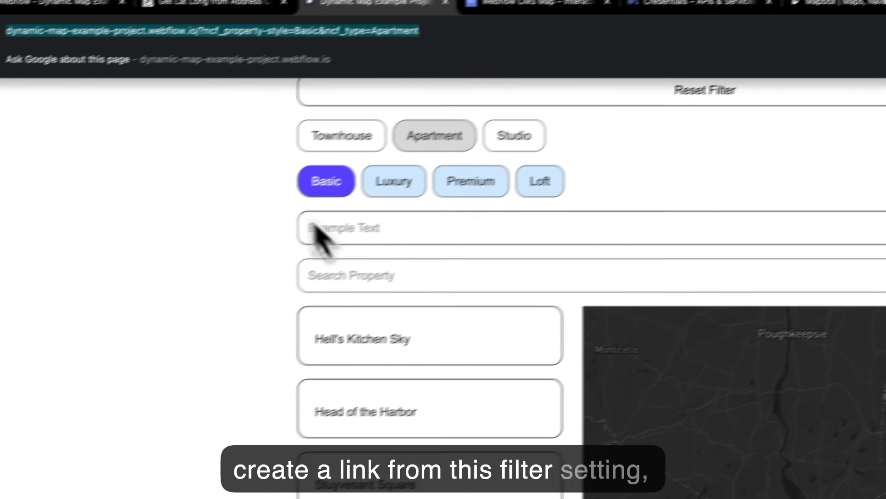
Step: Clear the Basic and Apartment filters and search the address New York City, New York, United States with a 20 km radius
{"action": "left_click", "coordinate": [377, 167]}
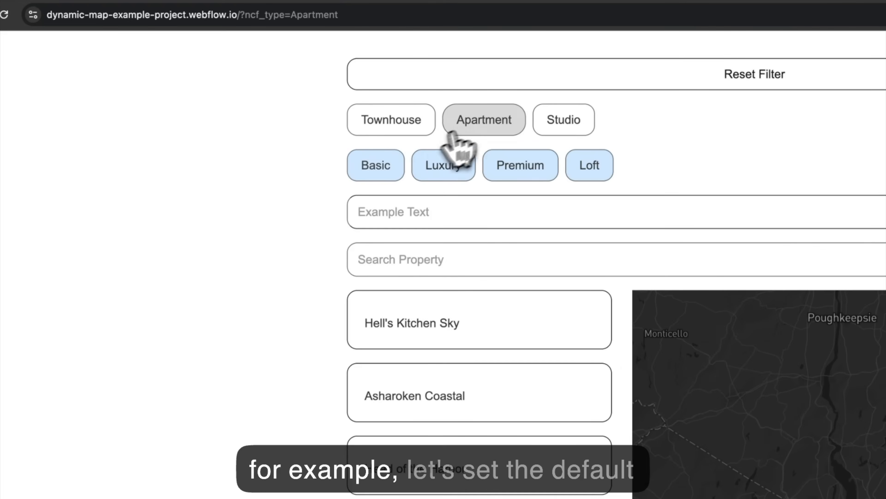
{"action": "left_click", "coordinate": [454, 125]}
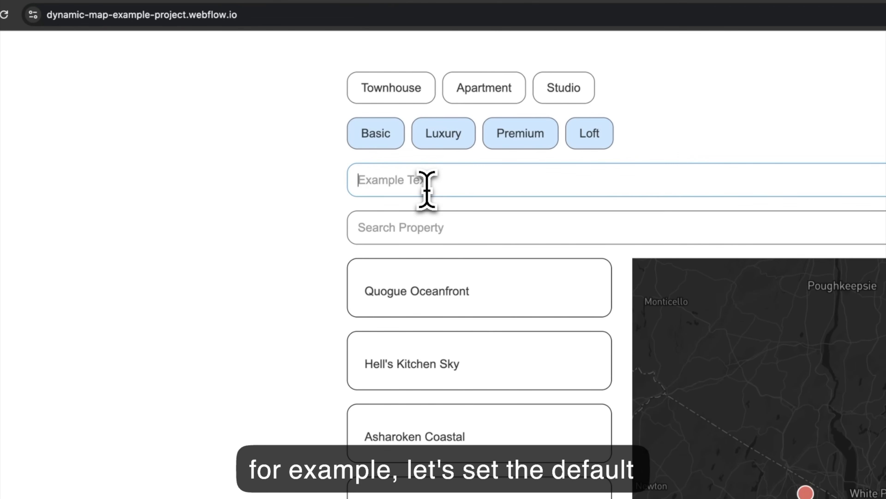
{"action": "type", "text": "New York"}
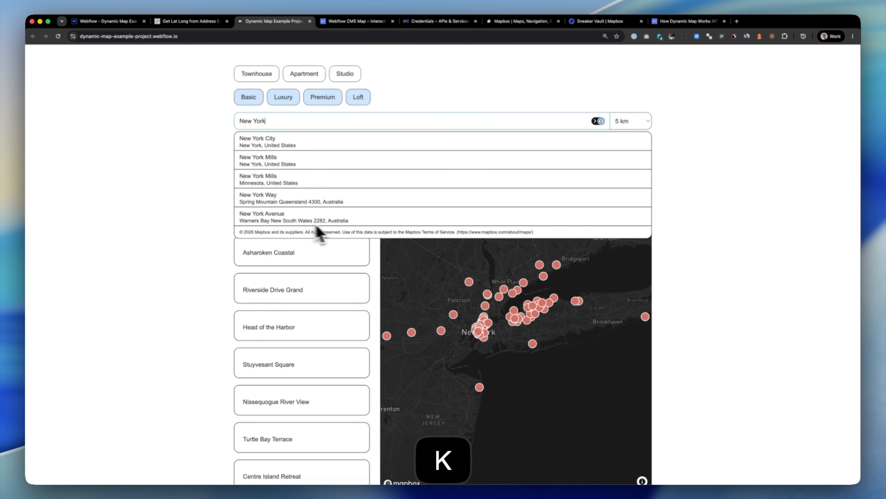
{"action": "left_click", "coordinate": [277, 146]}
{"action": "left_click", "coordinate": [646, 140]}
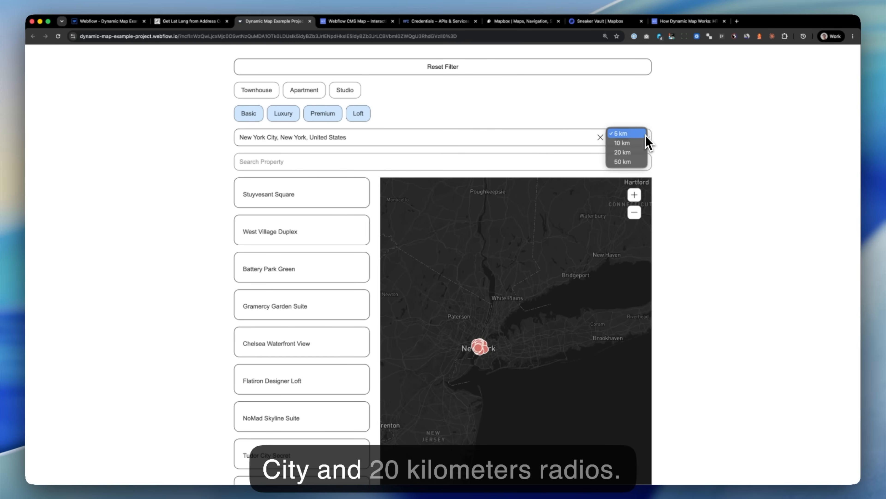
{"action": "left_click", "coordinate": [630, 153]}
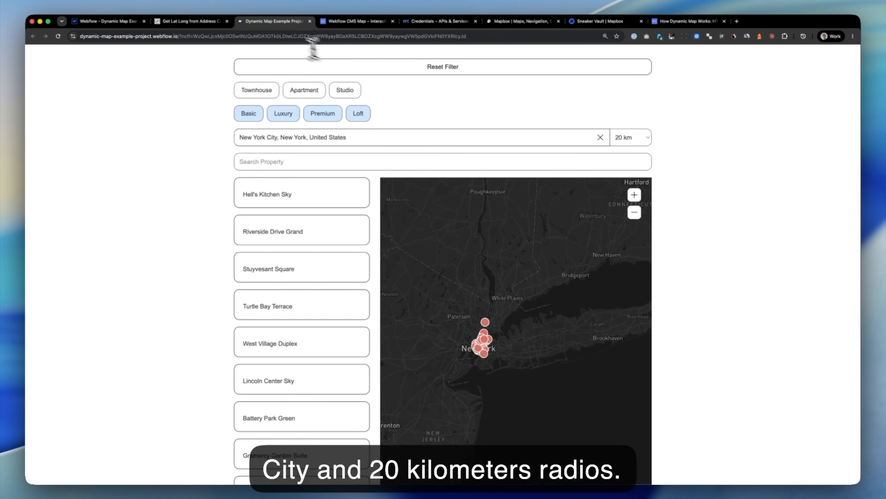
Step: Copy the filtered page's URL and load it in a new browser tab to check the saved filter settings
{"action": "left_click", "coordinate": [277, 36]}
{"action": "key", "text": "super+c"}
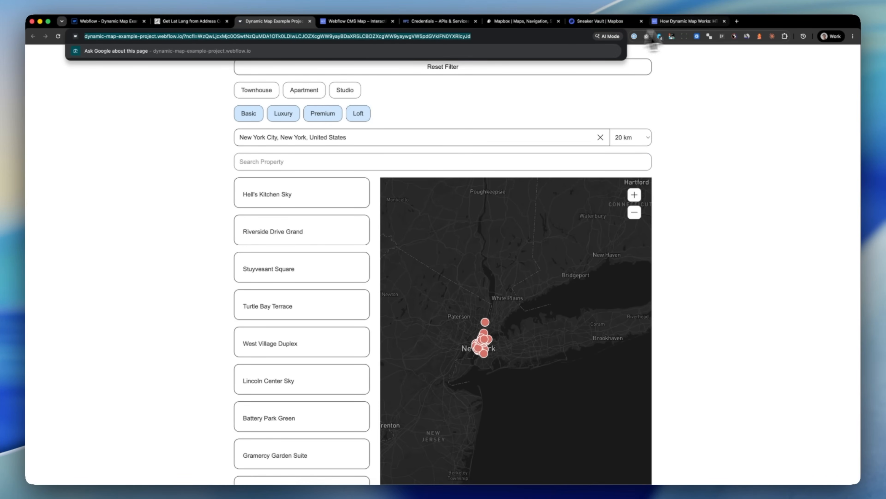
{"action": "left_click", "coordinate": [736, 21]}
{"action": "key", "text": "super+v"}
{"action": "key", "text": "Return"}
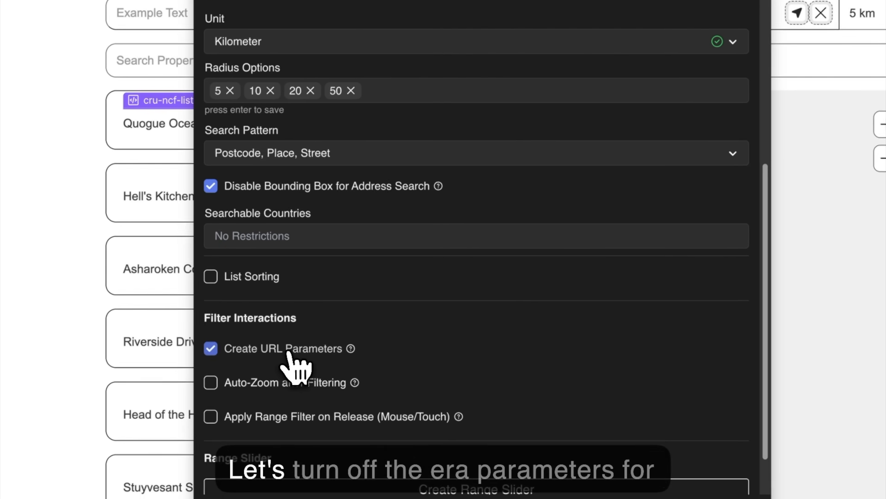
Step: Disable Create URL Parameters in the Dynamic Map app and enable List Sorting with Price and Name as sort fields
{"action": "left_click", "coordinate": [287, 352]}
{"action": "scroll", "coordinate": [295, 366], "scroll_direction": "down", "scroll_amount": 2}
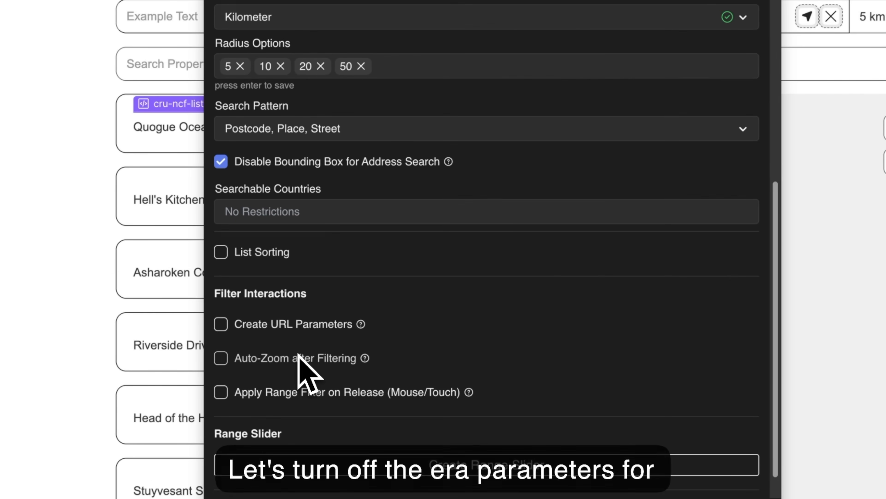
{"action": "left_click", "coordinate": [253, 258]}
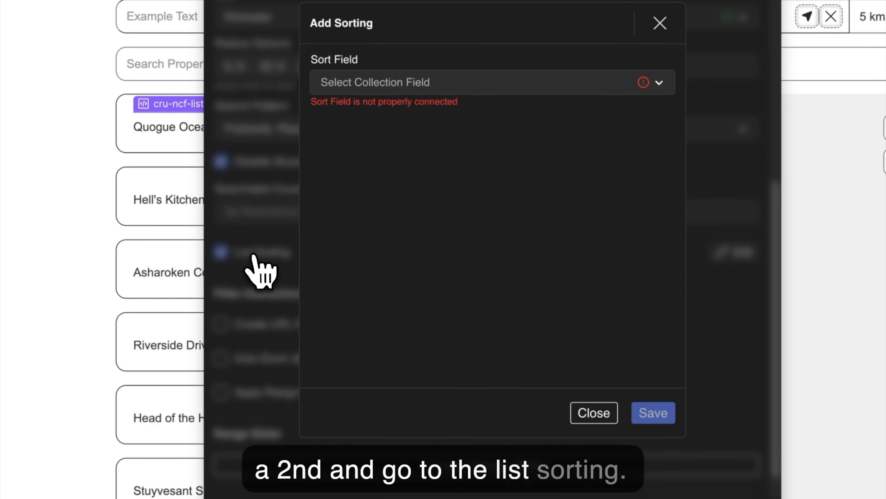
{"action": "left_click", "coordinate": [482, 87]}
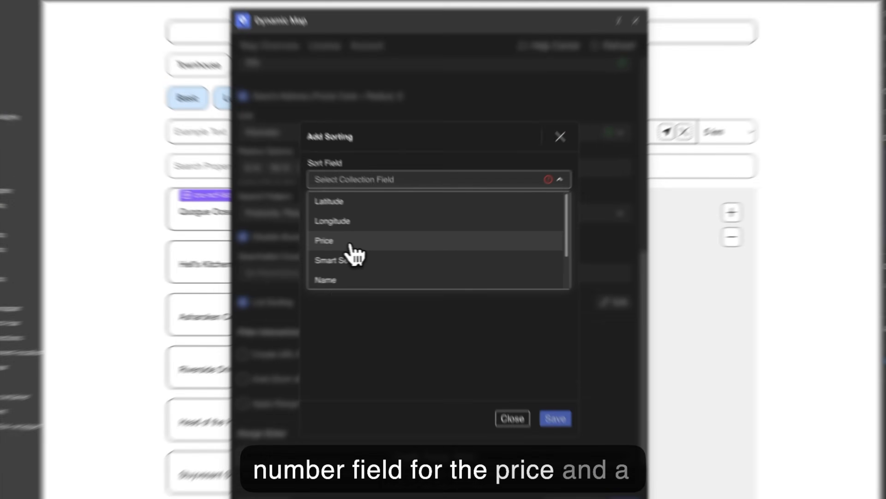
{"action": "left_click", "coordinate": [384, 247]}
{"action": "left_click", "coordinate": [376, 276]}
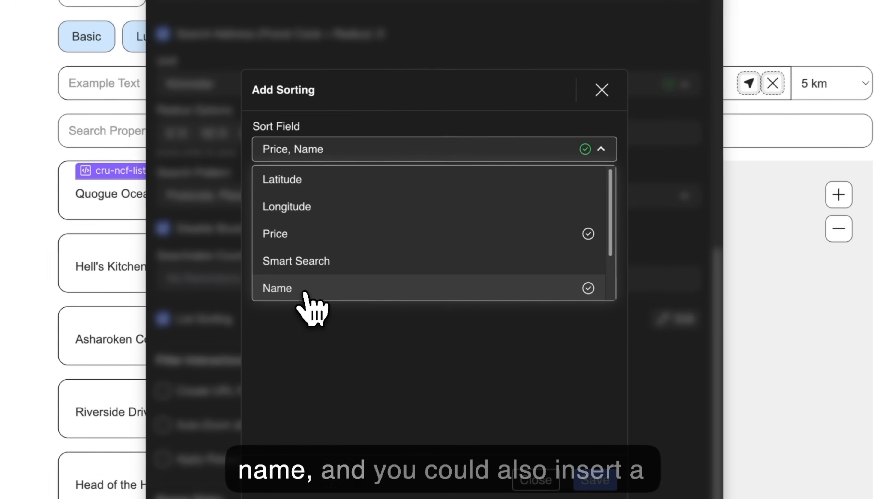
{"action": "left_click", "coordinate": [588, 154]}
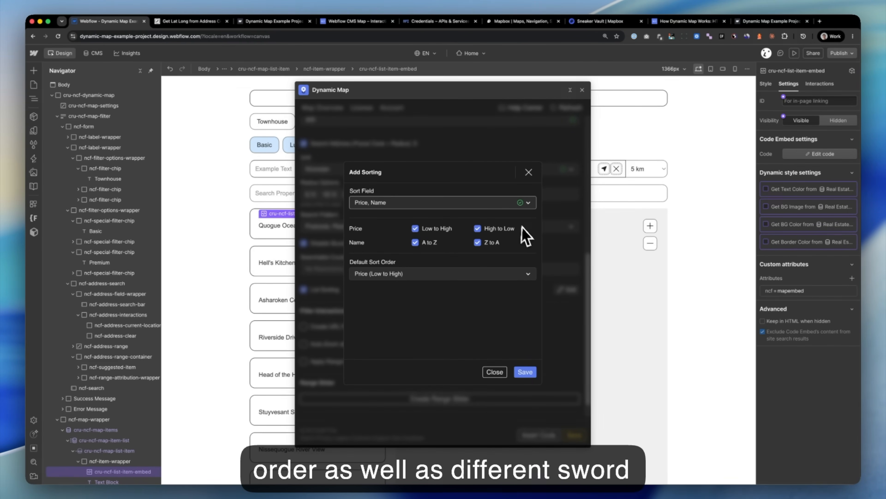
Step: Set the Default Sort Order to Name (A to Z), then save the sorting and the app settings
{"action": "double_click", "coordinate": [360, 228]}
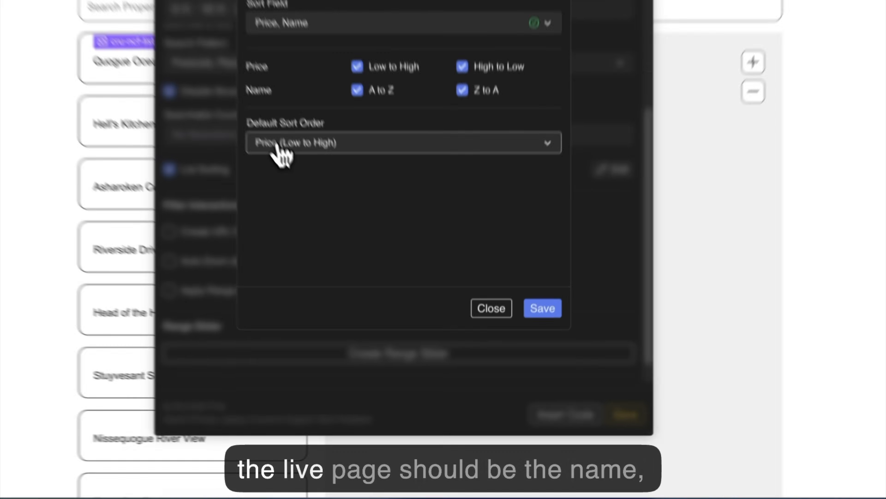
{"action": "left_click", "coordinate": [369, 274]}
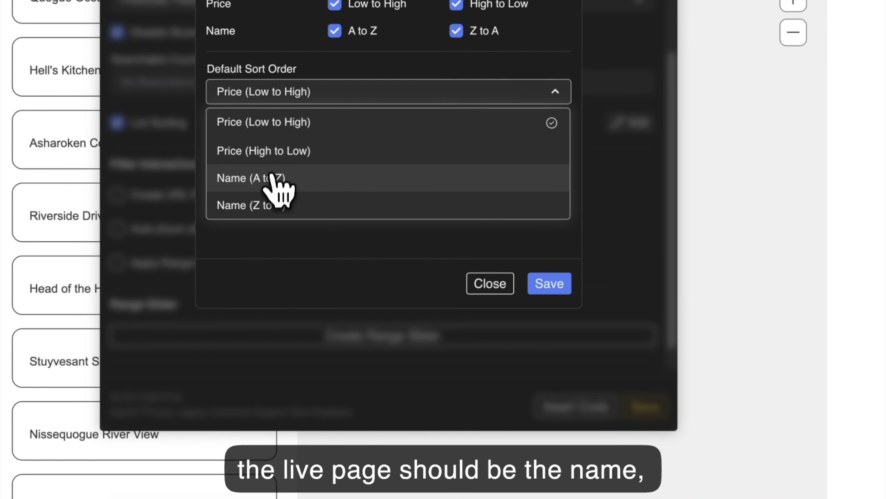
{"action": "left_click", "coordinate": [274, 178]}
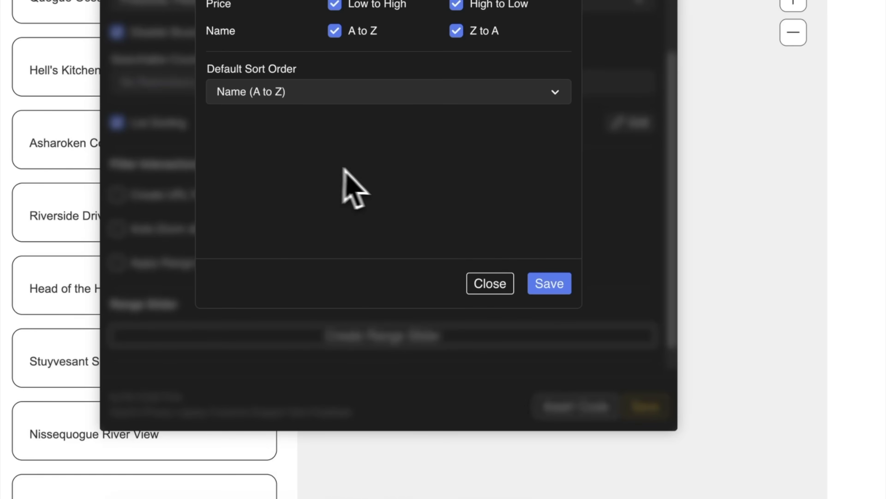
{"action": "left_click", "coordinate": [555, 285]}
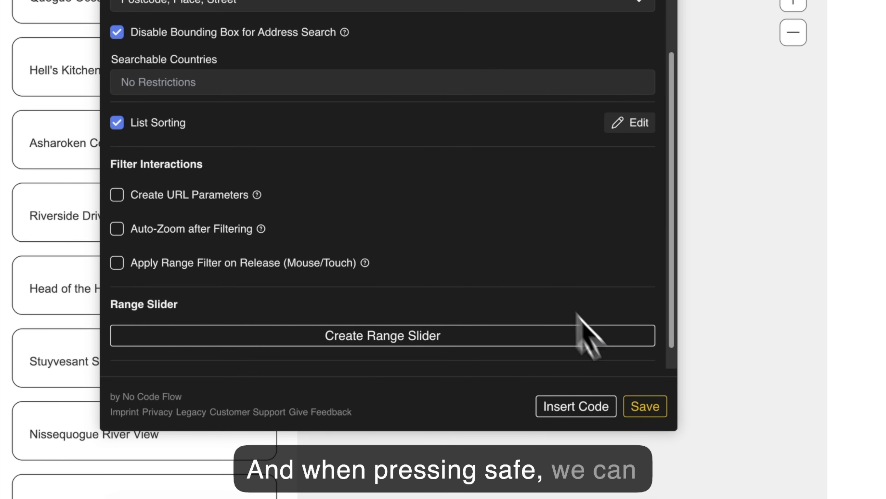
{"action": "left_click", "coordinate": [648, 414]}
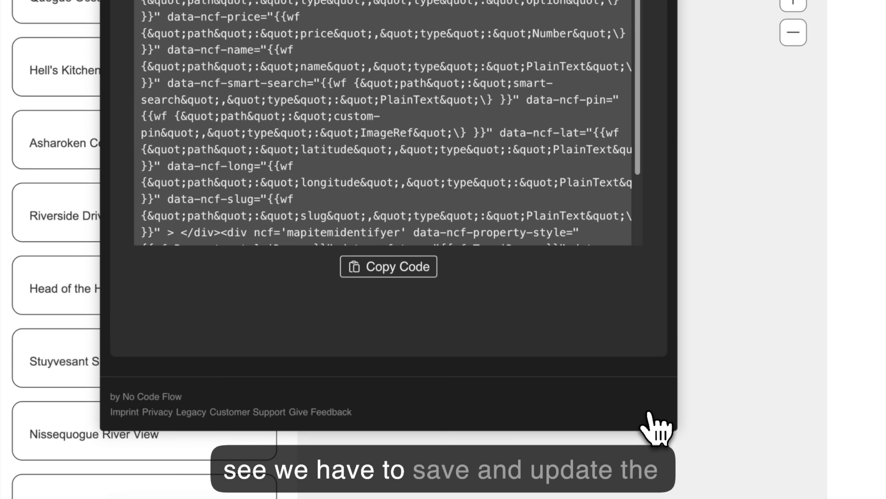
Step: Copy the updated embed code, replace the cru-ncf-list-item-embed code with it, confirm it as pasted, and put the app window away
{"action": "left_click", "coordinate": [405, 271]}
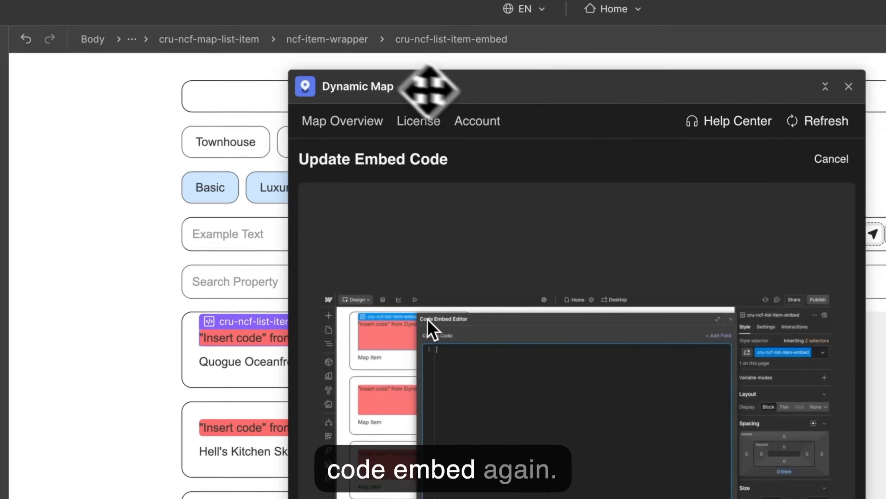
{"action": "left_click_drag", "start_coordinate": [429, 91], "coordinate": [549, 95]}
{"action": "double_click", "coordinate": [360, 334]}
{"action": "key", "text": "super+a"}
{"action": "key", "text": "super+v"}
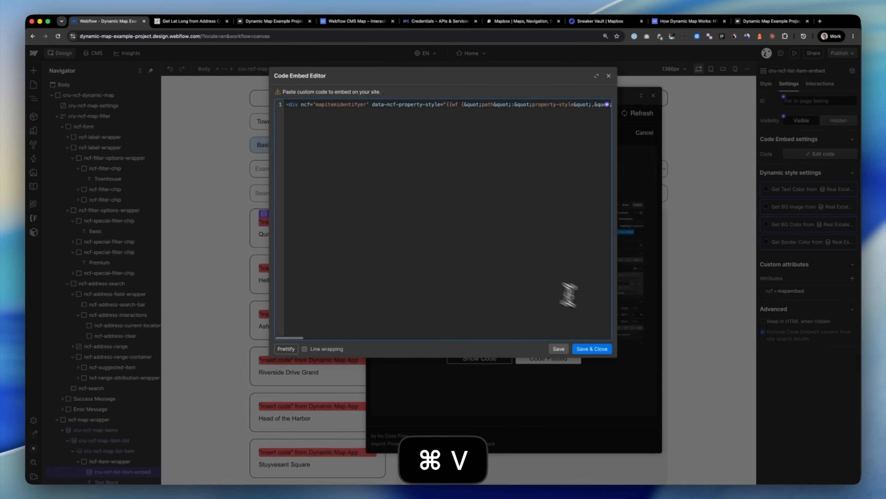
{"action": "left_click", "coordinate": [590, 349]}
{"action": "left_click", "coordinate": [570, 368]}
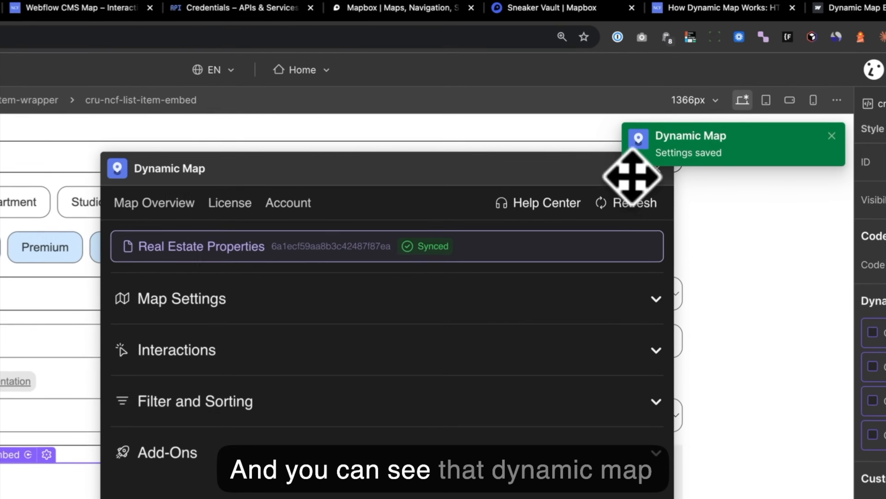
{"action": "left_click", "coordinate": [633, 173]}
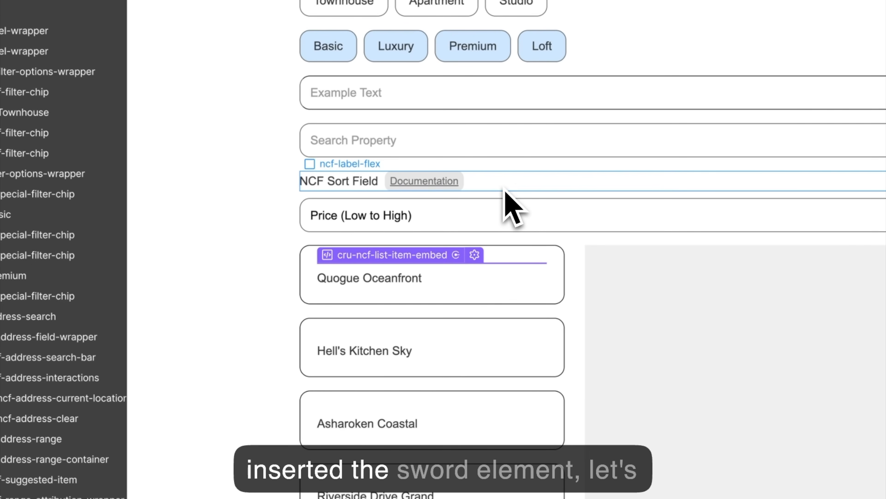
Step: Delete the NCF Sort Field label with its documentation link and unwrap the ncf-sort dropdown from its ncf-label-wrapper
{"action": "left_click", "coordinate": [496, 194]}
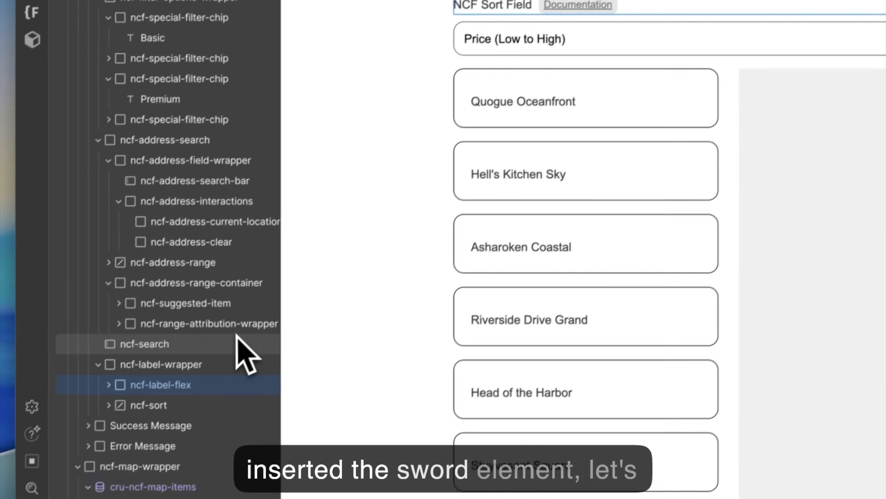
{"action": "key", "text": "BackSpace"}
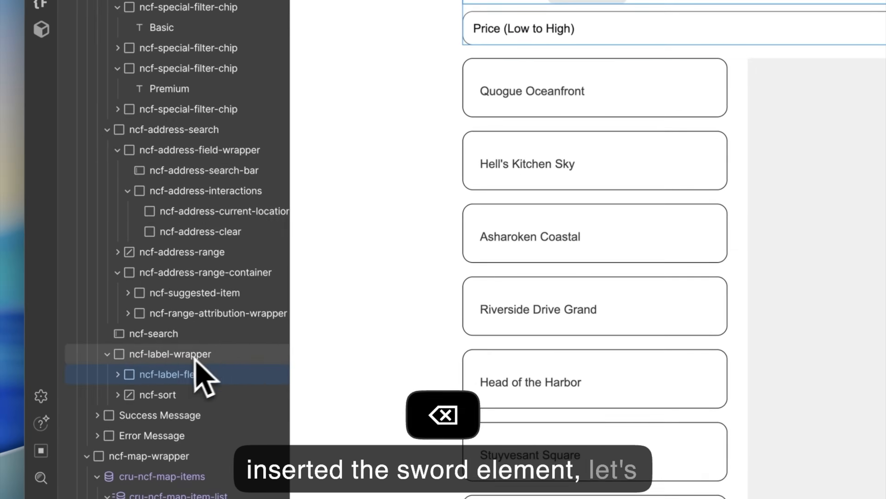
{"action": "key", "text": "super+shift+g"}
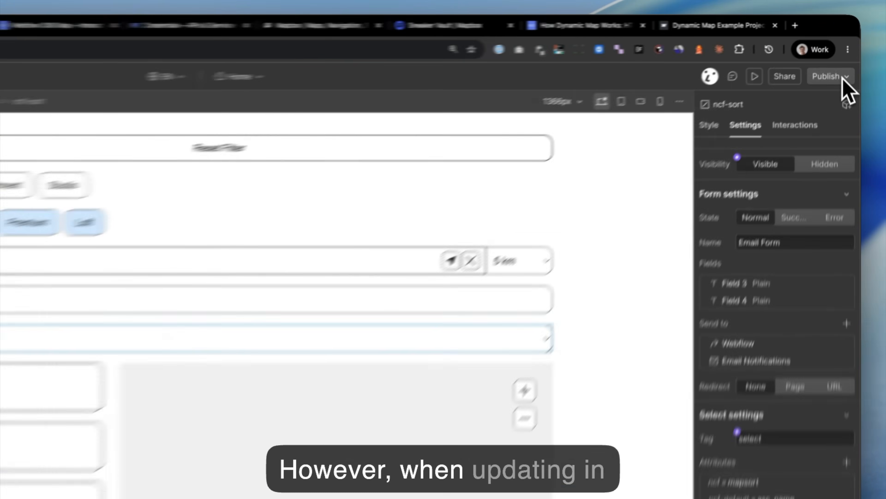
Step: Publish the site to the staging domain and switch to the browser tab with the published map page
{"action": "left_click", "coordinate": [841, 53]}
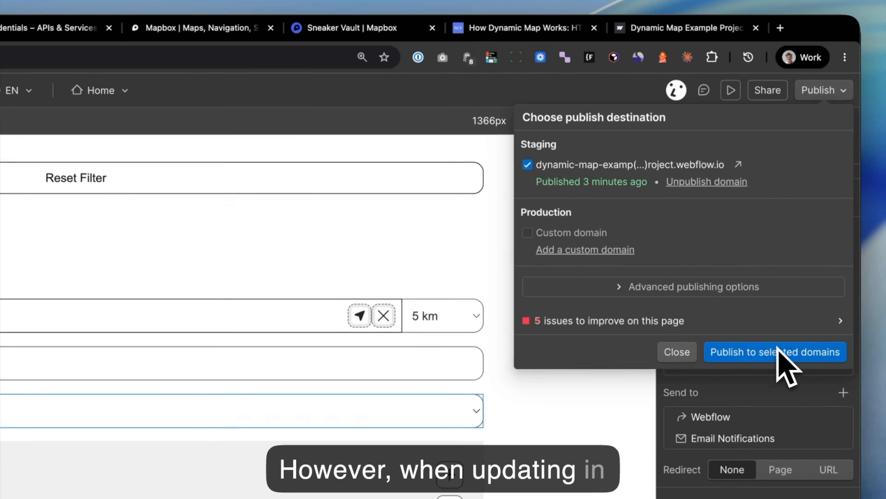
{"action": "left_click", "coordinate": [782, 349]}
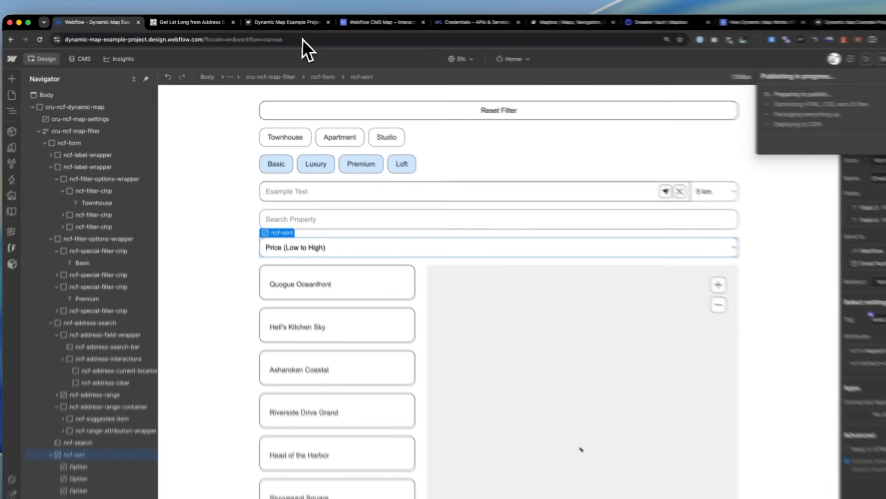
{"action": "left_click", "coordinate": [288, 22]}
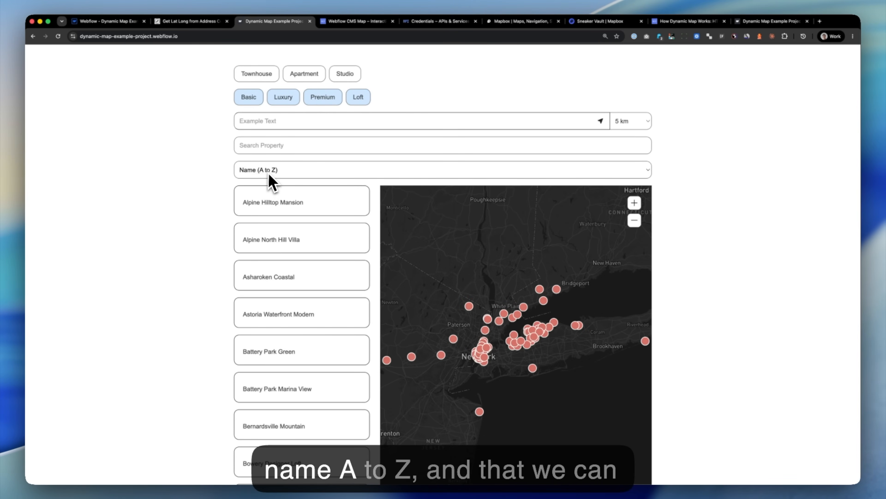
Step: Sort the published property list by Name (Z to A) and look through the reordered listings
{"action": "left_click", "coordinate": [275, 169]}
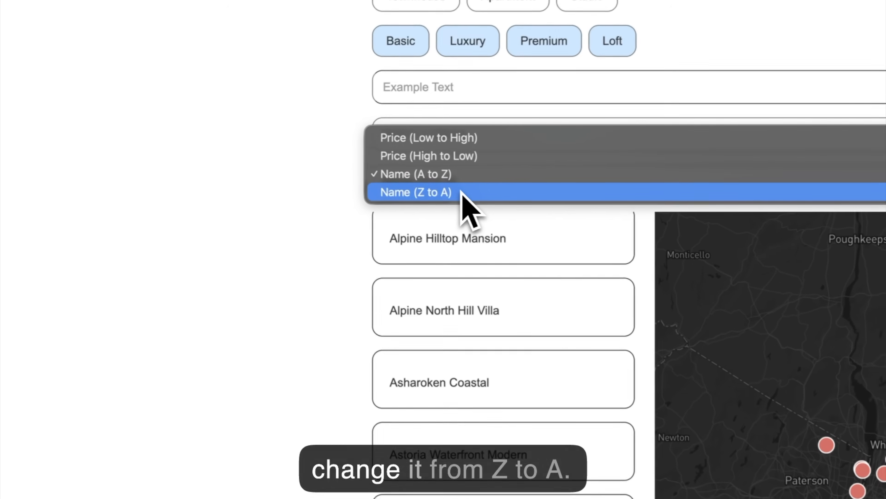
{"action": "left_click", "coordinate": [465, 192]}
{"action": "scroll", "coordinate": [411, 326], "scroll_direction": "up", "scroll_amount": 10}
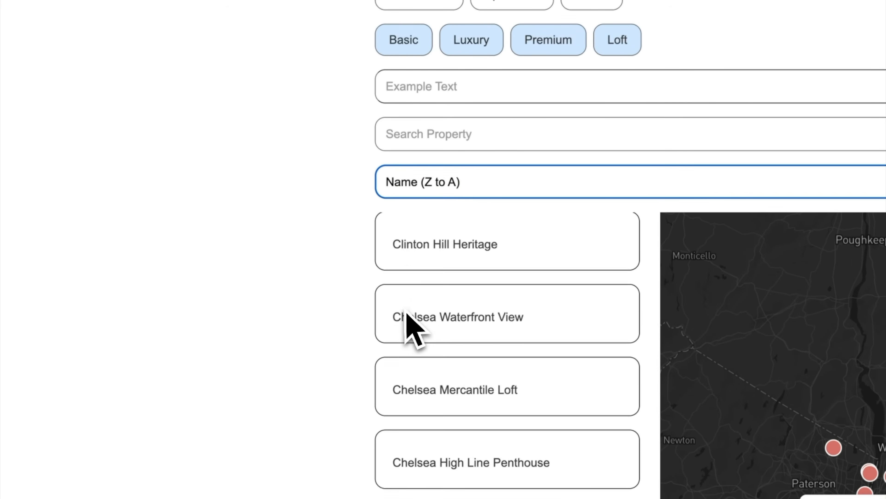
{"action": "scroll", "coordinate": [413, 332], "scroll_direction": "up", "scroll_amount": 10}
Step: Test the price sorting on the published list with Price (Low to High) and Price (High to Low), comparing the listings' prices on the map
{"action": "left_click", "coordinate": [518, 187]}
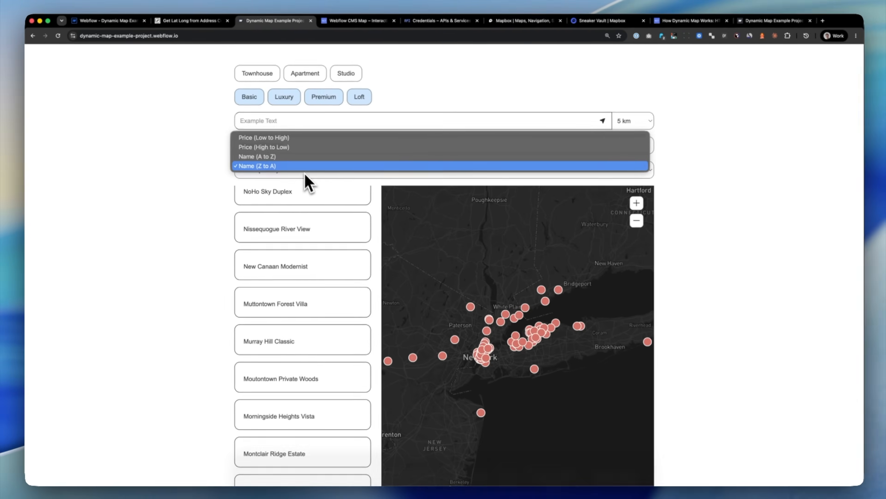
{"action": "key", "text": "Return"}
{"action": "scroll", "coordinate": [278, 188], "scroll_direction": "up", "scroll_amount": 10}
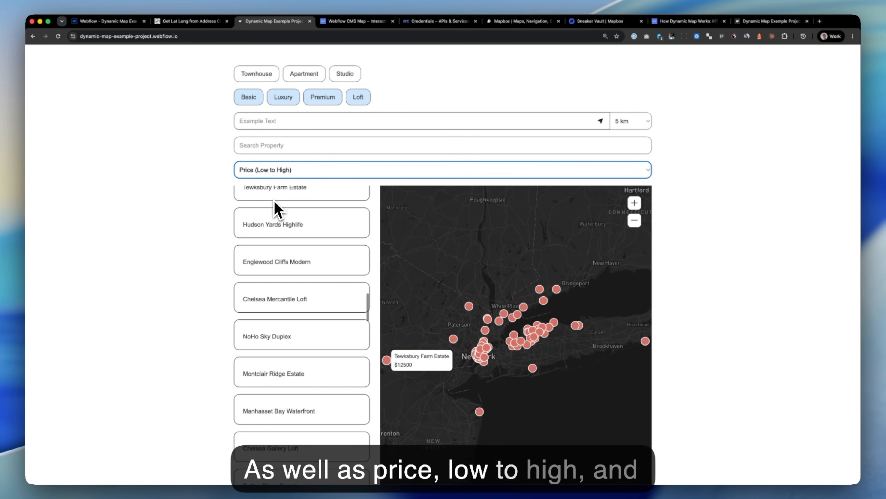
{"action": "left_click", "coordinate": [277, 171]}
{"action": "left_click", "coordinate": [272, 176]}
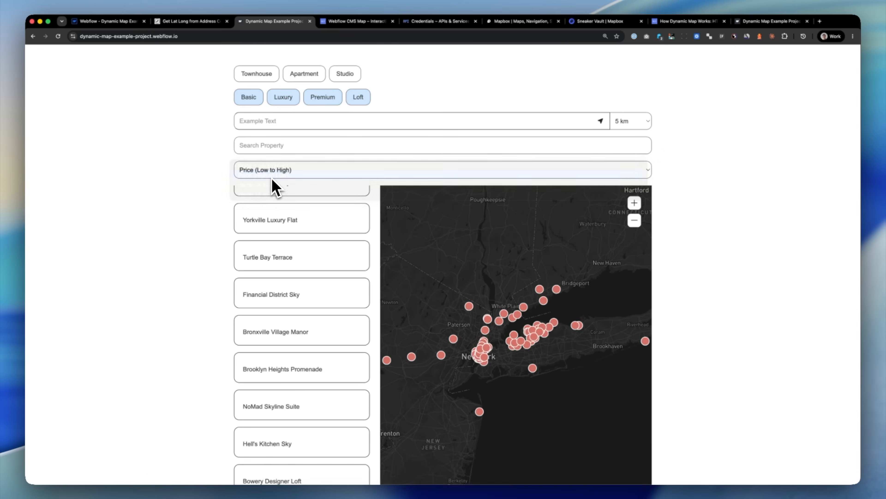
{"action": "scroll", "coordinate": [297, 293], "scroll_direction": "up", "scroll_amount": 10}
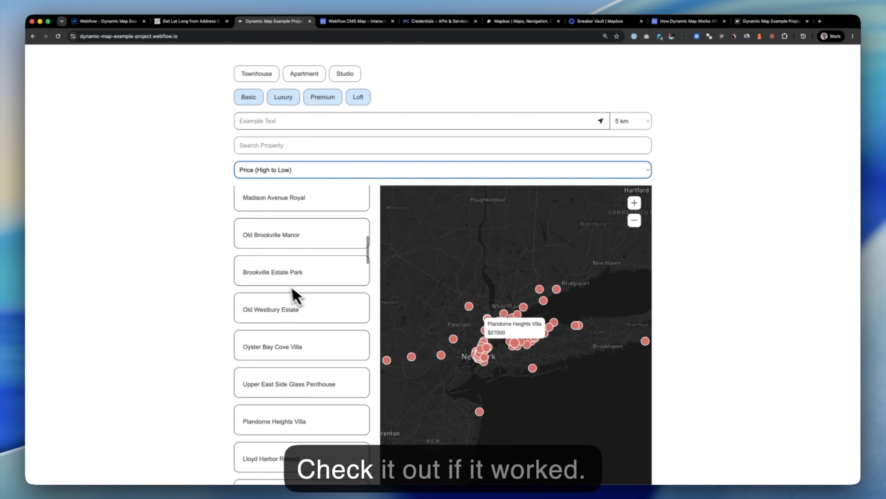
{"action": "mouse_move", "coordinate": [290, 218]}
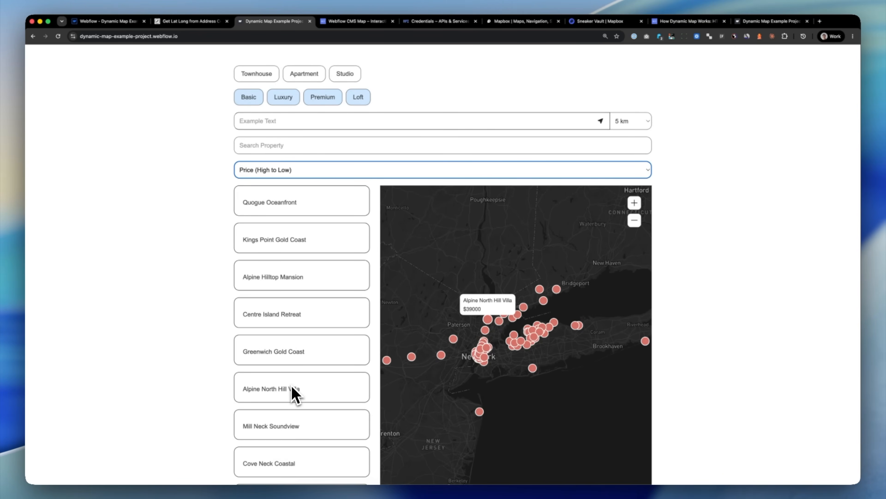
Step: Return to the Webflow Designer and enable Auto-Zoom after Filtering in the Dynamic Map app's Filter and Sorting settings
{"action": "left_click", "coordinate": [200, 363]}
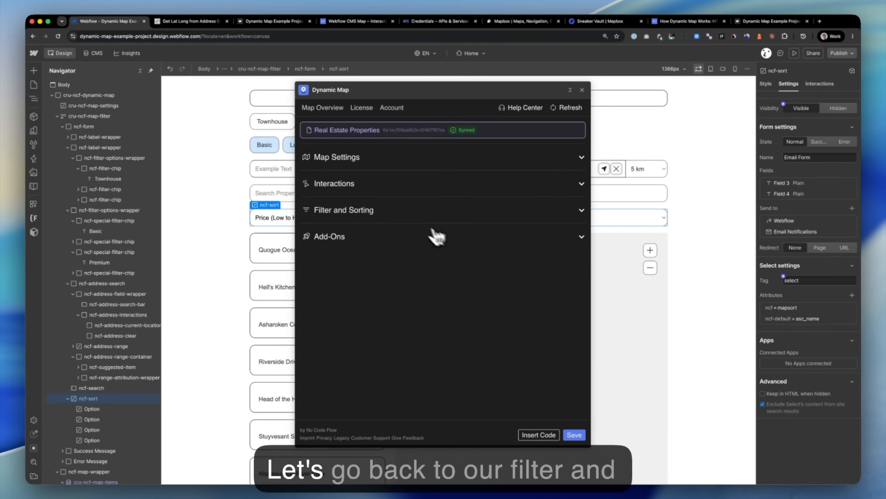
{"action": "left_click", "coordinate": [414, 220]}
{"action": "scroll", "coordinate": [414, 302], "scroll_direction": "down", "scroll_amount": 5}
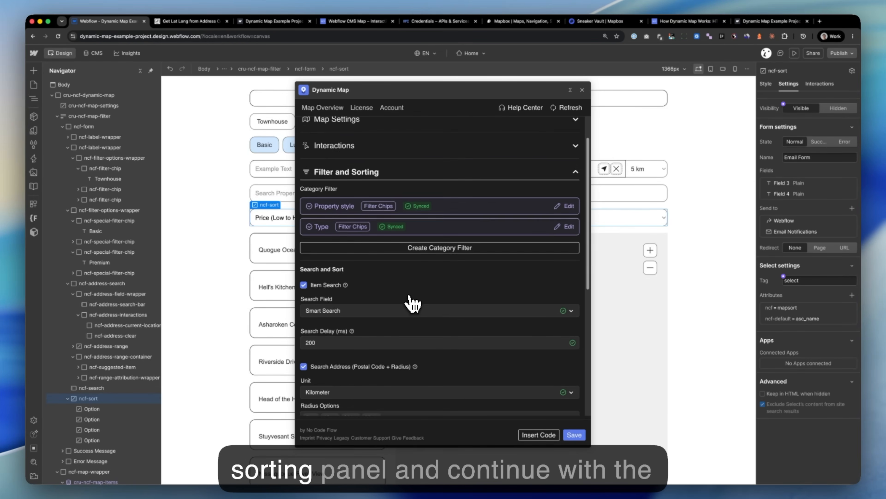
{"action": "scroll", "coordinate": [412, 305], "scroll_direction": "down", "scroll_amount": 1}
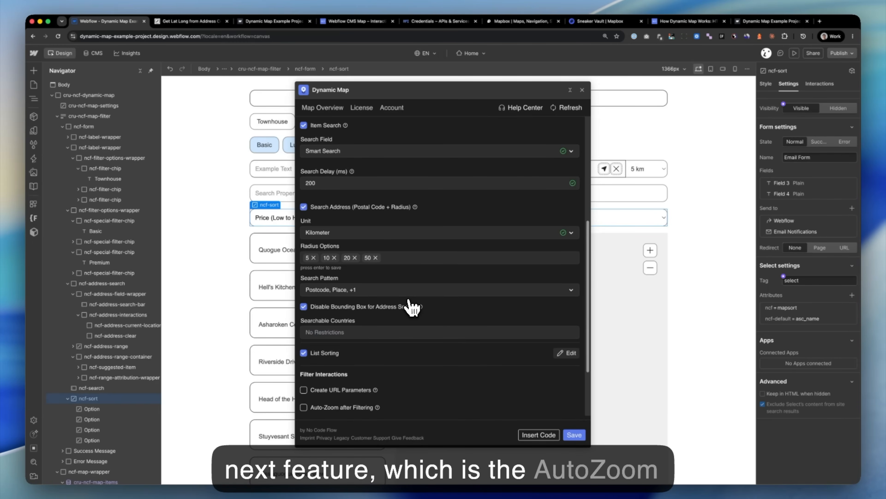
{"action": "left_click", "coordinate": [318, 408]}
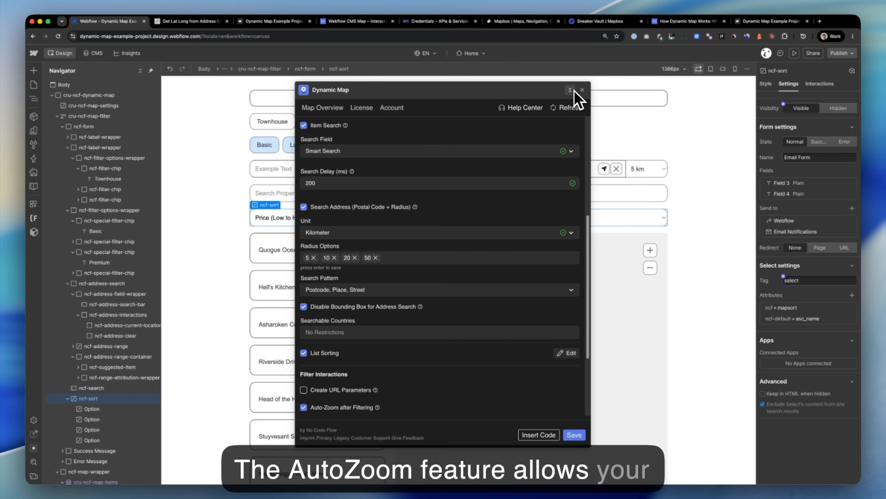
Step: Put the Dynamic Map app window away and publish the updated site to the staging domain
{"action": "left_click", "coordinate": [575, 78]}
{"action": "left_click", "coordinate": [839, 53]}
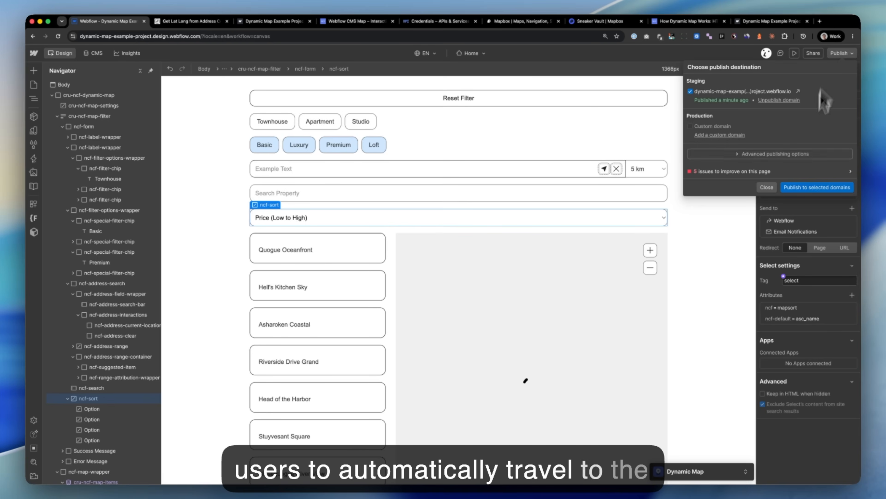
{"action": "left_click", "coordinate": [816, 188]}
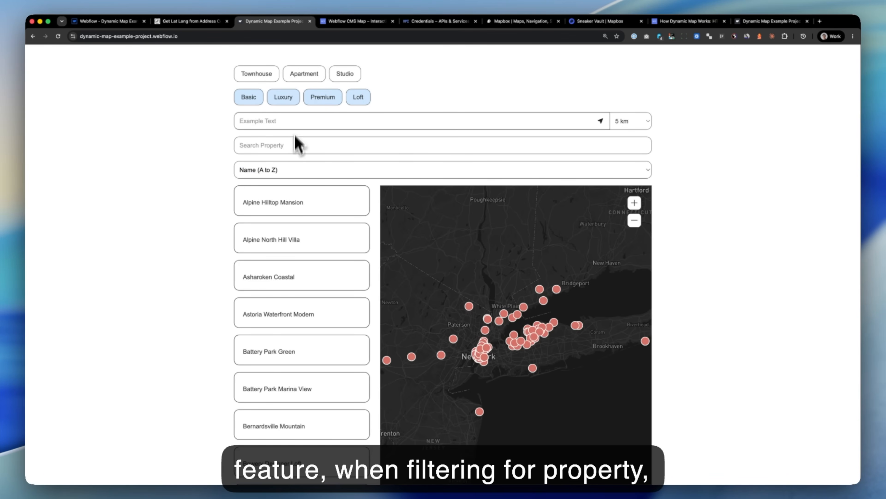
Step: On the published page, test auto-zoom with the Basic filter and a New York City address search within 20 km, and reset the filters
{"action": "left_click", "coordinate": [254, 100]}
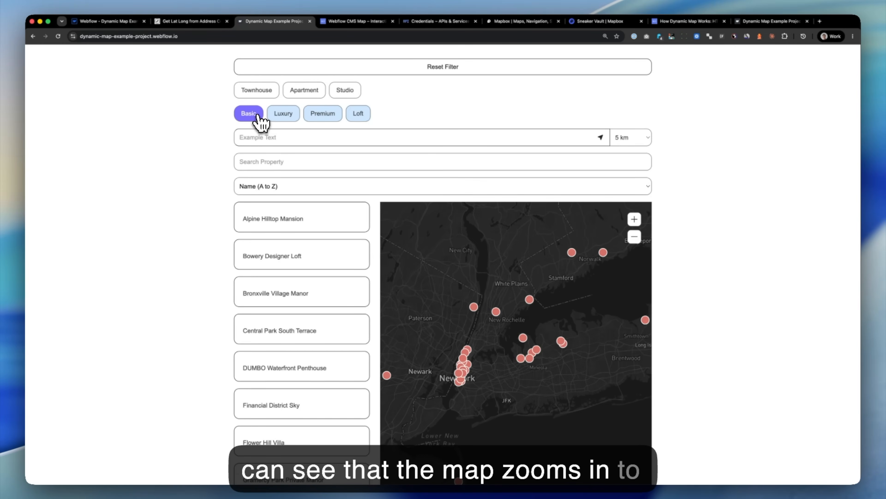
{"action": "left_click", "coordinate": [246, 119]}
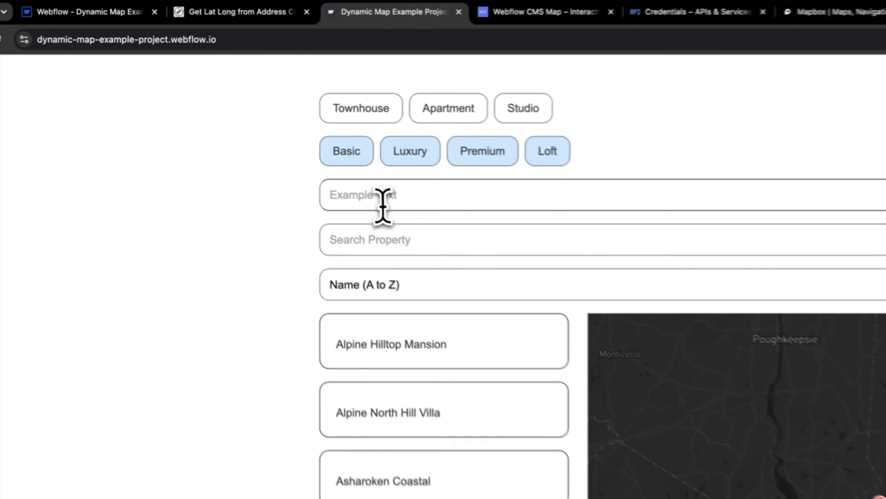
{"action": "left_click", "coordinate": [269, 121]}
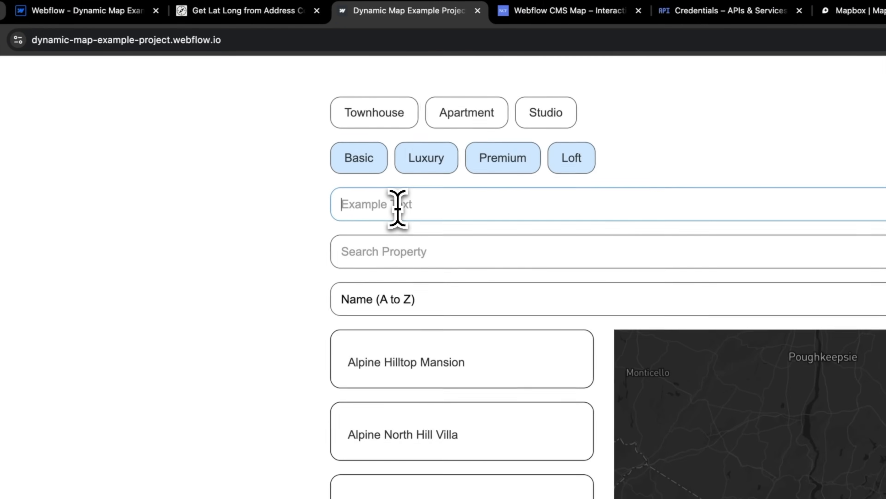
{"action": "type", "text": "New york"}
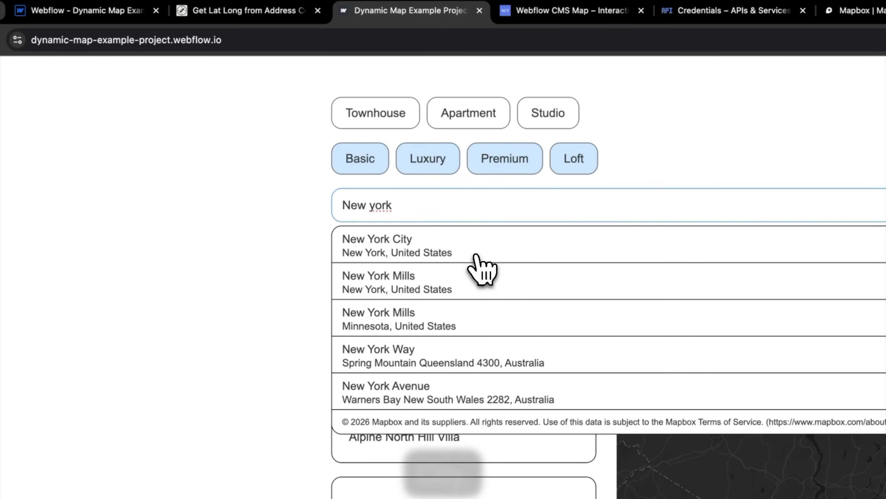
{"action": "left_click", "coordinate": [476, 256]}
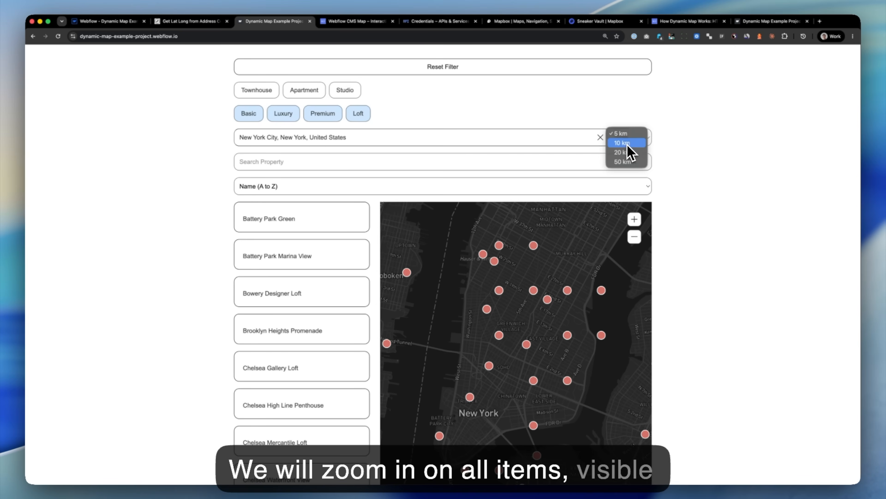
{"action": "left_click", "coordinate": [626, 153]}
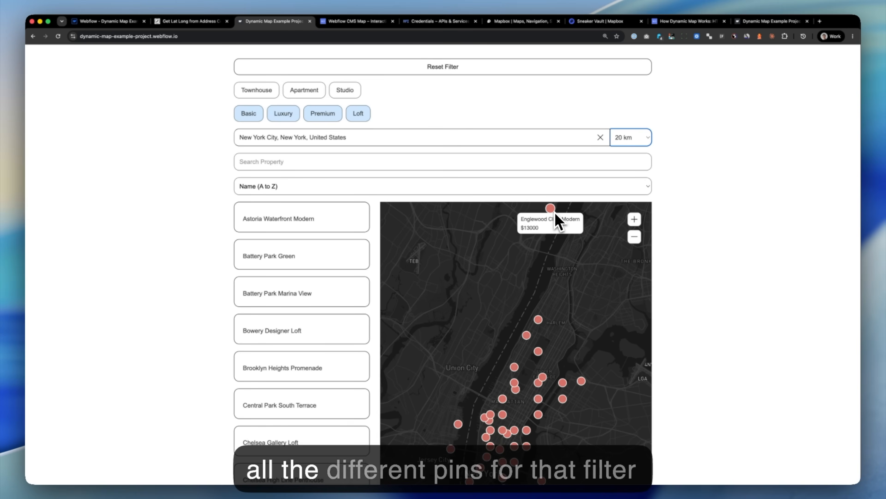
{"action": "left_click", "coordinate": [668, 162]}
{"action": "left_click", "coordinate": [515, 70]}
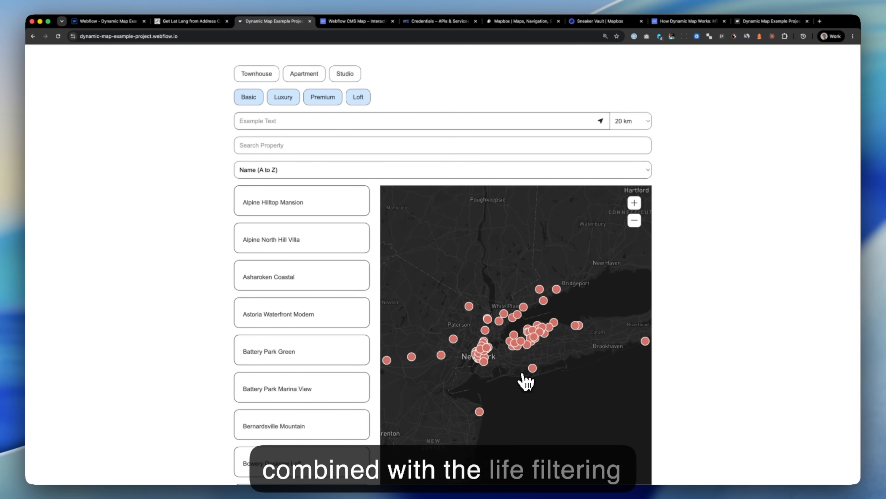
Step: In the Webflow Dynamic Map app, add a range slider for the Price field and enable Apply Range Filter on Release (Mouse/Touch)
{"action": "left_click", "coordinate": [111, 22]}
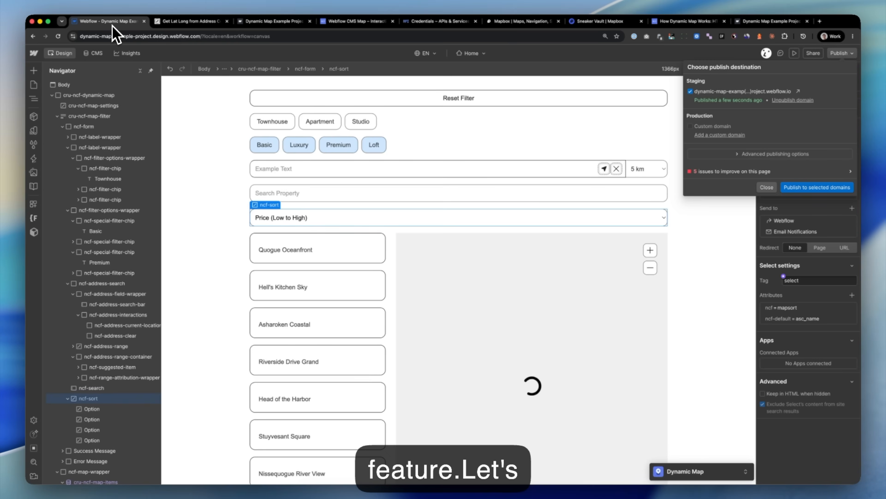
{"action": "left_click", "coordinate": [743, 472]}
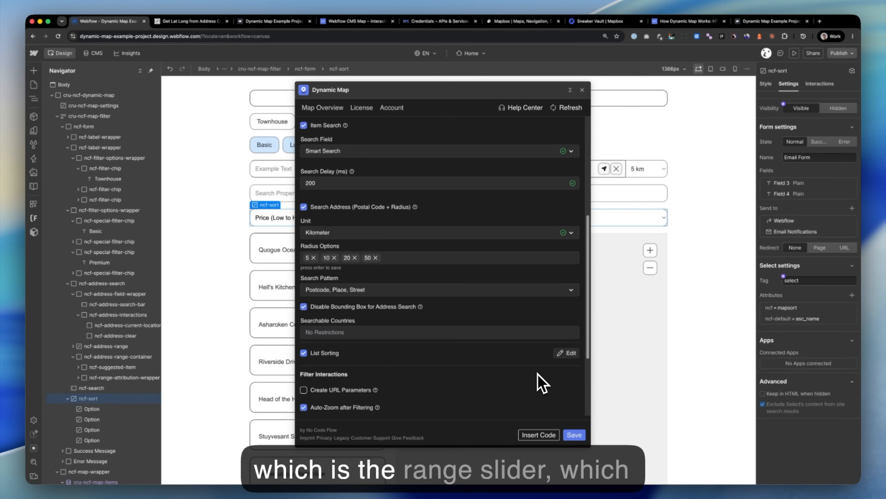
{"action": "scroll", "coordinate": [513, 370], "scroll_direction": "down", "scroll_amount": 3}
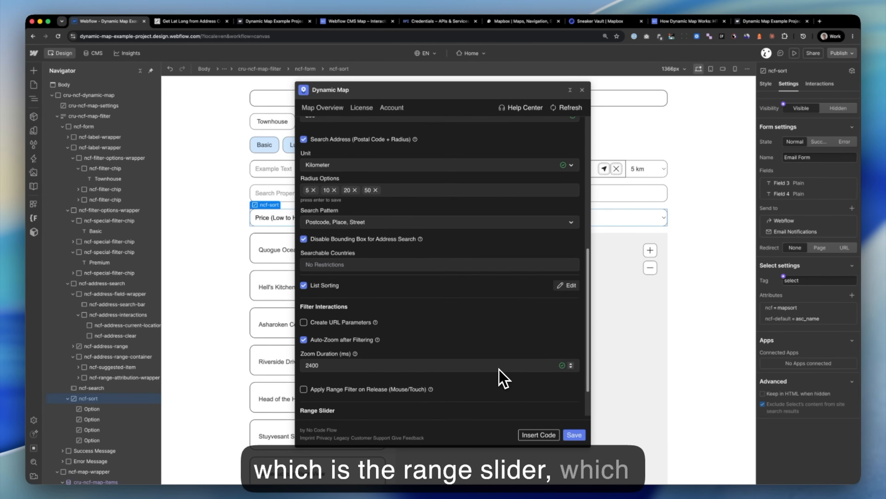
{"action": "scroll", "coordinate": [502, 377], "scroll_direction": "down", "scroll_amount": 2}
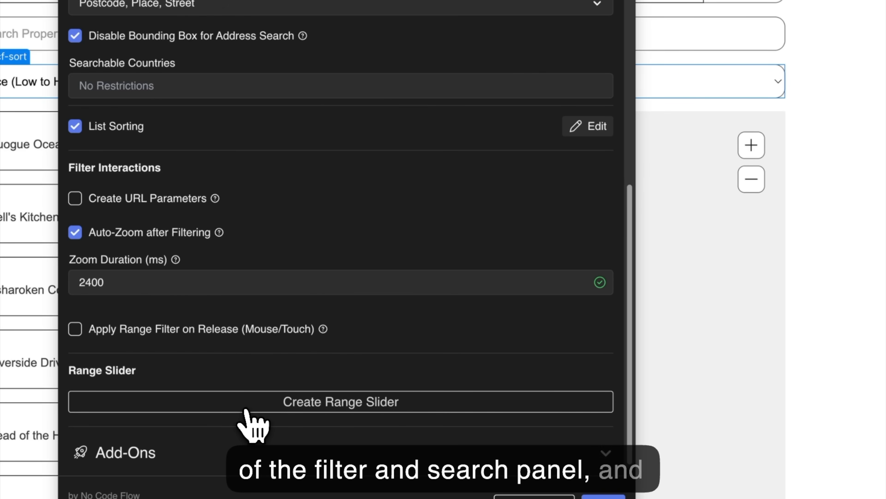
{"action": "left_click", "coordinate": [244, 409]}
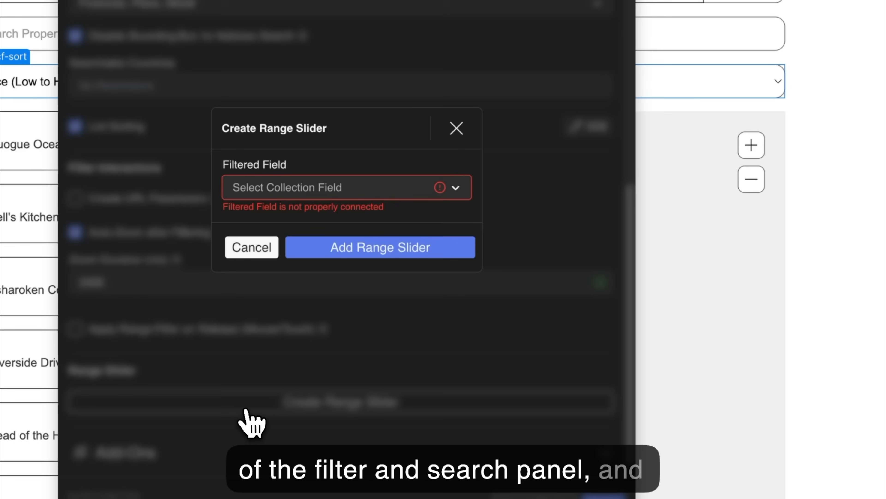
{"action": "left_click", "coordinate": [327, 189]}
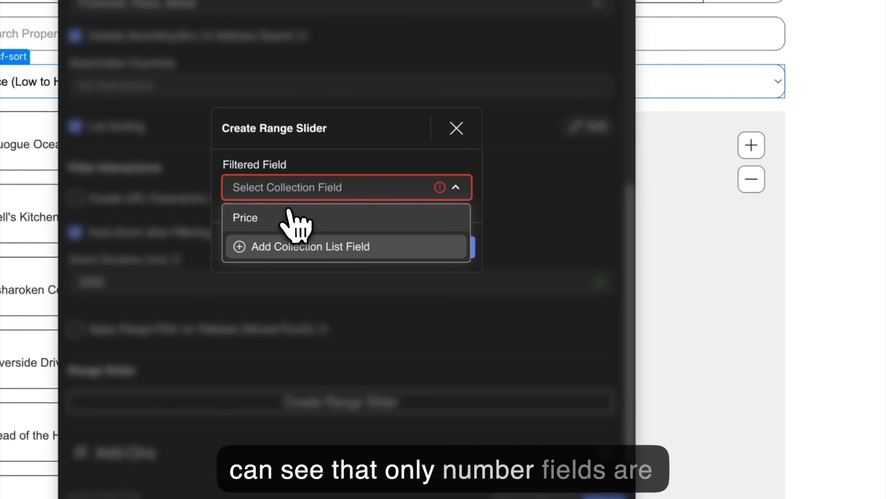
{"action": "left_click", "coordinate": [294, 220]}
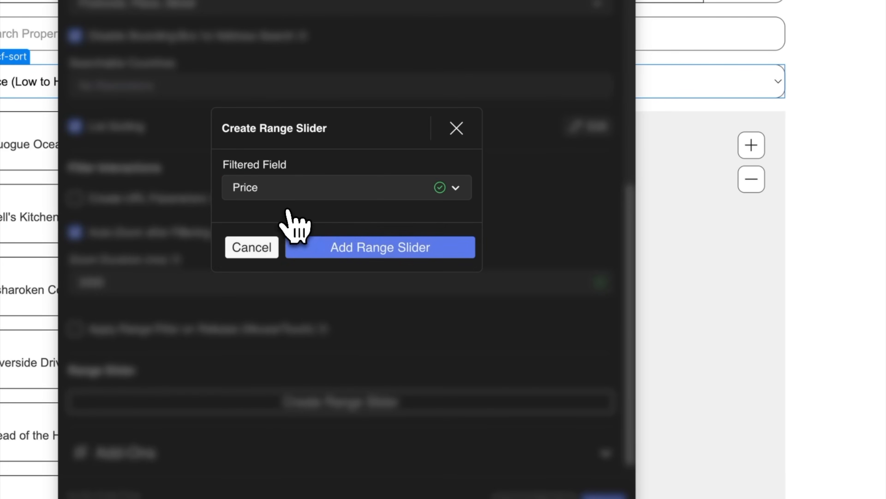
{"action": "left_click", "coordinate": [358, 248]}
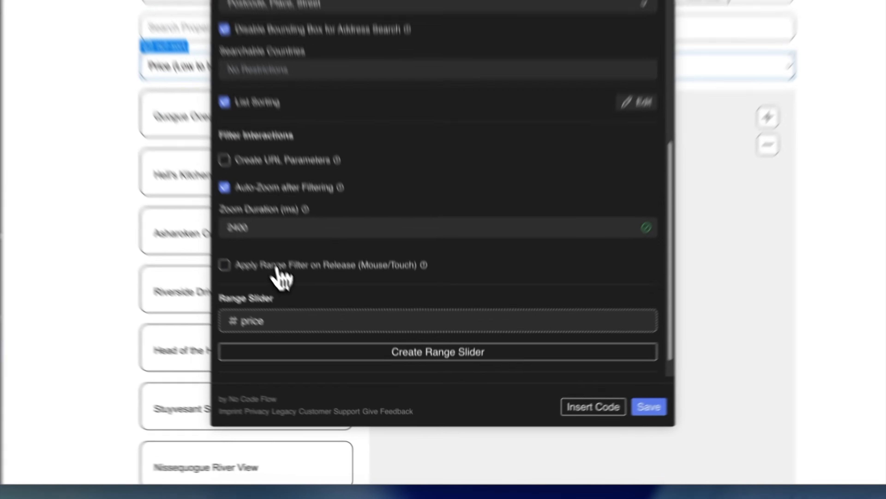
{"action": "left_click", "coordinate": [338, 344]}
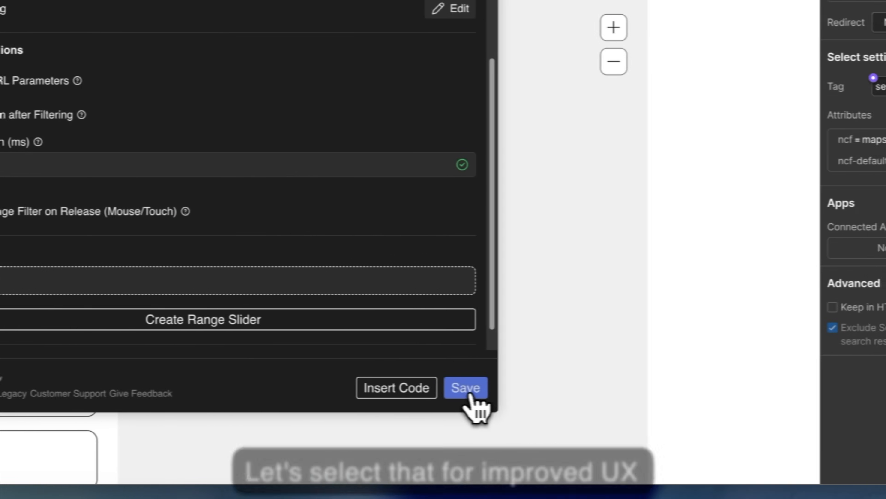
Step: Save the Dynamic Map settings and inspect the new range slider's min and max labels, bar, active bar and drag handles in the Designer
{"action": "left_click", "coordinate": [698, 388]}
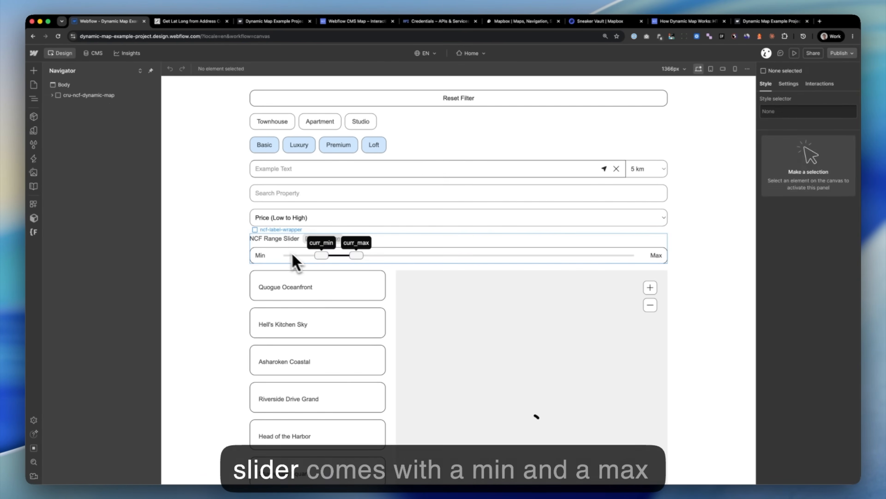
{"action": "left_click", "coordinate": [282, 247]}
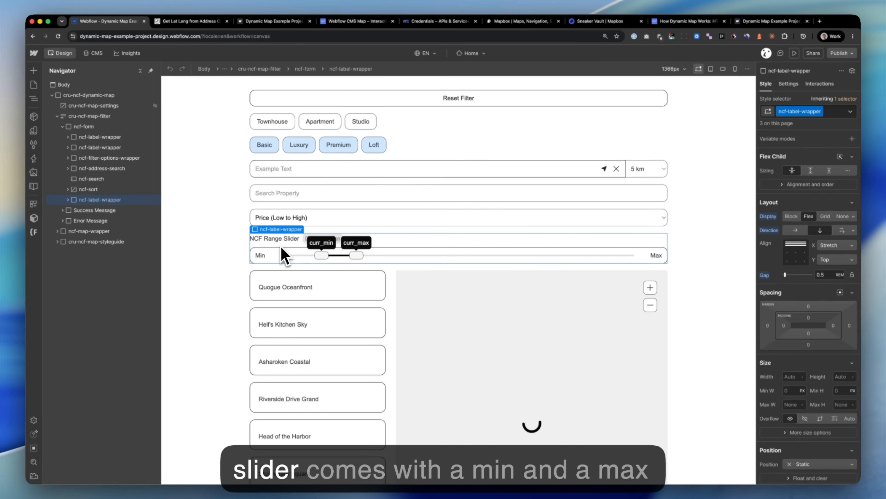
{"action": "left_click", "coordinate": [265, 254]}
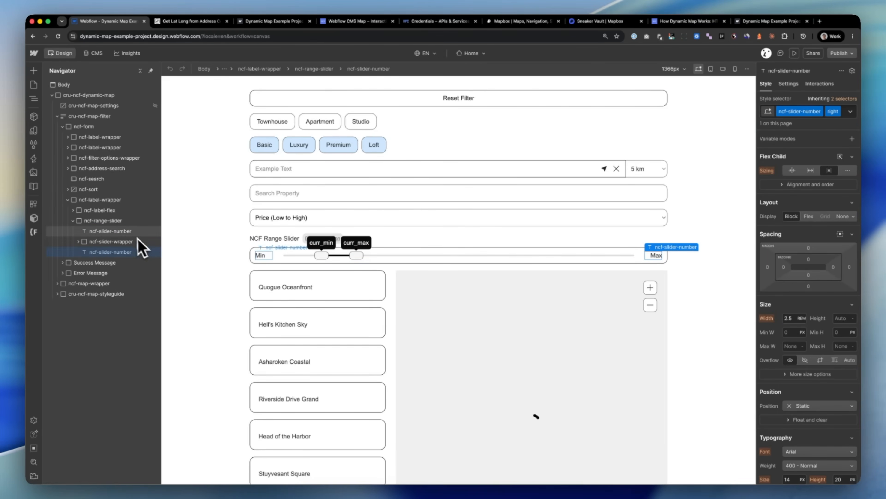
{"action": "left_click", "coordinate": [298, 256]}
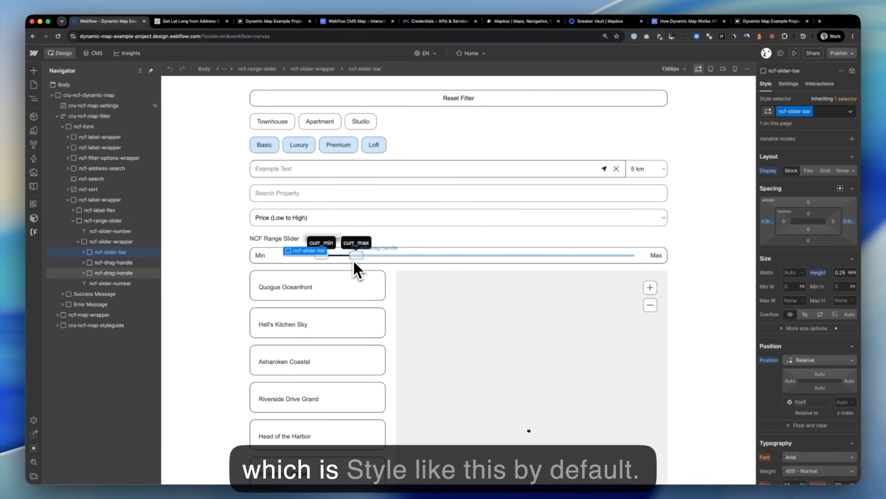
{"action": "scroll", "coordinate": [786, 286], "scroll_direction": "down", "scroll_amount": 5}
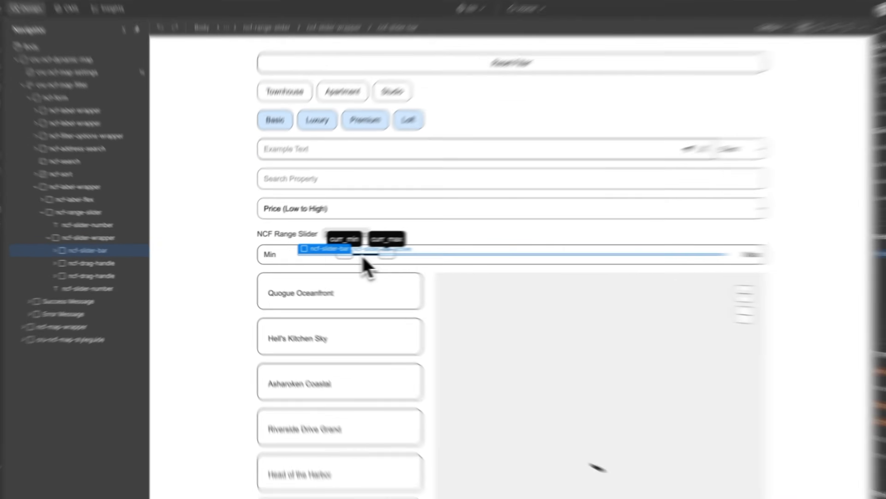
{"action": "left_click", "coordinate": [335, 254]}
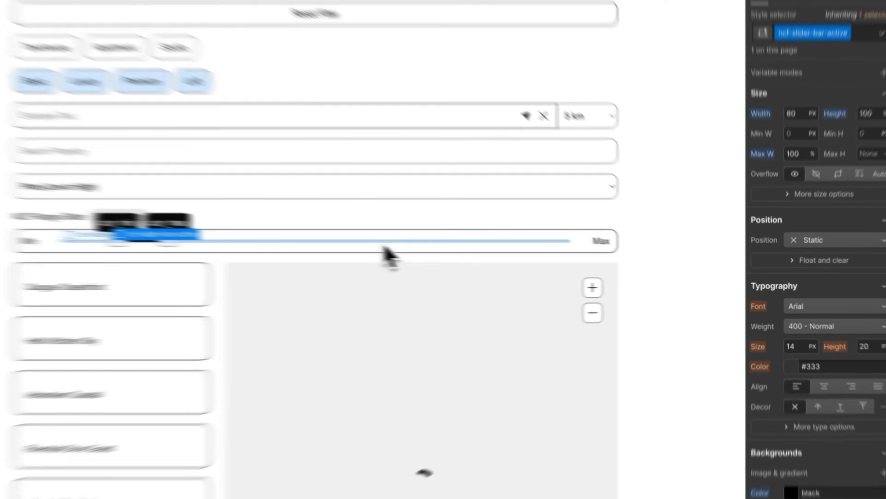
{"action": "left_click", "coordinate": [380, 241]}
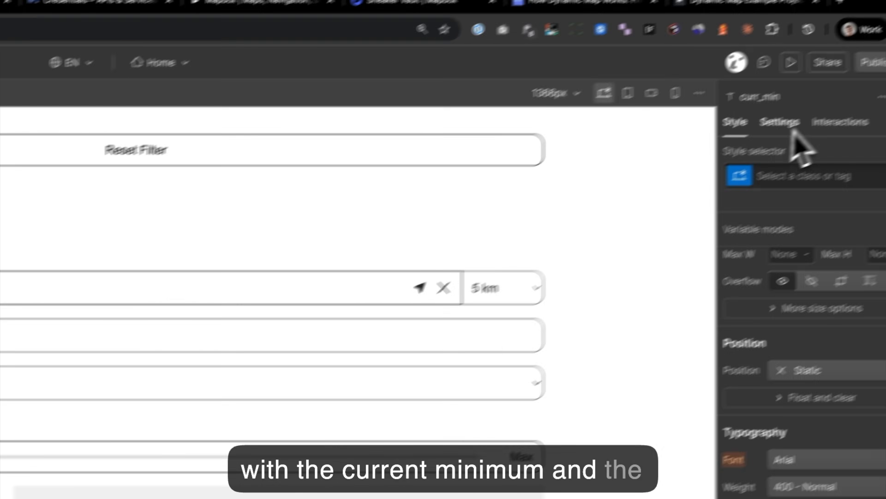
{"action": "left_click", "coordinate": [761, 135]}
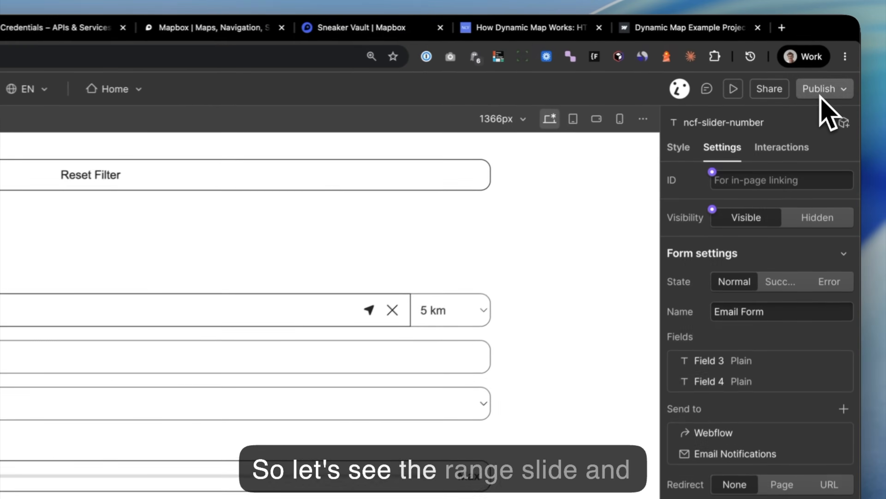
Step: Publish the site to the staging domain and test the live price slider with a range of 13356 to 32386, restoring the full range
{"action": "left_click", "coordinate": [837, 62]}
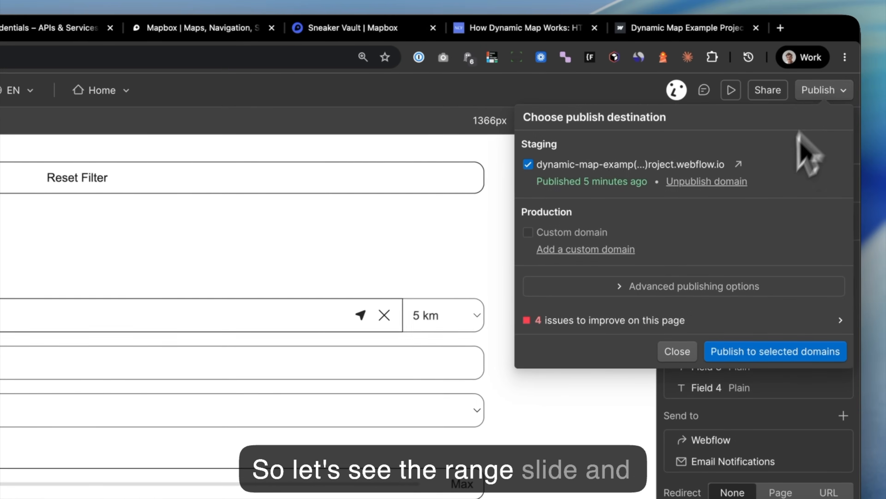
{"action": "left_click", "coordinate": [768, 350]}
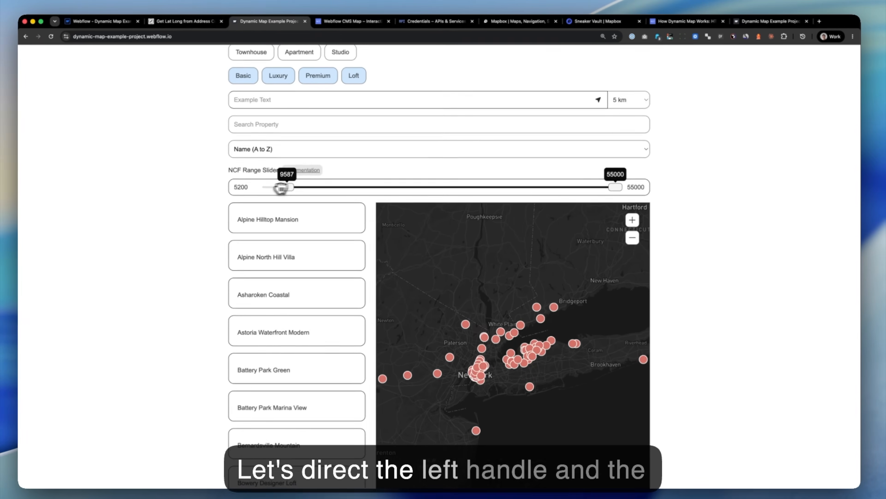
{"action": "left_click_drag", "start_coordinate": [281, 188], "coordinate": [316, 191]}
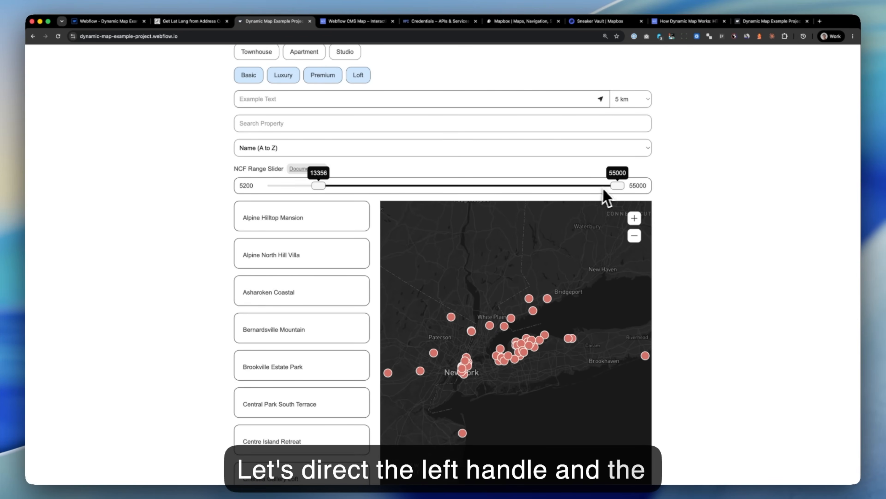
{"action": "left_click_drag", "start_coordinate": [481, 184], "coordinate": [461, 185]}
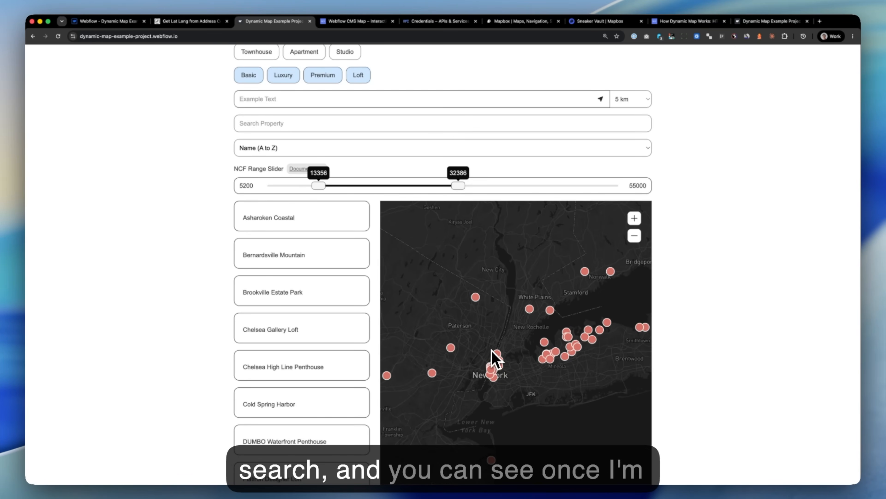
{"action": "left_click_drag", "start_coordinate": [457, 187], "coordinate": [624, 195]}
{"action": "left_click_drag", "start_coordinate": [318, 185], "coordinate": [248, 181]}
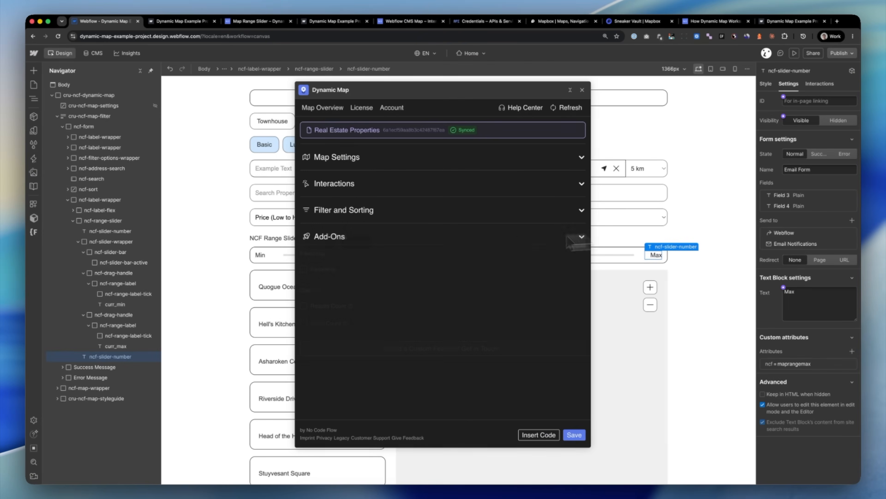
Step: Enable Favoriting in the Add-Ons settings of the Dynamic Map app in Webflow and save the settings
{"action": "left_click", "coordinate": [517, 238]}
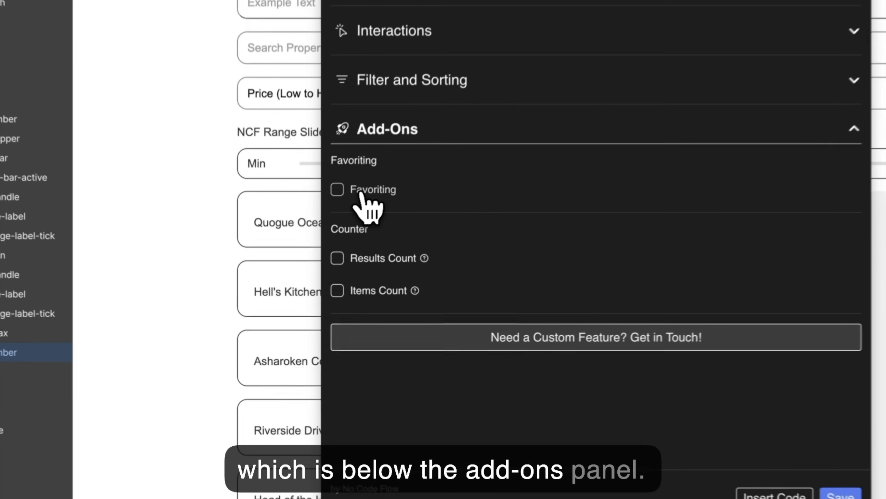
{"action": "left_click", "coordinate": [303, 268]}
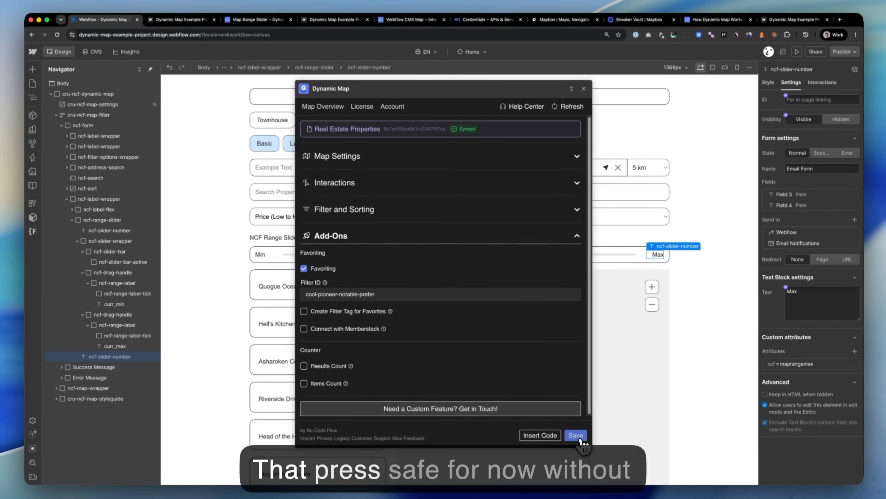
{"action": "left_click", "coordinate": [868, 497]}
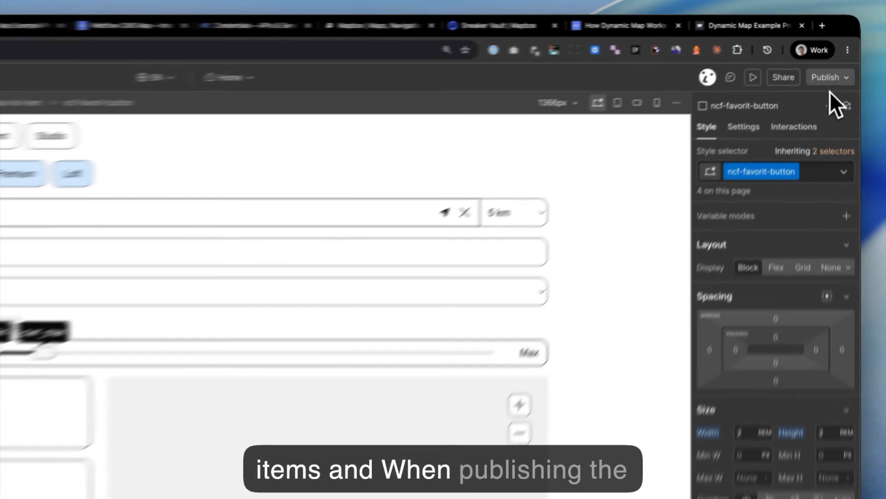
Step: Publish the site with the favorite buttons to the staging domain and reload the live page
{"action": "left_click", "coordinate": [843, 53]}
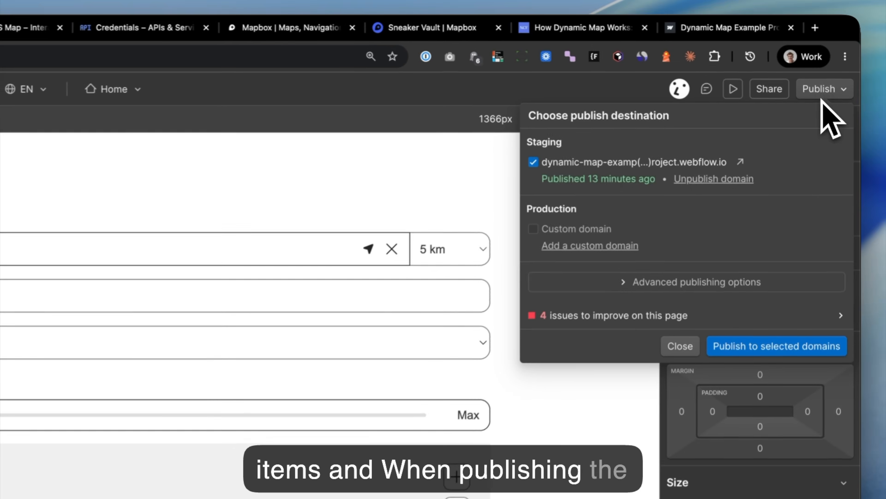
{"action": "left_click", "coordinate": [803, 192]}
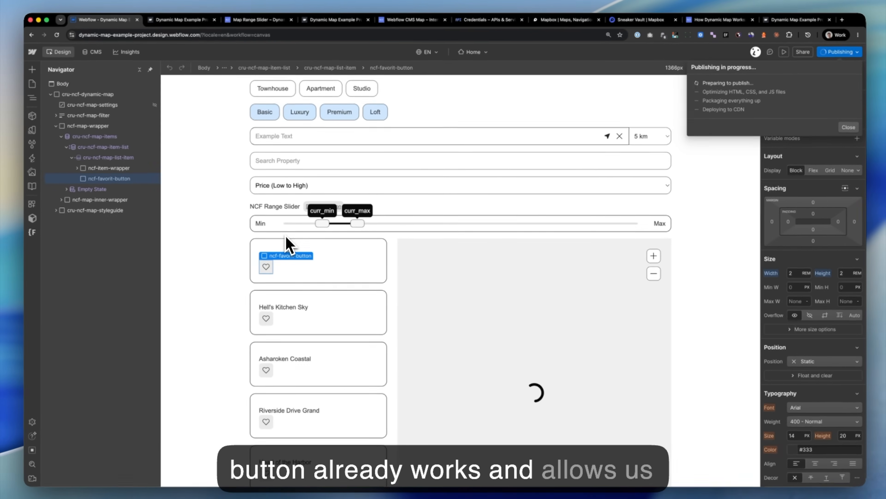
{"action": "left_click", "coordinate": [184, 26]}
{"action": "key", "text": "super+r"}
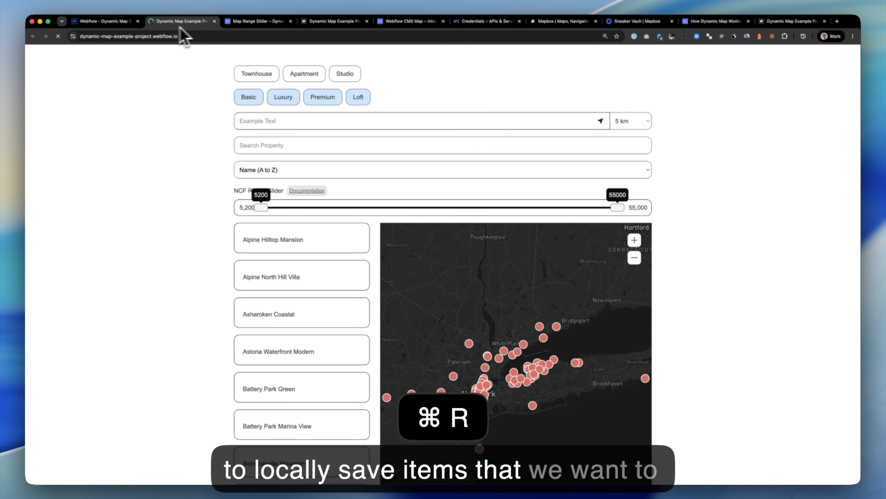
{"action": "left_click", "coordinate": [84, 23]}
{"action": "left_click", "coordinate": [170, 22]}
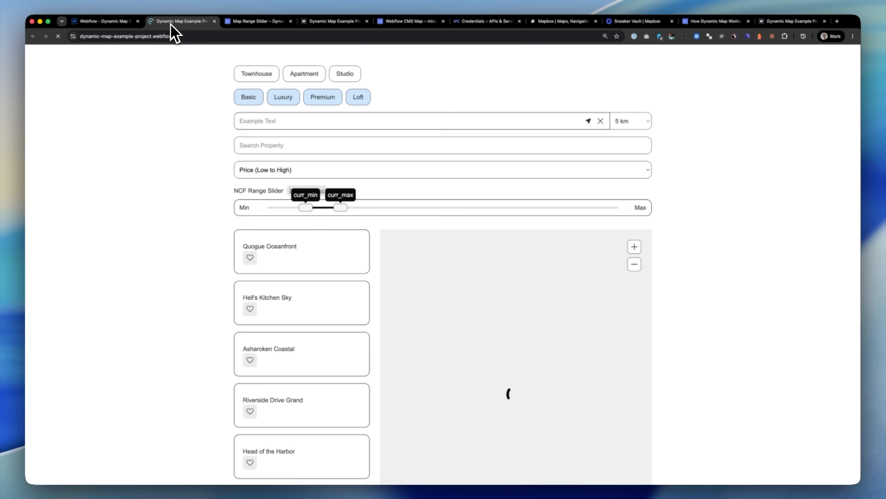
{"action": "key", "text": "super+r"}
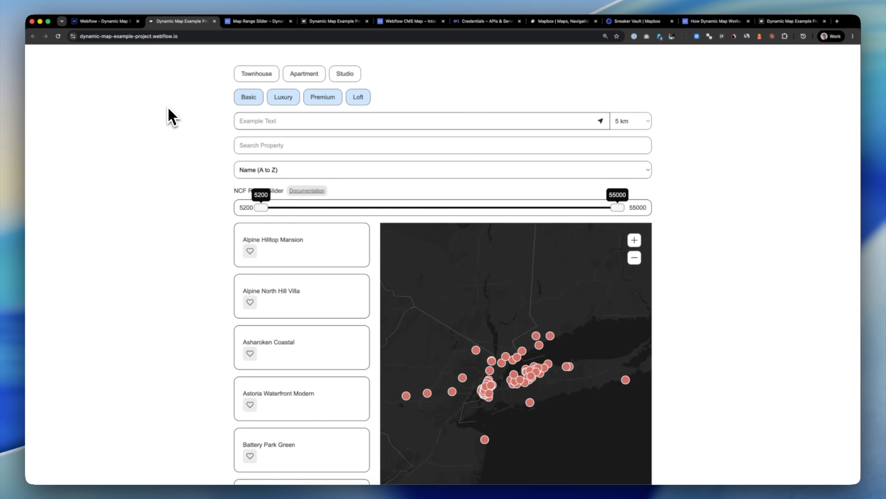
Step: On the live page, favorite Alpine Hilltop Mansion and, after selecting its map pin, Saddle River Country Estate
{"action": "left_click", "coordinate": [249, 250]}
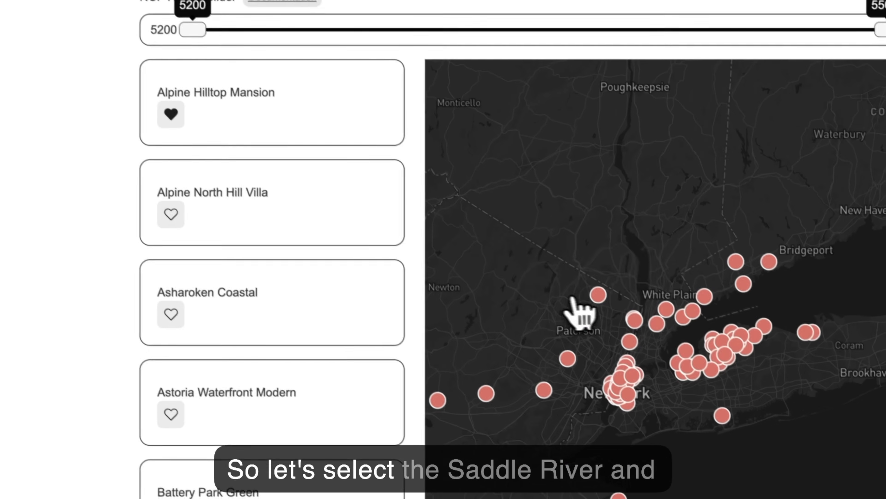
{"action": "left_click", "coordinate": [661, 363]}
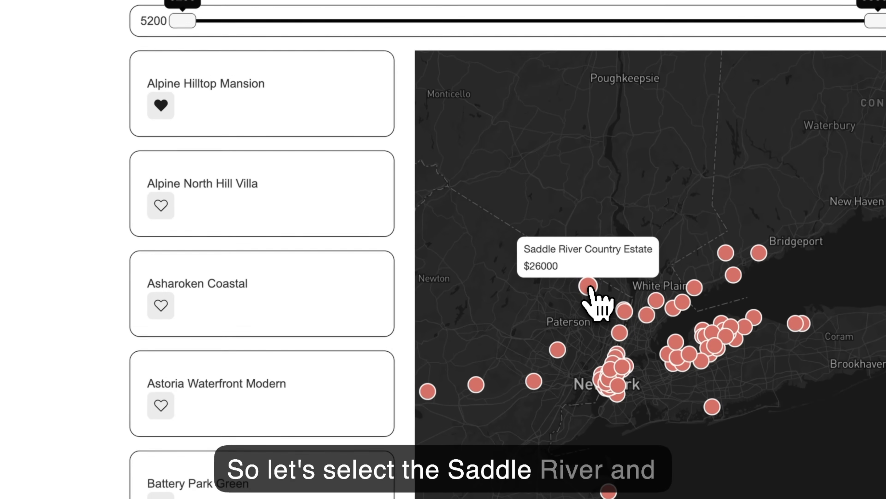
{"action": "left_click", "coordinate": [589, 289]}
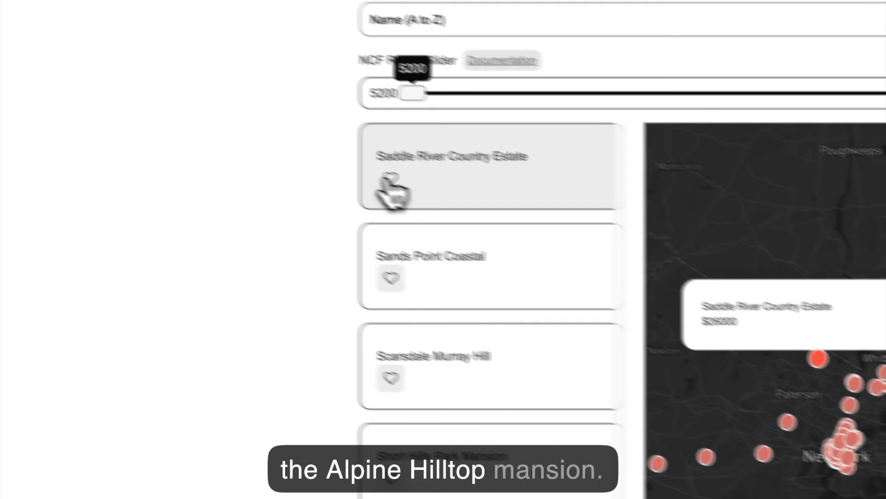
{"action": "left_click", "coordinate": [160, 109]}
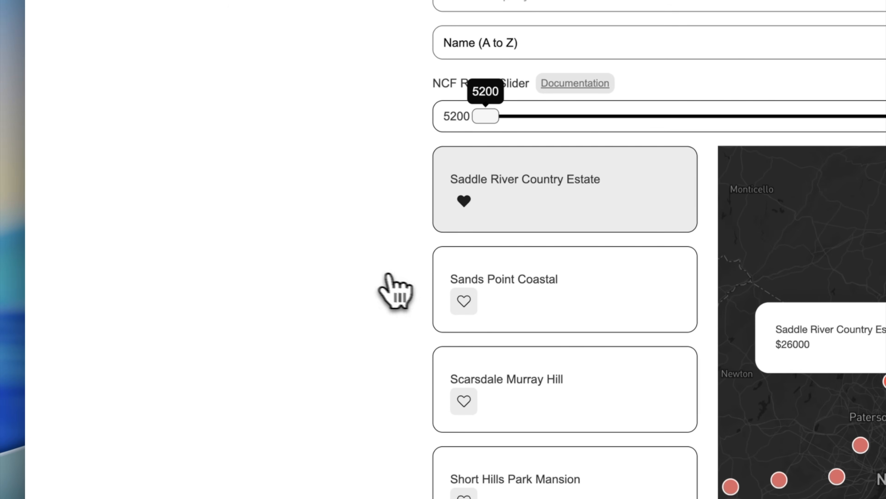
{"action": "left_click", "coordinate": [465, 300]}
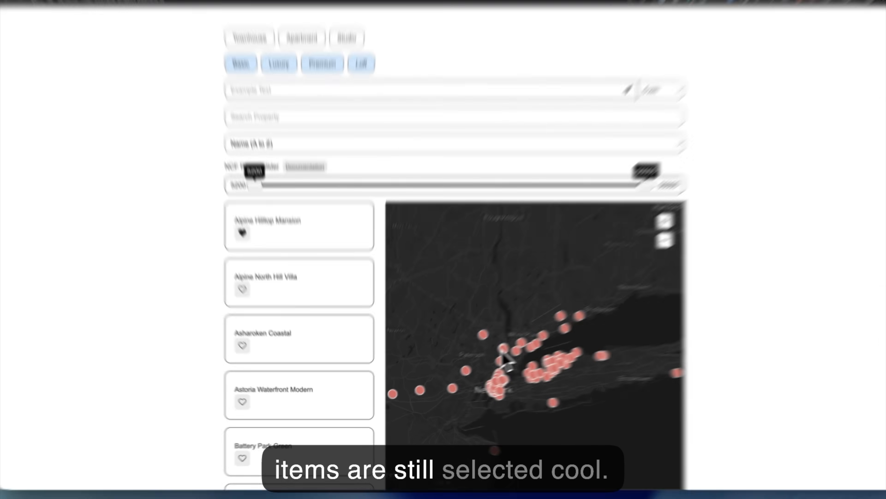
Step: Check the pop-ups of several map pins, including Alpine Hilltop Mansion and Montclair Ridge Estate, for a favorite button
{"action": "left_click", "coordinate": [488, 358]}
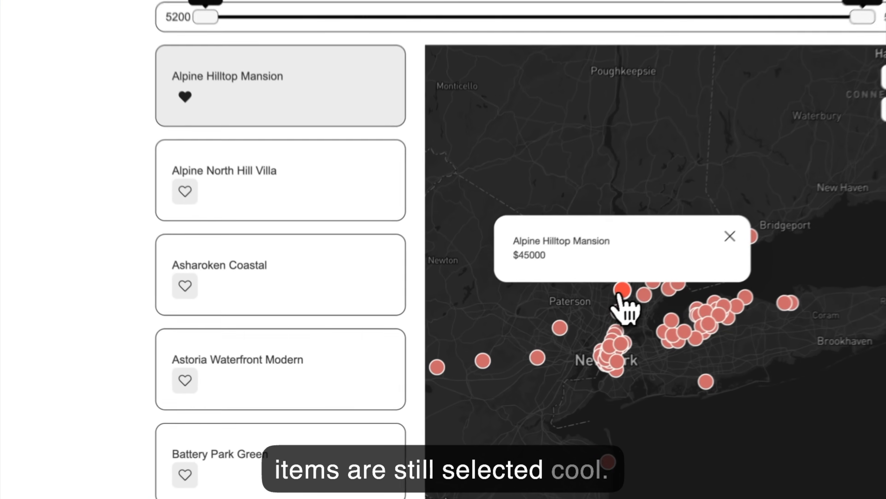
{"action": "left_click", "coordinate": [453, 376]}
{"action": "mouse_move", "coordinate": [603, 310]}
{"action": "left_mouse_down"}
{"action": "mouse_move", "coordinate": [560, 260]}
{"action": "mouse_move", "coordinate": [442, 202]}
{"action": "left_mouse_up"}
{"action": "left_click", "coordinate": [436, 230]}
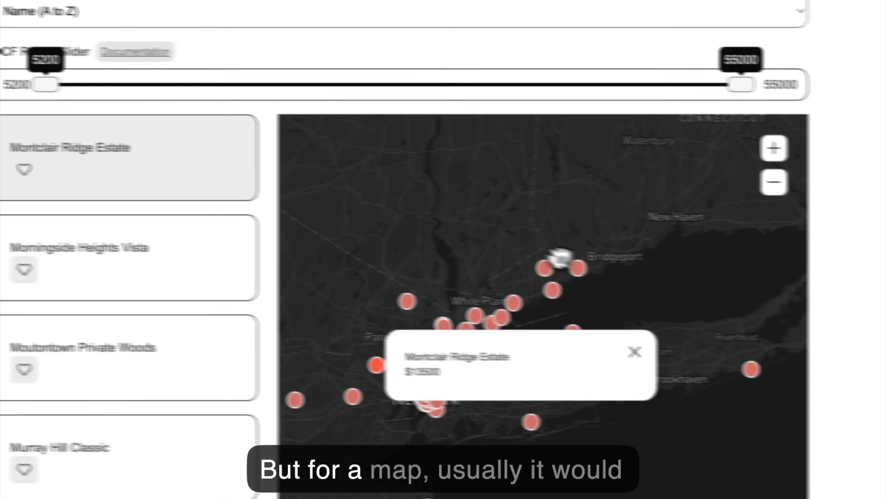
{"action": "left_click_drag", "start_coordinate": [517, 251], "coordinate": [580, 291]}
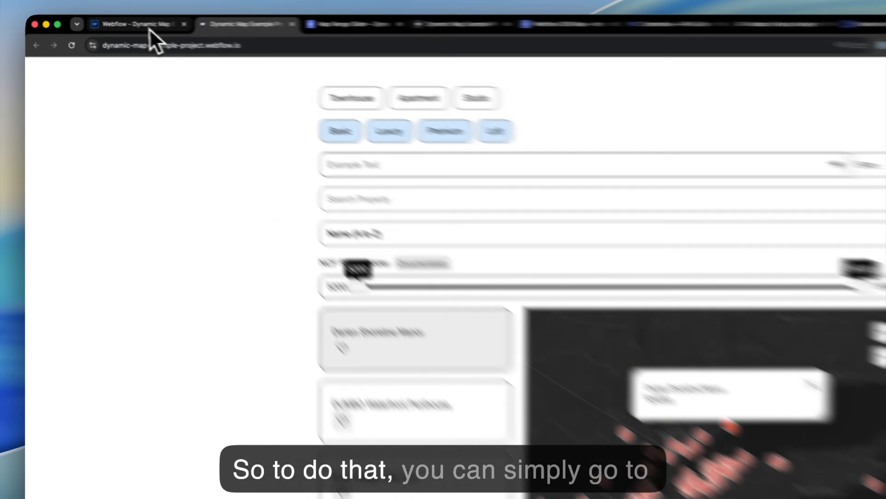
Step: Return to the Webflow Designer and copy the list item's ncf-favorit-button into the cru-ncf-pop-up element of the Style Guide
{"action": "left_click", "coordinate": [102, 20]}
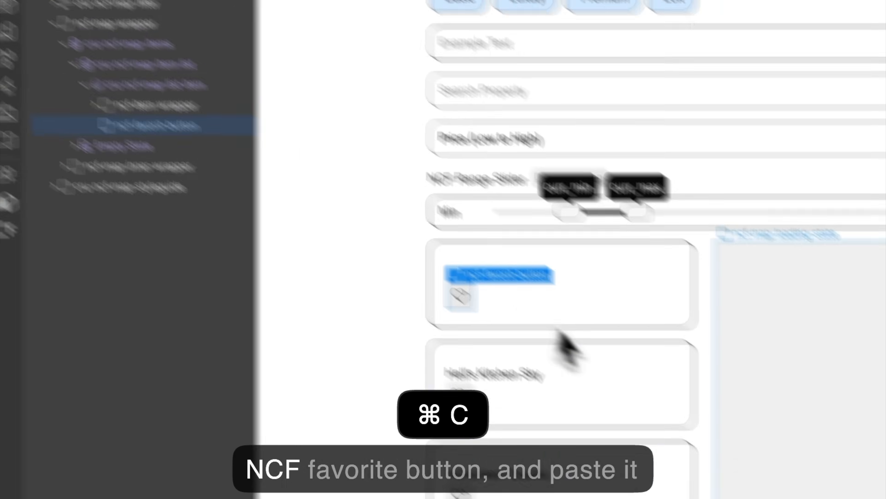
{"action": "scroll", "coordinate": [604, 293], "scroll_direction": "down", "scroll_amount": 15}
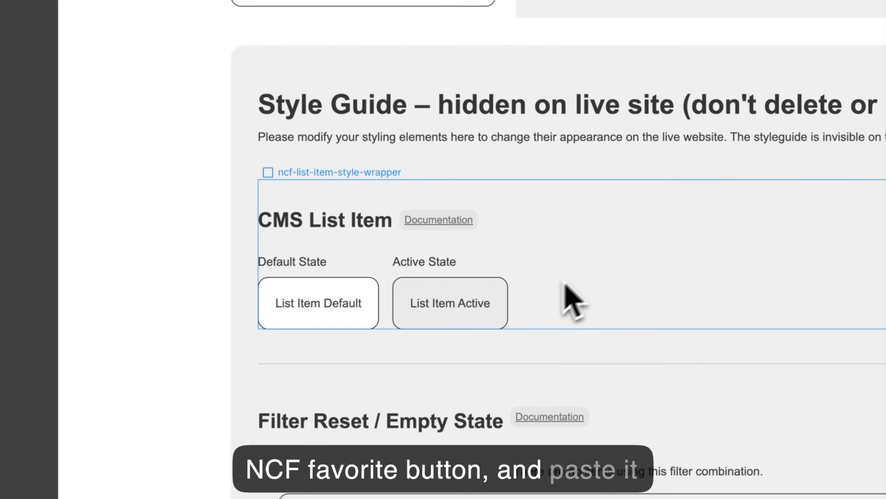
{"action": "scroll", "coordinate": [520, 314], "scroll_direction": "down", "scroll_amount": 10}
{"action": "left_click", "coordinate": [452, 288]}
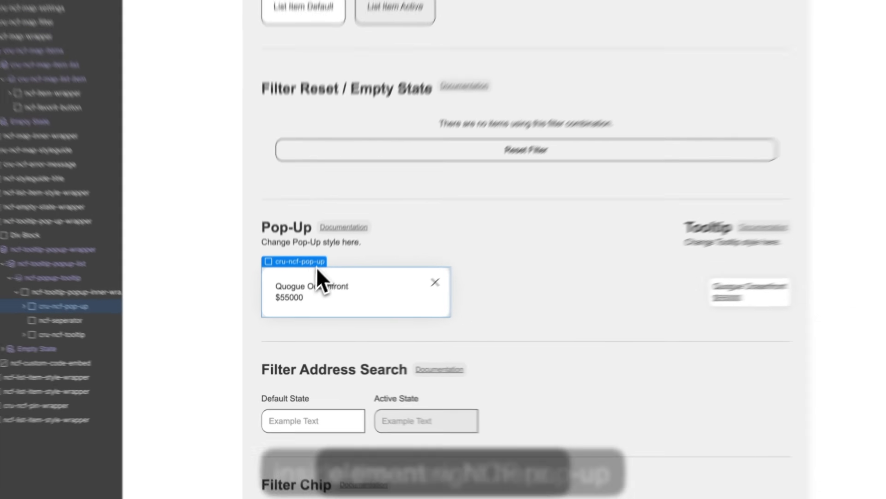
{"action": "key", "text": "super+v"}
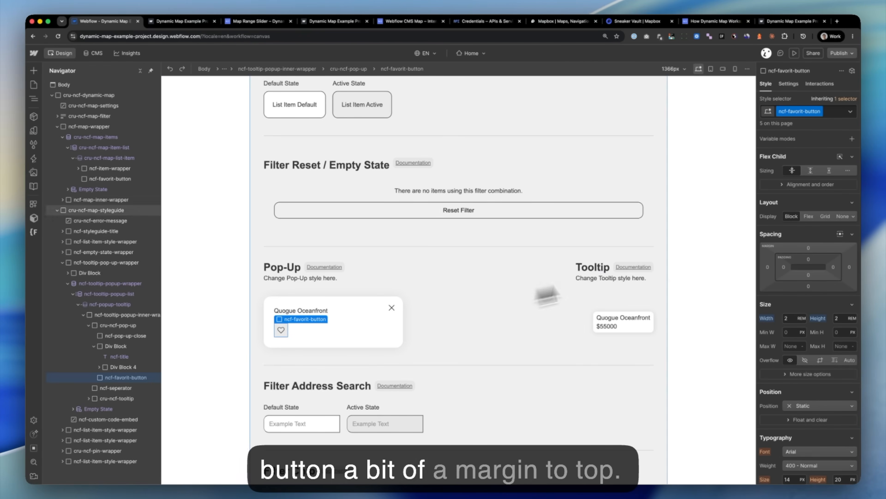
Step: Give the pop-up's favorite button a top margin of 1rem and publish the site to the staging domain
{"action": "left_click", "coordinate": [809, 248]}
{"action": "type", "text": "1rem"}
{"action": "key", "text": "Return"}
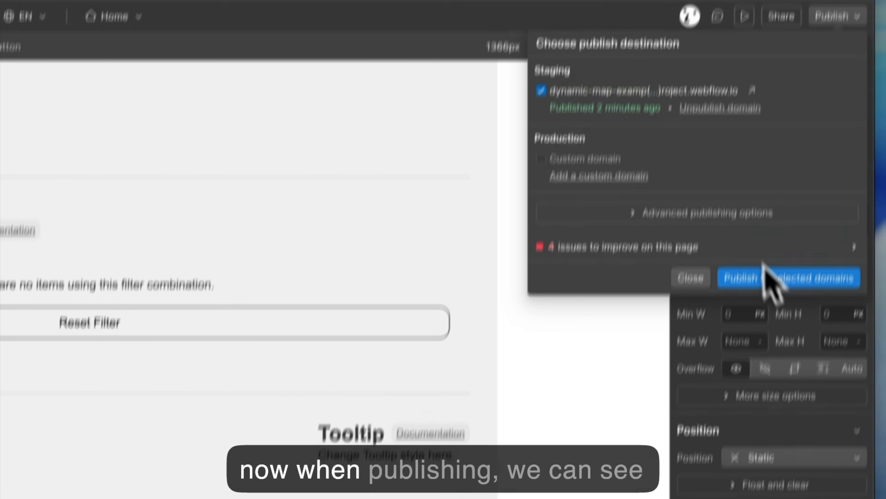
{"action": "left_click", "coordinate": [768, 277]}
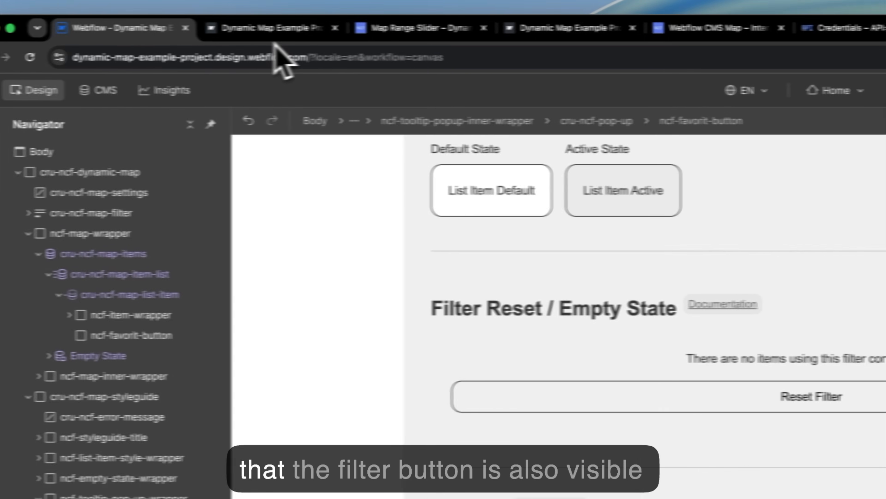
Step: Reload the live page and favorite Sands Point Coastal and Westport Coastal Estate from their map pop-ups, also opening Montclair Ridge Estate's pop-up
{"action": "left_click", "coordinate": [279, 29]}
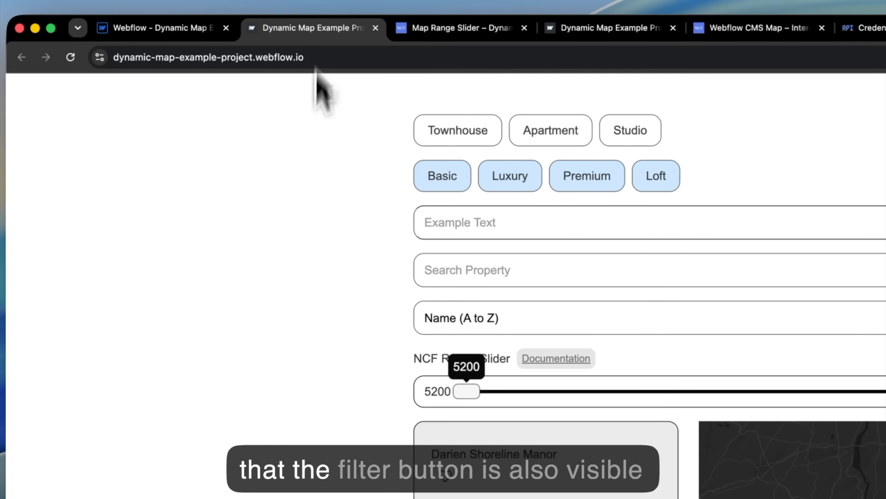
{"action": "scroll", "coordinate": [299, 223], "scroll_direction": "down", "scroll_amount": 1}
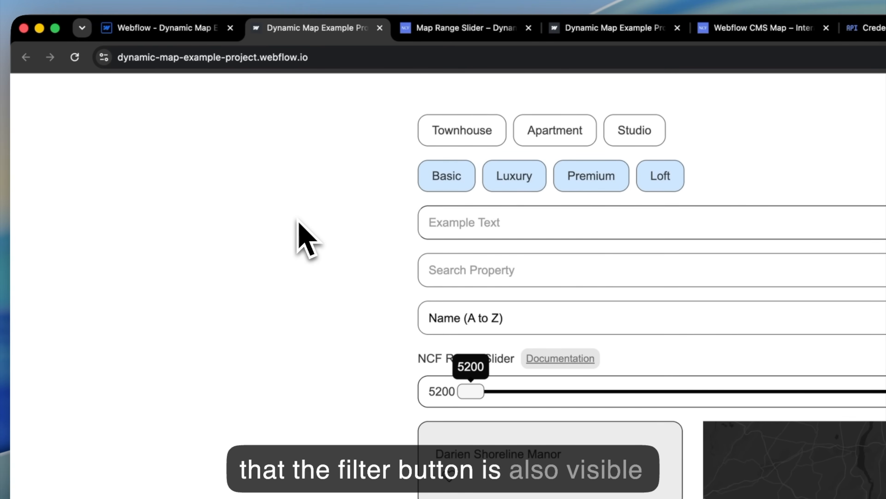
{"action": "key", "text": "super+r"}
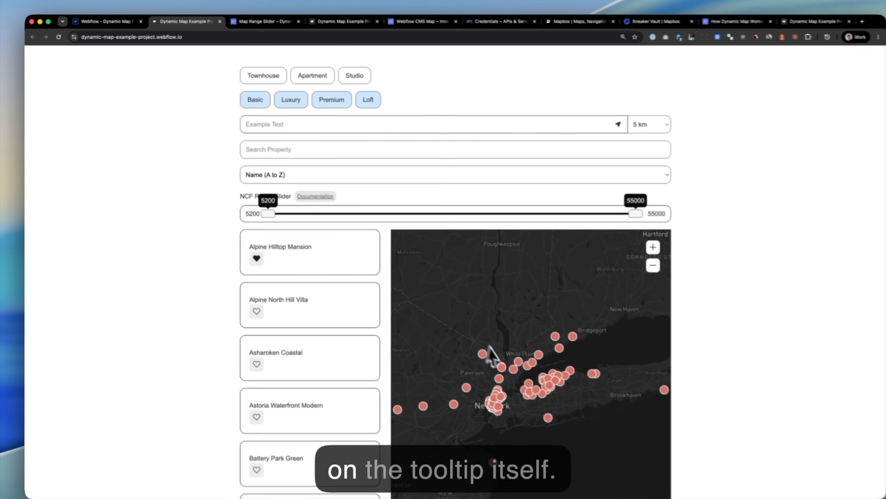
{"action": "left_click", "coordinate": [524, 382]}
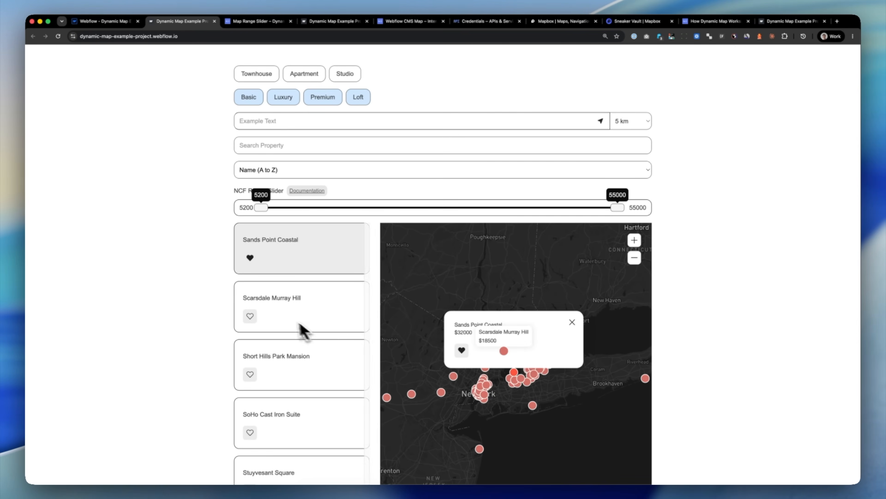
{"action": "left_click", "coordinate": [457, 380]}
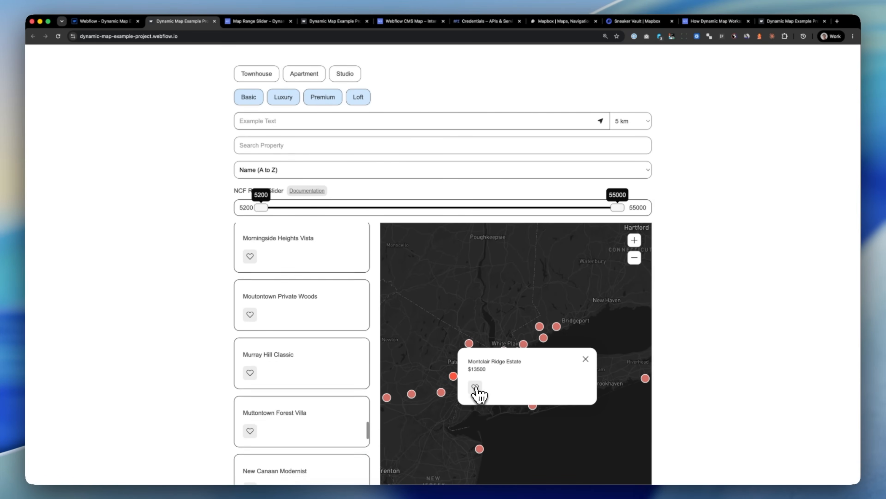
{"action": "left_click", "coordinate": [558, 329]}
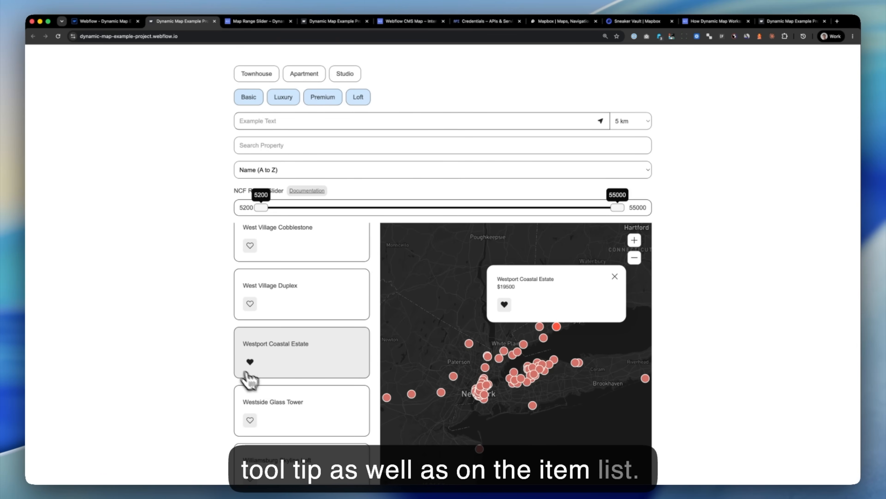
Step: Back in the Webflow Designer, enable Create Filter Tag for Favorites in the Dynamic Map app's add-ons and save the settings
{"action": "left_click", "coordinate": [104, 23]}
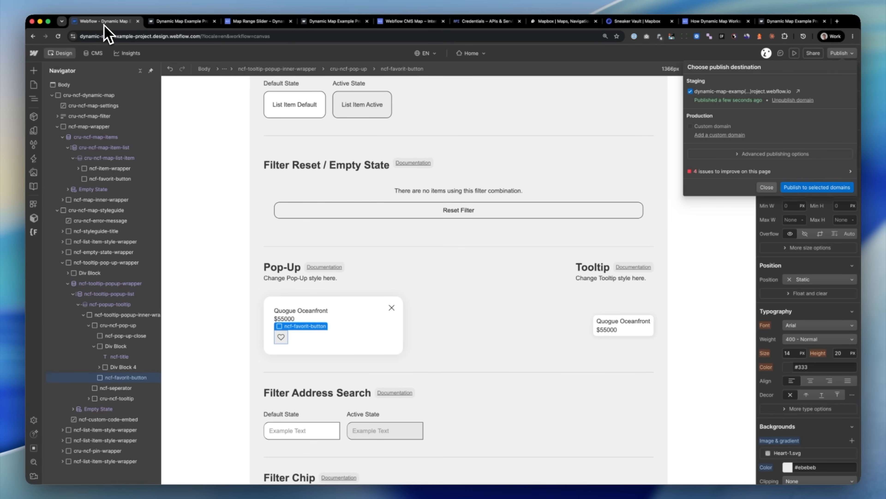
{"action": "key", "text": "Escape"}
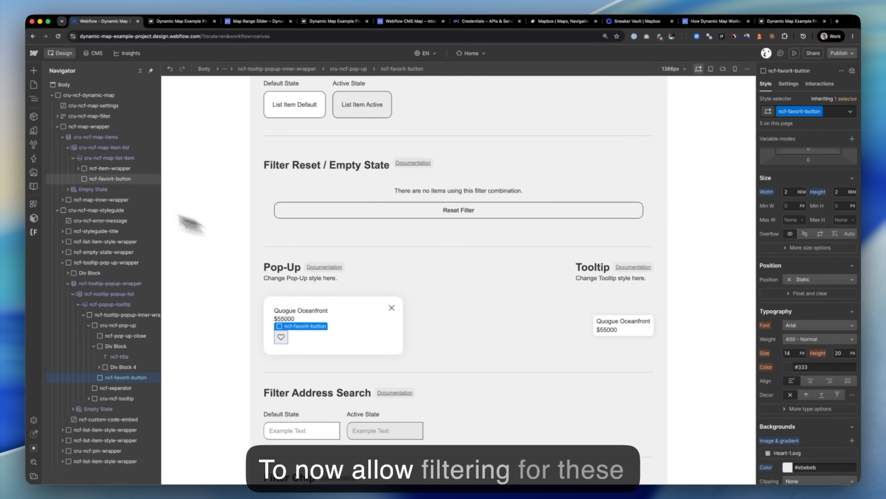
{"action": "left_click", "coordinate": [34, 205]}
{"action": "left_click", "coordinate": [127, 130]}
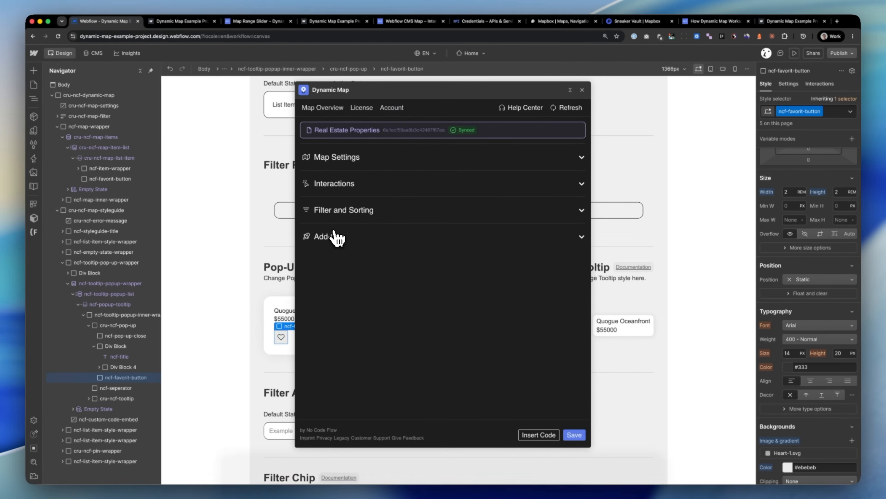
{"action": "left_click", "coordinate": [335, 237]}
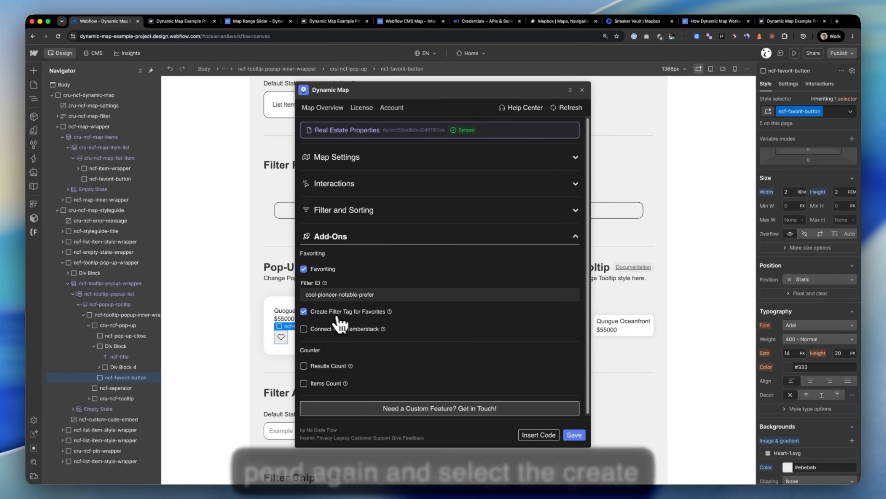
{"action": "left_click", "coordinate": [575, 434]}
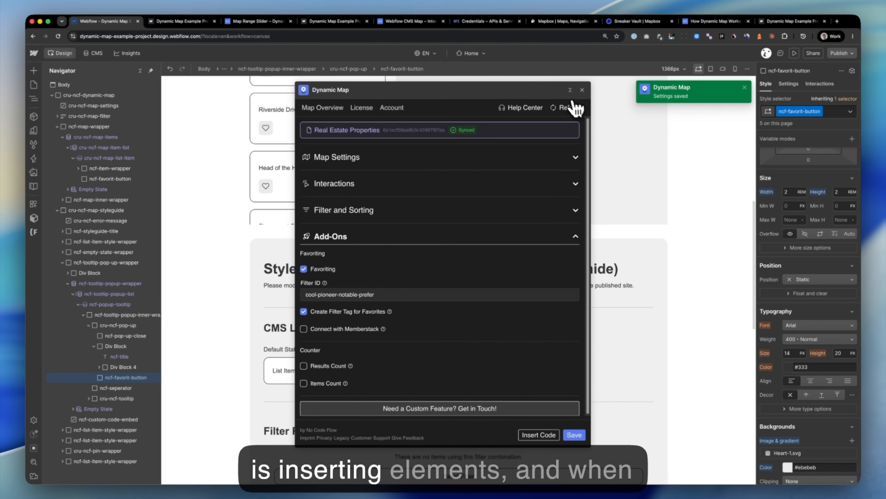
{"action": "left_click", "coordinate": [583, 89]}
Step: Insert an image element into the Favorit filter chip and place it before the chip's text
{"action": "scroll", "coordinate": [555, 210], "scroll_direction": "up", "scroll_amount": 10}
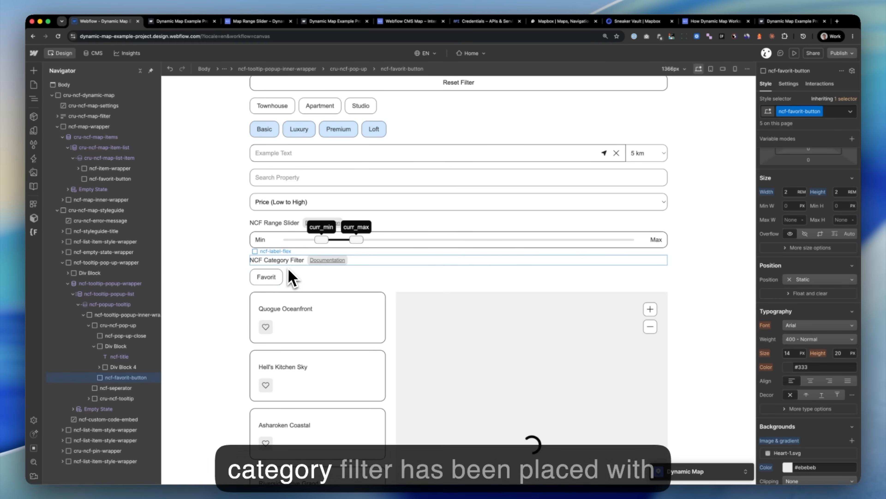
{"action": "left_click", "coordinate": [296, 267]}
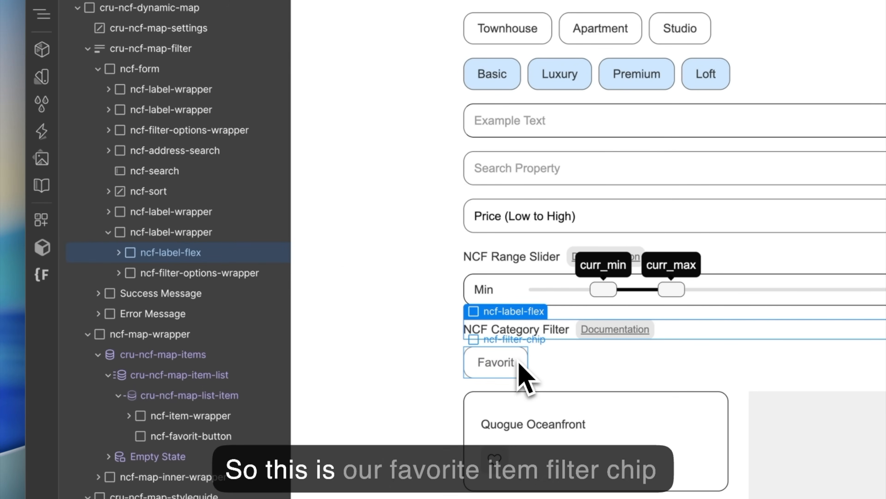
{"action": "left_click", "coordinate": [514, 363]}
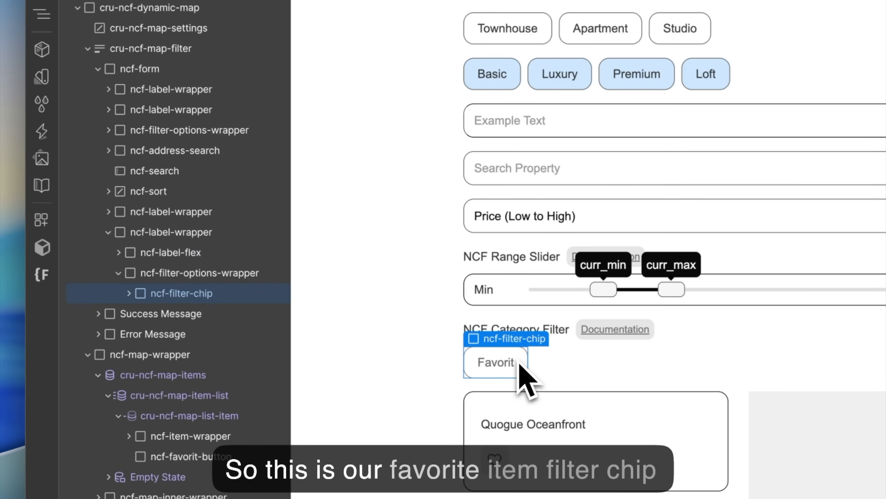
{"action": "left_click", "coordinate": [498, 369]}
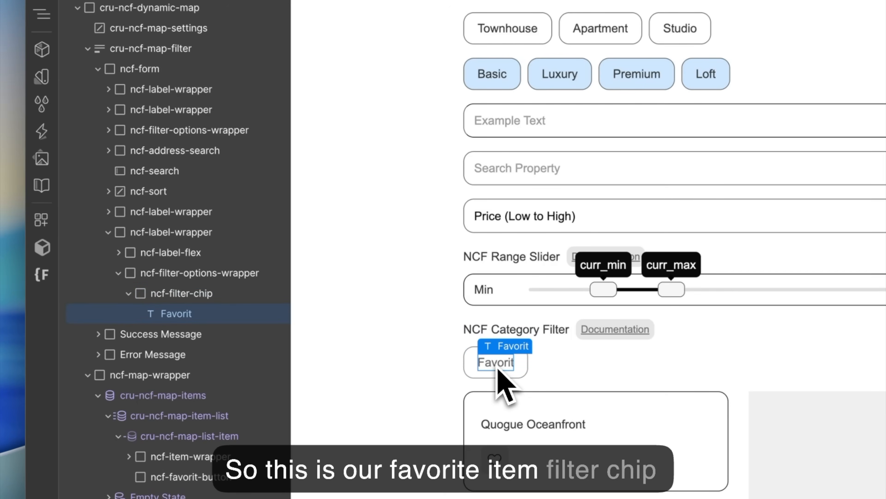
{"action": "key", "text": "super+e"}
{"action": "key", "text": "Return"}
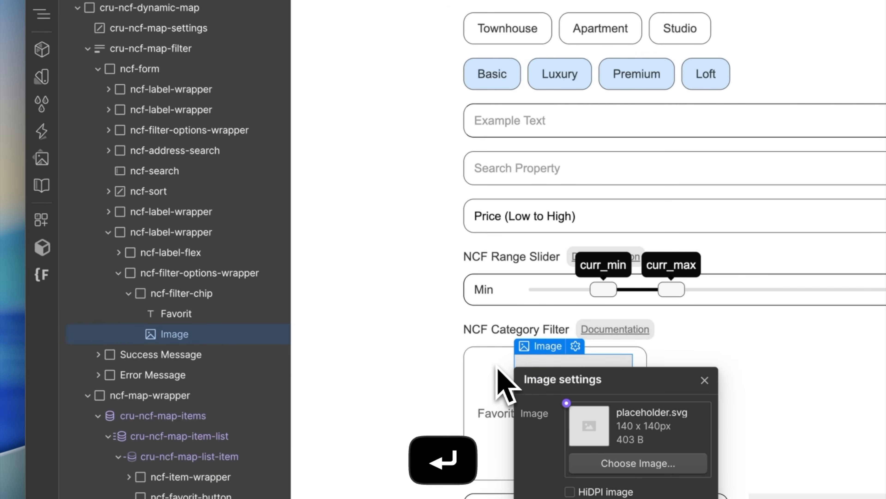
{"action": "left_click_drag", "start_coordinate": [192, 337], "coordinate": [181, 306]}
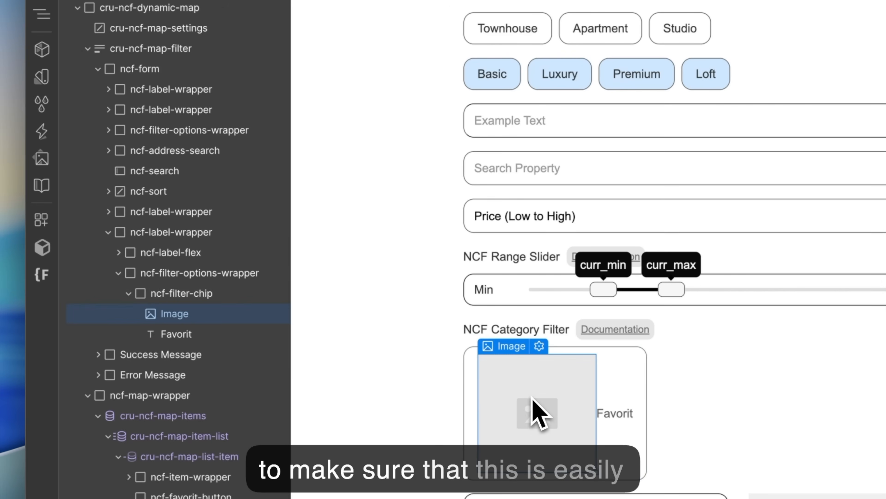
Step: Set the filter chip's placeholder image to the filled heart asset Heart.svg
{"action": "left_click", "coordinate": [540, 346]}
{"action": "left_click", "coordinate": [587, 122]}
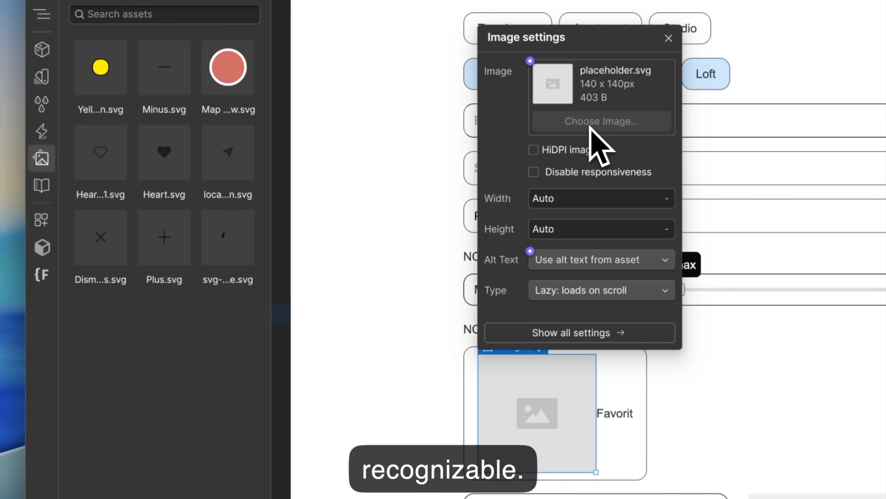
{"action": "left_click", "coordinate": [165, 152]}
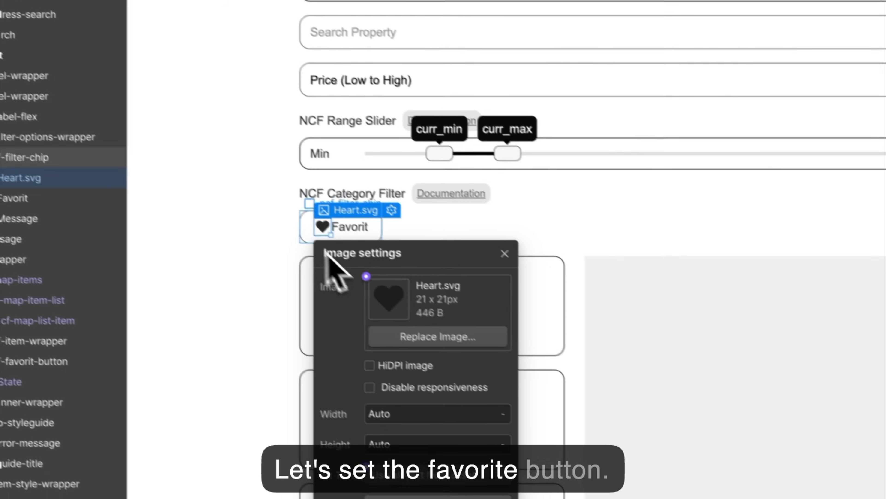
{"action": "left_click", "coordinate": [321, 233]}
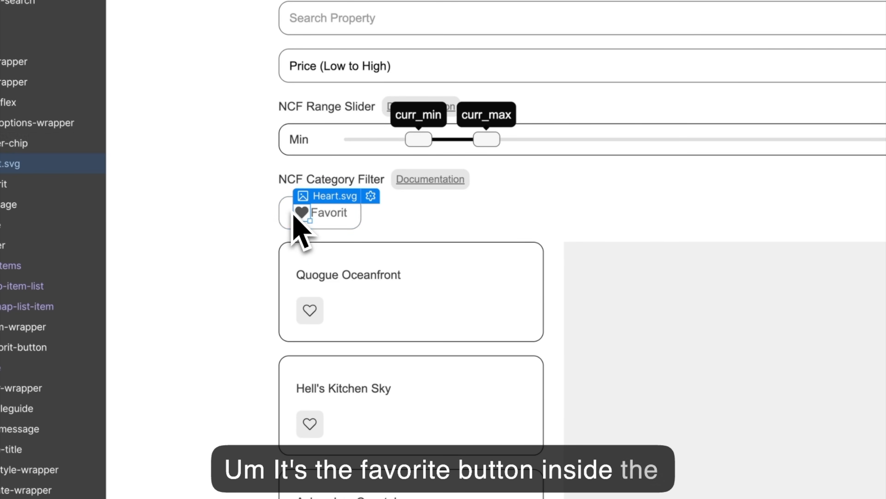
Step: Duplicate the ncf-filter-chip class on the Favorit chip and name the copy ncf-filter-chip-favorit
{"action": "left_click", "coordinate": [353, 225]}
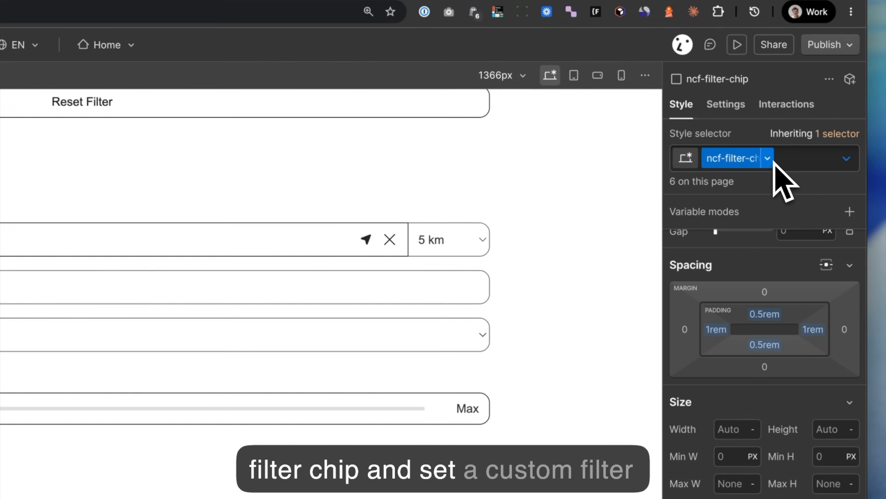
{"action": "left_click", "coordinate": [772, 161]}
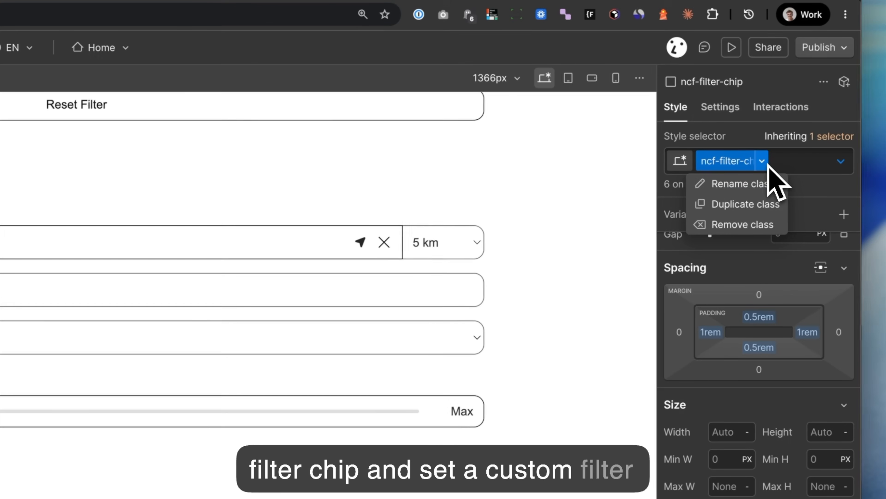
{"action": "left_click", "coordinate": [739, 207]}
{"action": "key", "text": "Right"}
{"action": "key", "text": "BackSpace"}
{"action": "key", "text": "BackSpace"}
{"action": "key", "text": "BackSpace"}
{"action": "key", "text": "BackSpace"}
{"action": "key", "text": "BackSpace"}
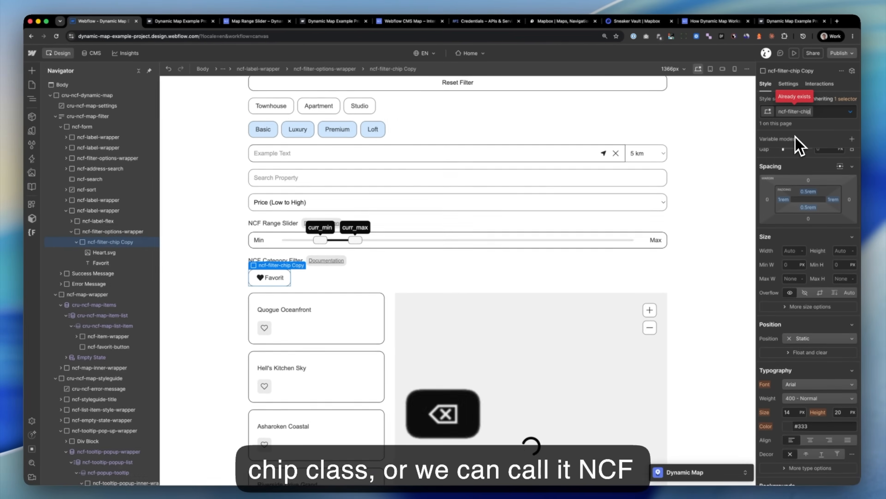
{"action": "type", "text": "-favorit"}
{"action": "key", "text": "Return"}
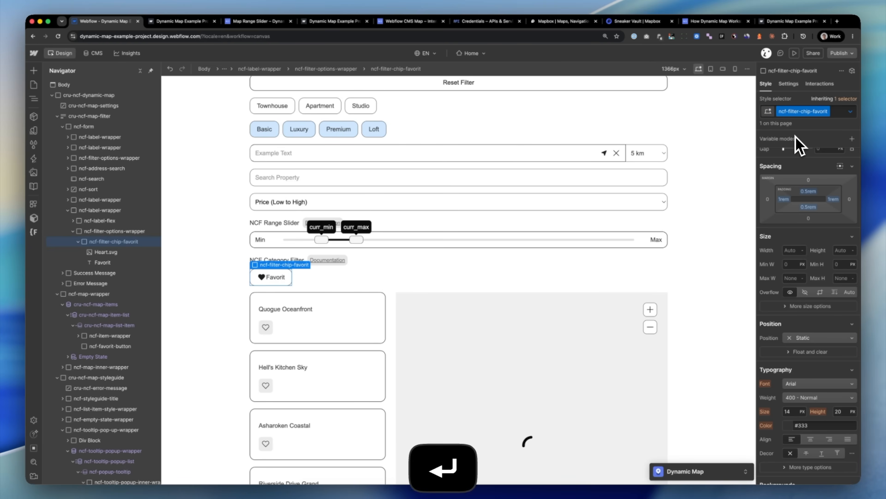
Step: Give the ncf-filter-chip-favorit class a flex gap of 0.5rem and publish the site to the staging domain
{"action": "scroll", "coordinate": [829, 301], "scroll_direction": "down", "scroll_amount": 5}
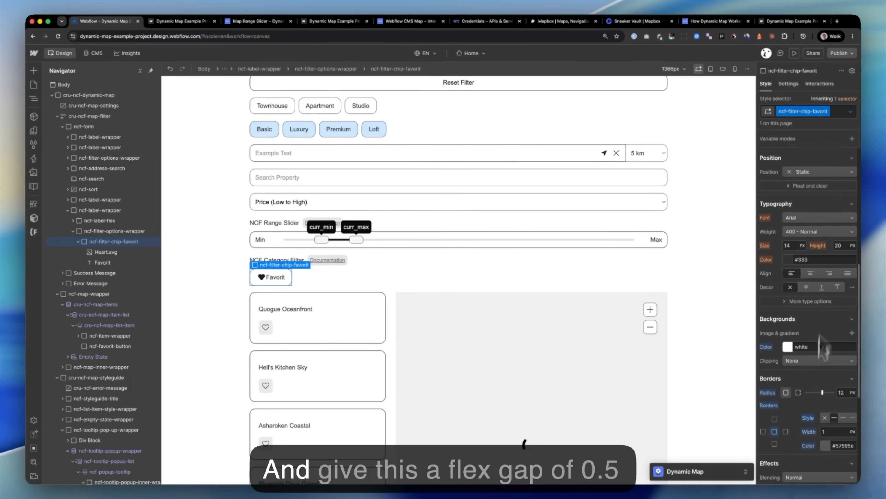
{"action": "scroll", "coordinate": [812, 396], "scroll_direction": "up", "scroll_amount": 5}
{"action": "scroll", "coordinate": [811, 374], "scroll_direction": "up", "scroll_amount": 2}
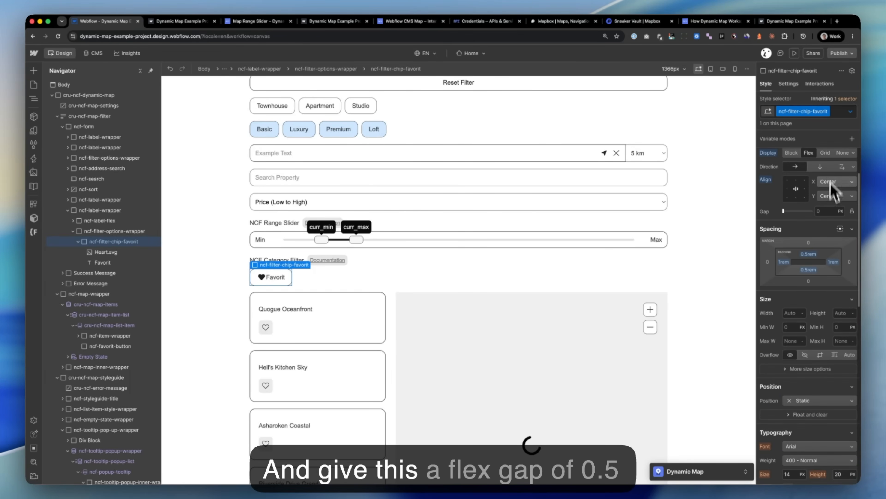
{"action": "left_click", "coordinate": [831, 212]}
{"action": "type", "text": "0,5re"}
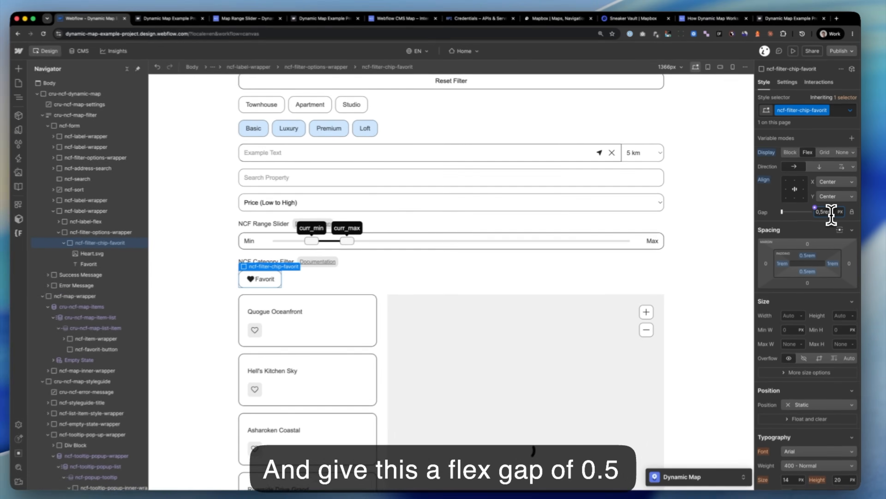
{"action": "key", "text": "Return"}
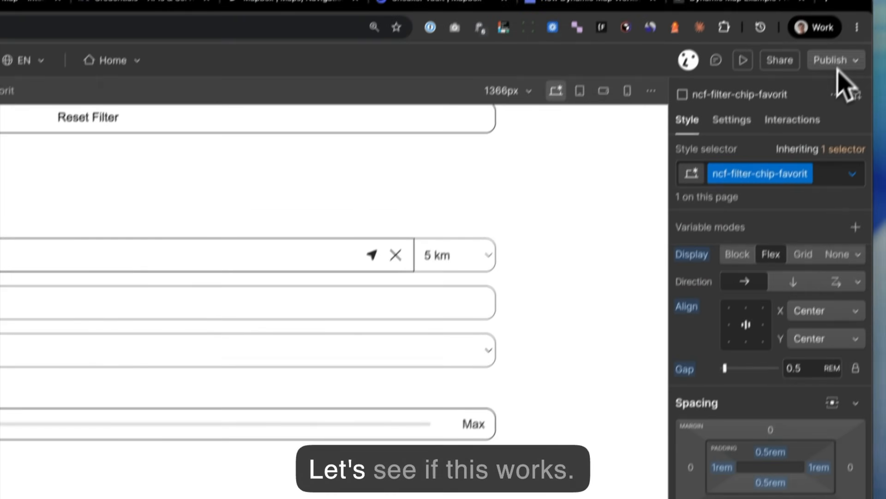
{"action": "left_click", "coordinate": [834, 66]}
{"action": "left_click", "coordinate": [792, 349]}
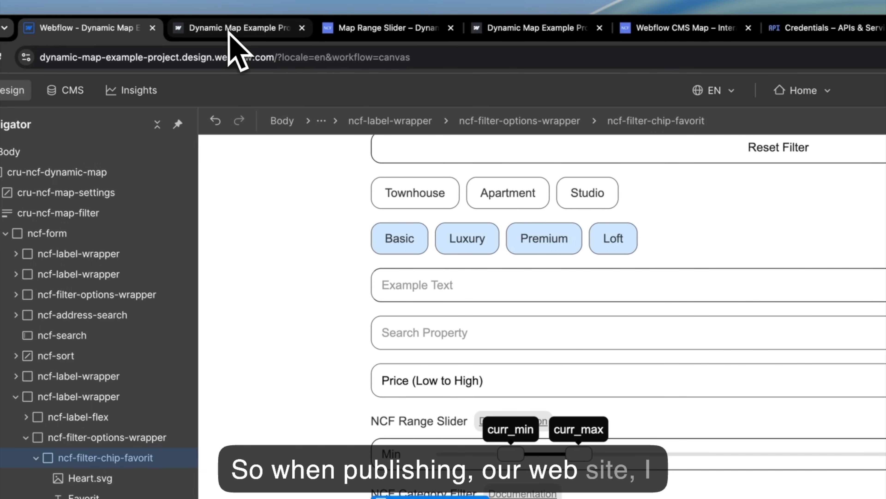
Step: Reload the live page and toggle the Favorit filter on and off to check the list and map results
{"action": "left_click", "coordinate": [229, 30]}
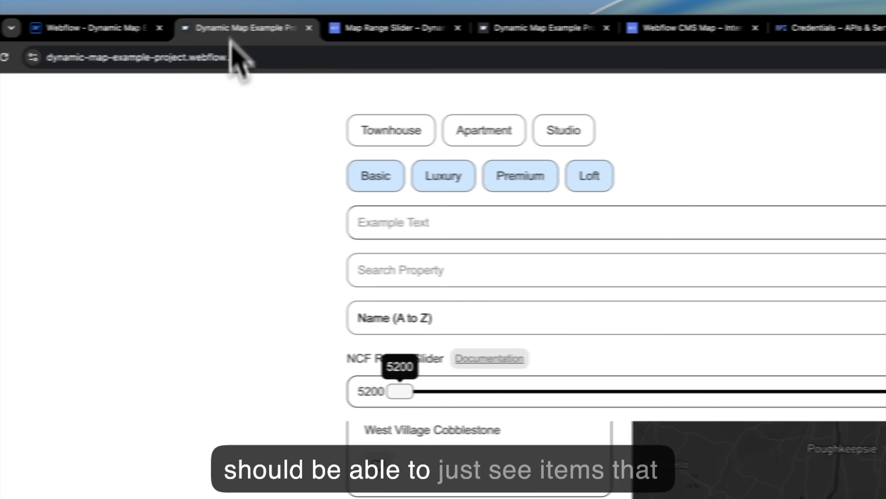
{"action": "key", "text": "super+r"}
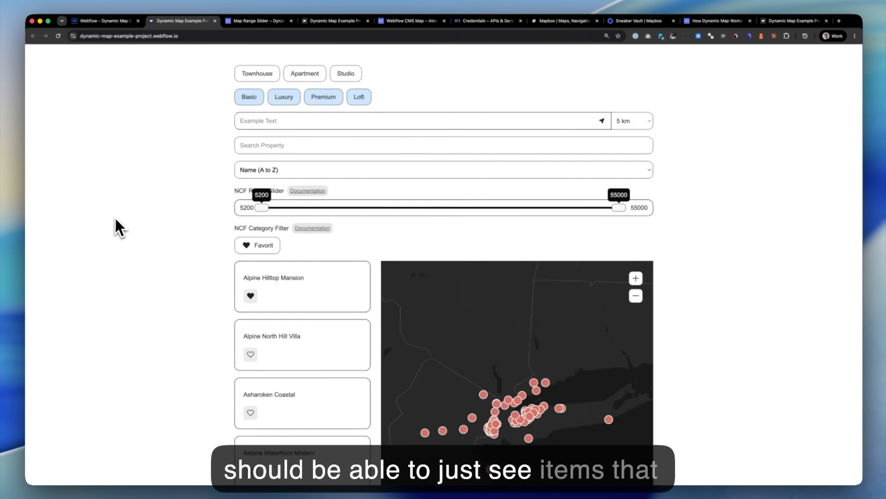
{"action": "scroll", "coordinate": [120, 229], "scroll_direction": "down", "scroll_amount": 1}
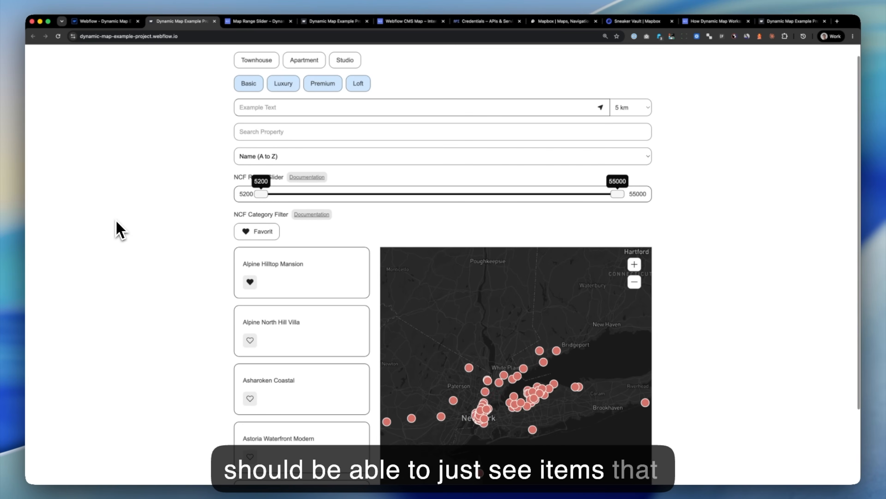
{"action": "left_click", "coordinate": [263, 233]}
{"action": "scroll", "coordinate": [204, 310], "scroll_direction": "down", "scroll_amount": 5}
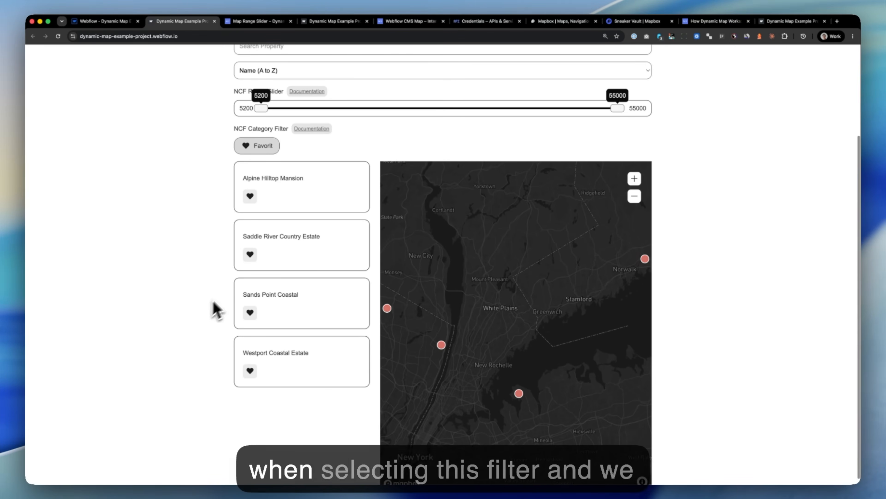
{"action": "left_click", "coordinate": [265, 153]}
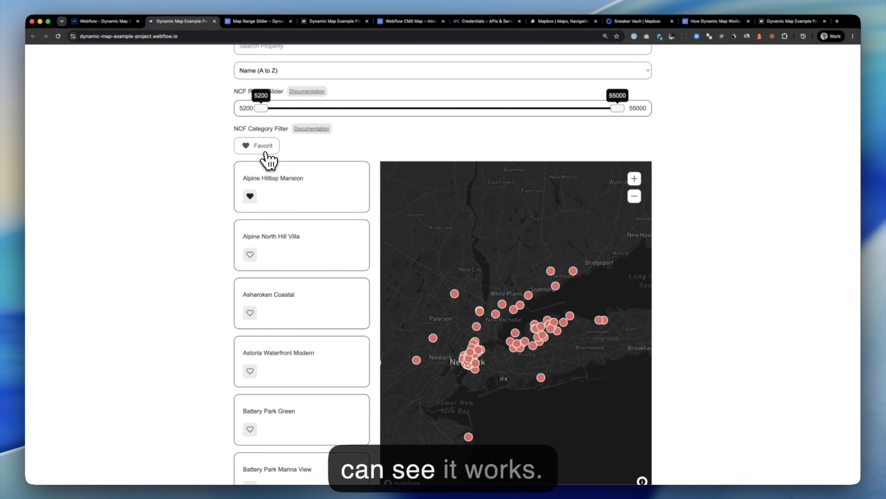
{"action": "left_click", "coordinate": [265, 153]}
{"action": "left_click", "coordinate": [266, 153]}
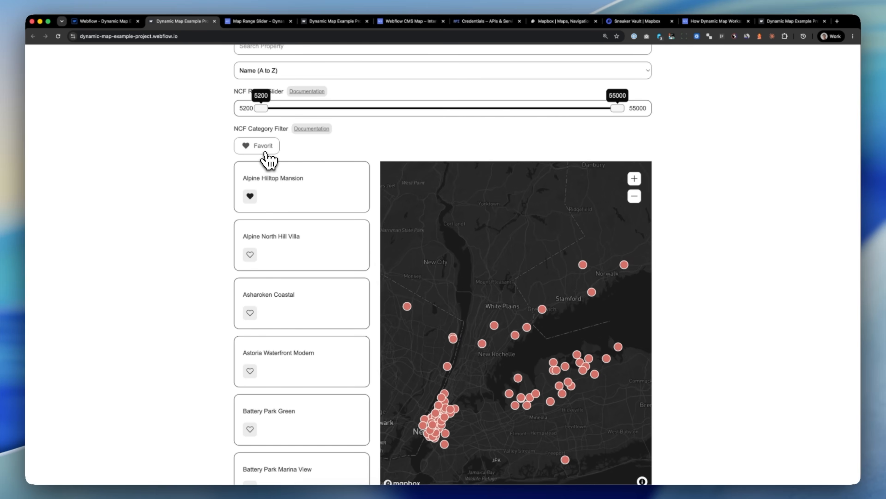
Step: Return to the Webflow Designer and examine the favorite button in a list item and its active and disabled states in the styleguide
{"action": "left_click", "coordinate": [112, 22]}
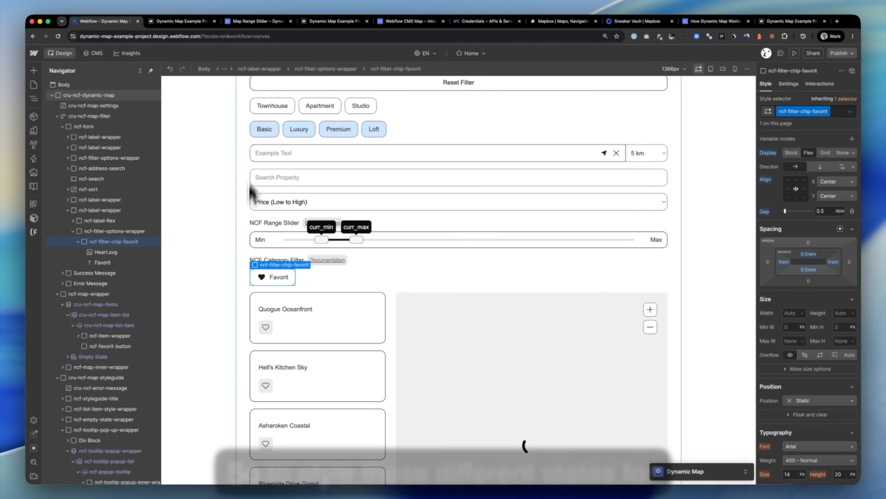
{"action": "scroll", "coordinate": [258, 295], "scroll_direction": "down", "scroll_amount": 1}
{"action": "left_click", "coordinate": [267, 308]}
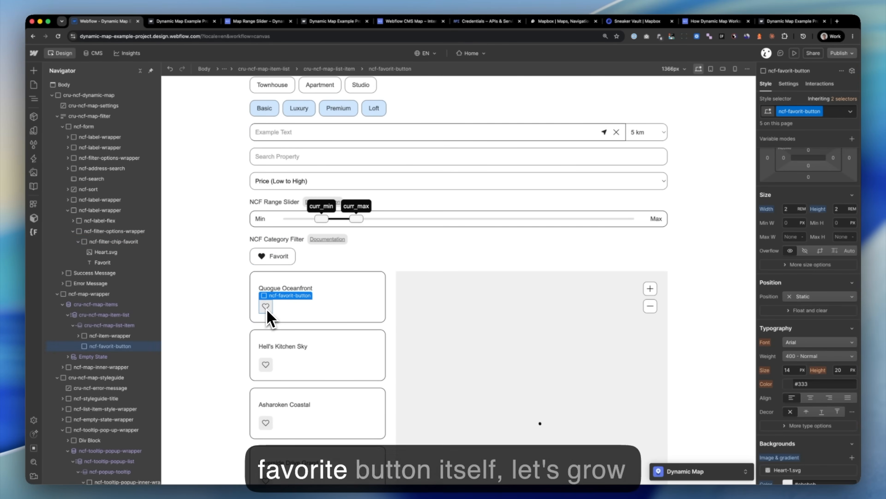
{"action": "scroll", "coordinate": [224, 341], "scroll_direction": "down", "scroll_amount": 15}
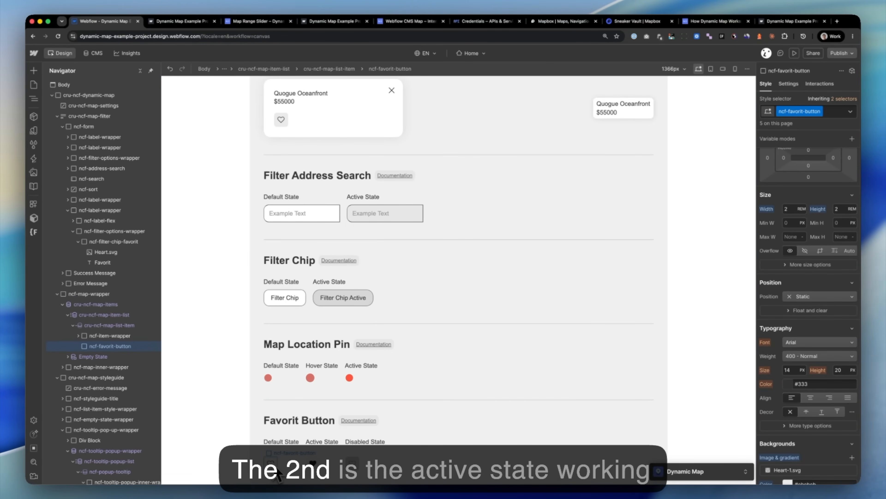
{"action": "left_click", "coordinate": [310, 465]}
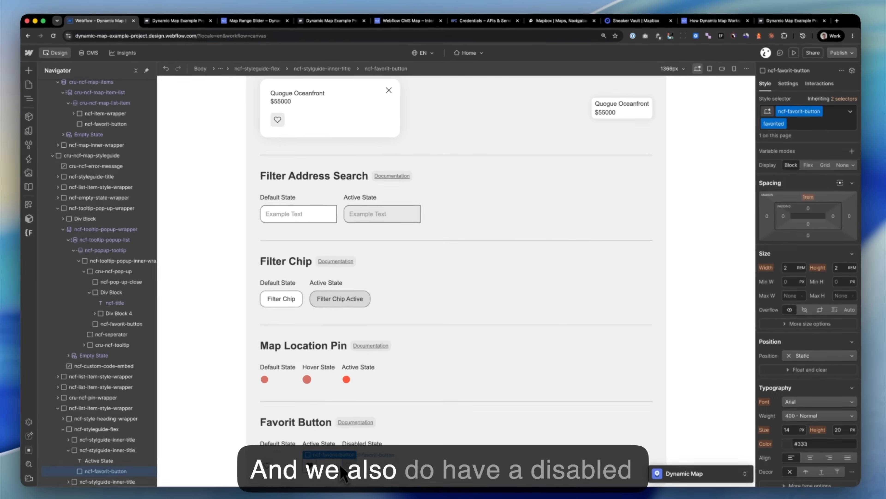
{"action": "left_click", "coordinate": [349, 468]}
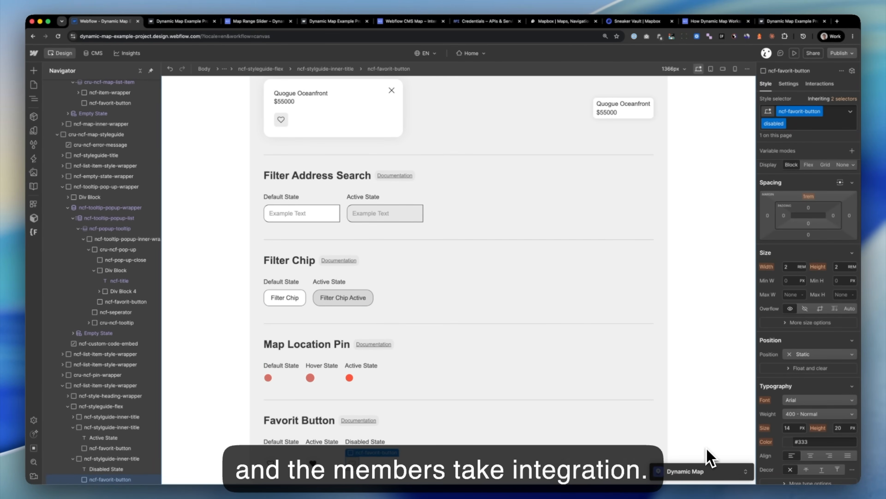
Step: Enable Connect with Memberstack under the Dynamic Map app's favoriting add-on and save the map settings
{"action": "left_click", "coordinate": [738, 477]}
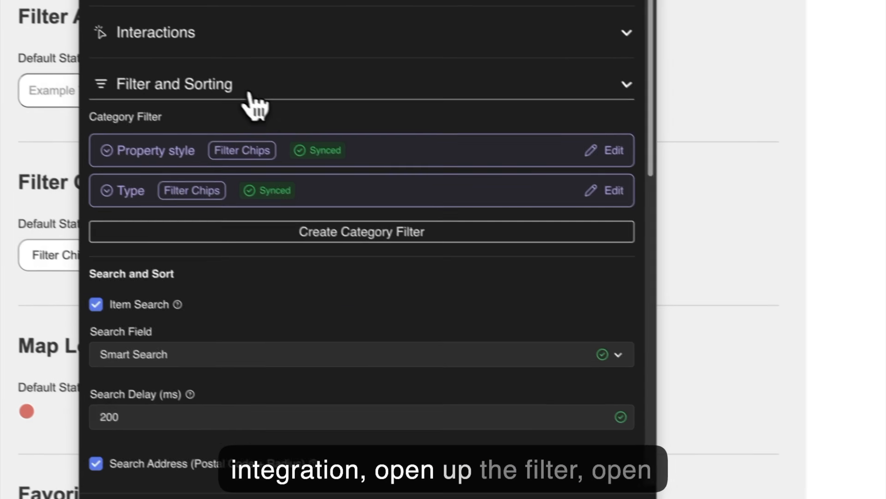
{"action": "left_click", "coordinate": [245, 91]}
{"action": "left_click", "coordinate": [240, 134]}
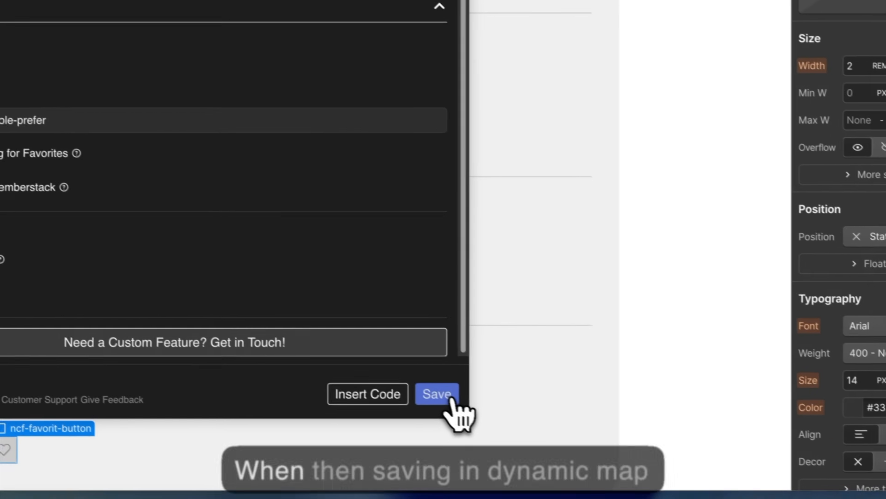
{"action": "left_click", "coordinate": [696, 494]}
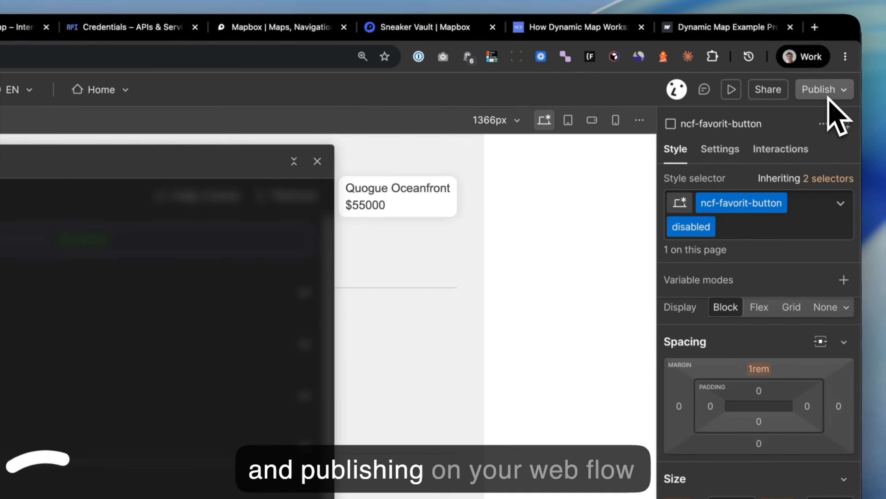
Step: Publish the site to the staging domain and check the state of the favorite buttons on the live page
{"action": "left_click", "coordinate": [830, 99]}
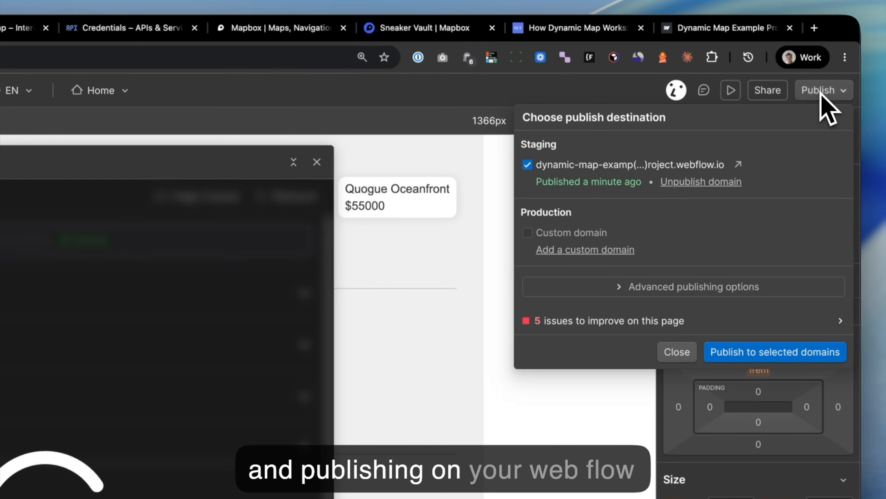
{"action": "left_click", "coordinate": [825, 98]}
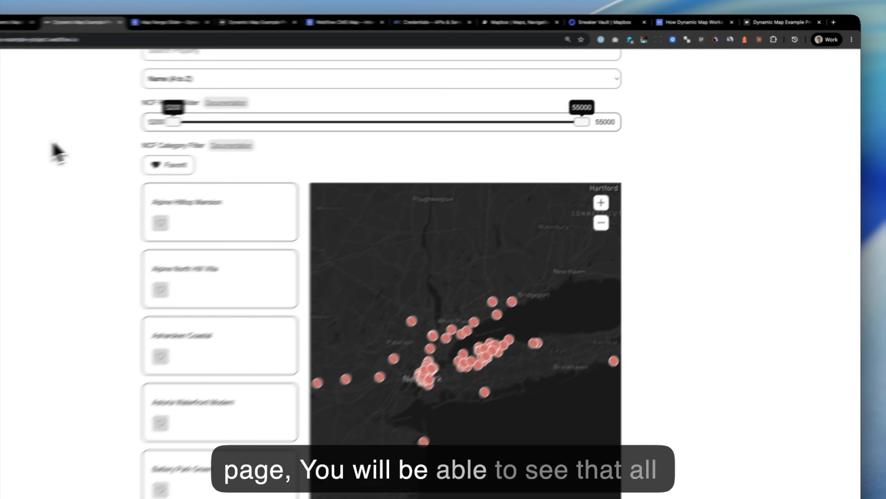
{"action": "mouse_move", "coordinate": [243, 179]}
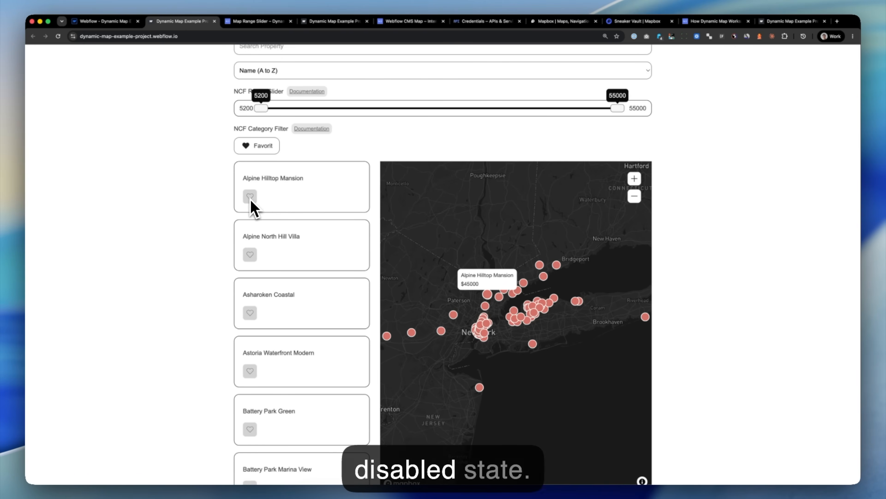
{"action": "scroll", "coordinate": [212, 199], "scroll_direction": "up", "scroll_amount": 3}
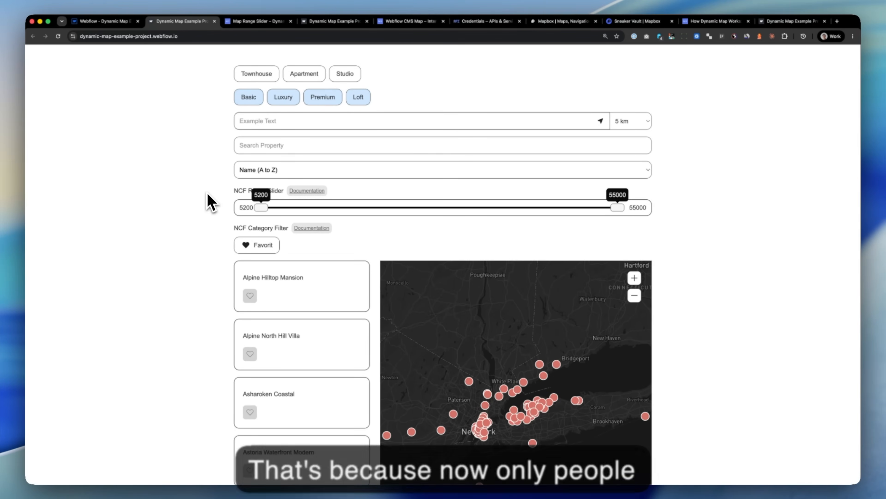
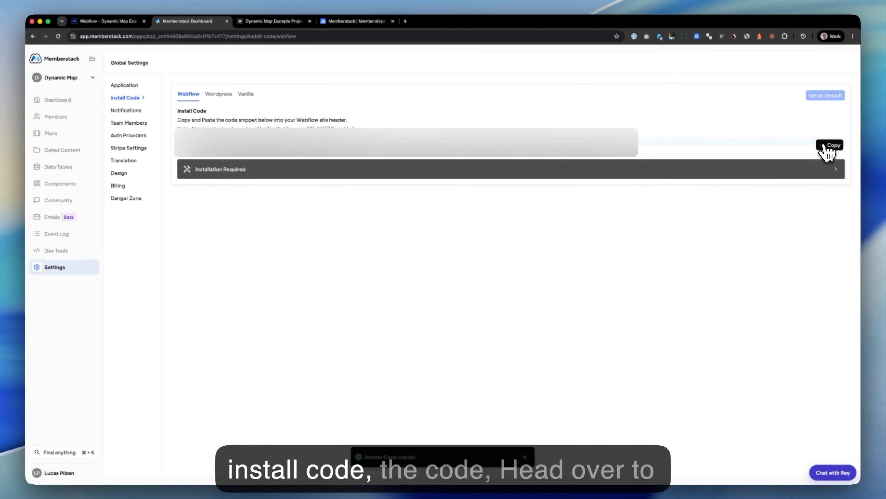
Step: Add the copied Memberstack install code to the head code in the Webflow site's custom code settings and save it
{"action": "left_click", "coordinate": [110, 24]}
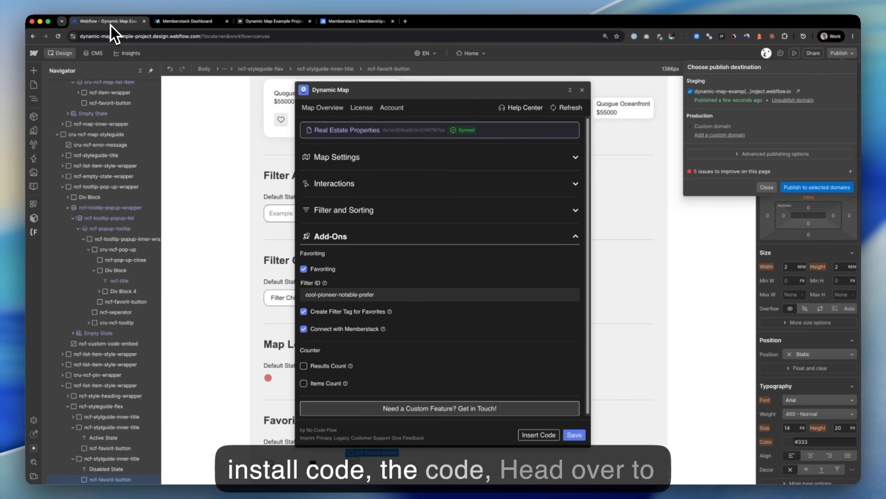
{"action": "left_click", "coordinate": [34, 53]}
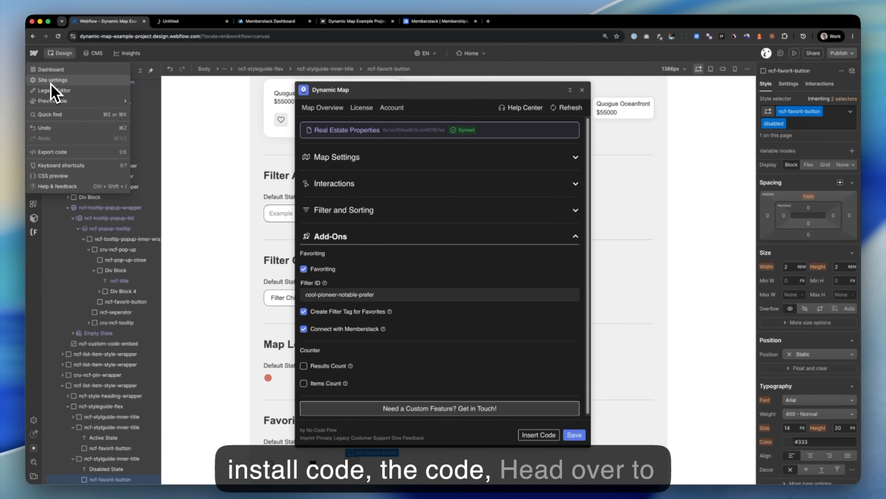
{"action": "left_click", "coordinate": [171, 24]}
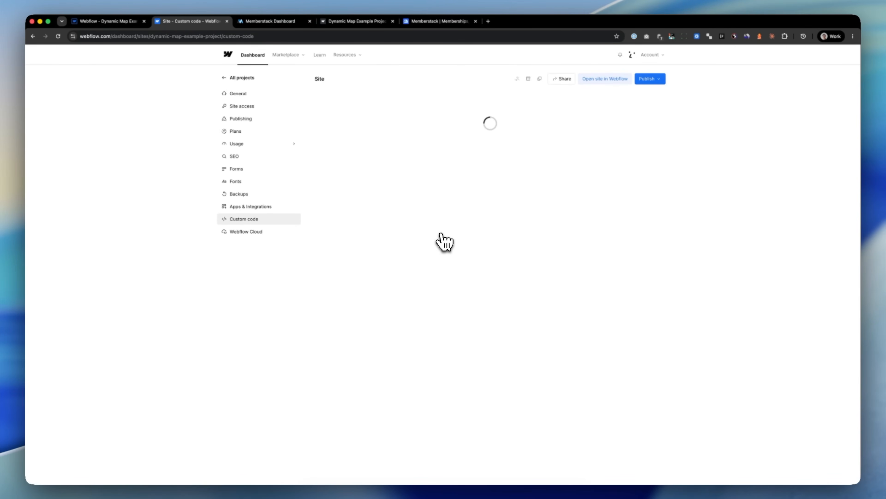
{"action": "key", "text": "super+r"}
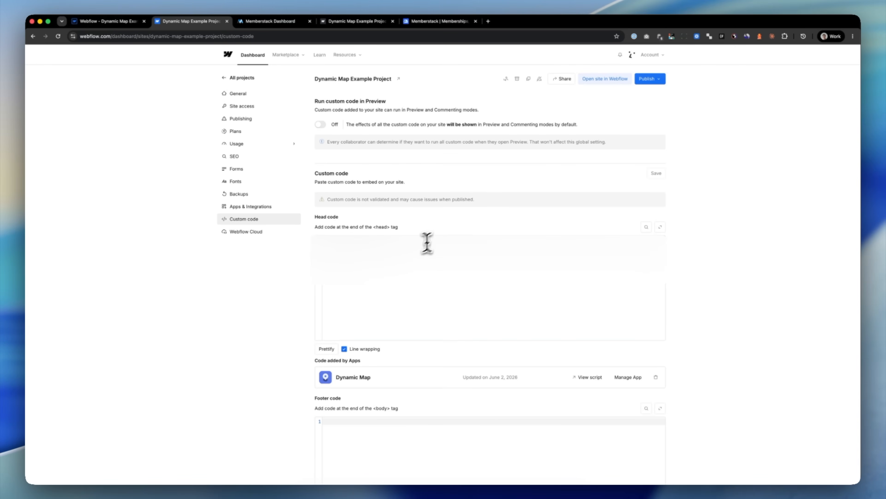
{"action": "key", "text": "super+v"}
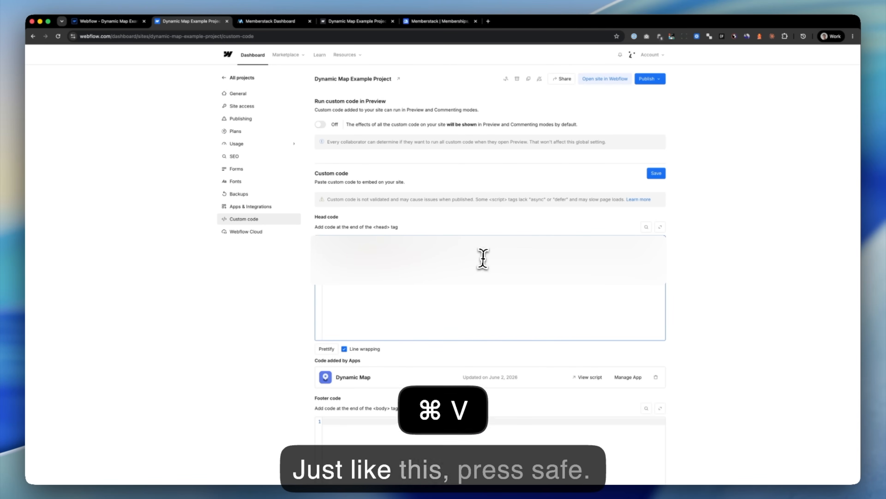
{"action": "left_click", "coordinate": [656, 174]}
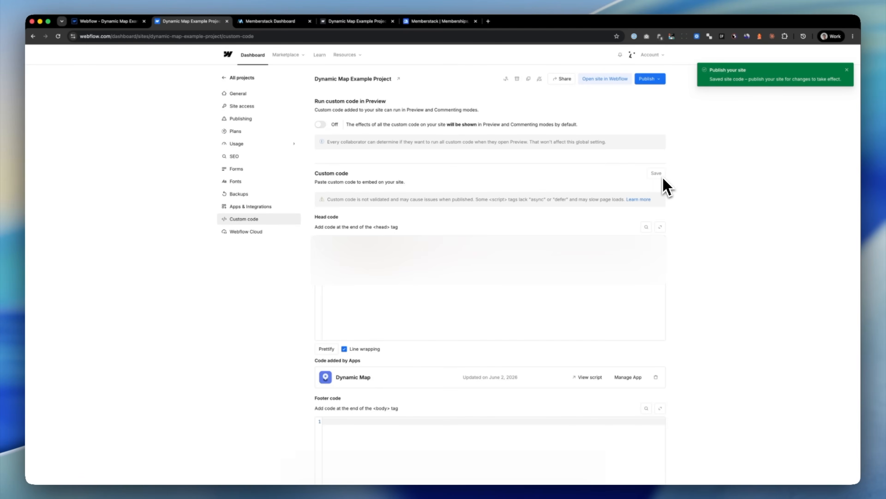
Step: Publish the custom code change to the staging domain, then close the site settings and minimise the Dynamic Map app in the Designer
{"action": "left_click", "coordinate": [649, 79]}
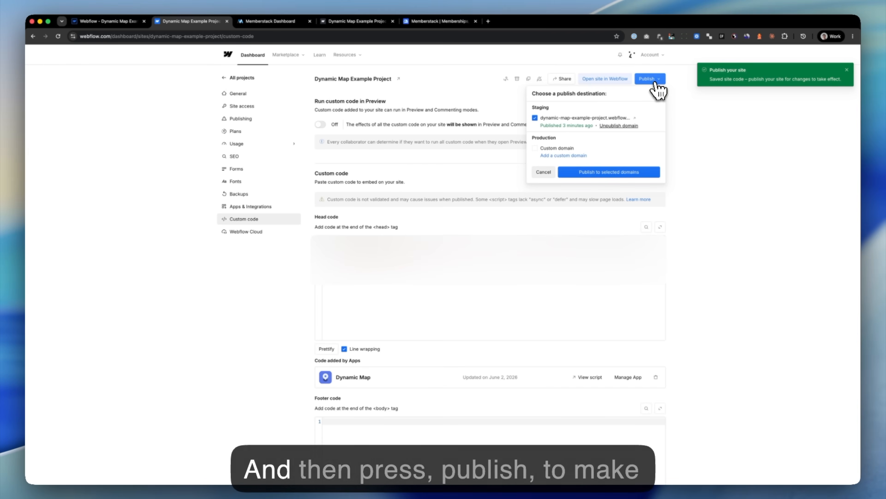
{"action": "left_click", "coordinate": [608, 172]}
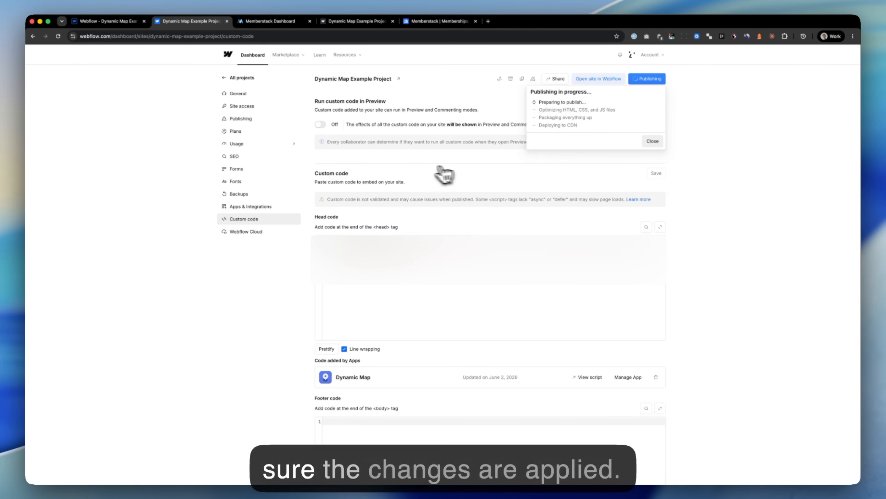
{"action": "left_click", "coordinate": [227, 22]}
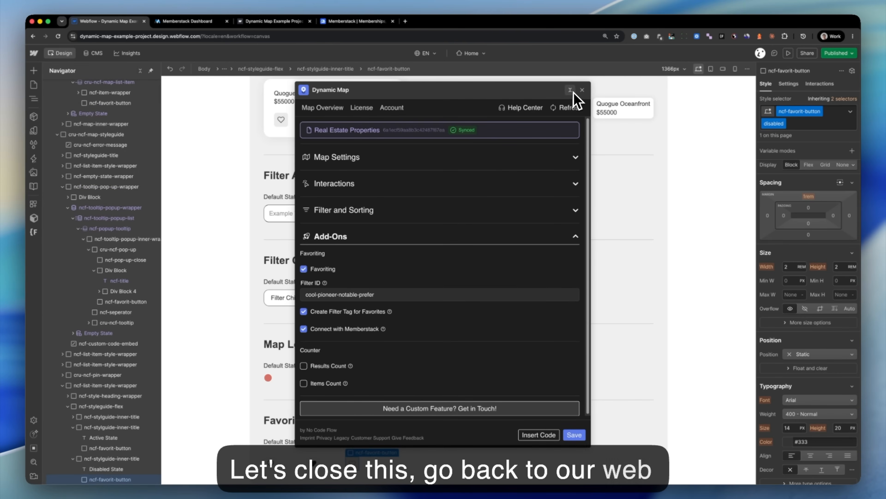
{"action": "left_click", "coordinate": [571, 90]}
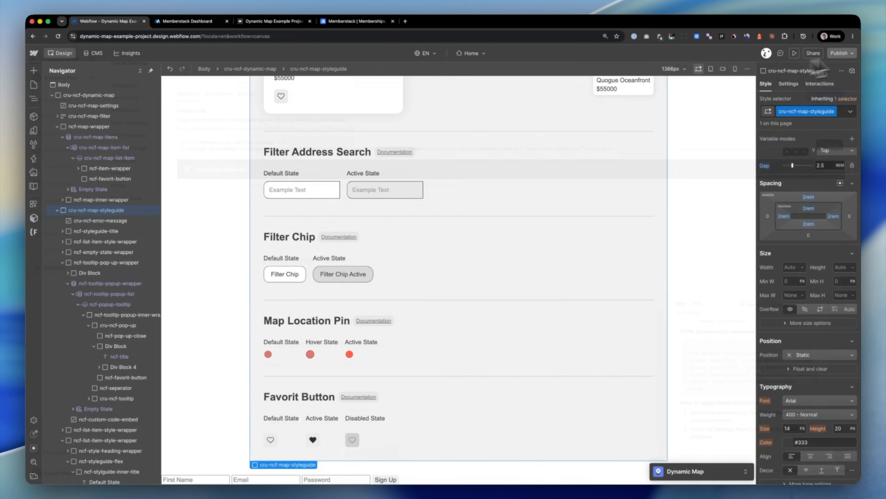
Step: Publish the page with the sign-up form and log in as a member on the live page through Memberstack's test mode
{"action": "left_click", "coordinate": [813, 189]}
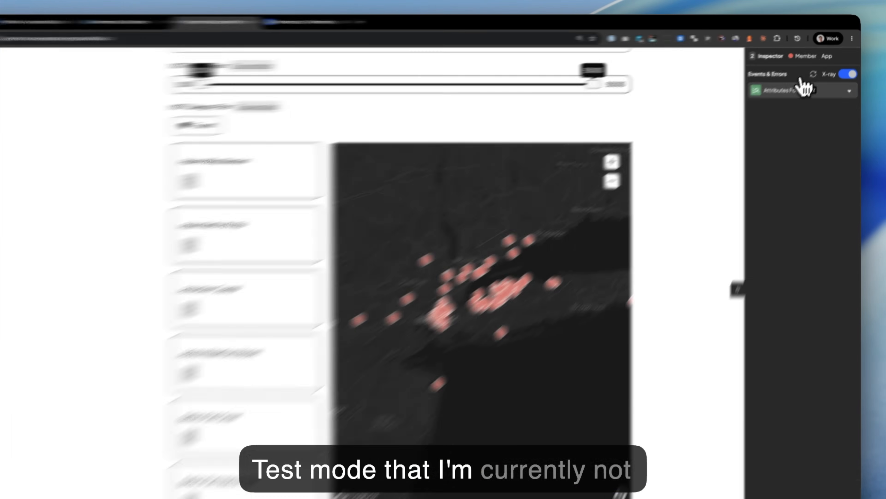
{"action": "left_click", "coordinate": [802, 55]}
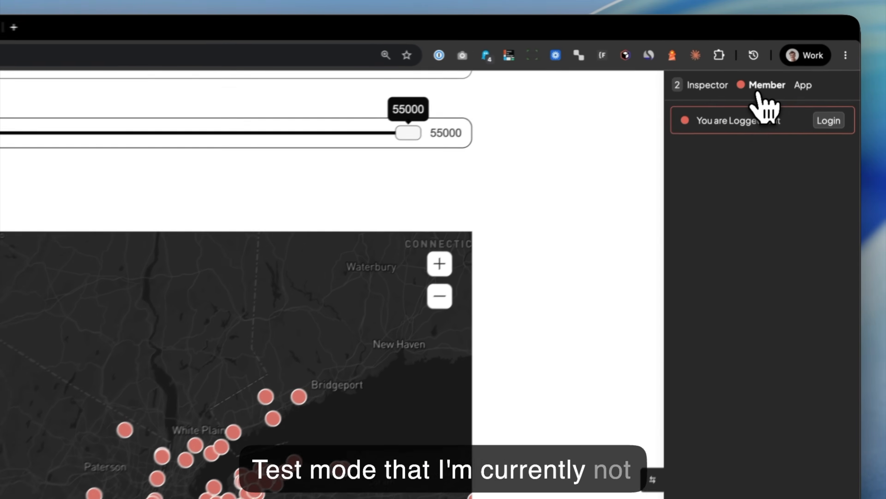
{"action": "left_click", "coordinate": [845, 79]}
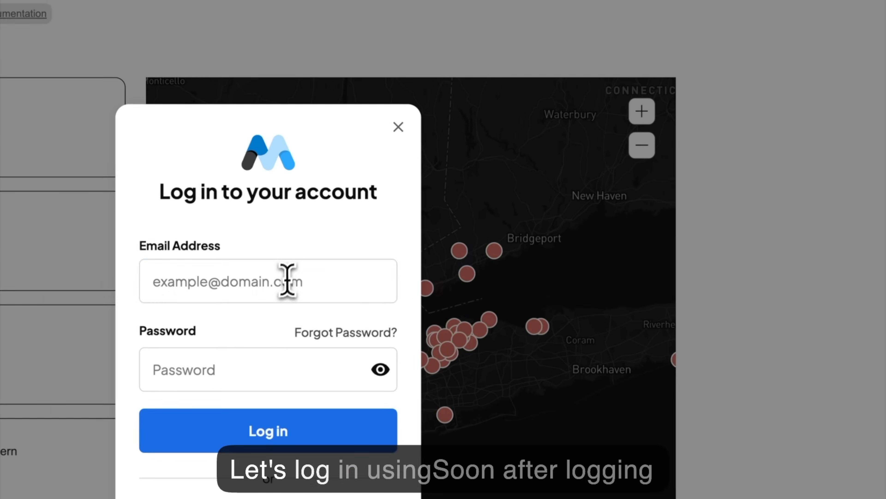
{"action": "left_click", "coordinate": [64, 447]}
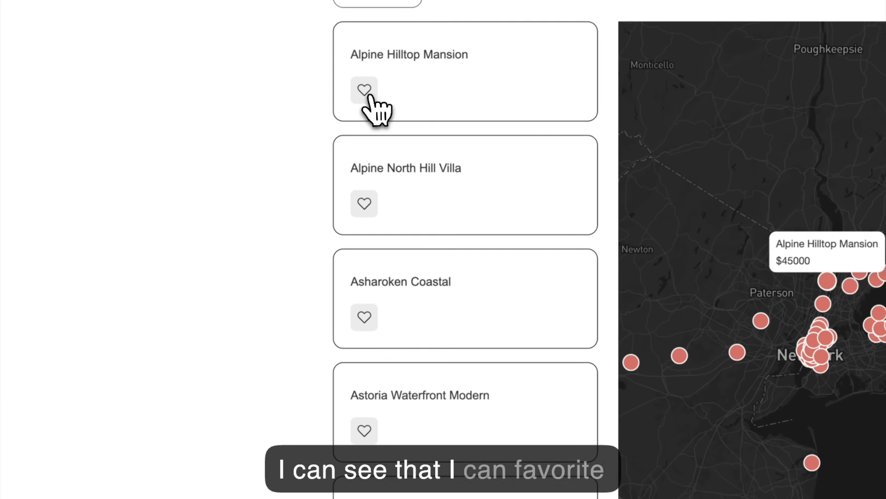
Step: Mark Alpine Hilltop Mansion and Alpine North Hill Villa as favorites in the live page's property list
{"action": "left_click", "coordinate": [372, 95]}
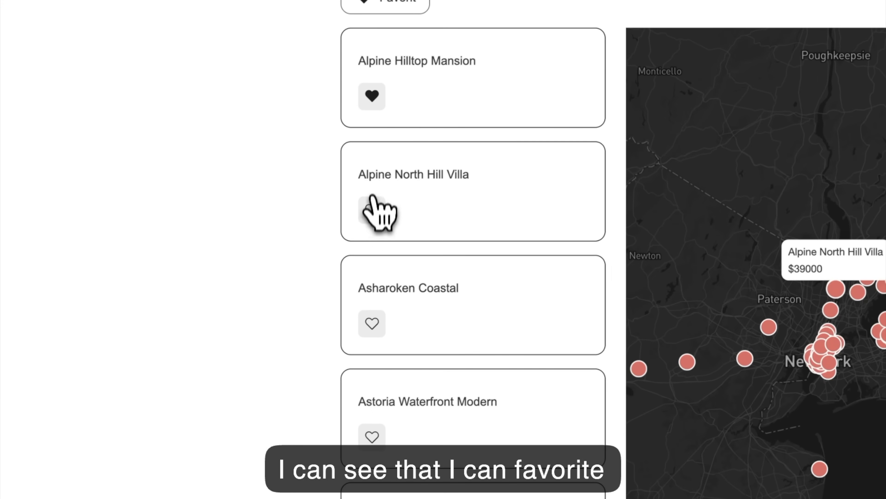
{"action": "left_click", "coordinate": [372, 209]}
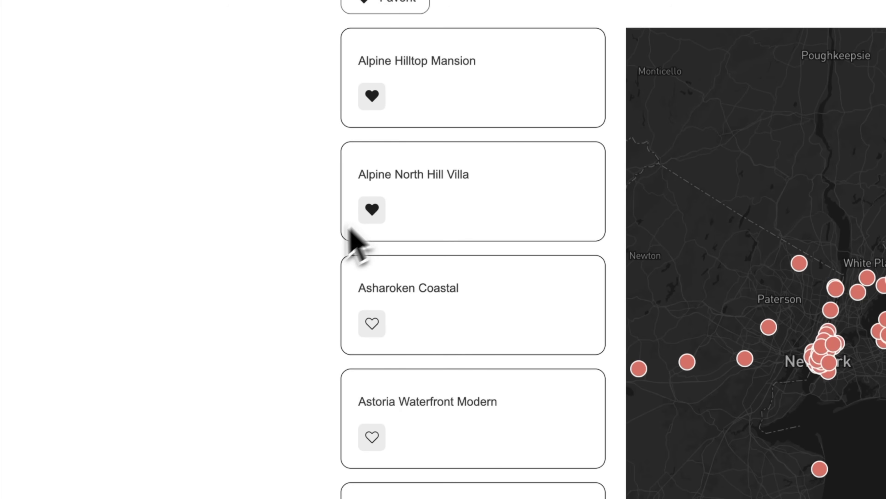
{"action": "scroll", "coordinate": [294, 267], "scroll_direction": "up", "scroll_amount": 5}
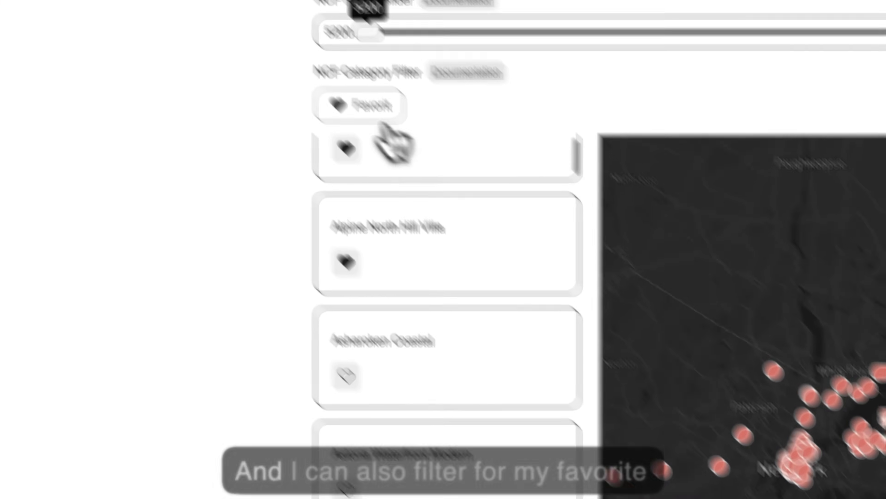
Step: Filter the live list by Favorit, remove Alpine Hilltop Mansion from the favorites, and turn the filter off again
{"action": "left_click", "coordinate": [378, 136]}
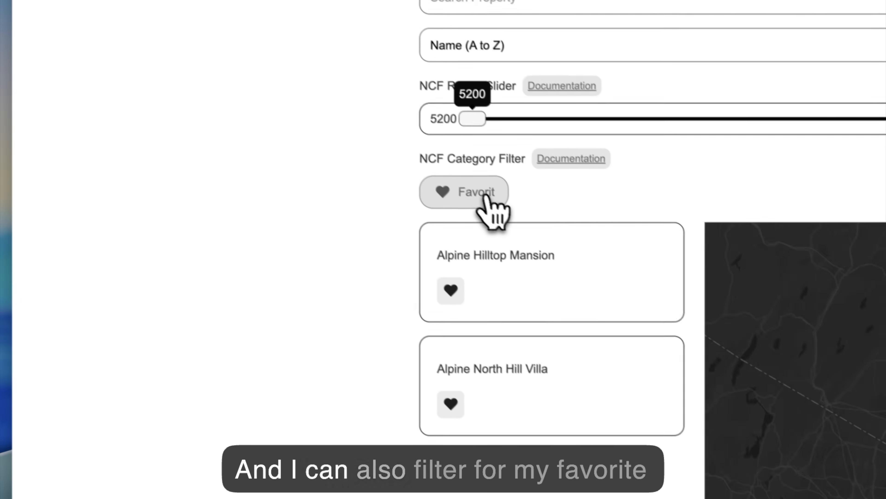
{"action": "left_click", "coordinate": [463, 299]}
{"action": "left_click", "coordinate": [475, 202]}
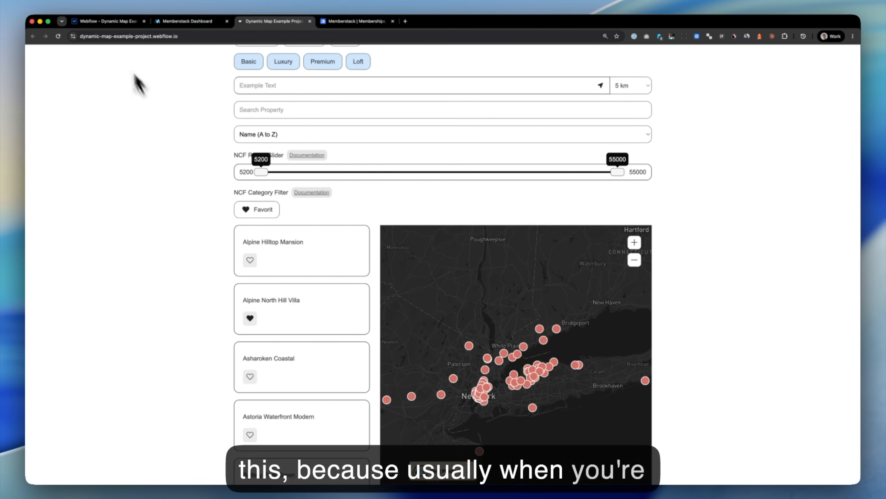
Step: Switch to the Webflow Designer, reopen the Dynamic Map app, and look through its Filter and Sorting and Add-Ons settings
{"action": "left_click", "coordinate": [111, 22]}
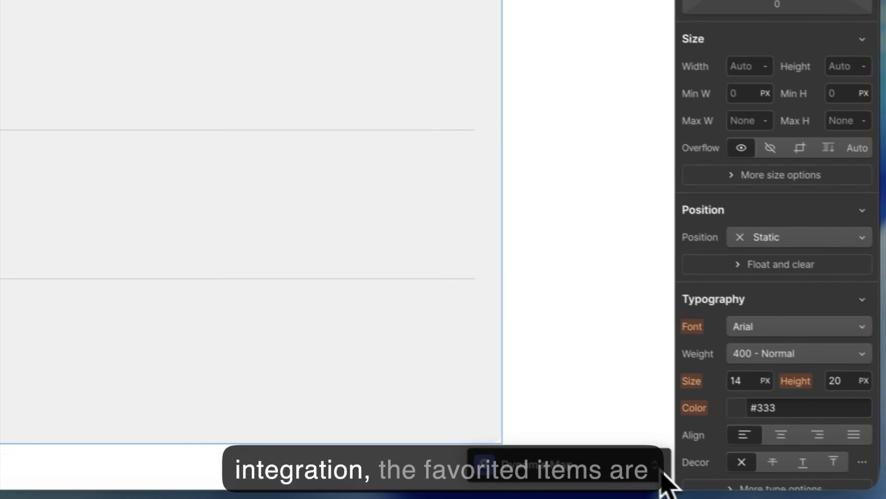
{"action": "left_click", "coordinate": [665, 471]}
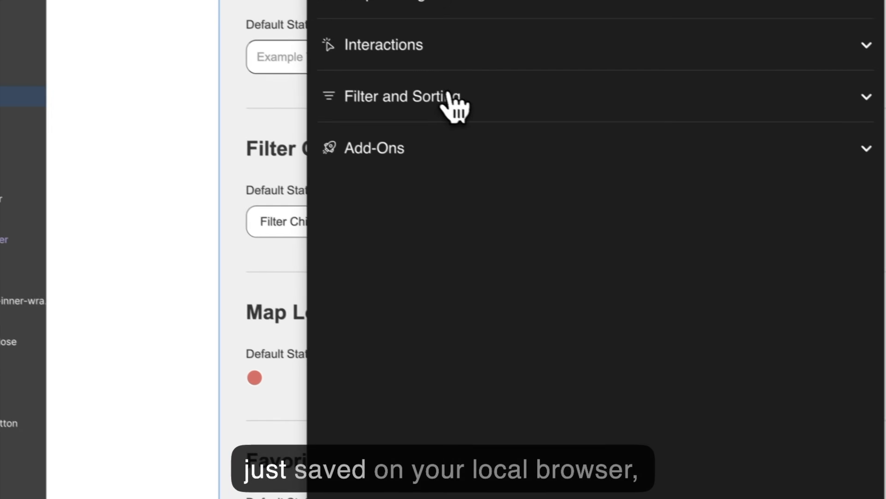
{"action": "left_click", "coordinate": [452, 100]}
{"action": "scroll", "coordinate": [440, 322], "scroll_direction": "down", "scroll_amount": 15}
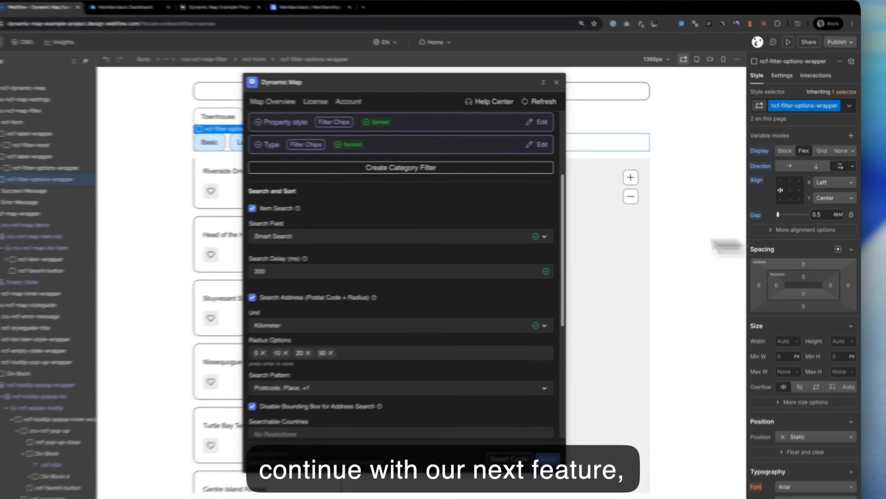
{"action": "scroll", "coordinate": [425, 290], "scroll_direction": "down", "scroll_amount": 10}
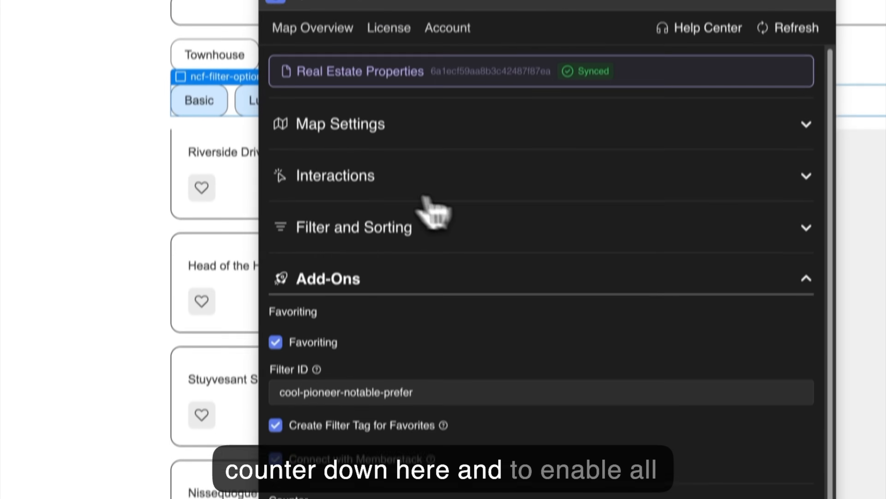
Step: In the map's Interactions settings, enable Show List Items based on Map View and Update List Items on Map Move
{"action": "left_click", "coordinate": [377, 206]}
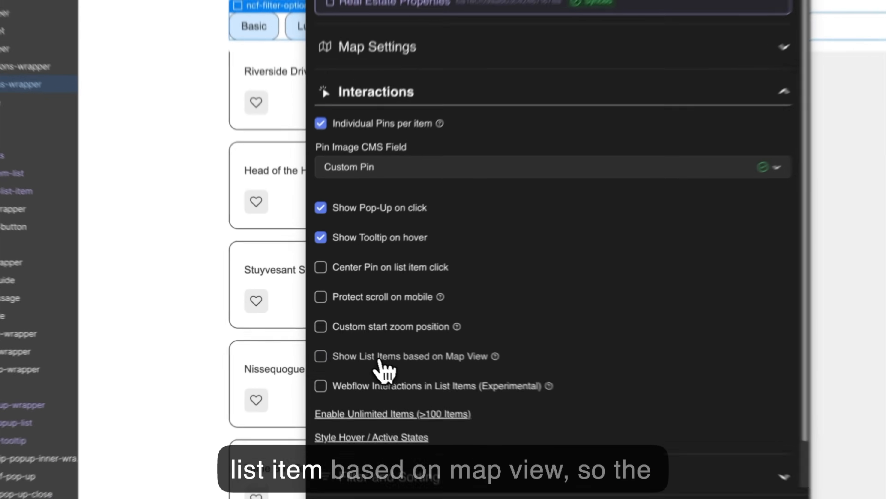
{"action": "left_click", "coordinate": [339, 340]}
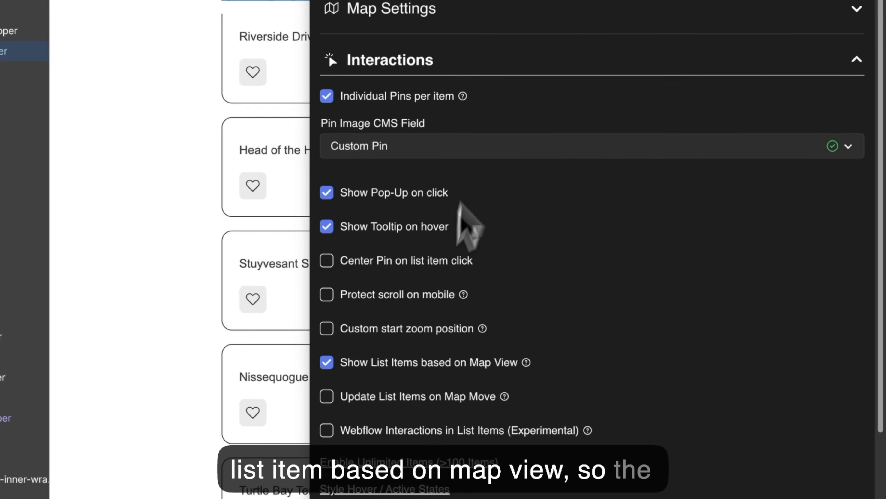
{"action": "left_click", "coordinate": [419, 352]}
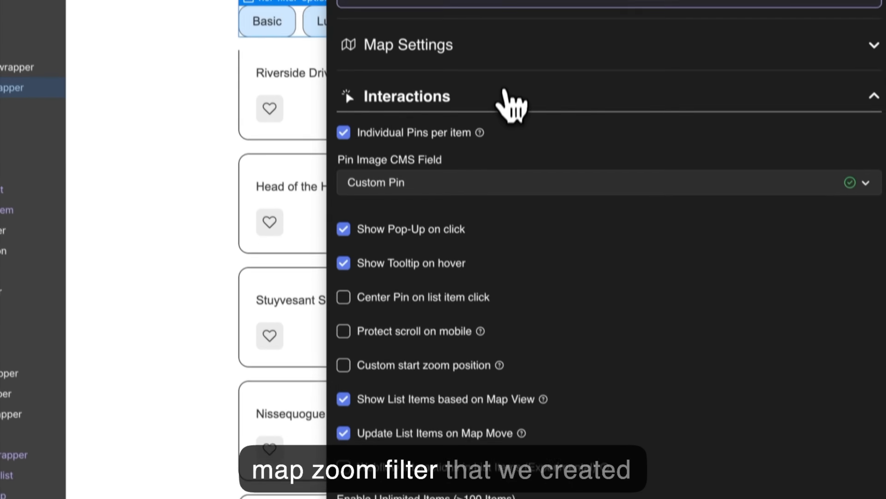
{"action": "left_click", "coordinate": [508, 15]}
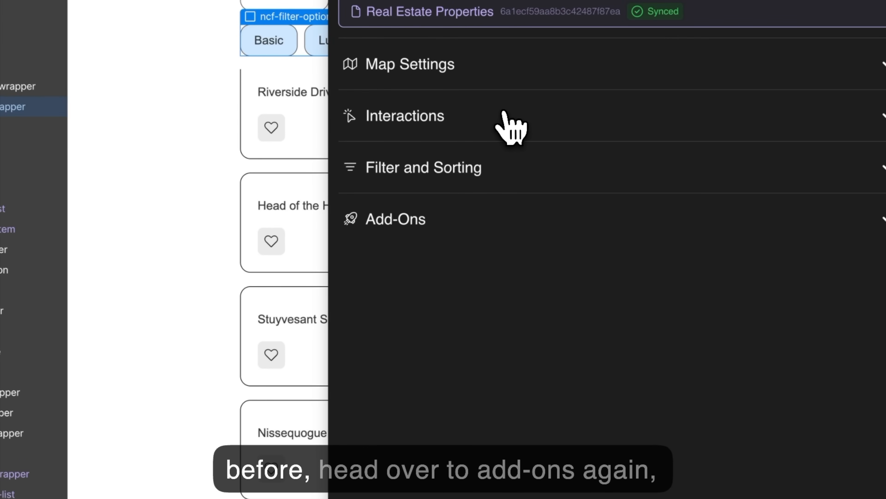
Step: Enable the Results Count, Items Count and Visible Count counters in the Add-Ons, save the settings, and minimise the Dynamic Map app
{"action": "left_click", "coordinate": [457, 228]}
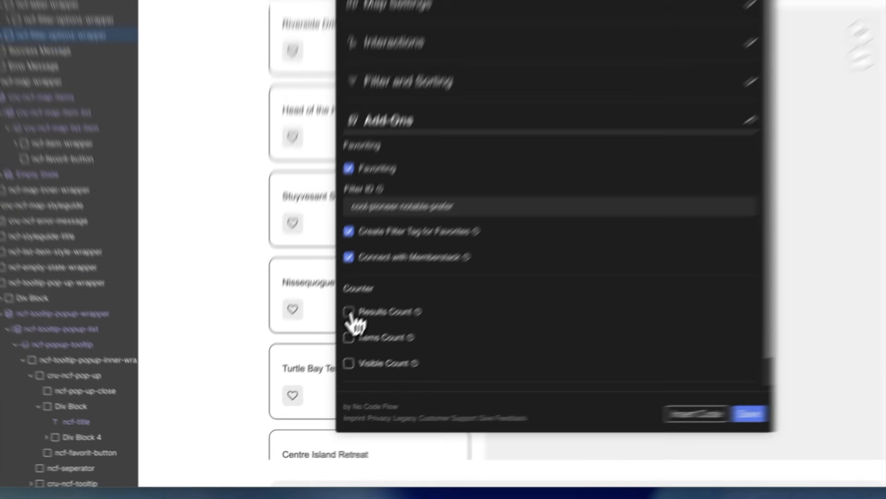
{"action": "left_click", "coordinate": [304, 366]}
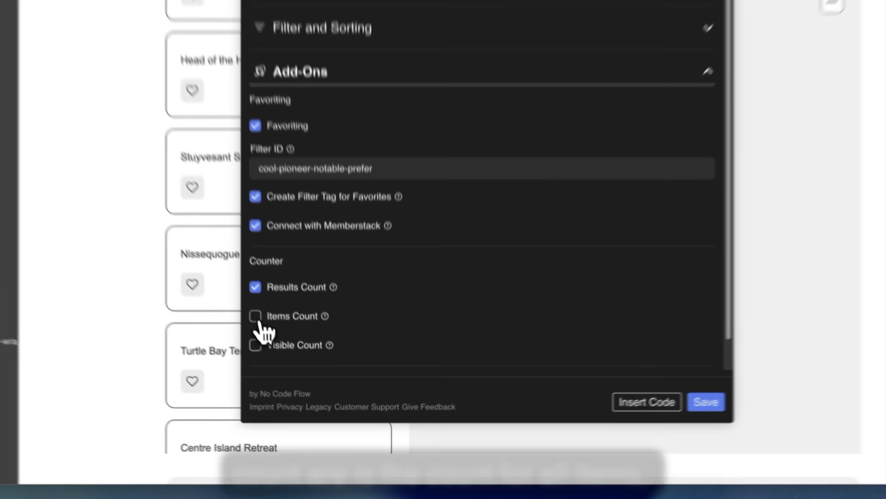
{"action": "left_click", "coordinate": [304, 383]}
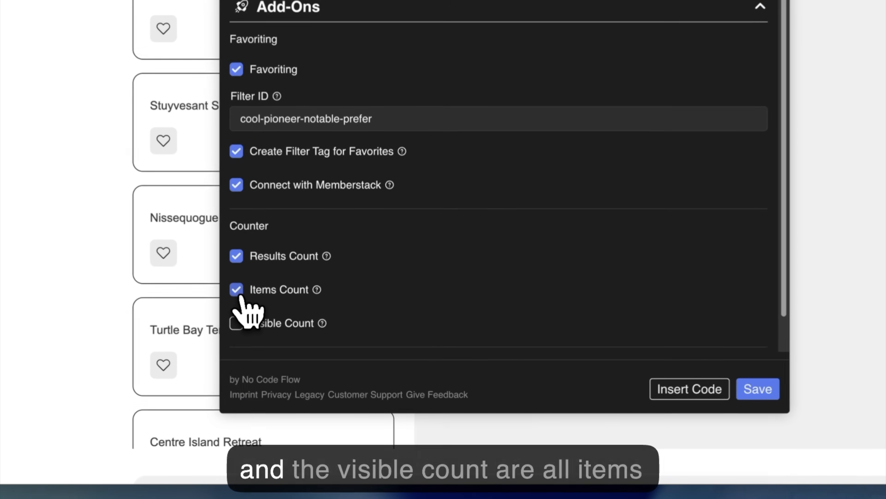
{"action": "left_click", "coordinate": [234, 322]}
{"action": "left_click", "coordinate": [763, 388]}
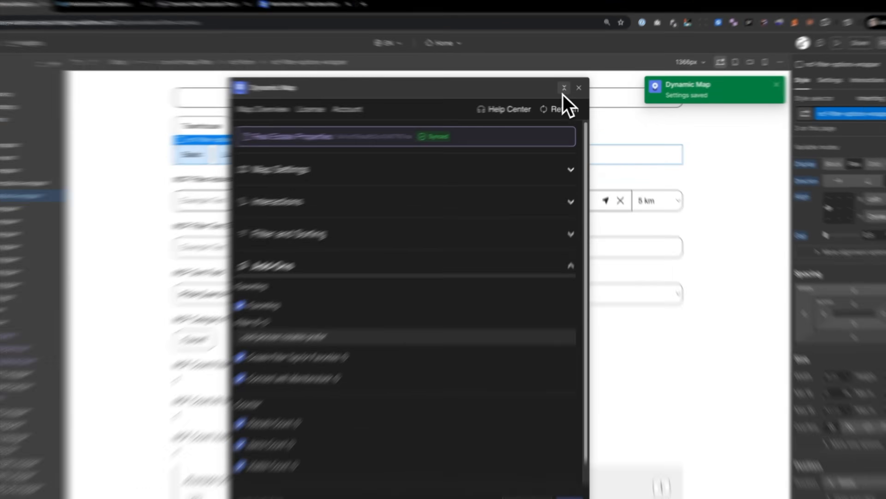
{"action": "left_click", "coordinate": [582, 90]}
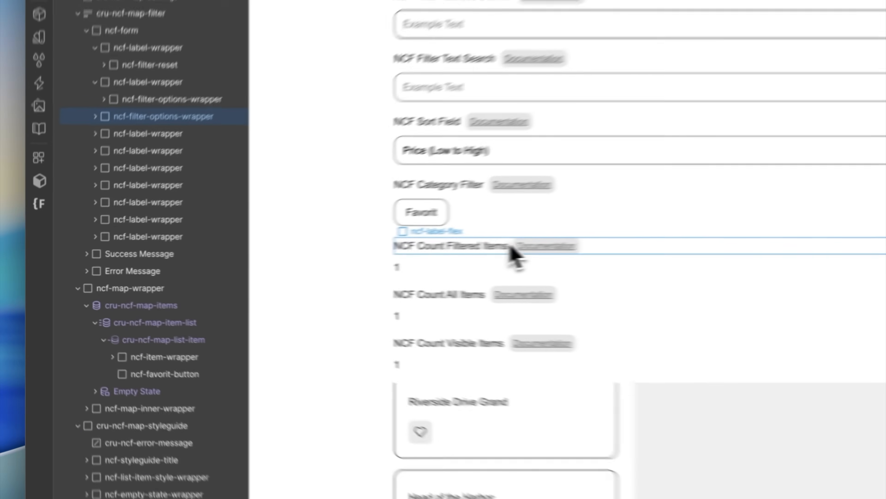
Step: Replace the NCF Count Filtered Items label with a new div block above the result count and set its display to flex
{"action": "left_click", "coordinate": [307, 270]}
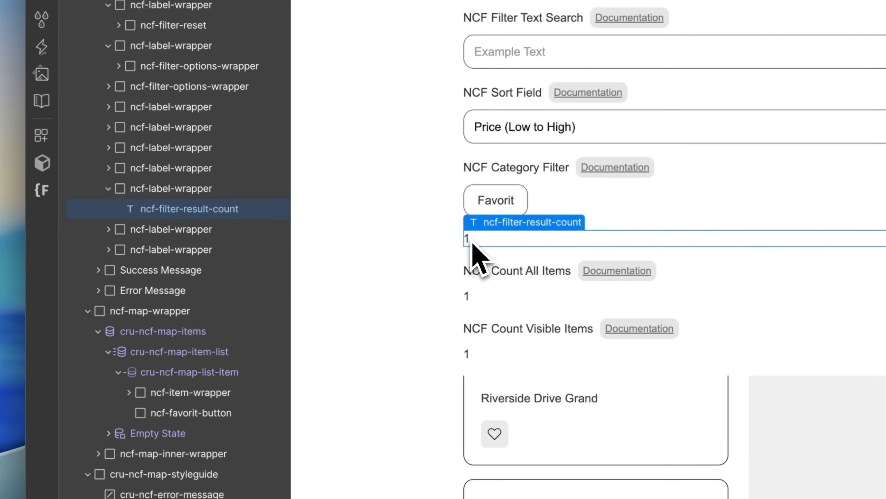
{"action": "type", "text": "div"}
{"action": "key", "text": "Return"}
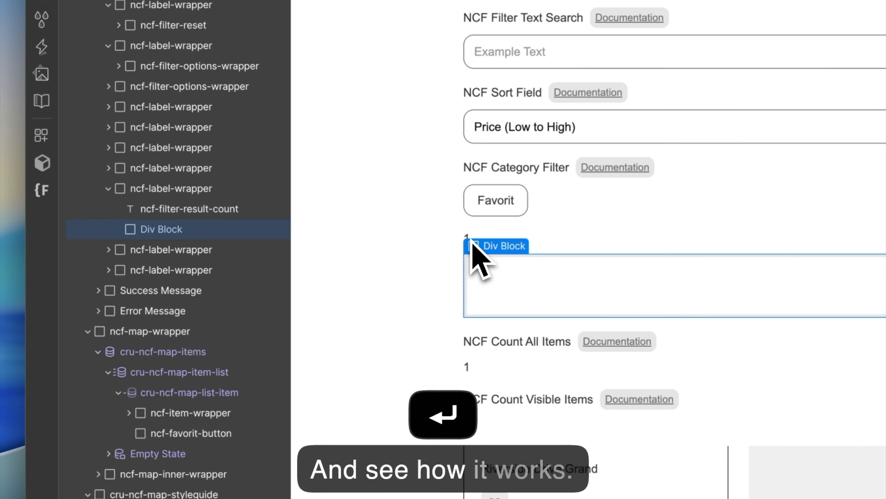
{"action": "left_click_drag", "start_coordinate": [154, 239], "coordinate": [166, 222]}
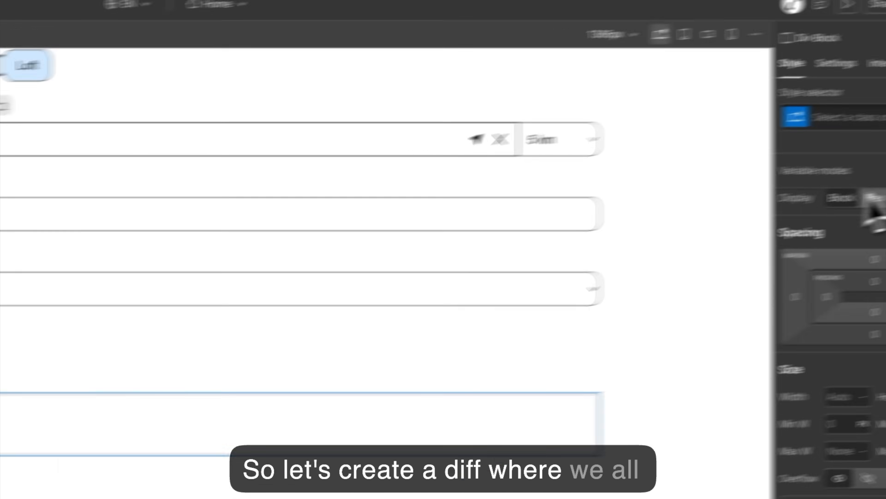
{"action": "left_click", "coordinate": [770, 214]}
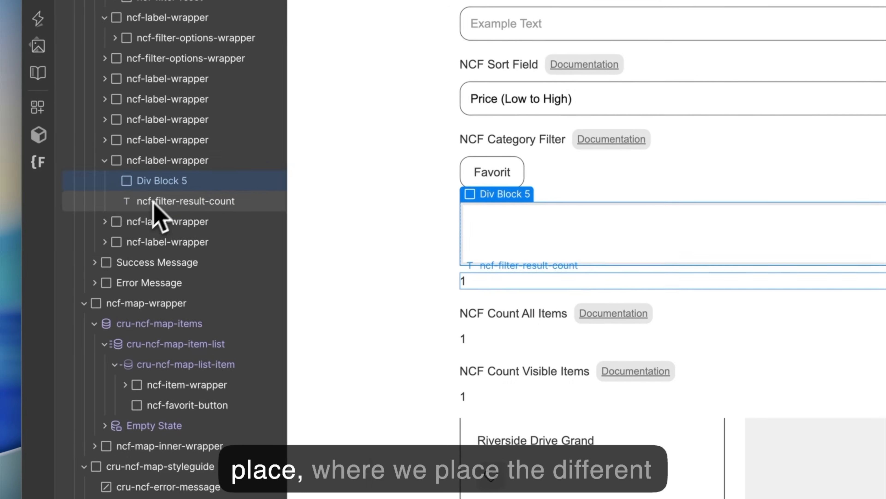
Step: Move the result count, item count and visible count text elements into the new flex div block
{"action": "left_click_drag", "start_coordinate": [155, 200], "coordinate": [164, 181]}
{"action": "left_click", "coordinate": [108, 221]}
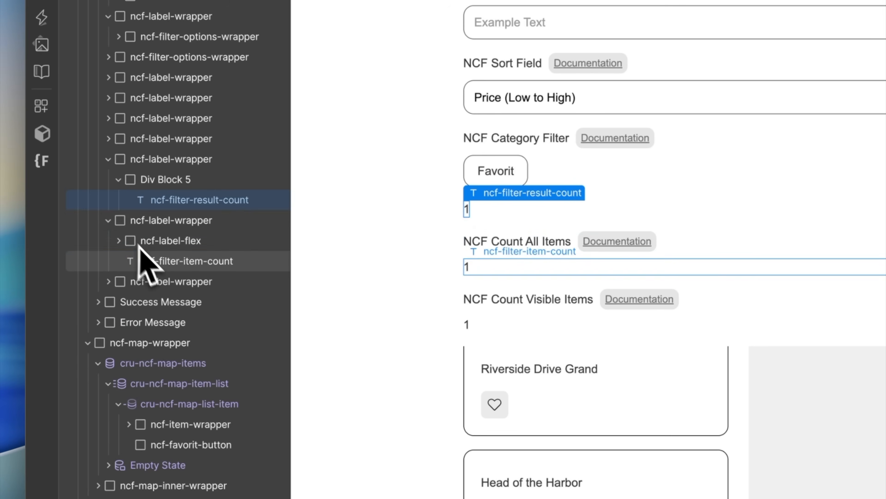
{"action": "left_click_drag", "start_coordinate": [147, 265], "coordinate": [227, 215]}
{"action": "left_click", "coordinate": [108, 281]}
{"action": "left_click_drag", "start_coordinate": [161, 322], "coordinate": [202, 226]}
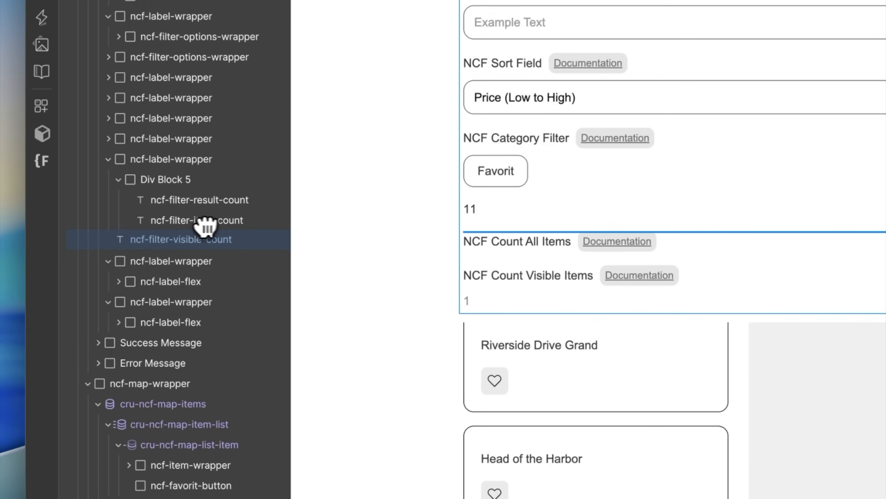
{"action": "left_click_drag", "start_coordinate": [265, 229], "coordinate": [225, 249]}
Step: Paste a copy of the NCF Count All Items label into the div block and move the visible count in front of it
{"action": "left_click", "coordinate": [470, 213]}
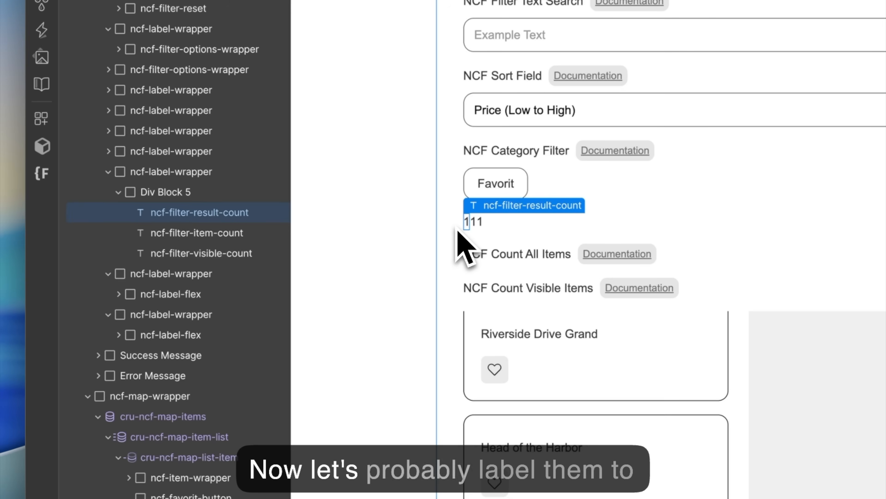
{"action": "left_click", "coordinate": [481, 256]}
{"action": "key", "text": "super+c"}
{"action": "left_click", "coordinate": [470, 224]}
{"action": "key", "text": "super+v"}
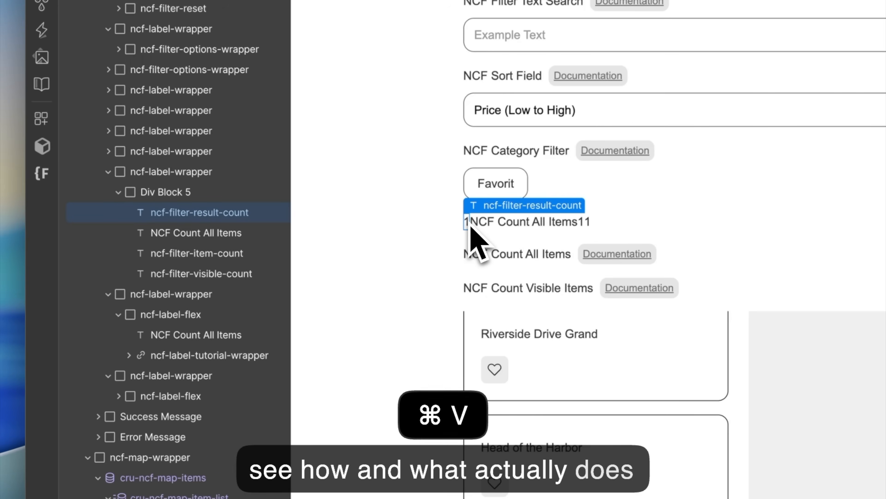
{"action": "left_click", "coordinate": [484, 223]}
{"action": "left_click_drag", "start_coordinate": [420, 220], "coordinate": [307, 218]}
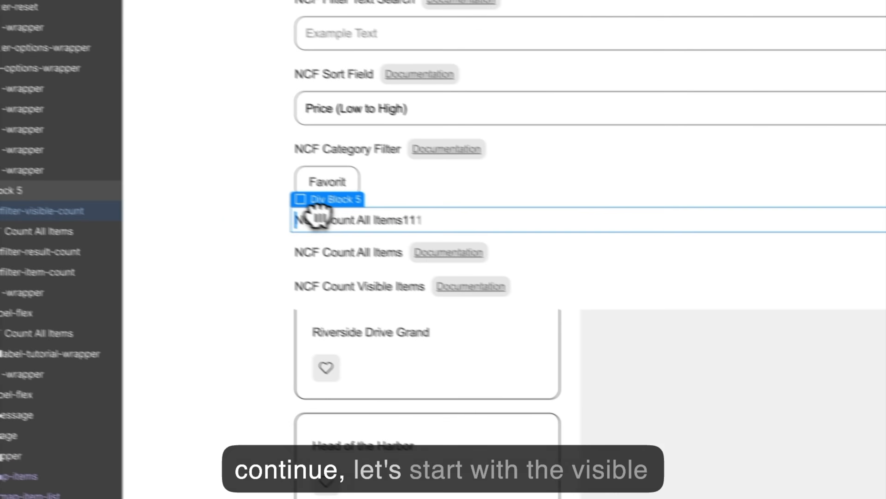
Step: Change the copied label behind the visible count to "item is visible"
{"action": "double_click", "coordinate": [356, 219]}
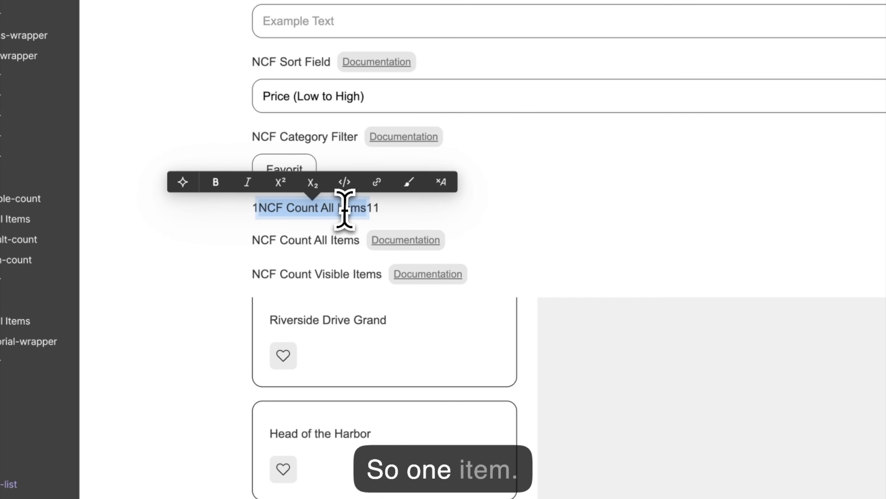
{"action": "type", "text": "item is visible11"}
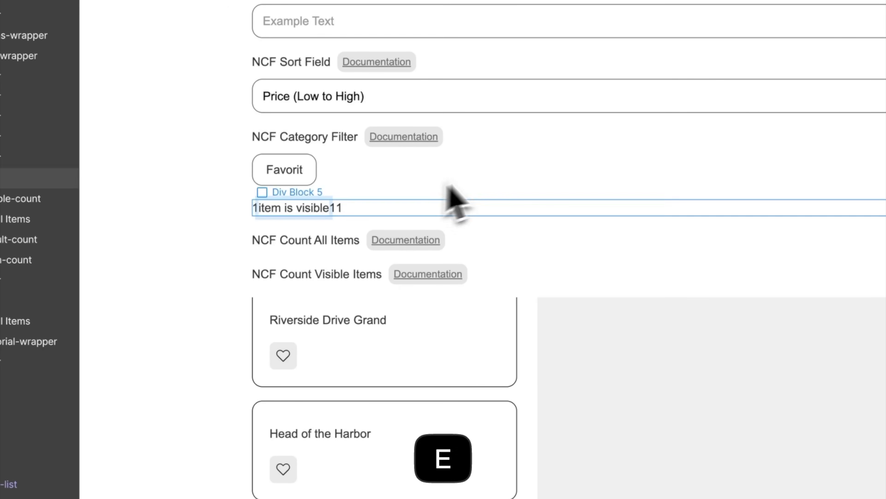
{"action": "left_click", "coordinate": [416, 218]}
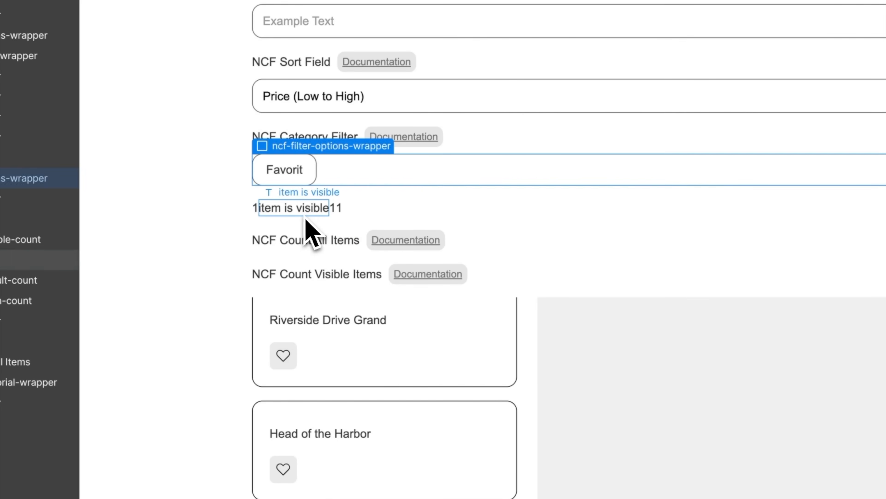
Step: Copy the "item is visible" label and reload the Designer page
{"action": "left_click", "coordinate": [333, 213]}
{"action": "key", "text": "super+c"}
{"action": "left_click", "coordinate": [362, 216]}
{"action": "key", "text": "super+r"}
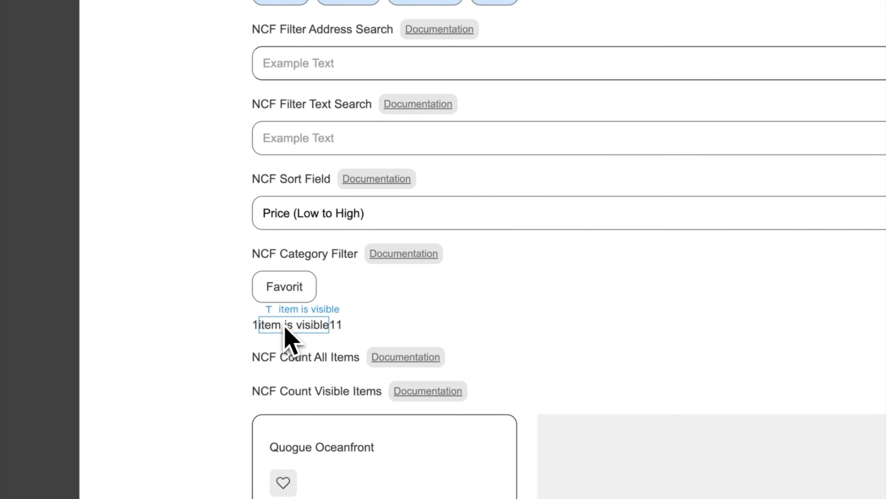
Step: Duplicate the "item is visible" label behind the result count and change its text to "item is using the current filer selection"
{"action": "left_click", "coordinate": [261, 331]}
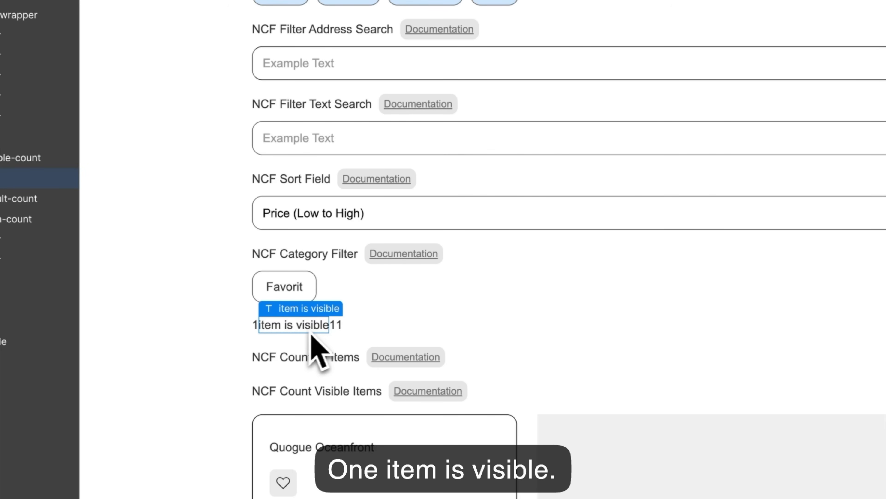
{"action": "key", "text": "super+c"}
{"action": "key", "text": "super+v"}
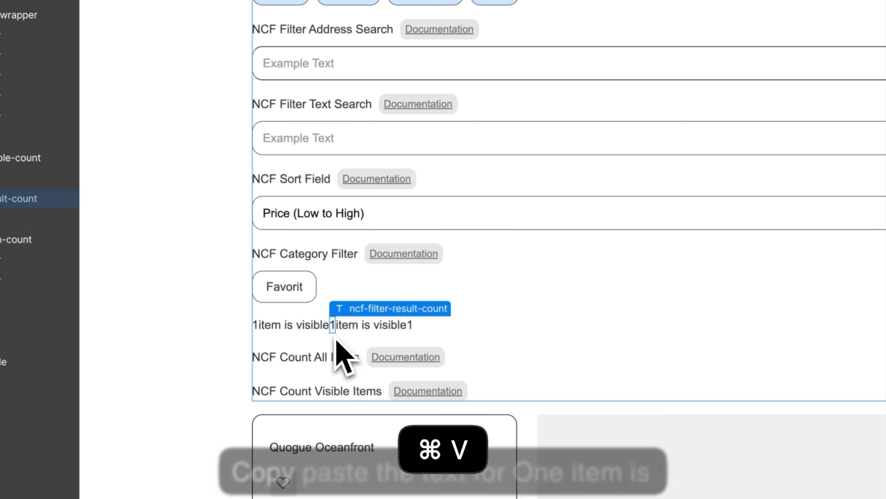
{"action": "double_click", "coordinate": [391, 328]}
{"action": "key", "text": "BackSpace"}
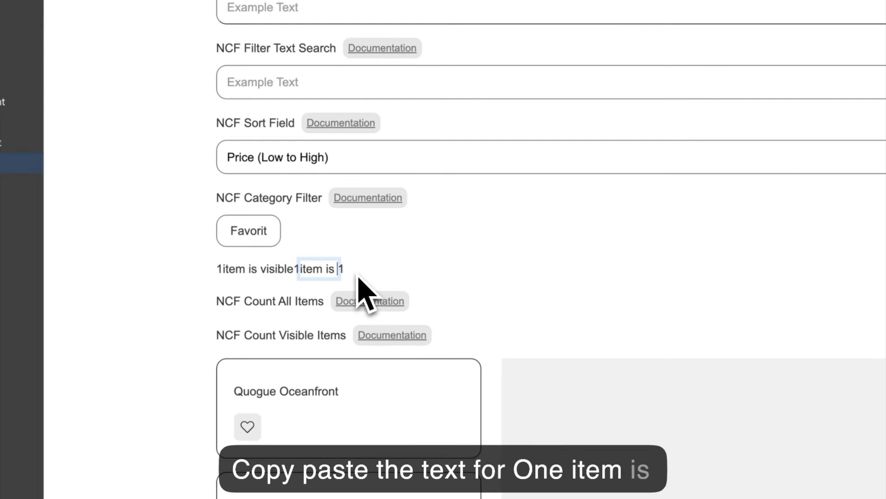
{"action": "type", "text": "curr"}
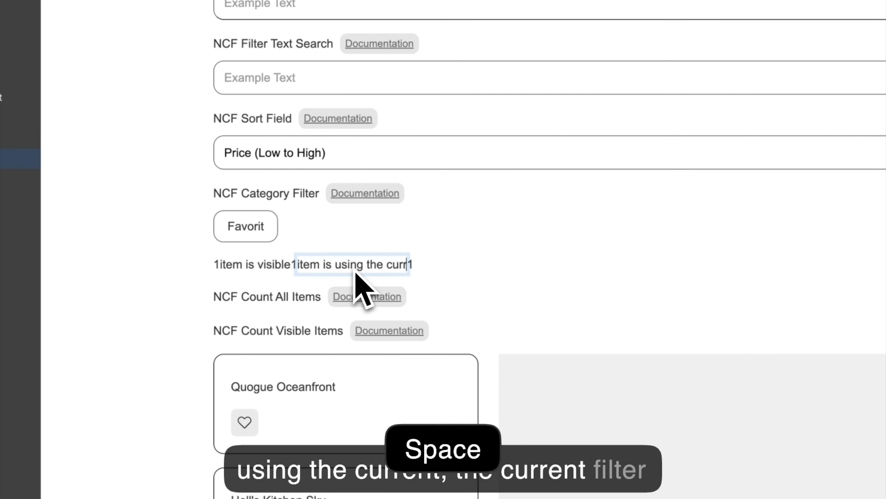
{"action": "type", "text": "er selection"}
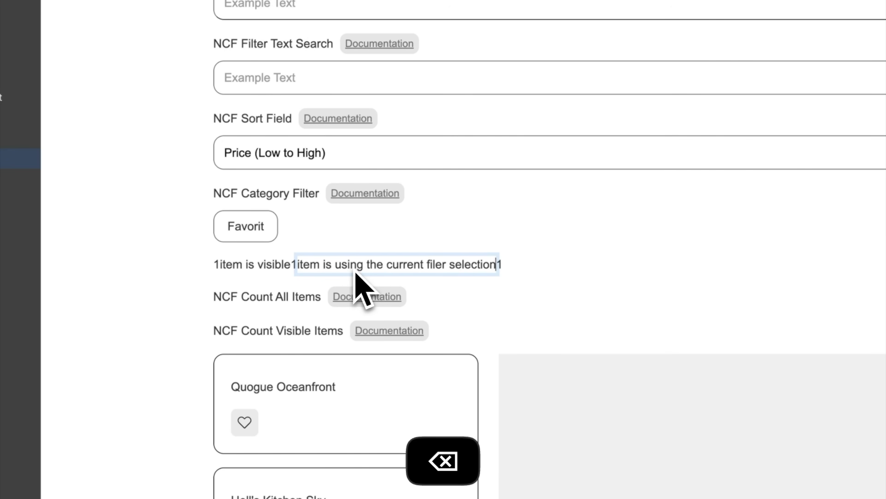
Step: Copy the "item is using the current filer selection" label and paste it behind the item count
{"action": "left_click", "coordinate": [475, 267]}
{"action": "key", "text": "super+c"}
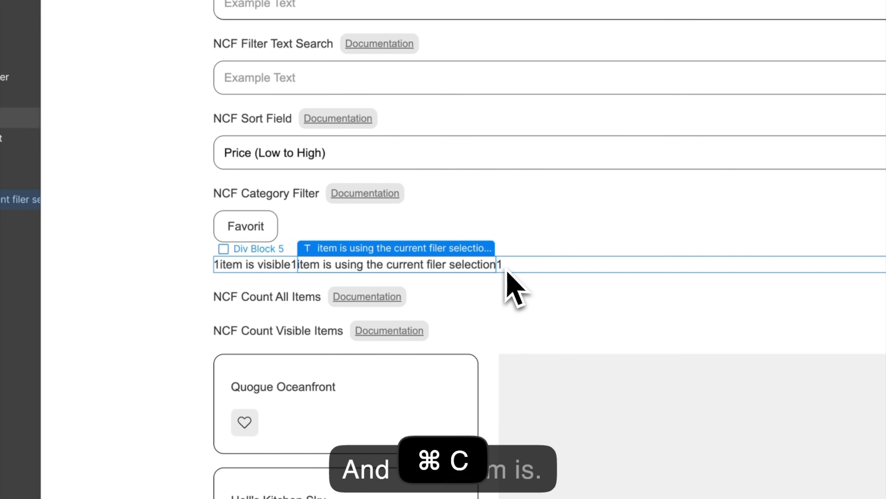
{"action": "left_click", "coordinate": [501, 268]}
{"action": "key", "text": "super+v"}
Step: Paste the label behind the item count and change its text to "items in total"
{"action": "double_click", "coordinate": [526, 270]}
{"action": "left_click", "coordinate": [525, 267]}
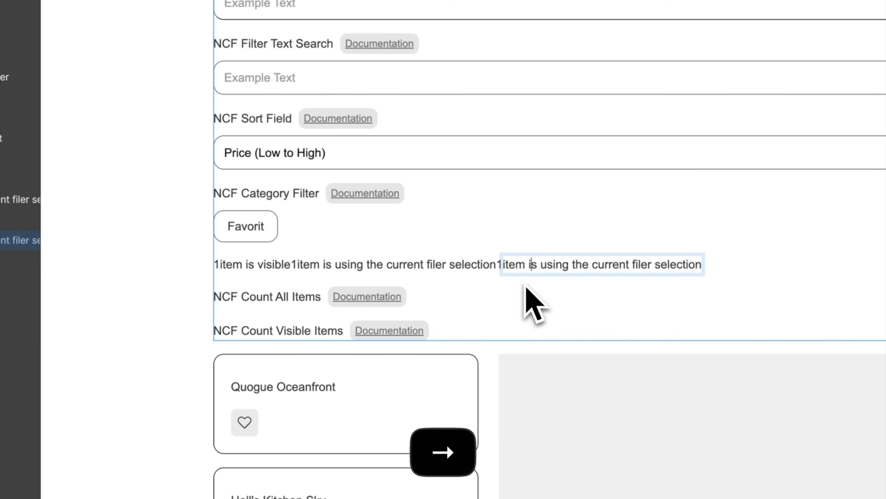
{"action": "key", "text": "shift+alt+Right"}
{"action": "key", "text": "shift+alt+Right"}
{"action": "key", "text": "shift+alt+Right"}
{"action": "key", "text": "shift+alt+Right"}
{"action": "key", "text": "shift+alt+Right"}
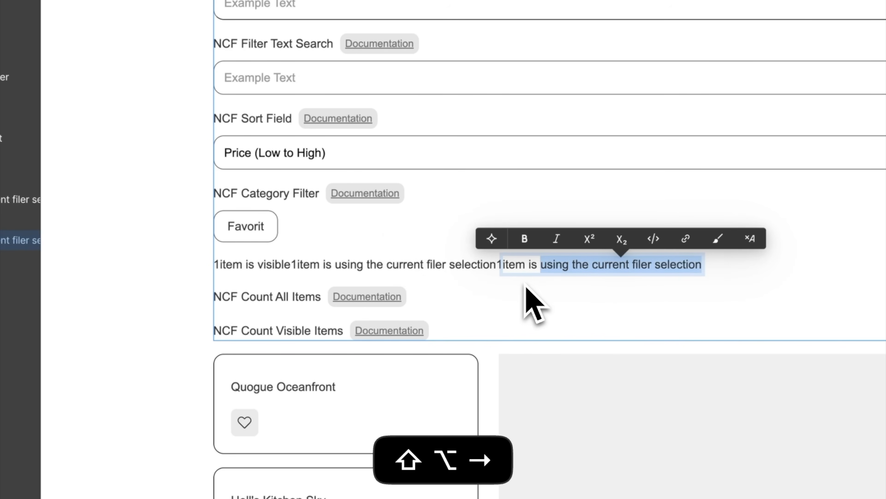
{"action": "key", "text": "BackSpace"}
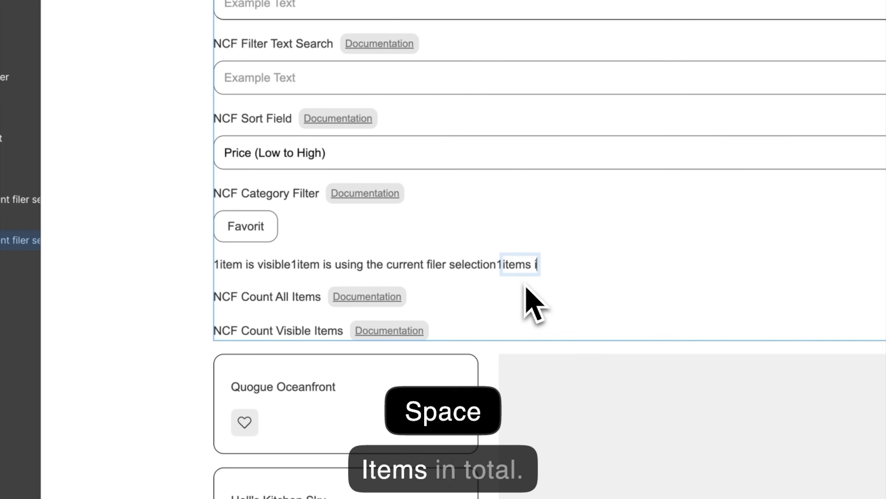
Step: Set the flex gap of the div block holding the three counters to 0.5 rem
{"action": "left_click", "coordinate": [617, 267]}
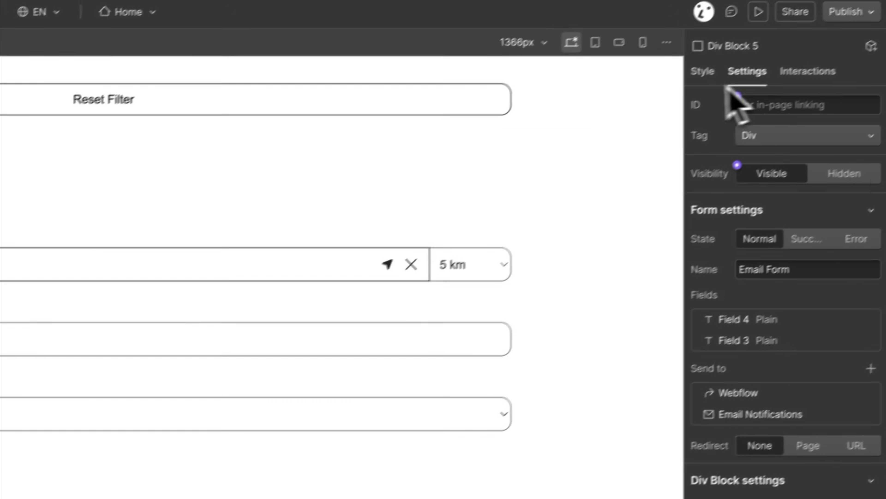
{"action": "left_click", "coordinate": [680, 89]}
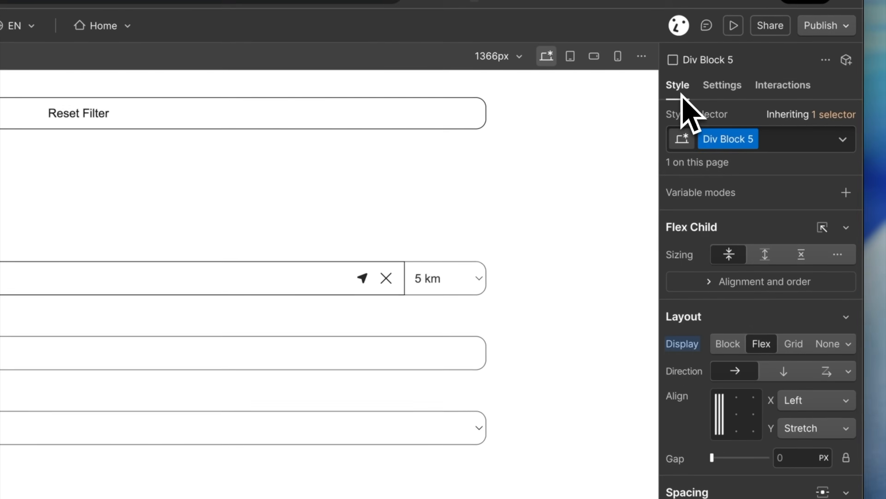
{"action": "left_click", "coordinate": [790, 461]}
{"action": "type", "text": "1"}
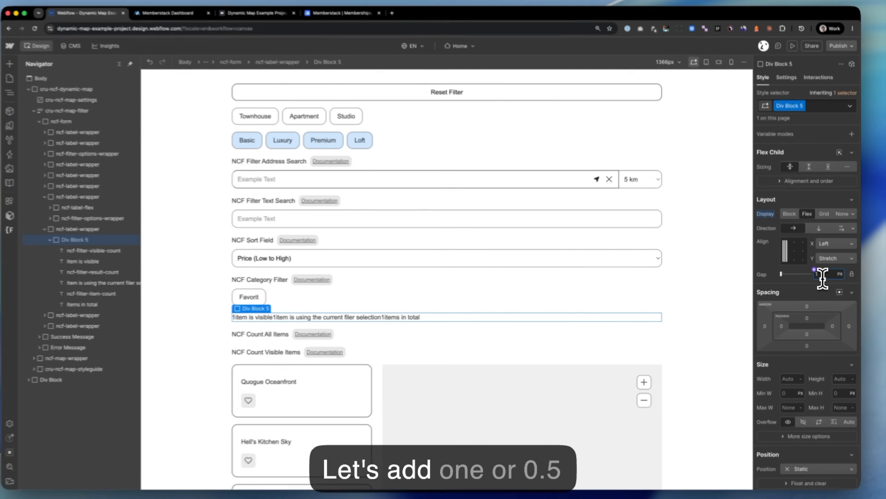
{"action": "key", "text": "Return"}
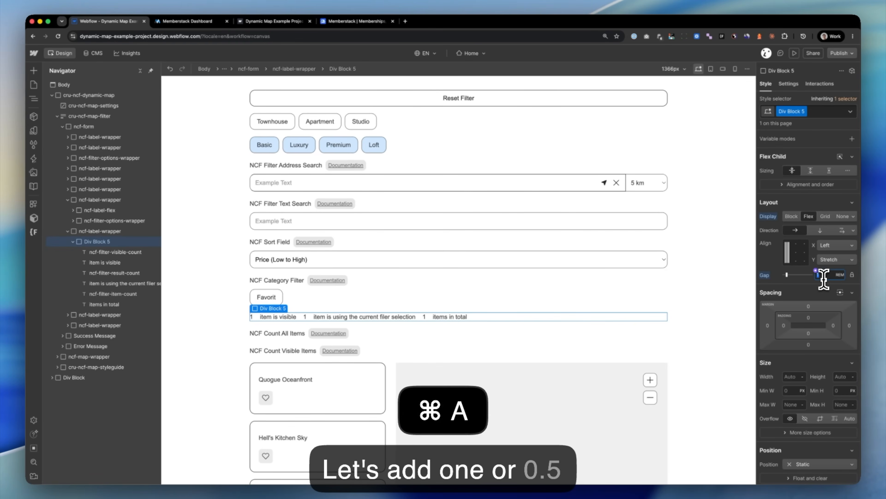
{"action": "type", "text": "0.5rem"}
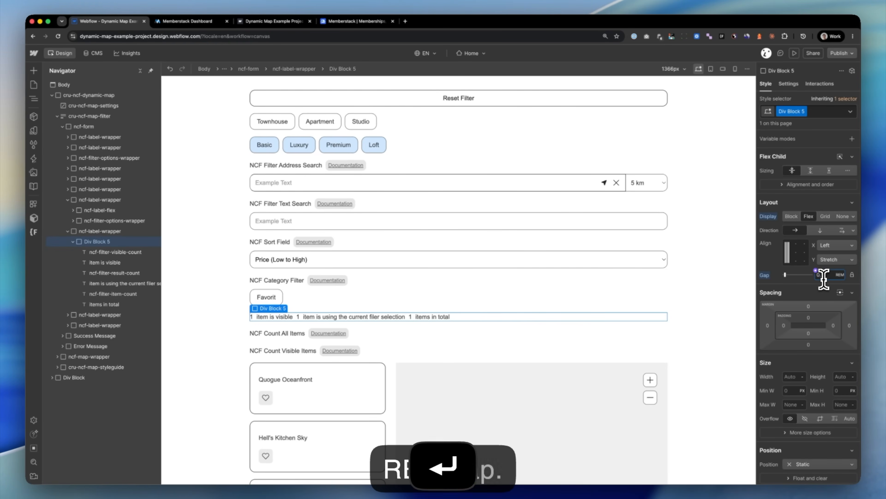
Step: Publish the site to the staging domain and filter the live page by Townhouse to check the counters
{"action": "left_click", "coordinate": [842, 54]}
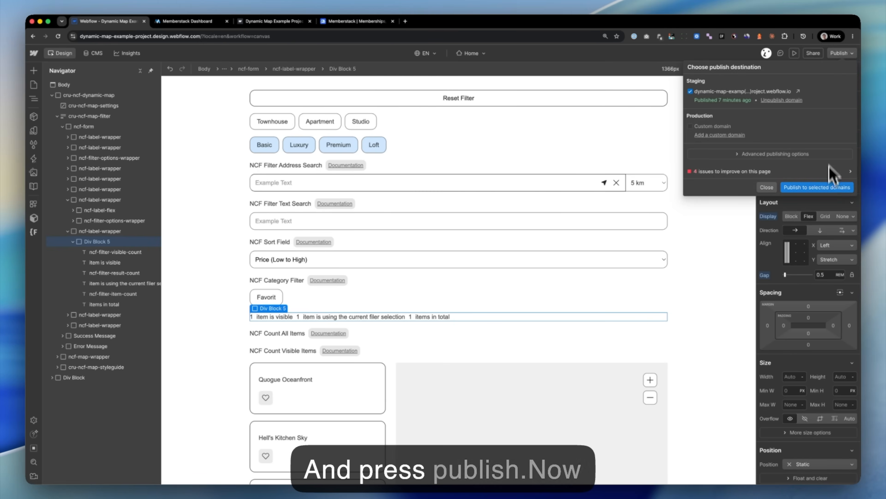
{"action": "left_click", "coordinate": [828, 189]}
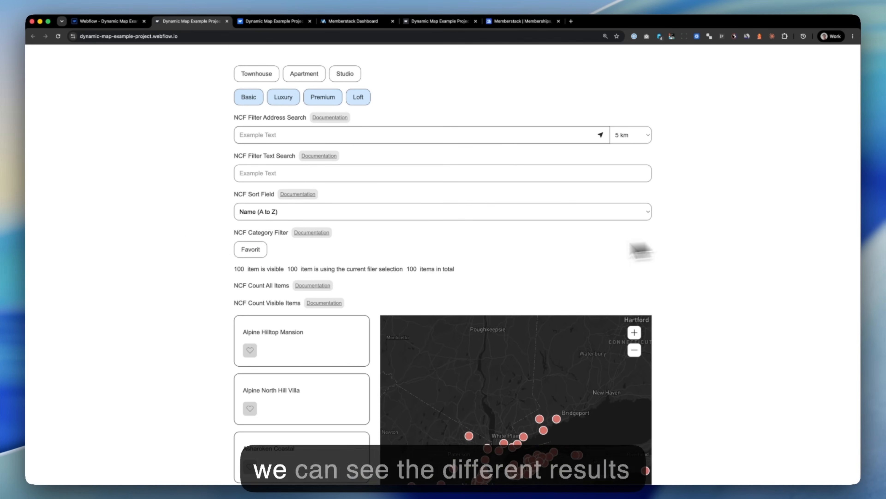
{"action": "scroll", "coordinate": [157, 254], "scroll_direction": "down", "scroll_amount": 1}
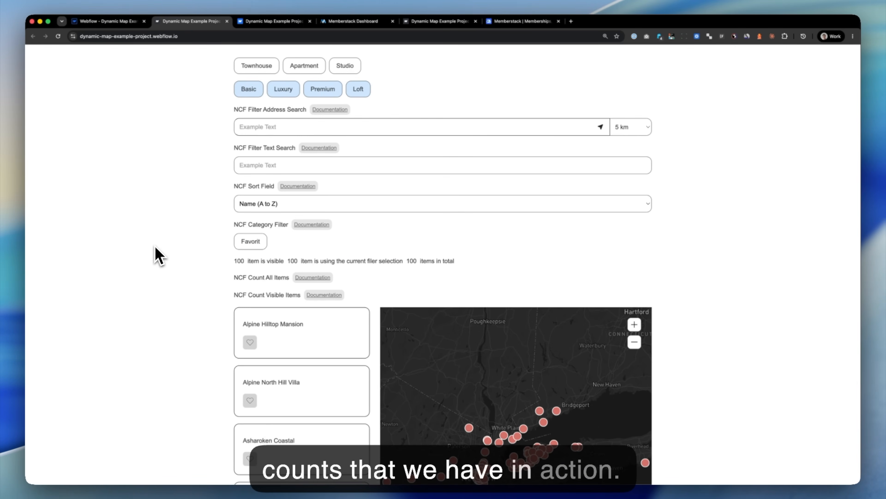
{"action": "scroll", "coordinate": [157, 254], "scroll_direction": "down", "scroll_amount": 1}
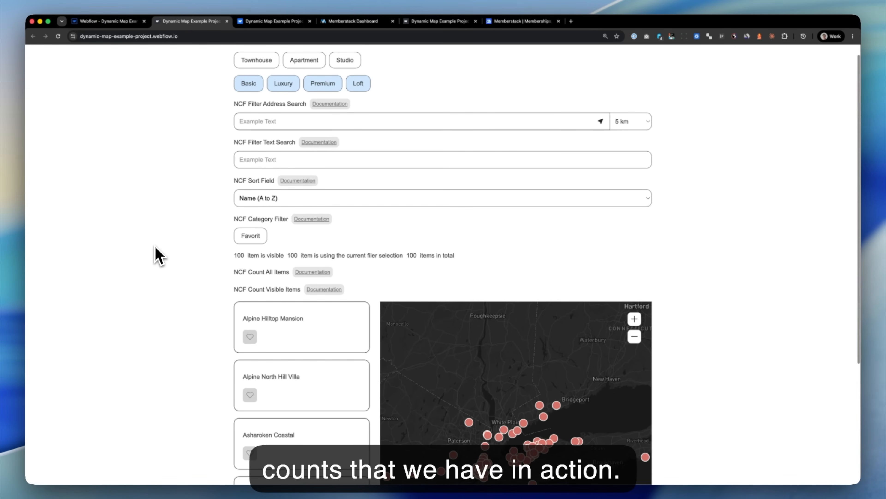
{"action": "left_click", "coordinate": [263, 62]}
{"action": "scroll", "coordinate": [807, 293], "scroll_direction": "down", "scroll_amount": 5}
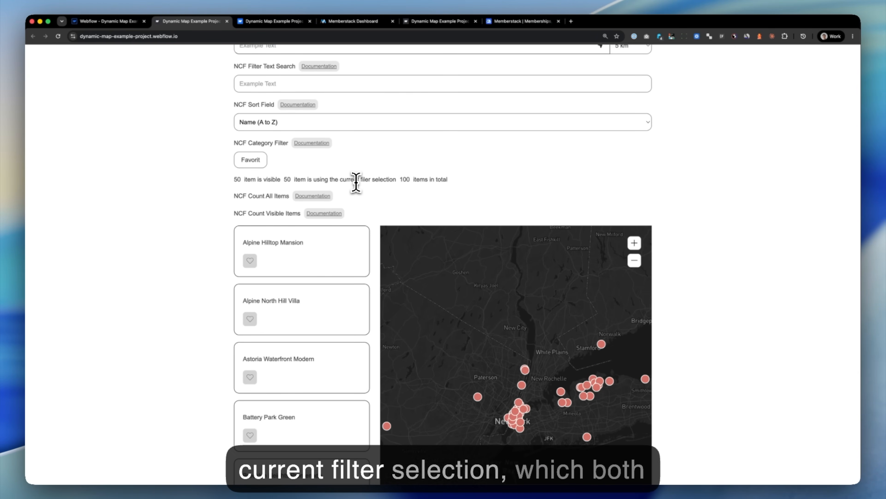
Step: Return to the Webflow Designer and correct the label behind the visible count to "item(s) are visible"
{"action": "left_click", "coordinate": [100, 25]}
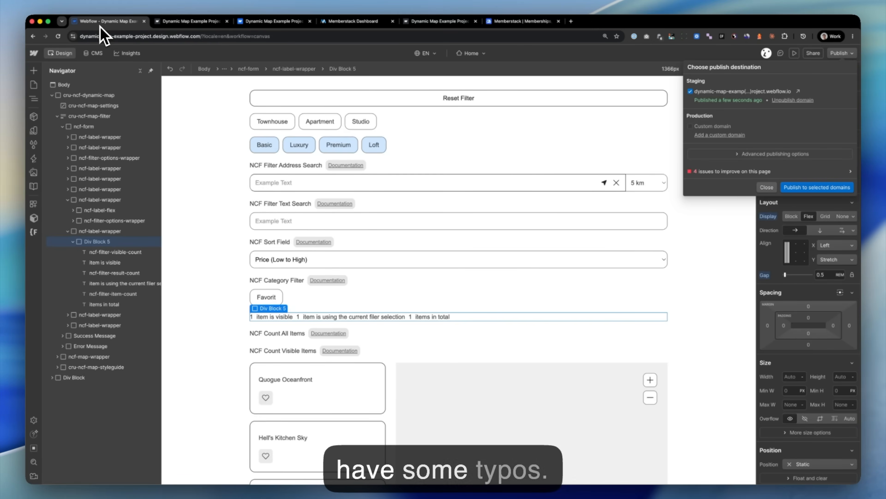
{"action": "left_click", "coordinate": [270, 316]}
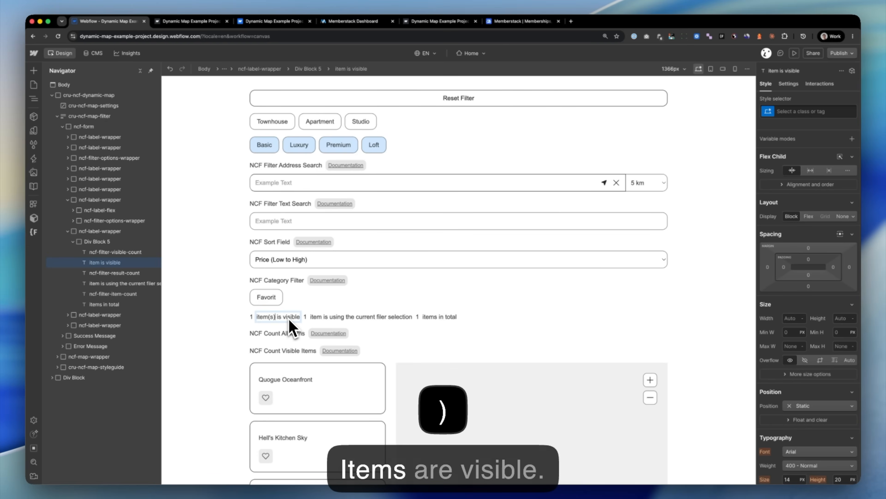
{"action": "type", "text": "are"}
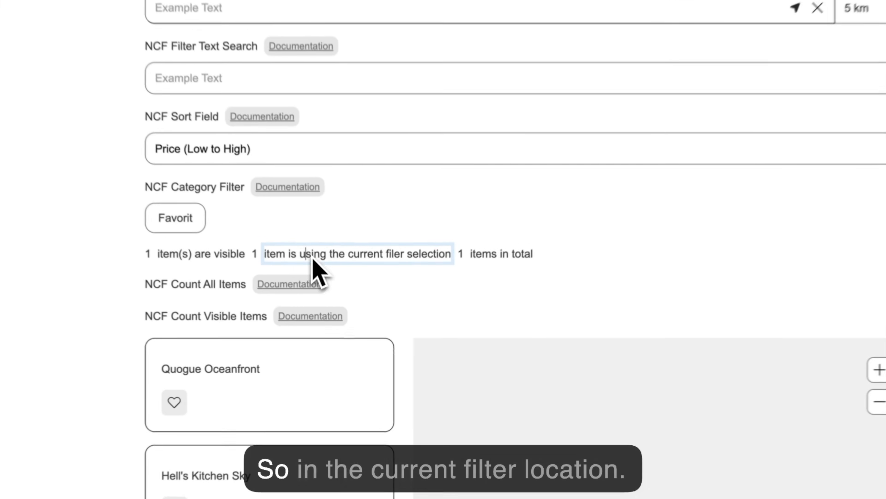
Step: Correct the label behind the result count to "item(s) are using the current filter selection"
{"action": "double_click", "coordinate": [386, 316]}
{"action": "type", "text": "t"}
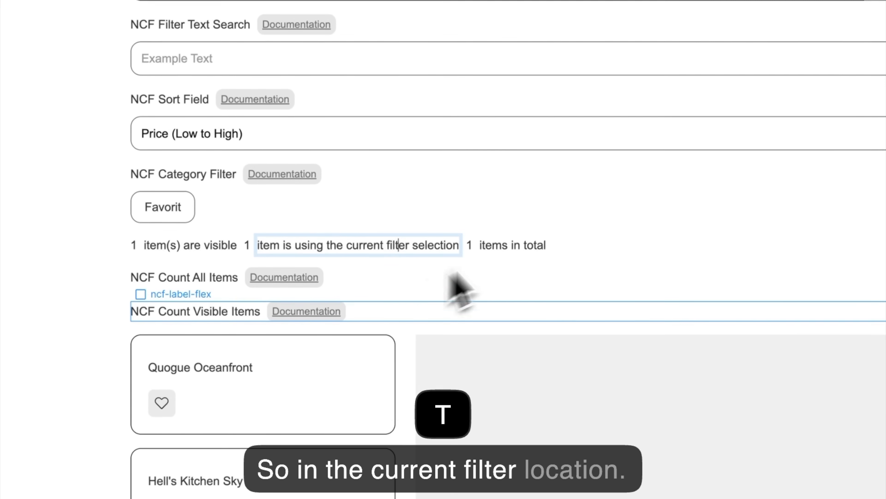
{"action": "left_click", "coordinate": [528, 228]}
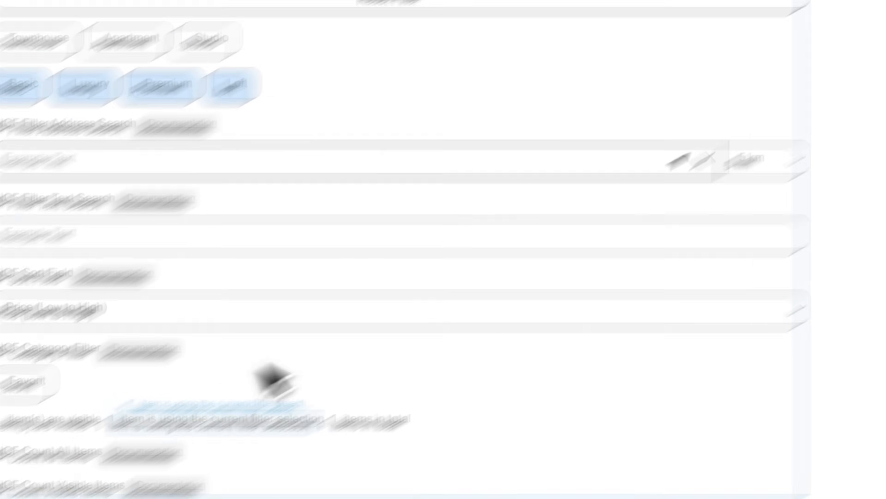
{"action": "left_click", "coordinate": [287, 247]}
{"action": "double_click", "coordinate": [378, 292]}
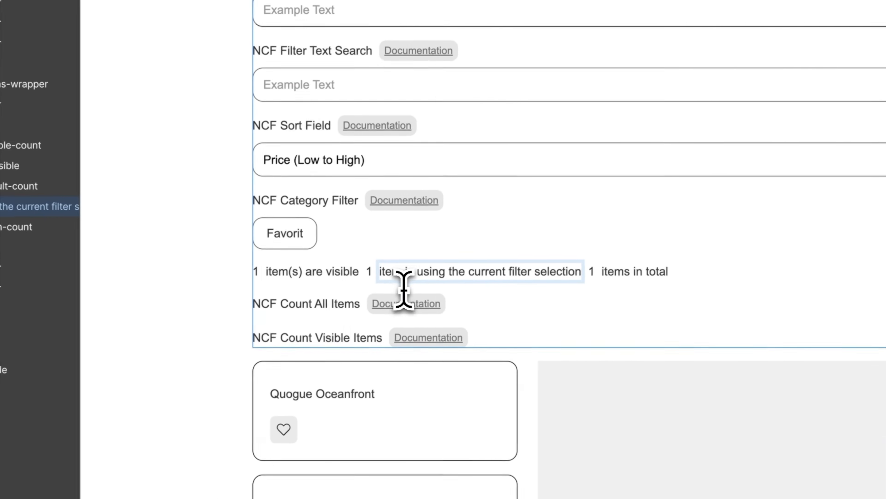
{"action": "type", "text": "(s)"}
{"action": "key", "text": "Left"}
{"action": "type", "text": "s"}
{"action": "key", "text": "Right"}
{"action": "key", "text": "Right"}
{"action": "key", "text": "shift+Right"}
{"action": "key", "text": "shift+Right"}
{"action": "type", "text": "are"}
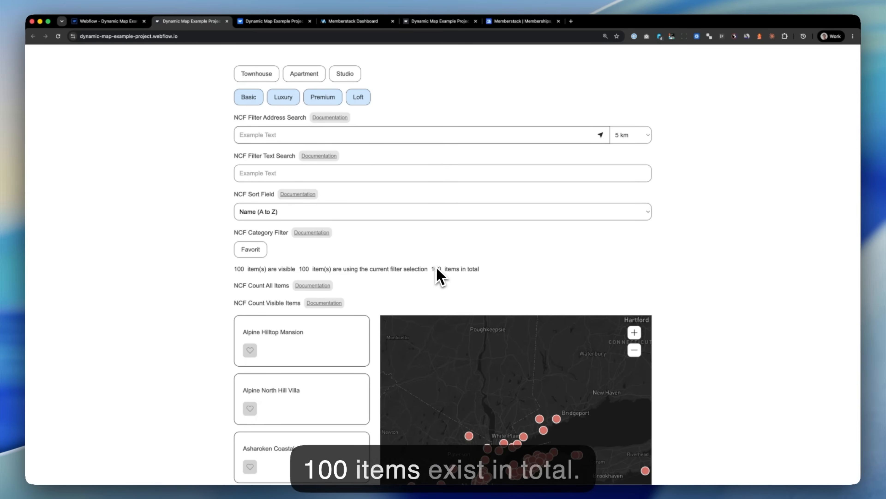
Step: On the published page, filter by Basic and zoom the map in on a few markers to check the visible count
{"action": "scroll", "coordinate": [656, 285], "scroll_direction": "down", "scroll_amount": 1}
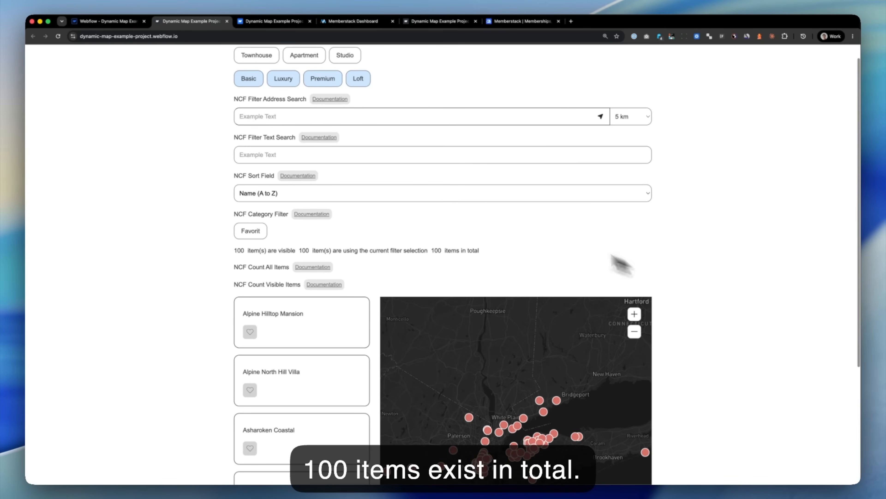
{"action": "left_click", "coordinate": [262, 80]}
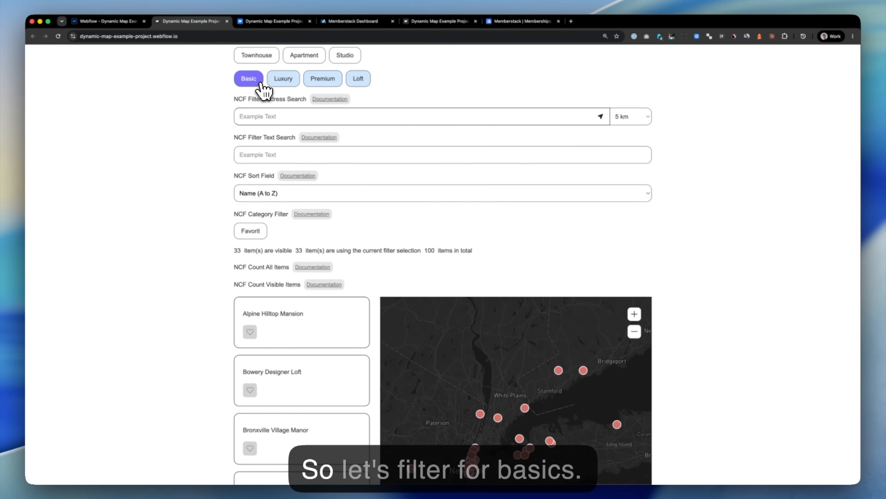
{"action": "scroll", "coordinate": [709, 331], "scroll_direction": "down", "scroll_amount": 4}
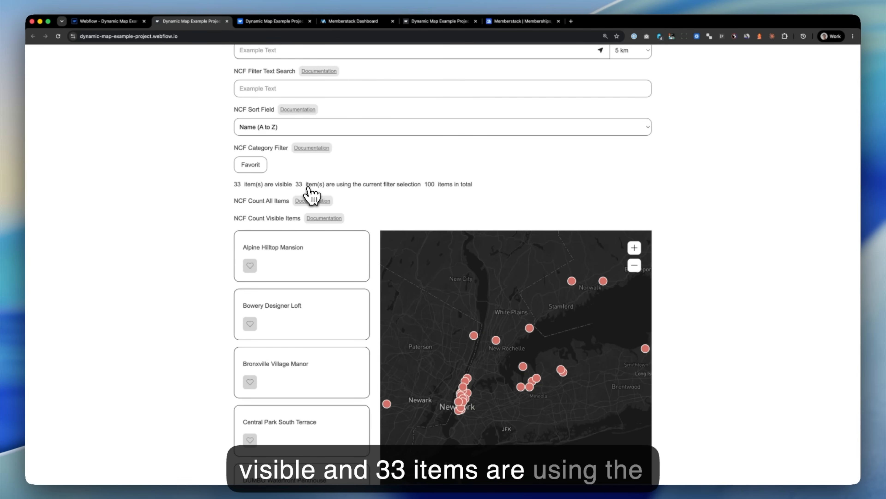
{"action": "left_click_drag", "start_coordinate": [516, 333], "coordinate": [504, 327]}
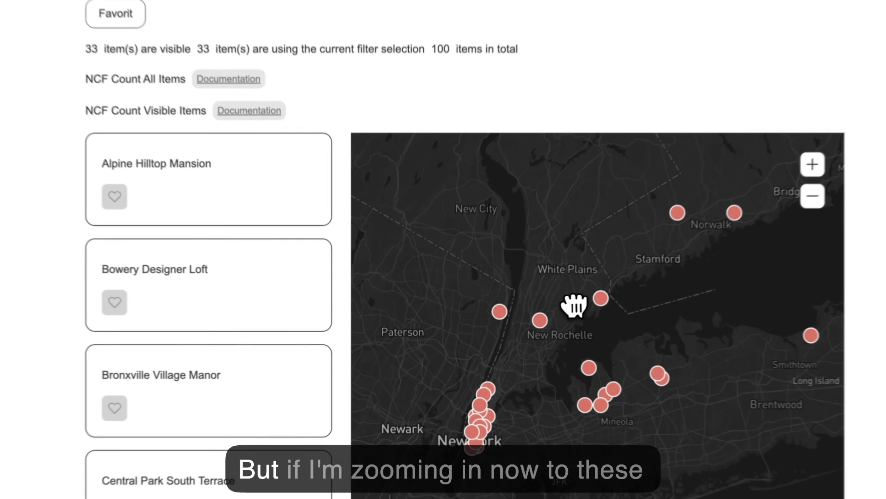
{"action": "scroll", "coordinate": [534, 377], "scroll_direction": "down", "scroll_amount": 3}
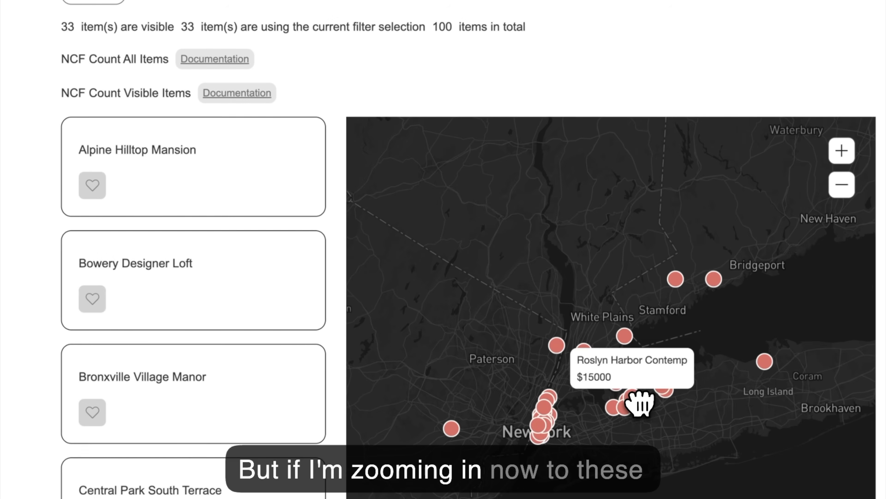
{"action": "scroll", "coordinate": [640, 403], "scroll_direction": "up", "scroll_amount": 10}
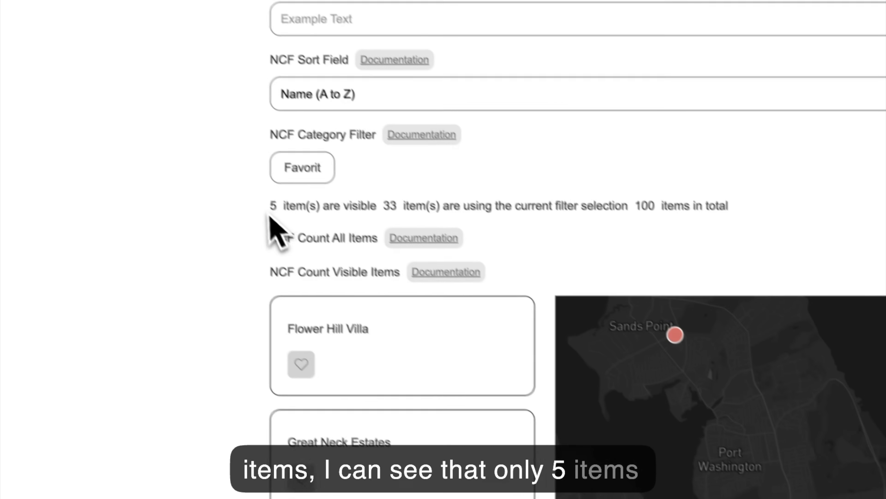
{"action": "left_click_drag", "start_coordinate": [104, 64], "coordinate": [140, 65]}
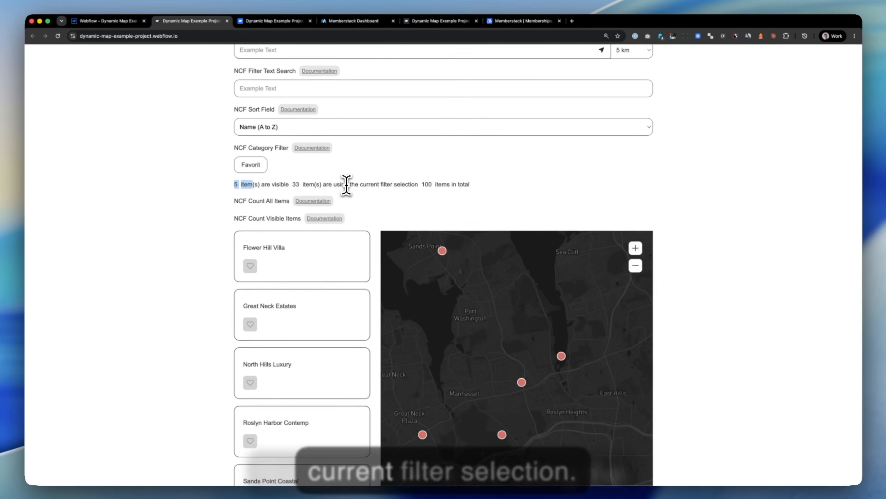
Step: Add the Apartment and Townhouse filters on the published page and check how the counters respond
{"action": "scroll", "coordinate": [380, 181], "scroll_direction": "up", "scroll_amount": 3}
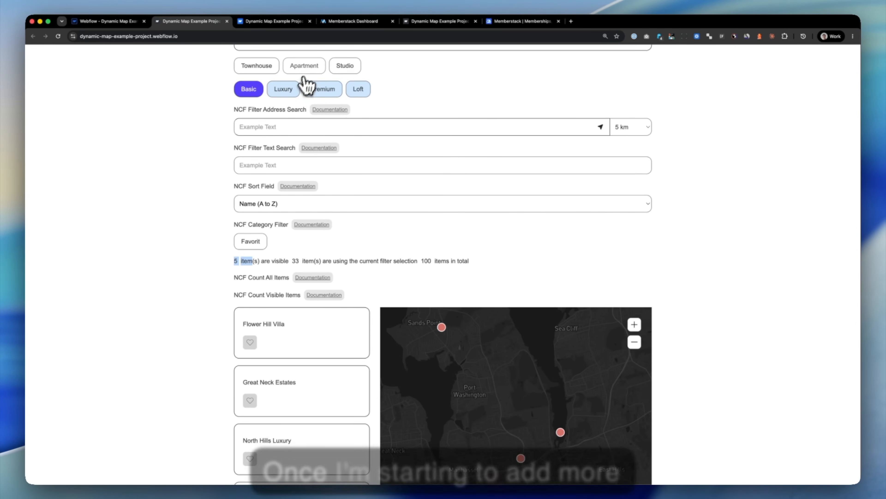
{"action": "left_click", "coordinate": [311, 70]}
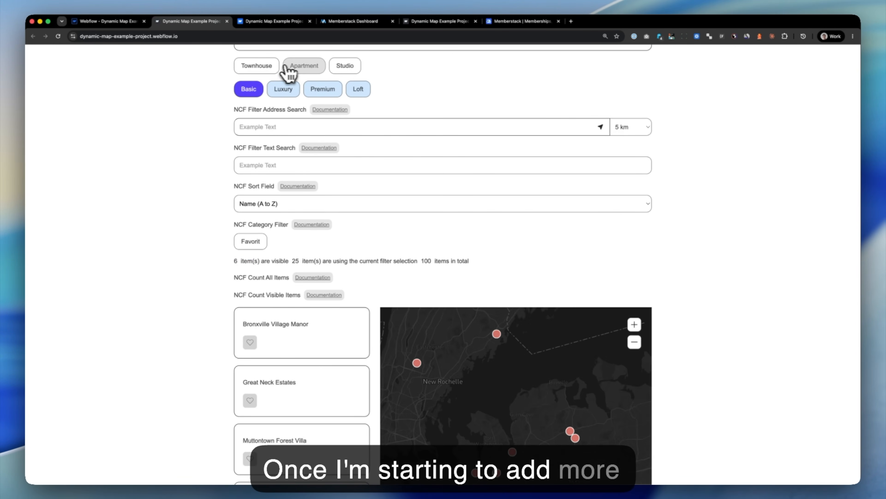
{"action": "left_click", "coordinate": [274, 68]}
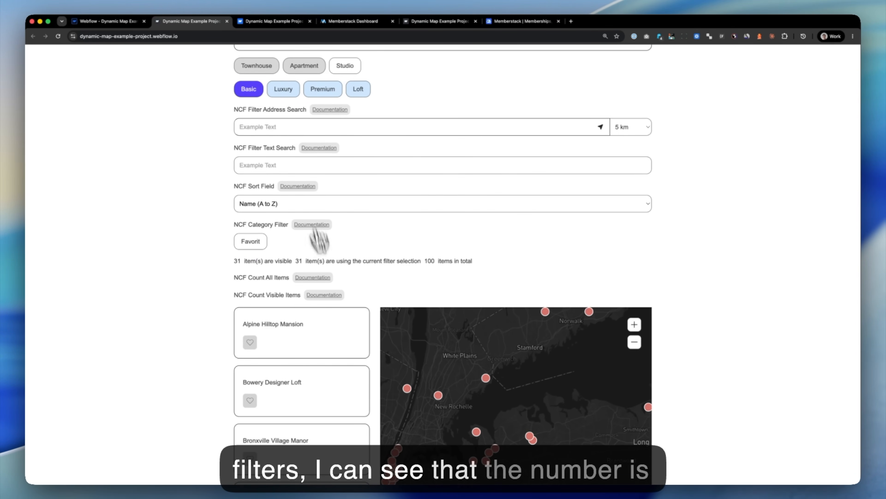
{"action": "scroll", "coordinate": [686, 319], "scroll_direction": "down", "scroll_amount": 2}
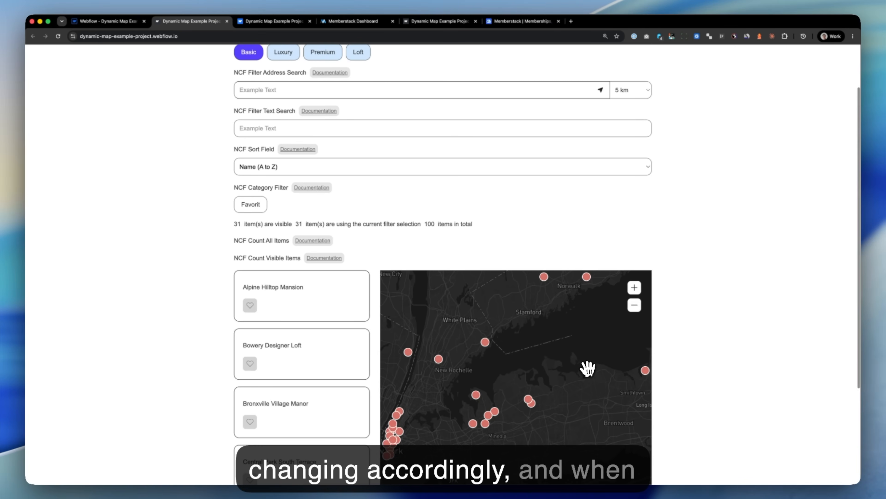
Step: Pan and zoom the map in and out around New York to check that the visible count follows the map view
{"action": "left_click_drag", "start_coordinate": [588, 367], "coordinate": [579, 353]}
{"action": "left_click_drag", "start_coordinate": [458, 385], "coordinate": [524, 356]}
{"action": "scroll", "coordinate": [461, 390], "scroll_direction": "up", "scroll_amount": 5}
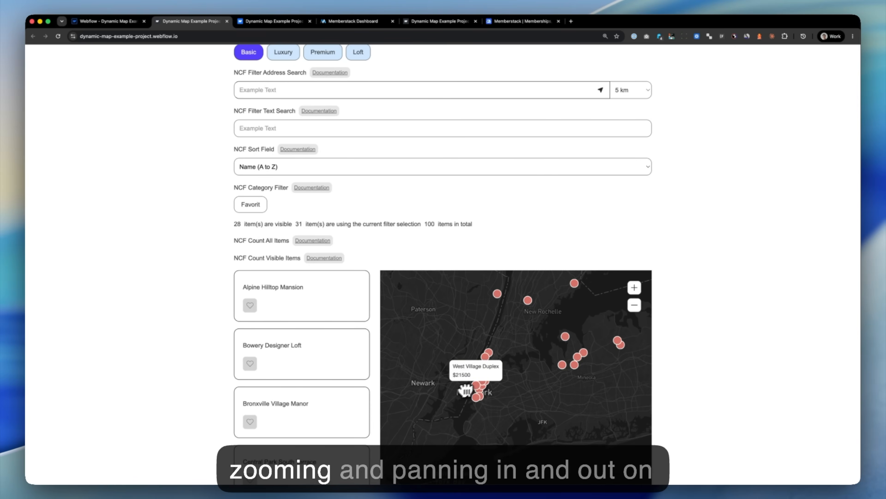
{"action": "scroll", "coordinate": [480, 384], "scroll_direction": "up", "scroll_amount": 3}
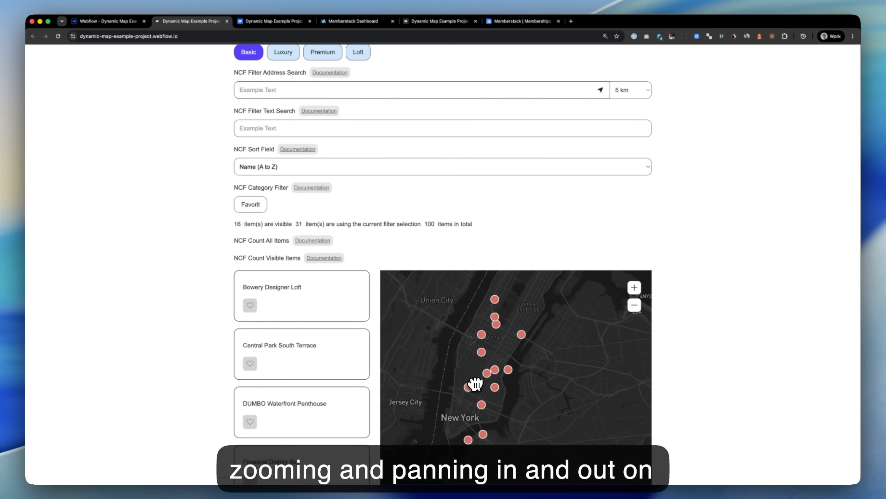
{"action": "scroll", "coordinate": [670, 357], "scroll_direction": "down", "scroll_amount": 2}
{"action": "scroll", "coordinate": [670, 356], "scroll_direction": "down", "scroll_amount": 2}
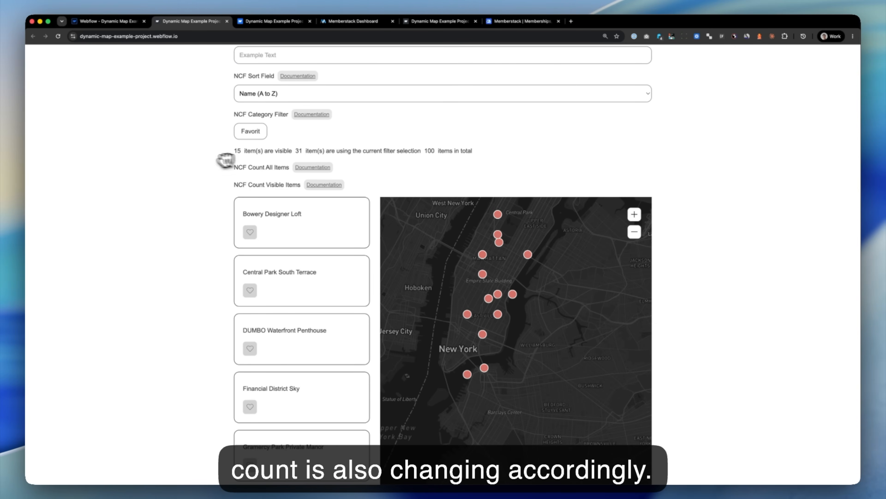
Step: In the Webflow Designer, turn on pagination for the cru-ncf-map-item-list collection list with 100 items per page
{"action": "left_click", "coordinate": [109, 22]}
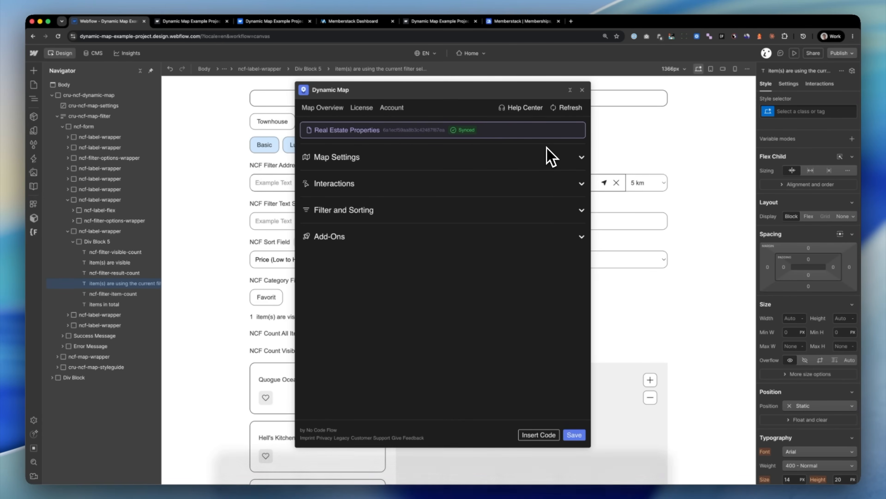
{"action": "left_click", "coordinate": [571, 90]}
{"action": "scroll", "coordinate": [368, 253], "scroll_direction": "down", "scroll_amount": 3}
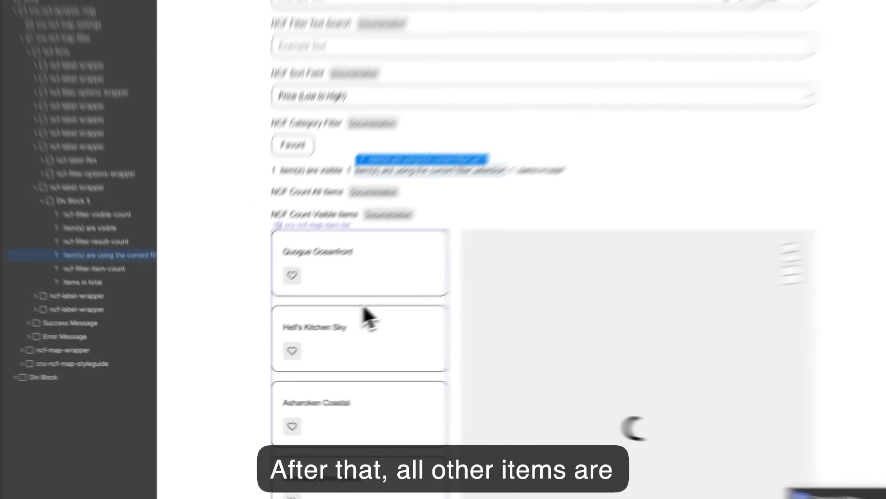
{"action": "left_click", "coordinate": [321, 322]}
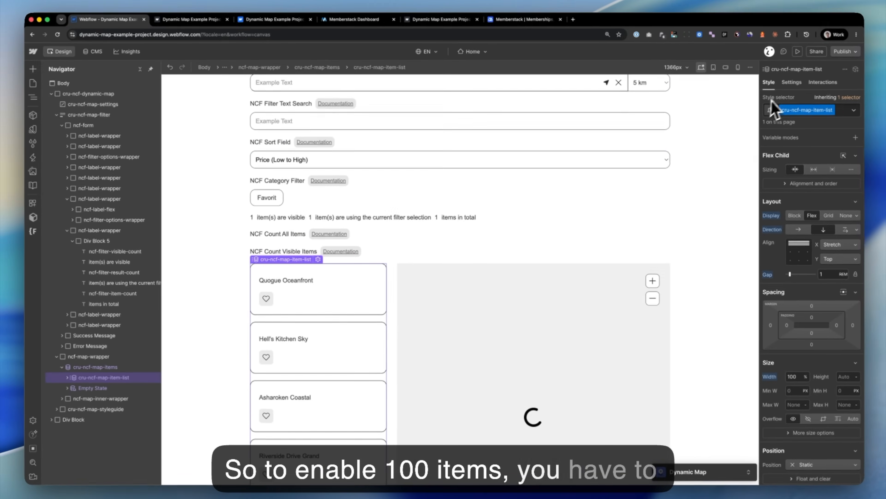
{"action": "left_click", "coordinate": [789, 85]}
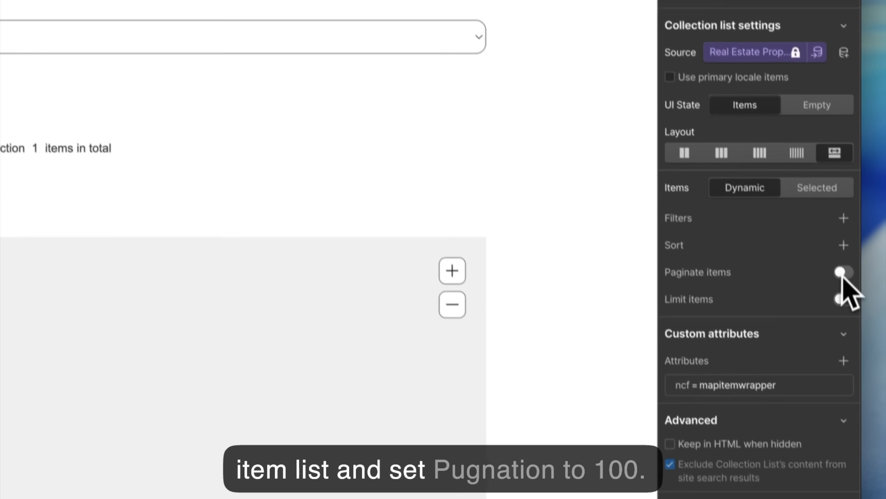
{"action": "left_click", "coordinate": [851, 282]}
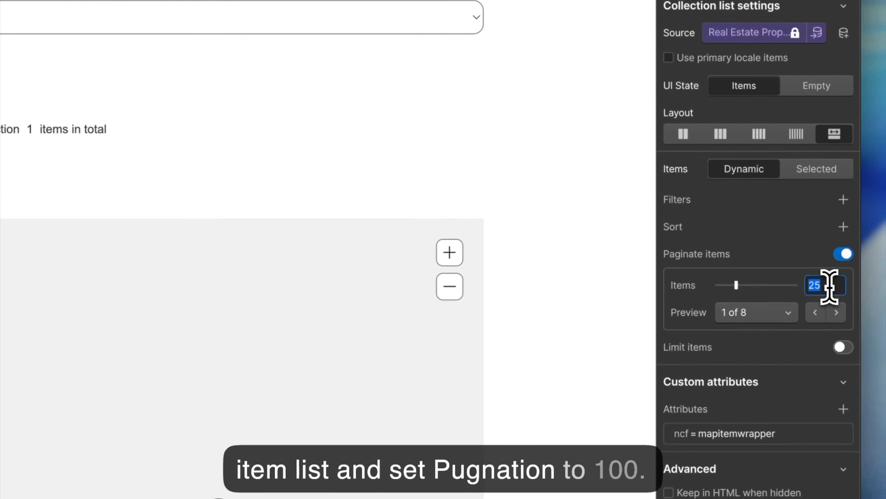
{"action": "type", "text": "100"}
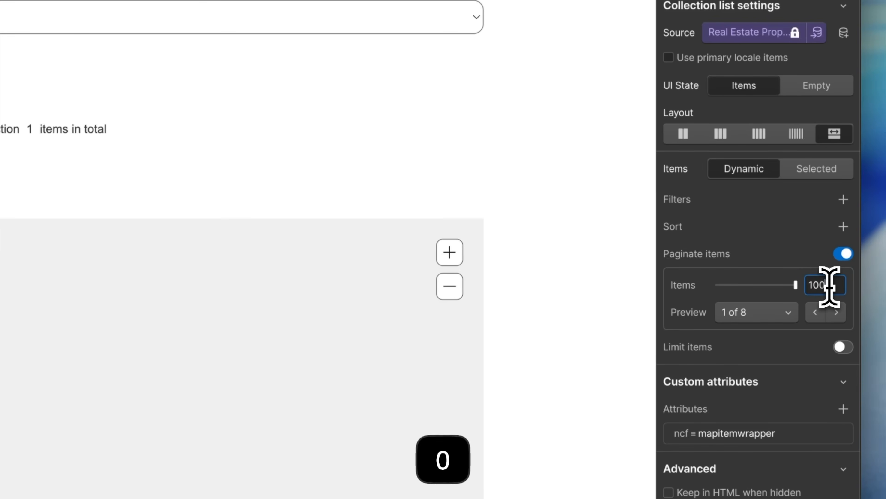
{"action": "left_click", "coordinate": [153, 276]}
Step: Paginate the ncf-tooltip-popup-list collection list in the map style guide at 100 items per page
{"action": "scroll", "coordinate": [358, 320], "scroll_direction": "down", "scroll_amount": 2}
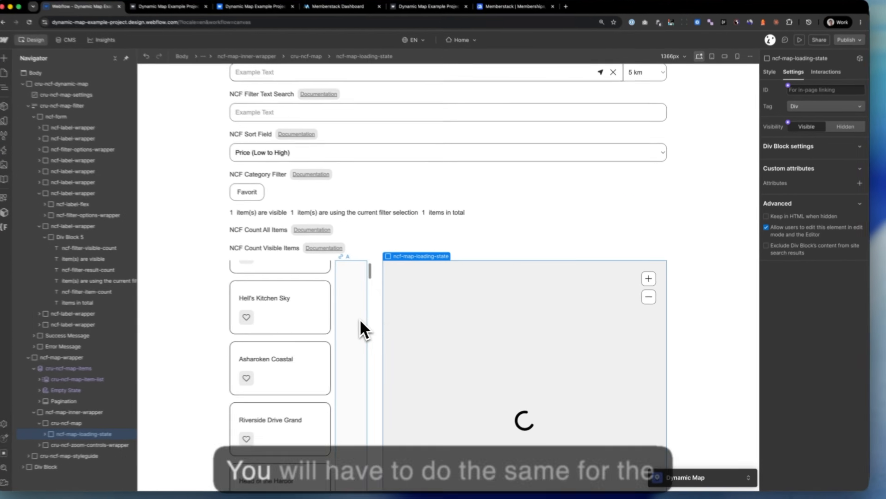
{"action": "scroll", "coordinate": [360, 329], "scroll_direction": "down", "scroll_amount": 10}
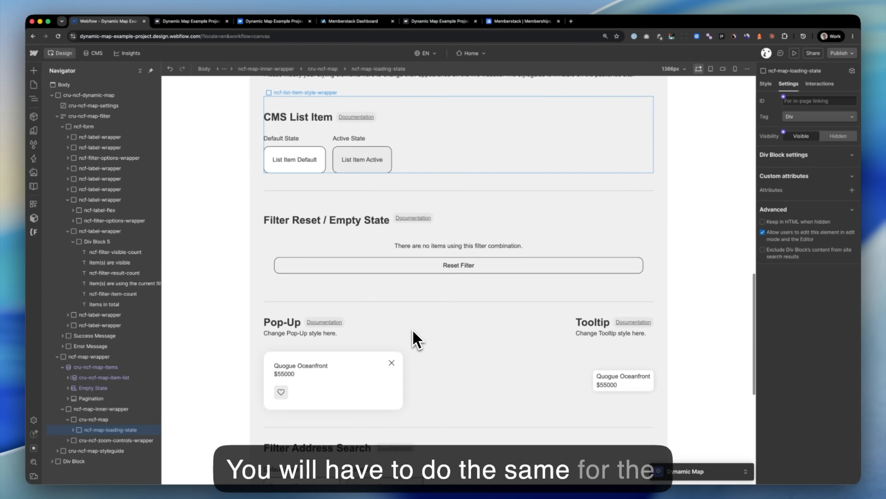
{"action": "scroll", "coordinate": [416, 338], "scroll_direction": "down", "scroll_amount": 4}
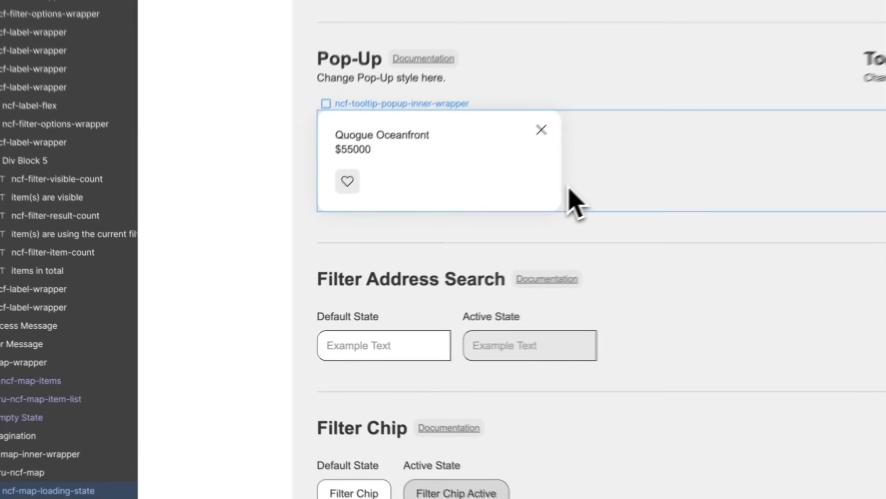
{"action": "left_click", "coordinate": [410, 267]}
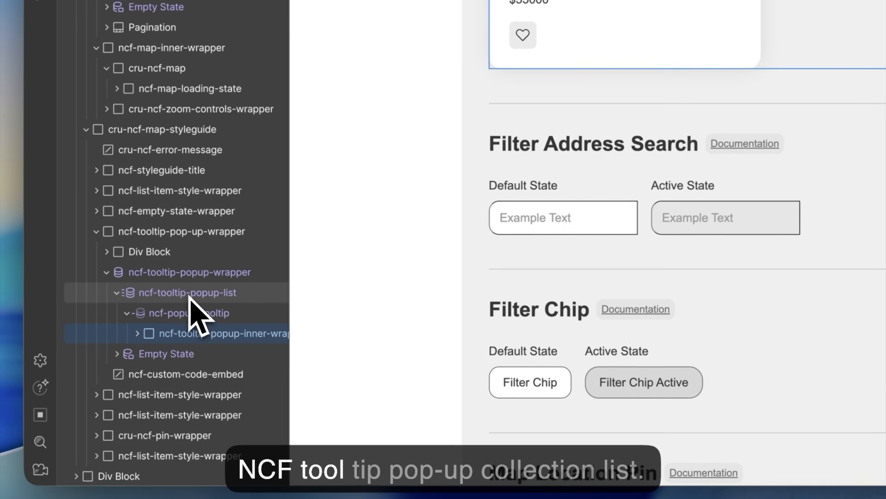
{"action": "left_click", "coordinate": [47, 407]}
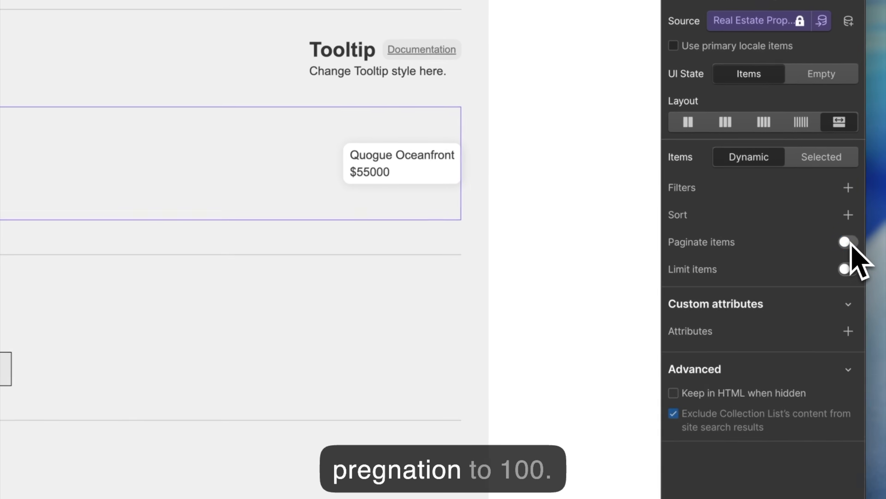
{"action": "left_click", "coordinate": [847, 243]}
{"action": "double_click", "coordinate": [824, 276]}
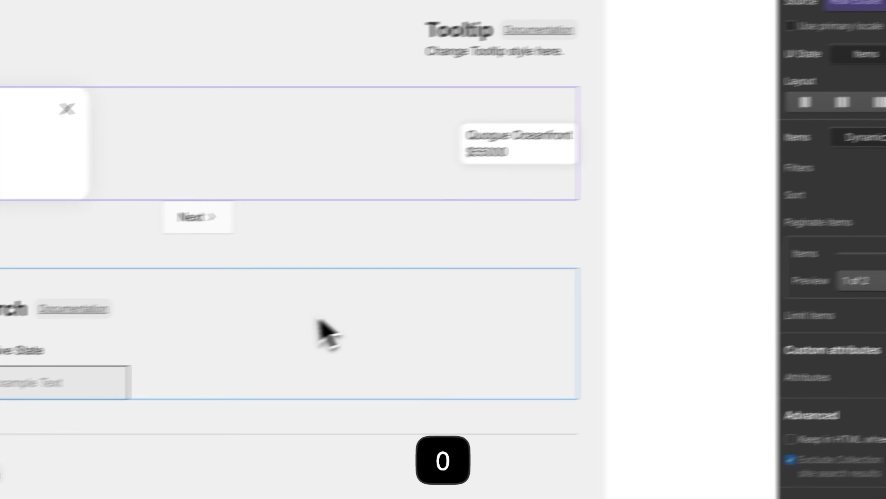
{"action": "left_click", "coordinate": [163, 333]}
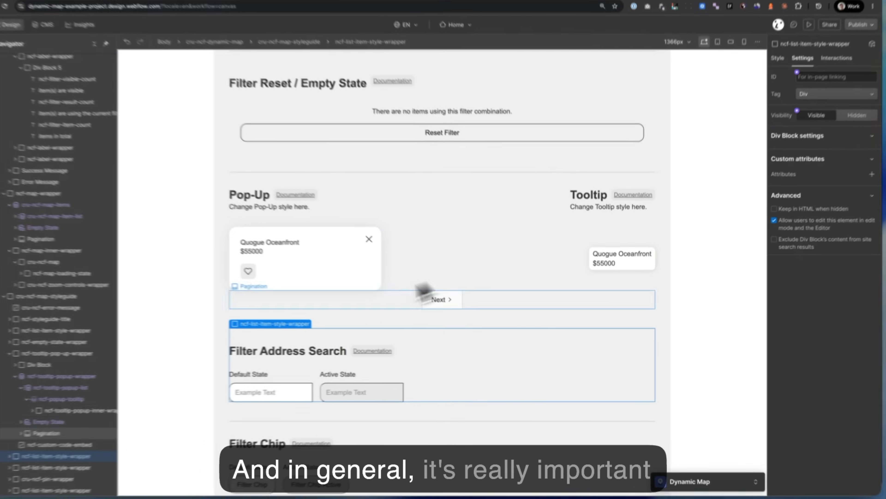
{"action": "left_click", "coordinate": [62, 387]}
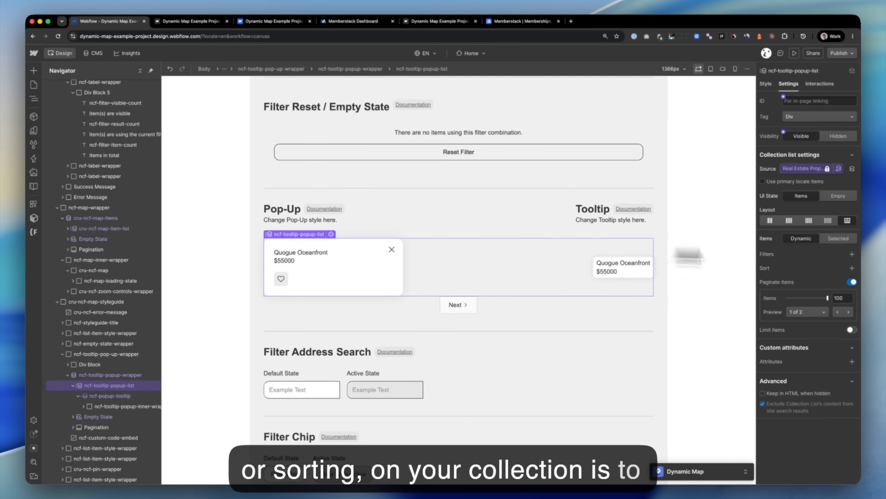
{"action": "scroll", "coordinate": [332, 254], "scroll_direction": "up", "scroll_amount": 3}
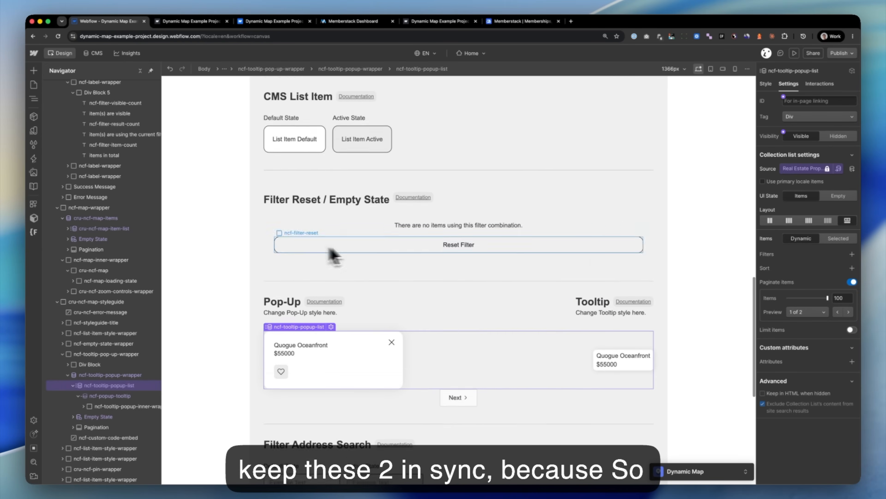
{"action": "scroll", "coordinate": [590, 272], "scroll_direction": "up", "scroll_amount": 3}
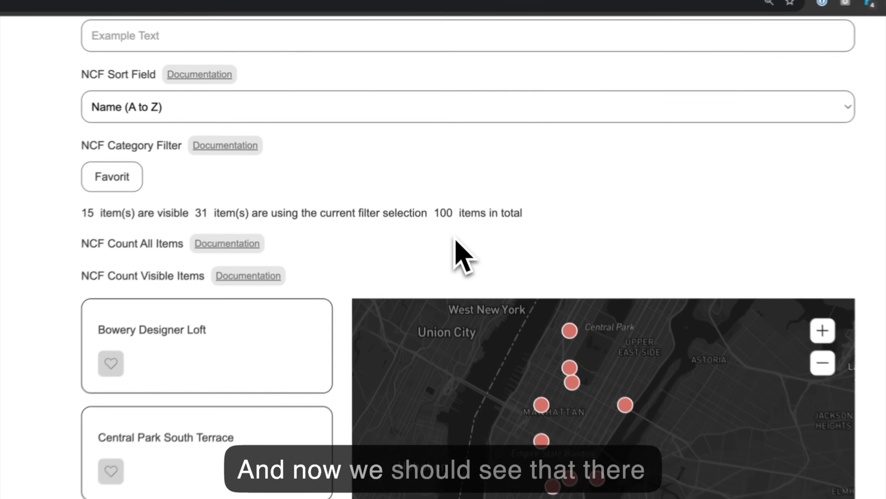
Step: Reload the published page and zoom into the map to compare the visible, filtered and total item counts
{"action": "key", "text": "super+r"}
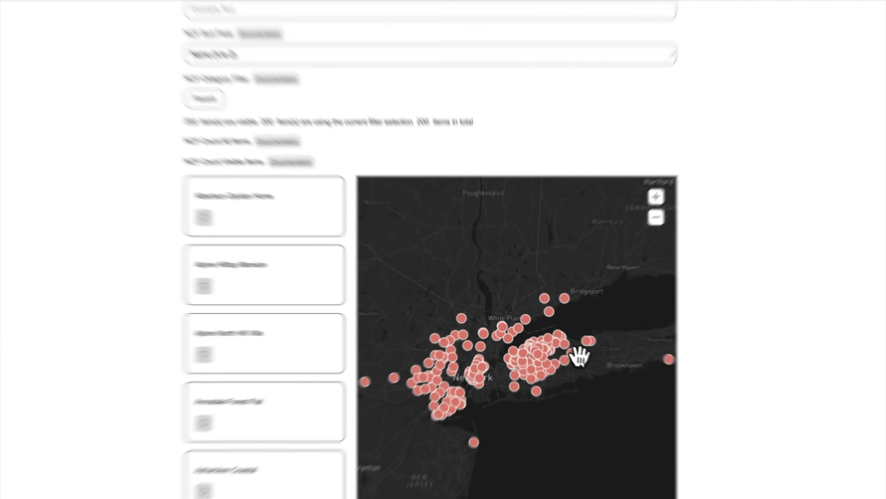
{"action": "scroll", "coordinate": [506, 339], "scroll_direction": "up", "scroll_amount": 10}
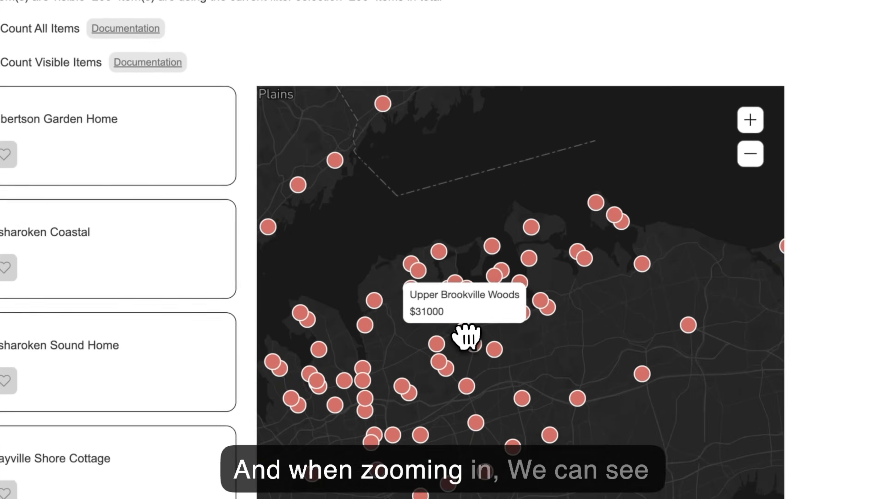
{"action": "scroll", "coordinate": [469, 335], "scroll_direction": "up", "scroll_amount": 5}
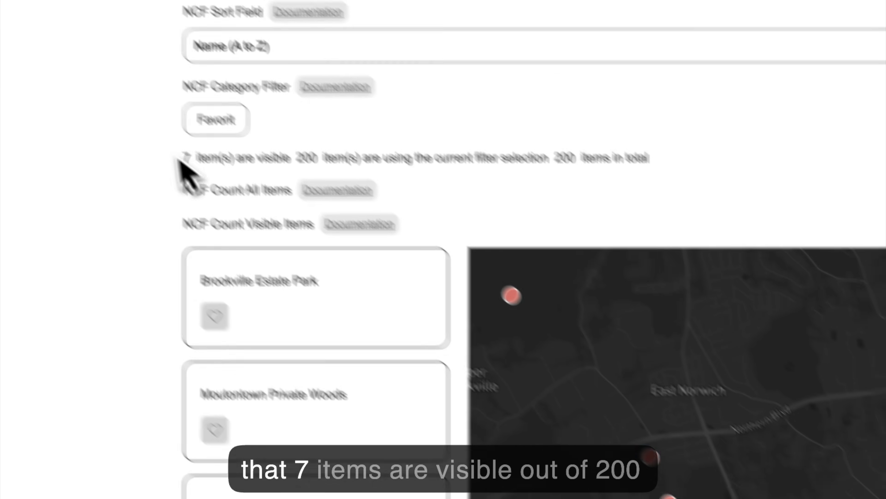
{"action": "left_click_drag", "start_coordinate": [302, 158], "coordinate": [440, 157]}
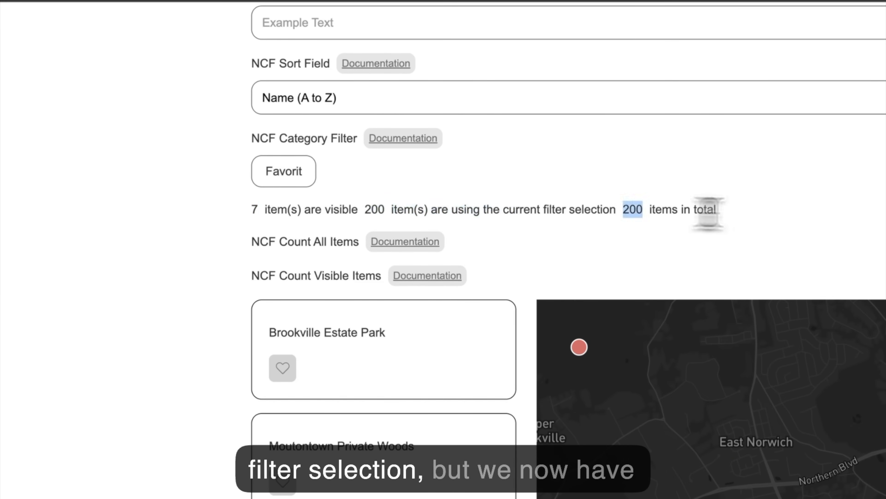
{"action": "left_click_drag", "start_coordinate": [623, 211], "coordinate": [761, 212]}
{"action": "left_click", "coordinate": [761, 213]}
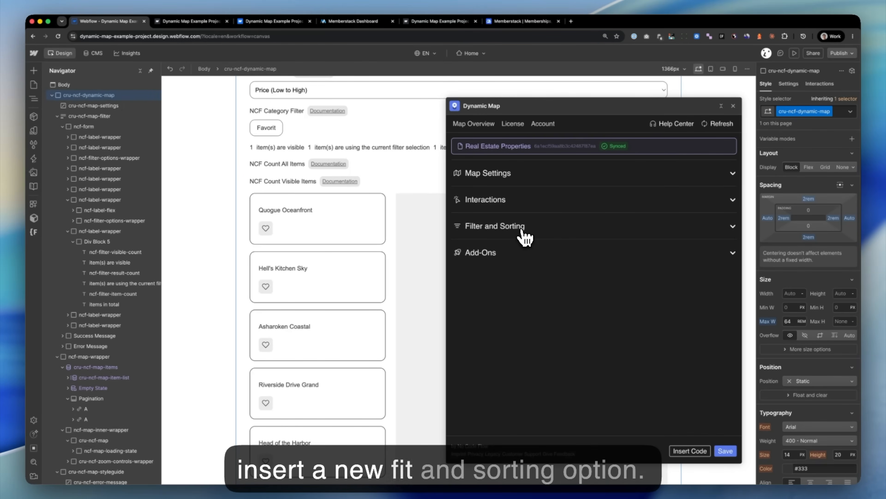
Step: Open the Asharoken Coastal entry in the Real Estate Properties collection to review its fields, and return to the page design
{"action": "left_click", "coordinate": [95, 56]}
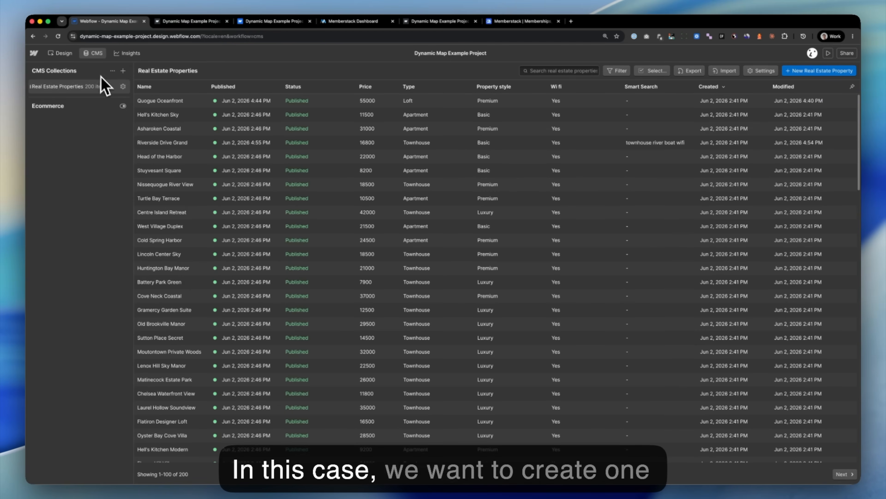
{"action": "left_click", "coordinate": [164, 129]}
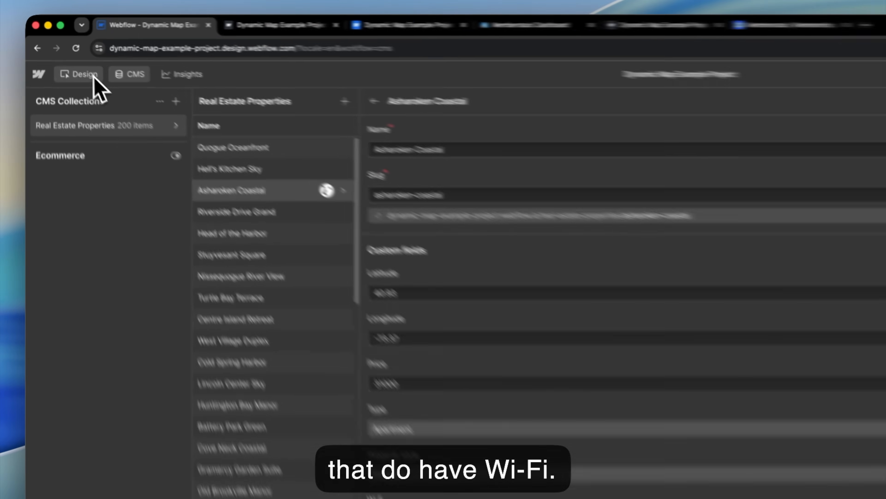
{"action": "left_click", "coordinate": [60, 53]}
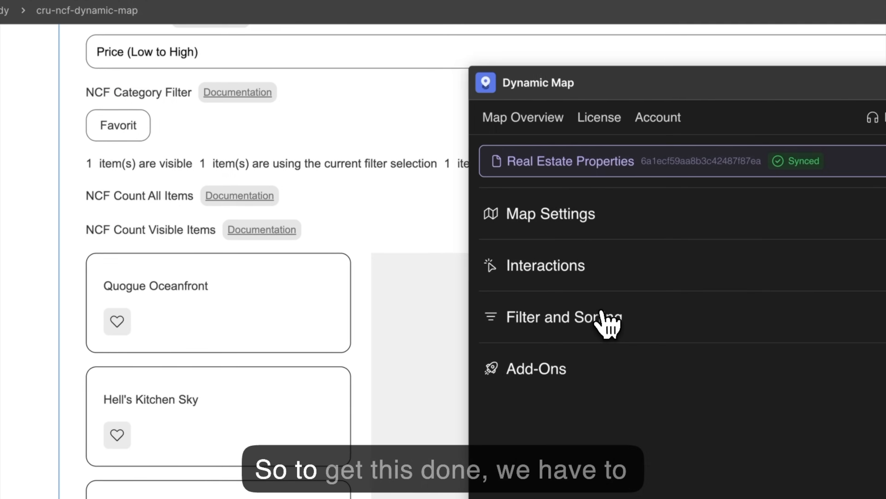
Step: Create a category filter for the Wi fi field using filter chips and save the Dynamic Map settings
{"action": "left_click", "coordinate": [663, 335]}
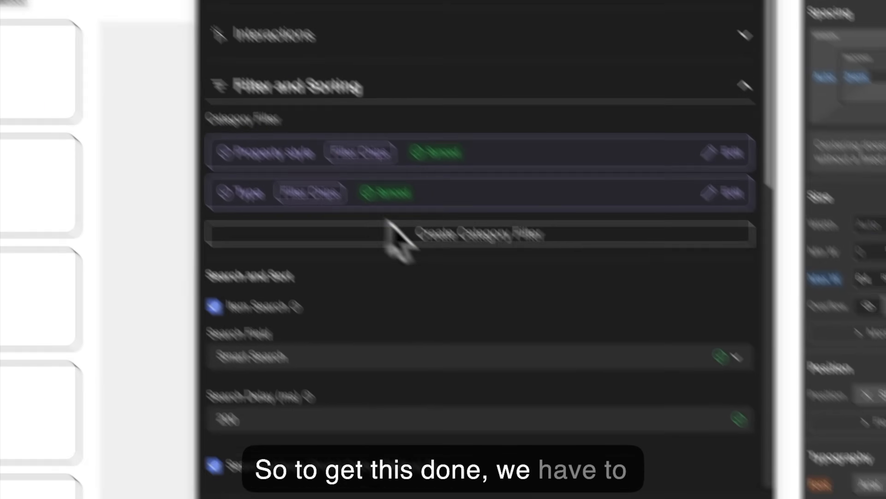
{"action": "left_click", "coordinate": [397, 238]}
{"action": "left_click", "coordinate": [387, 103]}
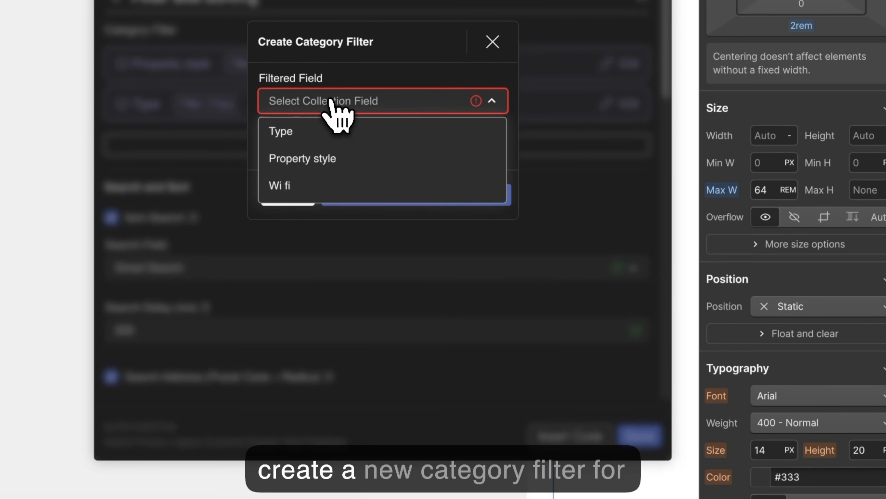
{"action": "left_click", "coordinate": [305, 185]}
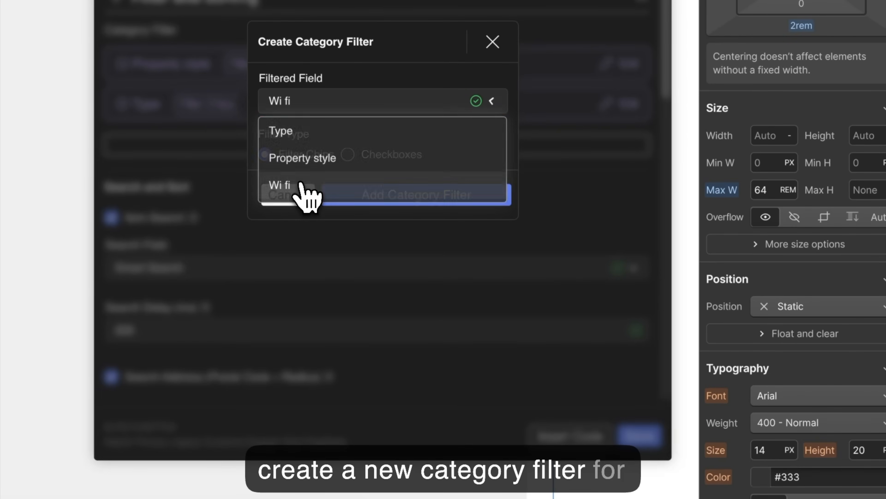
{"action": "left_click", "coordinate": [363, 195]}
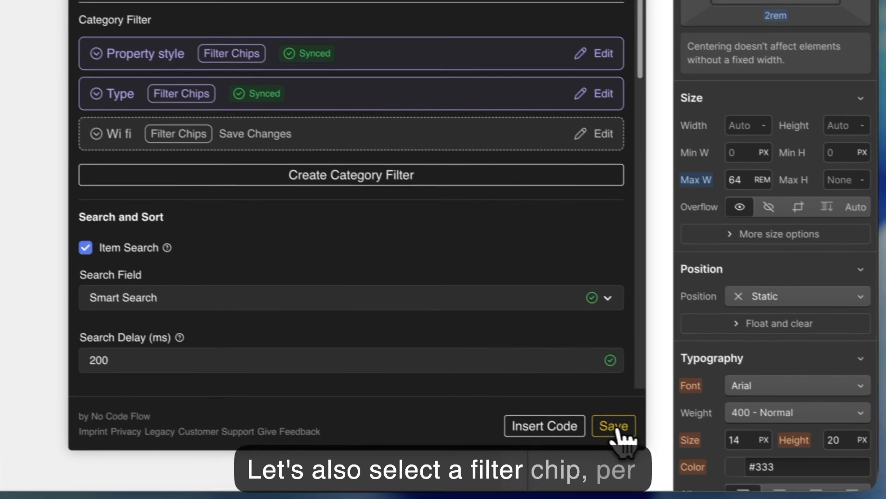
{"action": "left_click", "coordinate": [639, 436]}
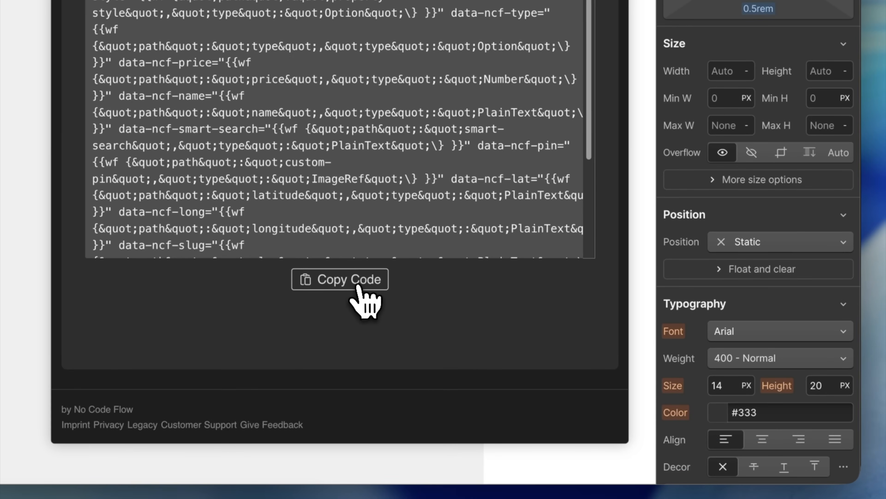
Step: Copy the updated embed code, replace the contents of cru-ncf-list-item-embed with it, save, and confirm that the code is pasted
{"action": "left_click", "coordinate": [358, 284]}
{"action": "double_click", "coordinate": [332, 199]}
{"action": "key", "text": "super+a"}
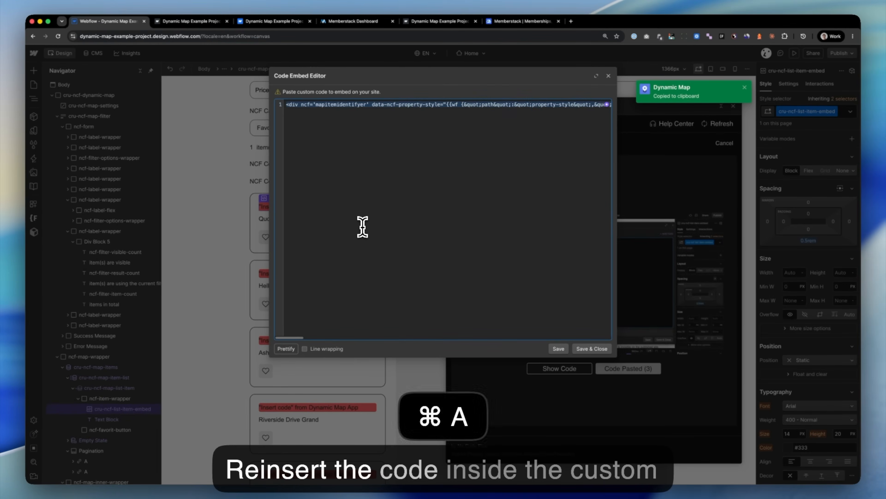
{"action": "left_click", "coordinate": [605, 351]}
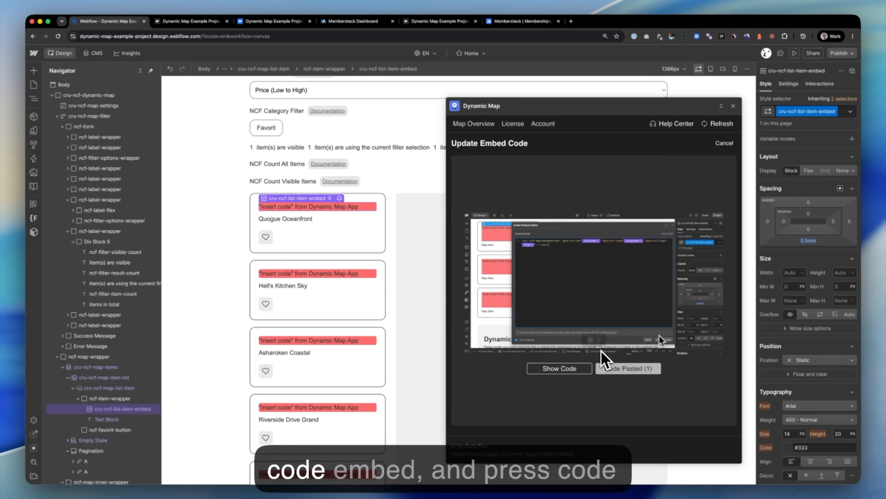
{"action": "left_click", "coordinate": [646, 380]}
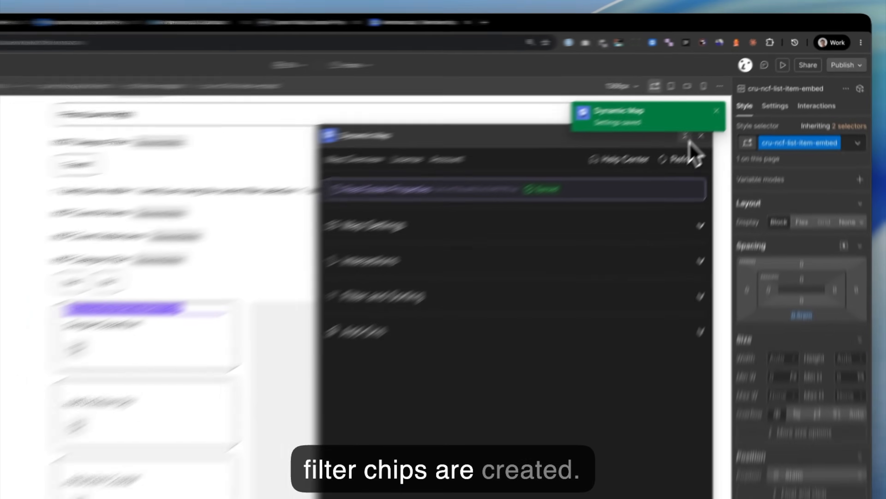
Step: Put the Dynamic Map app away and examine the Wi fi options of the Quogue Oceanfront collection item
{"action": "left_click", "coordinate": [734, 105]}
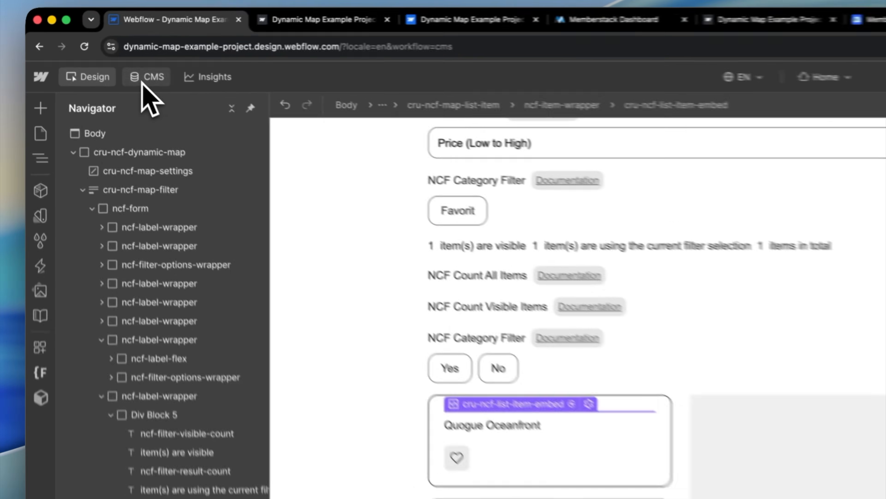
{"action": "left_click", "coordinate": [93, 53]}
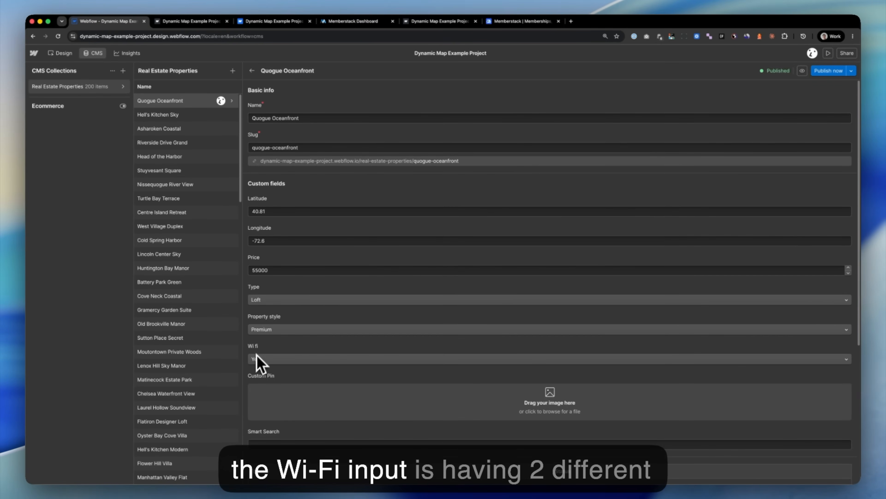
{"action": "left_click", "coordinate": [258, 358]}
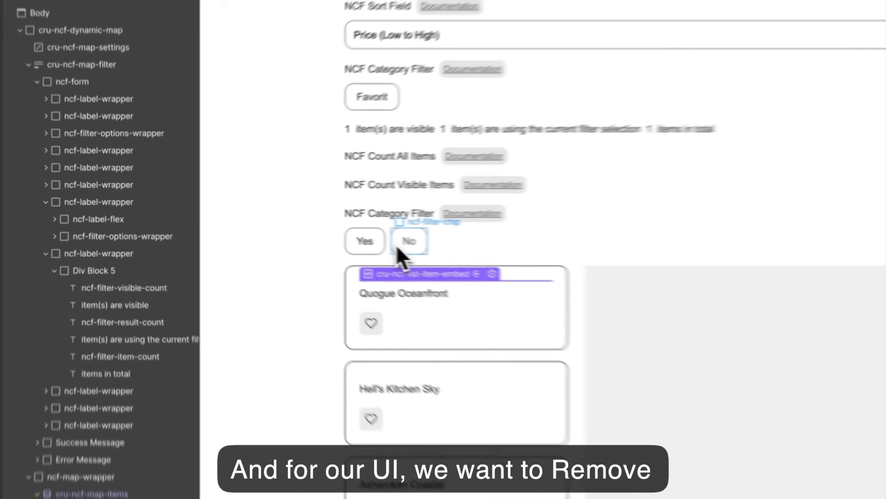
Step: Remove the No chip from the last NCF Category Filter and rename its remaining Yes chip Wifi
{"action": "left_click", "coordinate": [282, 227]}
{"action": "key", "text": "BackSpace"}
{"action": "double_click", "coordinate": [265, 224]}
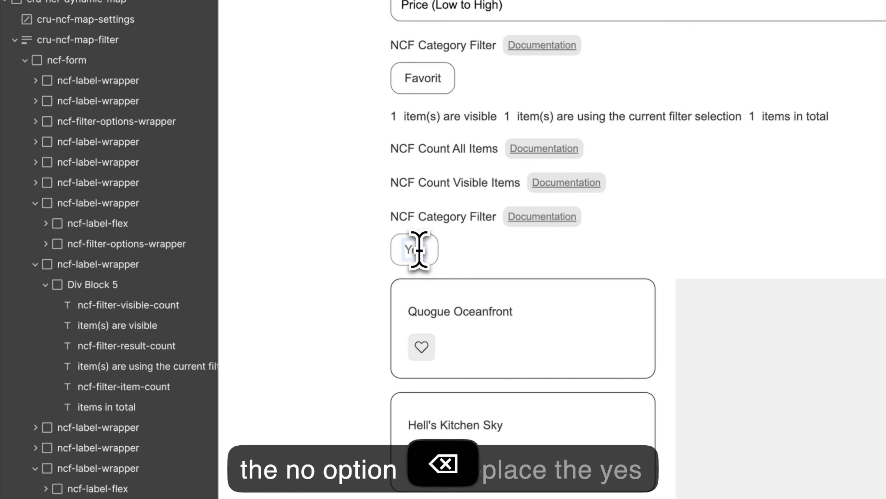
{"action": "double_click", "coordinate": [420, 250]}
{"action": "type", "text": "w"}
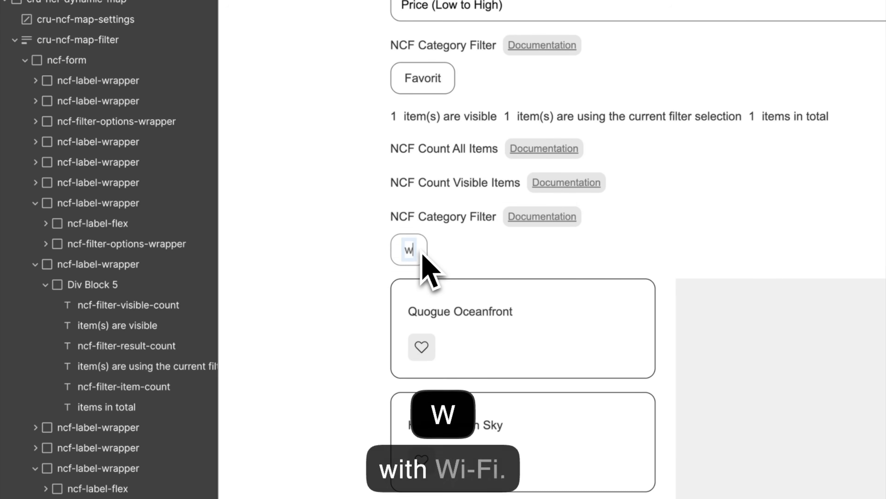
{"action": "type", "text": "i-Fi"}
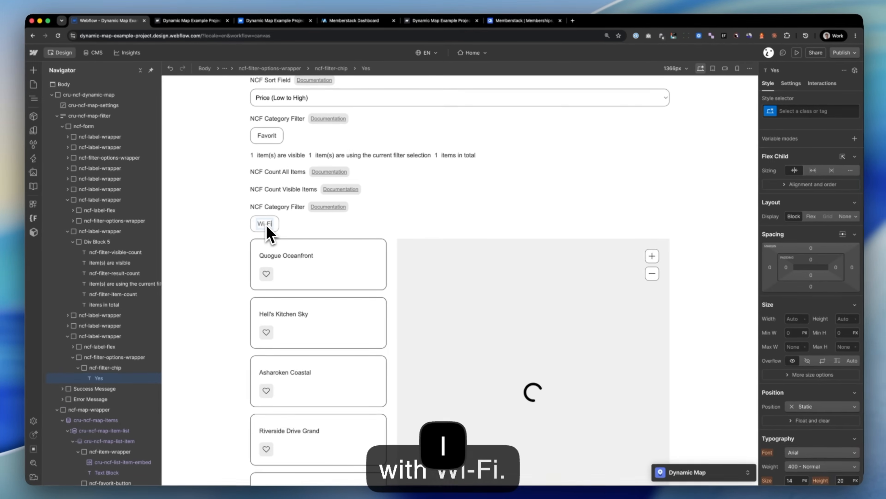
{"action": "left_click", "coordinate": [509, 189]}
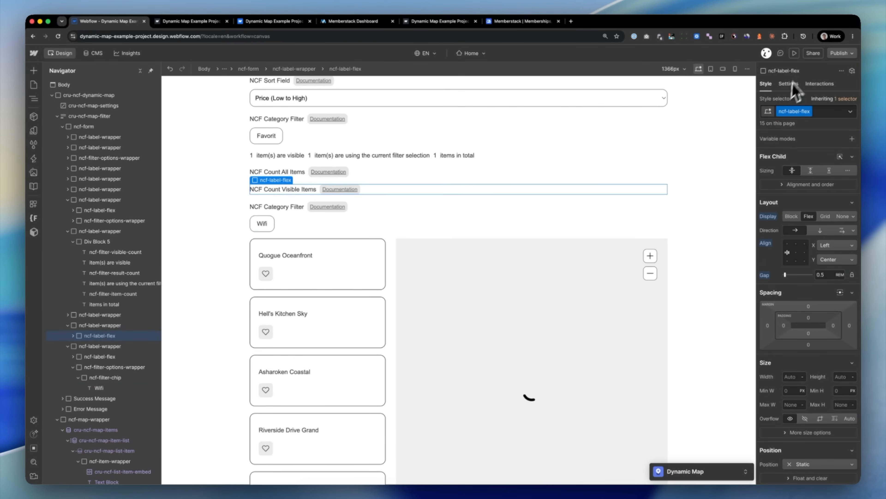
Step: Publish the site to the staging domain and test the Wifi filter chip on the published map page
{"action": "left_click", "coordinate": [839, 53]}
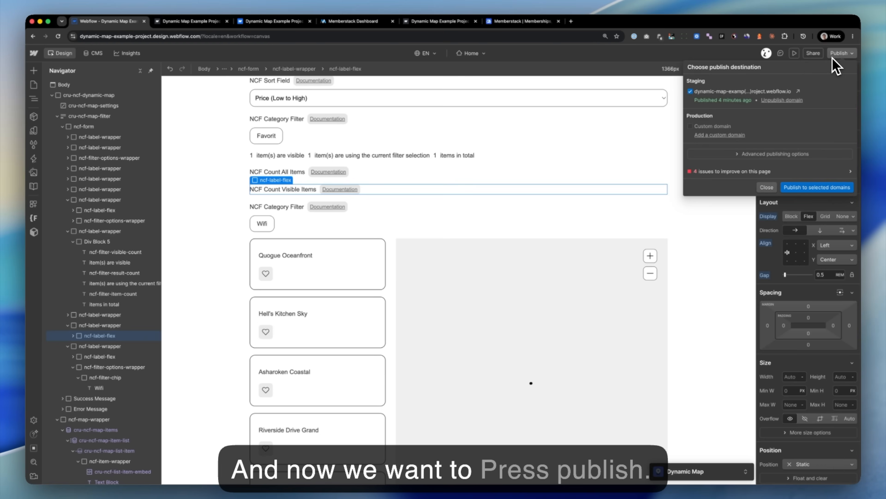
{"action": "left_click", "coordinate": [806, 190]}
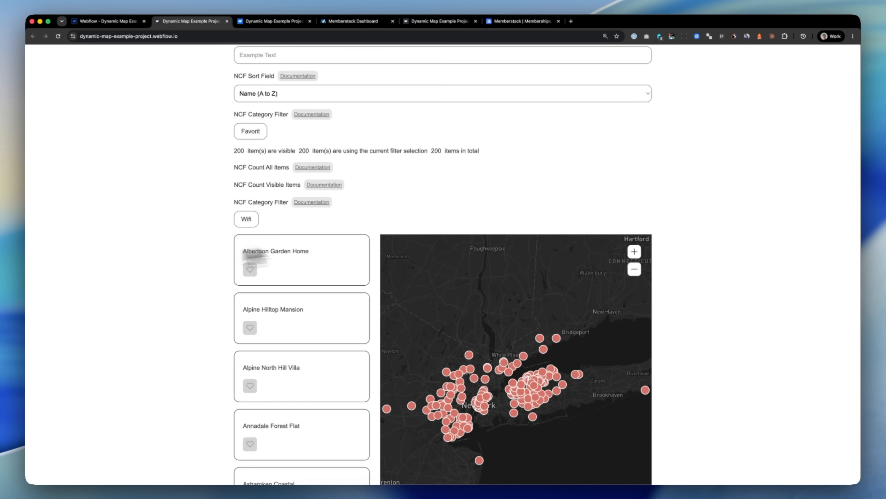
{"action": "left_click", "coordinate": [249, 225]}
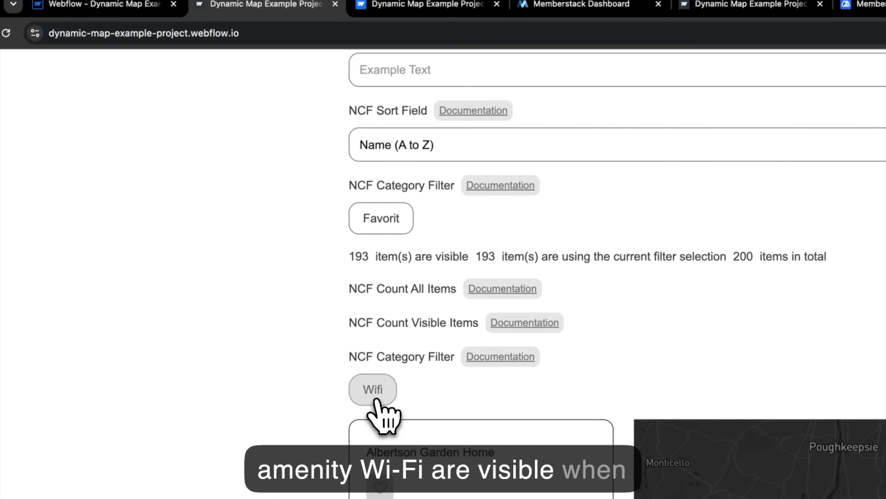
{"action": "left_click", "coordinate": [373, 402]}
{"action": "scroll", "coordinate": [340, 410], "scroll_direction": "up", "scroll_amount": 5}
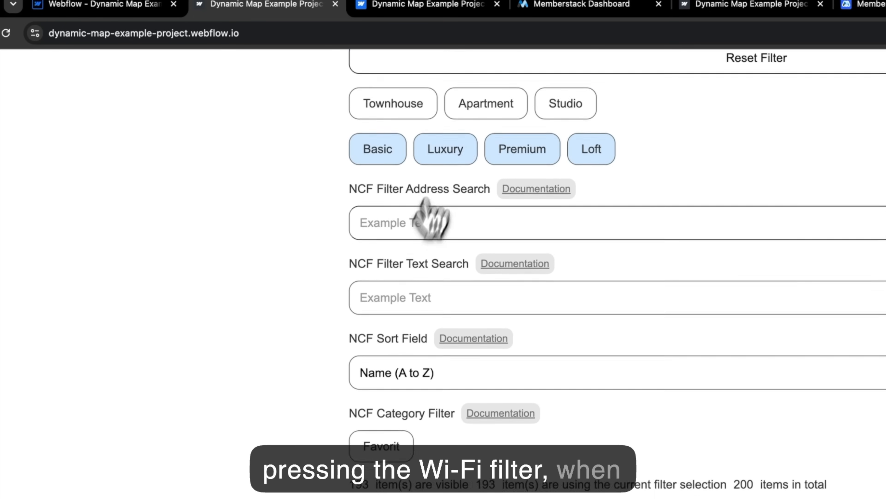
{"action": "scroll", "coordinate": [572, 129], "scroll_direction": "down", "scroll_amount": 1}
{"action": "scroll", "coordinate": [273, 405], "scroll_direction": "down", "scroll_amount": 15}
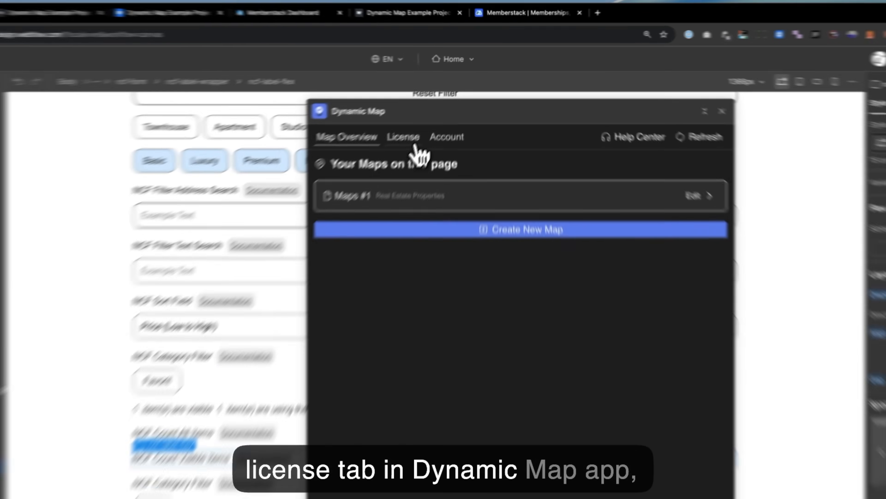
Step: Open the Dynamic Map license settings and register yourdomain.com as Domain 1 of the first license key
{"action": "left_click", "coordinate": [445, 112]}
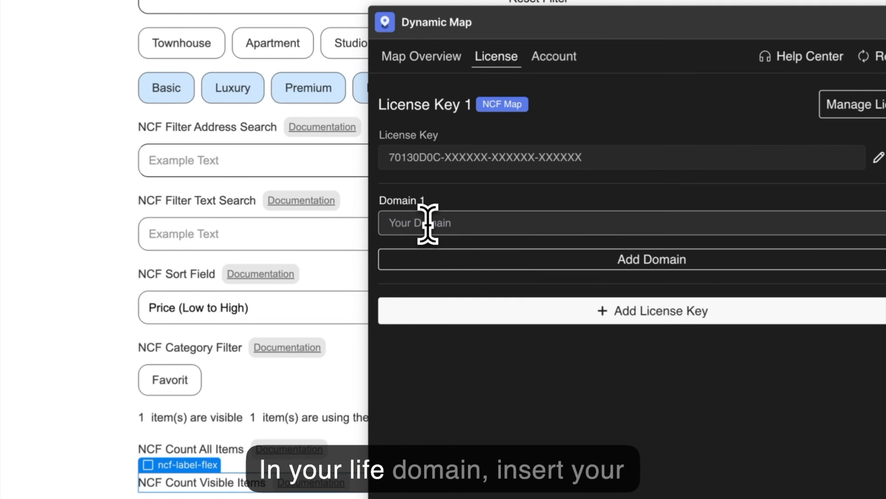
{"action": "left_click", "coordinate": [401, 194]}
{"action": "type", "text": "yourdomain.com"}
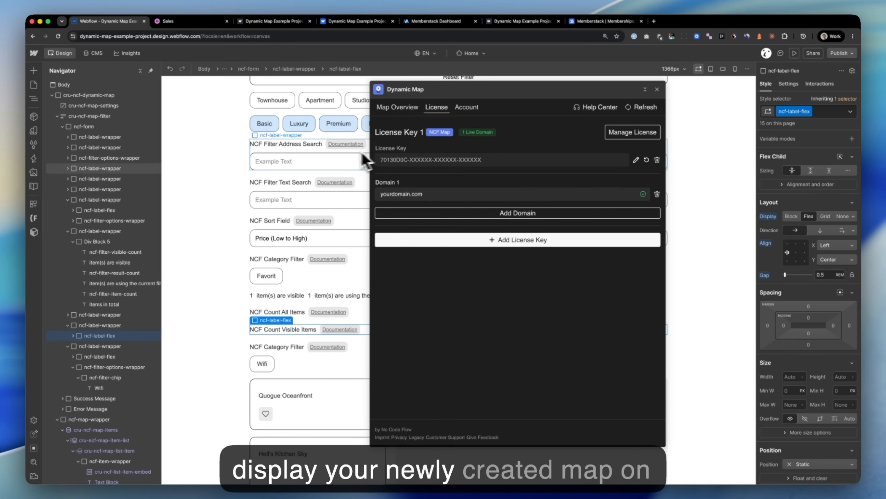
Step: Examine the Dynamic Map documentation at nocodeflow.net/dynamic-map/docs, including the most read articles and the get-started resources
{"action": "scroll", "coordinate": [330, 152], "scroll_direction": "up", "scroll_amount": 2}
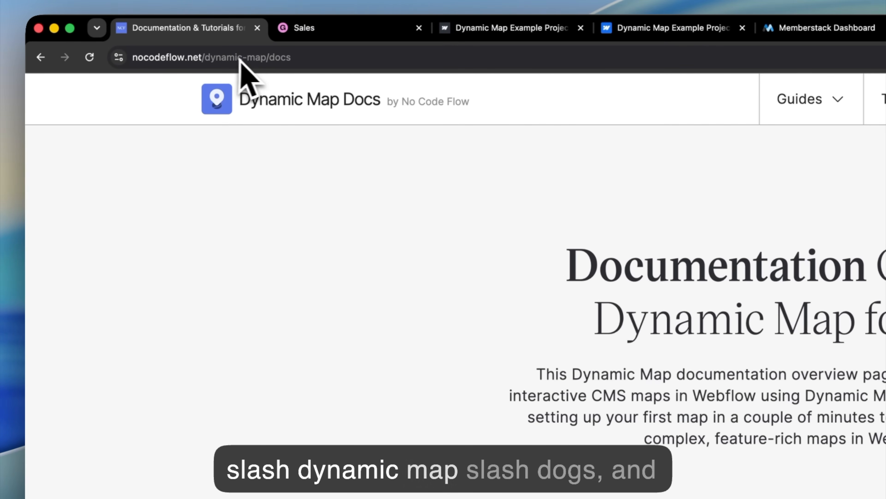
{"action": "scroll", "coordinate": [376, 317], "scroll_direction": "down", "scroll_amount": 5}
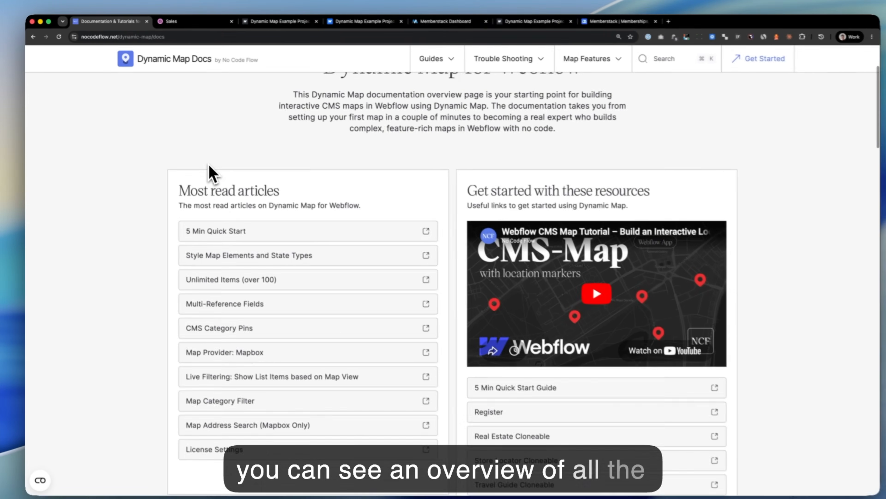
{"action": "scroll", "coordinate": [209, 165], "scroll_direction": "down", "scroll_amount": 4}
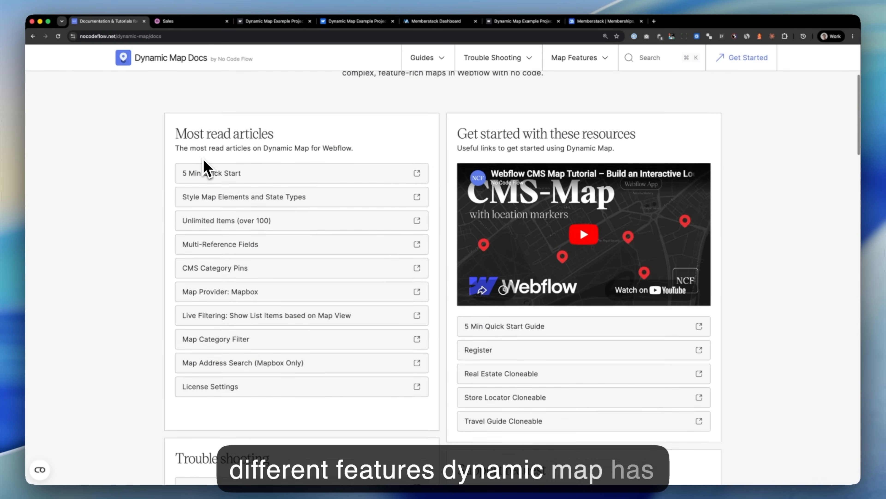
{"action": "scroll", "coordinate": [203, 160], "scroll_direction": "up", "scroll_amount": 3}
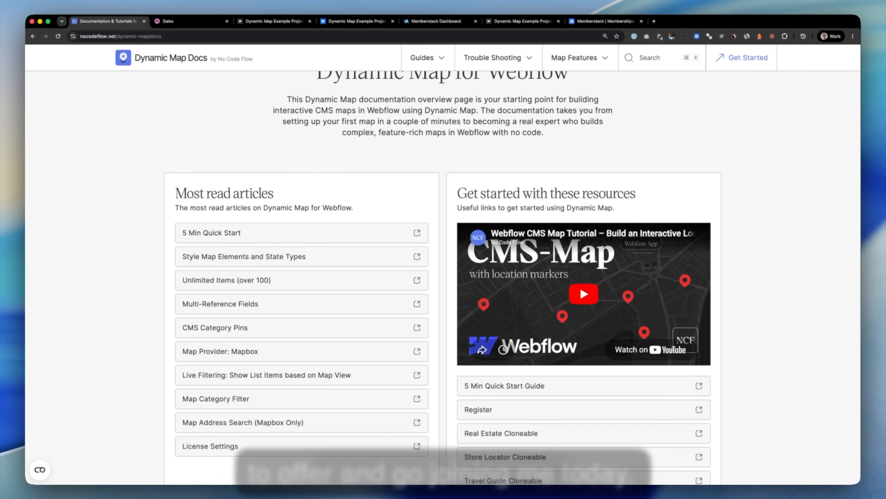